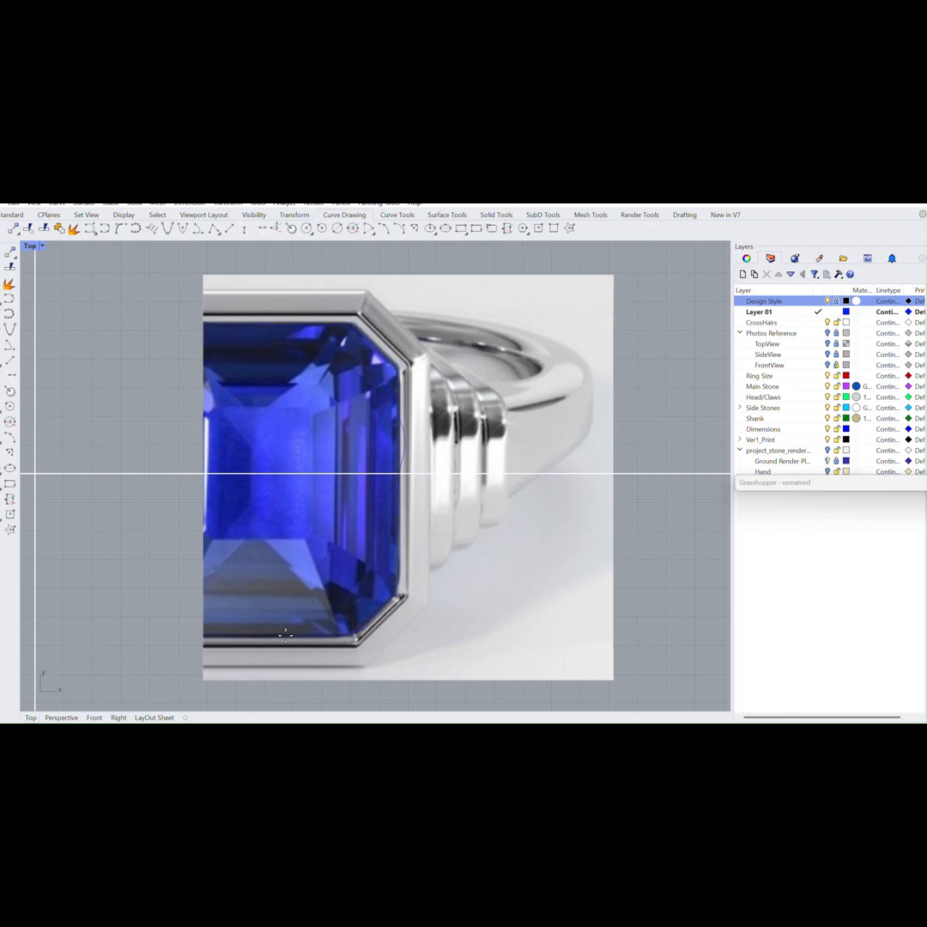
Sketch freehand curves around the main stone, bezel corner, stepped shoulders and band on the ring reference photo.
mouse_move(188, 630)
left_mouse_down()
mouse_move(173, 361)
mouse_move(190, 307)
left_mouse_up()
key("Return")
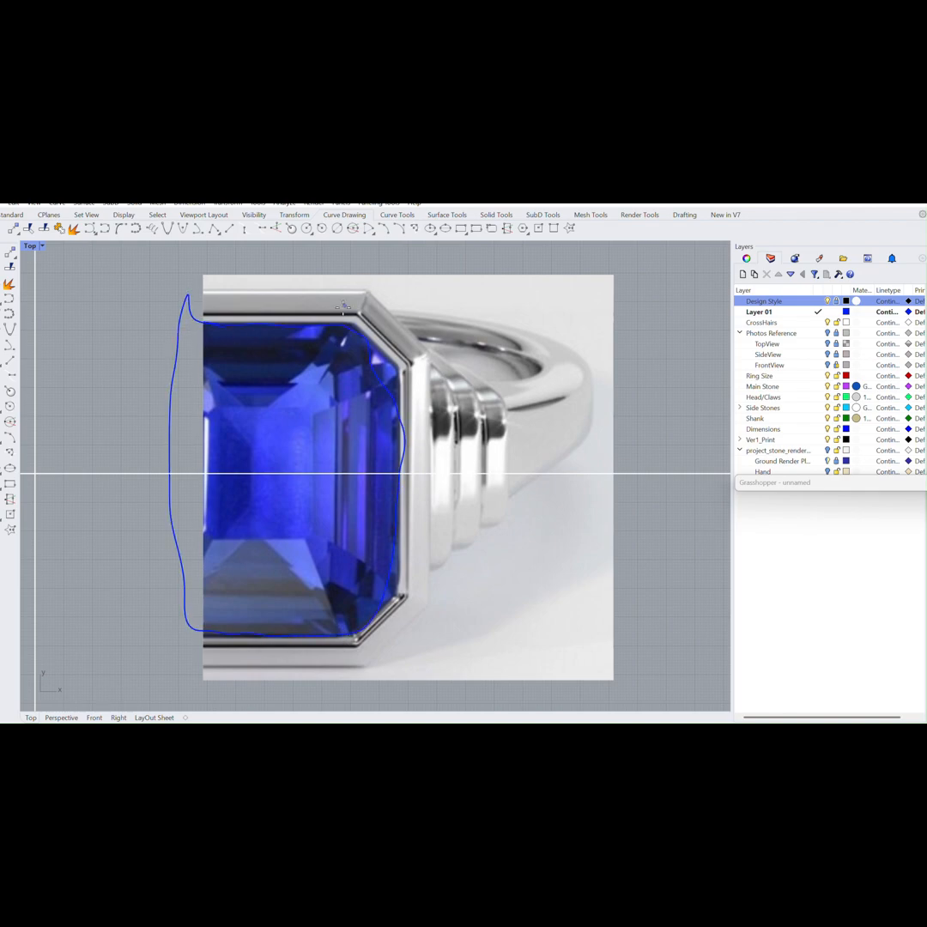
mouse_move(350, 286)
left_mouse_down()
mouse_move(307, 297)
mouse_move(322, 317)
mouse_move(373, 308)
mouse_move(350, 285)
left_mouse_up()
key("Return")
mouse_move(519, 378)
left_mouse_down()
mouse_move(512, 468)
mouse_move(544, 431)
mouse_move(519, 388)
left_mouse_up()
mouse_move(466, 315)
left_mouse_down()
mouse_move(462, 347)
mouse_move(468, 315)
left_mouse_up()
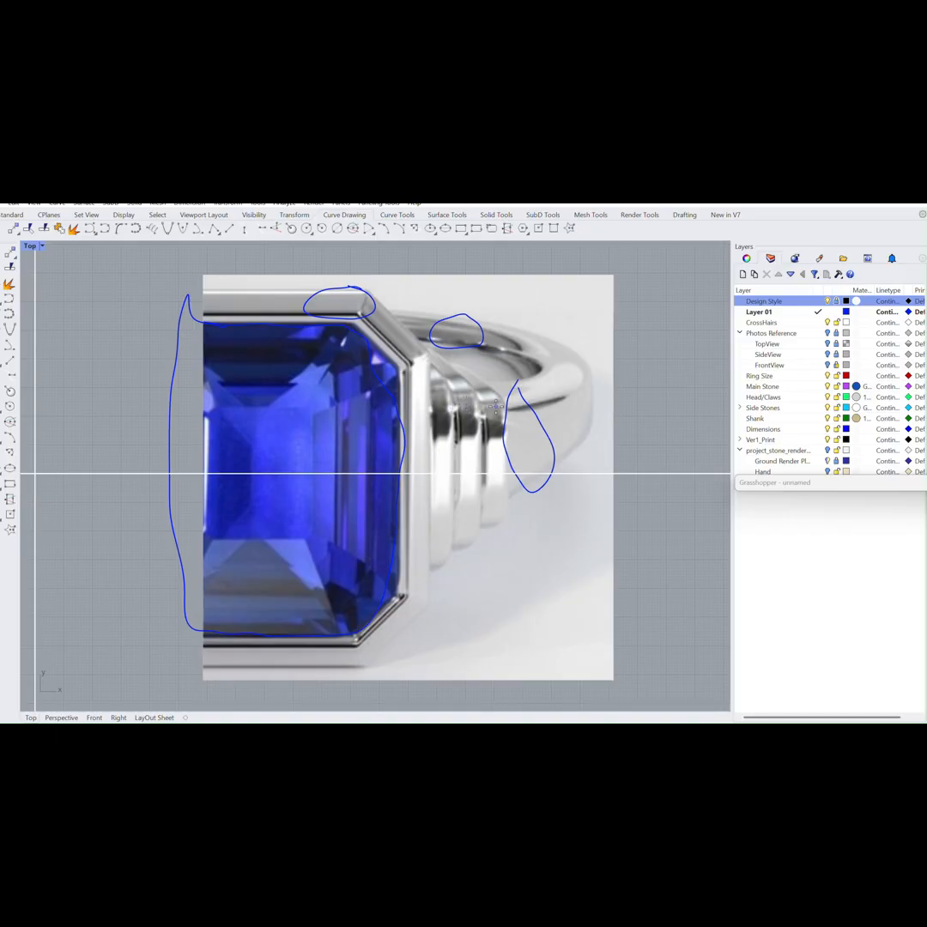
mouse_move(497, 407)
left_mouse_down()
mouse_move(433, 364)
mouse_move(402, 433)
mouse_move(425, 554)
mouse_move(496, 483)
mouse_move(496, 404)
left_mouse_up()
mouse_move(452, 450)
left_mouse_down()
mouse_move(108, 449)
mouse_move(104, 435)
mouse_move(96, 462)
mouse_move(109, 473)
left_mouse_up()
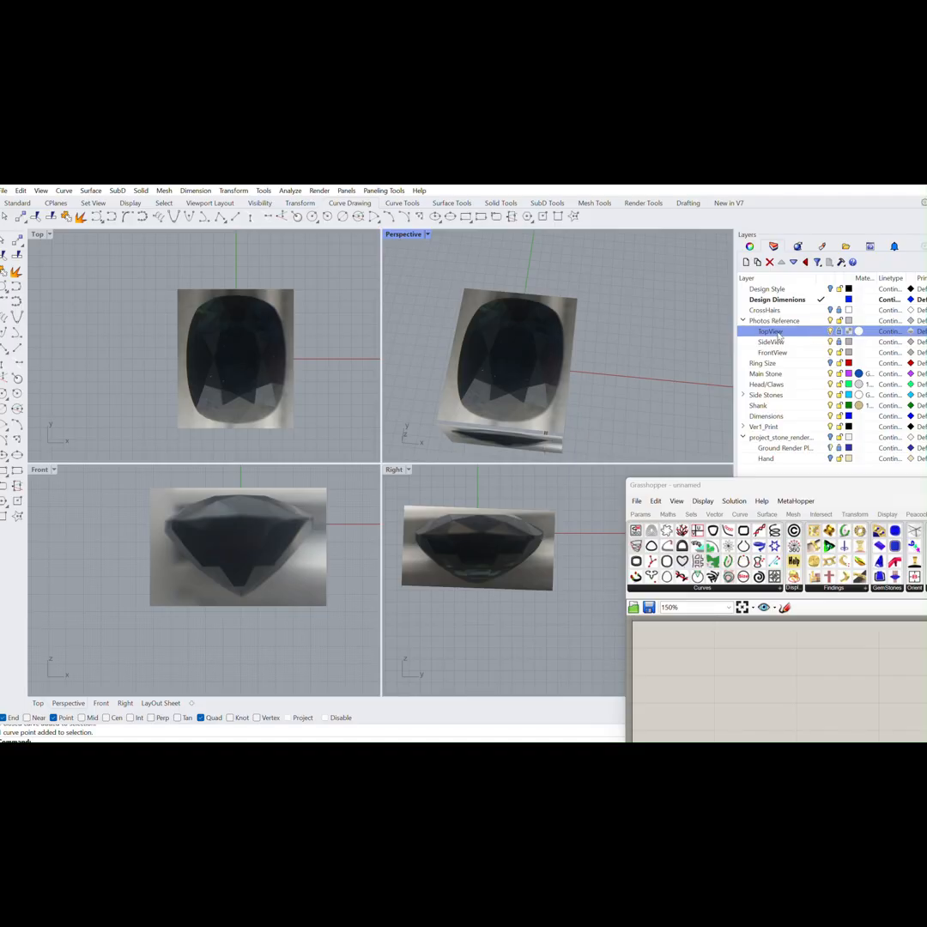
Toggle the visibility of the TopView, SideView and FrontView photo layers to check each reference picture.
left_click(830, 331)
left_click(830, 332)
left_click(830, 341)
left_click(830, 342)
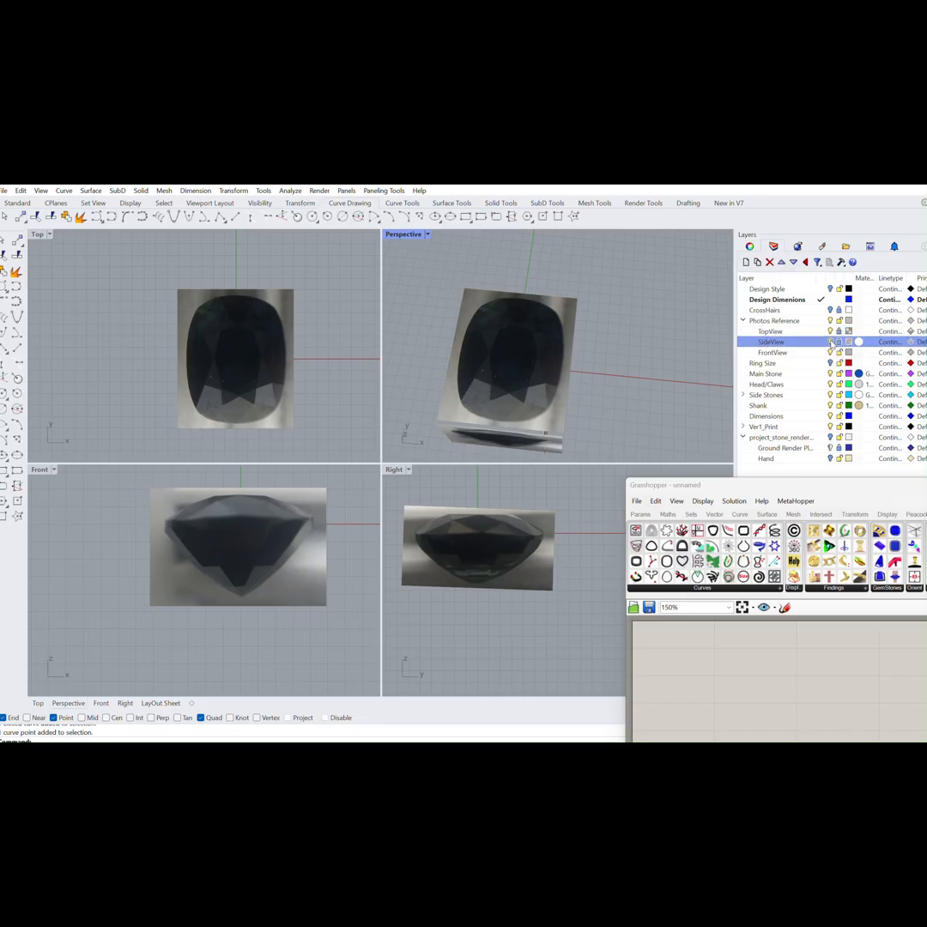
left_click(822, 353)
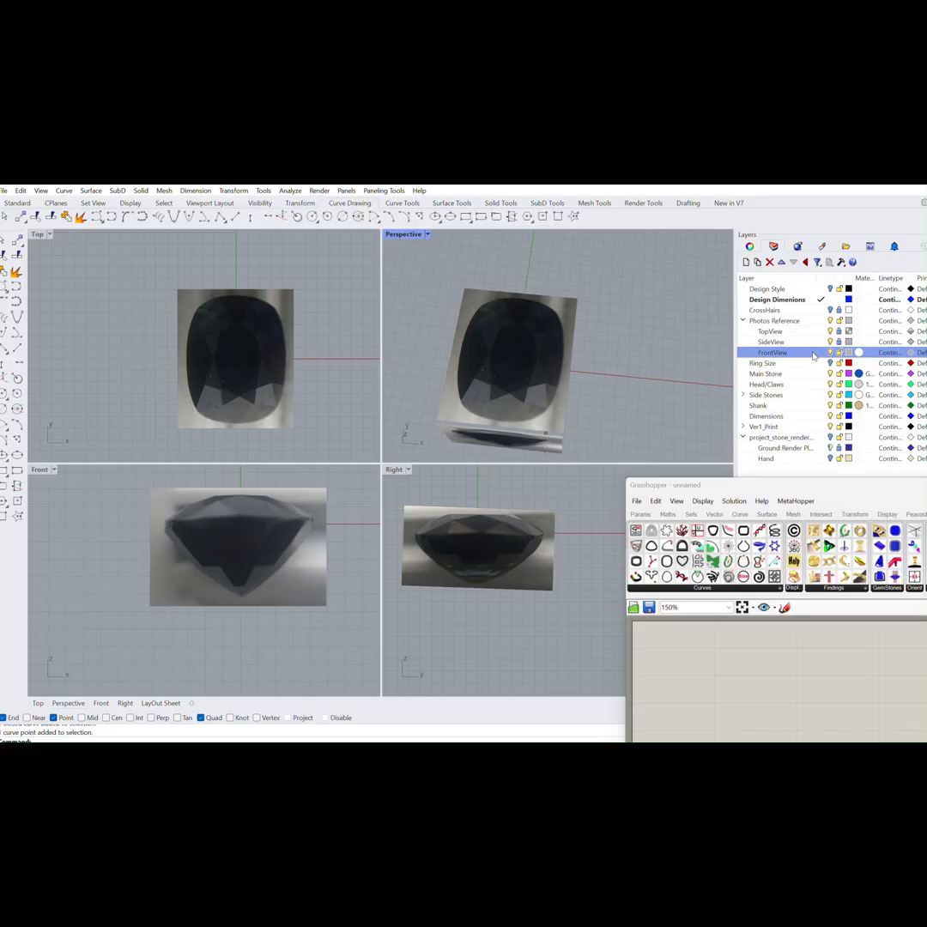
left_click(830, 353)
left_click(830, 353)
Open the recent Grasshopper definition "step 1" and arrange its window to show the photo, cross hairs and gem groups.
left_click_drag(748, 490, 749, 346)
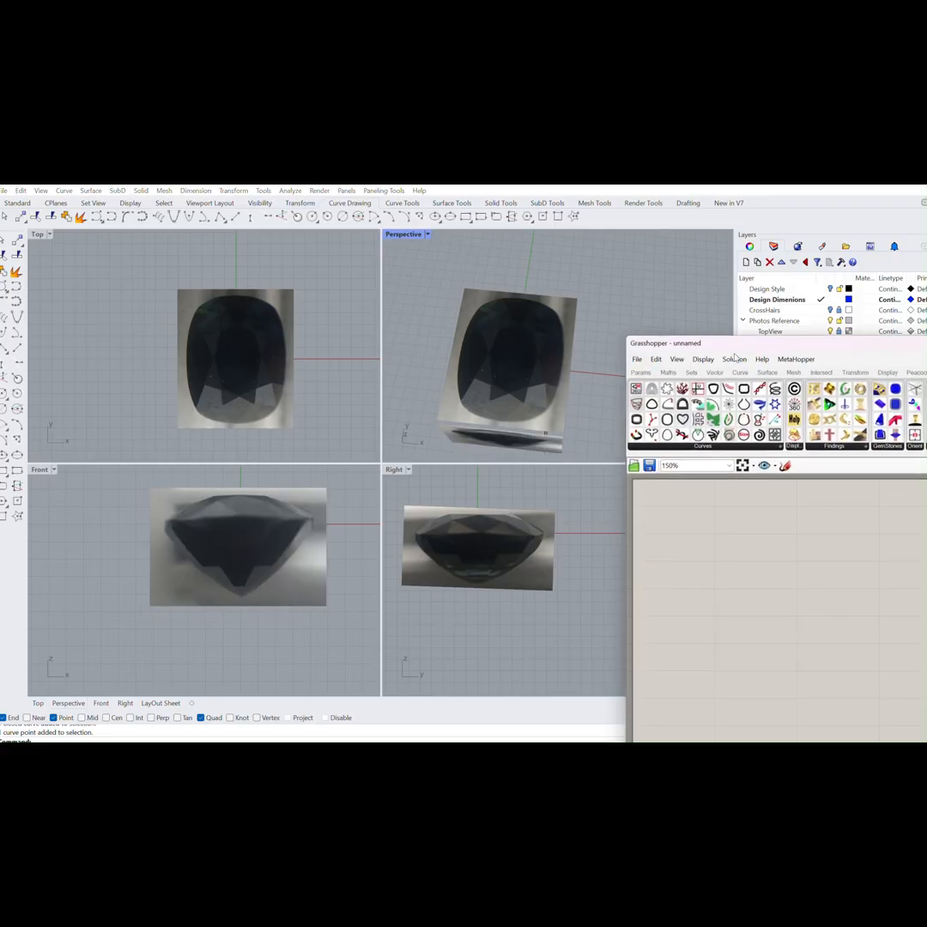
left_click(637, 359)
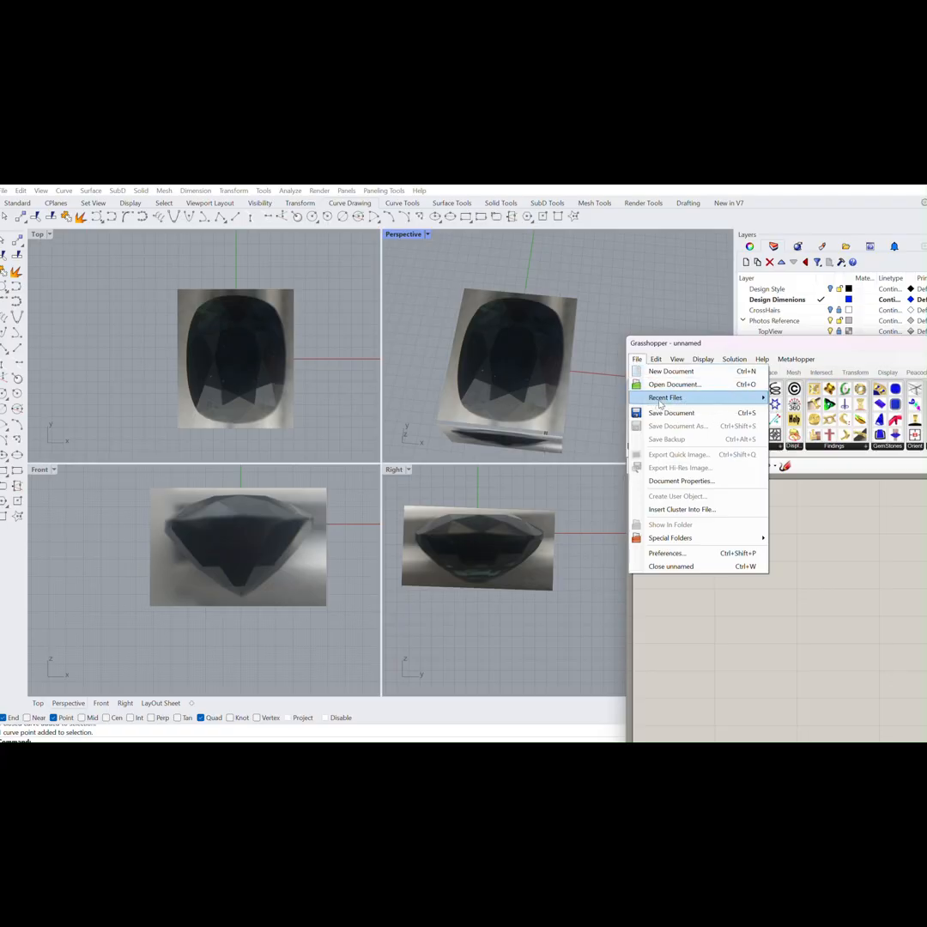
mouse_move(665, 398)
left_click(807, 395)
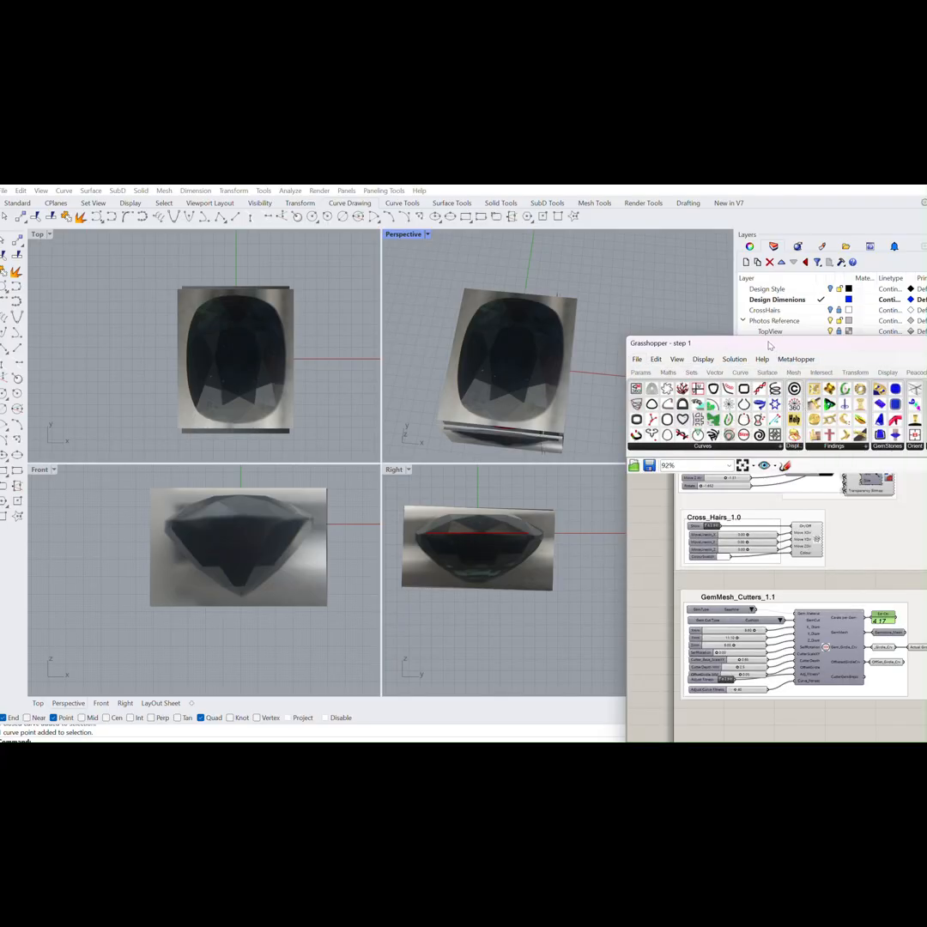
left_click_drag(678, 342, 678, 303)
scroll(759, 484, "down", 5)
right_click_drag(759, 484, 718, 636)
scroll(726, 515, "up", 2)
left_click_drag(742, 302, 715, 184)
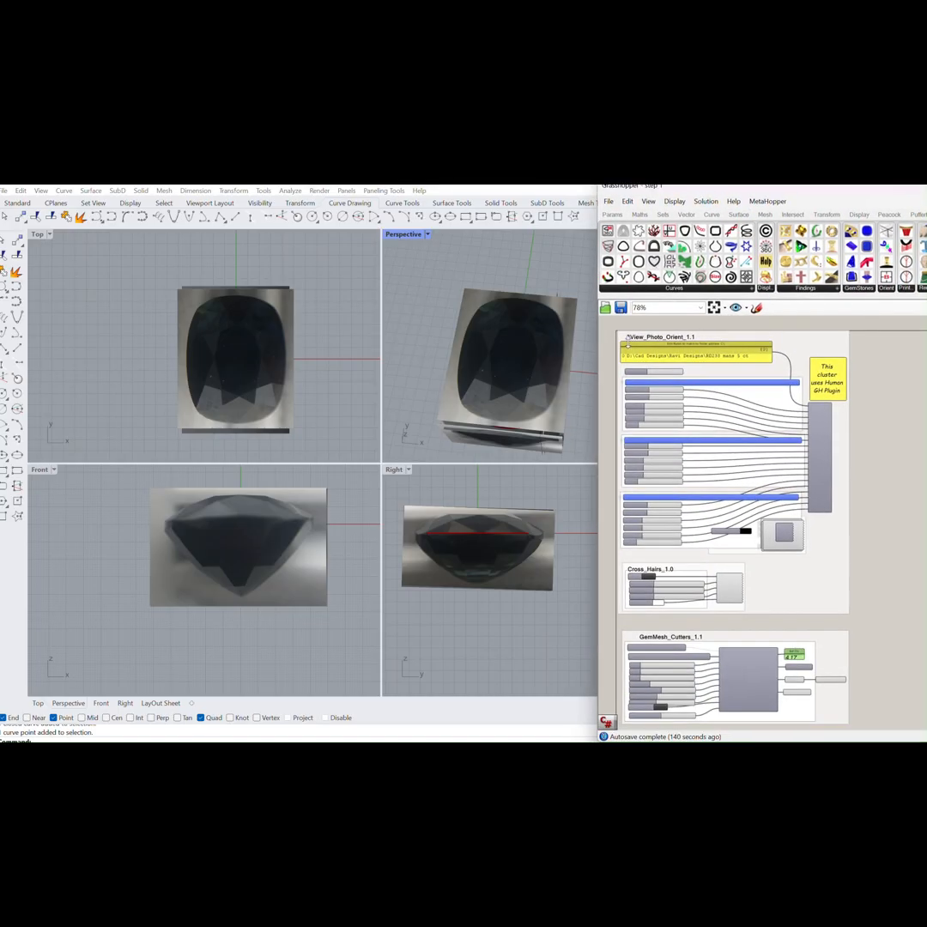
Examine the GemMesh_Cutters group's material, cut and dimension settings and its outputs.
left_click(886, 287)
scroll(693, 542, "up", 5)
scroll(694, 541, "up", 2)
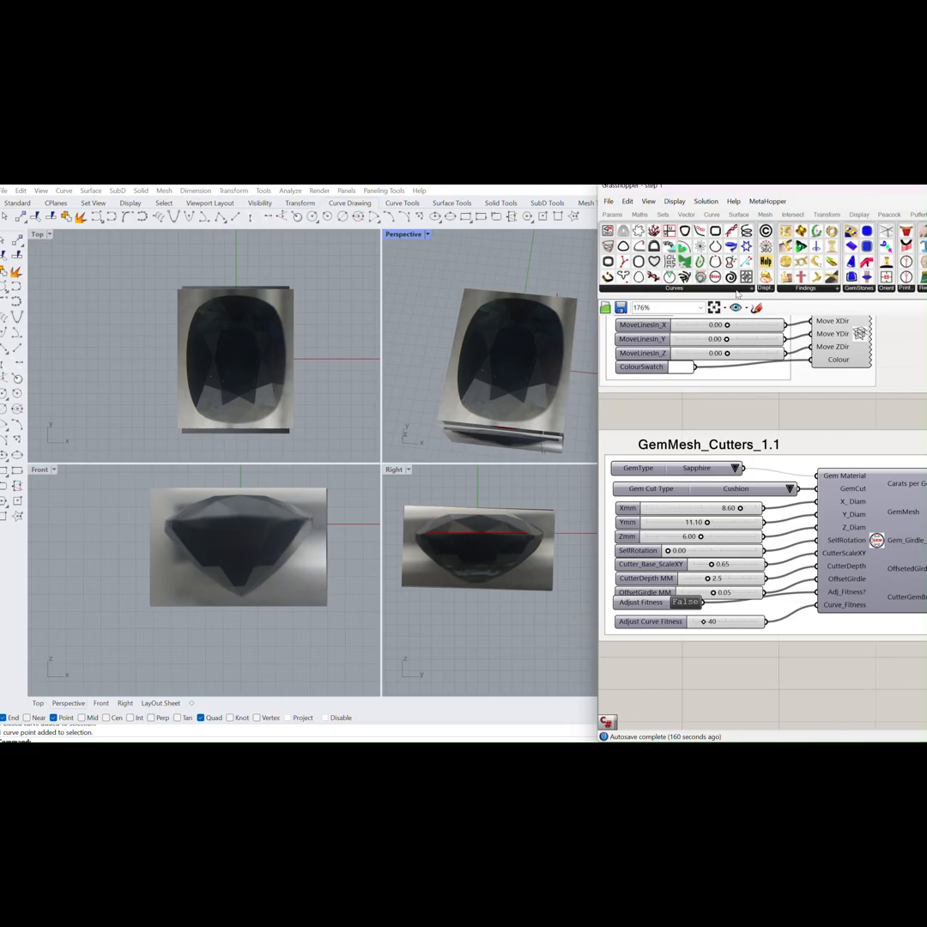
left_click(858, 288)
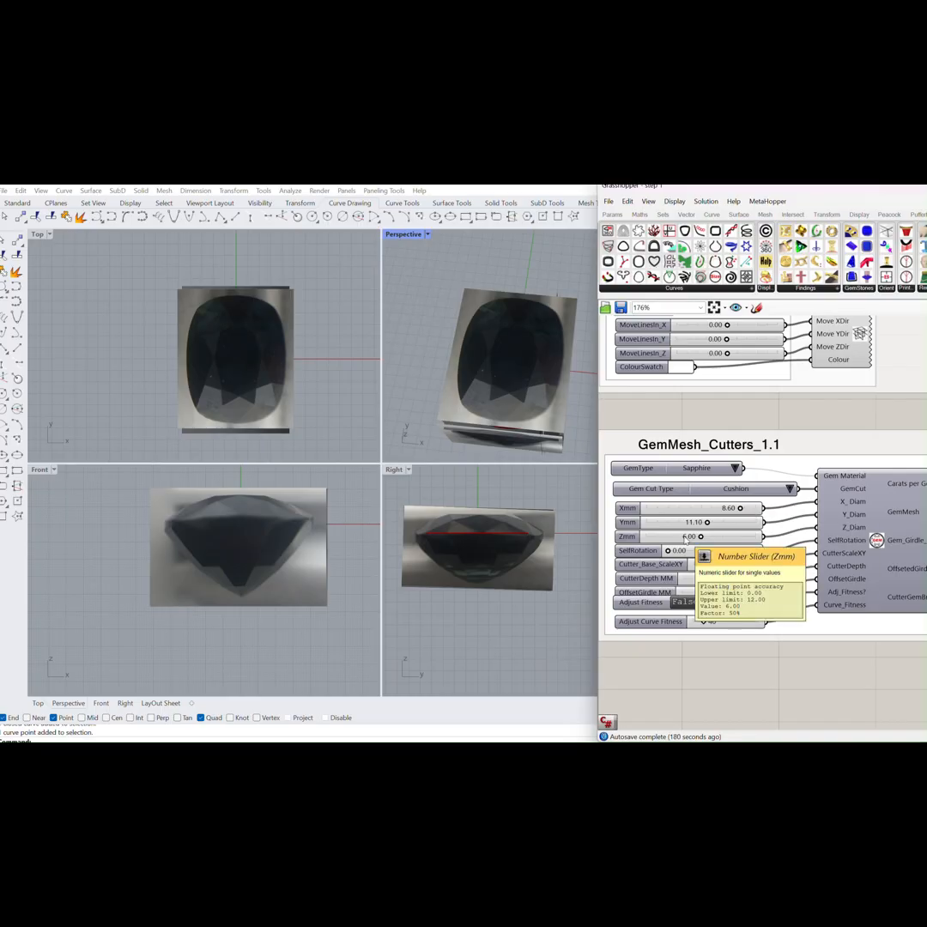
right_click_drag(843, 609, 721, 602)
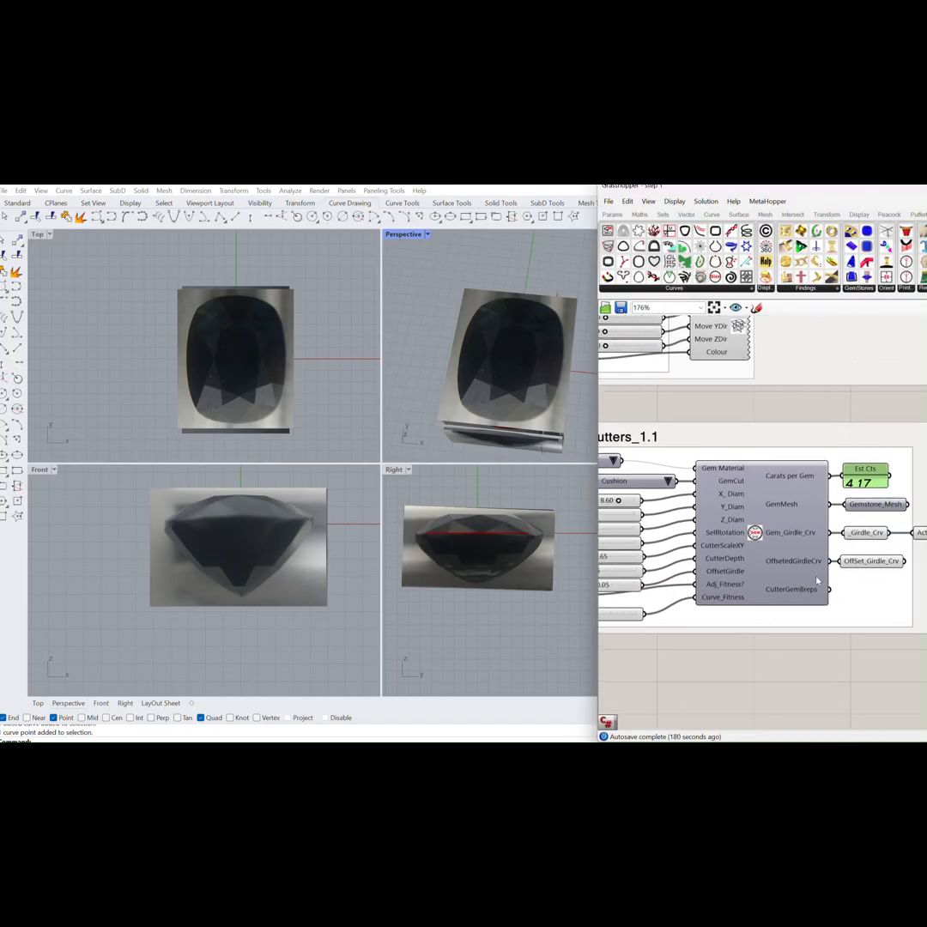
Turn on the preview of the Gemstone_Mesh output and inspect the stone in a maximized Perspective viewport.
middle_click(873, 509)
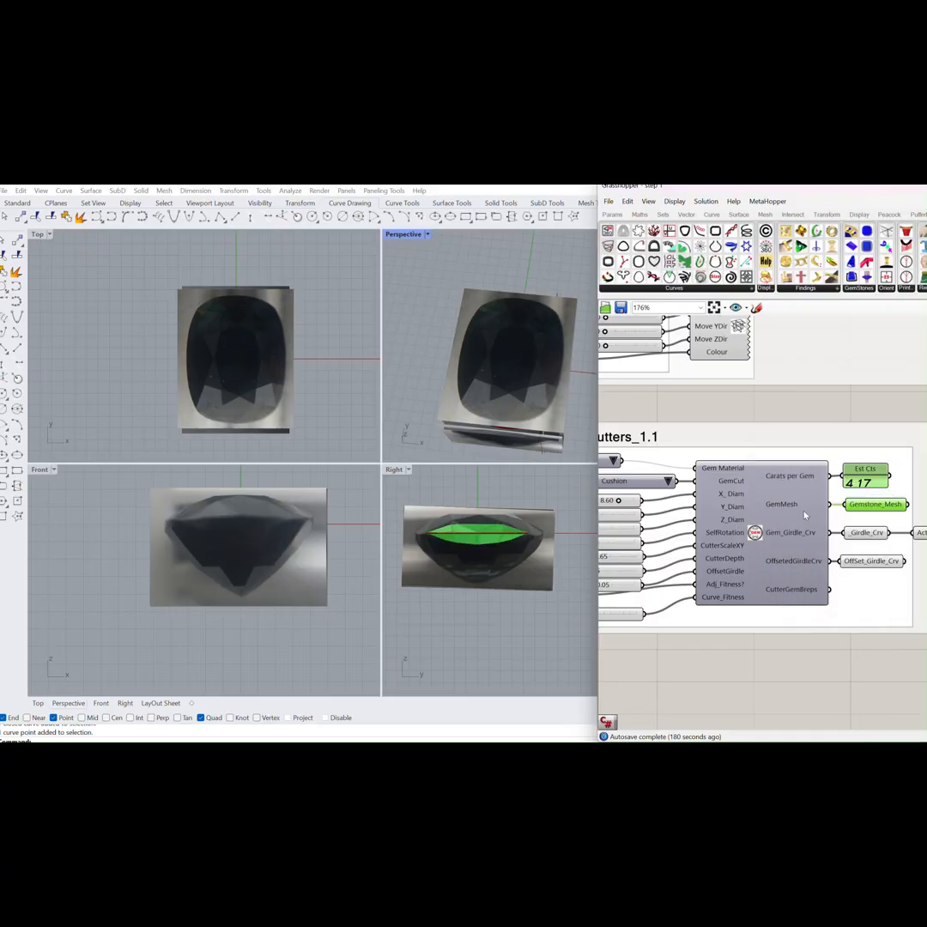
double_click(400, 236)
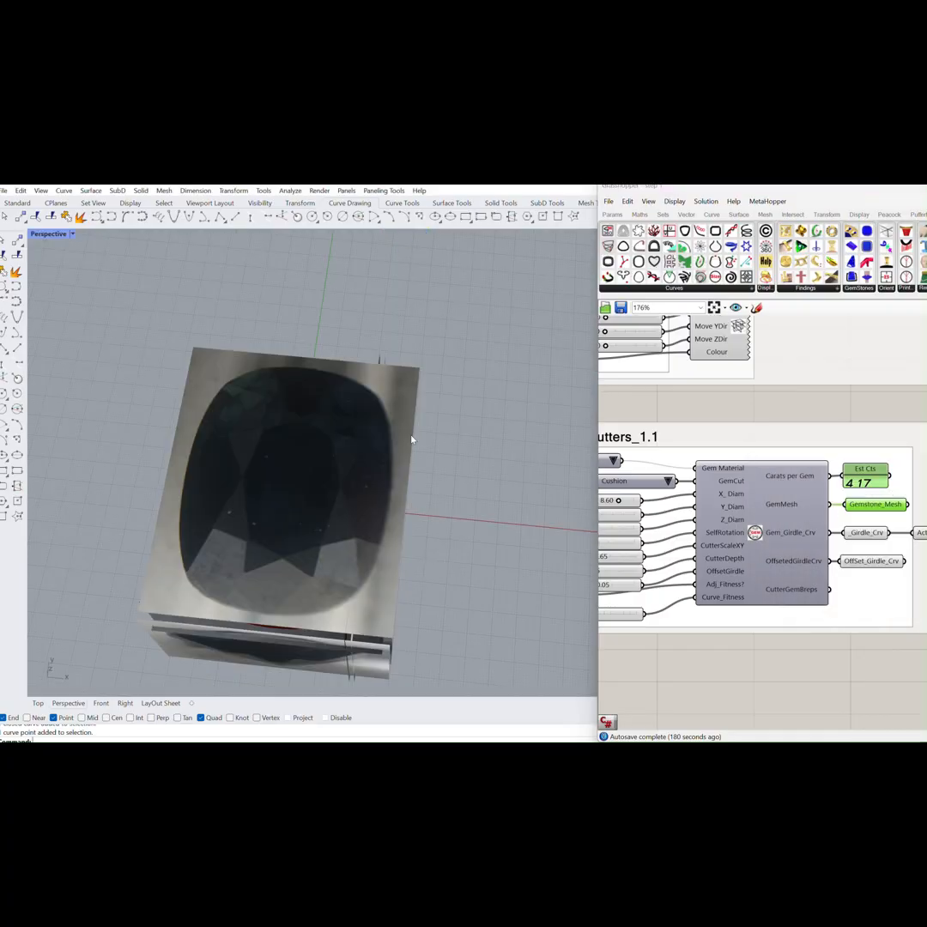
right_click_drag(412, 437, 318, 498)
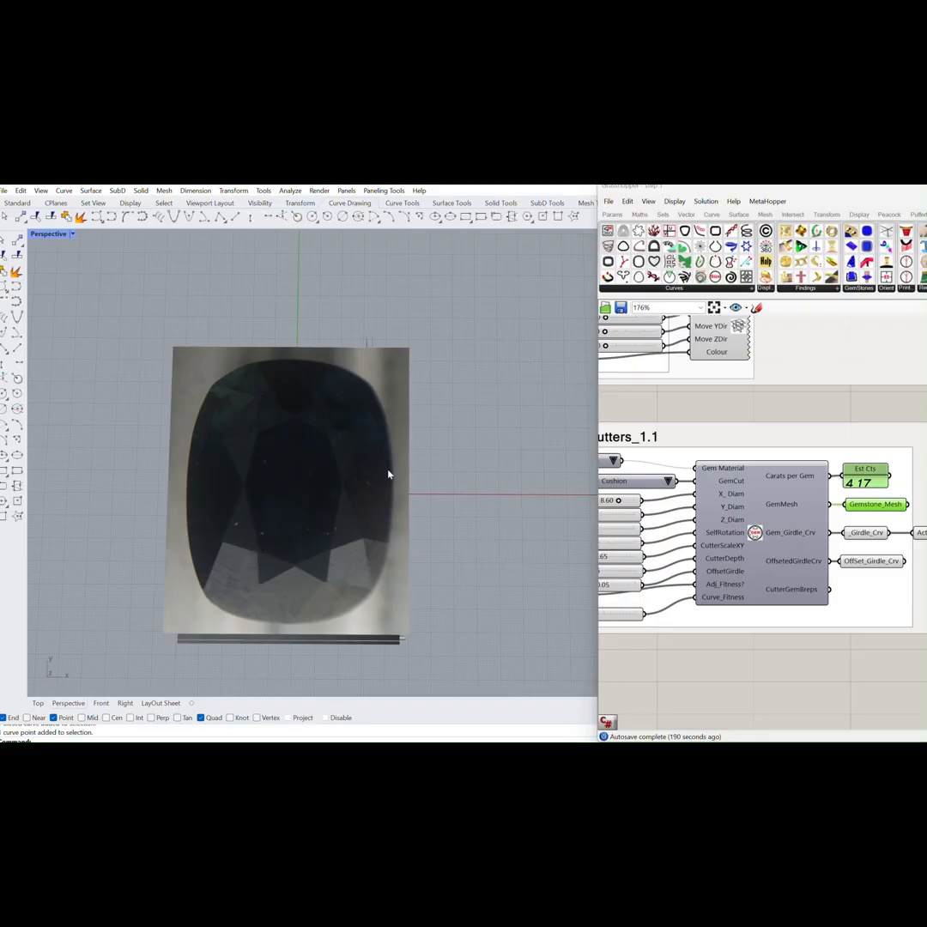
mouse_move(363, 474)
right_mouse_down()
mouse_move(372, 472)
mouse_move(368, 458)
right_mouse_up()
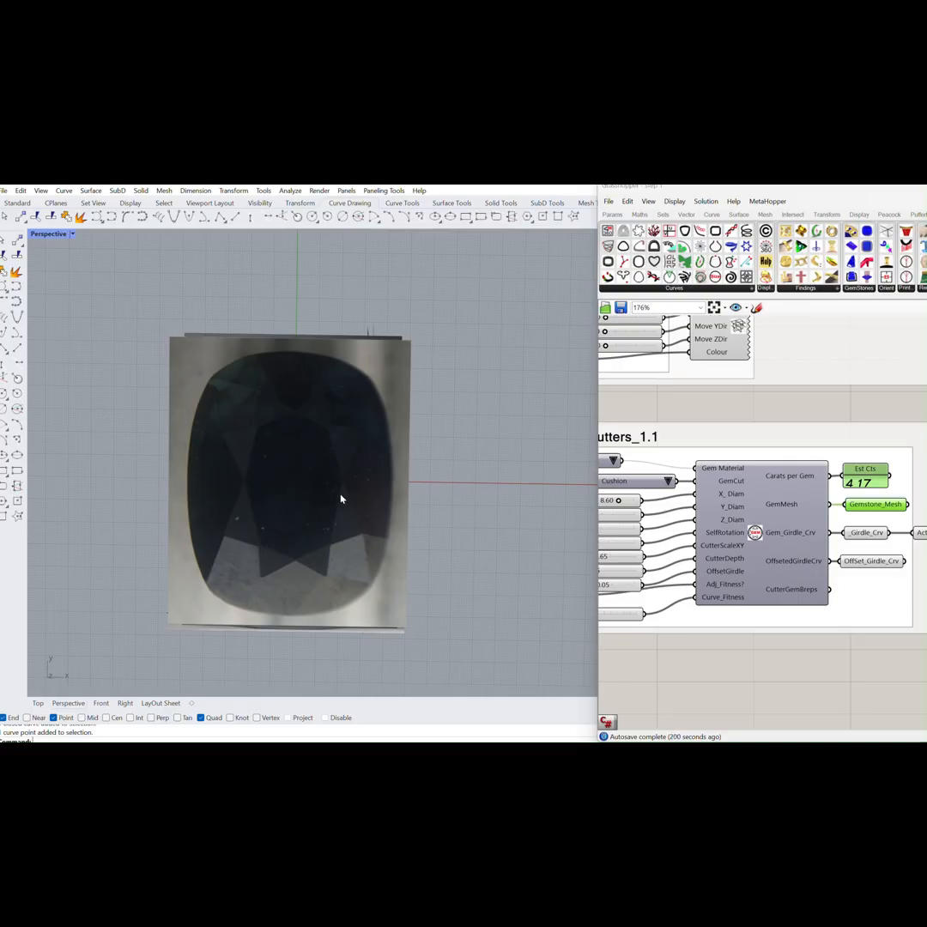
Set the Cross_Hairs Show toggle to True and return to the four-viewport layout.
scroll(716, 467, "down", 5)
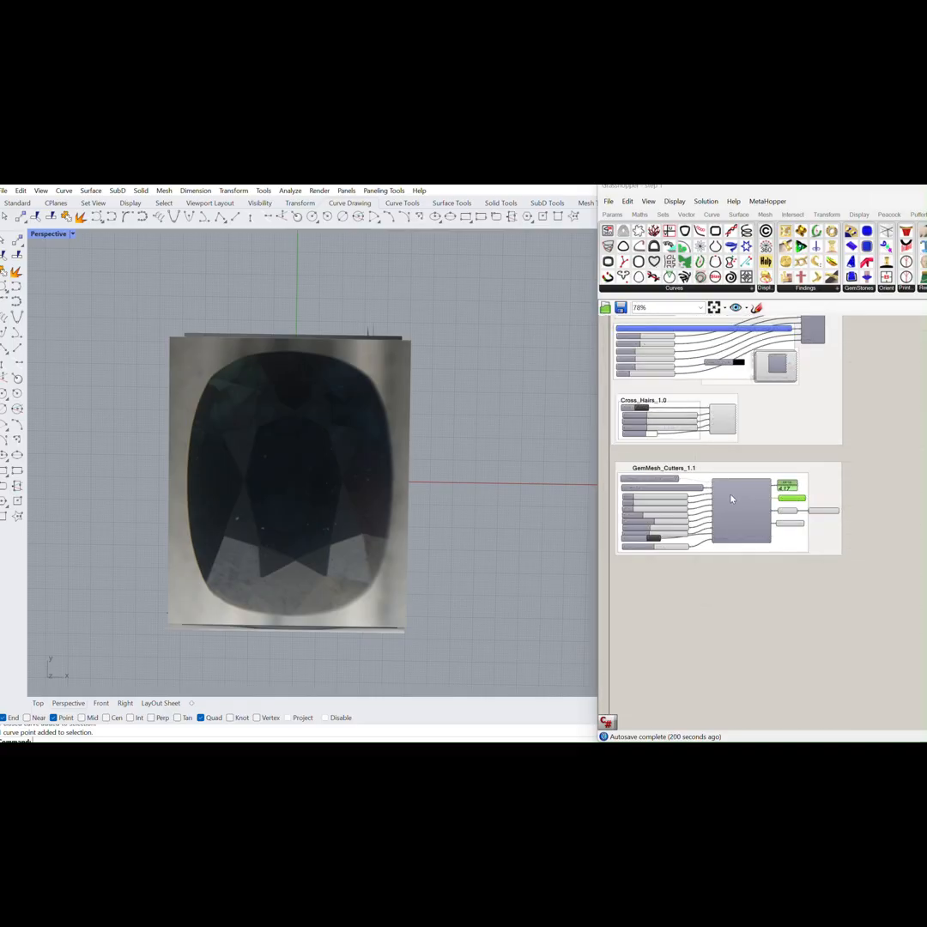
scroll(613, 328, "up", 2)
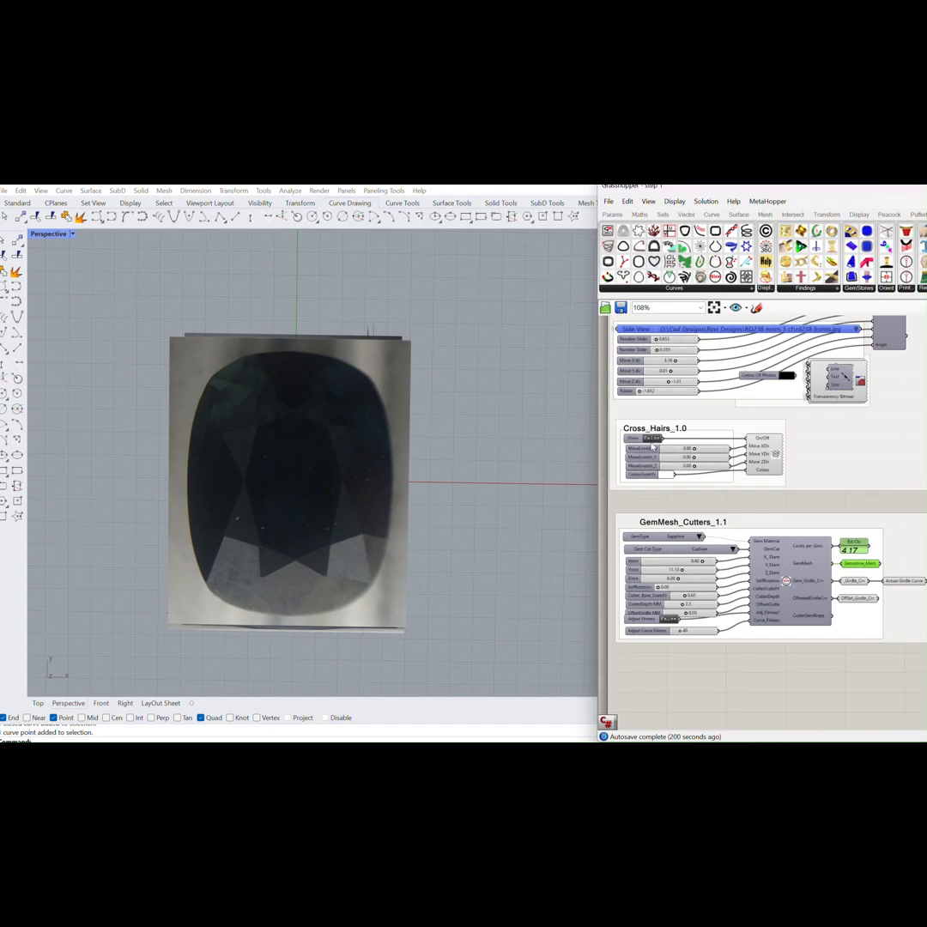
left_click(654, 439)
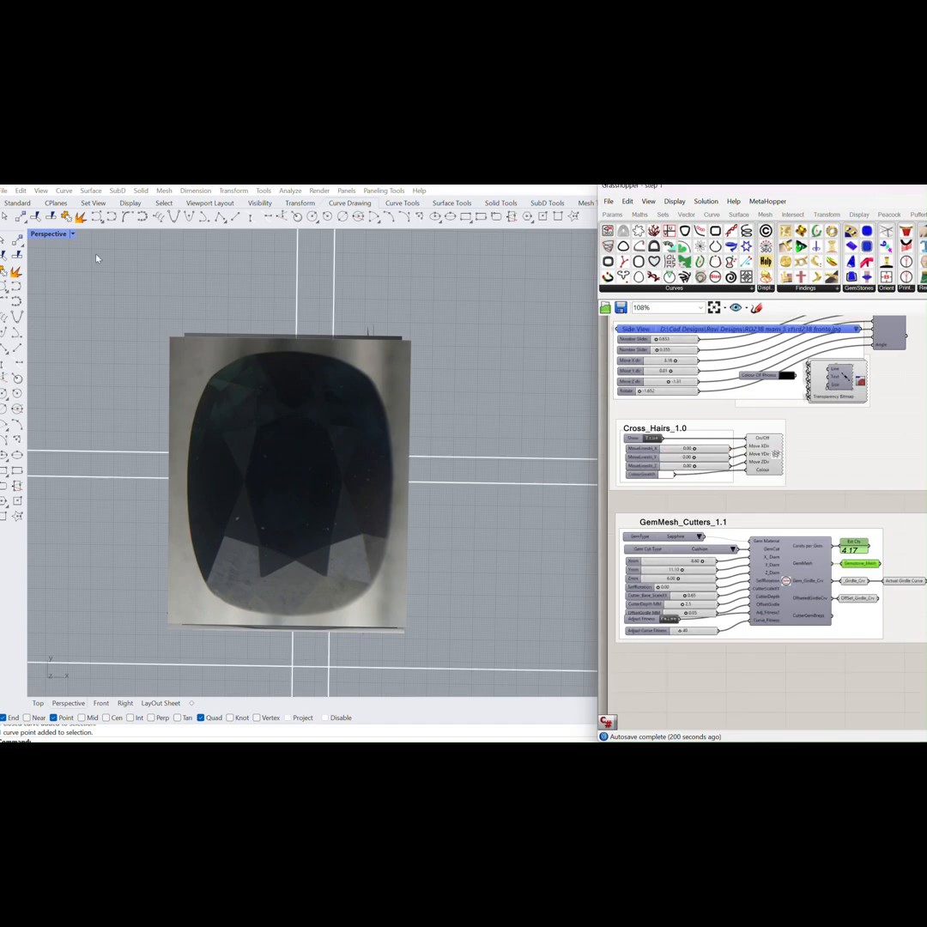
double_click(53, 234)
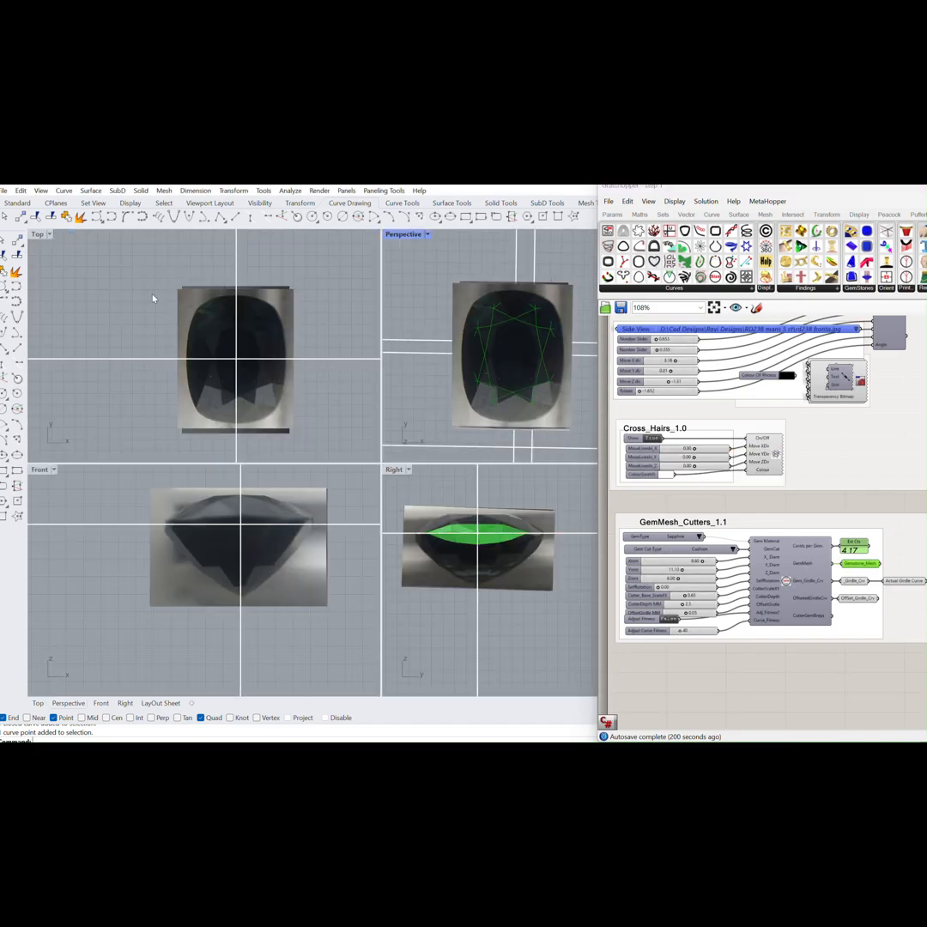
Maximize the Top viewport and hide the TopView photo layer.
left_click(38, 234)
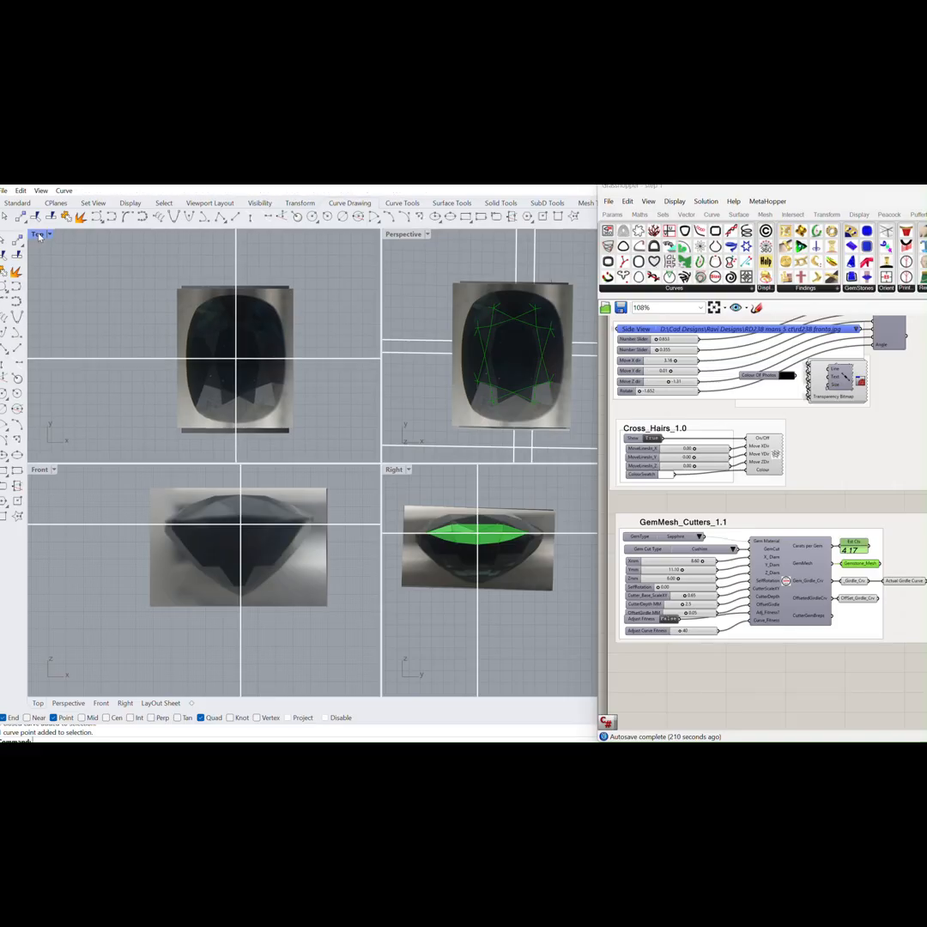
double_click(47, 235)
right_click_drag(415, 320, 335, 312)
right_click_drag(819, 503, 838, 627)
scroll(850, 582, "down", 2)
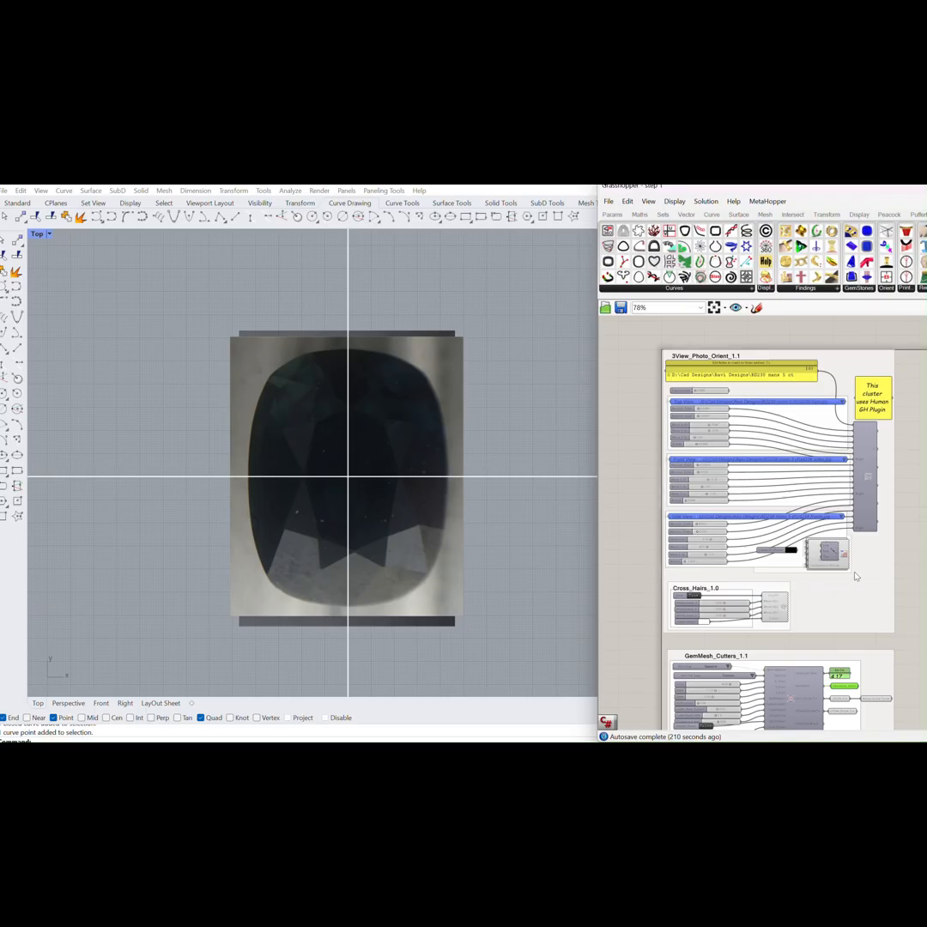
left_click_drag(827, 192, 783, 391)
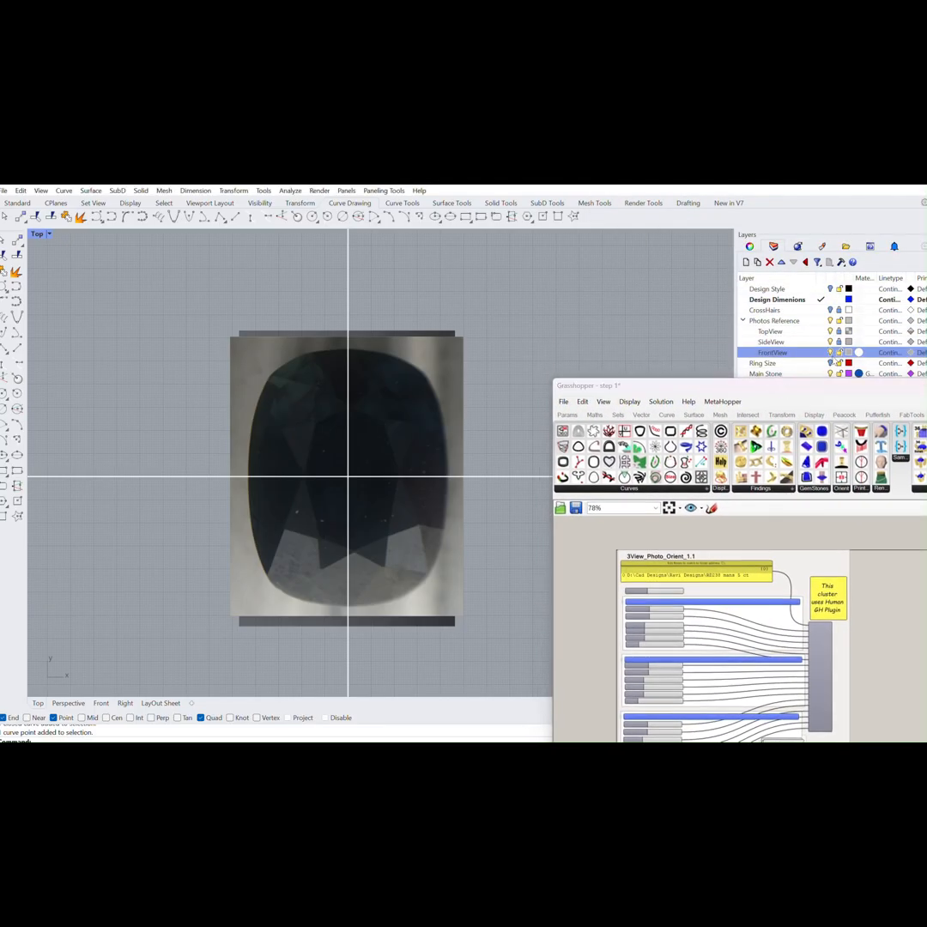
left_click(831, 331)
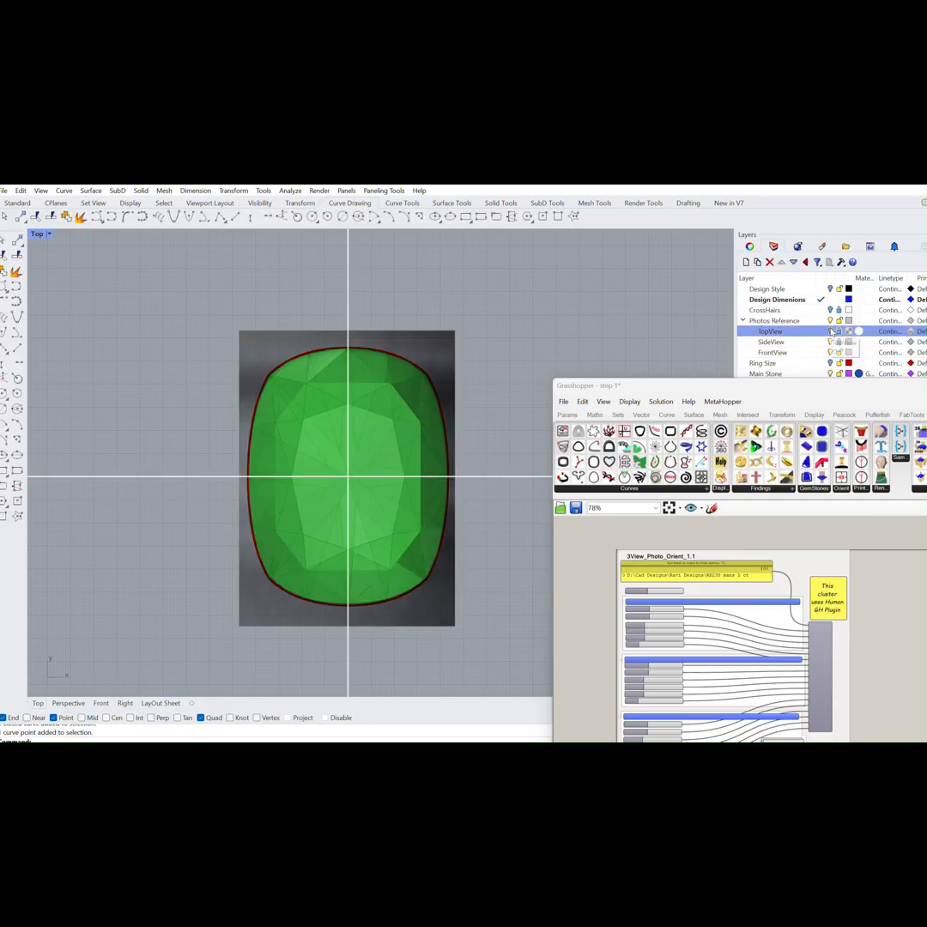
Compare the gem mesh outline with the photo in the Top viewport and examine the Top View photo's placement sliders.
left_click_drag(782, 385, 762, 271)
scroll(711, 490, "up", 5)
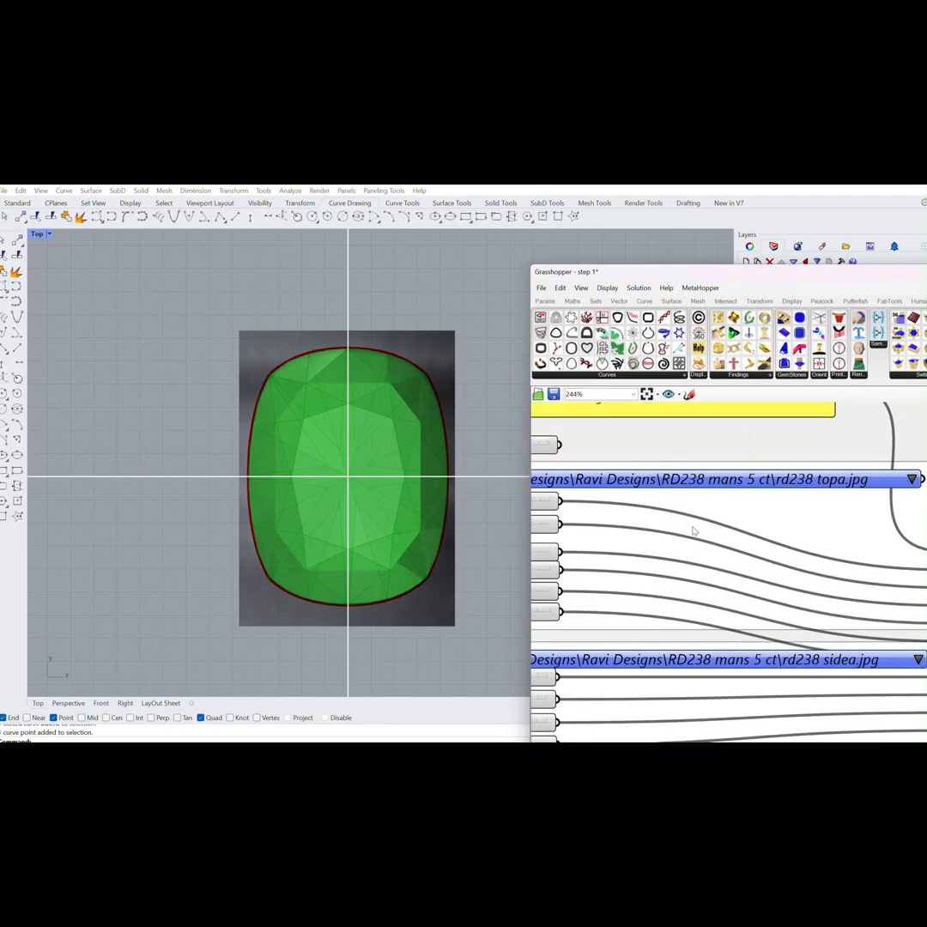
scroll(366, 416, "up", 2)
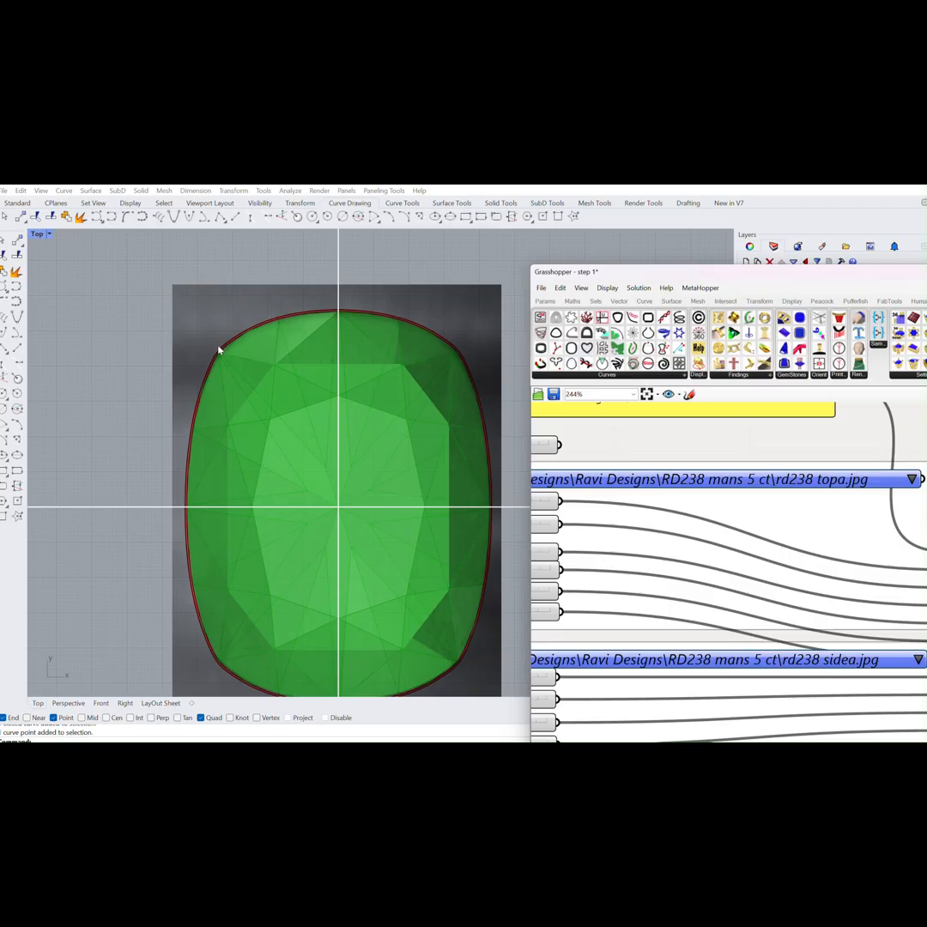
scroll(642, 558, "down", 3)
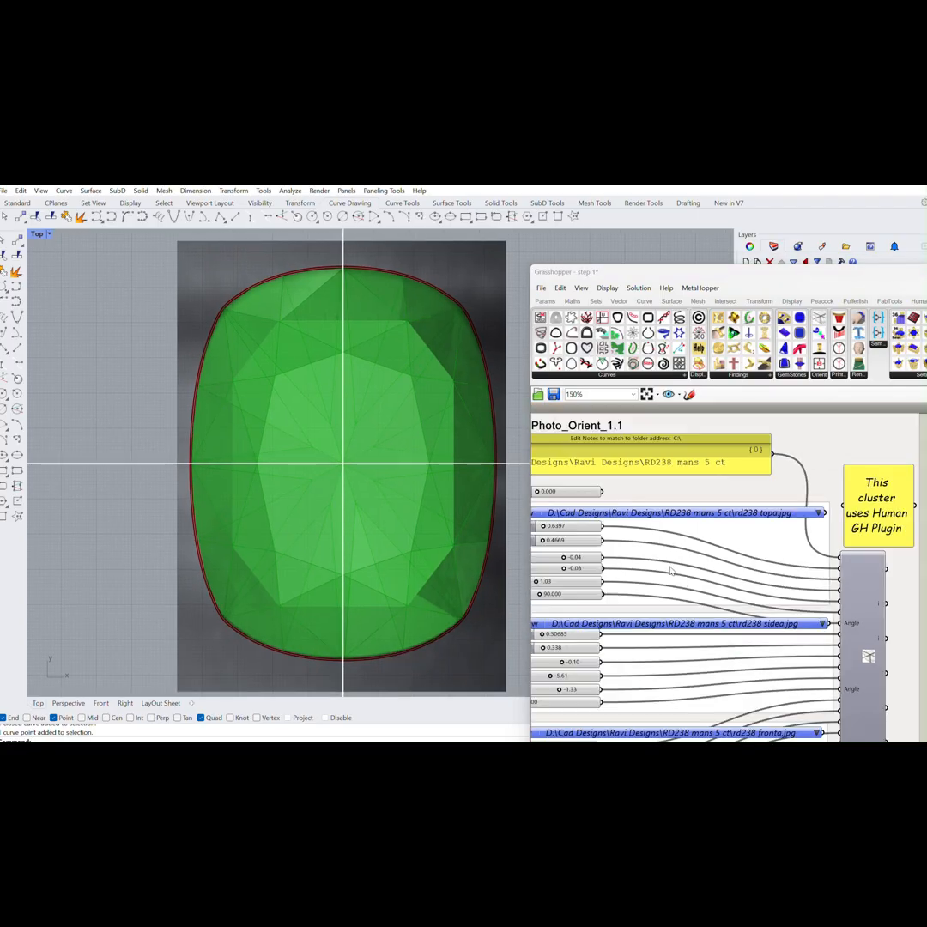
scroll(642, 559, "up", 1)
scroll(642, 559, "up", 1)
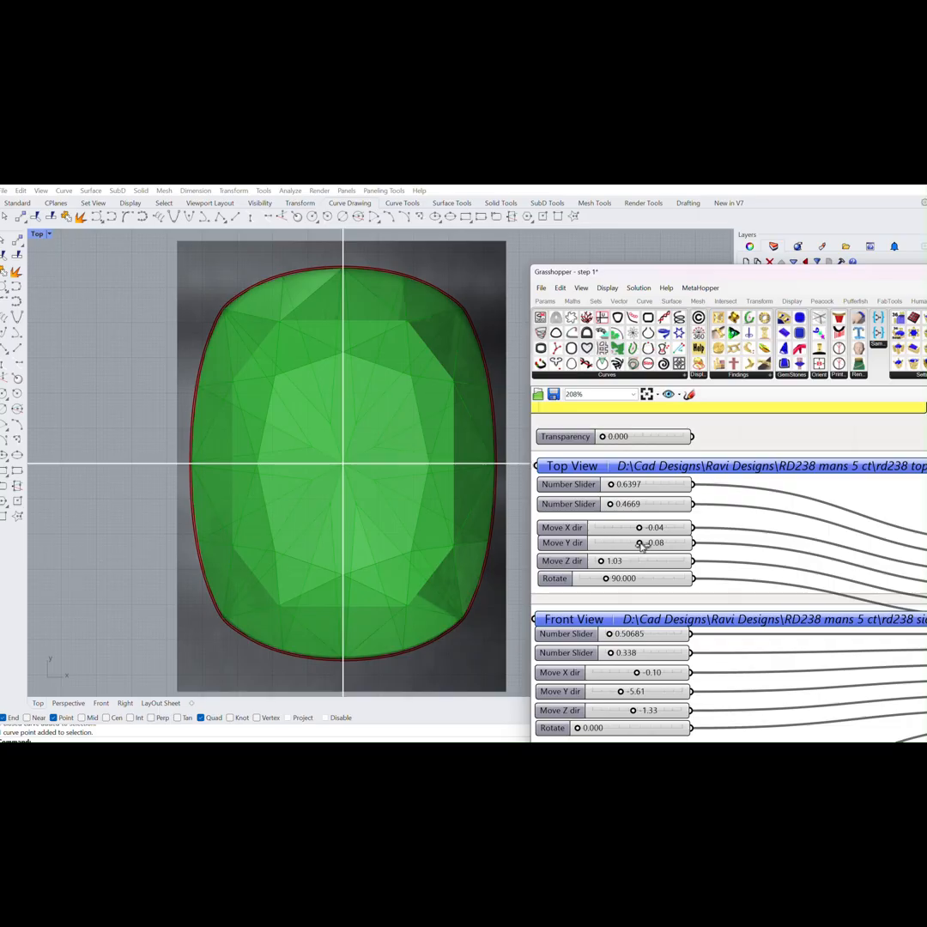
left_click_drag(642, 547, 643, 546)
scroll(388, 456, "down", 2)
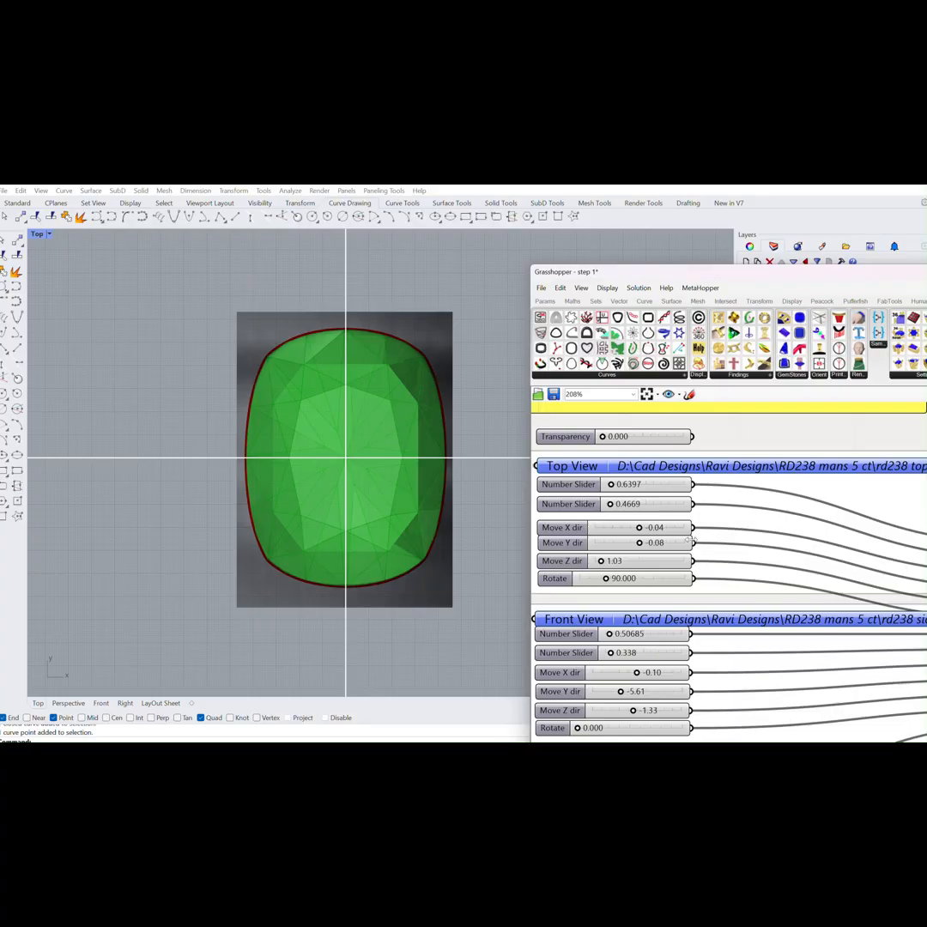
Turn off the preview of the Gemstone_Mesh output in the GemMesh_Cutters group.
scroll(757, 588, "down", 4)
mouse_move(725, 650)
right_mouse_down()
mouse_move(748, 528)
mouse_move(687, 553)
right_mouse_up()
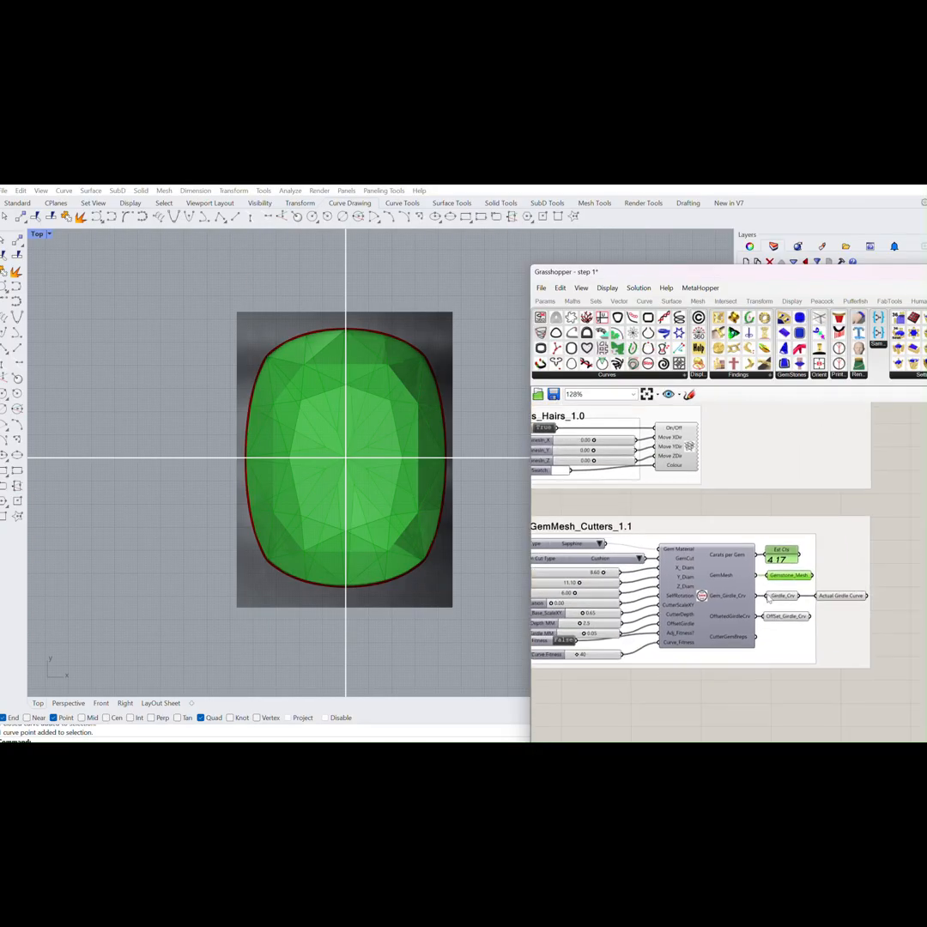
left_click(781, 596)
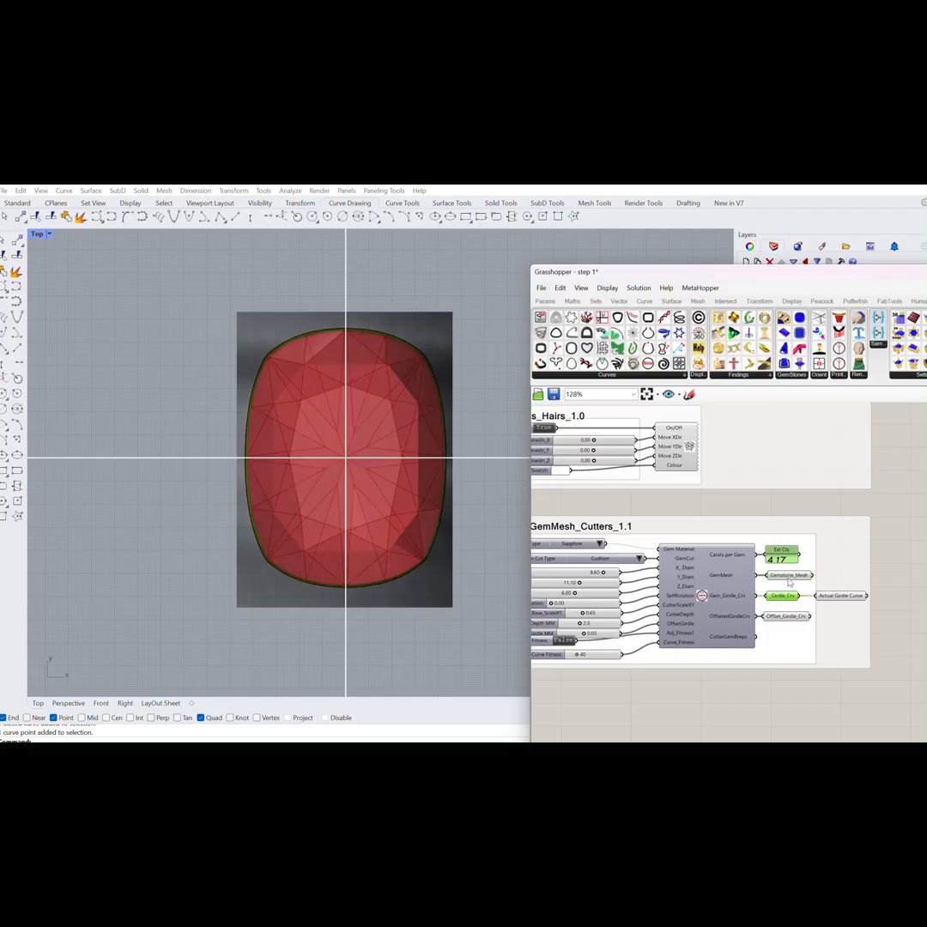
left_click(788, 576)
middle_click(788, 575)
Select the _Girdle_Crv output and examine how closely the girdle curve follows the stone's edge in the photo.
left_click(783, 599)
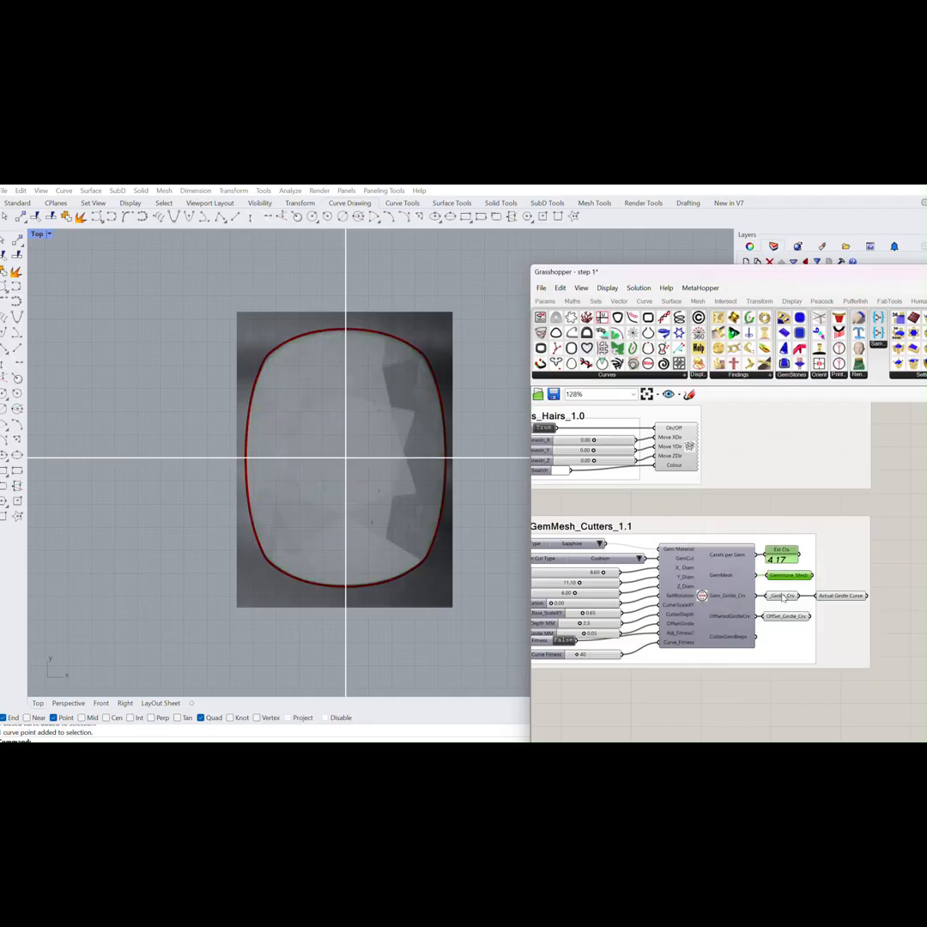
left_click(781, 597)
scroll(379, 332, "up", 5)
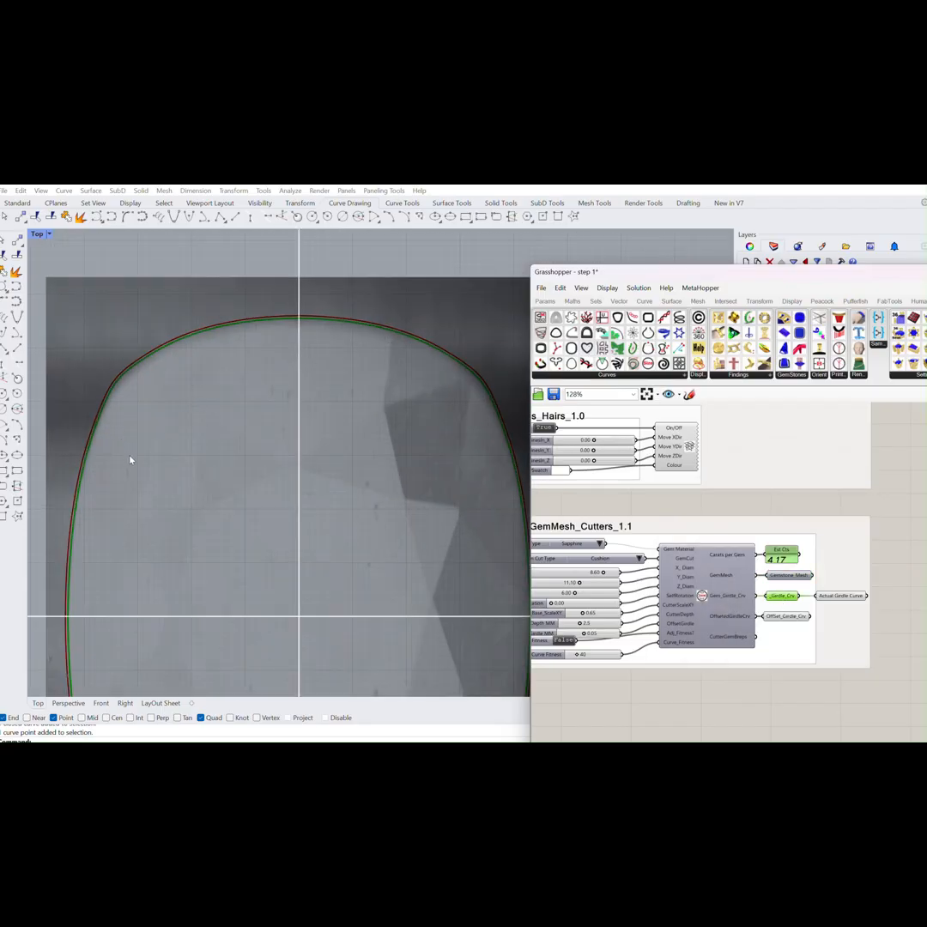
right_click_drag(130, 464, 135, 373)
right_click_drag(139, 573, 132, 457)
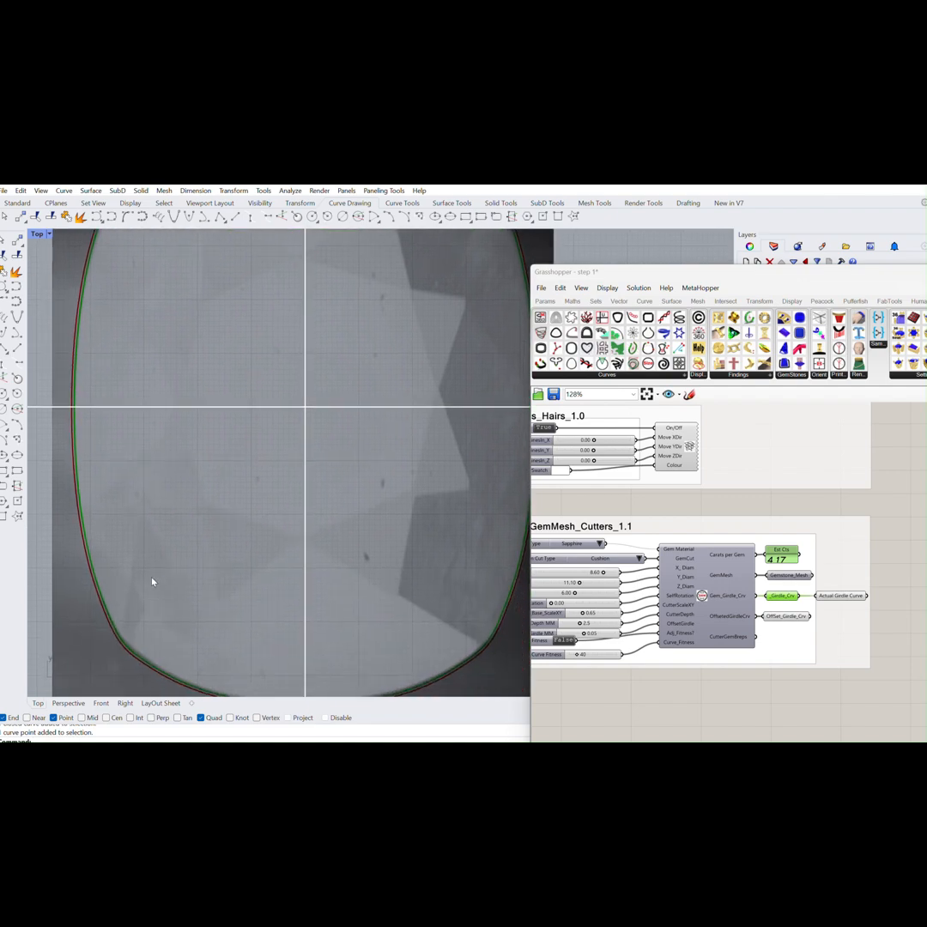
scroll(152, 582, "down", 4)
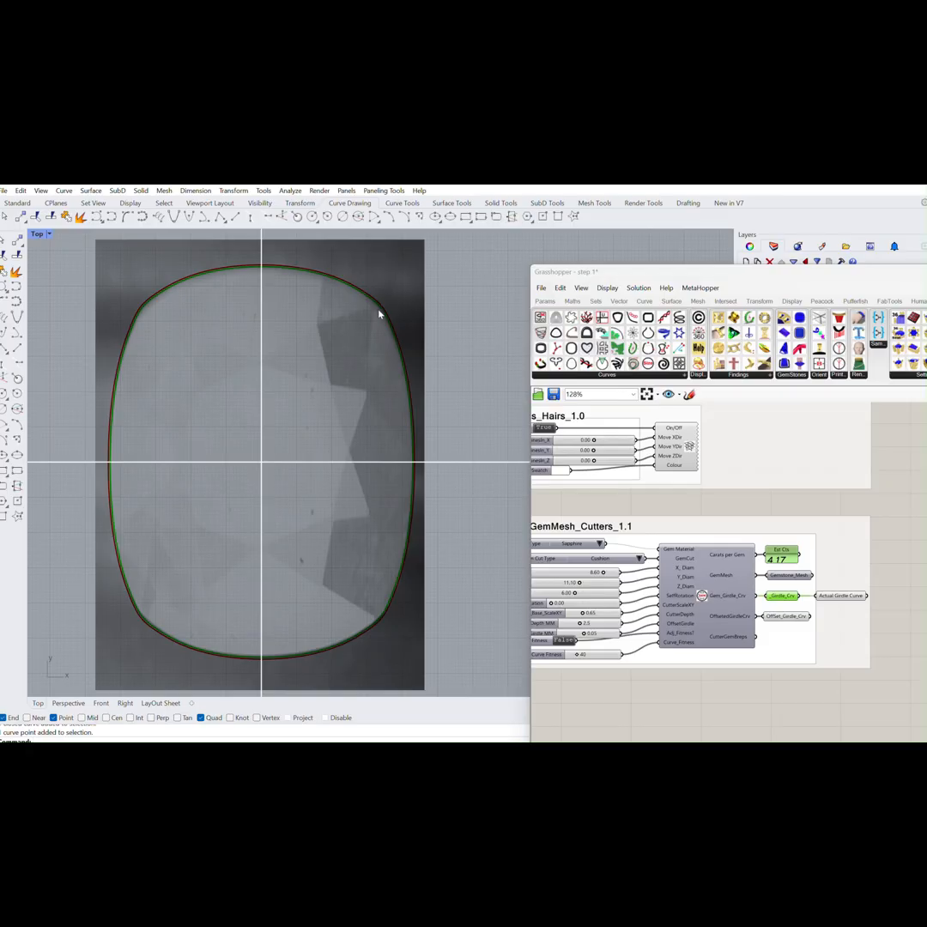
Select the Actual Girdle Curve parameter and compare its curve with the stone's outline in the Top view photo.
scroll(635, 481, "up", 3)
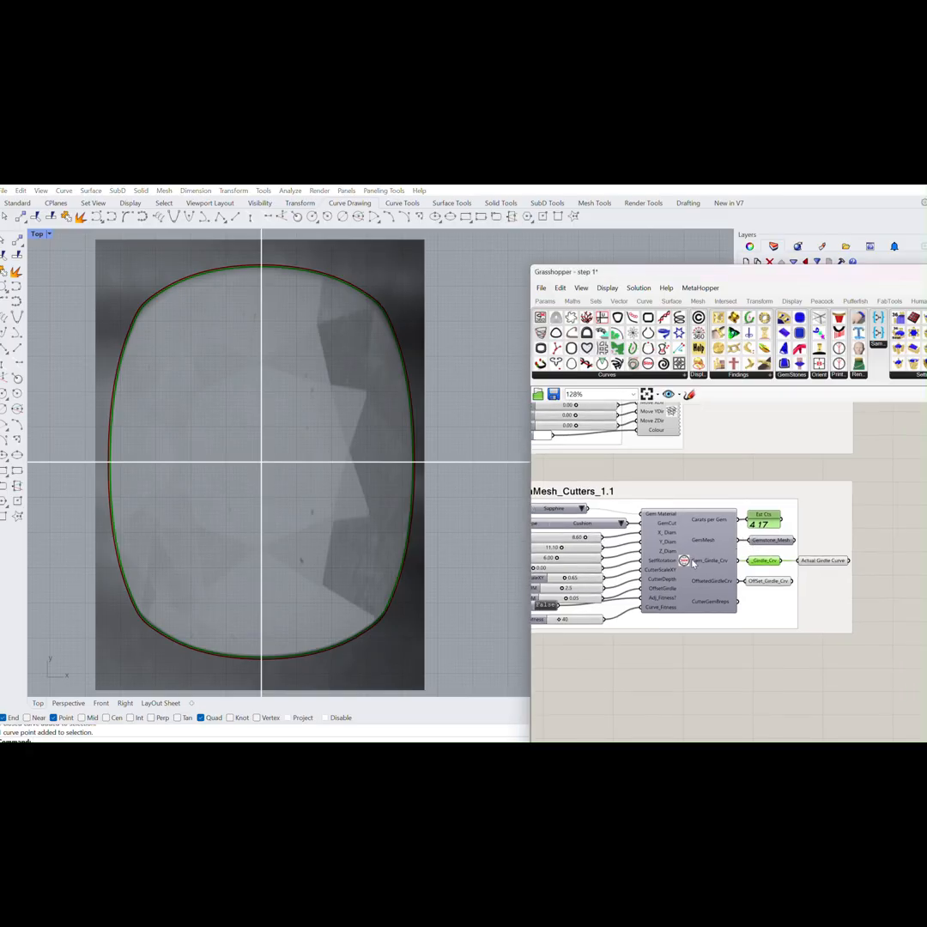
scroll(691, 570, "down", 2)
scroll(684, 565, "up", 2)
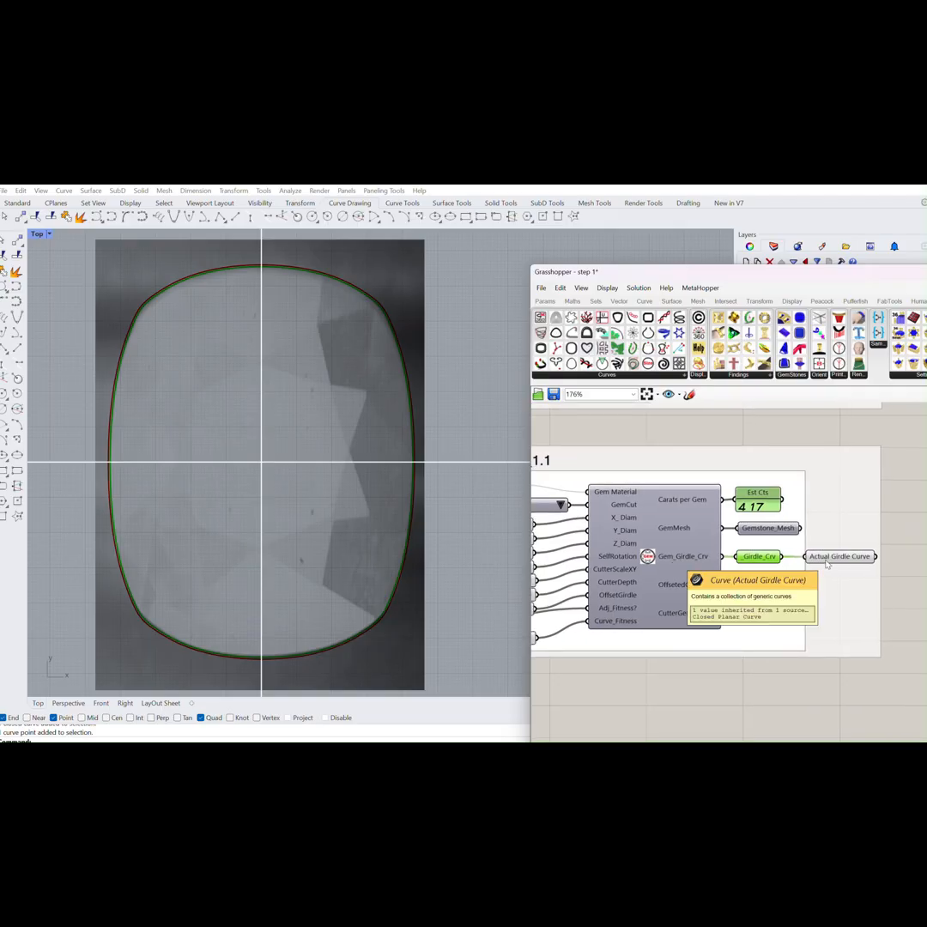
left_click(826, 558)
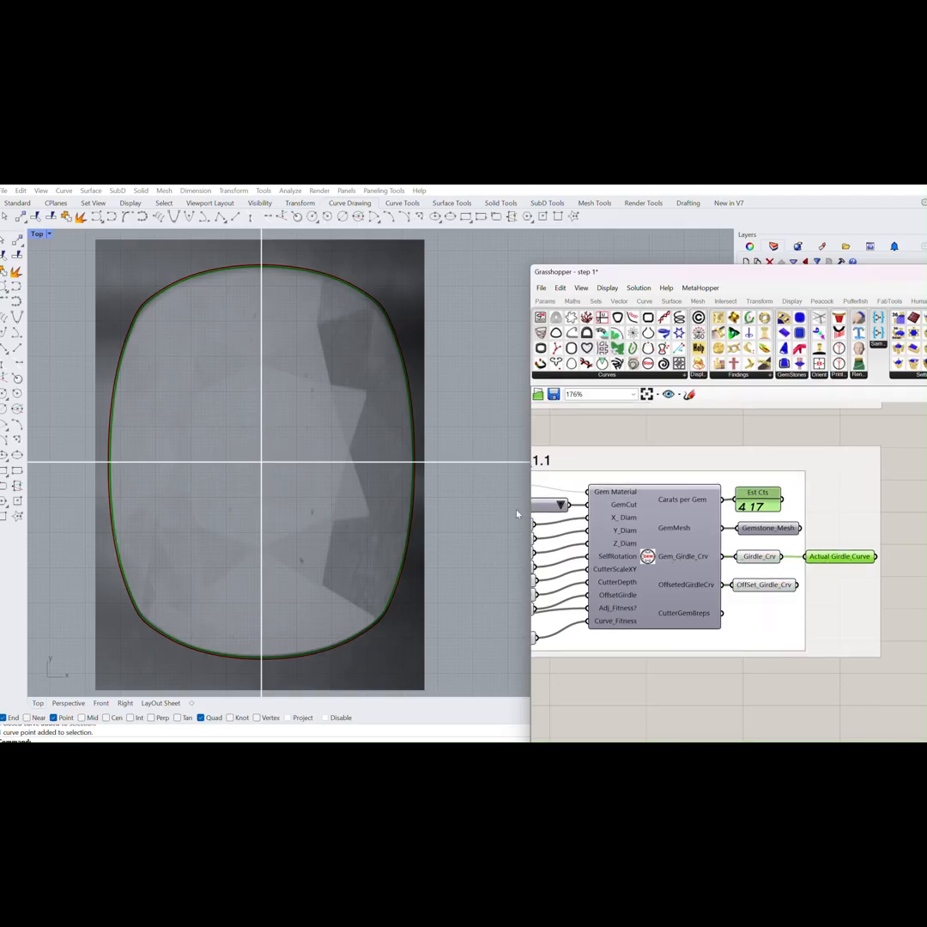
scroll(418, 453, "down", 2)
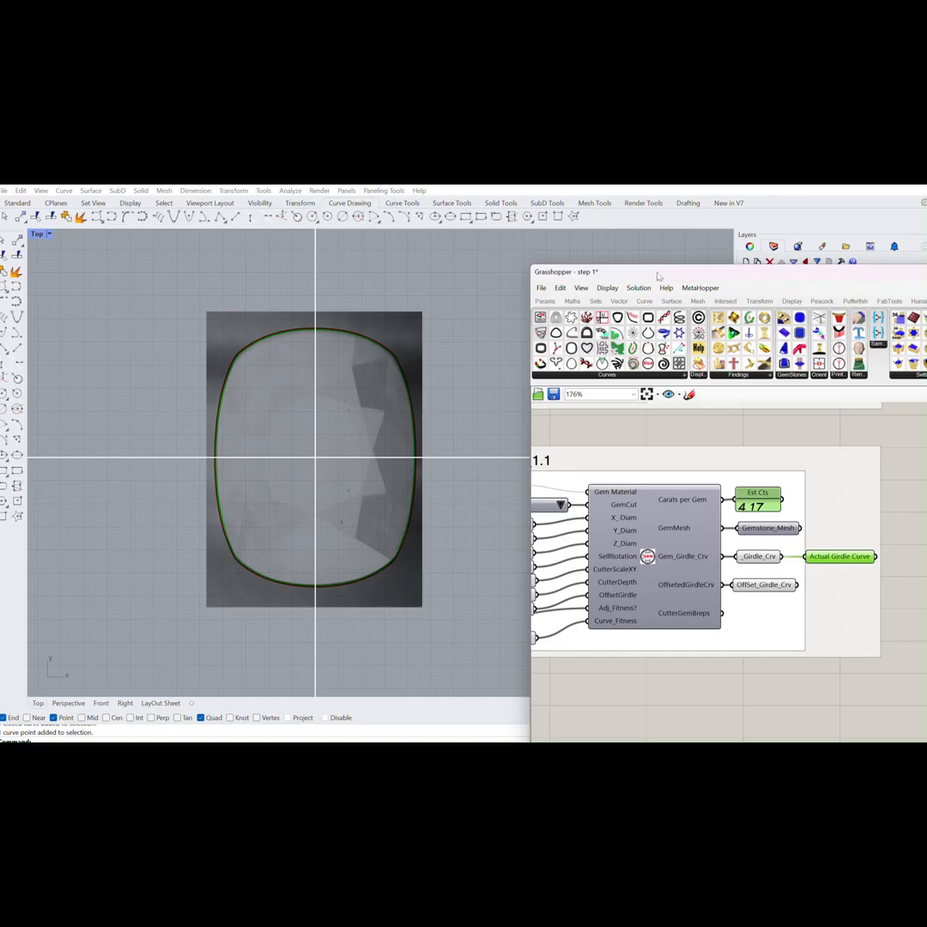
left_click_drag(657, 275, 659, 309)
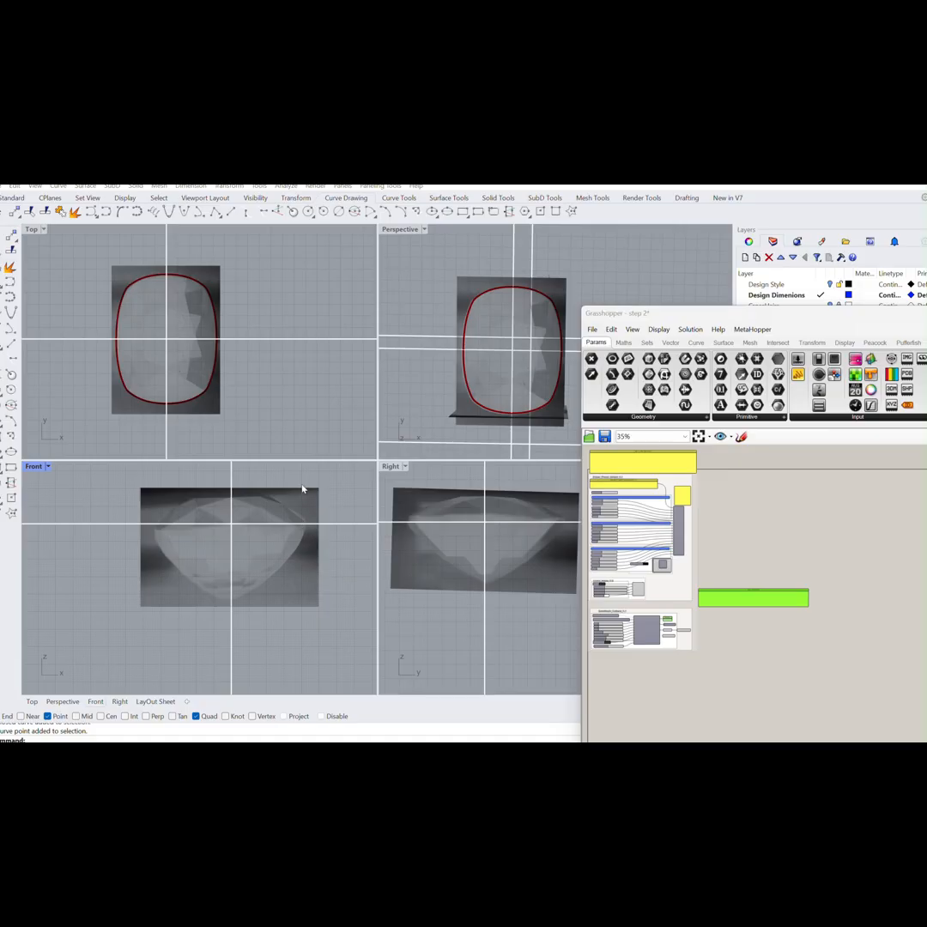
Maximize the Front viewport and move the Grasshopper window clear of the layer list.
double_click(33, 466)
right_click_drag(482, 330, 397, 417)
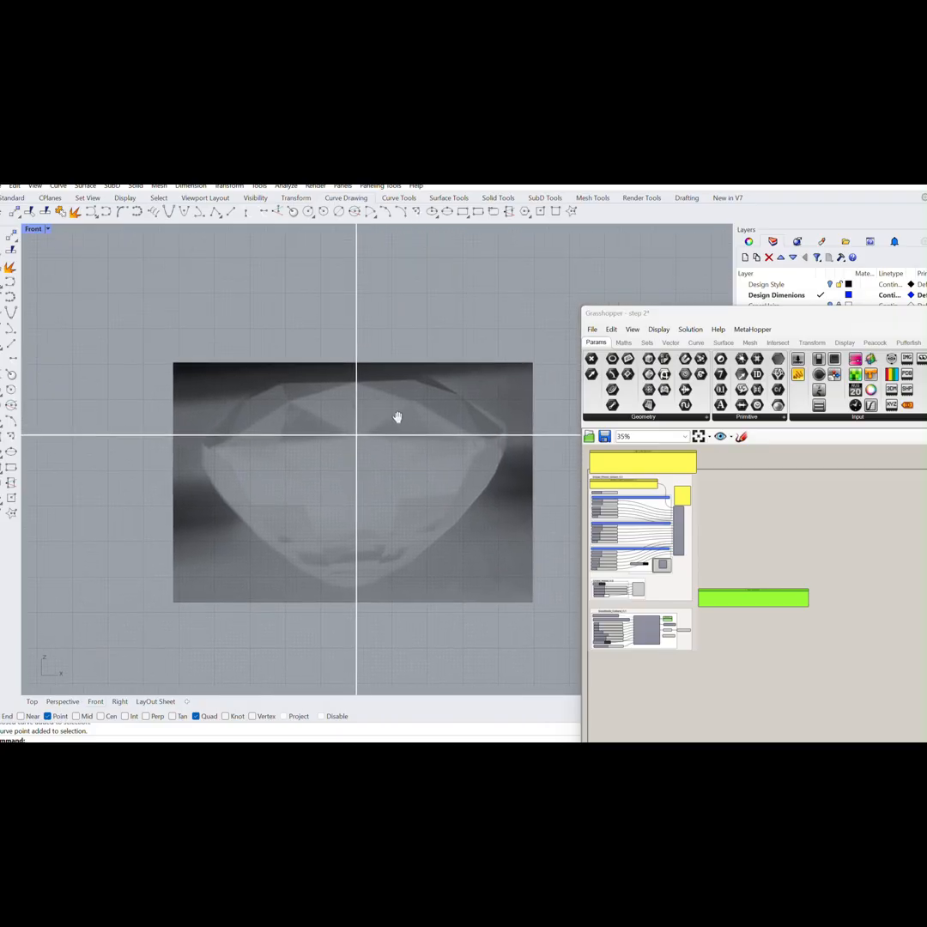
left_click_drag(687, 312, 710, 405)
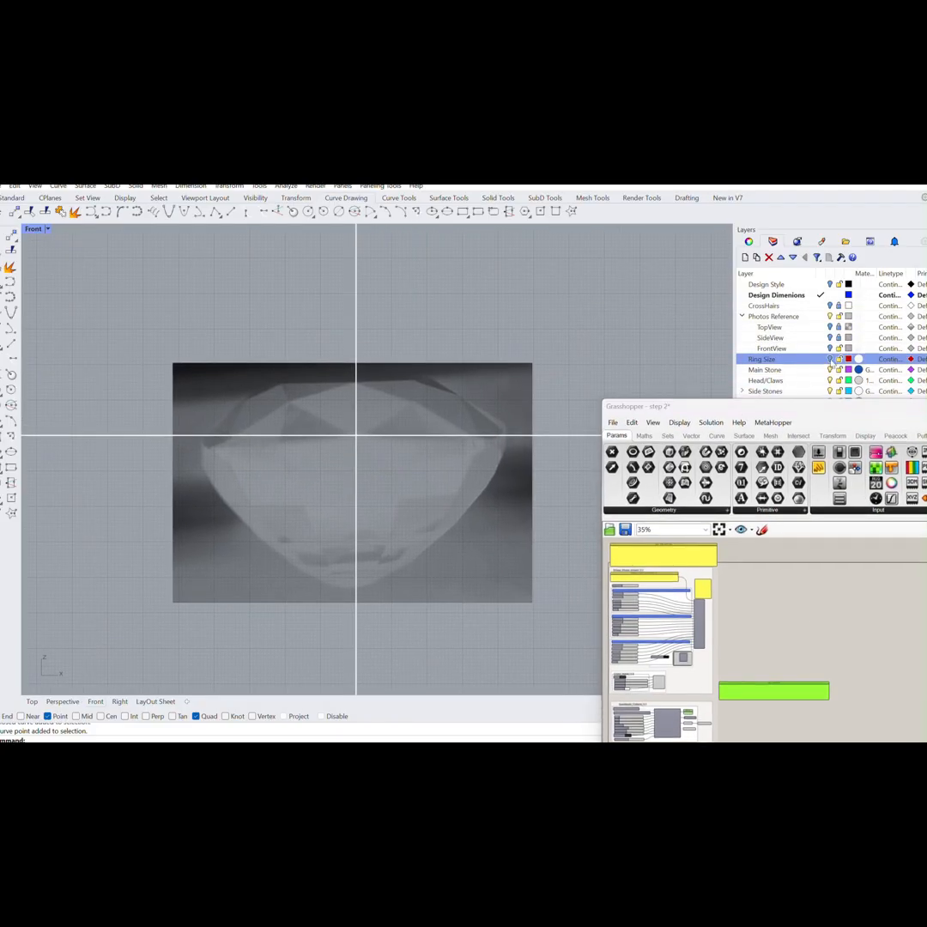
Show the Ring Size layer with the red bezel profile and make it the current layer.
left_click(830, 359)
double_click(799, 360)
right_click_drag(494, 437, 448, 389)
scroll(429, 446, "up", 6)
scroll(451, 443, "down", 4)
scroll(448, 389, "up", 2)
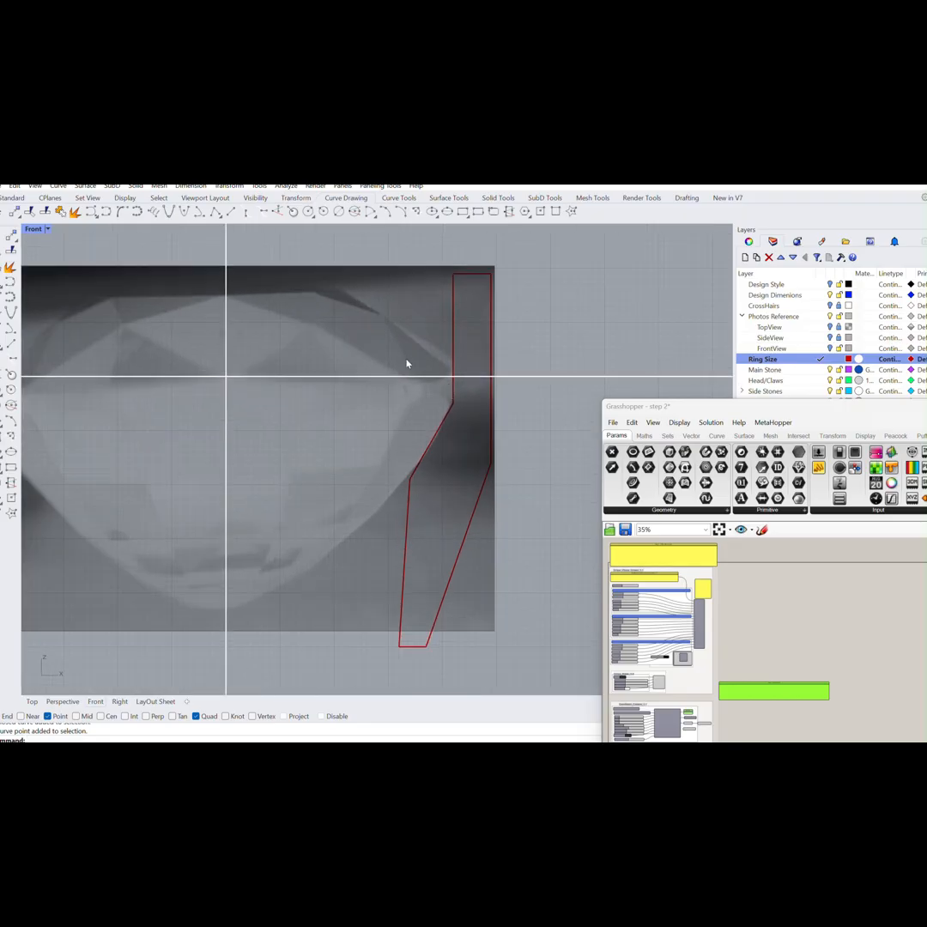
Examine how the closed red bezel profile curve follows the stone's edge in the front photo, from its upper end to its base.
left_click(12, 197)
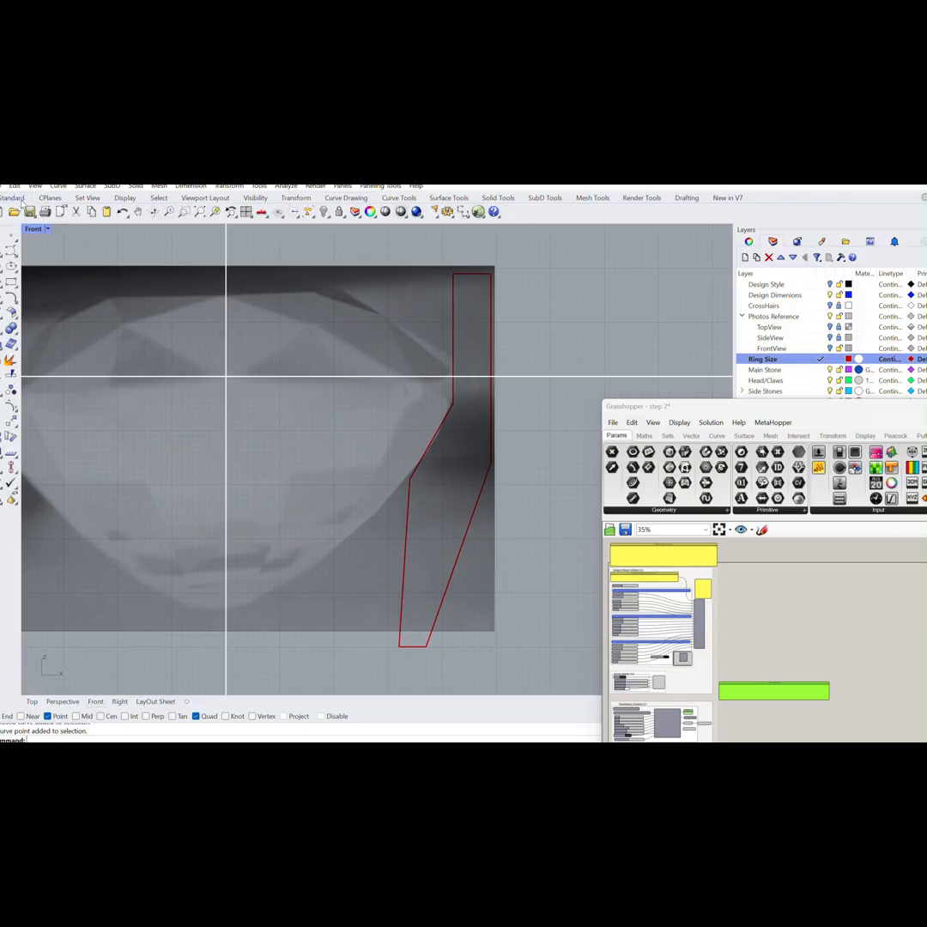
left_click(346, 197)
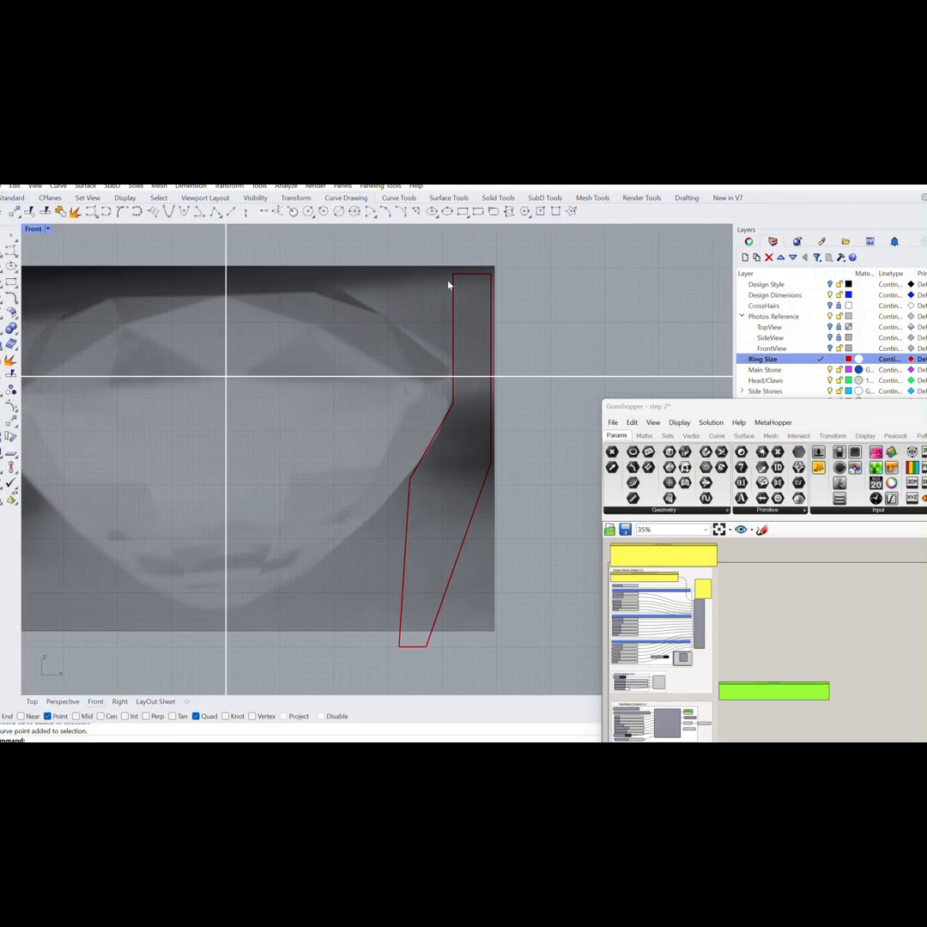
scroll(464, 285, "up", 8)
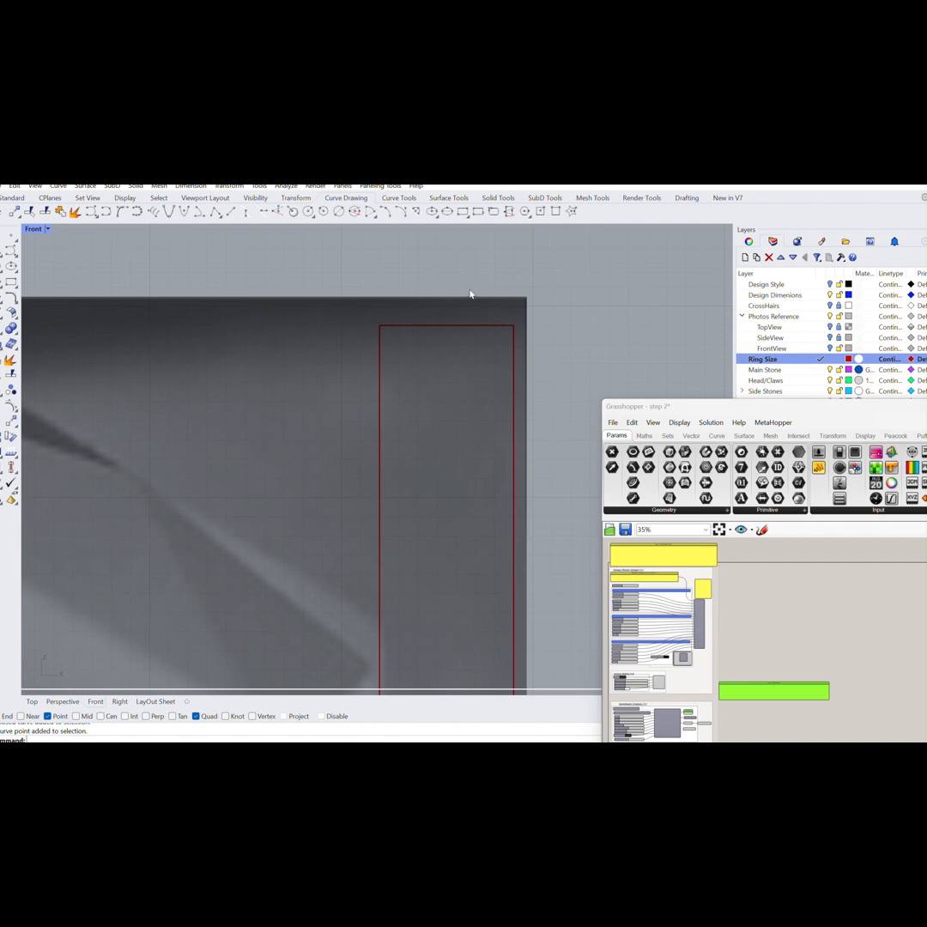
scroll(501, 295, "down", 8)
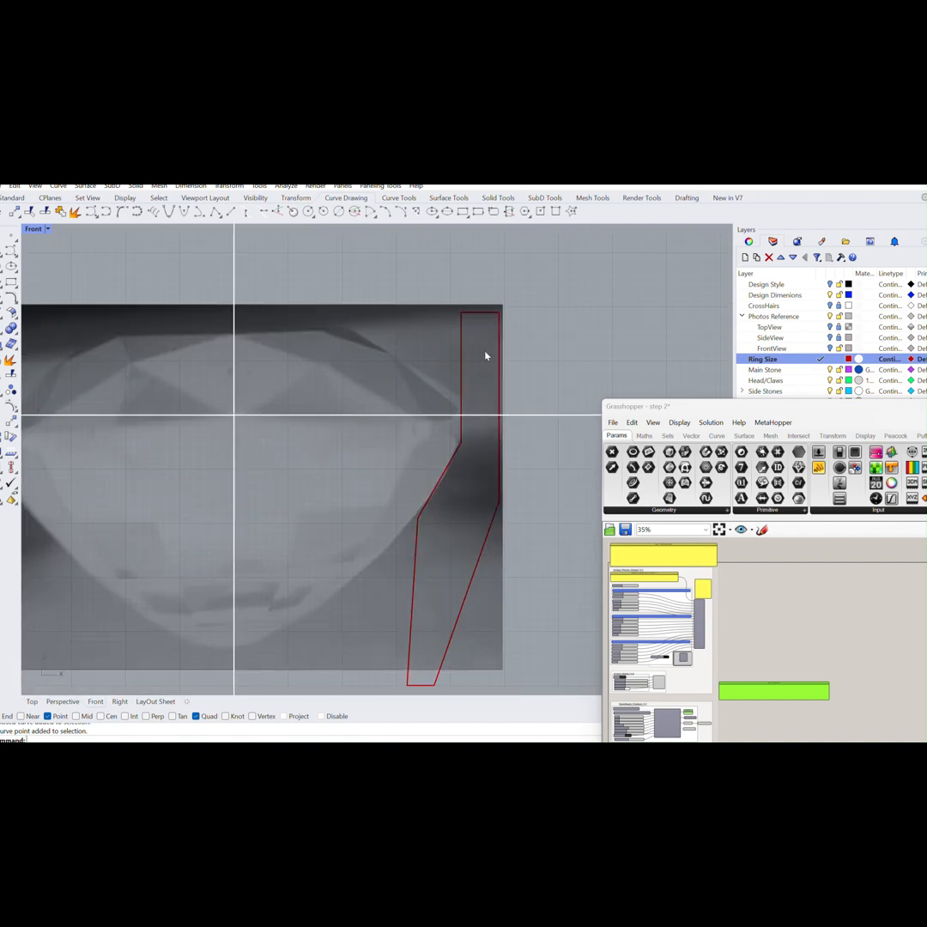
right_click_drag(458, 475, 466, 449)
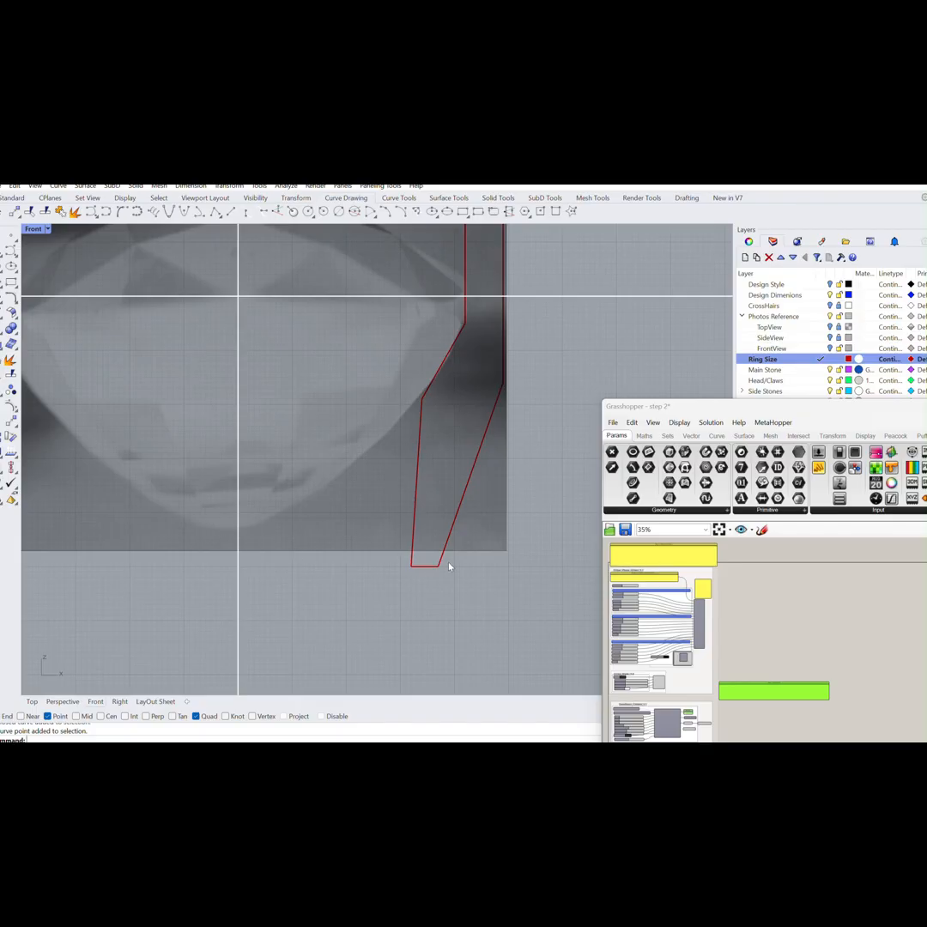
scroll(475, 440, "down", 3)
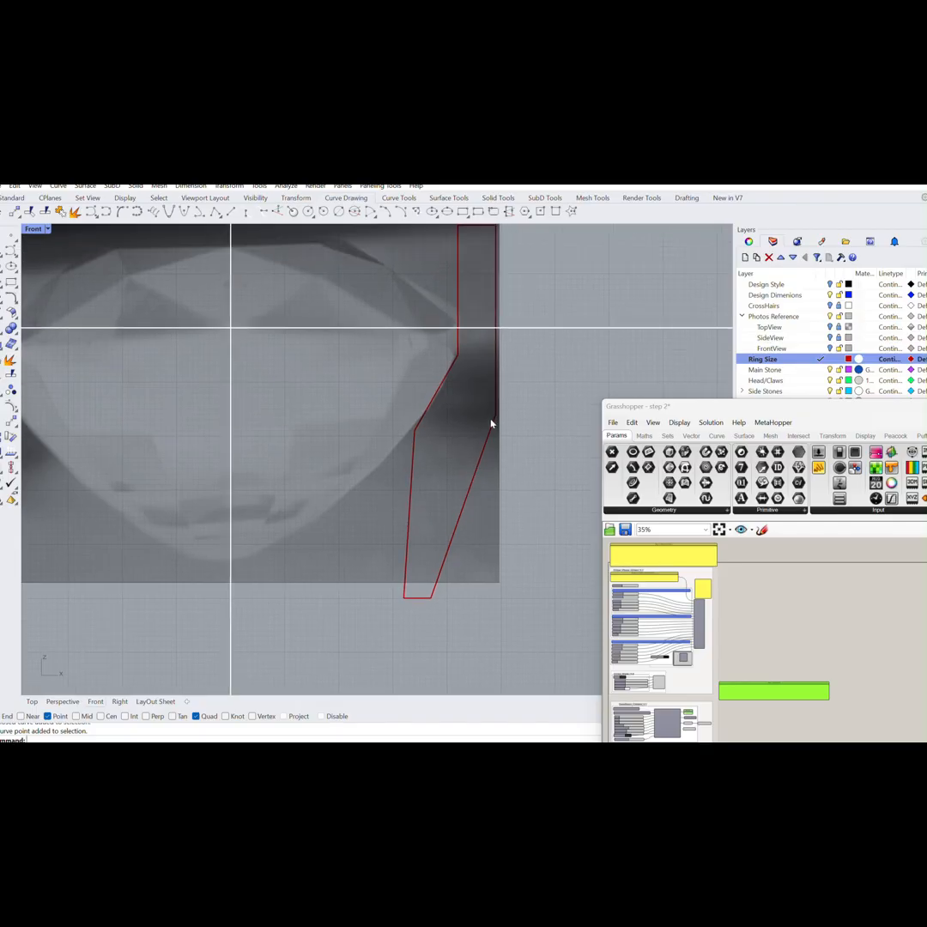
right_click_drag(474, 420, 466, 434)
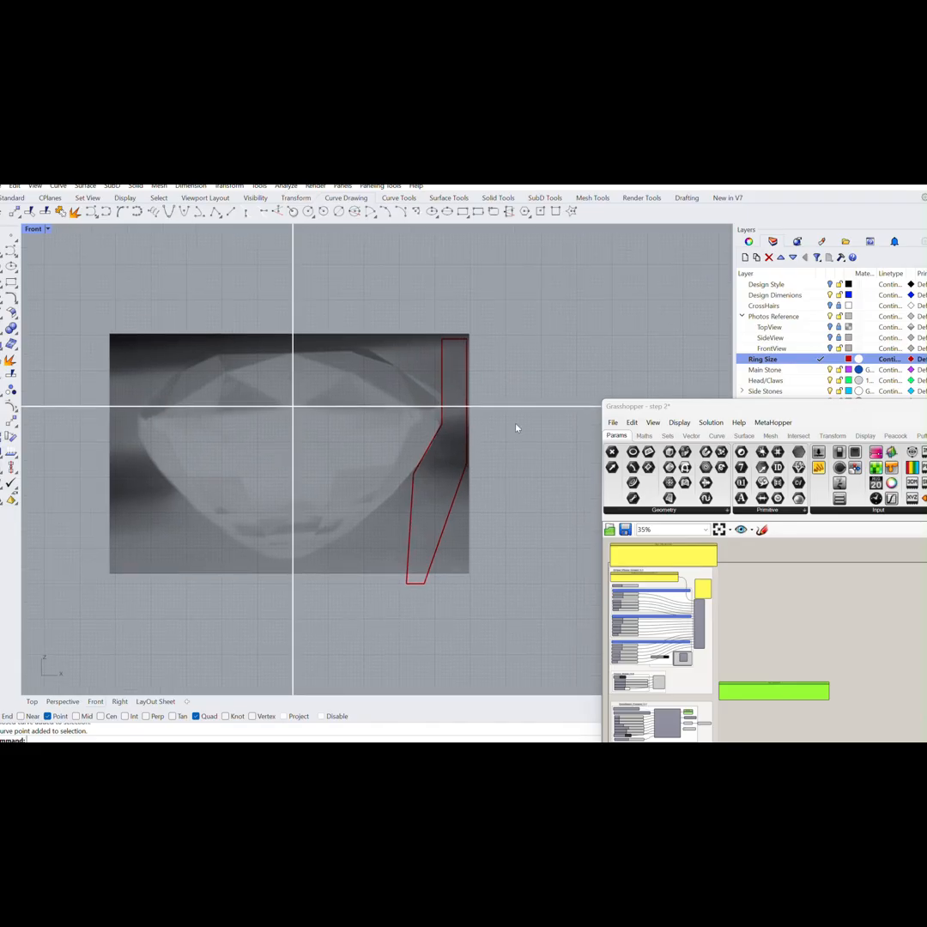
Add the AlgoJewels Bezel_Setting_1.0 definition to the Grasshopper canvas below the Step 2 note.
left_click_drag(653, 406, 579, 252)
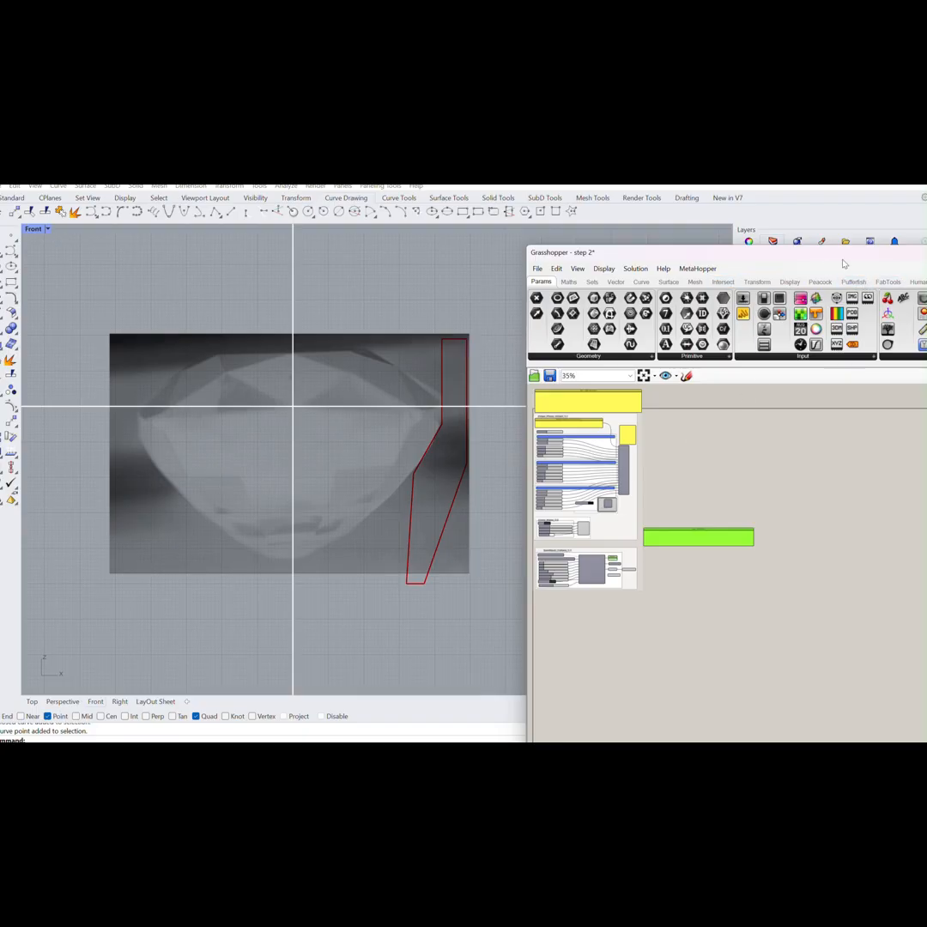
left_click_drag(844, 264, 683, 262)
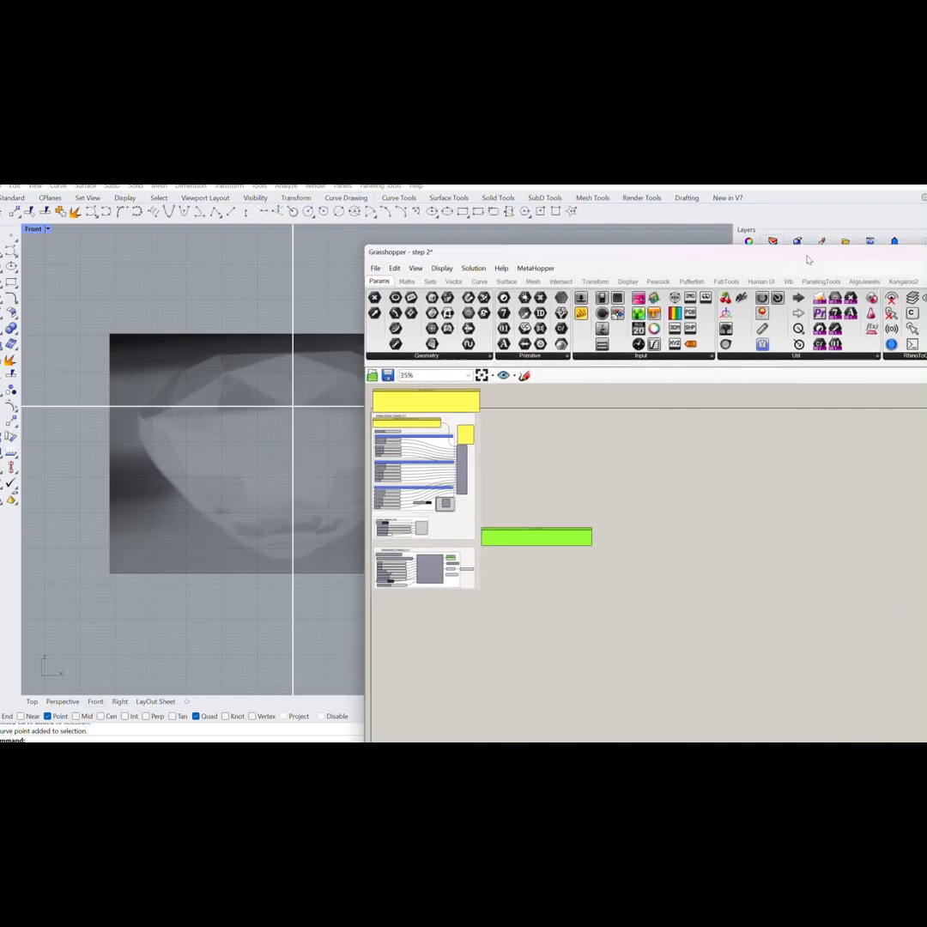
left_click(867, 283)
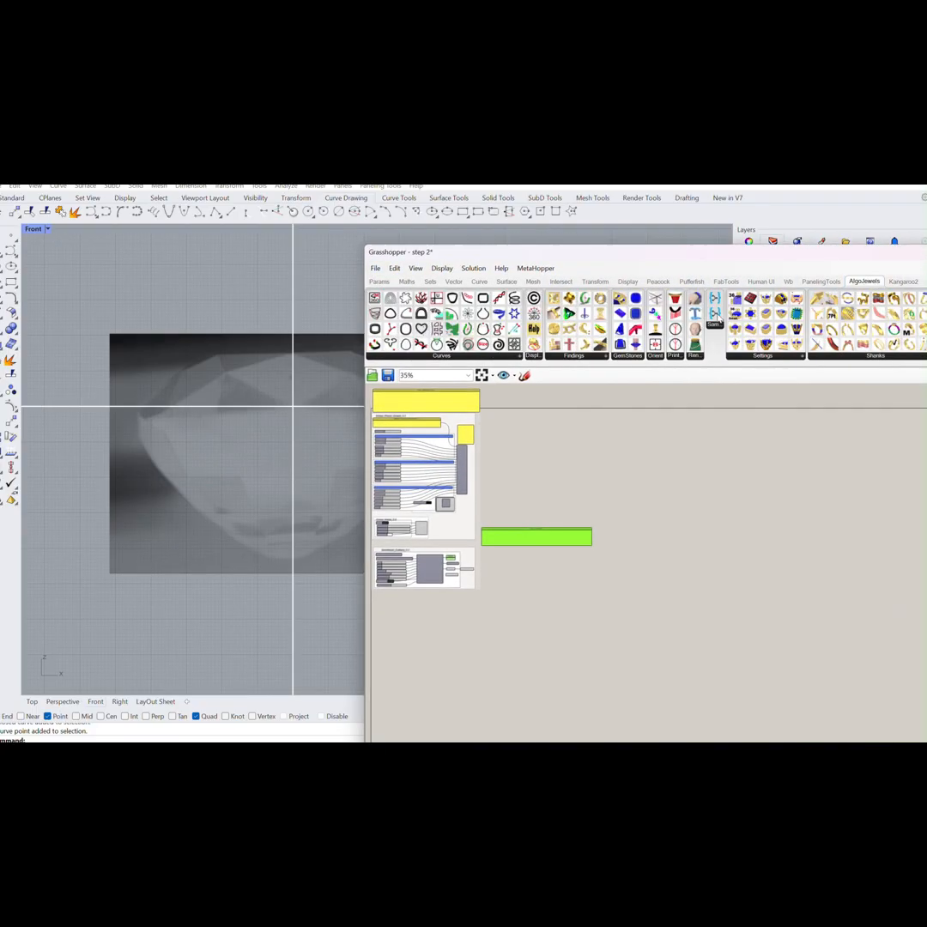
left_click(757, 360)
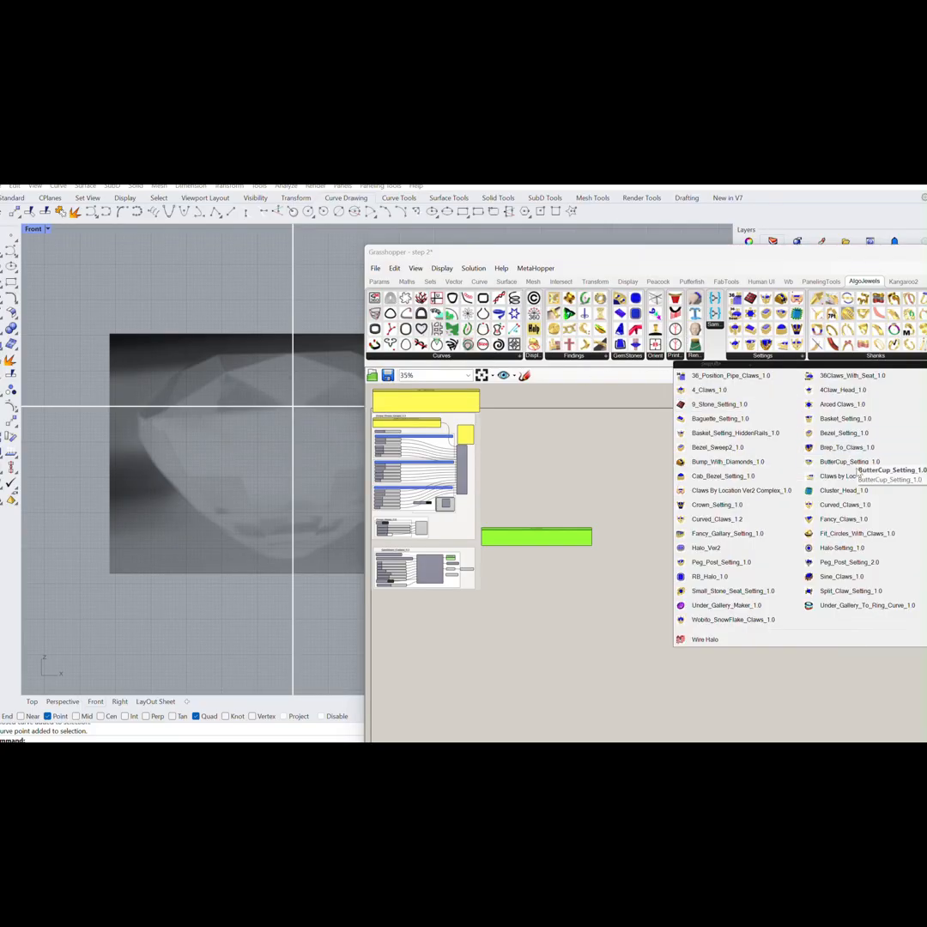
left_click_drag(850, 463, 529, 609)
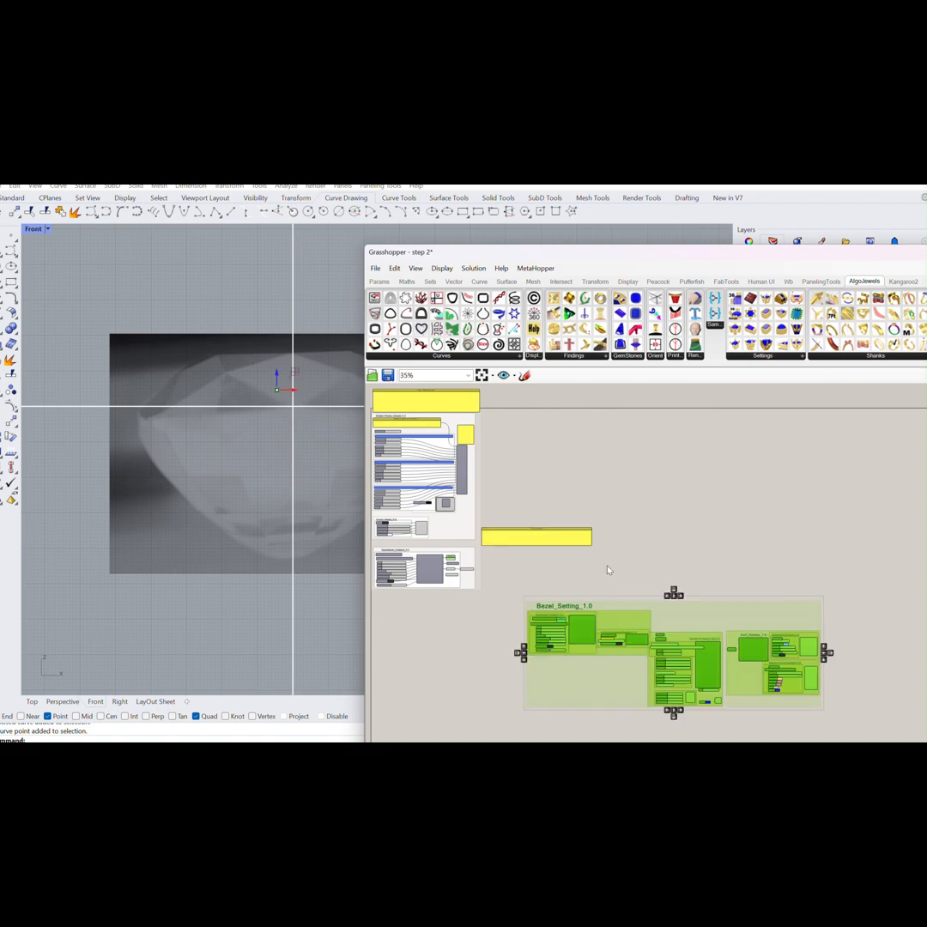
right_click_drag(611, 569, 722, 478)
left_click_drag(529, 258, 634, 256)
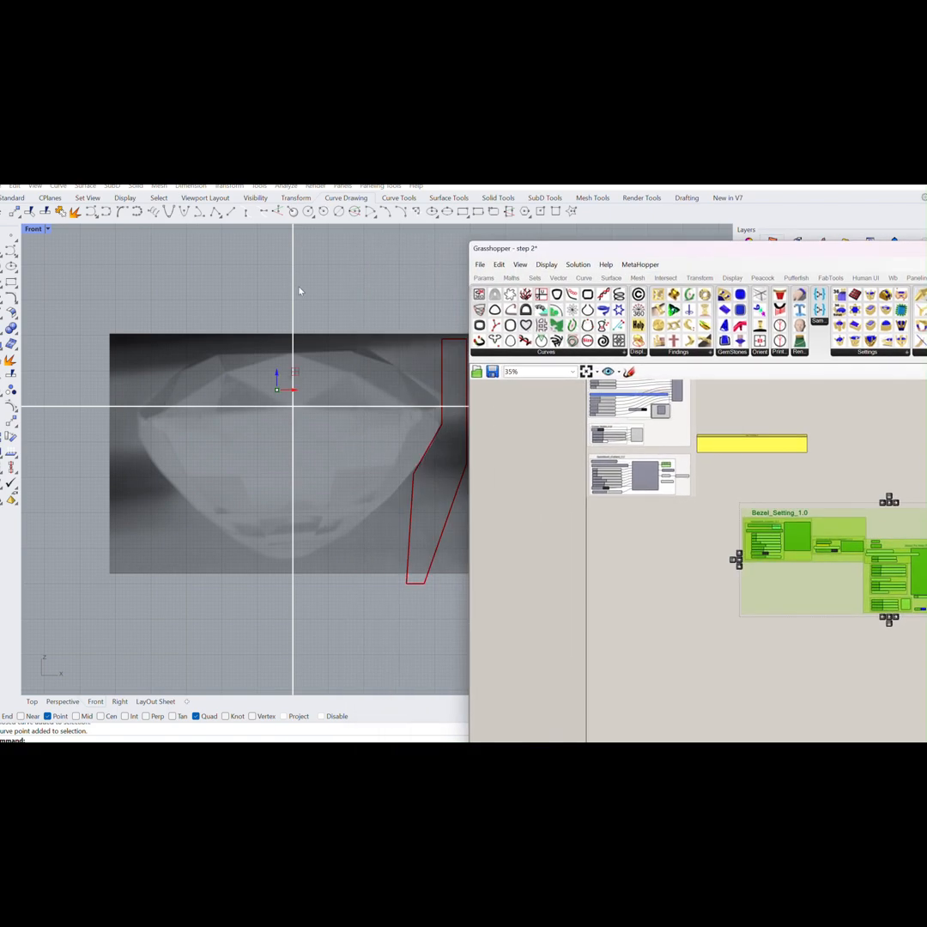
Restore the four-viewport layout and move the Bezel_Setting_1.0 group closer to the sapphire's GemMesh_Cutters group.
double_click(34, 230)
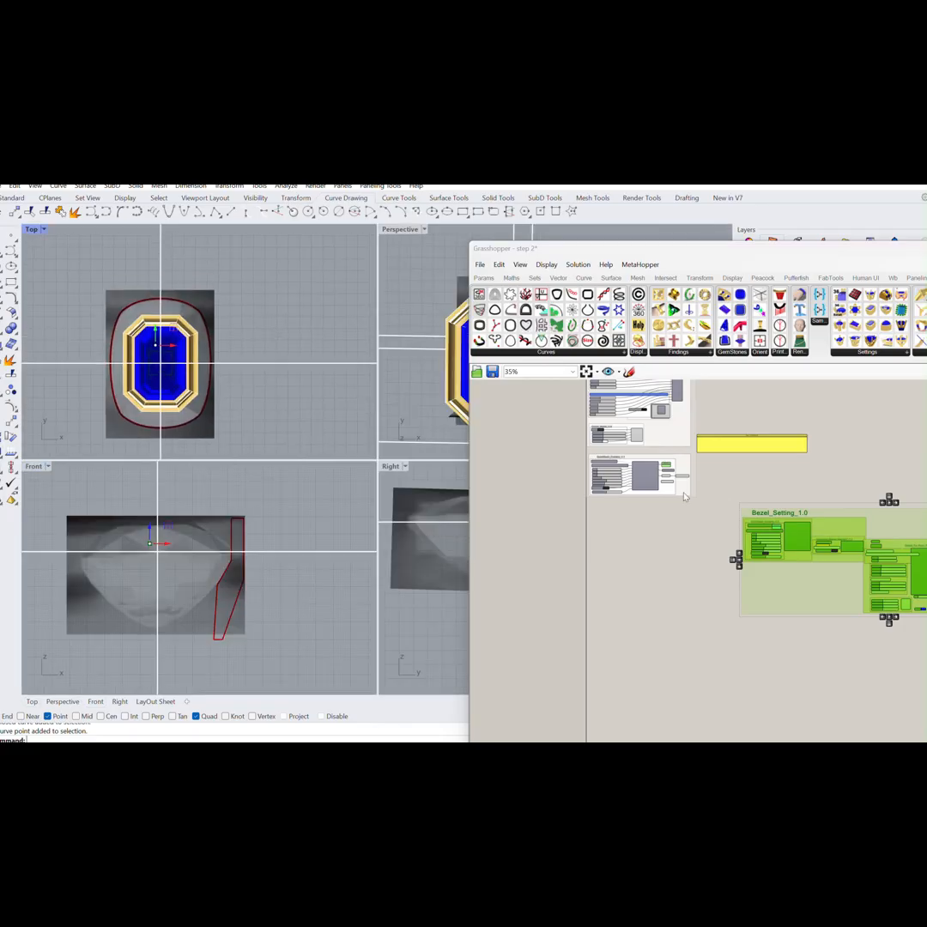
right_click_drag(684, 496, 560, 506)
left_click_drag(760, 536, 734, 525)
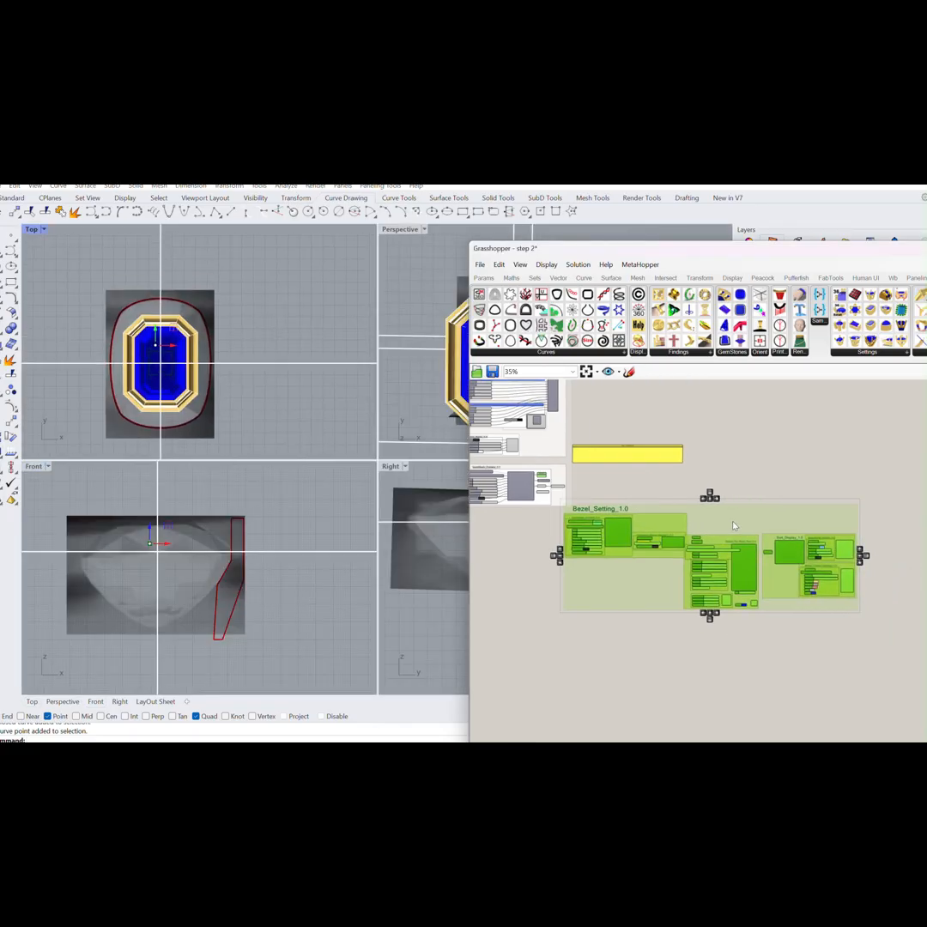
right_click_drag(695, 520, 681, 467)
left_click_drag(631, 252, 282, 214)
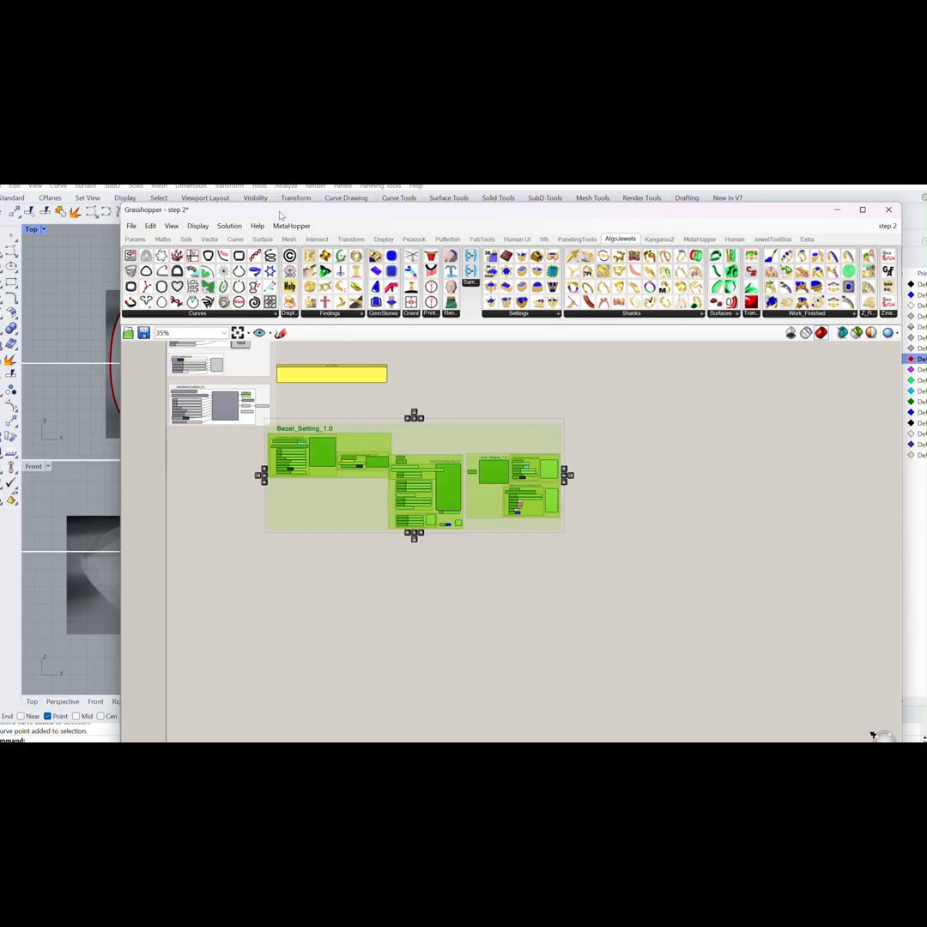
right_click_drag(220, 439, 286, 453)
scroll(287, 453, "up", 5)
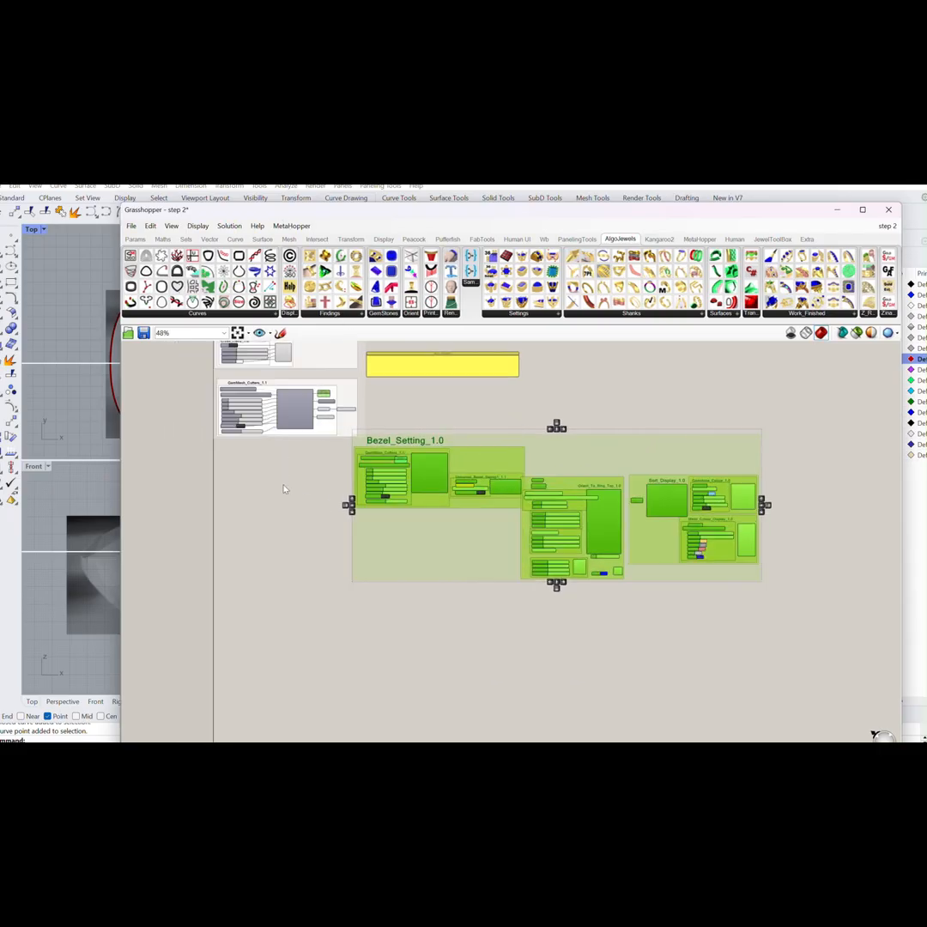
scroll(304, 477, "up", 2)
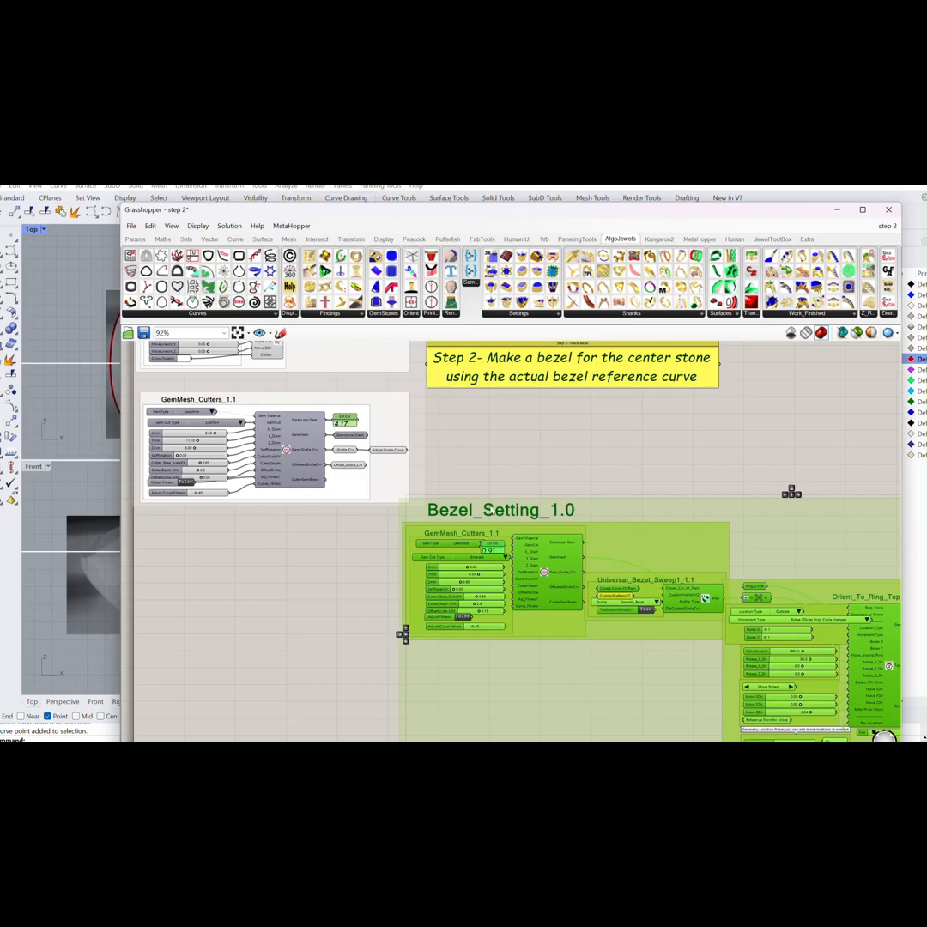
Remove the outer Bezel_Setting_1.0 group frame and the inner frame enclosing its GemMesh_Cutters and Universal_Bezel_Sweep groups, shifting both away from Orient_To_Ring_Top.
left_click(687, 506)
left_click_drag(691, 560, 617, 602)
left_click(667, 552)
key("Delete")
left_click(570, 572)
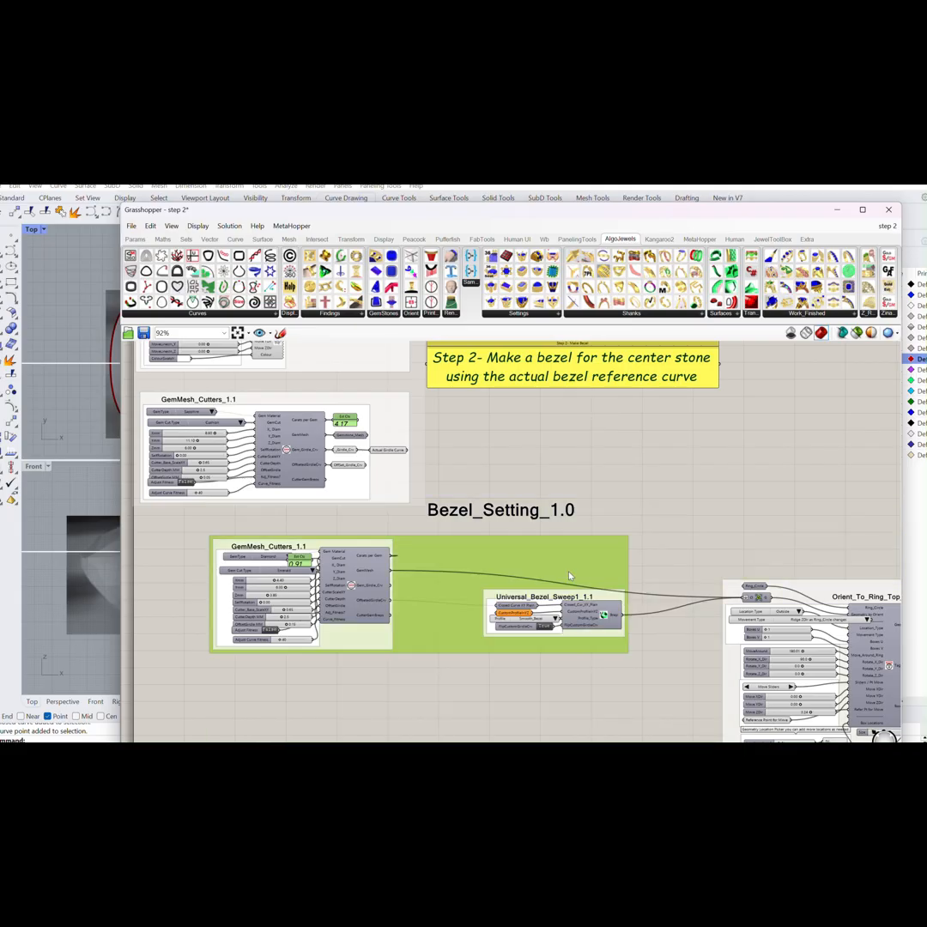
key("Delete")
Wire the sapphire's Gemstone_Mesh into the geometry input feeding Orient_To_Ring_Top, and OffSet_Girdle_Crv into the bezel sweep's closed curve input.
scroll(391, 547, "up", 2)
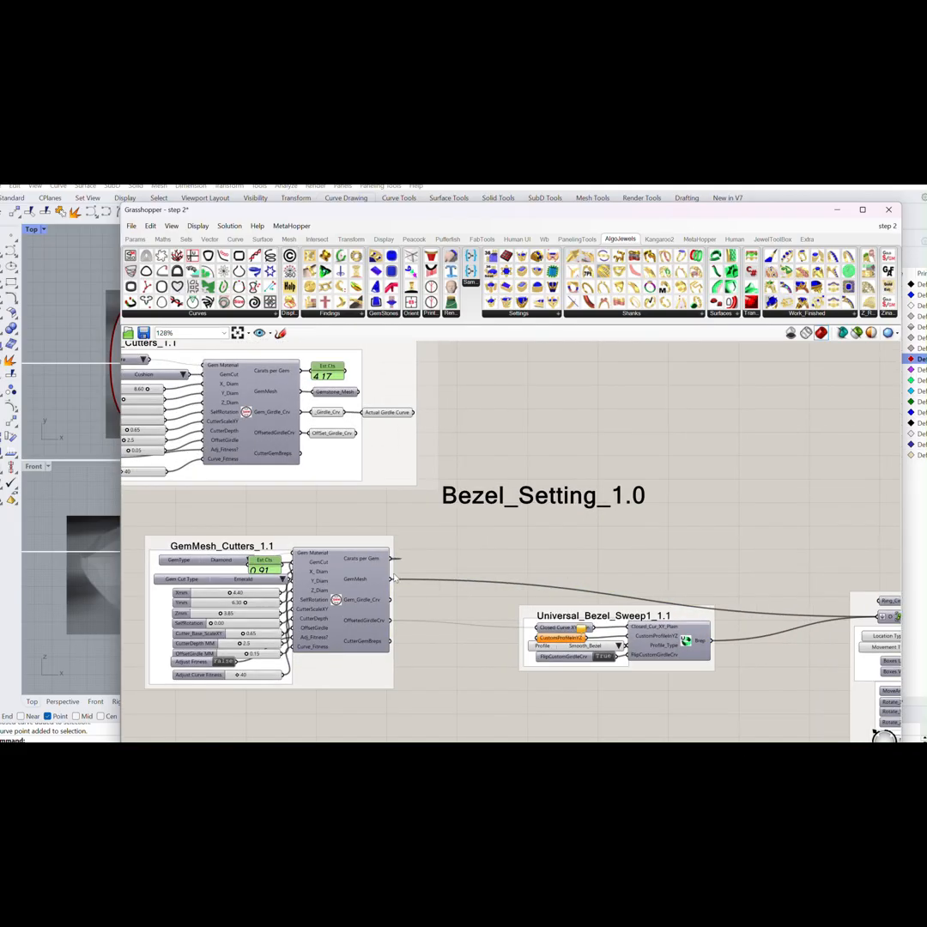
left_click_drag(361, 394, 850, 615)
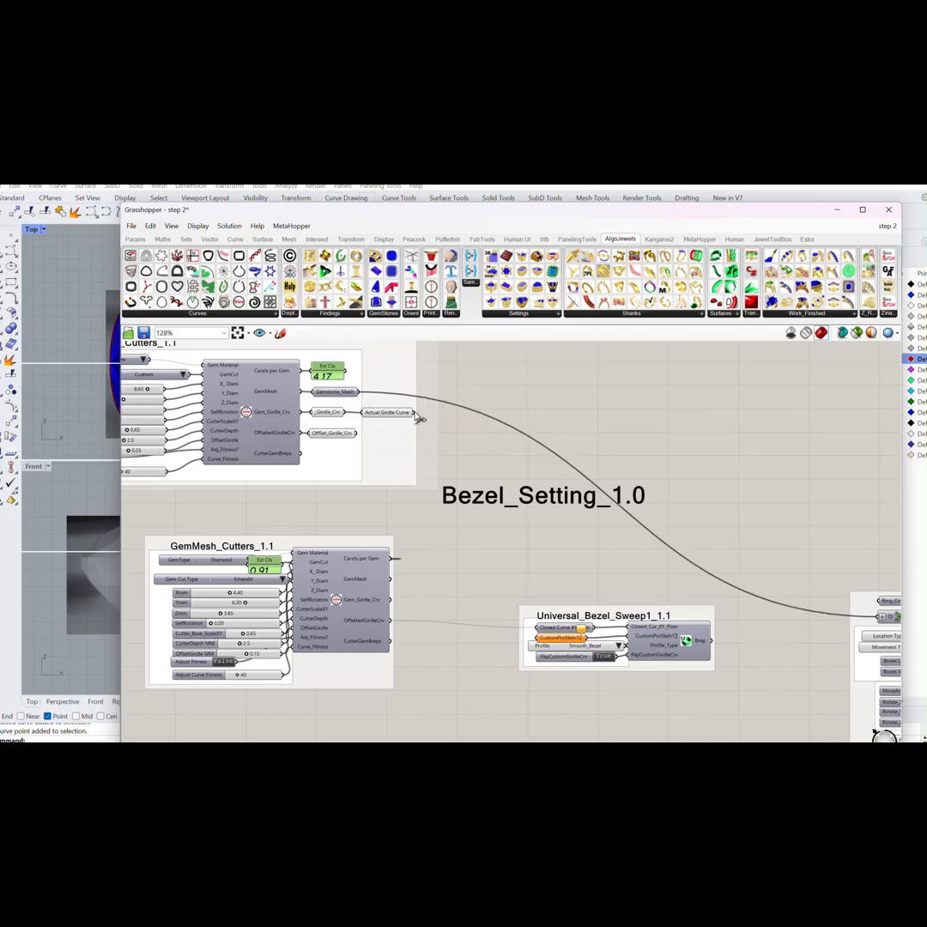
left_click_drag(419, 417, 417, 431)
right_click_drag(384, 435, 475, 424)
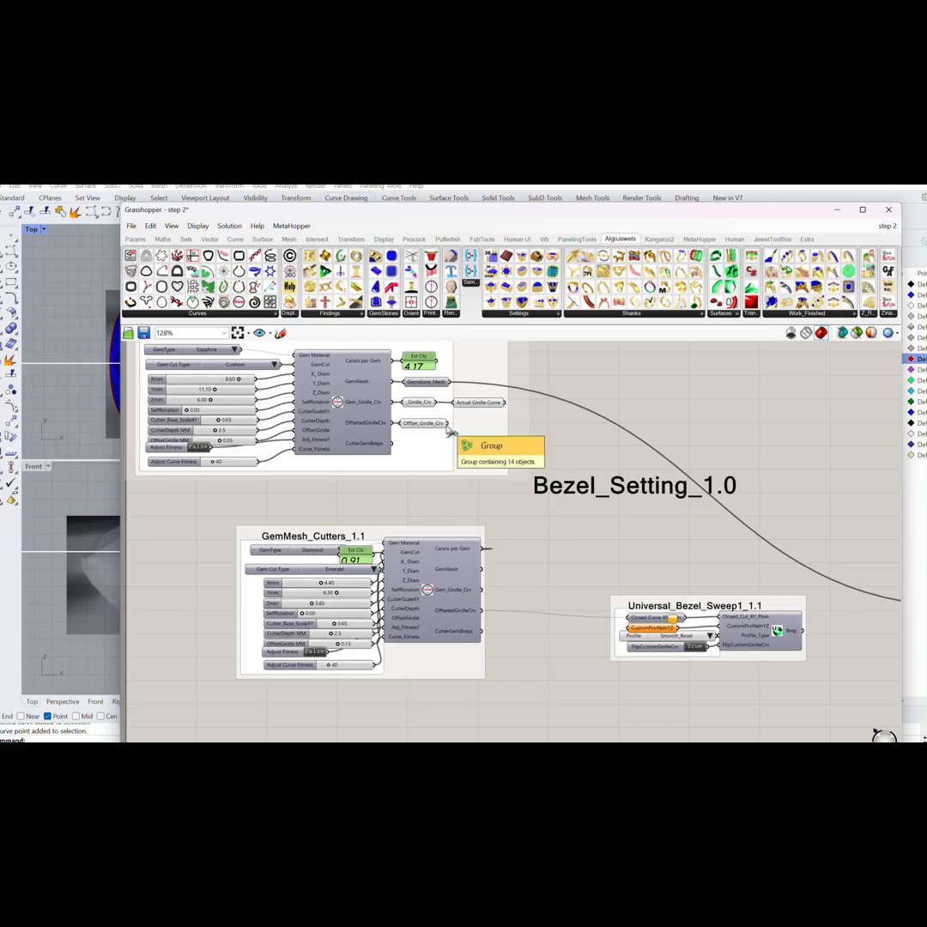
left_click_drag(446, 424, 623, 624)
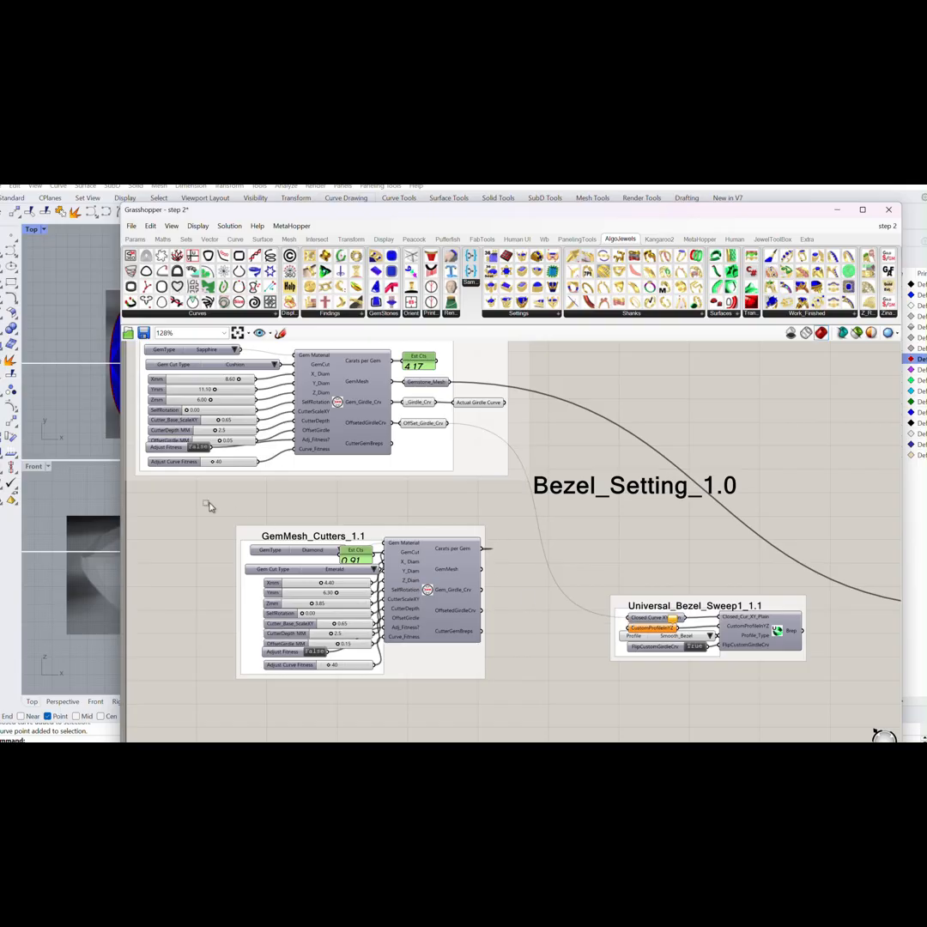
Delete the bezel definition's emerald-cut GemMesh_Cutters group and move the Bezel_Setting_1.0 title and Universal_Bezel_Sweep1_1.1 group together near Orient_To_Ring_Top.
left_click_drag(209, 506, 528, 713)
key("Delete")
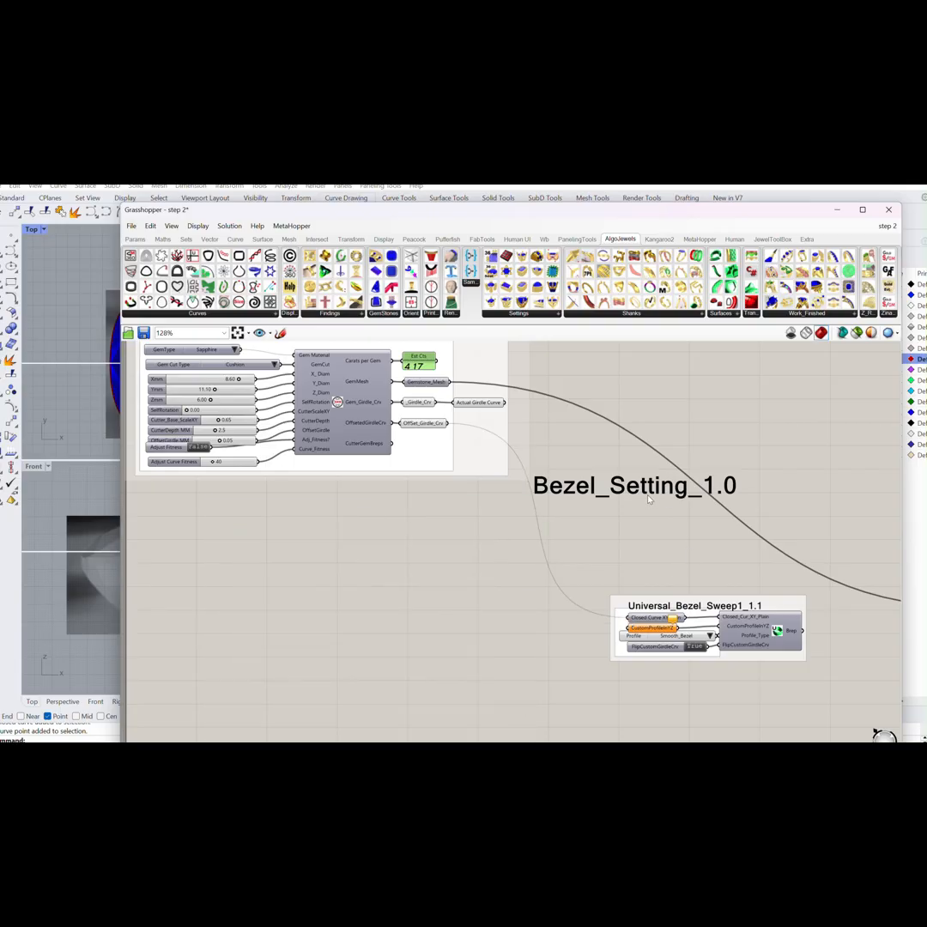
left_click_drag(649, 498, 677, 558)
right_click_drag(669, 570, 438, 518)
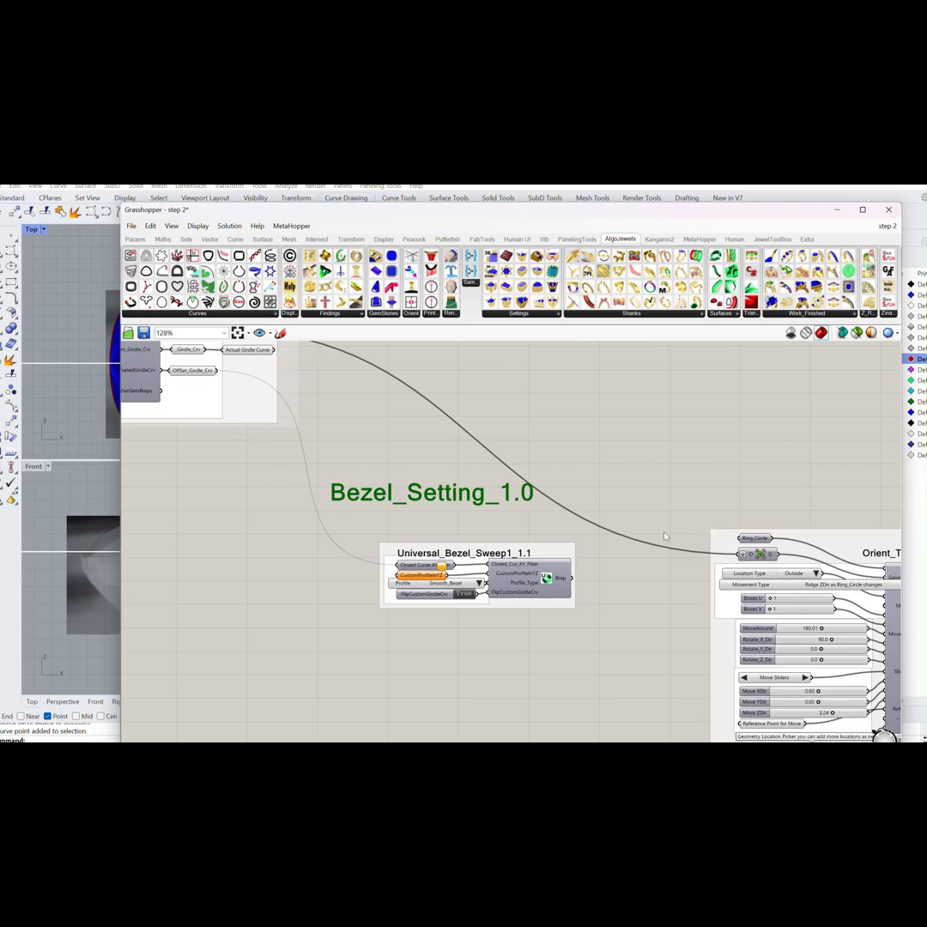
right_click_drag(664, 537, 614, 516)
left_click_drag(413, 534, 488, 537)
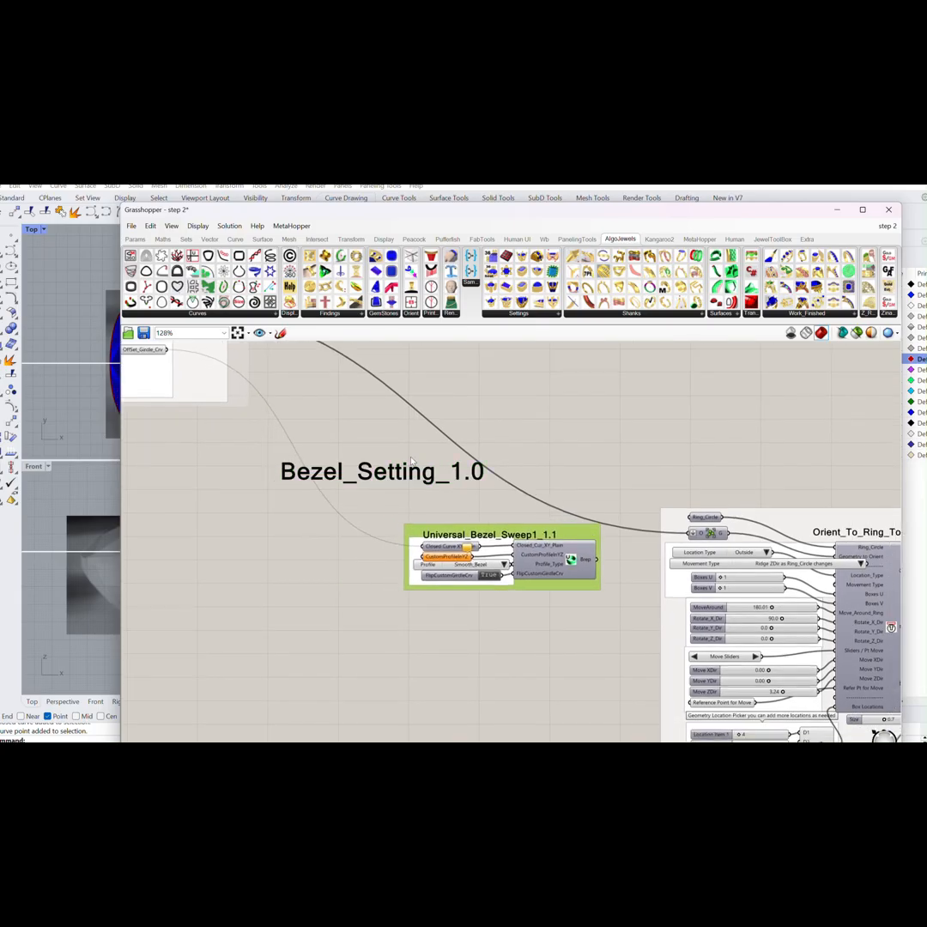
left_click_drag(412, 464, 548, 487)
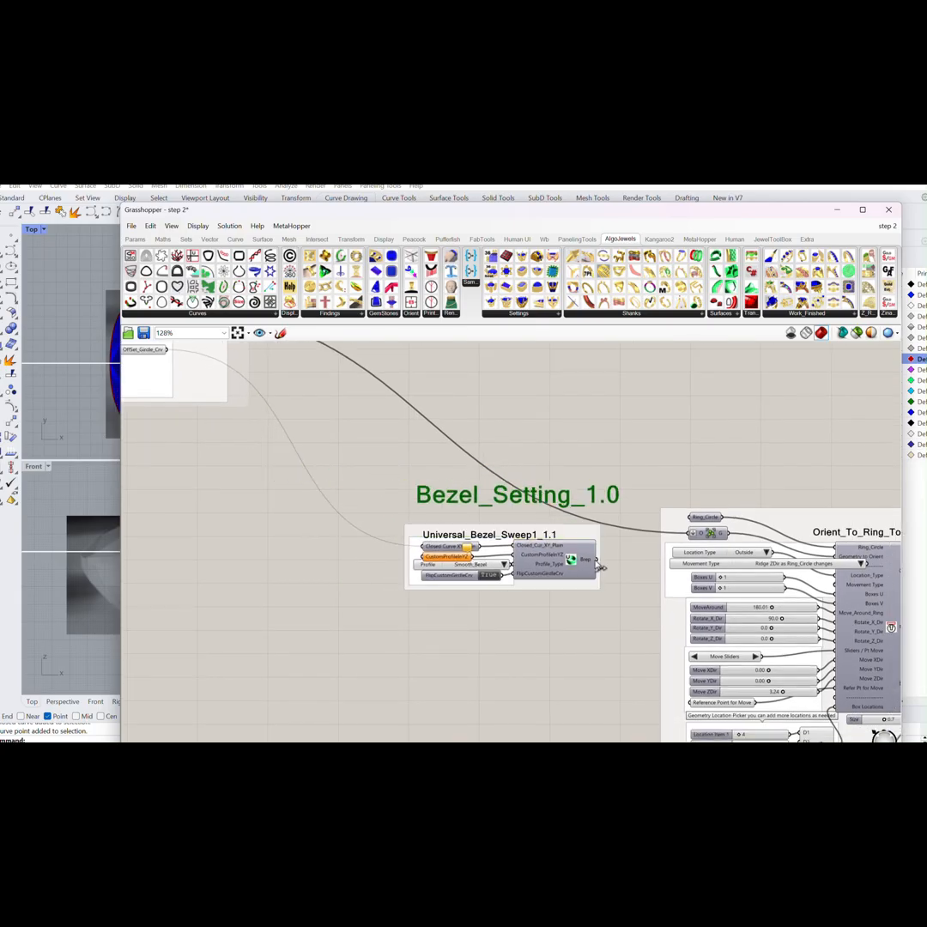
Wire the bezel sweep's Brep into the geometry input feeding Orient_To_Ring_Top and move the whole Bezel_Setting_1.0 cluster beside the sapphire's GemMesh_Cutters group.
left_click_drag(599, 561, 692, 534)
scroll(601, 440, "down", 3)
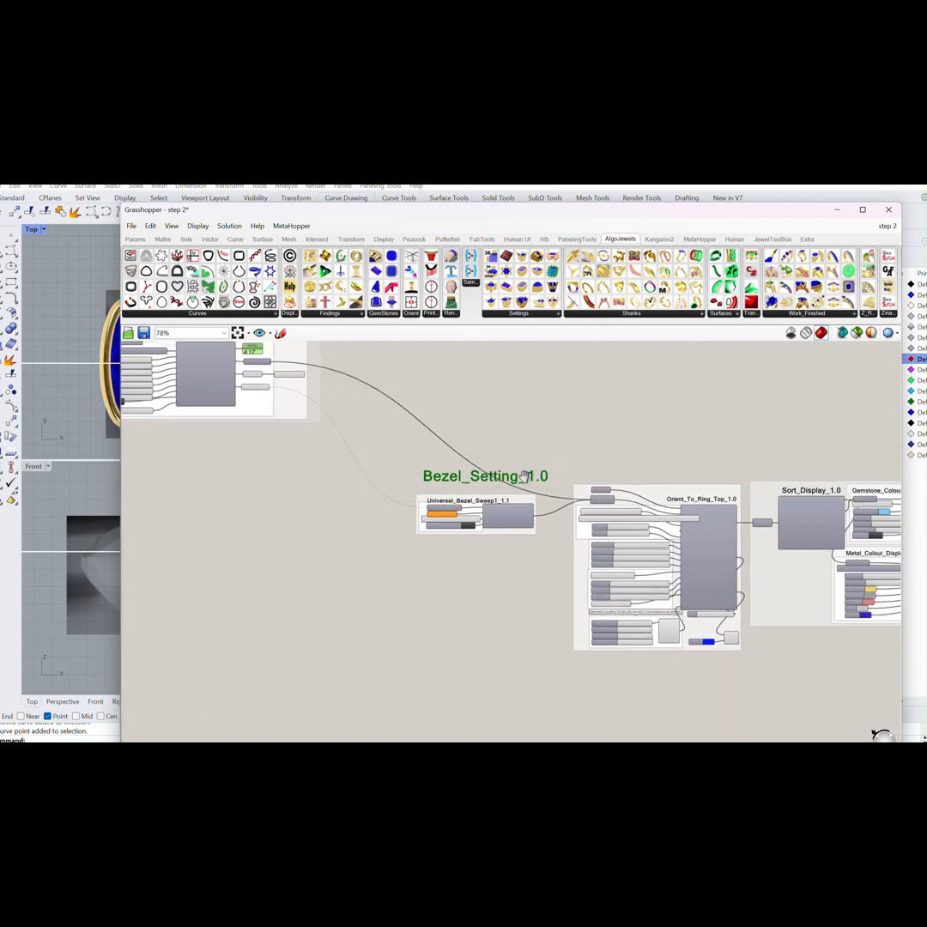
scroll(524, 478, "down", 3)
left_click_drag(423, 464, 814, 612)
middle_click(719, 581)
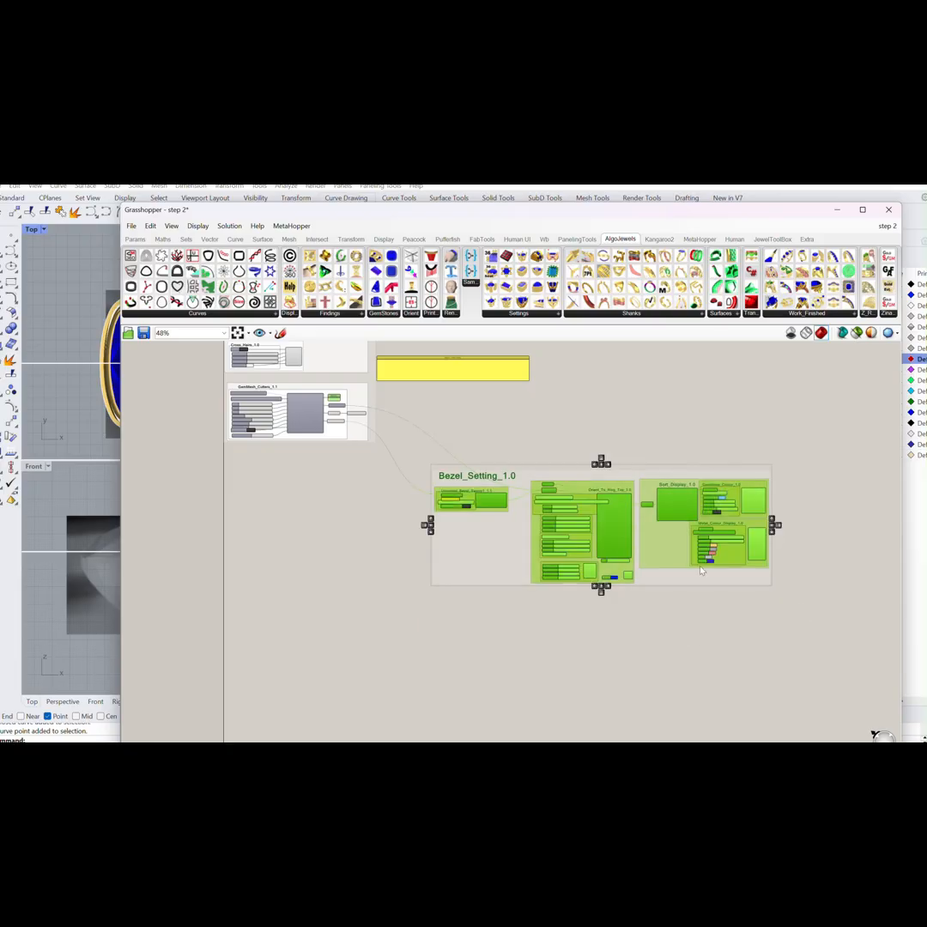
left_click_drag(693, 583, 635, 503)
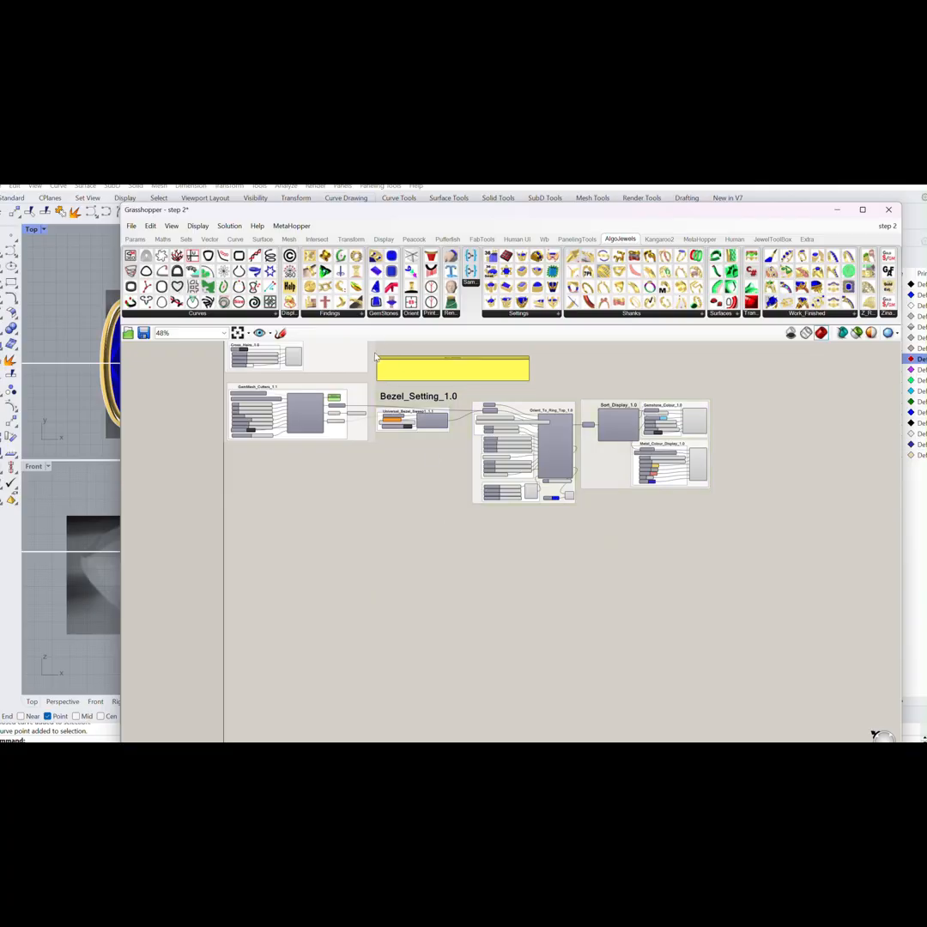
Place the yellow note panel just above the Bezel_Setting_1.0 title and group it with all the bezel, orient and display components.
right_click_drag(412, 378, 416, 418)
left_click_drag(426, 413, 441, 418)
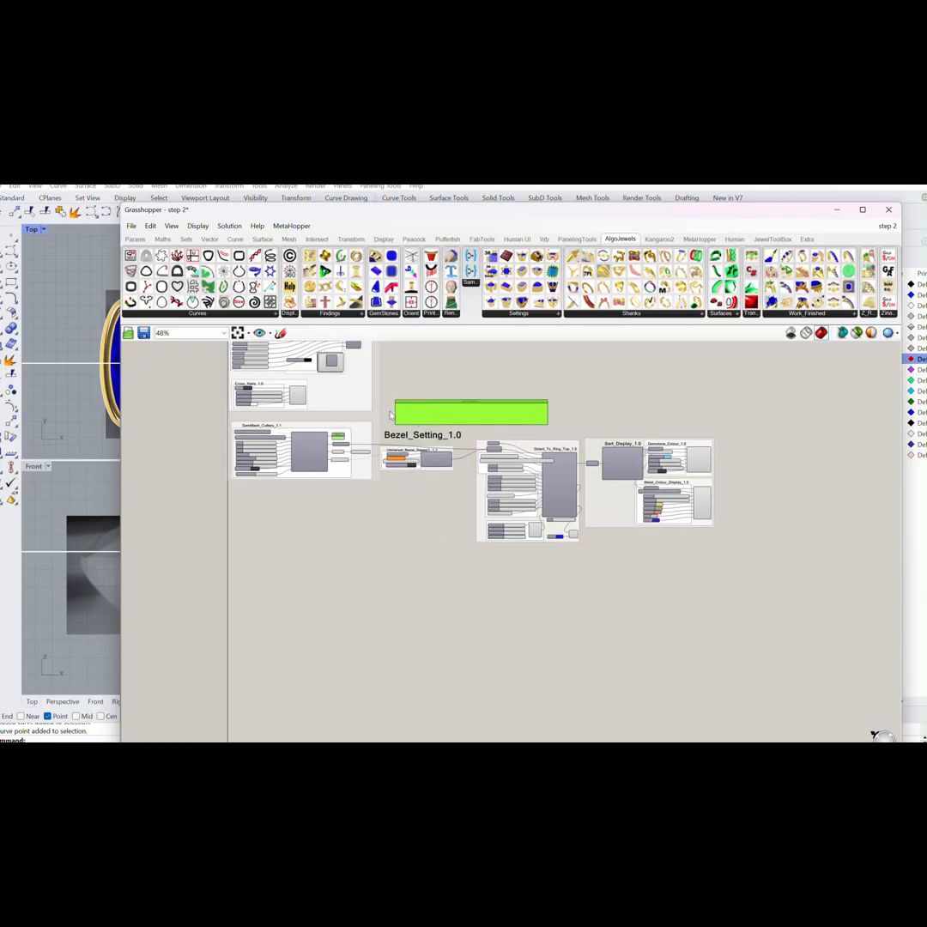
left_click(381, 398)
left_click_drag(382, 478, 704, 543)
middle_click(664, 417)
left_click(666, 389)
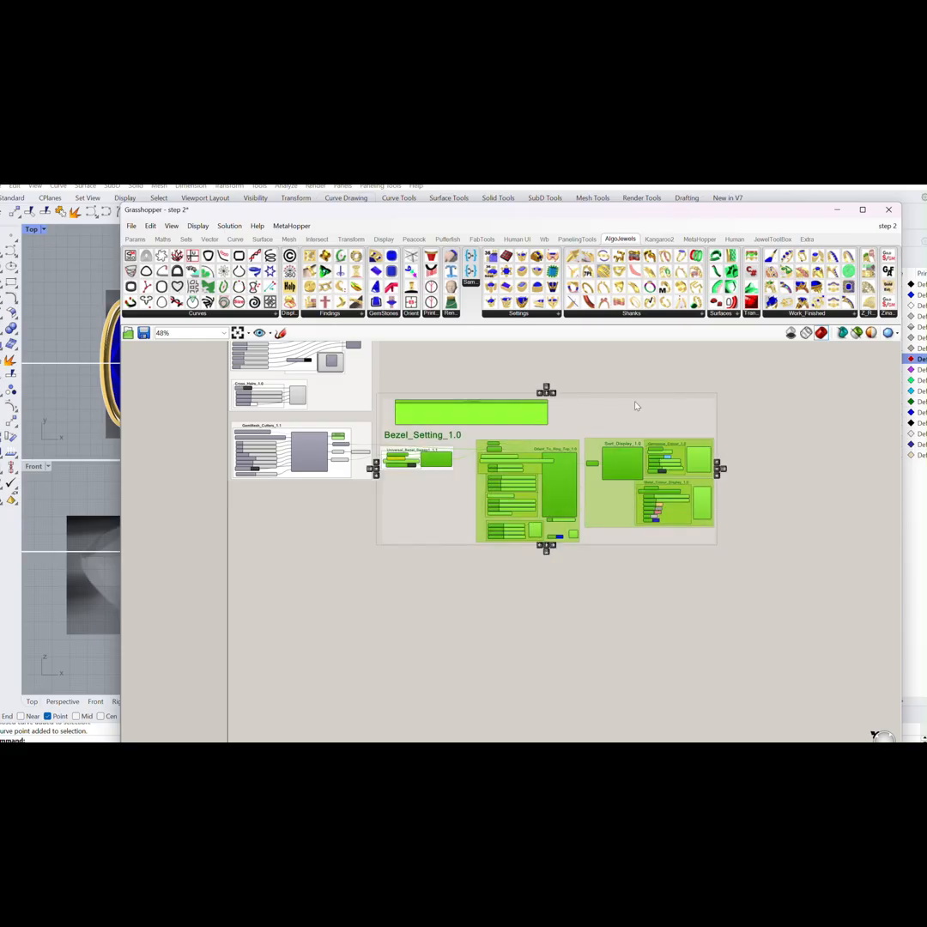
left_click_drag(573, 419, 580, 423)
left_click_drag(504, 418, 492, 421)
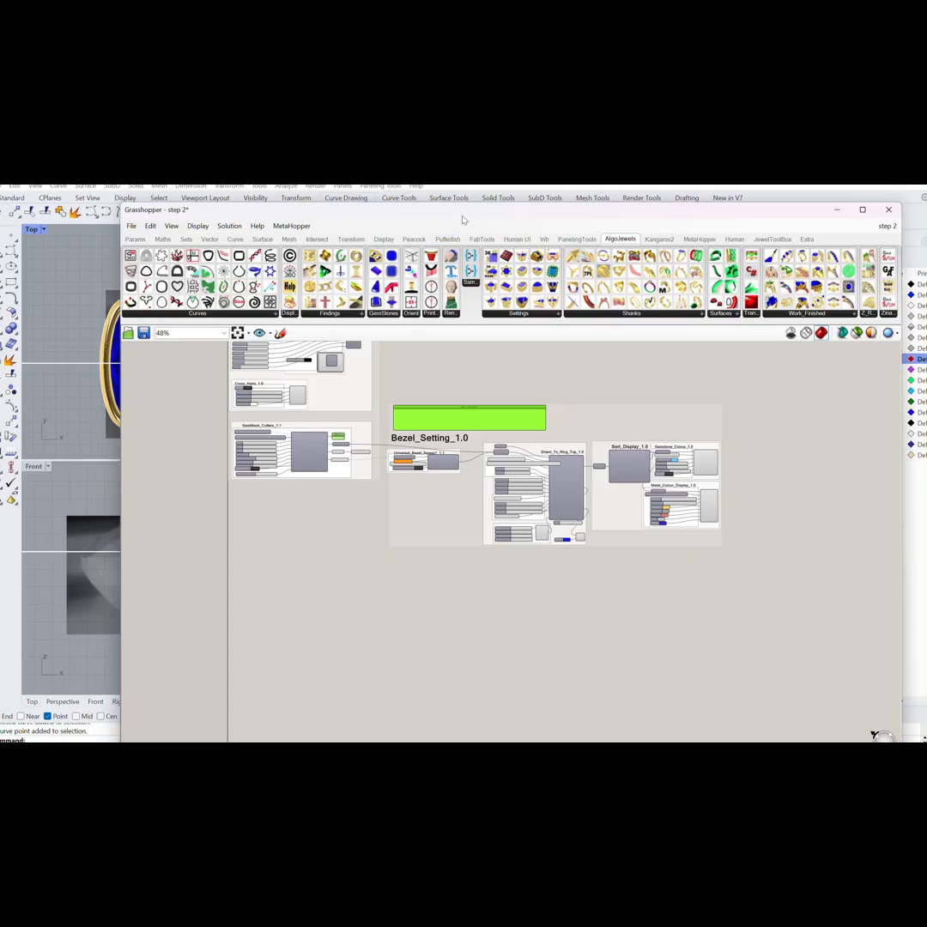
Shift the Grasshopper window aside and maximize the Perspective viewport, viewing the bezel above the reference photos from the front.
left_click_drag(467, 212, 655, 279)
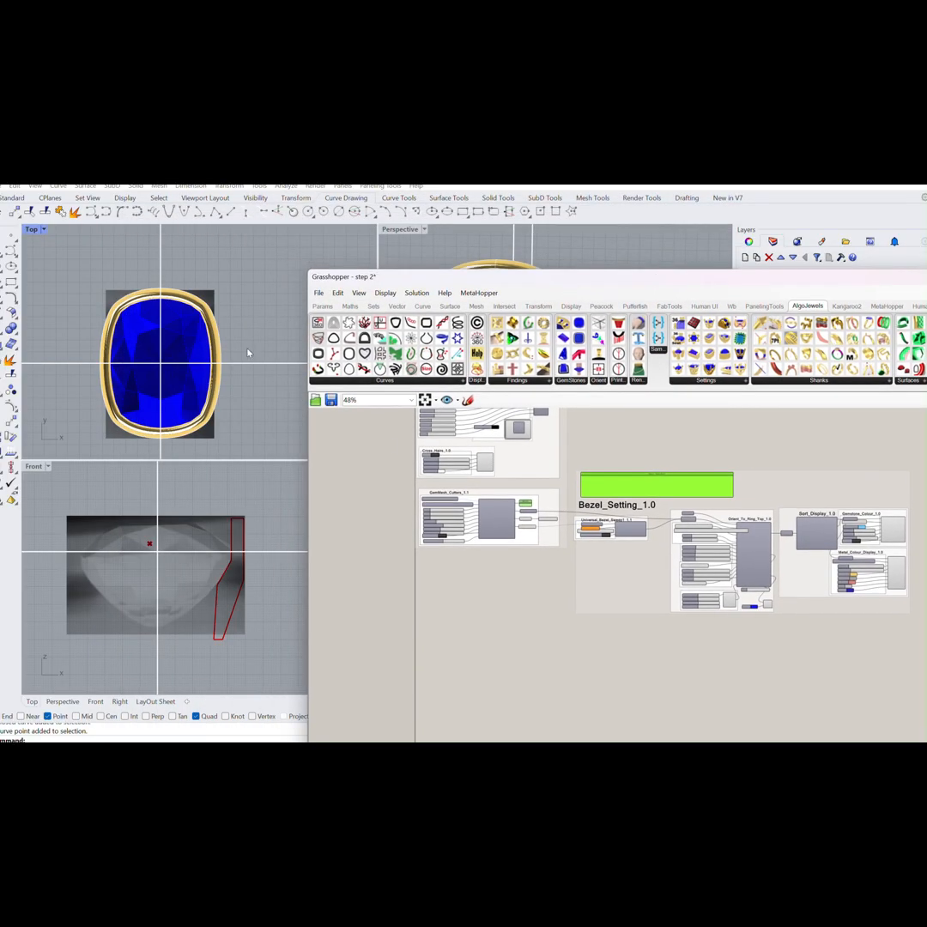
scroll(221, 430, "up", 4)
left_click_drag(464, 281, 592, 352)
double_click(398, 230)
right_click_drag(332, 288, 331, 351)
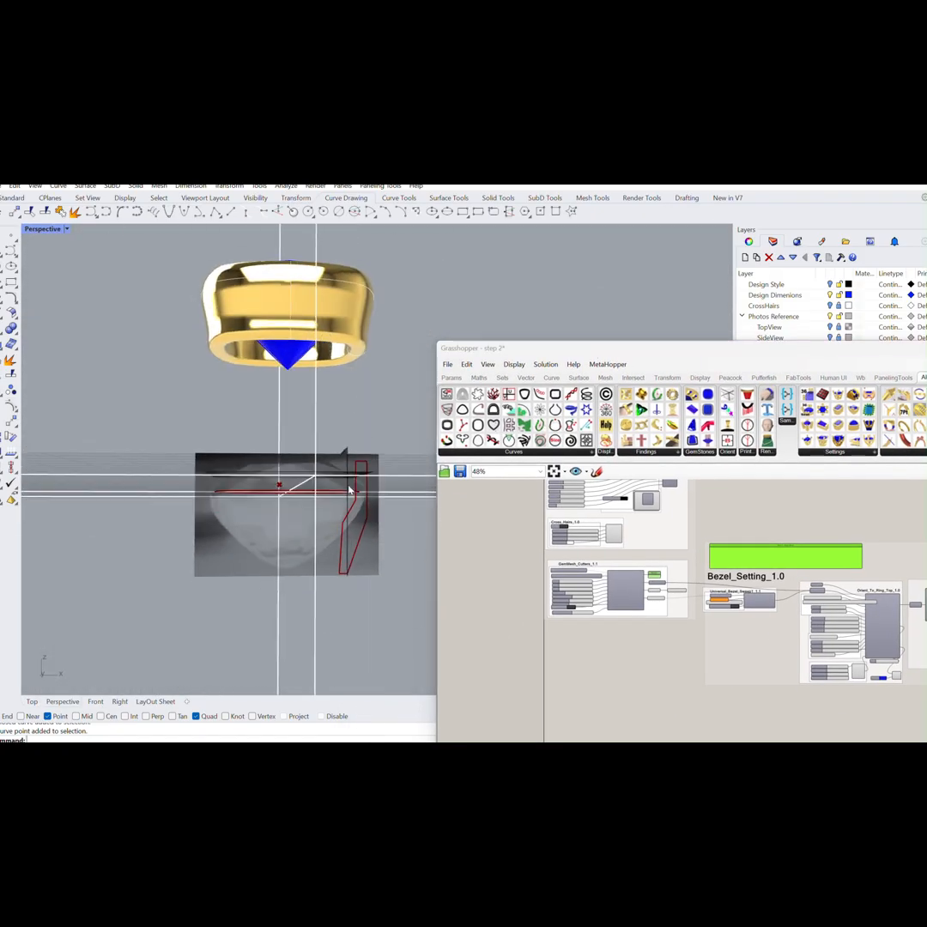
scroll(350, 491, "up", 3)
Try the Two profile on Universal_Bezel_Sweep1_1.1 and set FlipCustomGirdleCrv to False.
right_click_drag(807, 700, 716, 646)
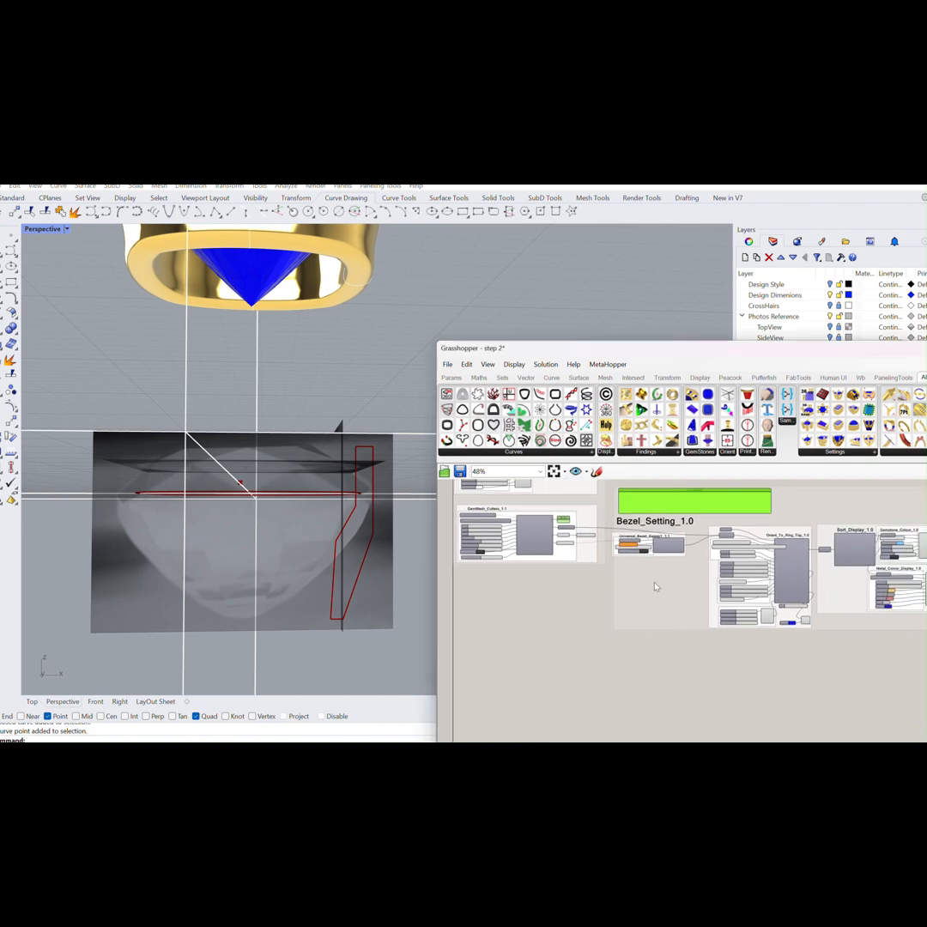
scroll(631, 558, "up", 5)
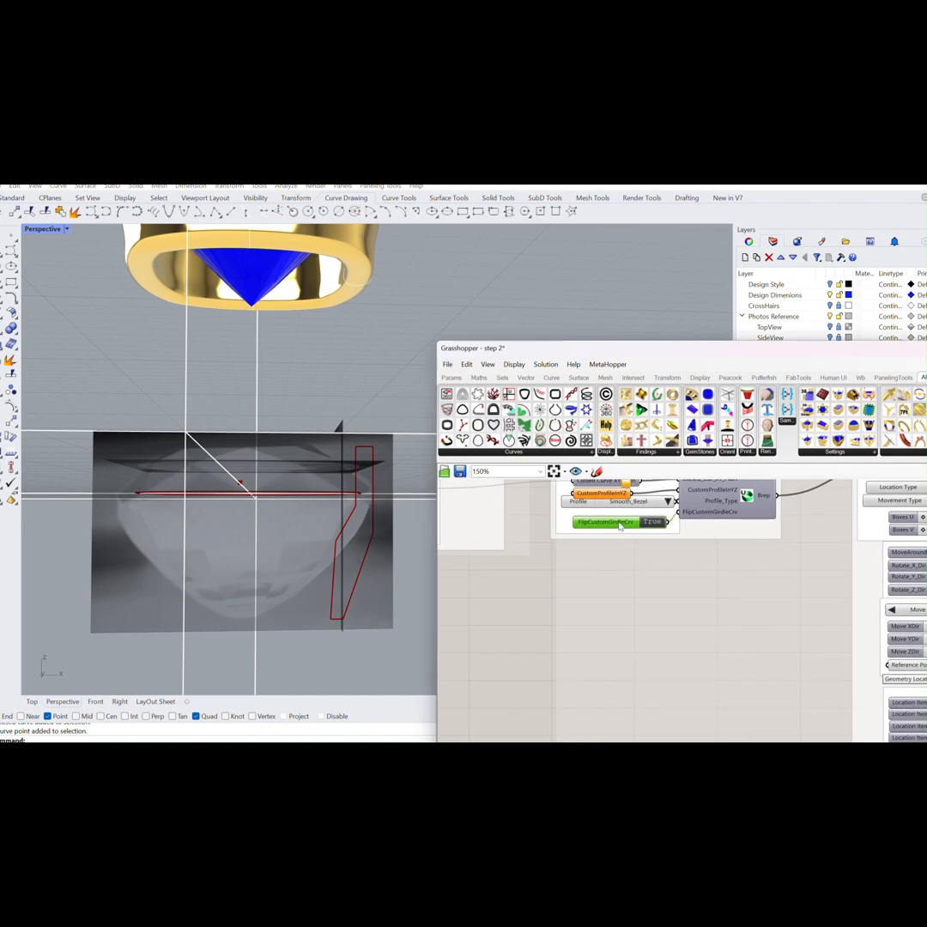
left_click(622, 511)
right_click_drag(629, 513, 626, 548)
left_click(667, 542)
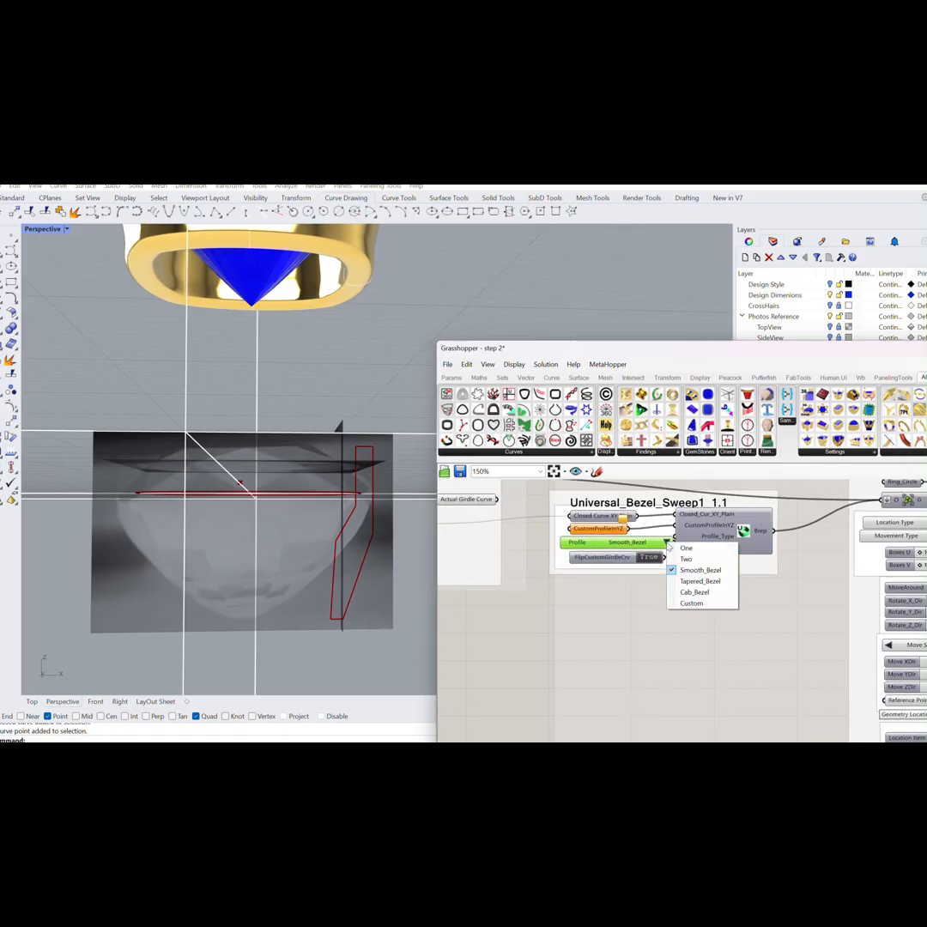
left_click(686, 564)
scroll(169, 340, "down", 5)
right_click_drag(227, 314, 225, 333)
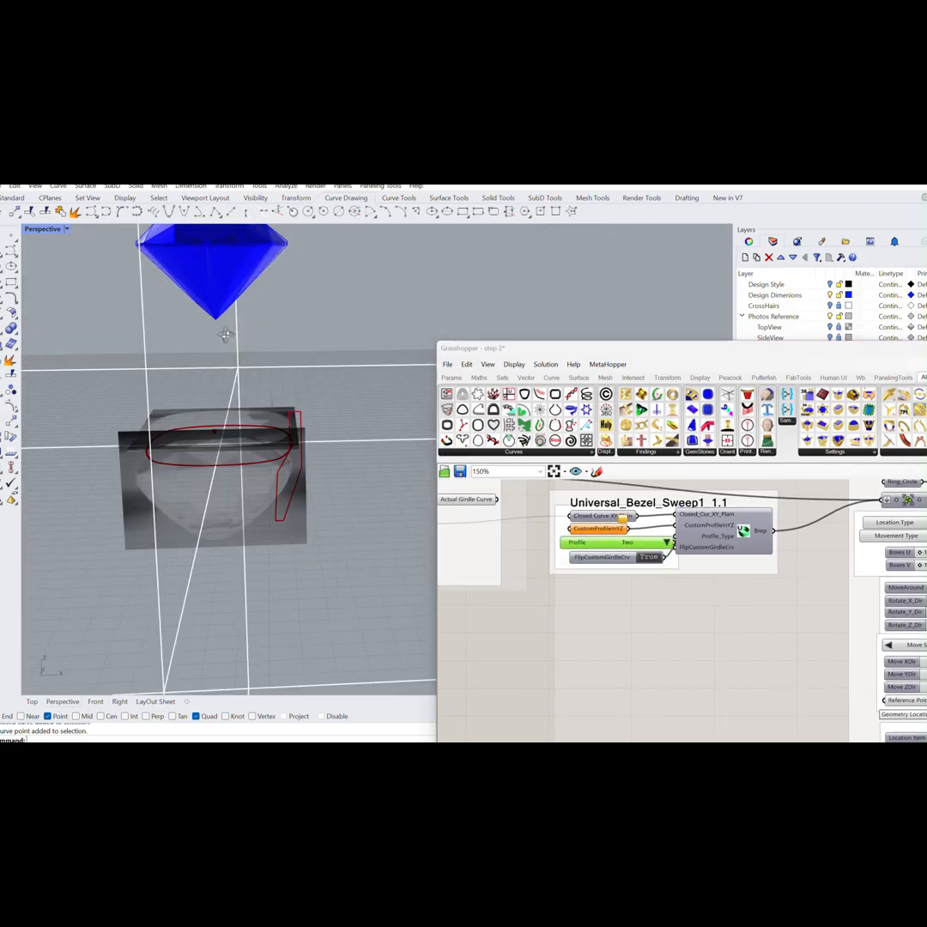
left_click(651, 557)
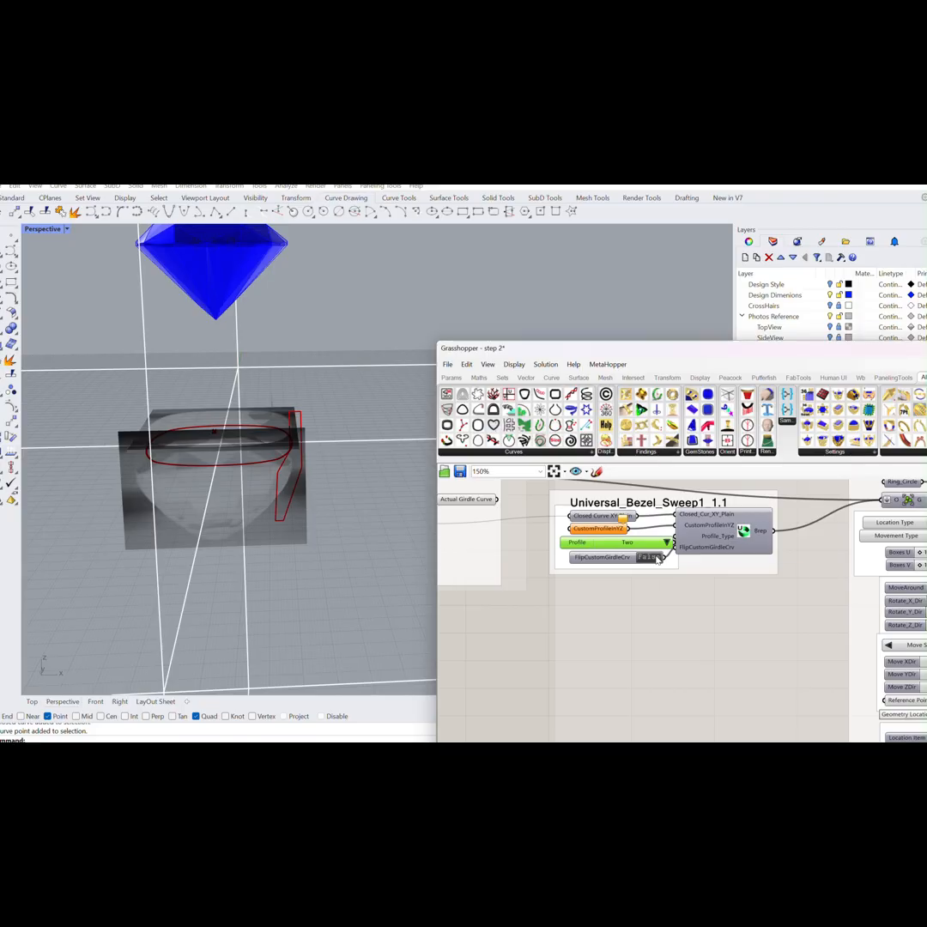
Return the bezel sweep's Profile to Smooth_Bezel and set FlipCustomGirdleCrv to True.
left_click(667, 543)
left_click(687, 572)
left_click(650, 557)
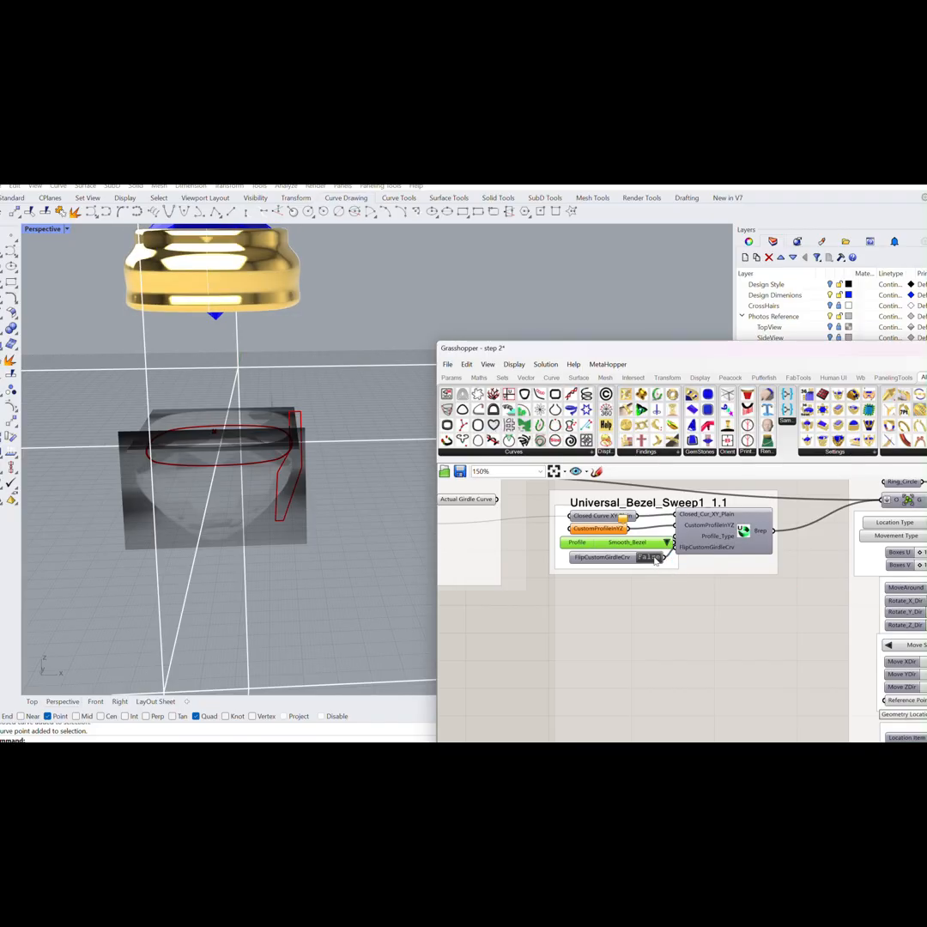
Set the bezel sweep's Profile to Tapered_Bezel and try toggling FlipCustomGirdleCrv, ending on True.
left_click(667, 543)
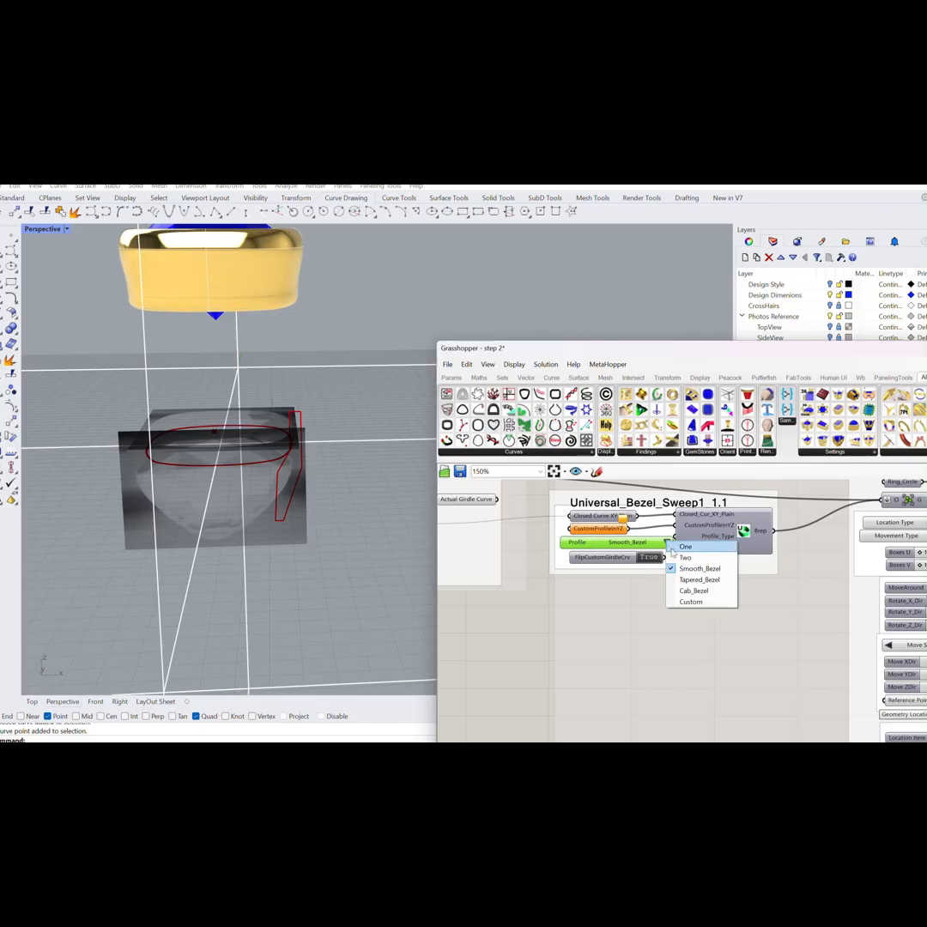
left_click(687, 584)
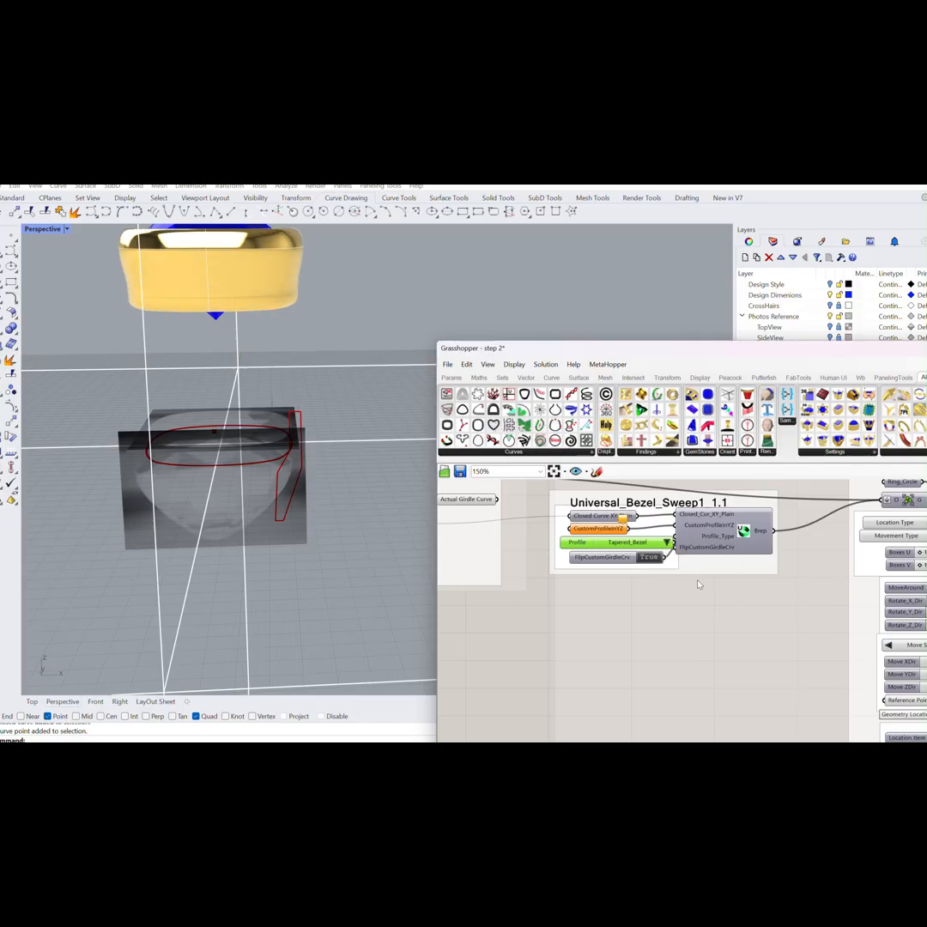
left_click(649, 557)
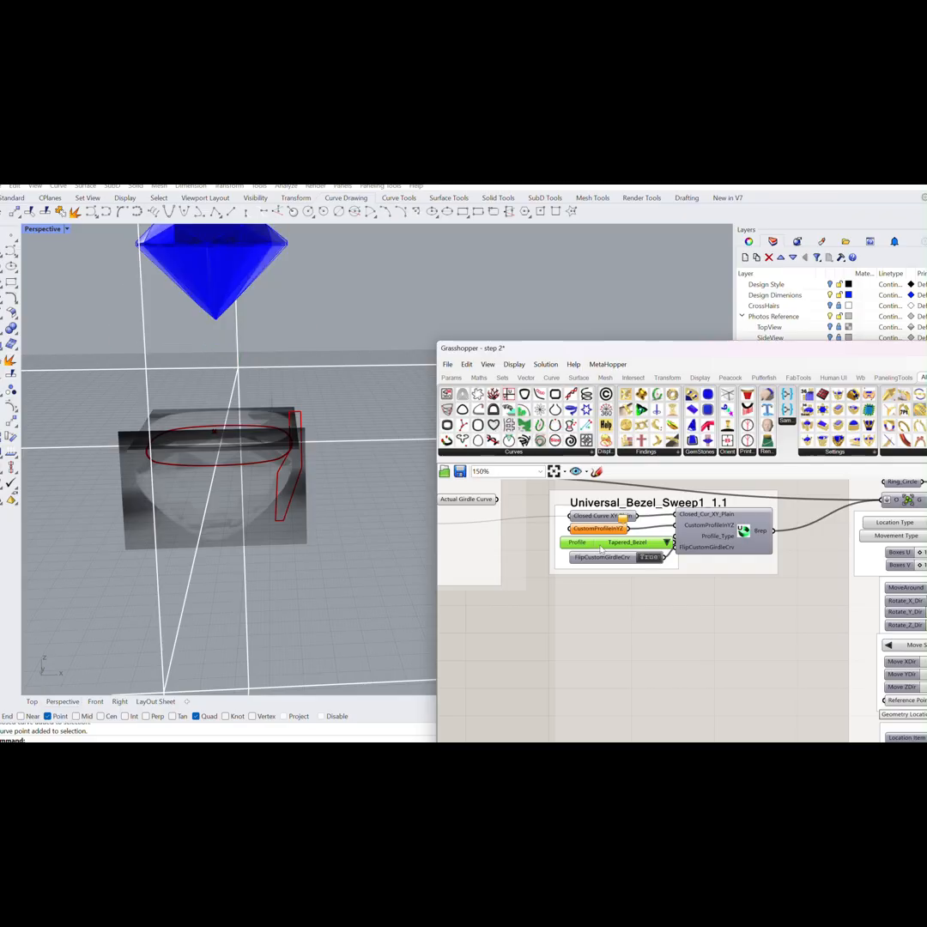
Add a Curve parameter below the bezel sweep and reference the closed bezel profile curve from the Rhino model in it.
scroll(331, 368, "down", 6)
right_click_drag(331, 369, 266, 386)
right_click_drag(595, 555, 662, 599)
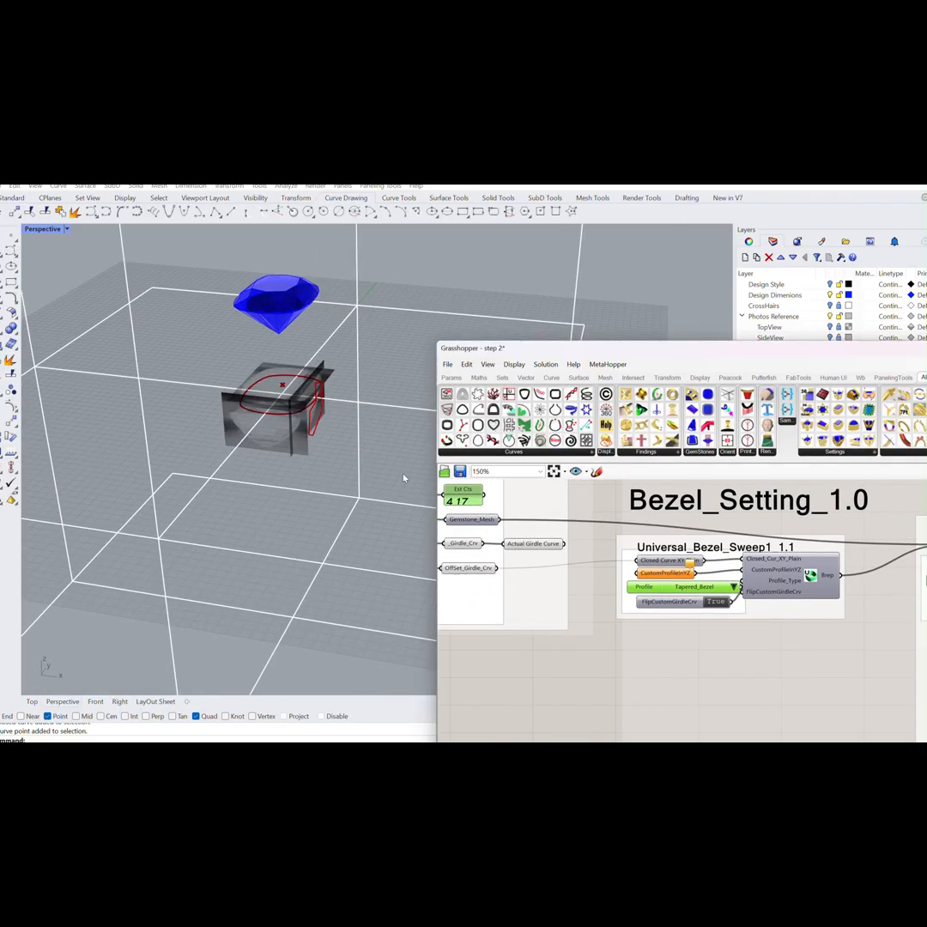
scroll(314, 424, "up", 3)
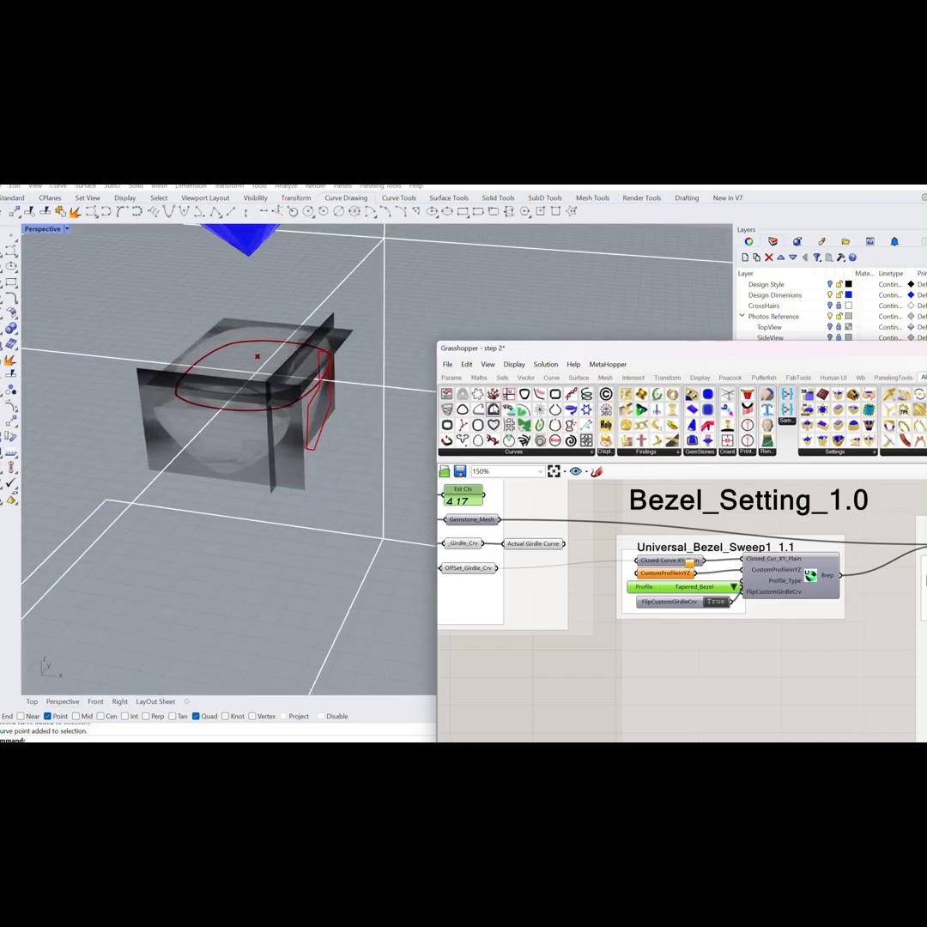
left_click(452, 378)
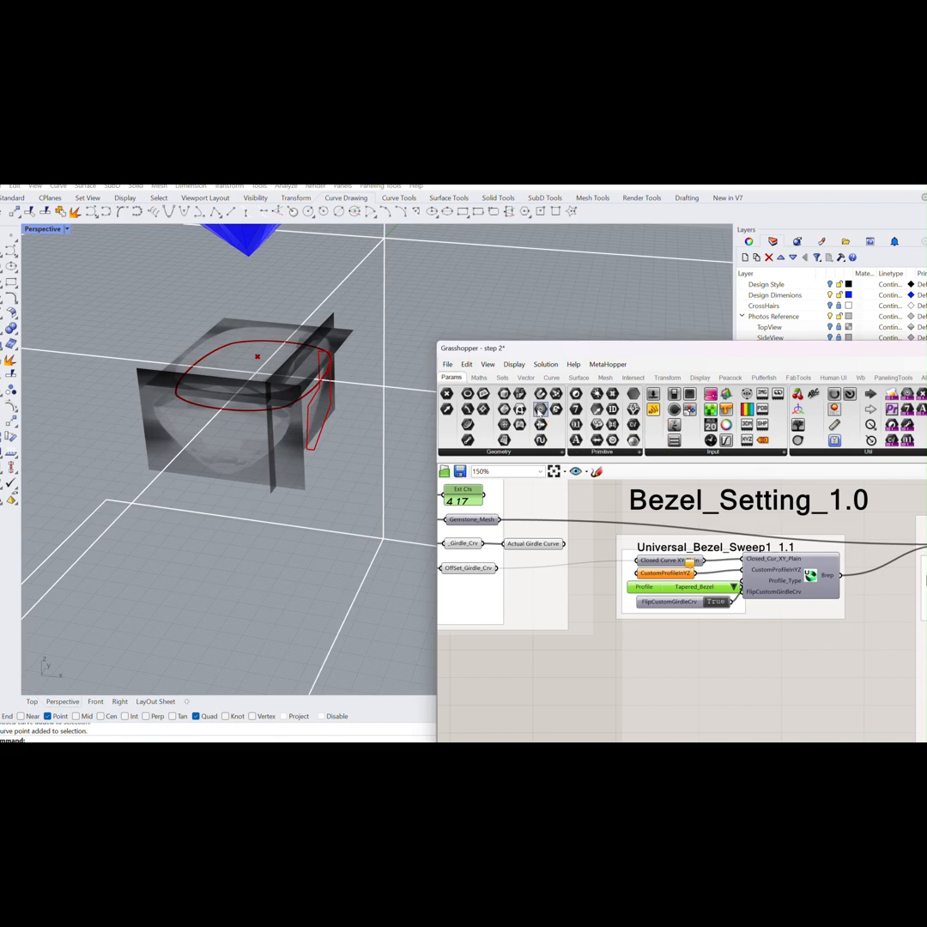
left_click(468, 426)
left_click(542, 670)
right_click_drag(565, 660, 571, 584)
left_click(327, 416)
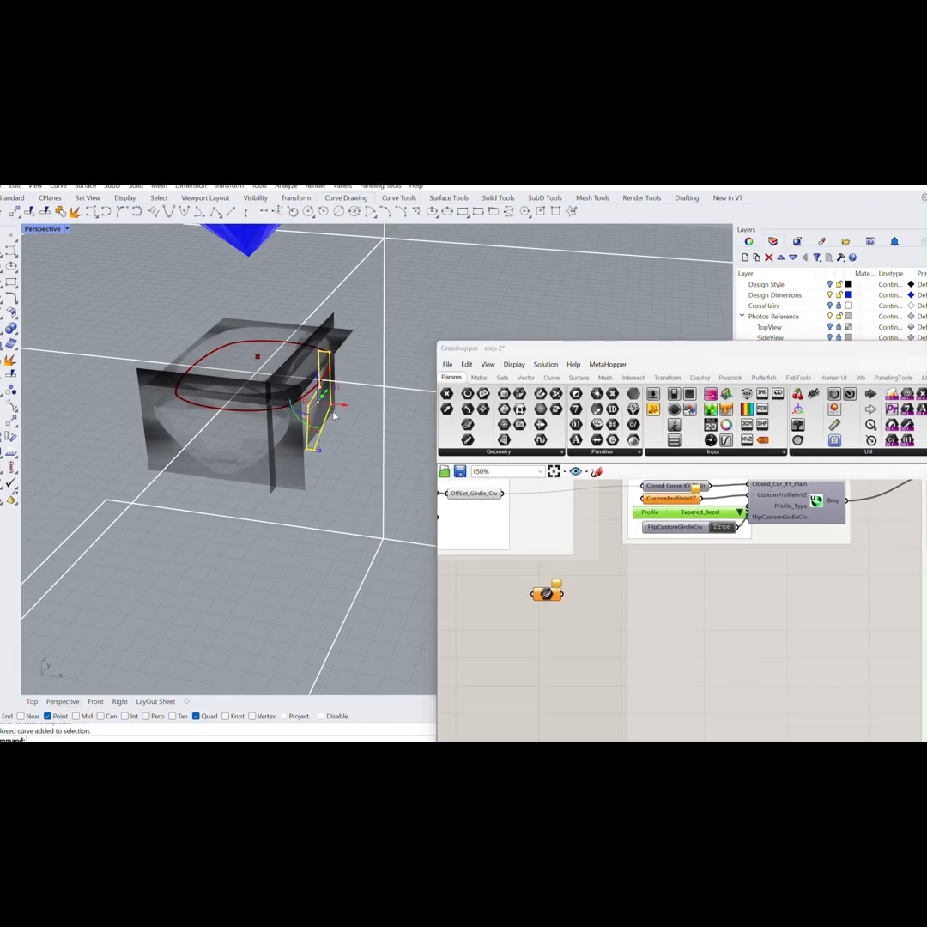
right_click(540, 593)
left_click(618, 679)
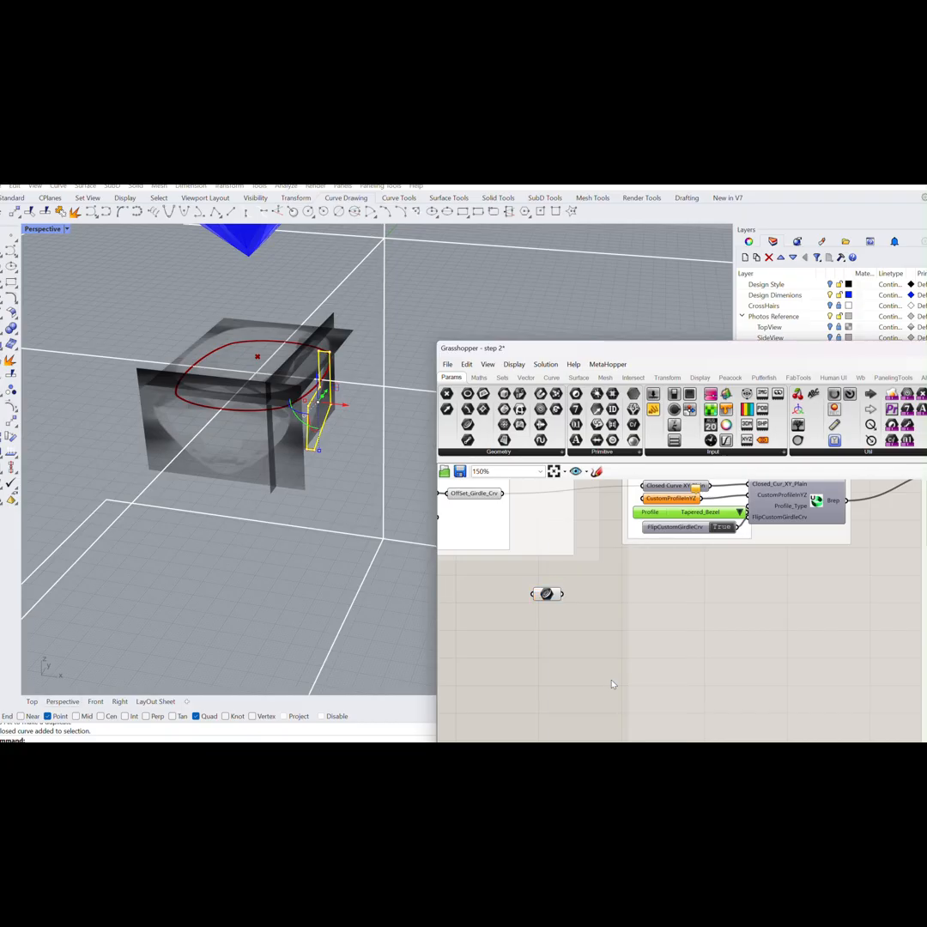
scroll(552, 598, "up", 3)
double_click(552, 596)
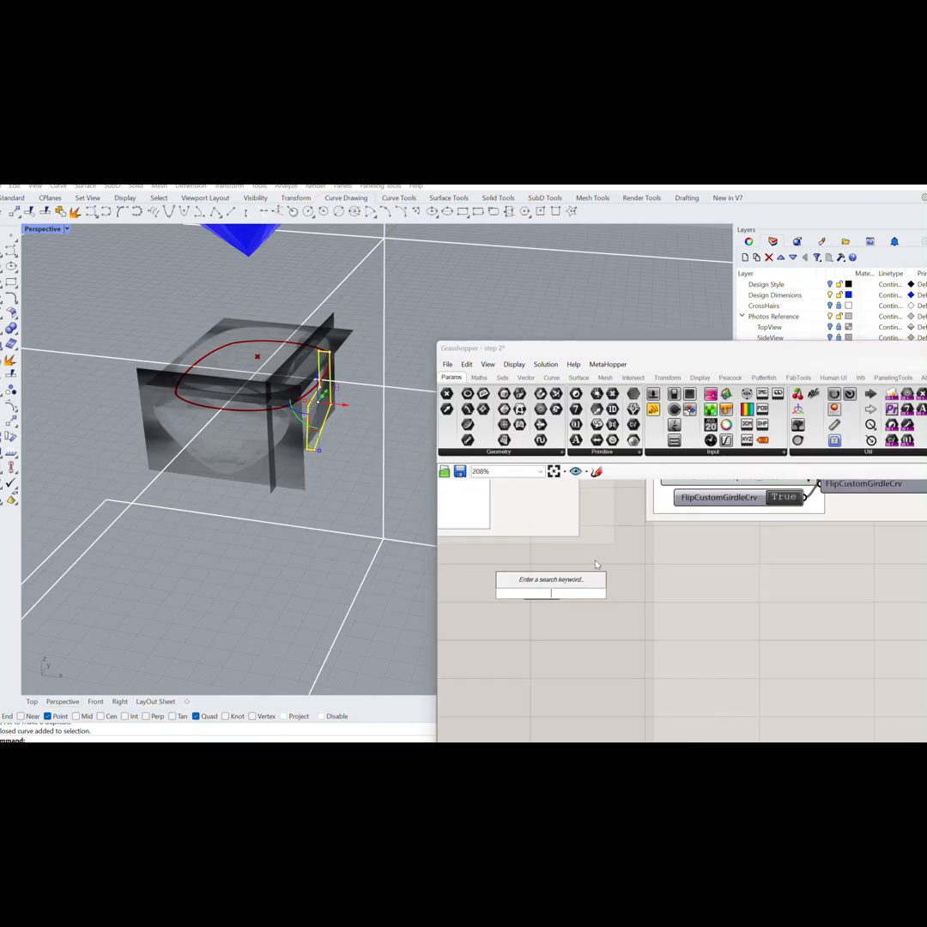
left_click(595, 560)
double_click(555, 591)
left_click(593, 555)
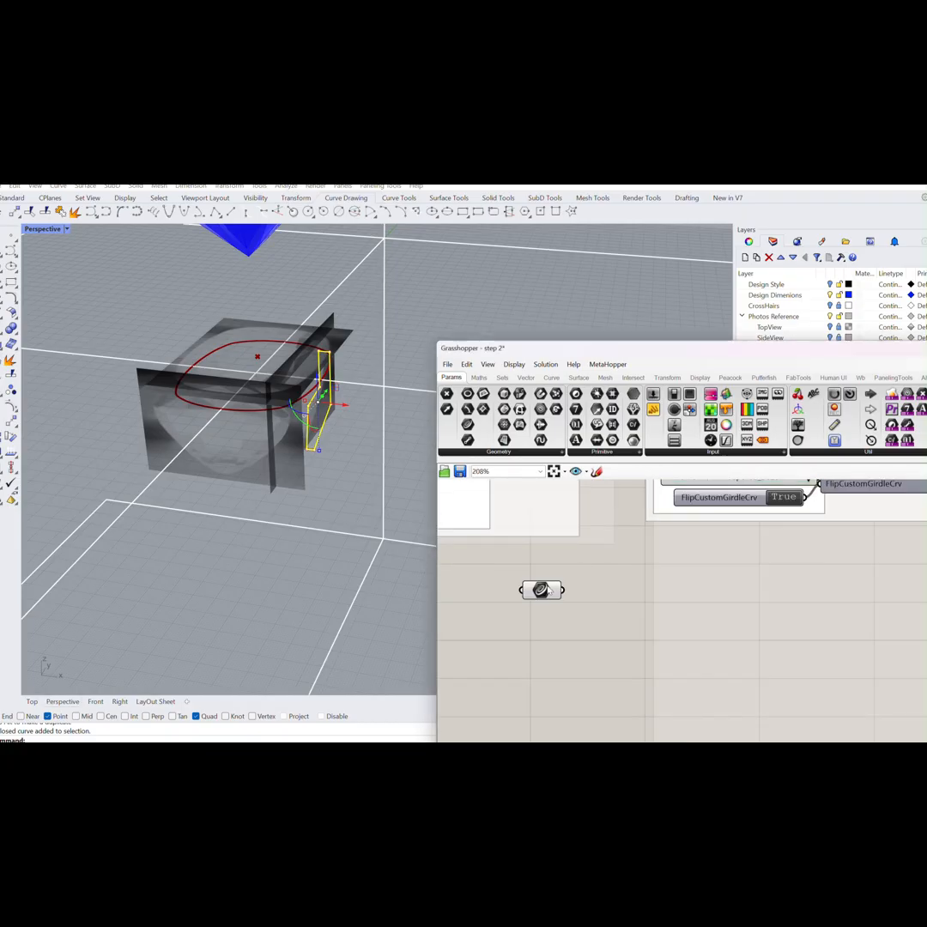
left_click(549, 590)
double_click(542, 590)
left_click(589, 558)
scroll(542, 590, "up", 2)
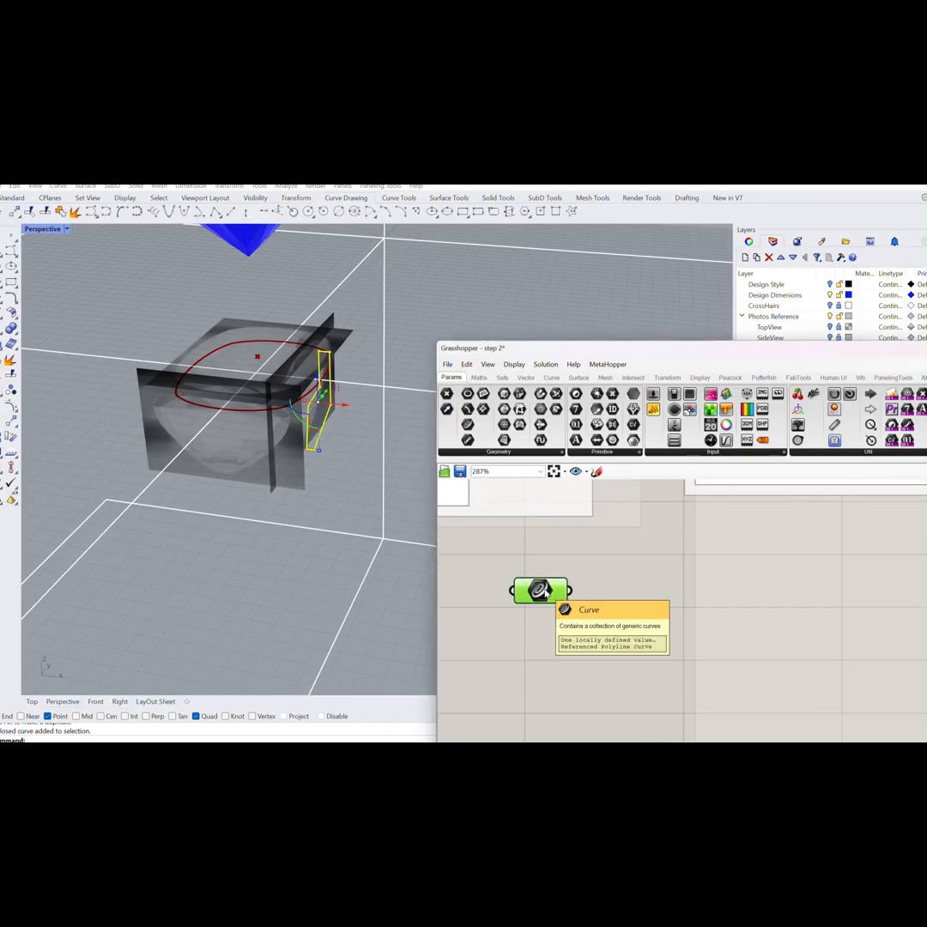
double_click(544, 588)
left_click(564, 607)
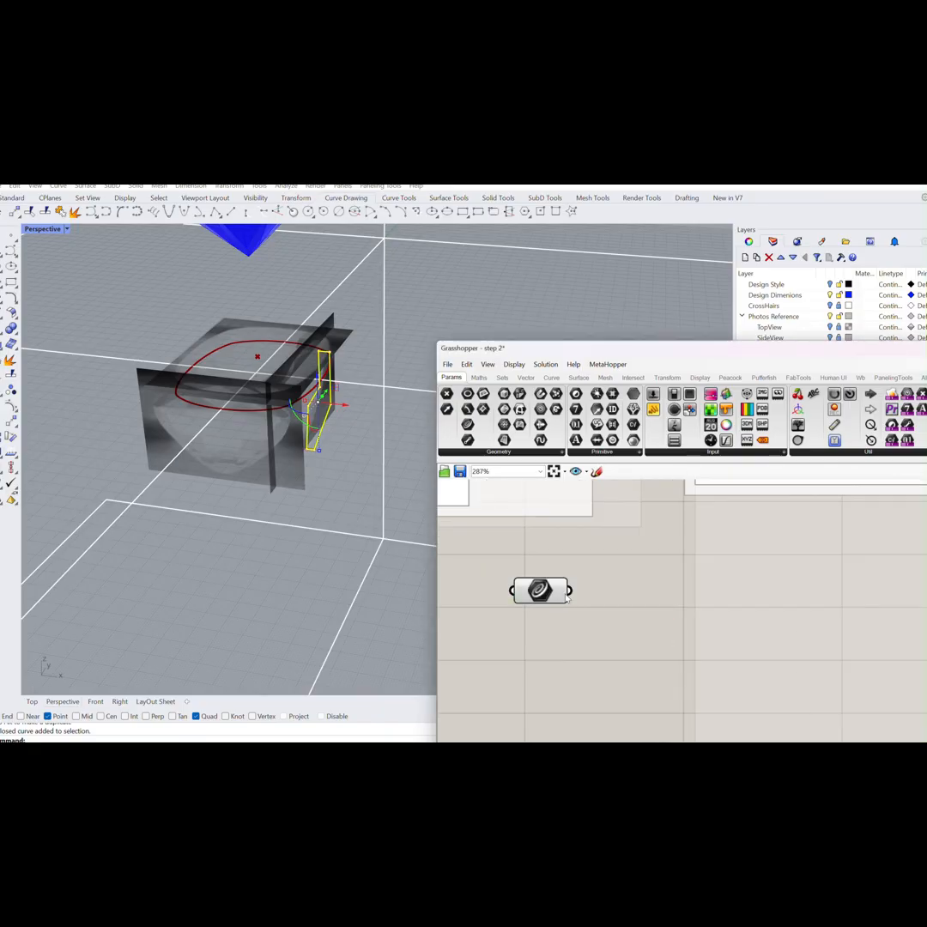
double_click(563, 600)
left_click(572, 570)
Rename the new Curve parameter as Custom Bezel Profile Curve.
right_click(556, 590)
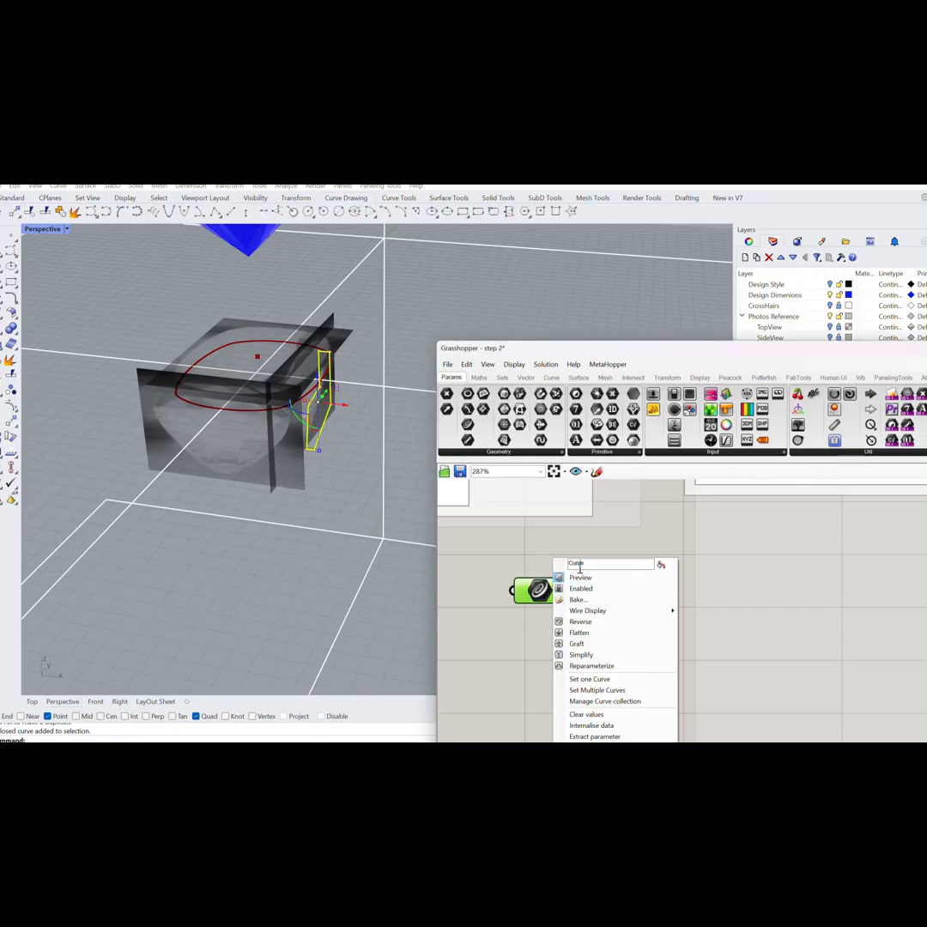
left_click_drag(583, 566, 561, 566)
type("Custom Bezel Profile")
left_click(660, 566)
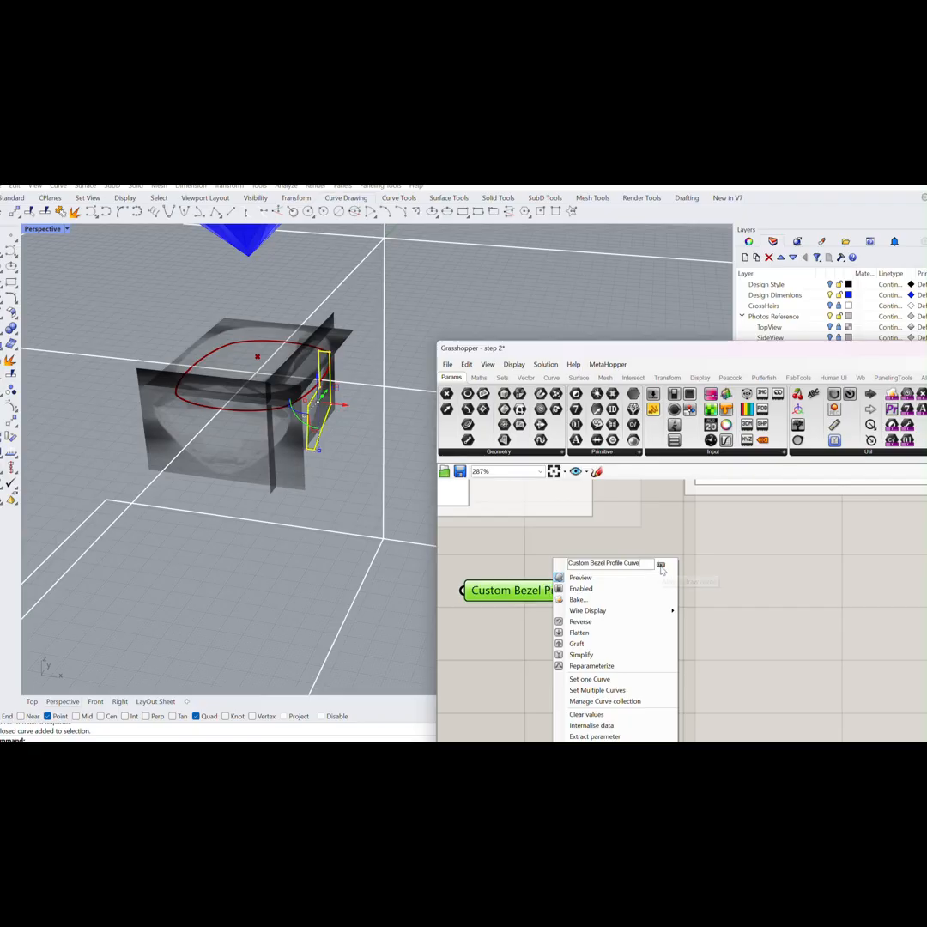
left_click(654, 543)
Move the Custom Bezel Profile Curve parameter directly beneath the Universal_Bezel_Sweep1_1.1 group.
right_click_drag(655, 543, 632, 651)
scroll(632, 652, "down", 2)
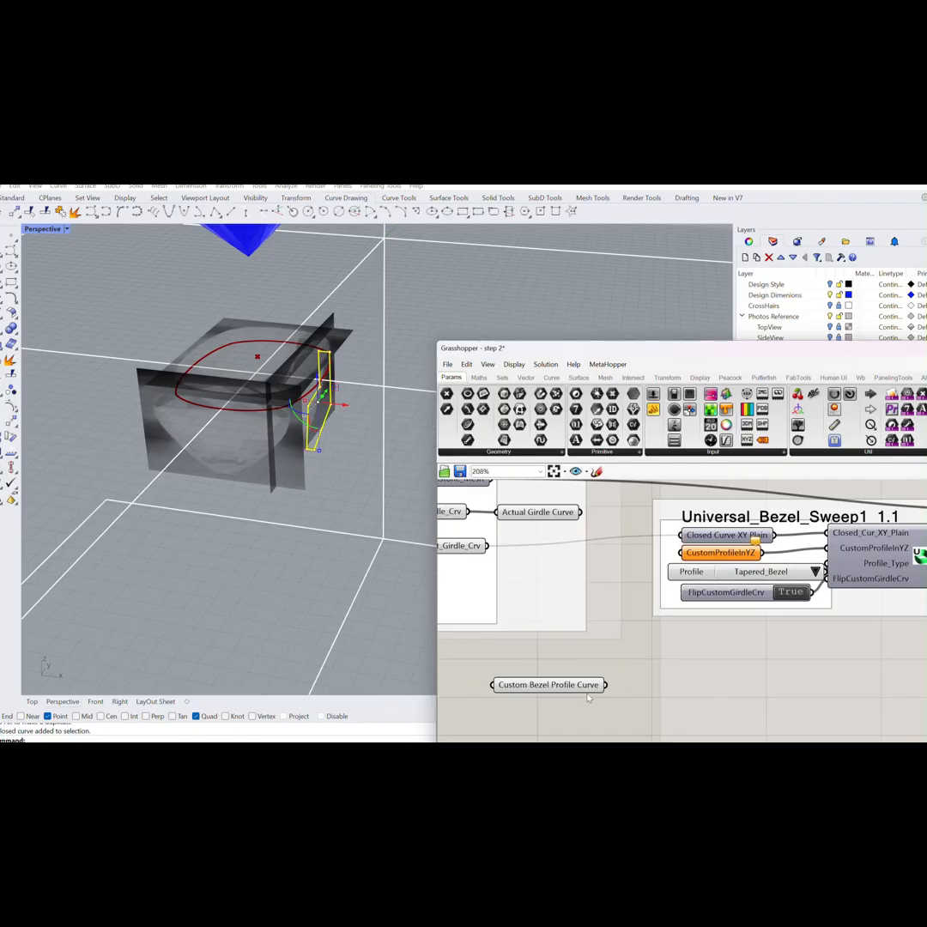
left_click_drag(601, 686, 754, 663)
right_click(706, 637)
left_click(744, 714)
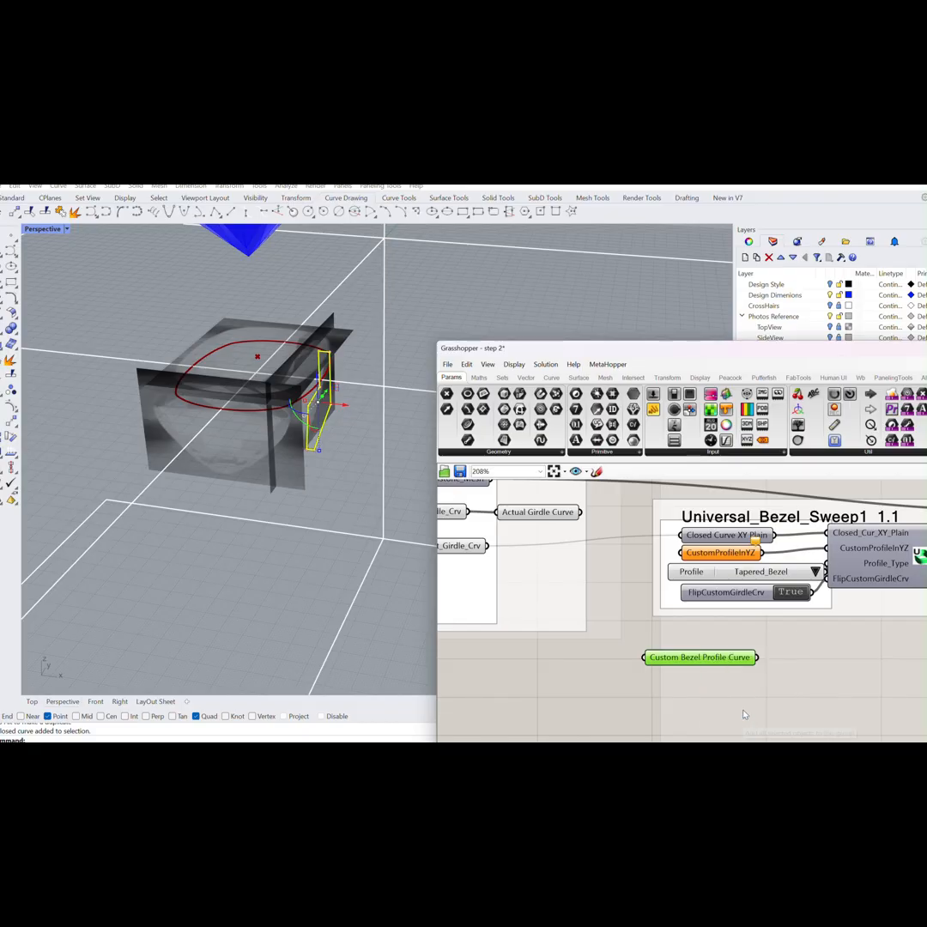
left_click_drag(668, 658, 681, 629)
right_click_drag(693, 639, 665, 665)
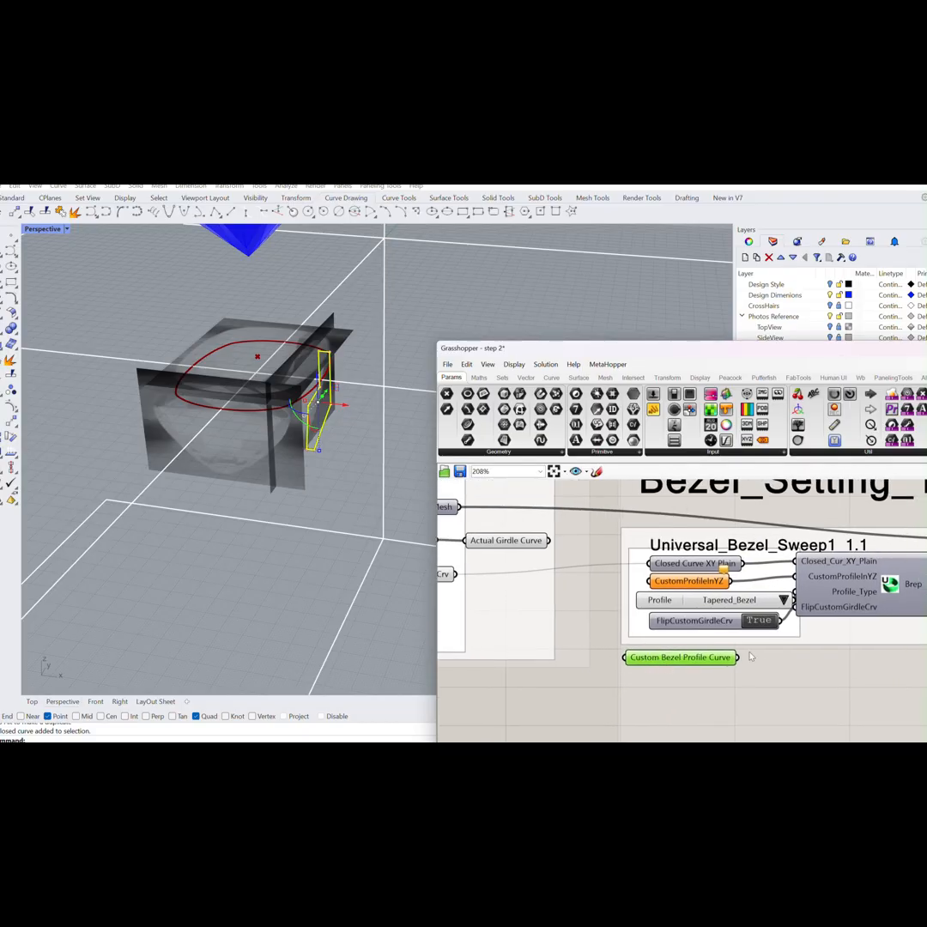
Add Custom Bezel Profile Curve to the Bezel_Setting_1.0 group, wire it into the sweep's CustomProfileInYZ input, and place it beside that input.
right_click_drag(732, 658, 650, 655)
scroll(645, 656, "down", 3)
left_click_drag(713, 689, 813, 683)
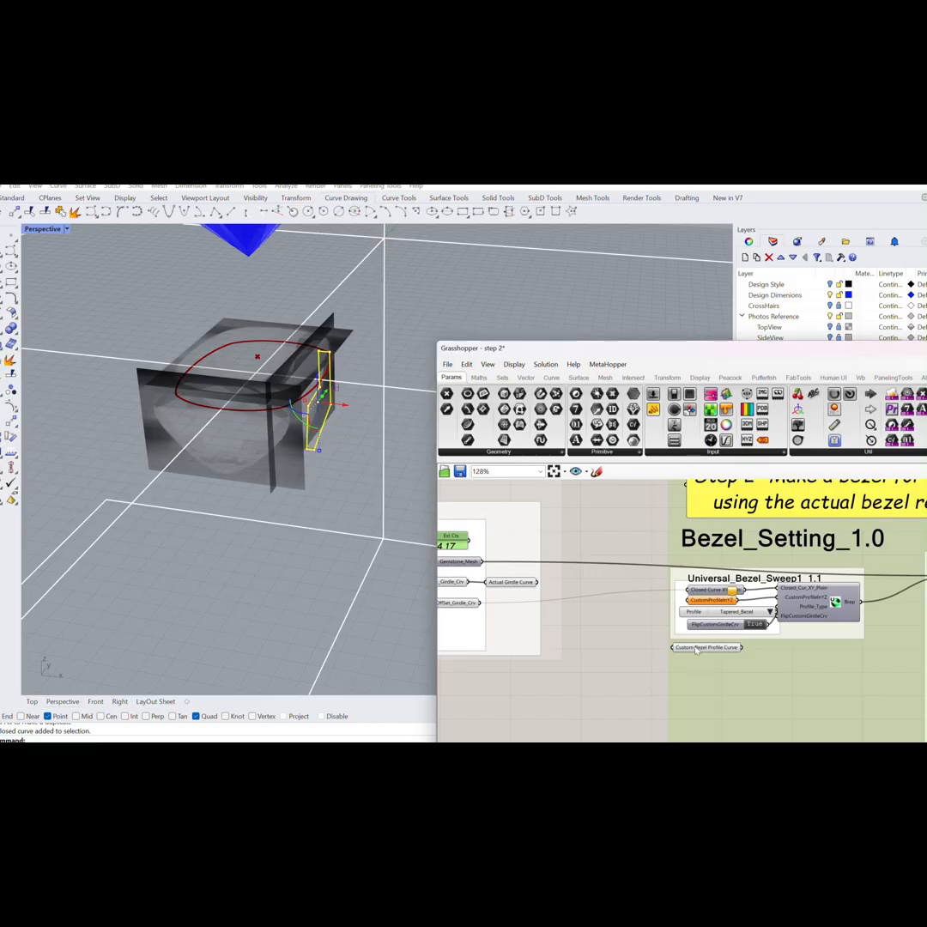
left_click_drag(700, 656, 686, 612)
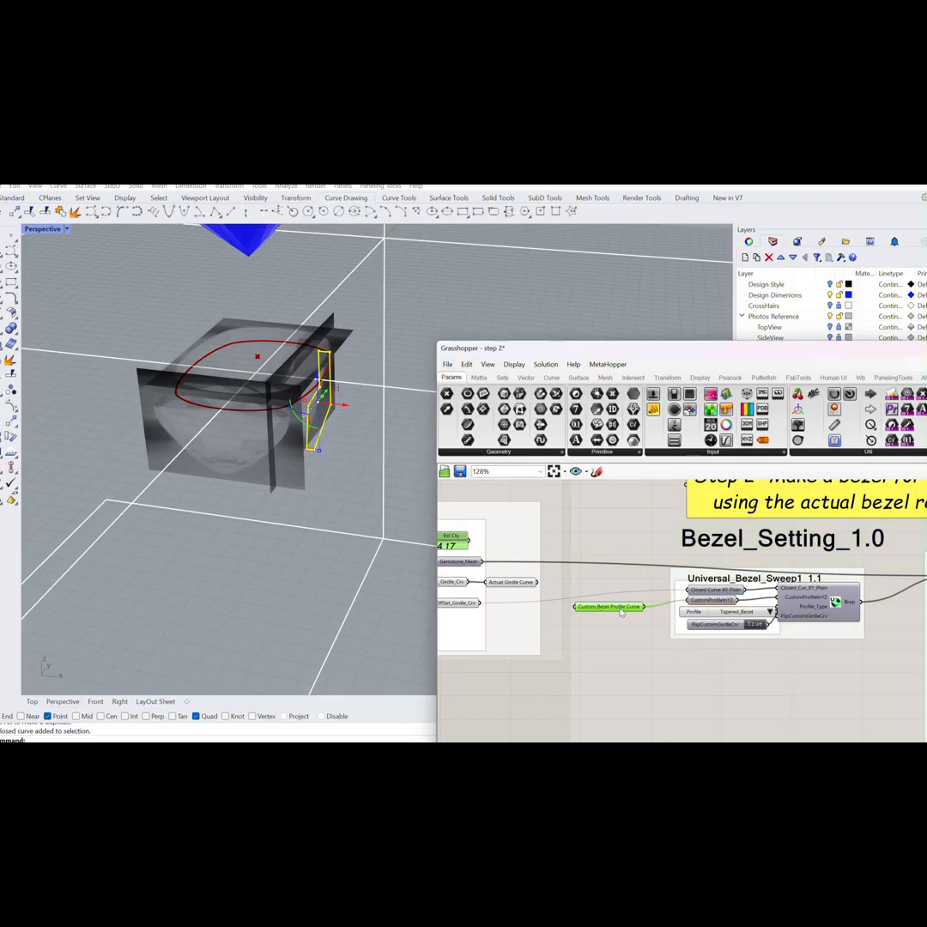
left_click_drag(621, 612, 645, 606)
Set the profile type of the Universal_Bezel_Sweep1_1.1 component to Custom.
right_click_drag(327, 513, 328, 495)
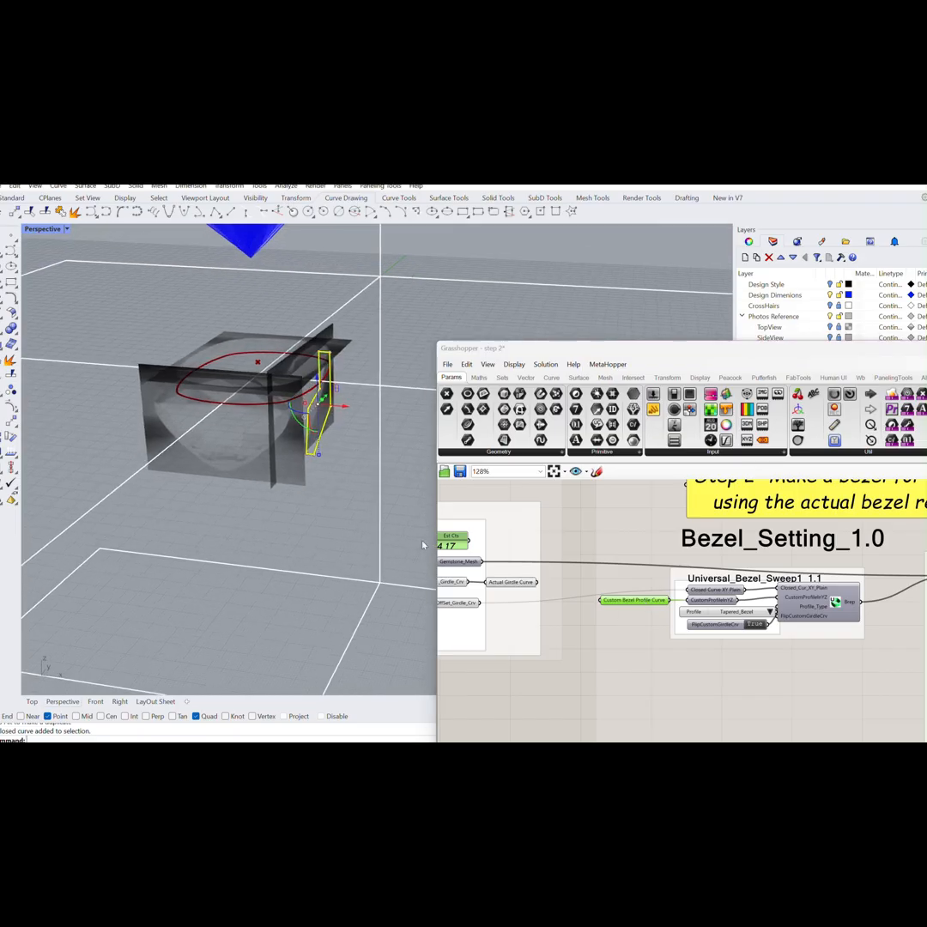
right_click_drag(729, 684, 654, 692)
left_click(697, 619)
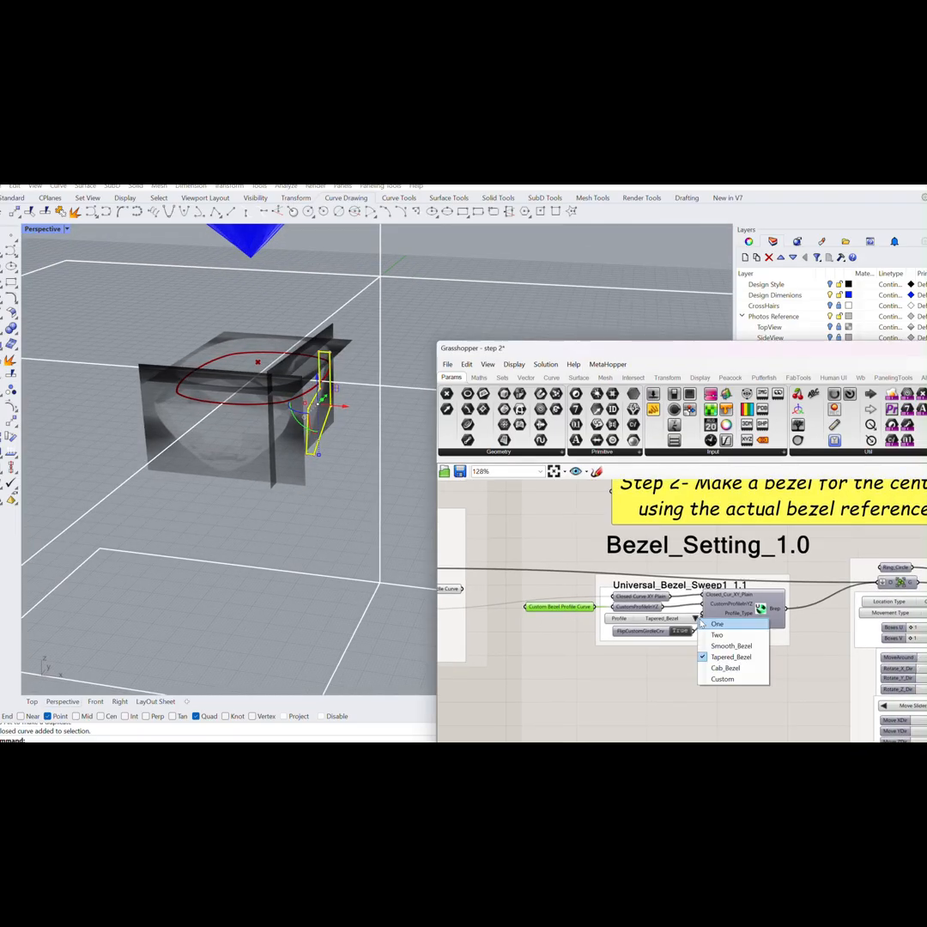
left_click(722, 679)
scroll(350, 384, "down", 7)
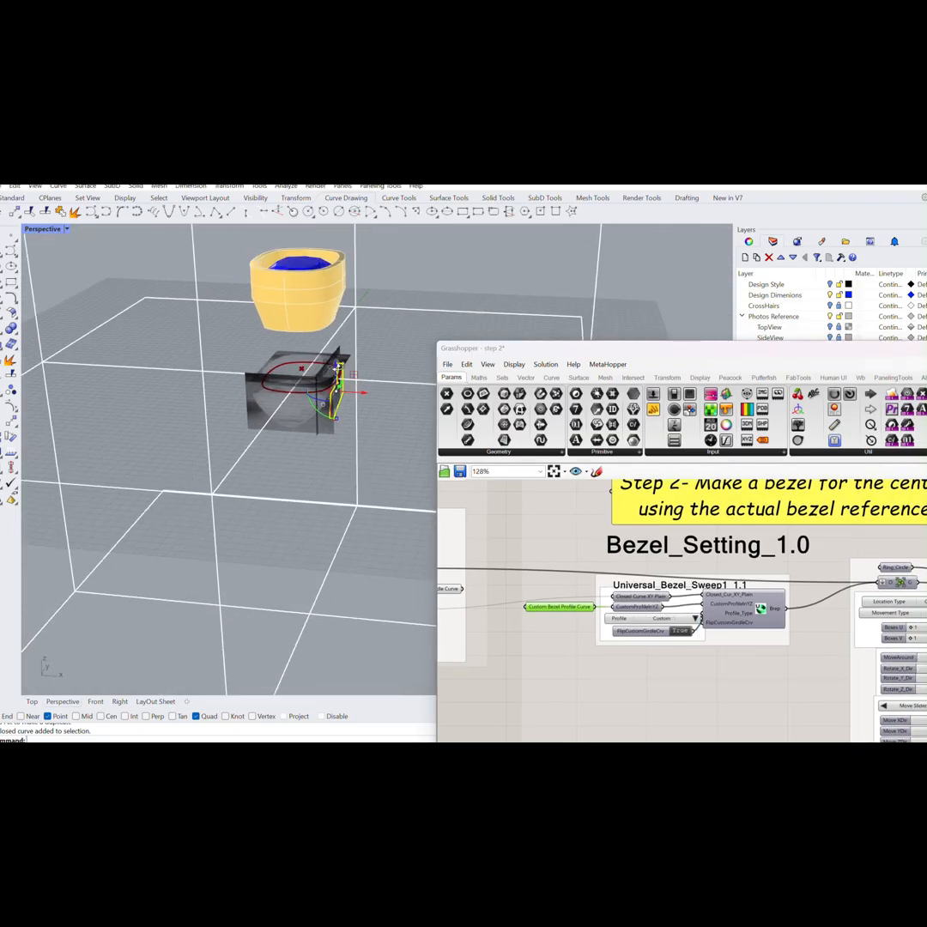
Examine the swept bezel from the side and from above against the reference profile curve and the gemstone.
right_click_drag(348, 382, 278, 493)
scroll(325, 318, "up", 5)
scroll(275, 491, "down", 4)
scroll(278, 493, "up", 5)
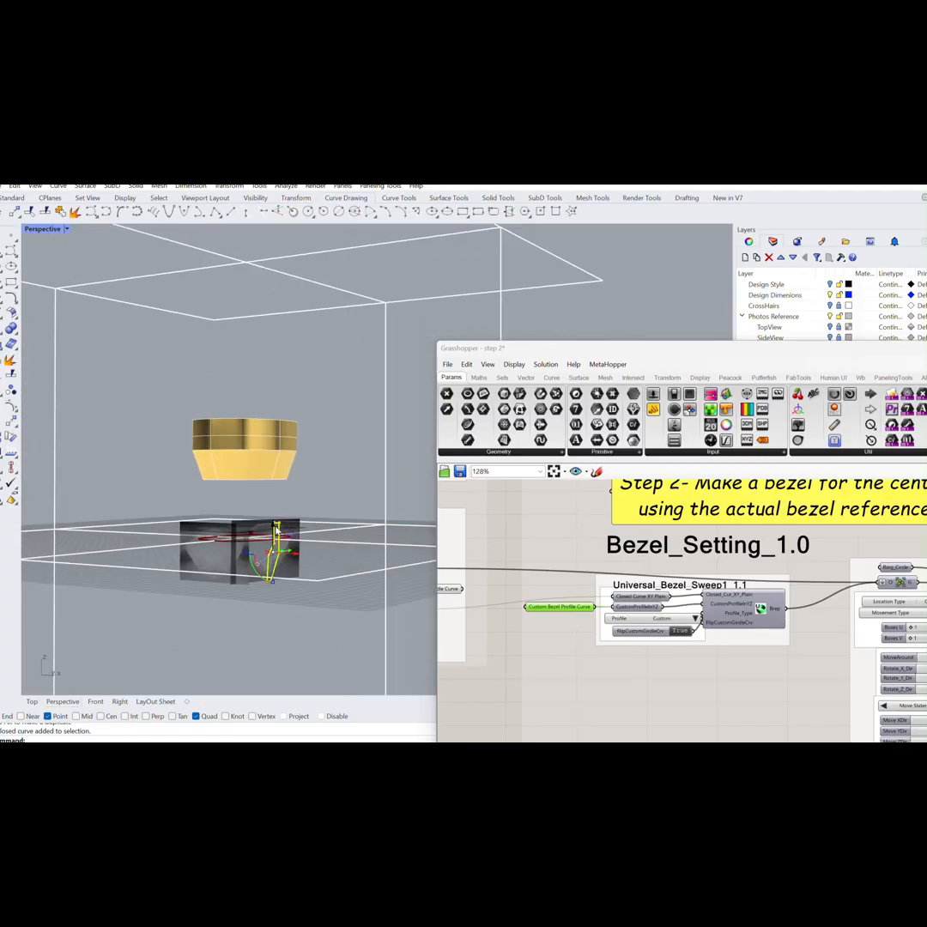
right_click_drag(286, 556, 323, 610)
scroll(333, 534, "down", 2)
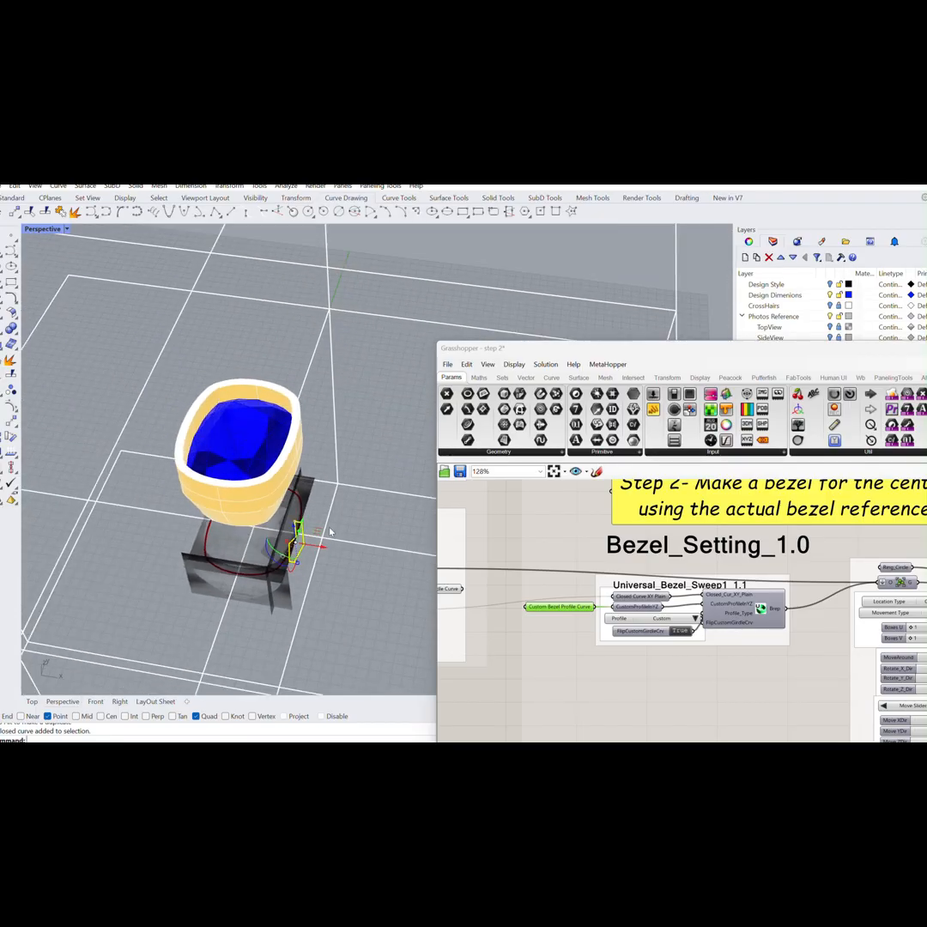
right_click_drag(333, 534, 340, 468)
scroll(721, 642, "down", 5)
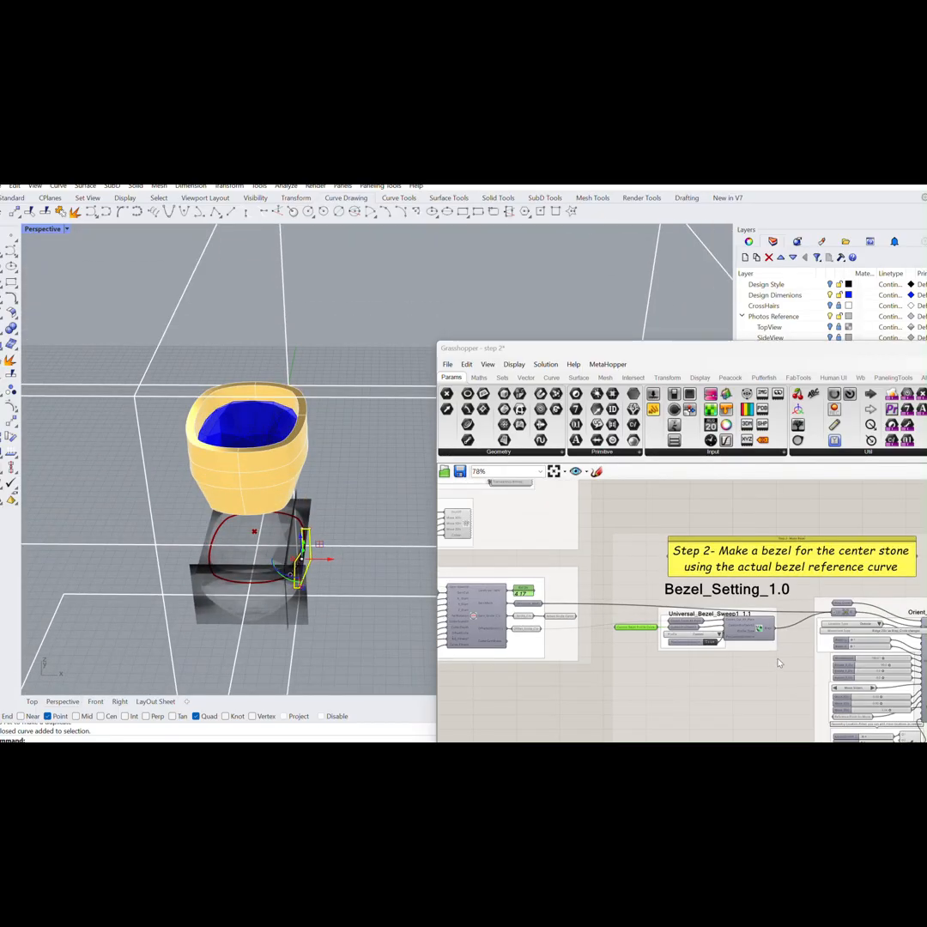
Move the yellow Step 2 note so its start sits near the left edge of the Bezel_Setting_1.0 group.
scroll(709, 617, "up", 3)
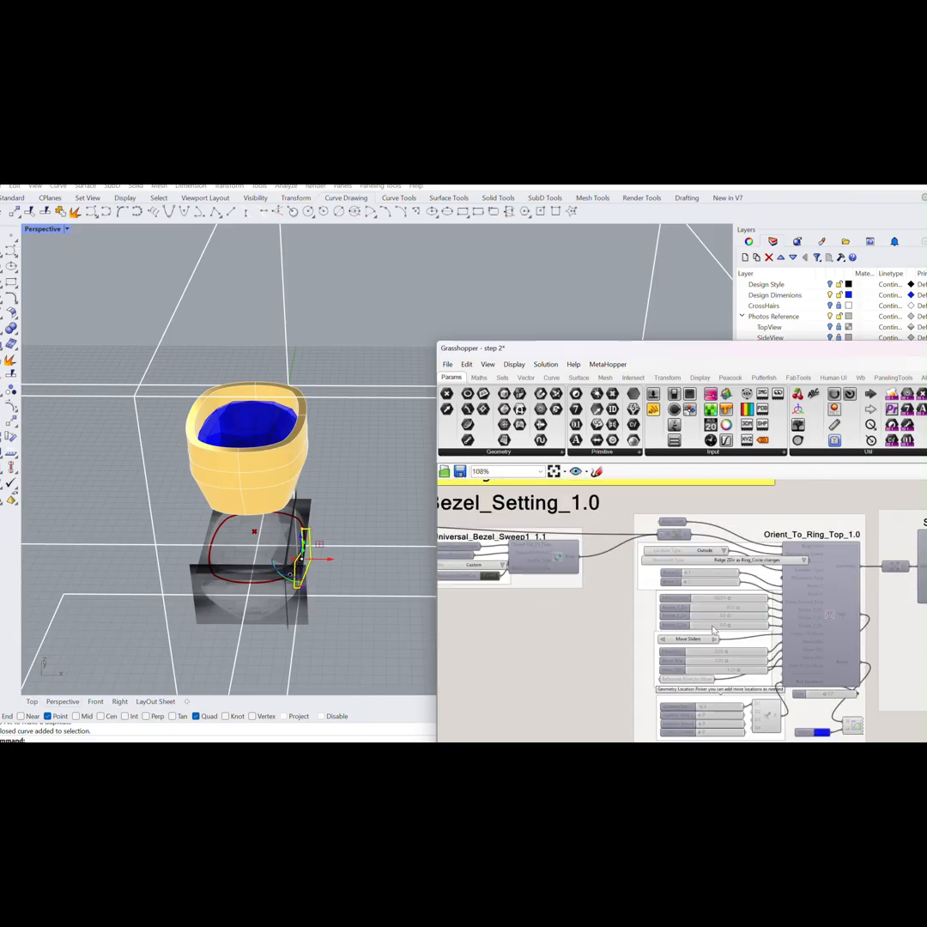
scroll(645, 529, "up", 2)
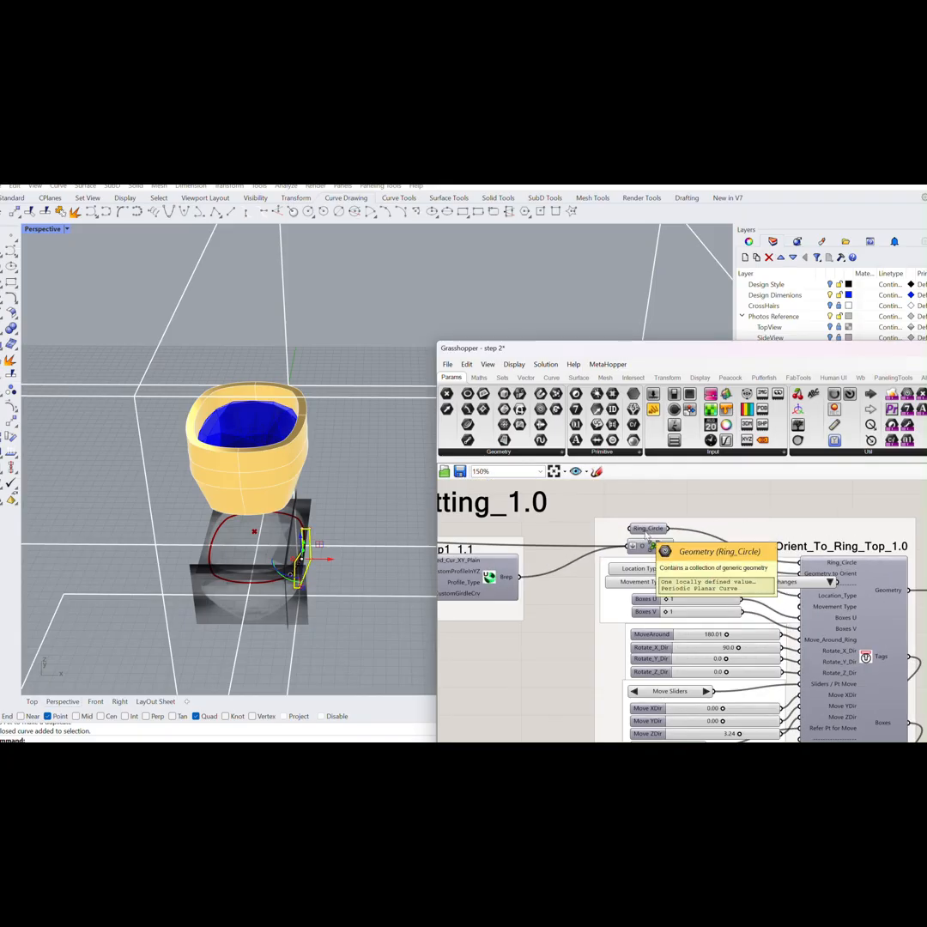
scroll(650, 541, "down", 7)
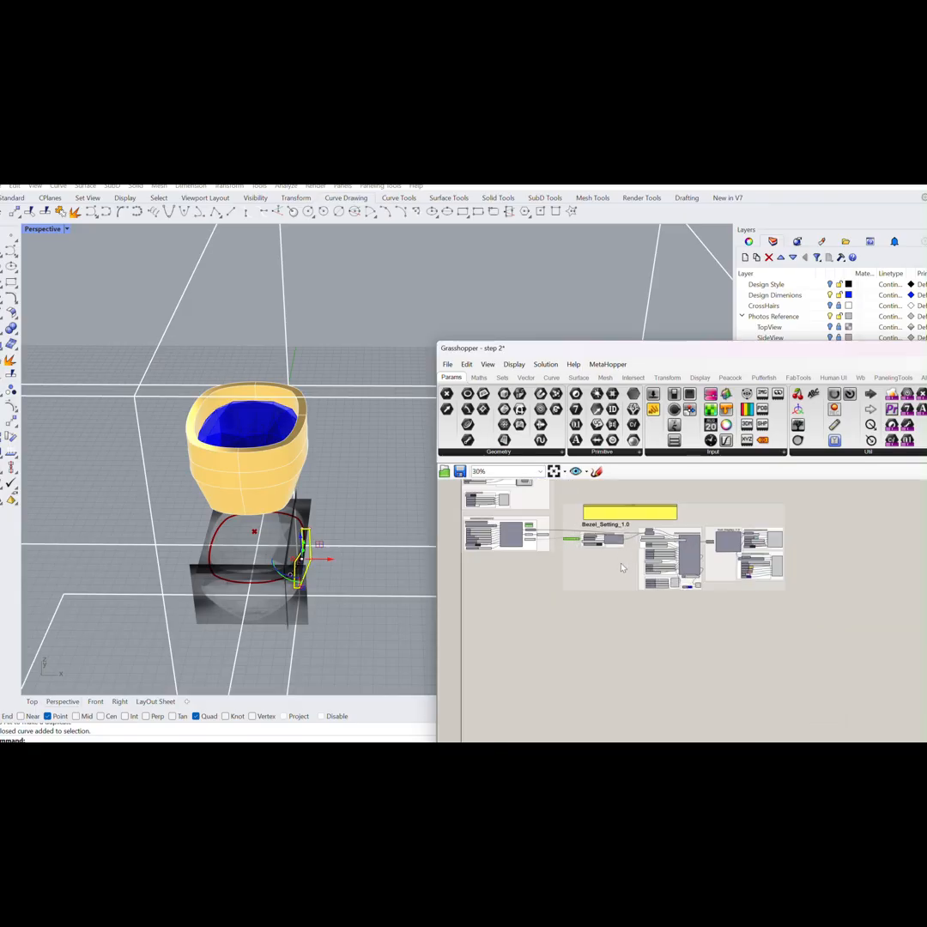
scroll(631, 623, "up", 1)
scroll(646, 620, "up", 1)
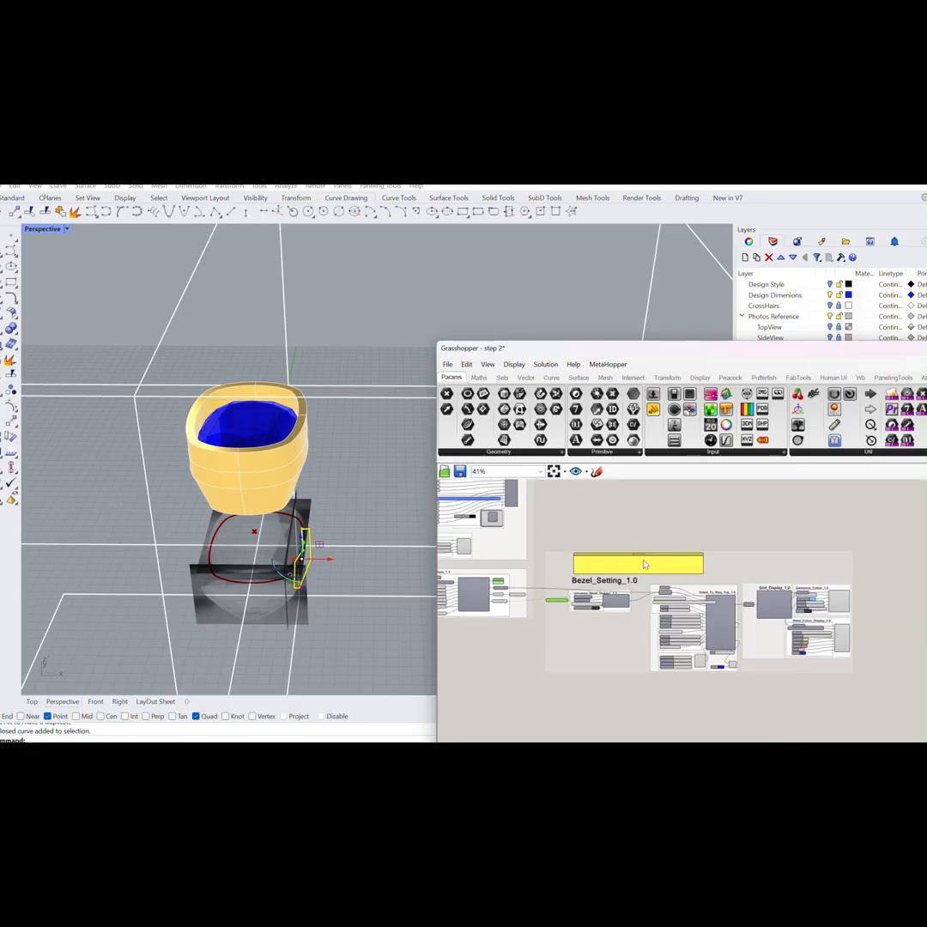
left_click(623, 564)
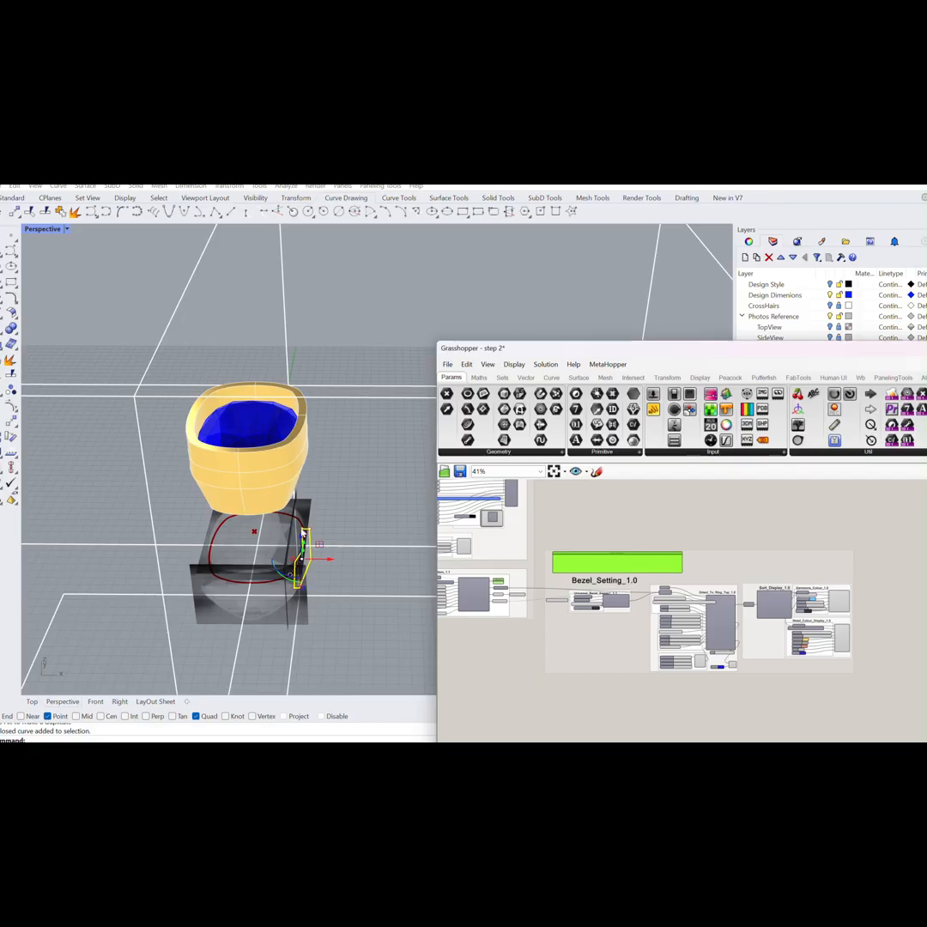
Compare the bezel's side silhouette with the reference profile curve and return to the four-viewport layout.
right_click_drag(302, 532, 325, 520)
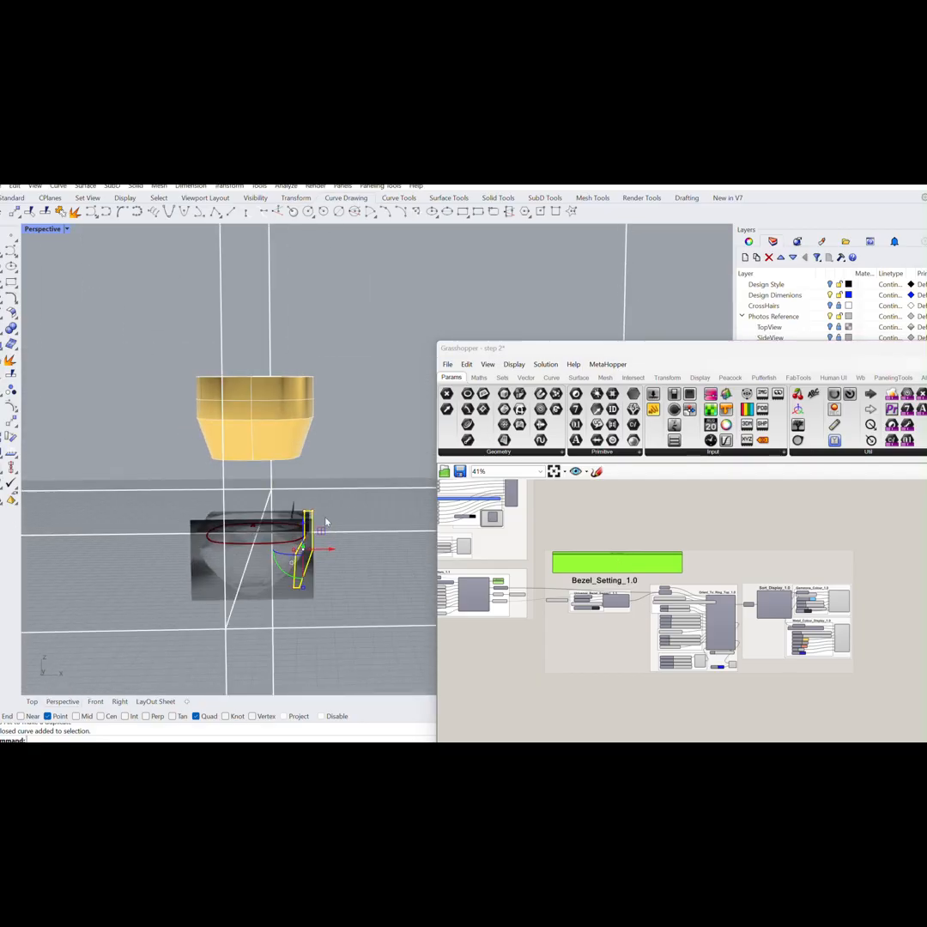
scroll(325, 520, "up", 4)
mouse_move(314, 423)
right_mouse_down()
mouse_move(309, 391)
mouse_move(291, 378)
mouse_move(311, 401)
mouse_move(300, 423)
right_mouse_up()
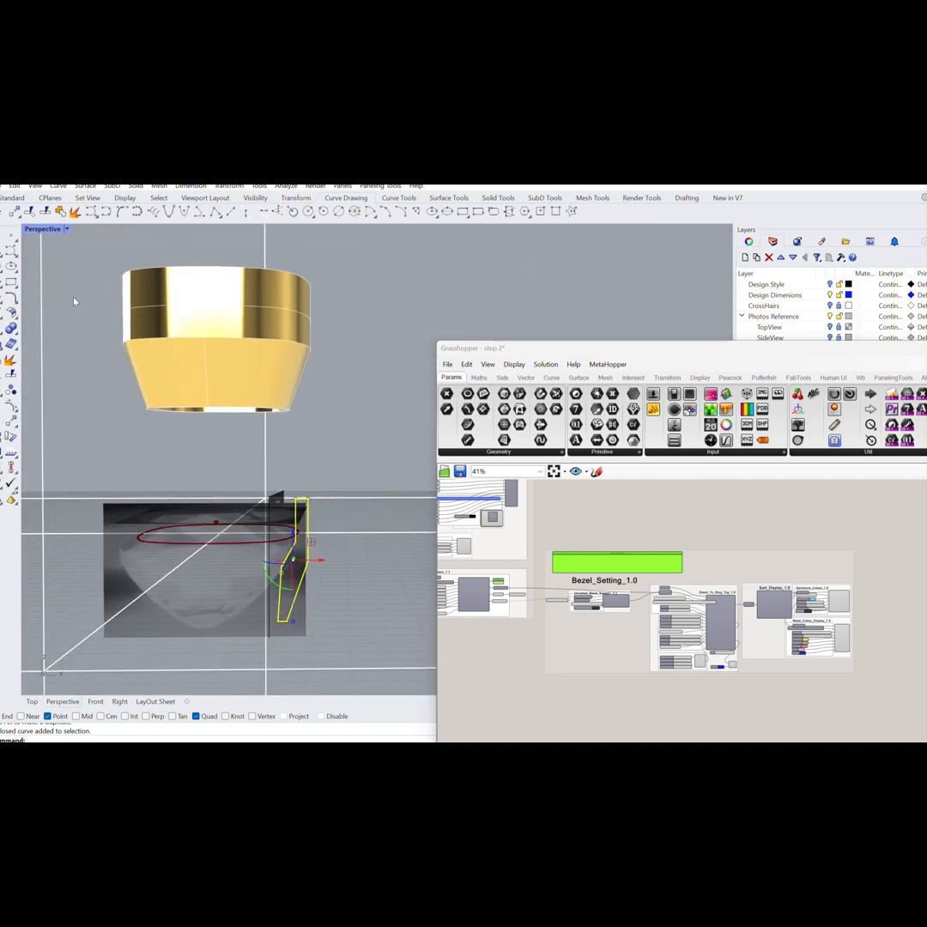
double_click(43, 230)
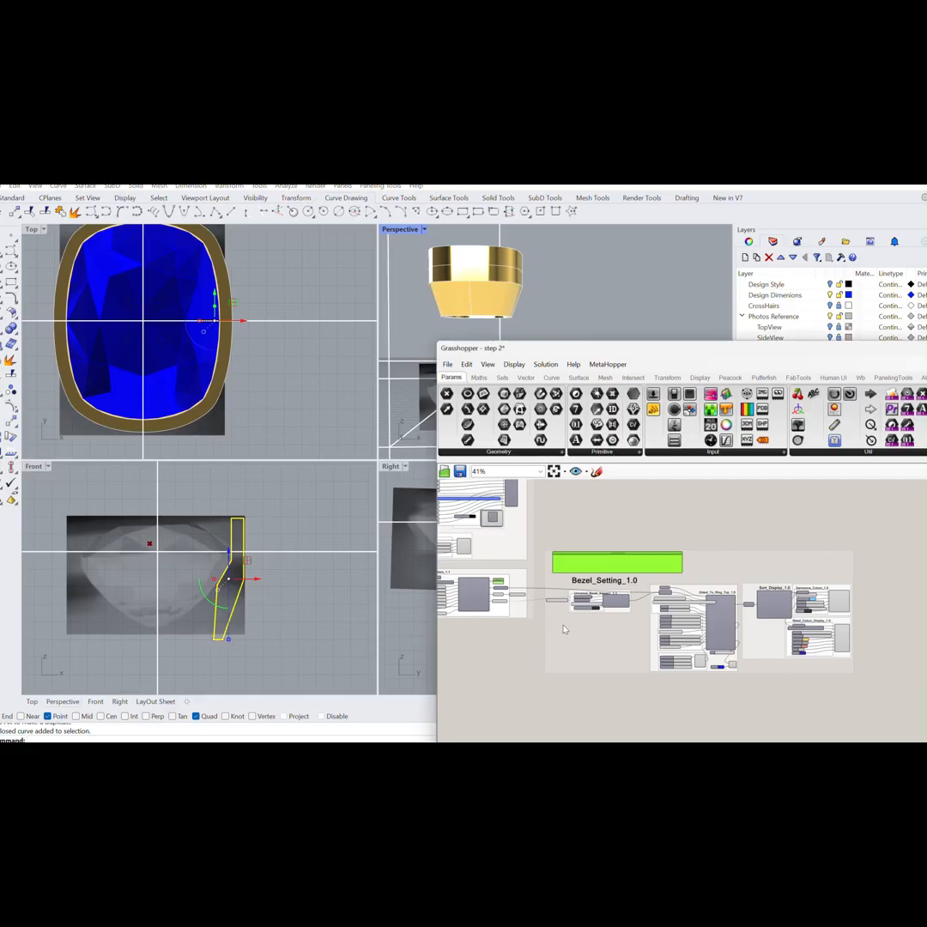
Internalise the curve data in the Custom Bezel Profile Curve parameter and save the Grasshopper definition.
scroll(564, 631, "up", 6)
right_click(624, 587)
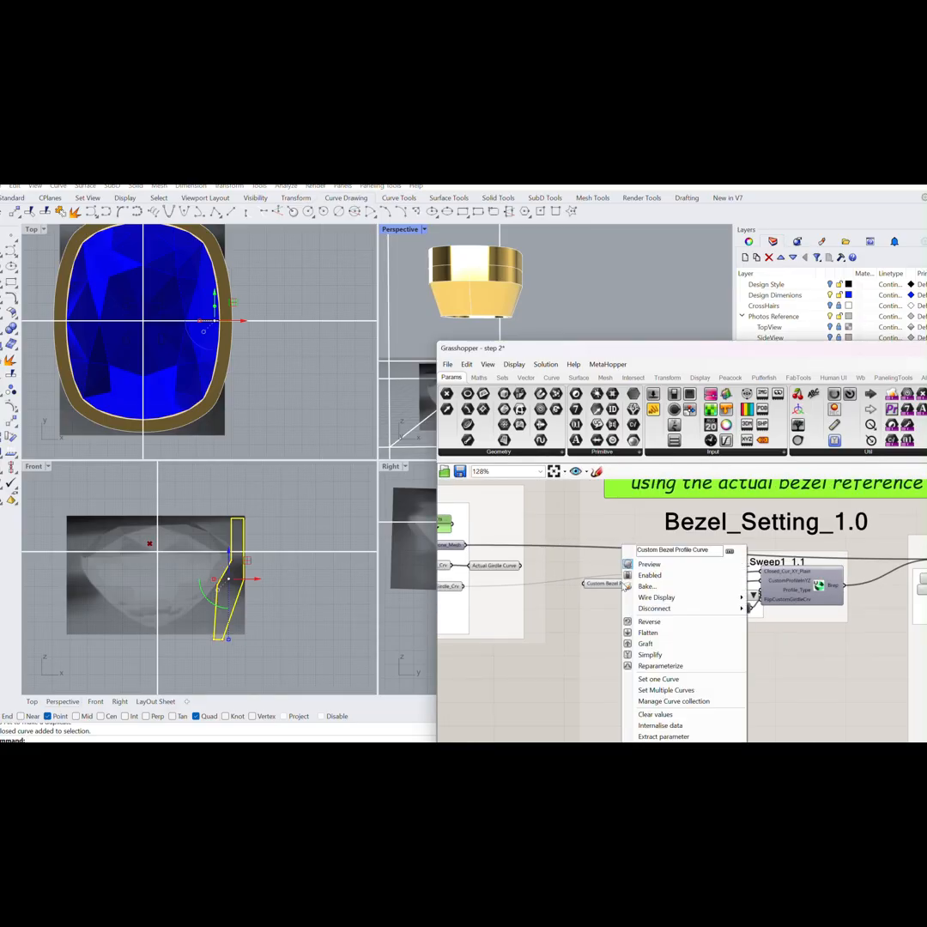
left_click(658, 727)
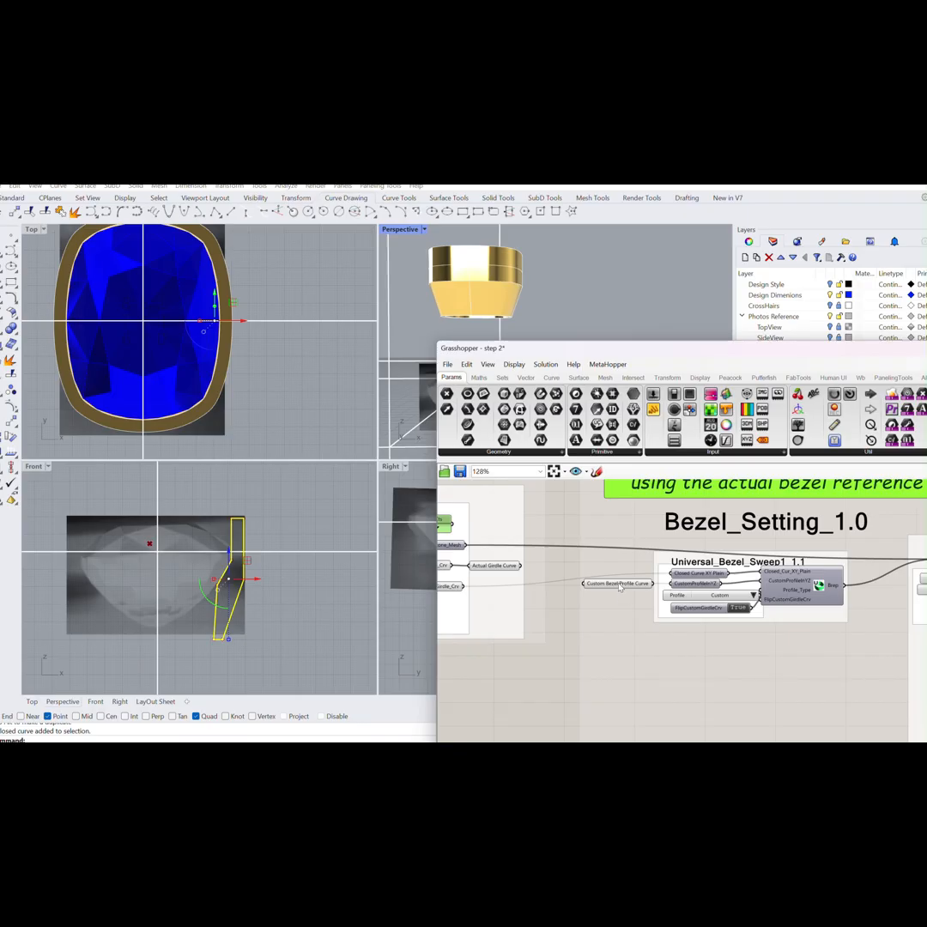
left_click(461, 473)
right_click(628, 589)
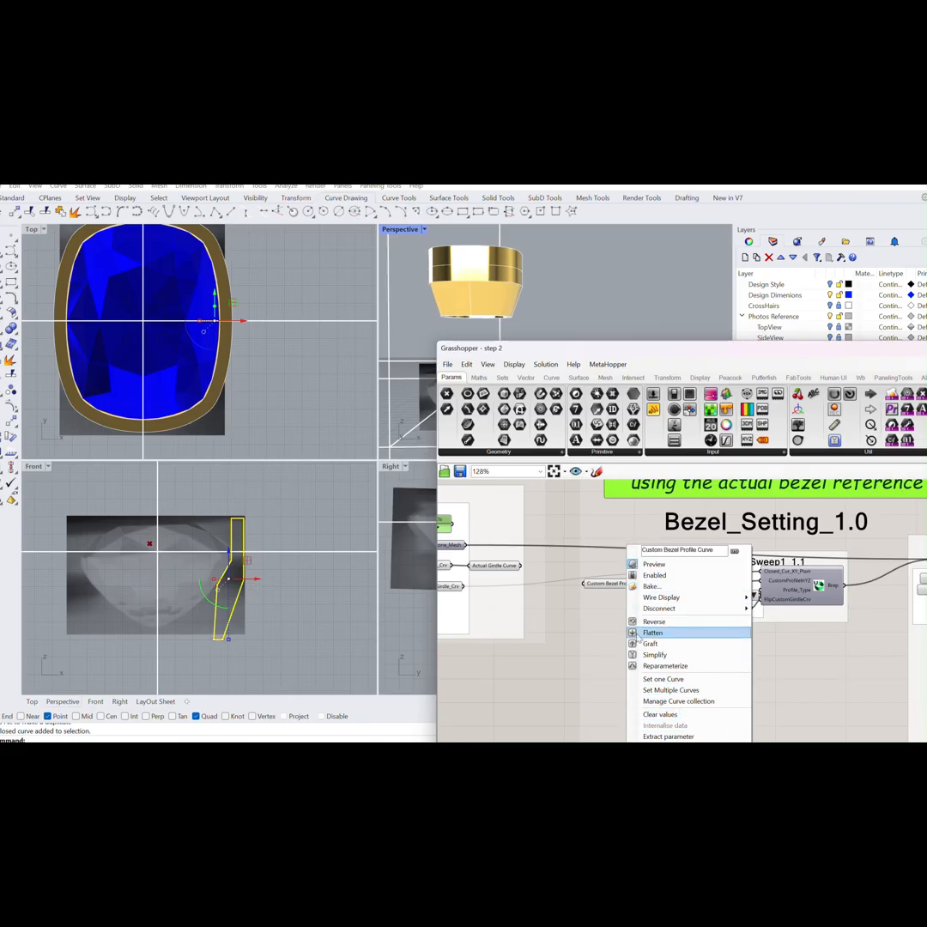
left_click(546, 657)
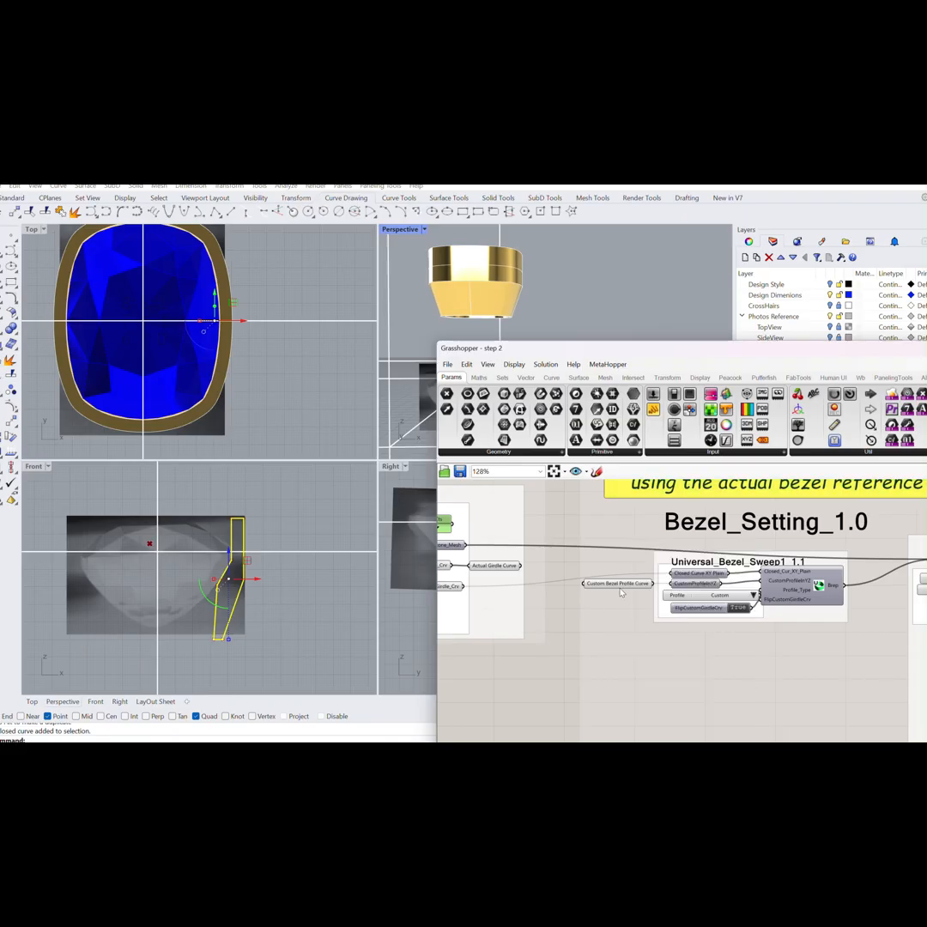
scroll(621, 592, "down", 3)
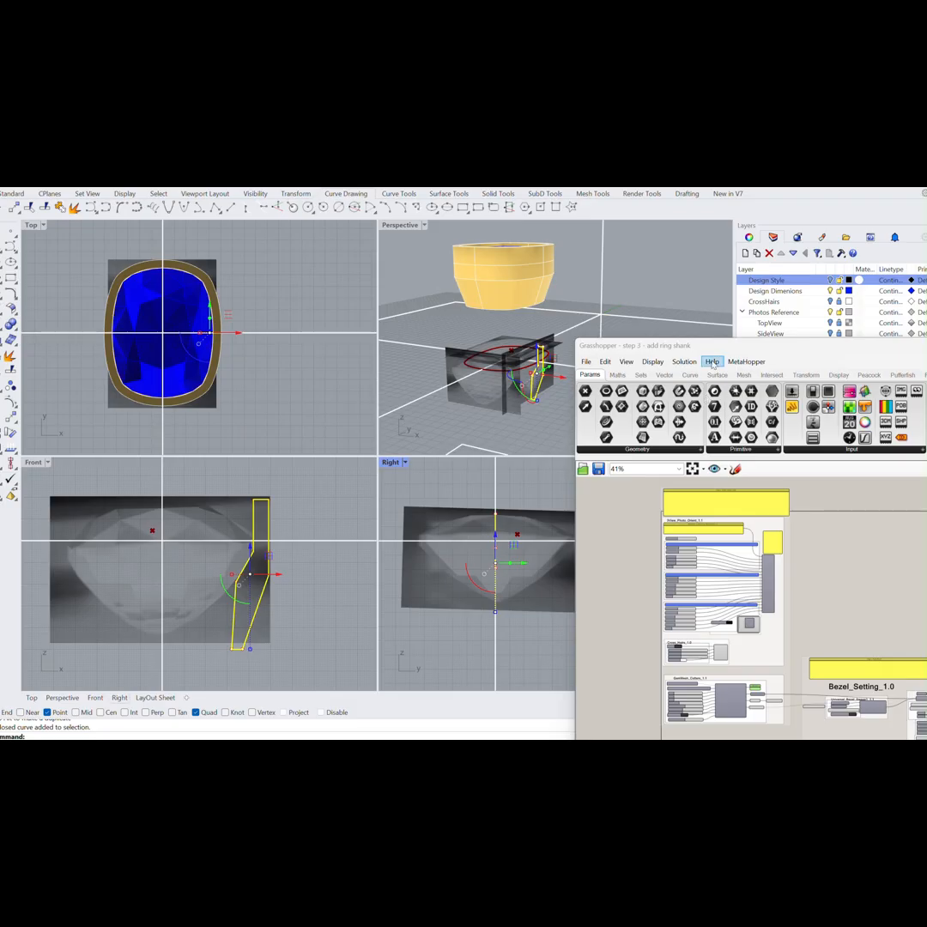
Move the Grasshopper window higher on the screen and deselect the bezel profile curve in the Rhino model.
left_click_drag(719, 350, 703, 279)
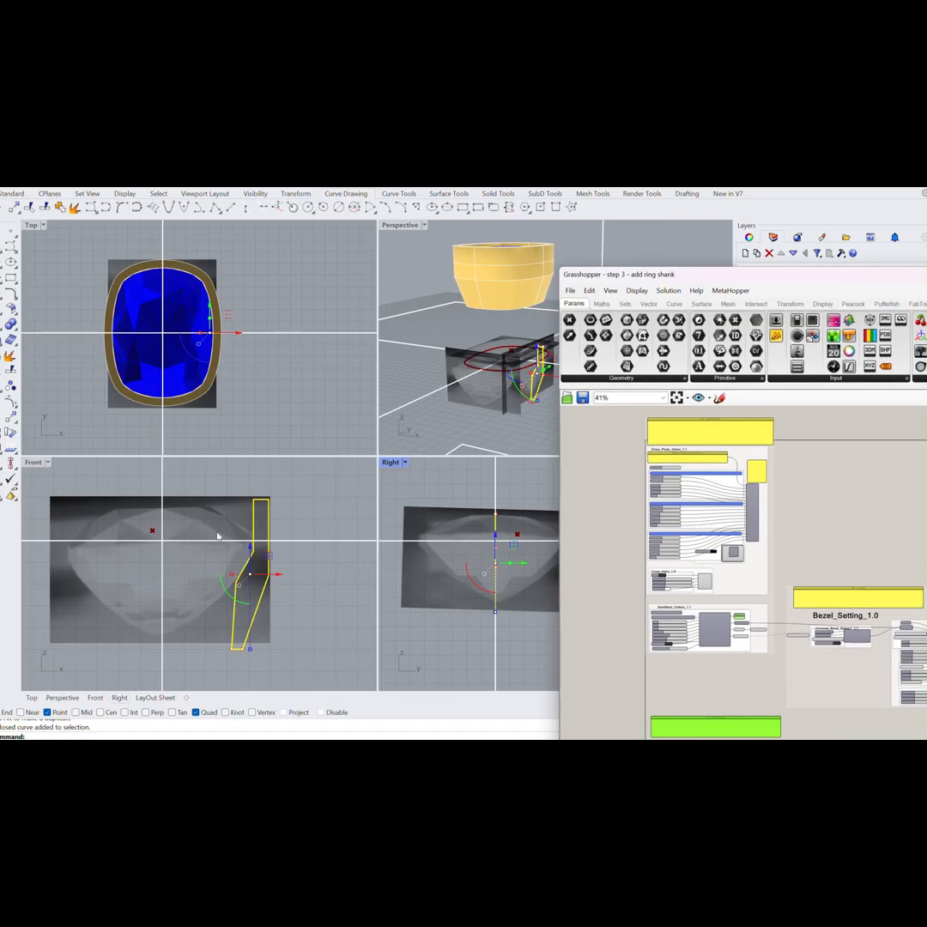
scroll(524, 355, "up", 6)
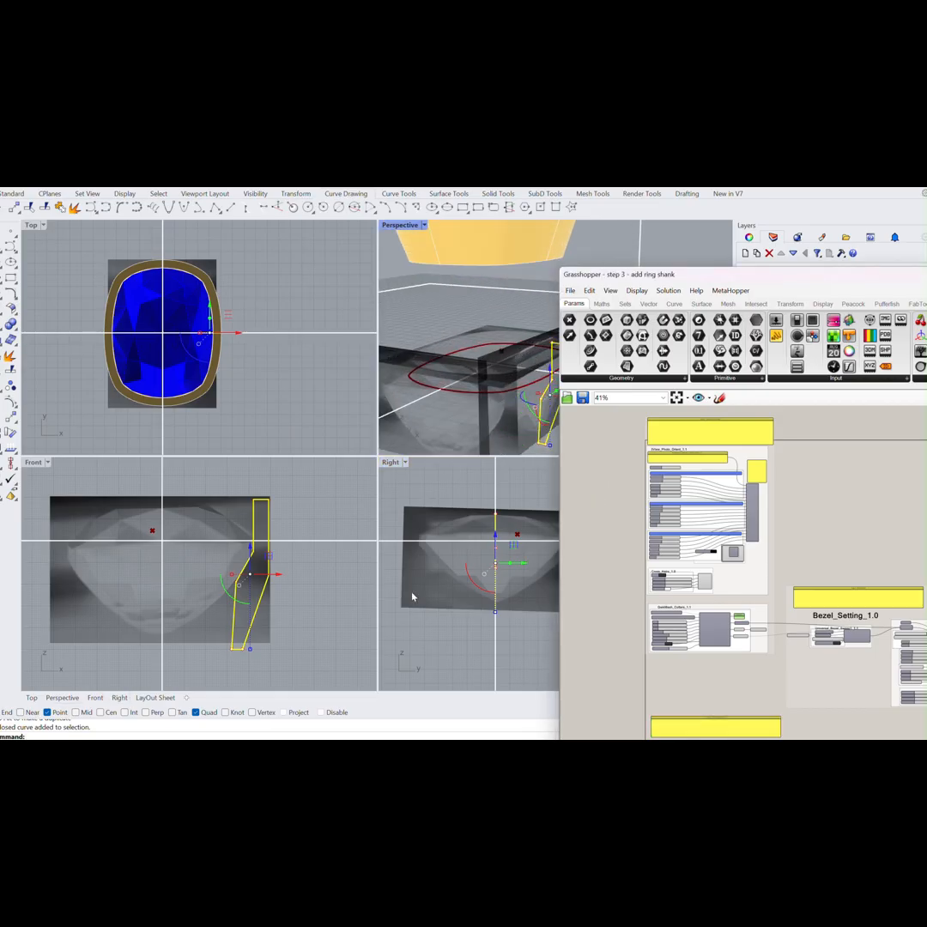
left_click(375, 601)
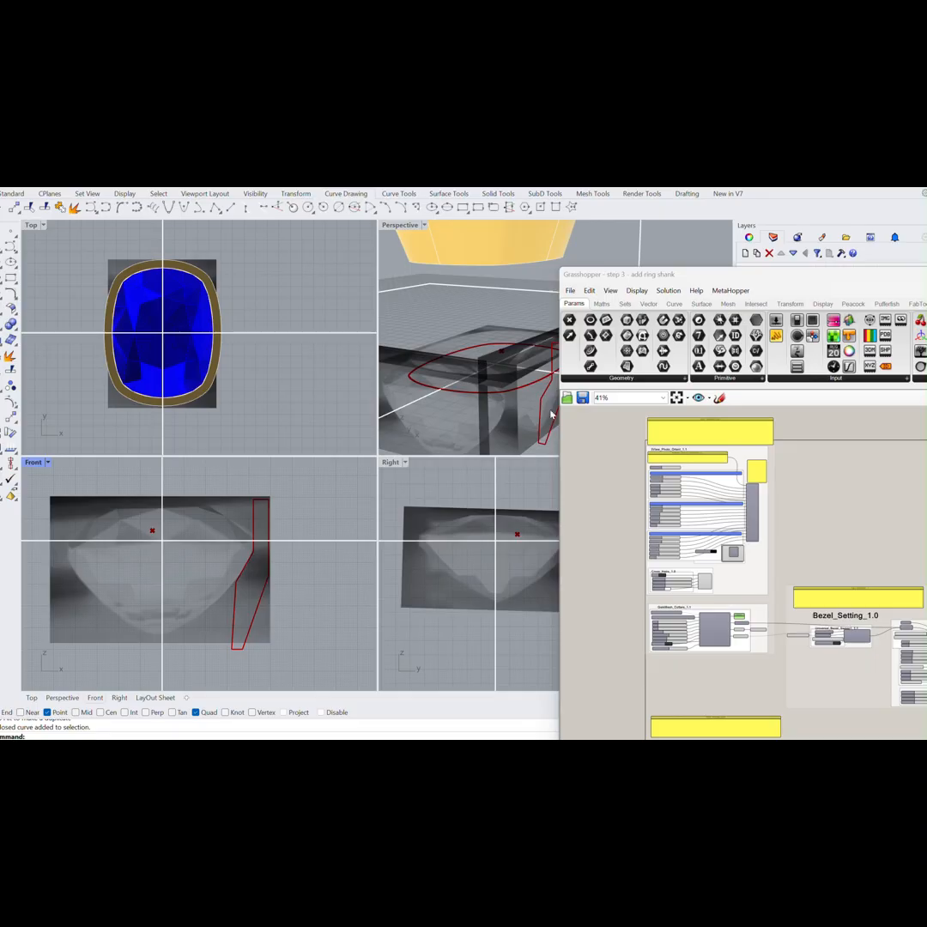
Toggle the preview of the 3View_Photo_Orient_1.1 cluster.
right_click_drag(606, 478, 608, 455)
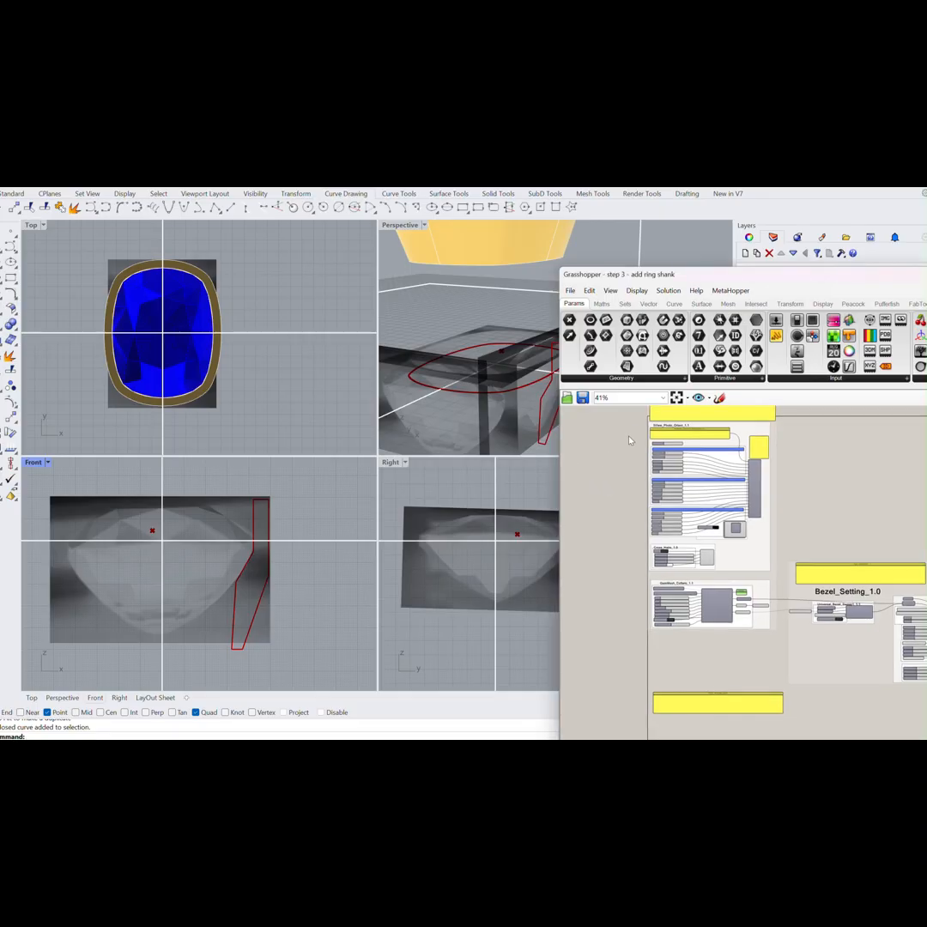
left_click_drag(633, 423, 781, 544)
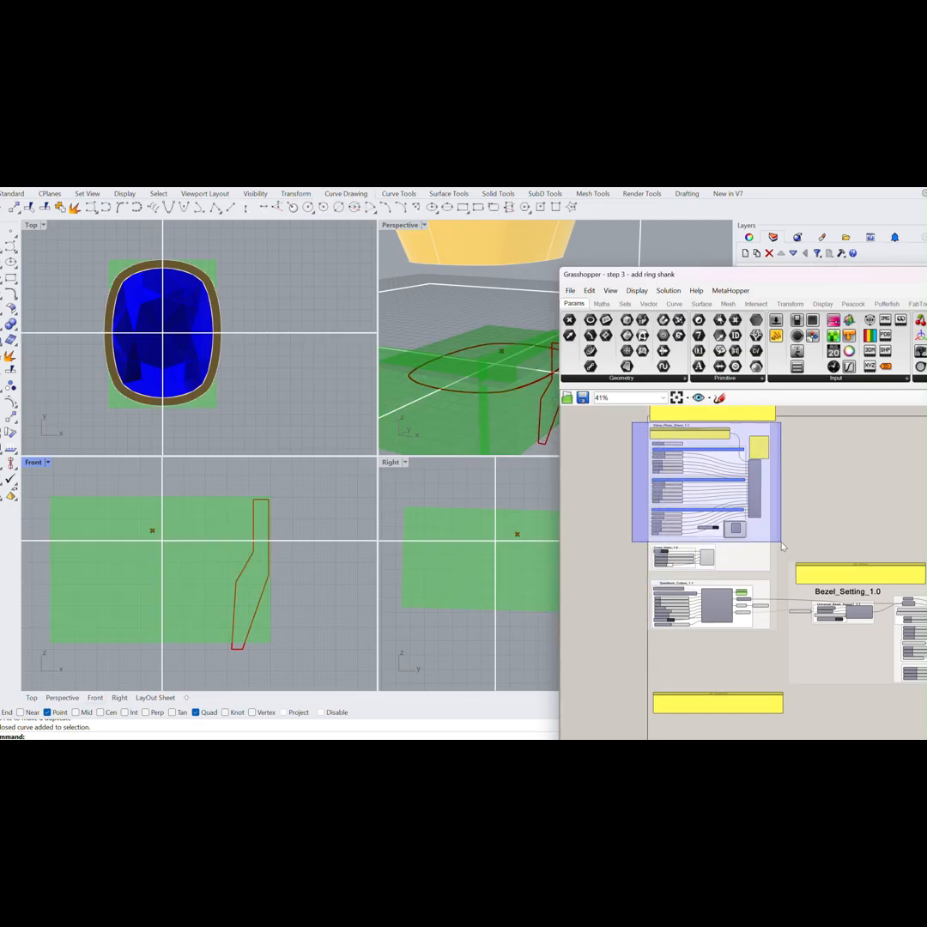
right_click(756, 518)
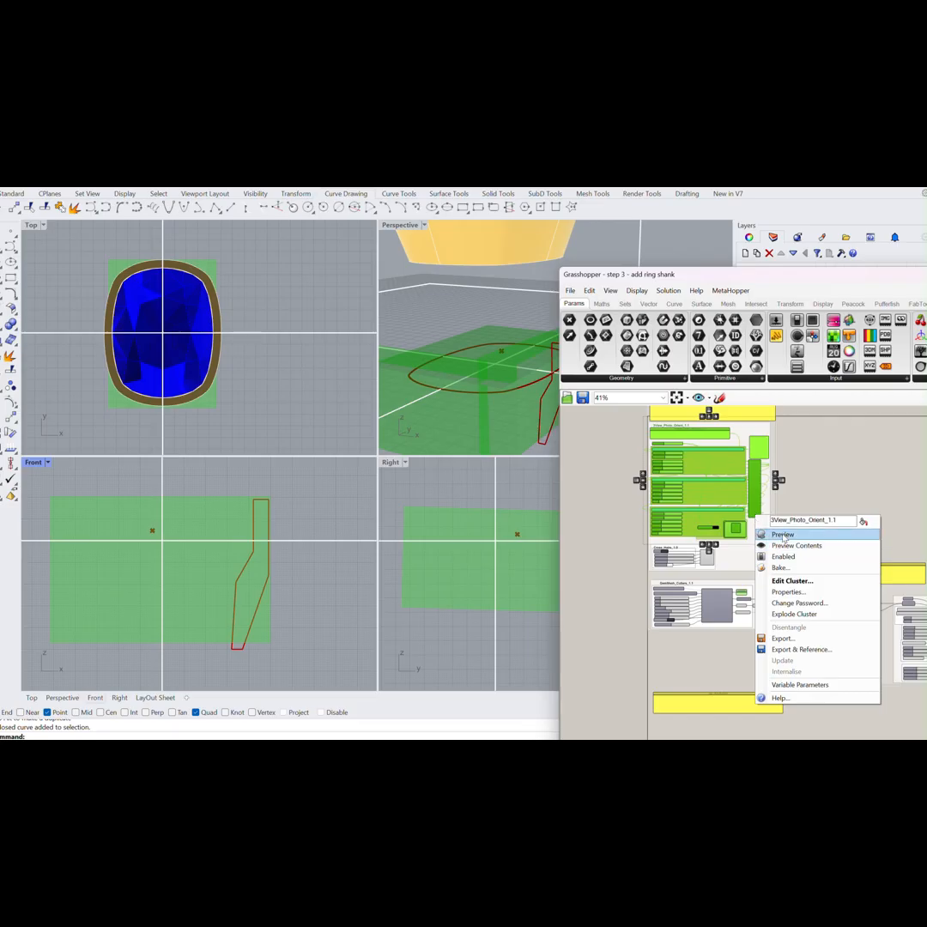
left_click(783, 535)
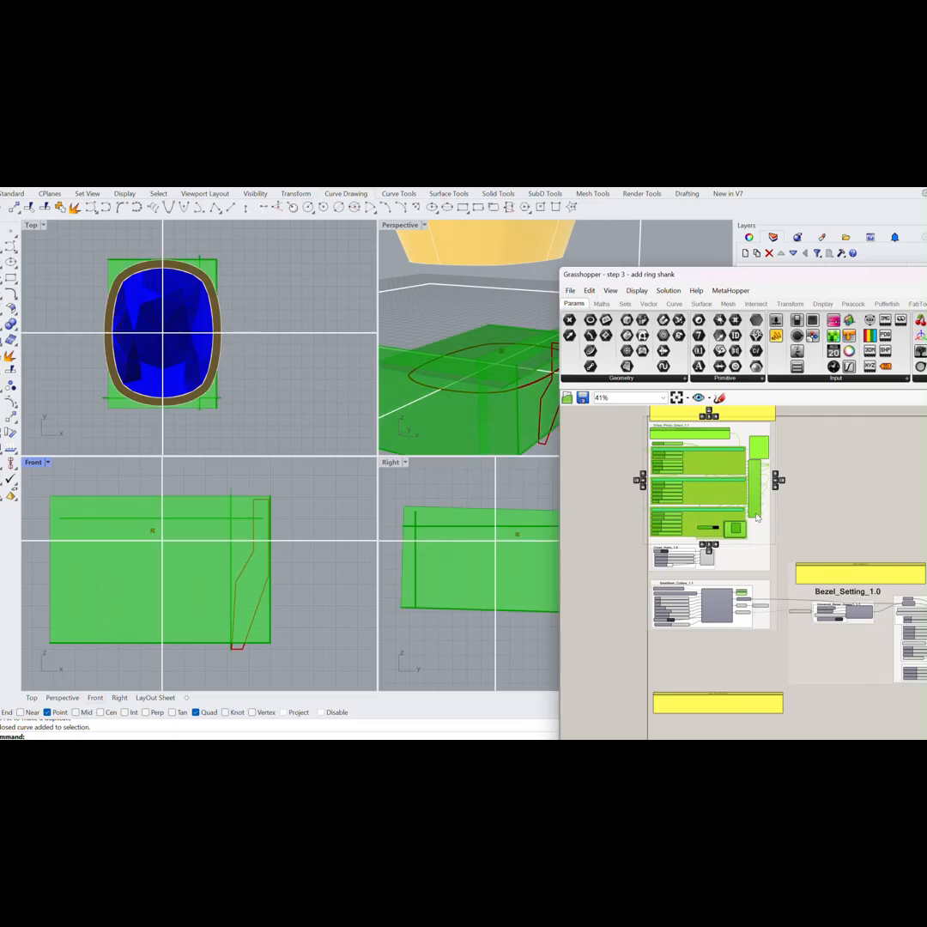
right_click(752, 511)
left_click(619, 496)
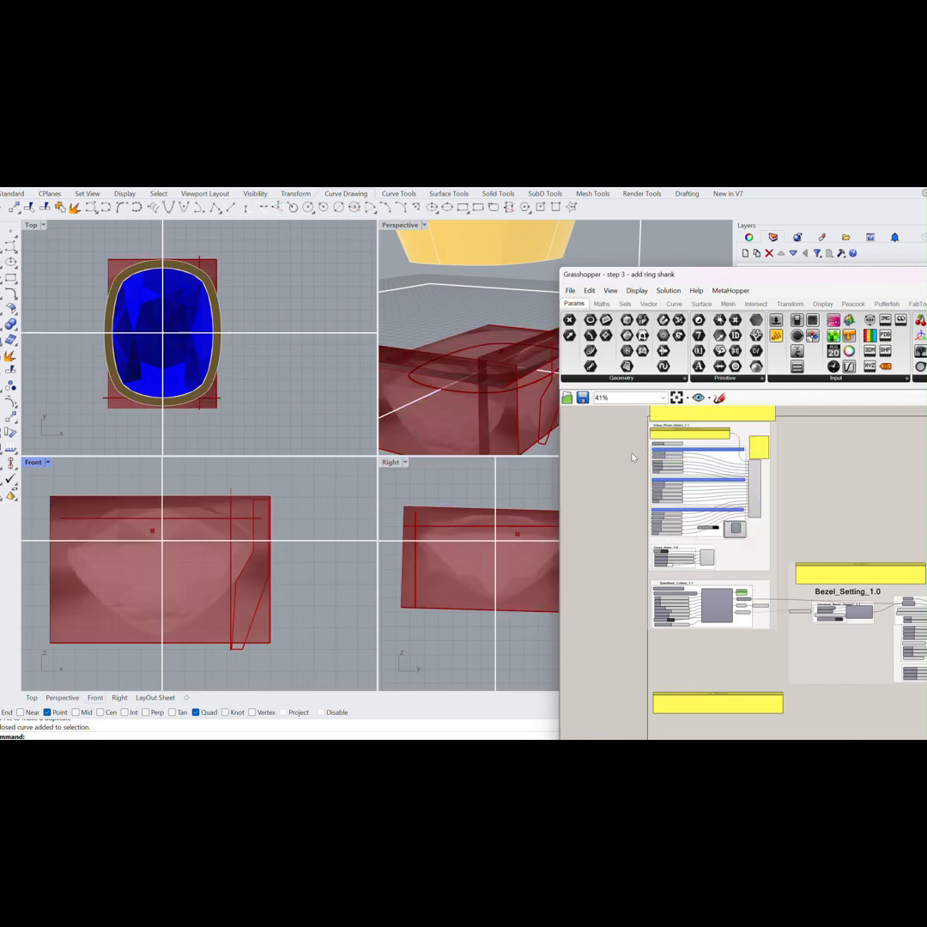
Disable all components of the 3View_Photo_Orient_1.1 group.
left_click_drag(638, 471, 765, 558)
scroll(765, 553, "down", 1)
middle_click(765, 553)
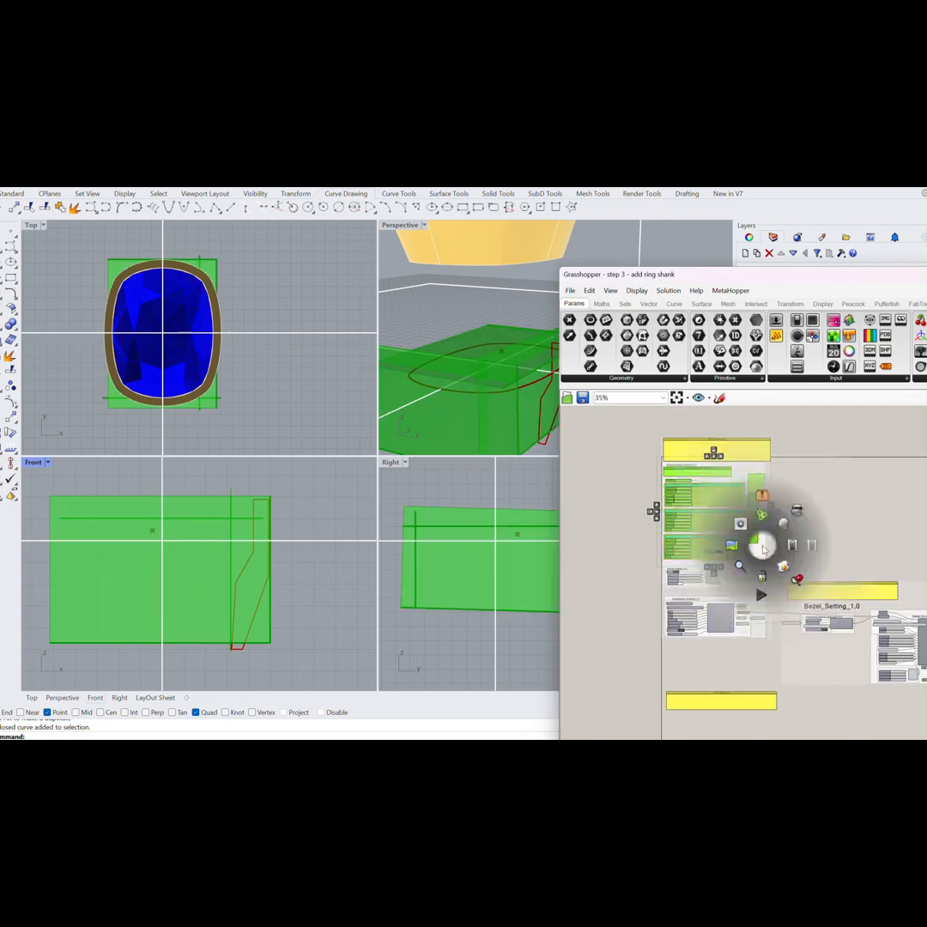
left_click(812, 546)
left_click(638, 530)
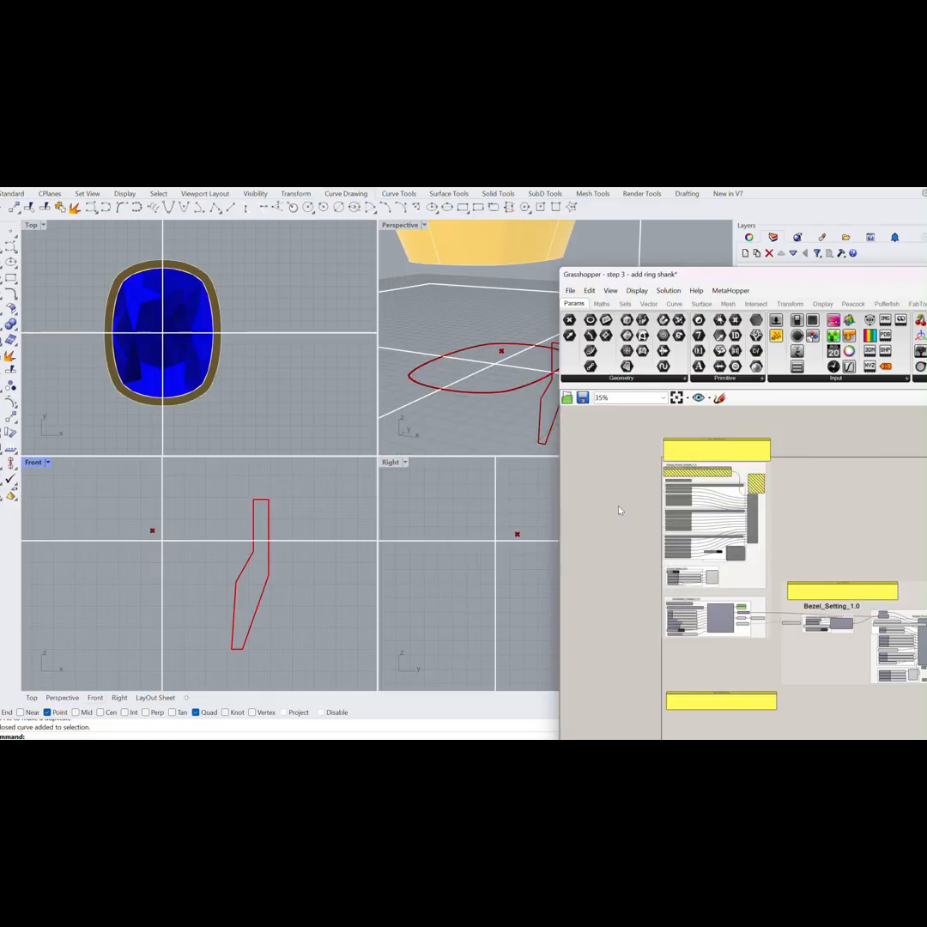
Turn off the preview of the Actual Girdle Curve parameter and of the gem girdle curve parameter feeding it.
right_click_drag(487, 419, 507, 427)
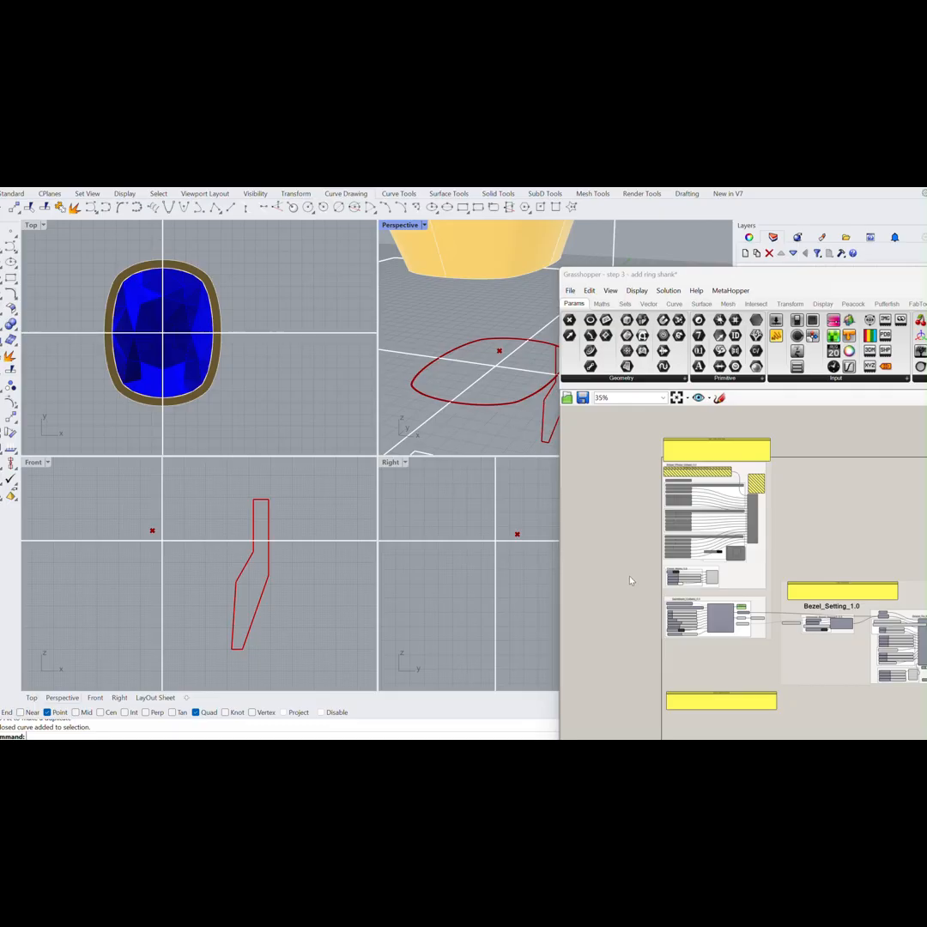
scroll(631, 581, "up", 5)
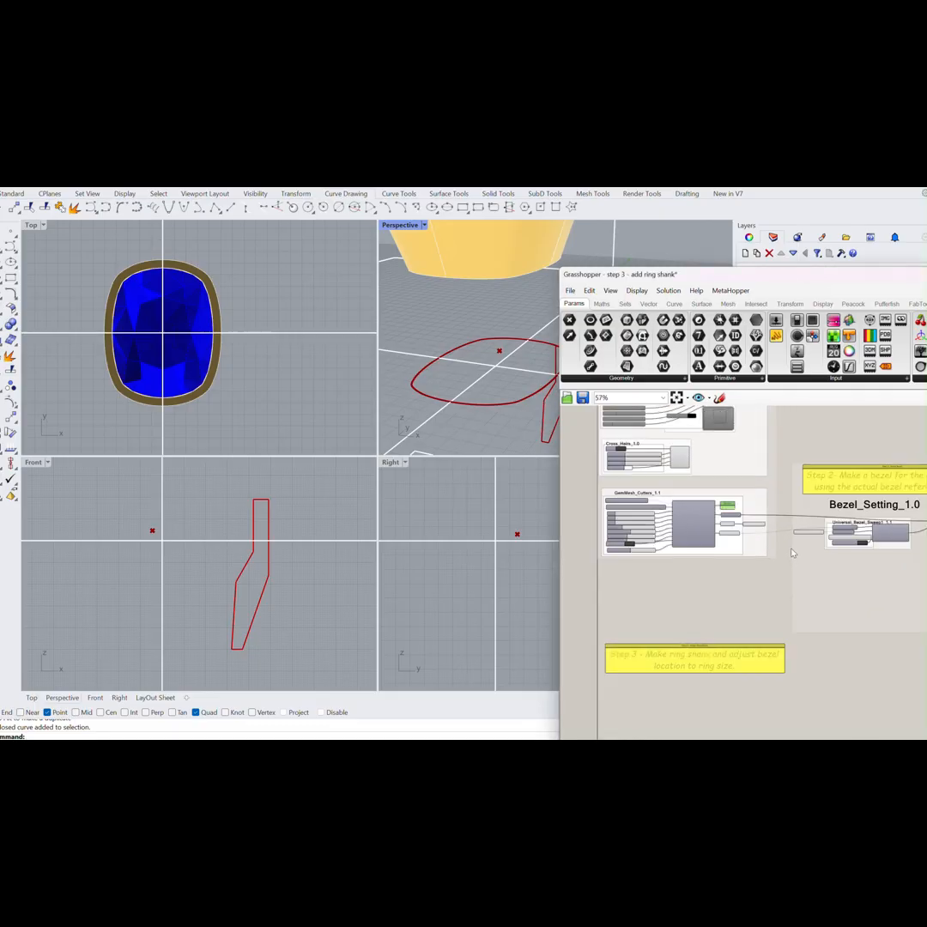
scroll(793, 554, "up", 6)
left_click(730, 511)
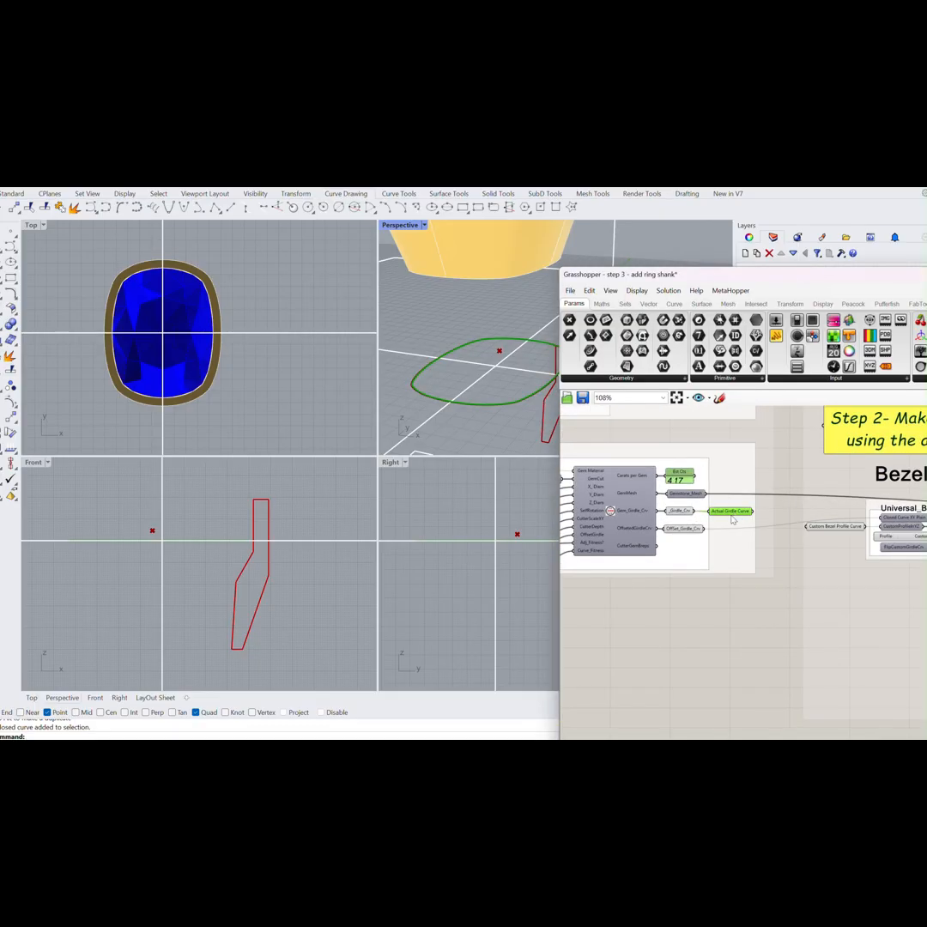
right_click_drag(751, 523, 748, 521)
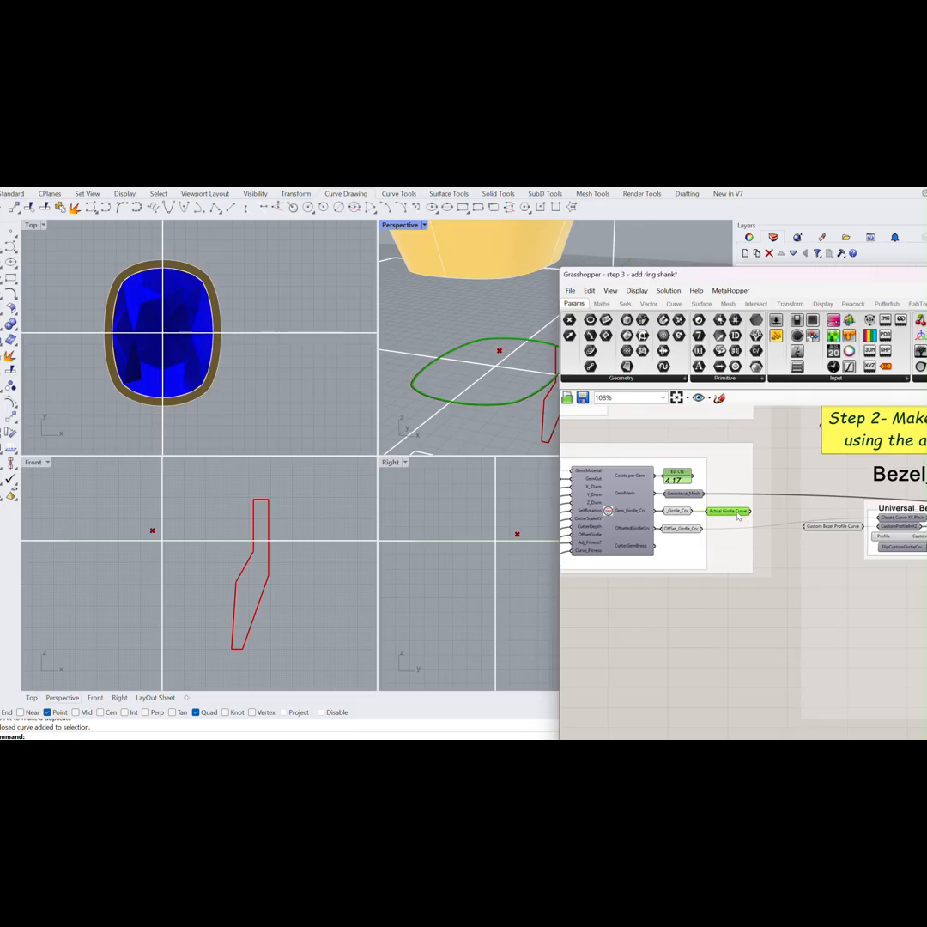
middle_click(738, 516)
key("Escape")
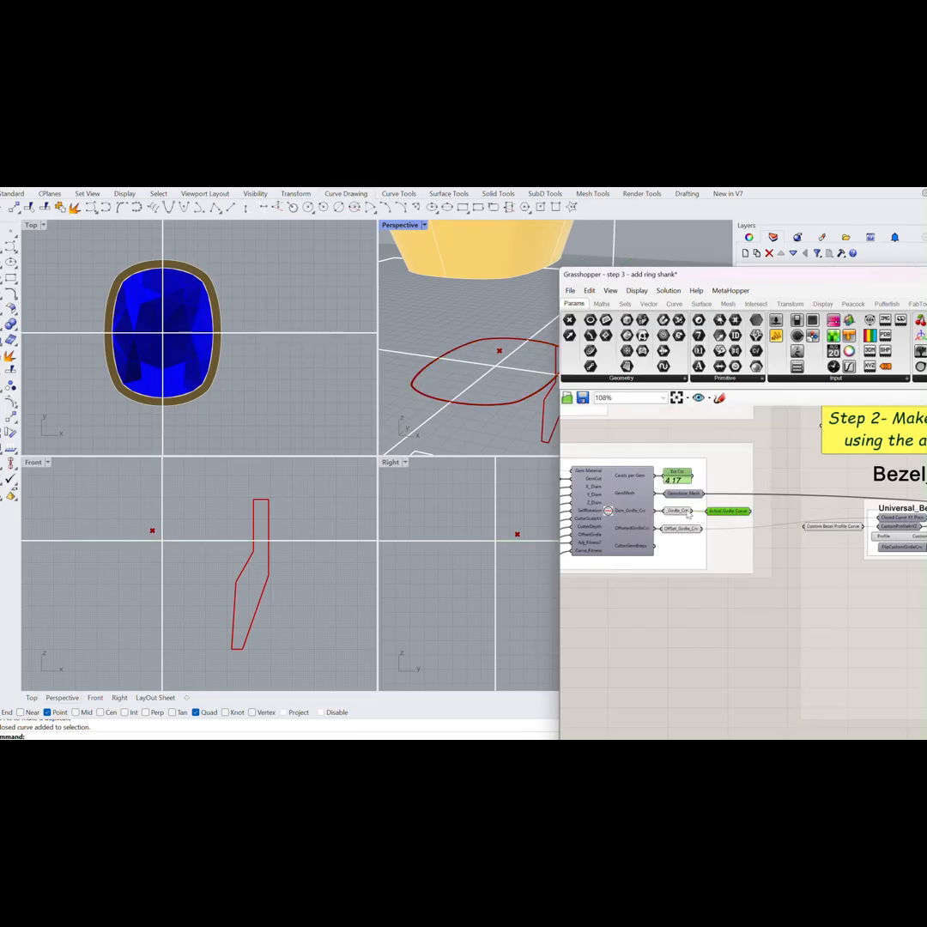
middle_click(687, 513)
left_click(721, 477)
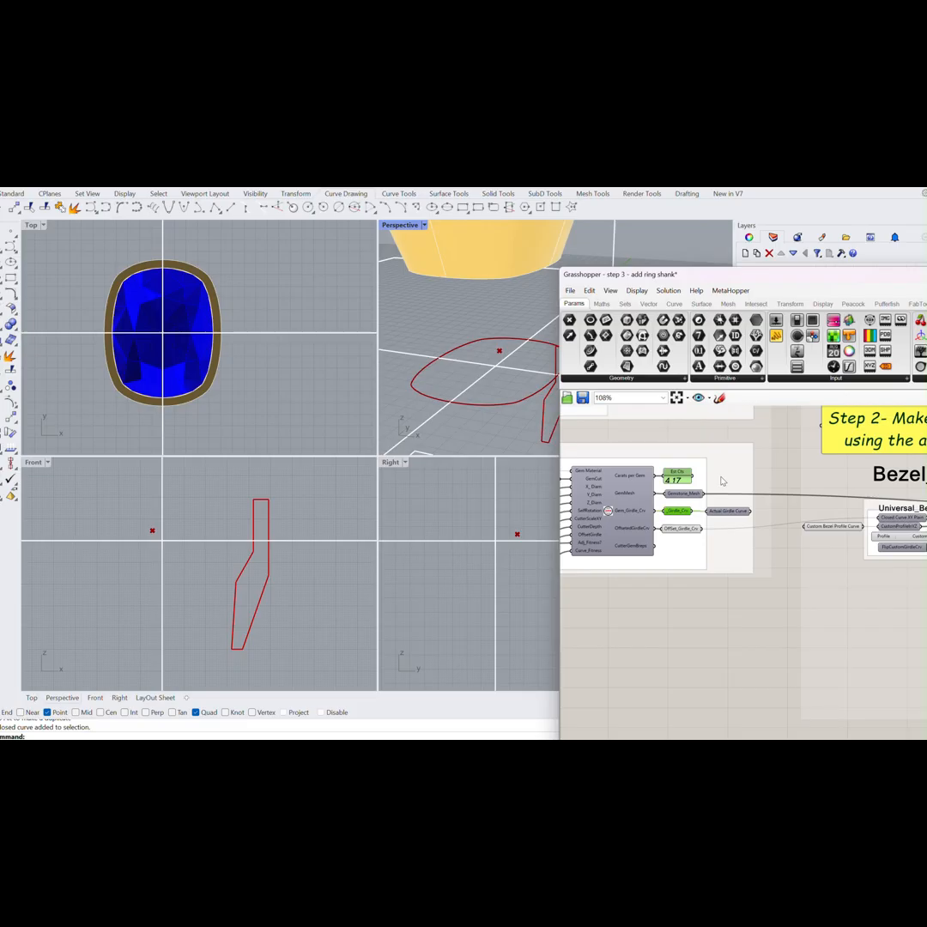
Turn off the preview of the offset girdle curve parameter and of the Custom Bezel Profile Curve parameter.
middle_click(687, 528)
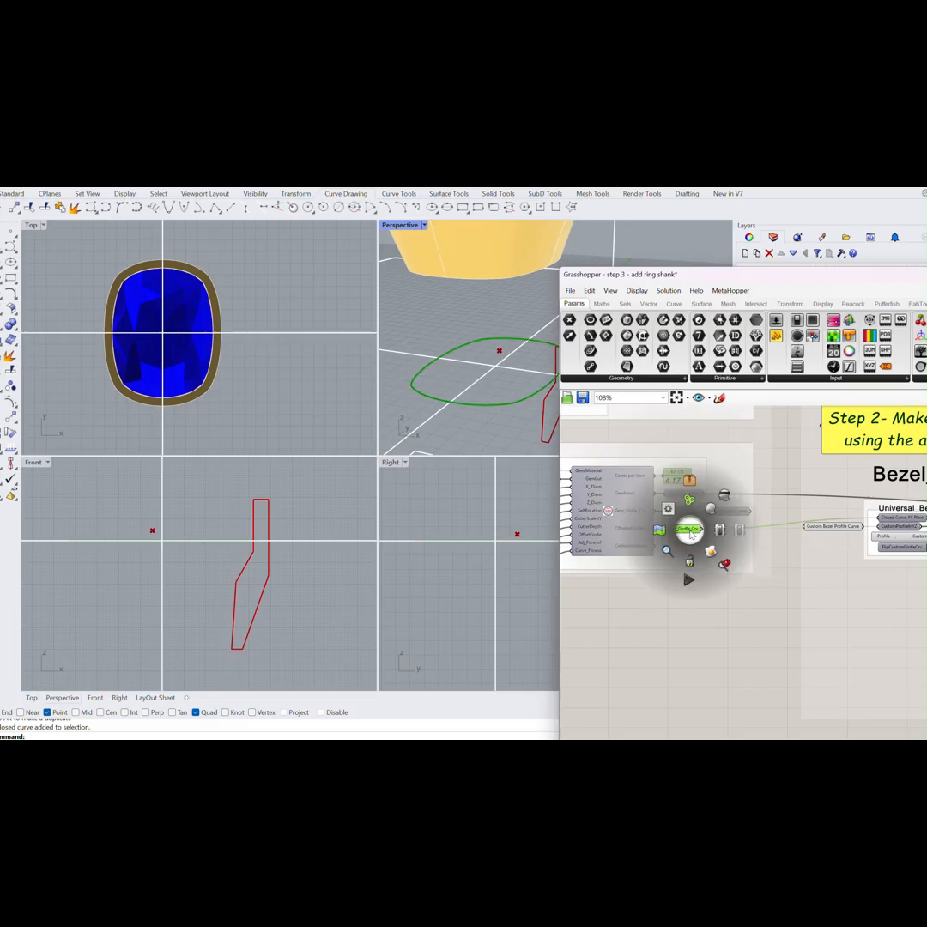
left_click(725, 496)
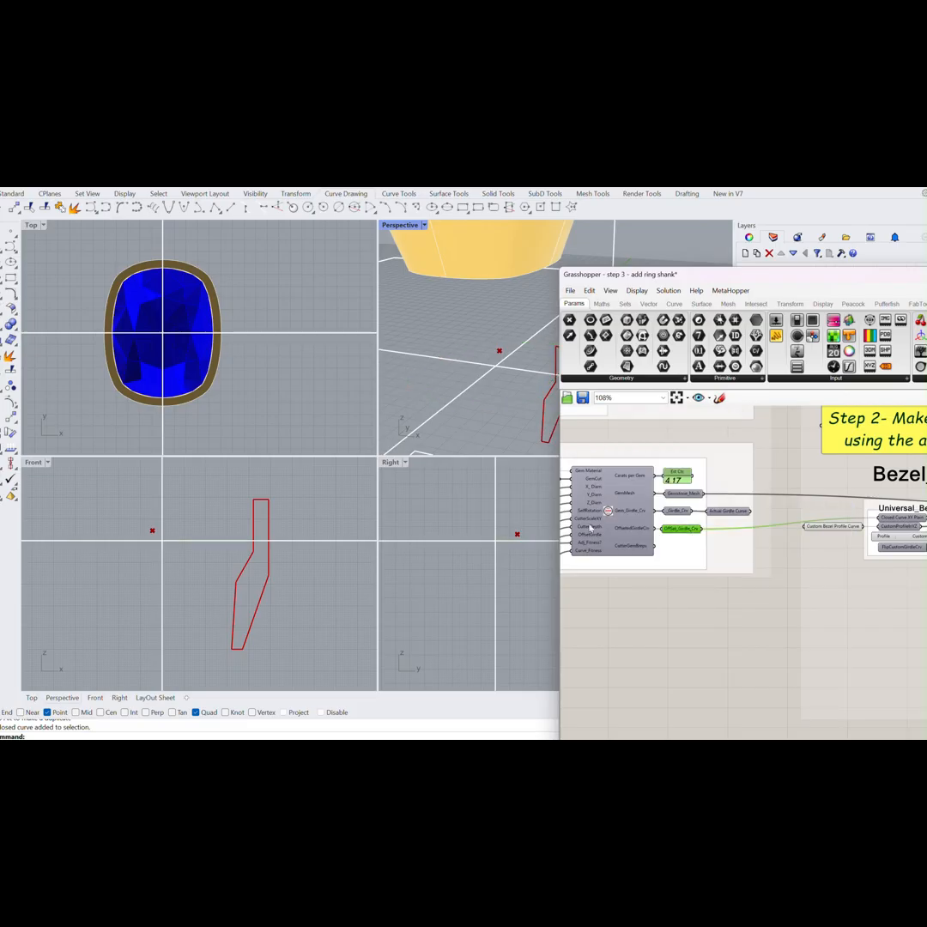
scroll(589, 528, "down", 3)
scroll(711, 568, "up", 3)
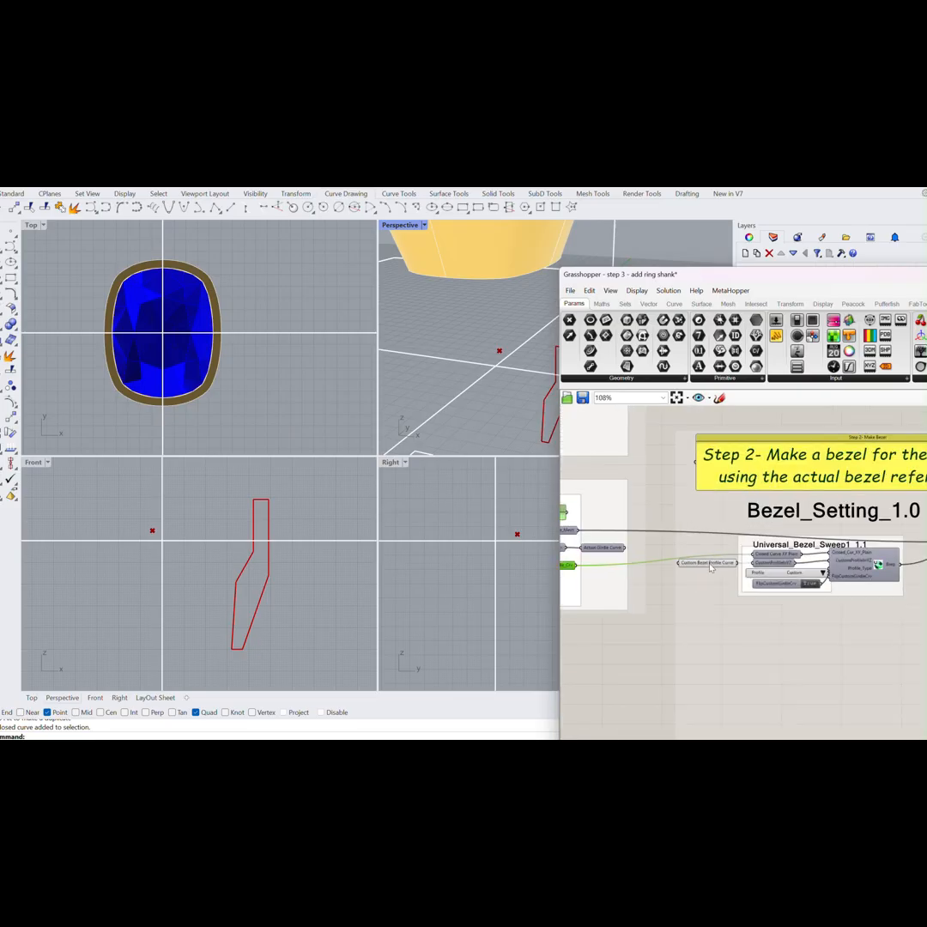
middle_click(711, 567)
left_click(741, 531)
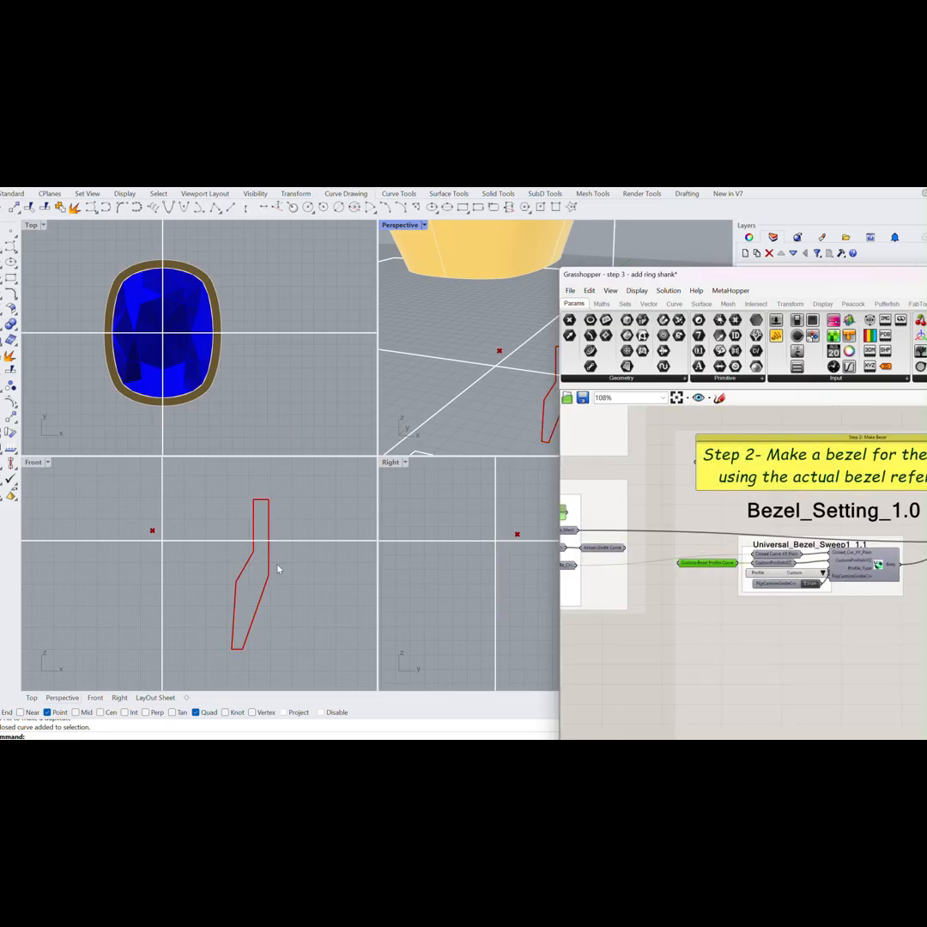
Make Shank the current Rhino layer and hide the Ring Size layer, moving the Grasshopper window clear of the layer list.
left_click_drag(602, 274, 603, 434)
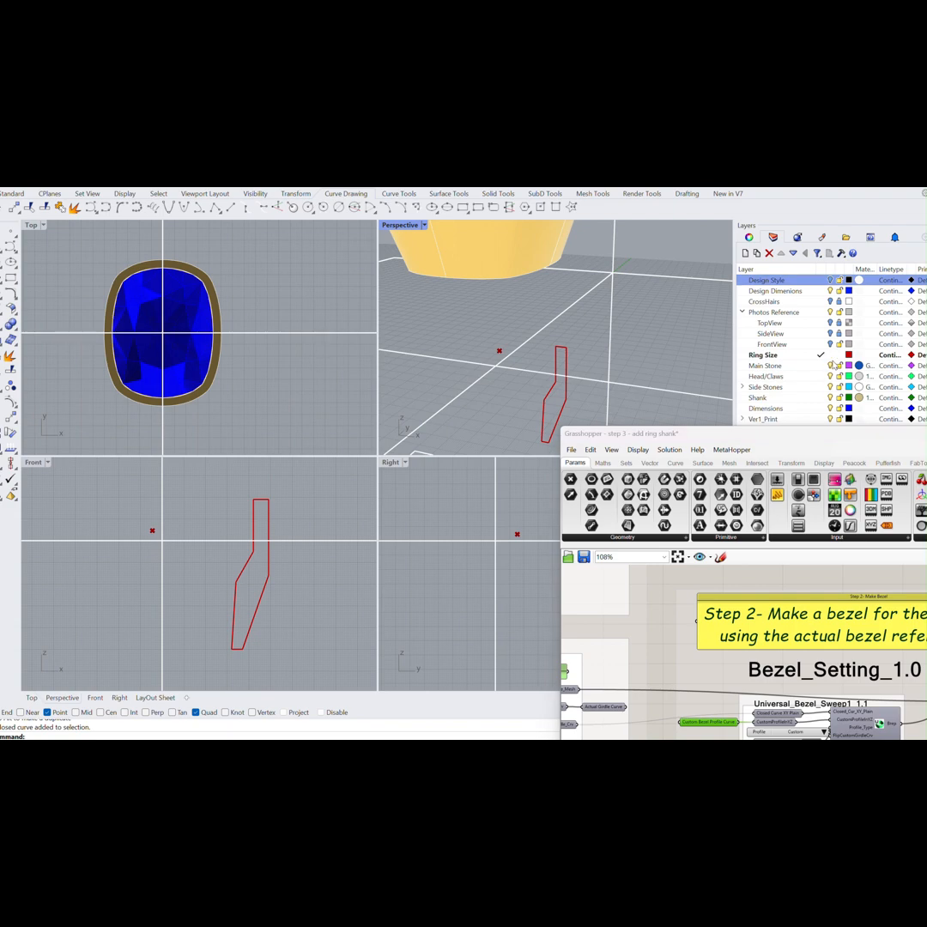
double_click(794, 400)
left_click(832, 356)
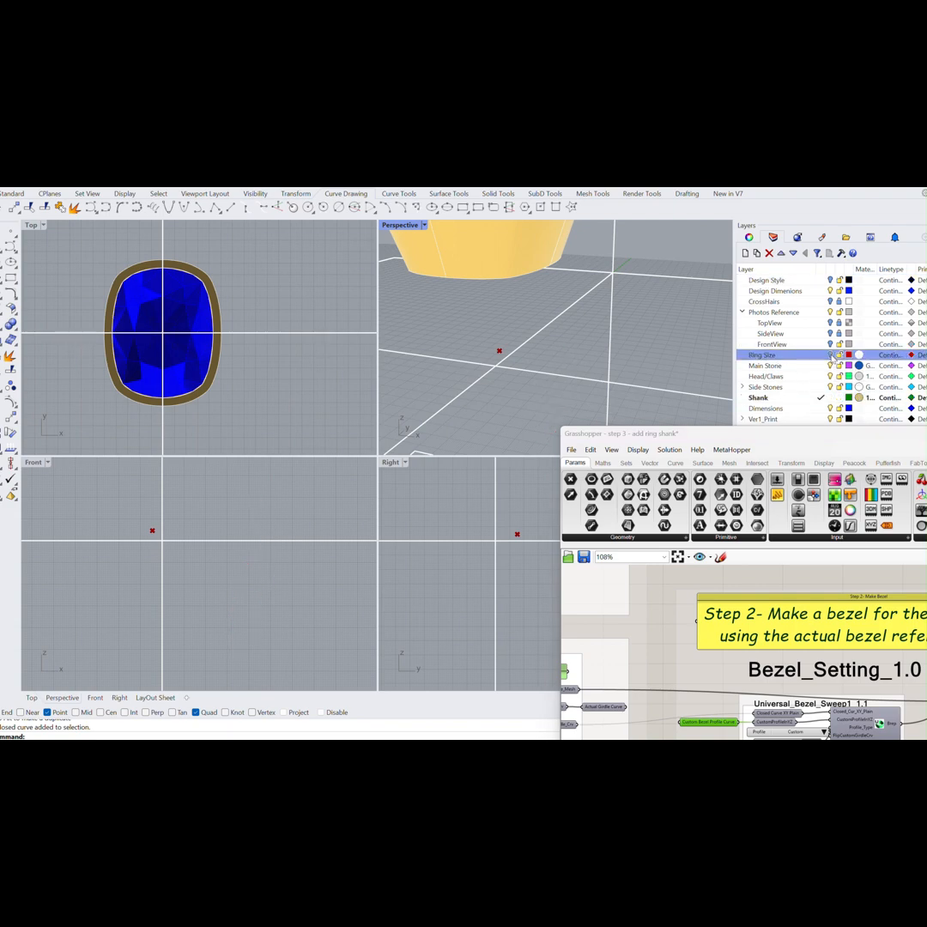
left_click_drag(732, 438, 687, 237)
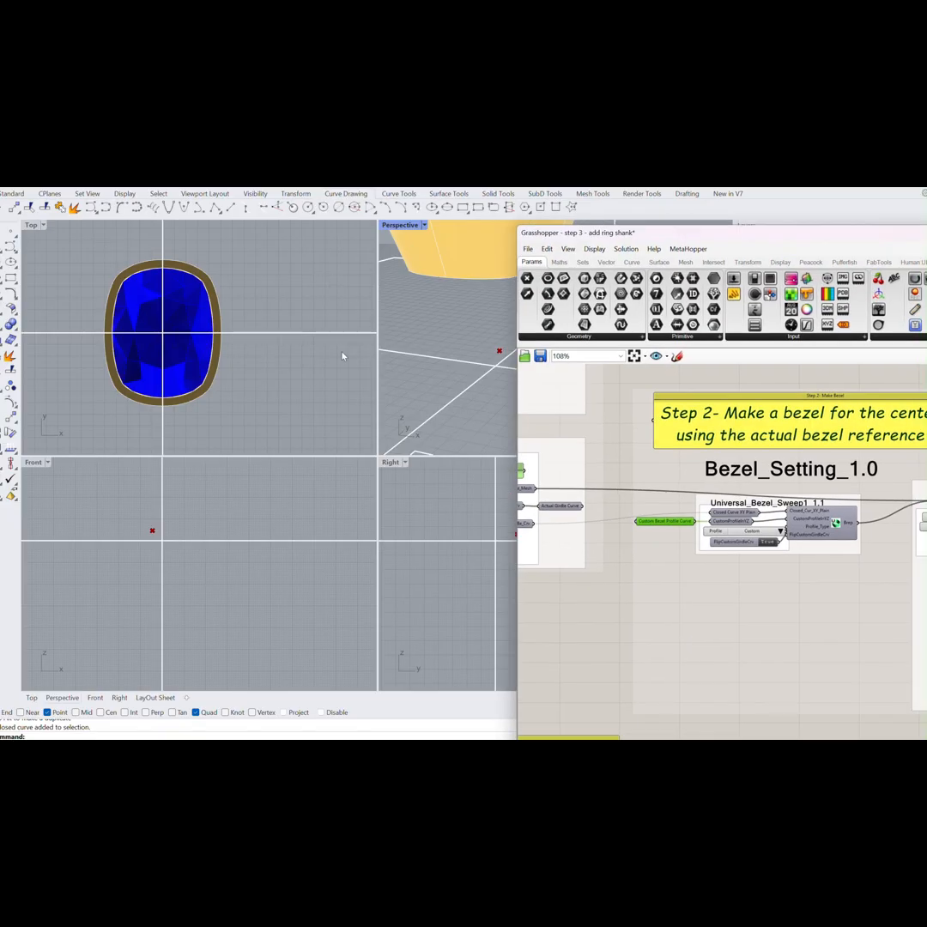
Insert the Ryan_Shank_1.0 component from the AlgoJewels shanks onto the canvas below the Bezel_Setting_1.0 group.
right_click_drag(180, 506, 224, 554)
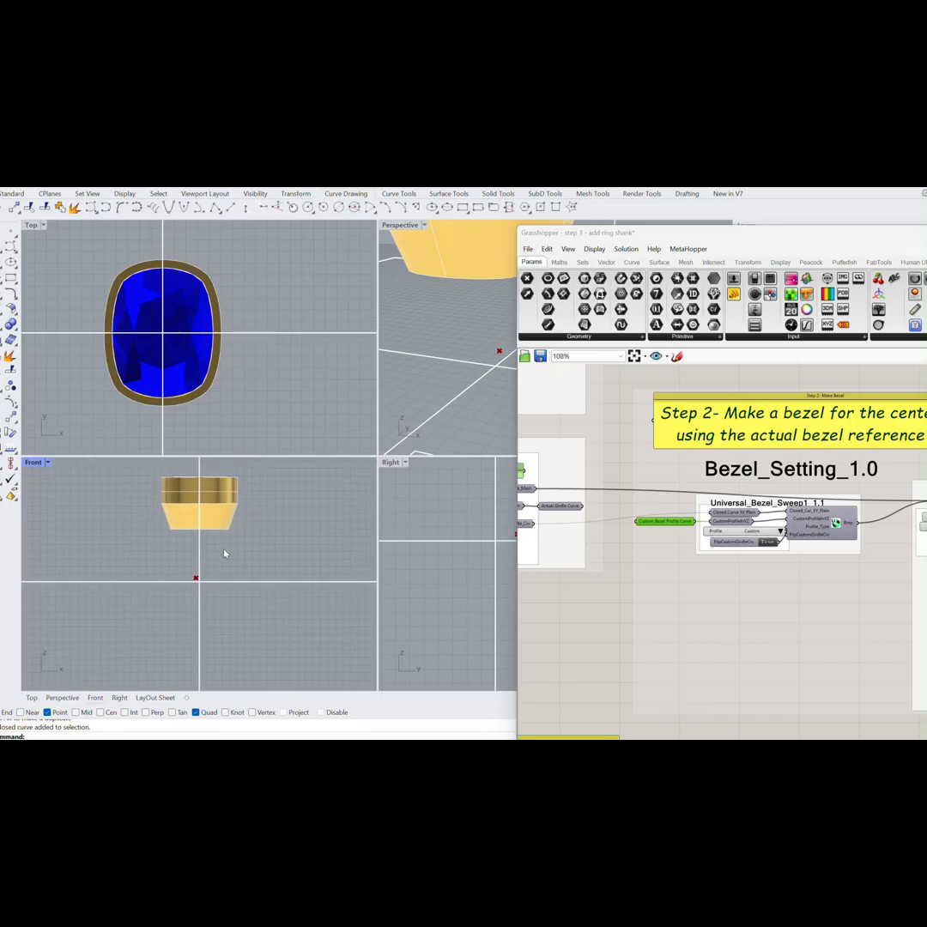
right_click_drag(309, 370, 348, 380)
scroll(655, 526, "down", 3)
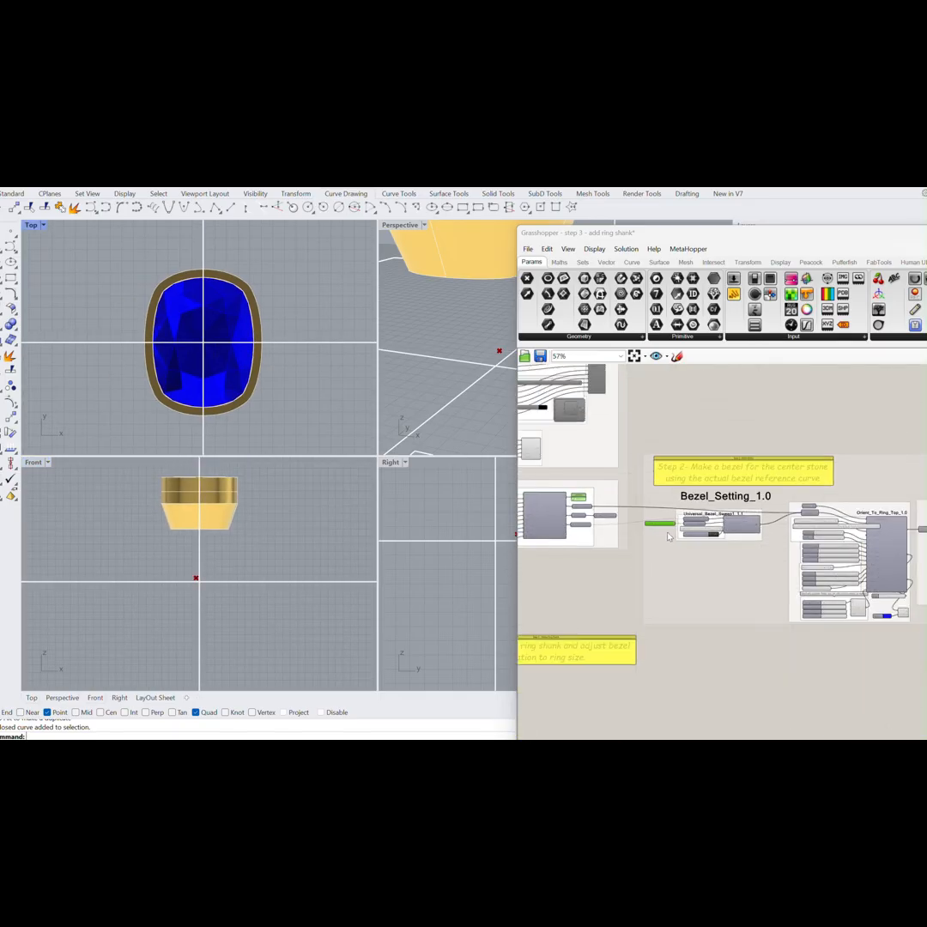
left_click_drag(673, 229, 417, 229)
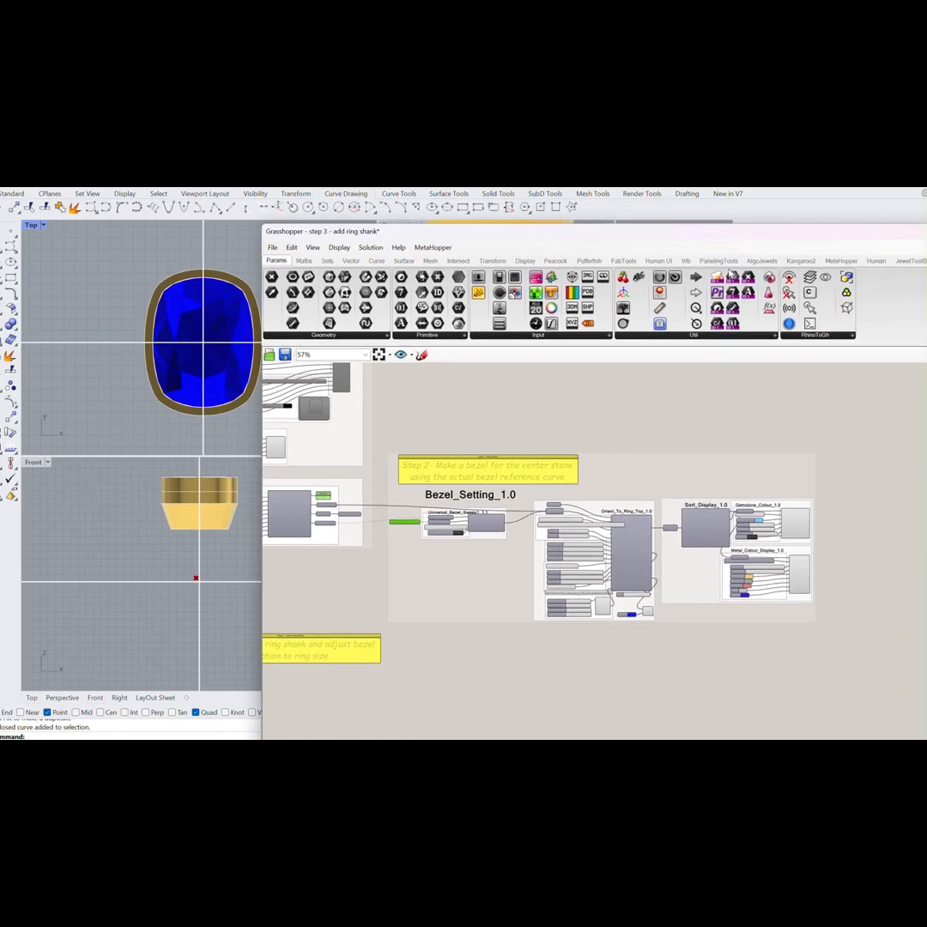
left_click(760, 261)
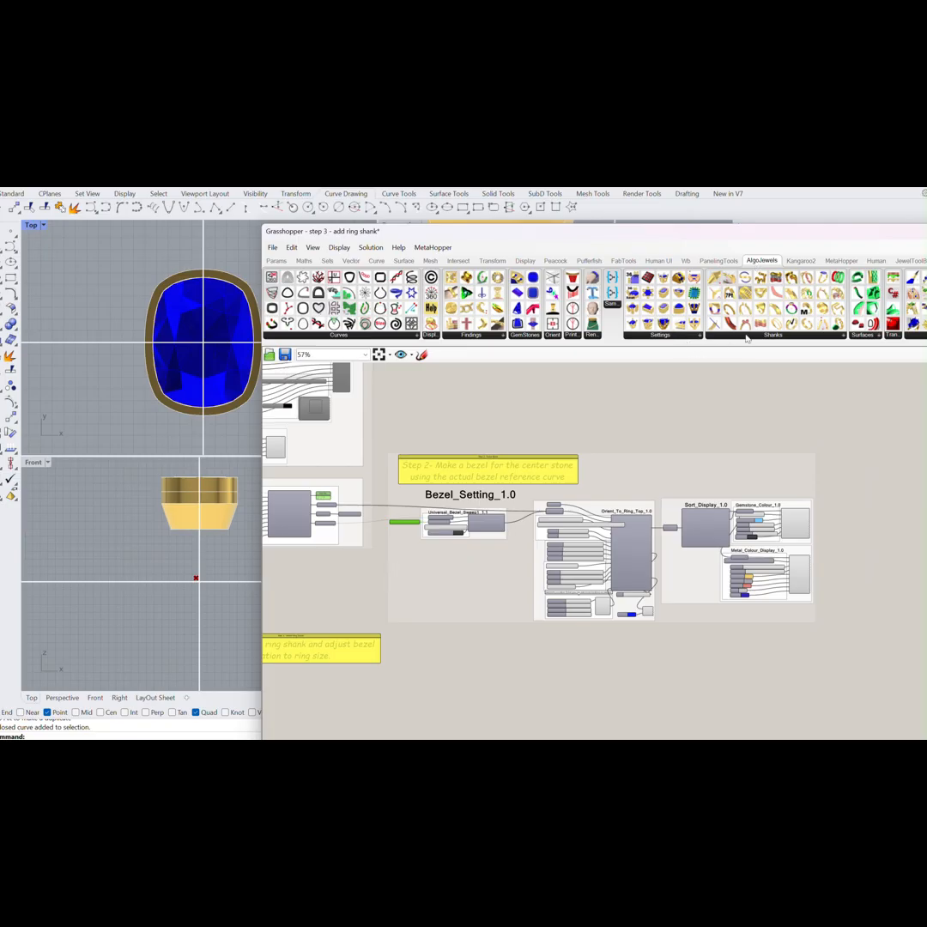
left_click(747, 336)
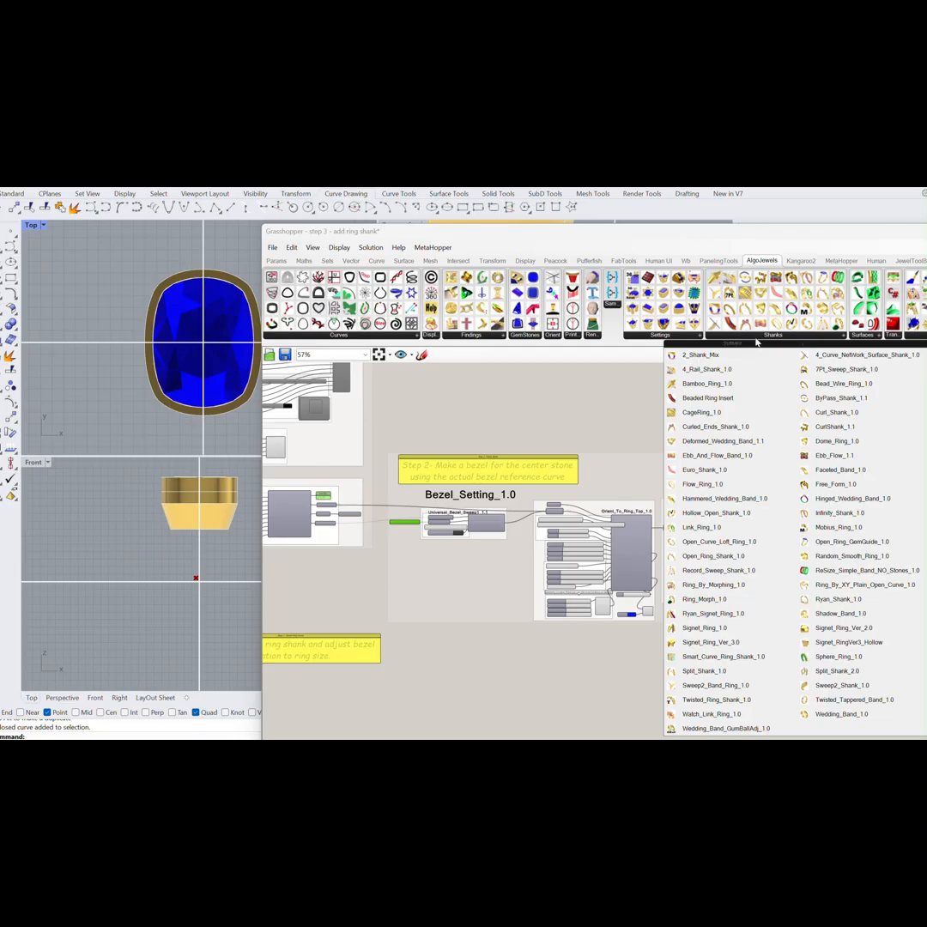
left_click(842, 604)
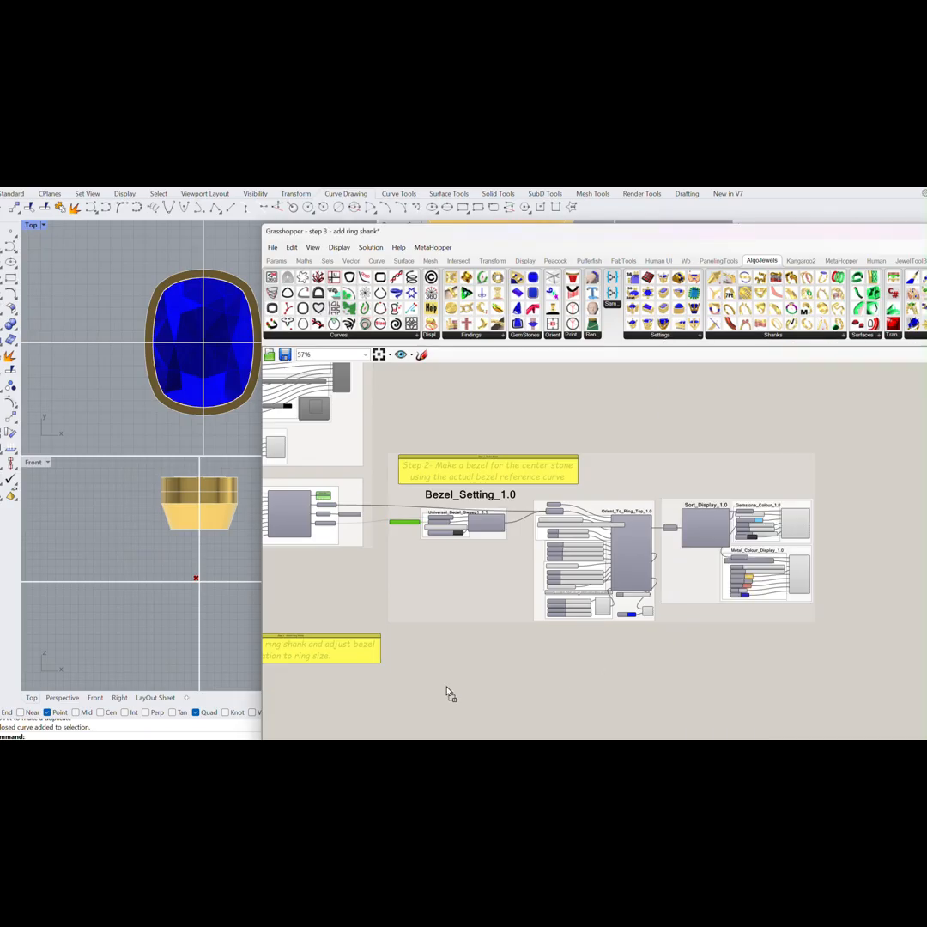
left_click(351, 687)
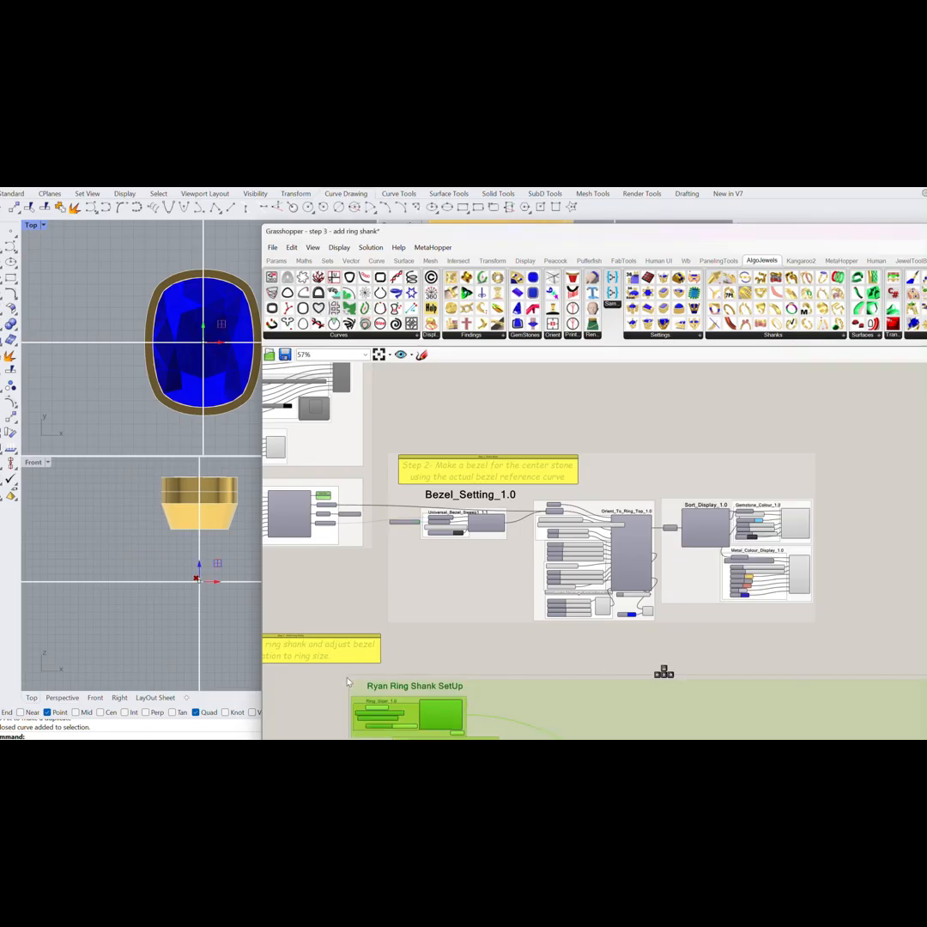
Move the Grasshopper window aside and maximize Rhino's Front viewport to view the shank and bezel.
left_click_drag(502, 242, 751, 247)
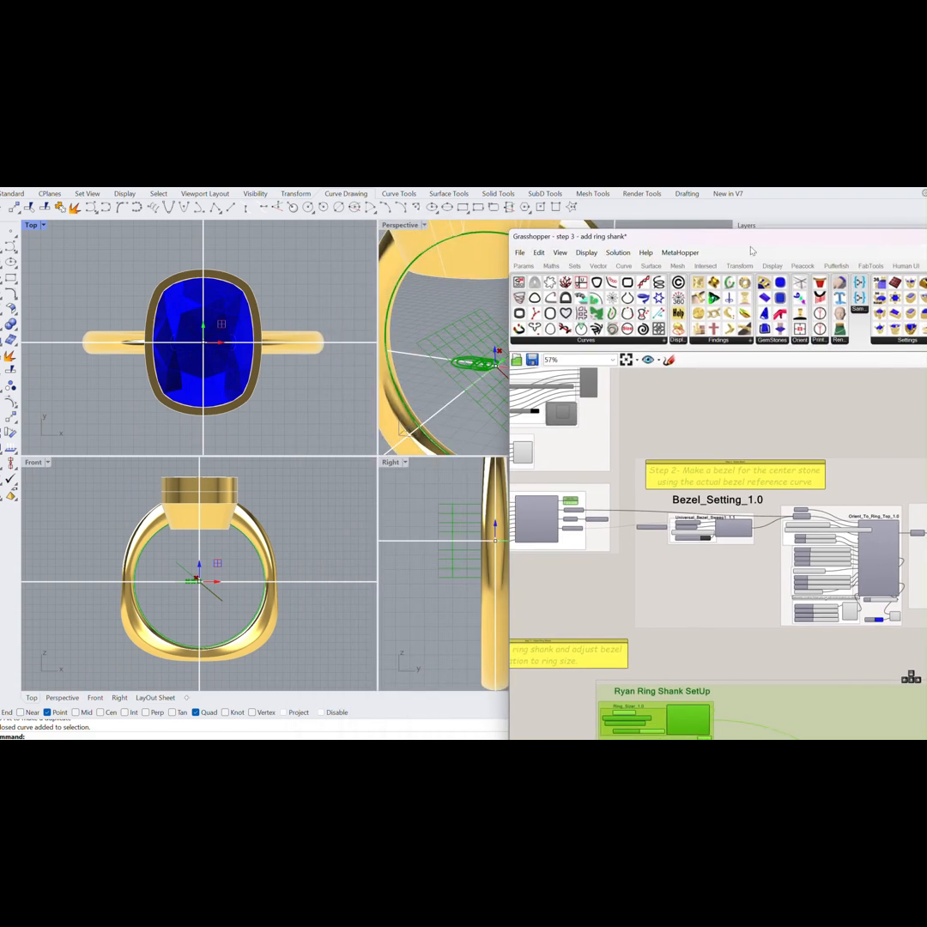
left_click(32, 467)
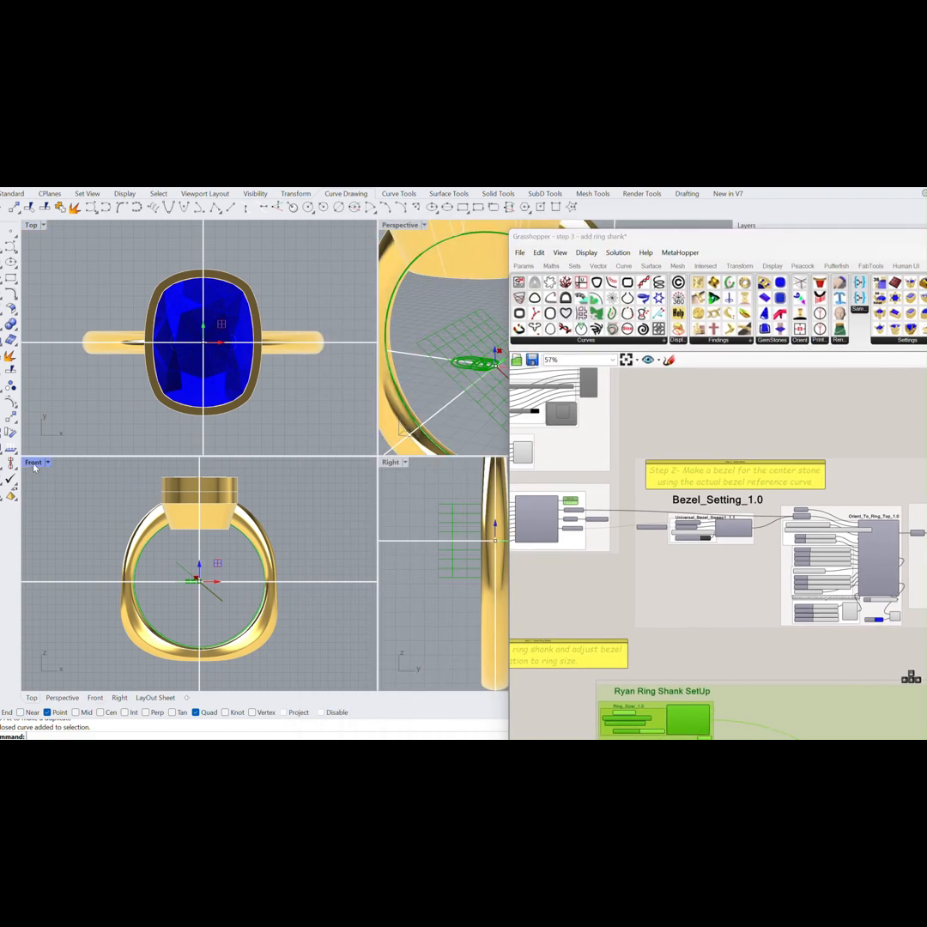
double_click(33, 464)
Shift the Ryan Ring Shank SetUp group under the Step 3 note and add the note to the group.
scroll(517, 493, "down", 3)
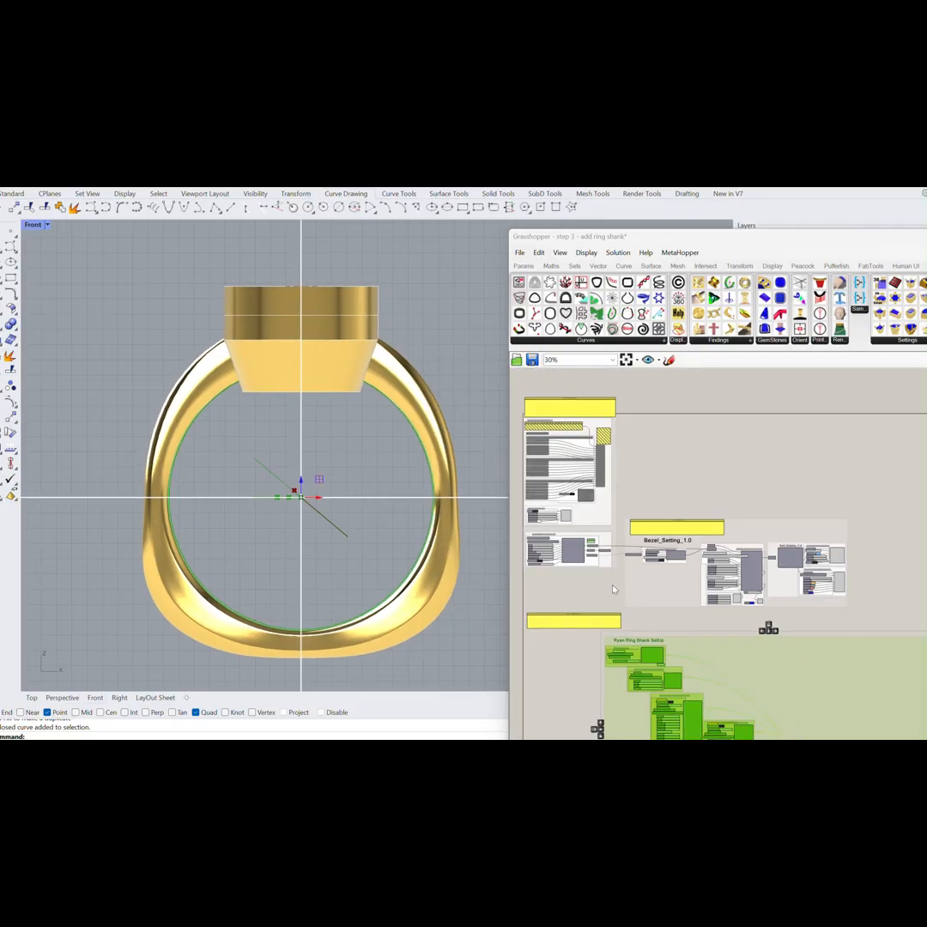
left_click_drag(795, 563, 720, 561)
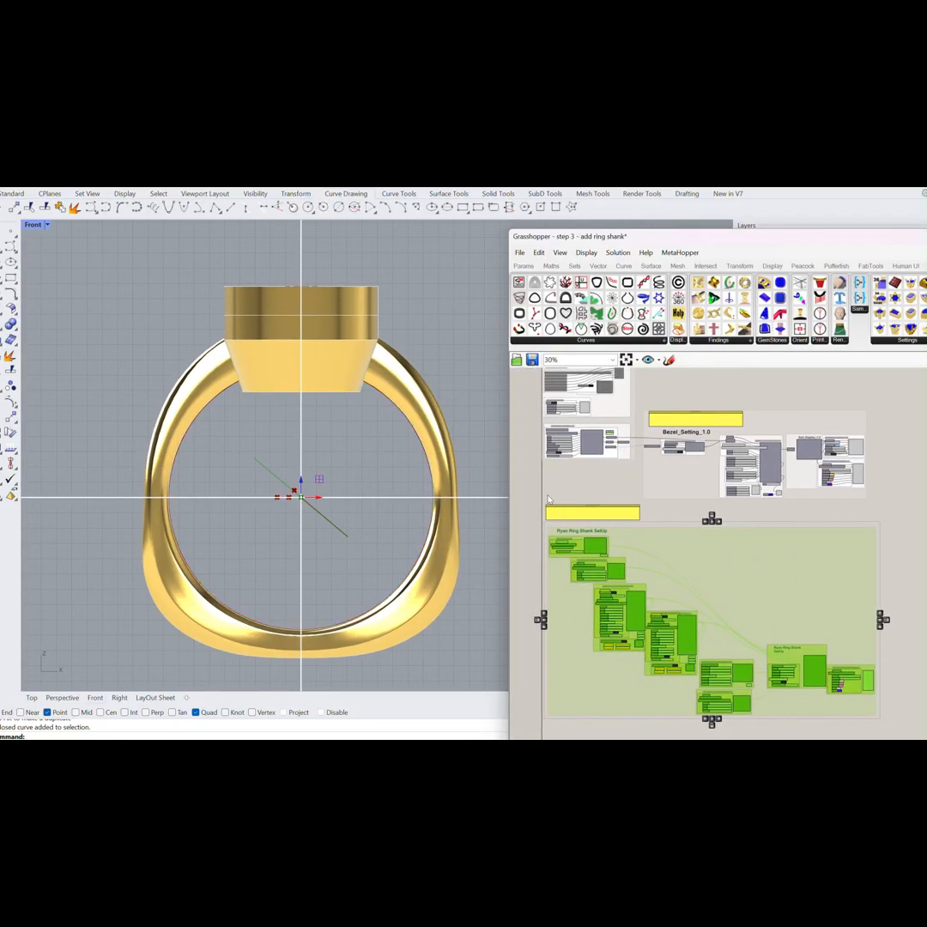
left_click(634, 514)
right_click(682, 543)
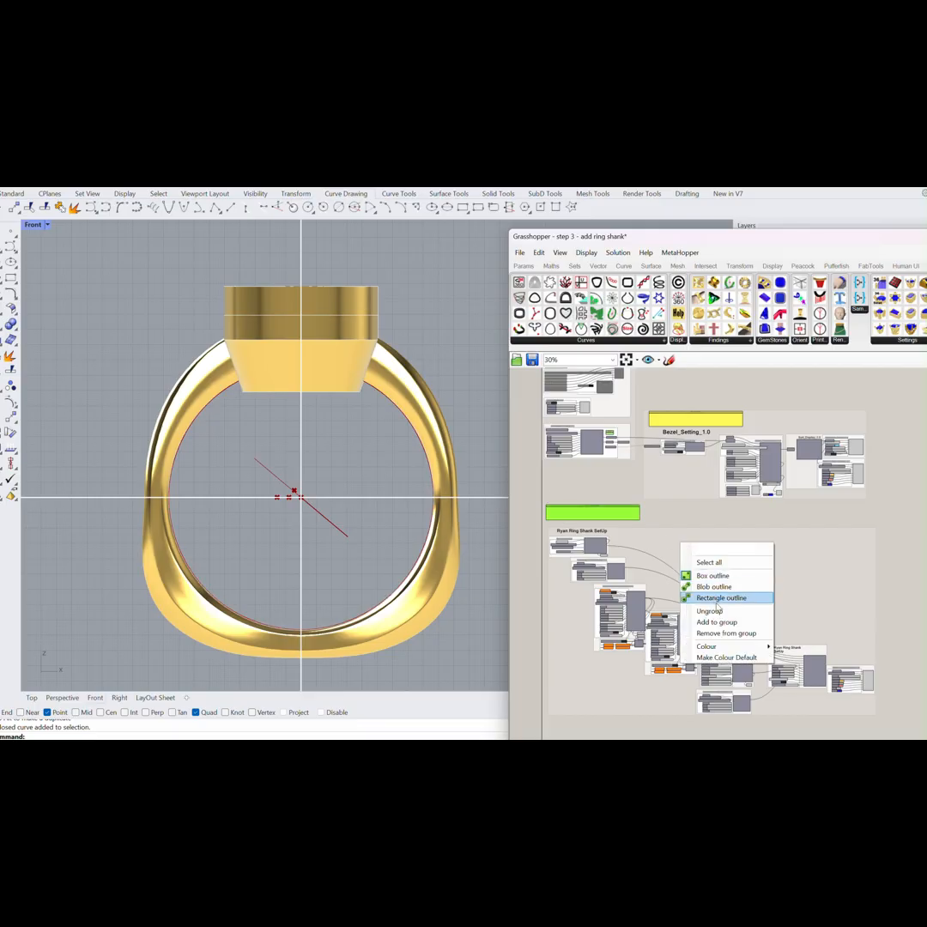
left_click(721, 634)
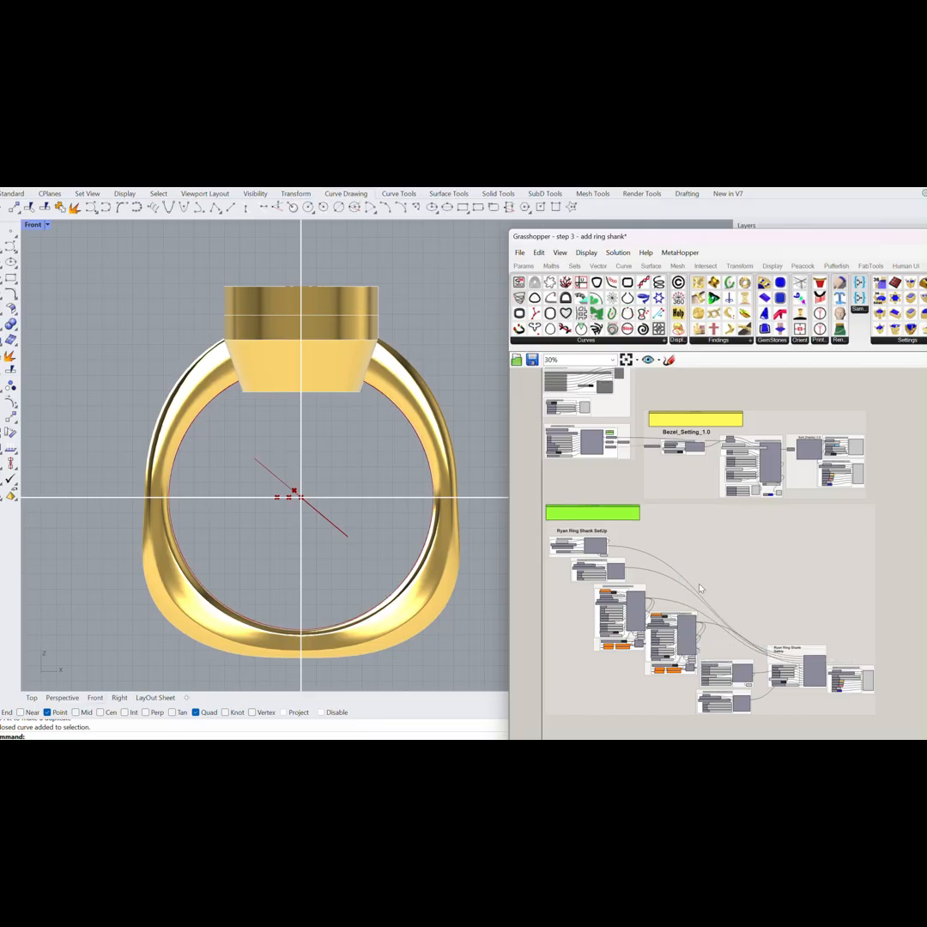
Set the CND-USA ring size in Ring_Sizer_1.0 to 9.5.
scroll(691, 446, "up", 5)
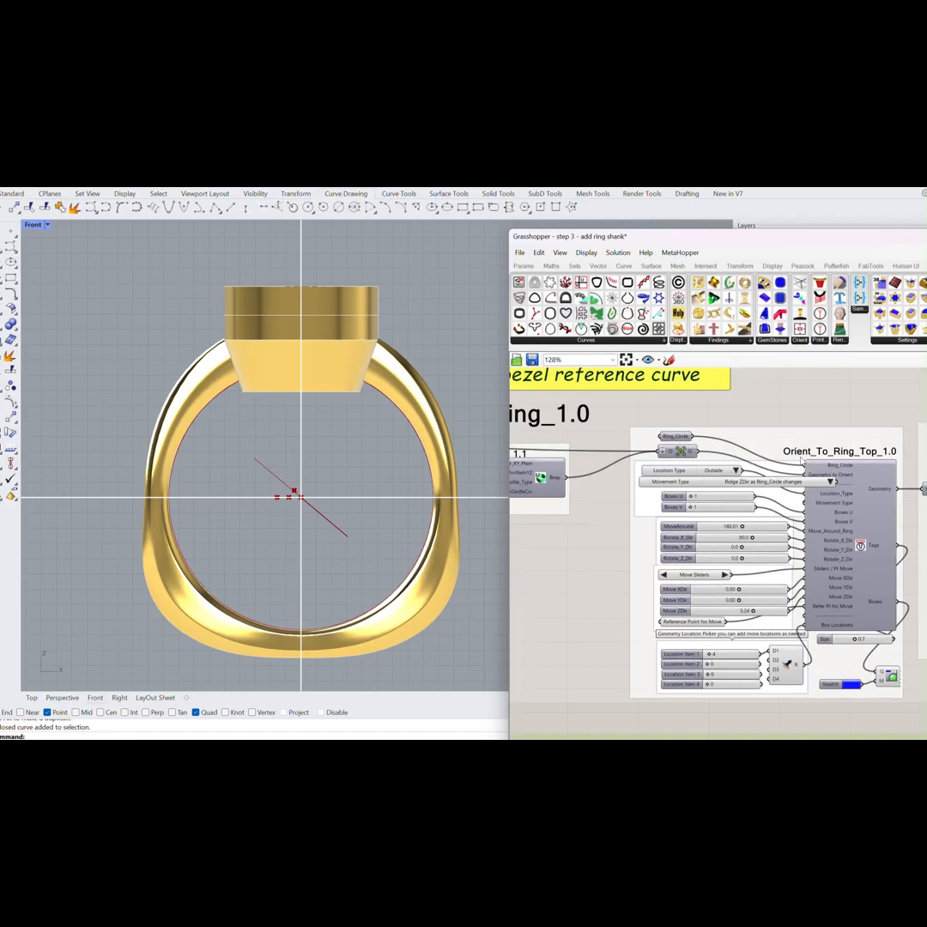
mouse_move(672, 439)
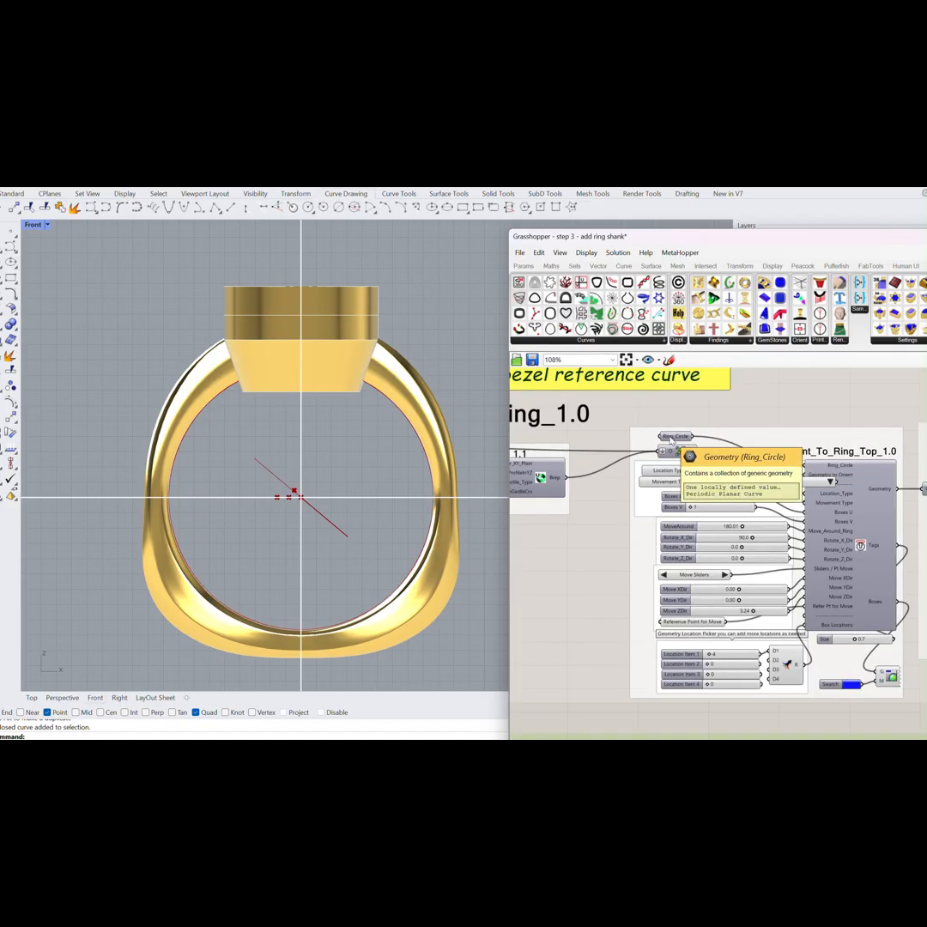
scroll(672, 440, "down", 3)
scroll(698, 456, "up", 4)
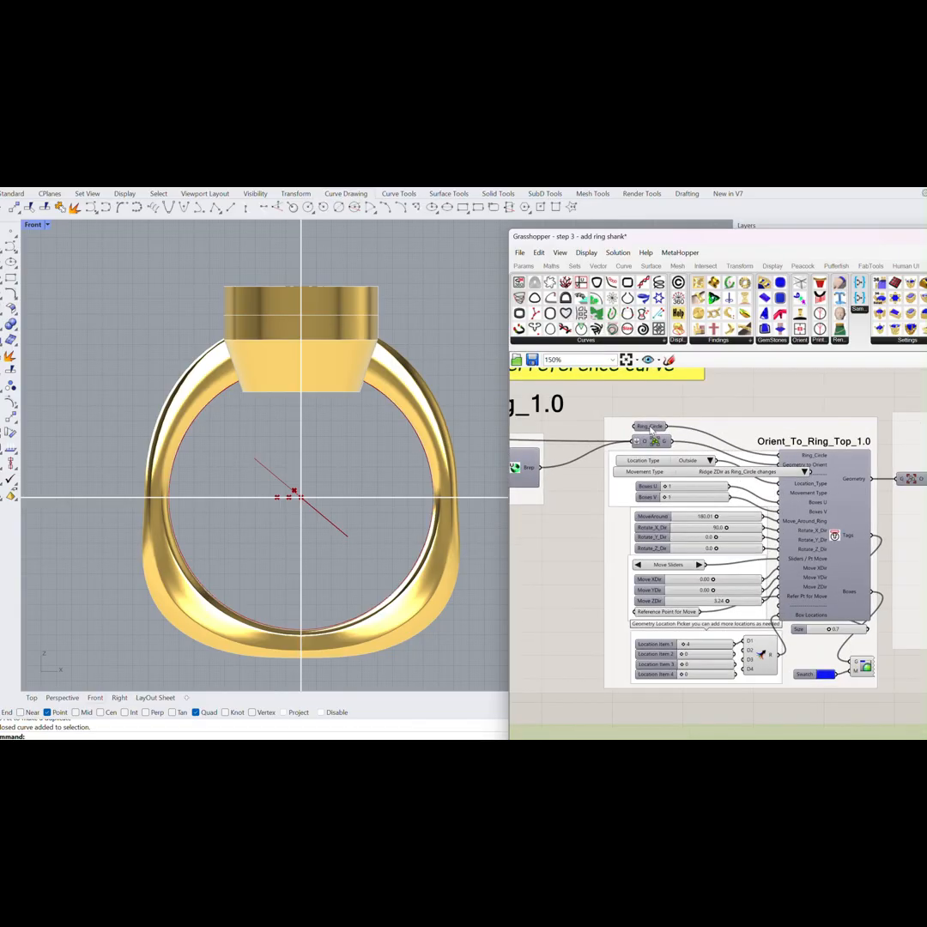
left_click_drag(658, 238, 636, 205)
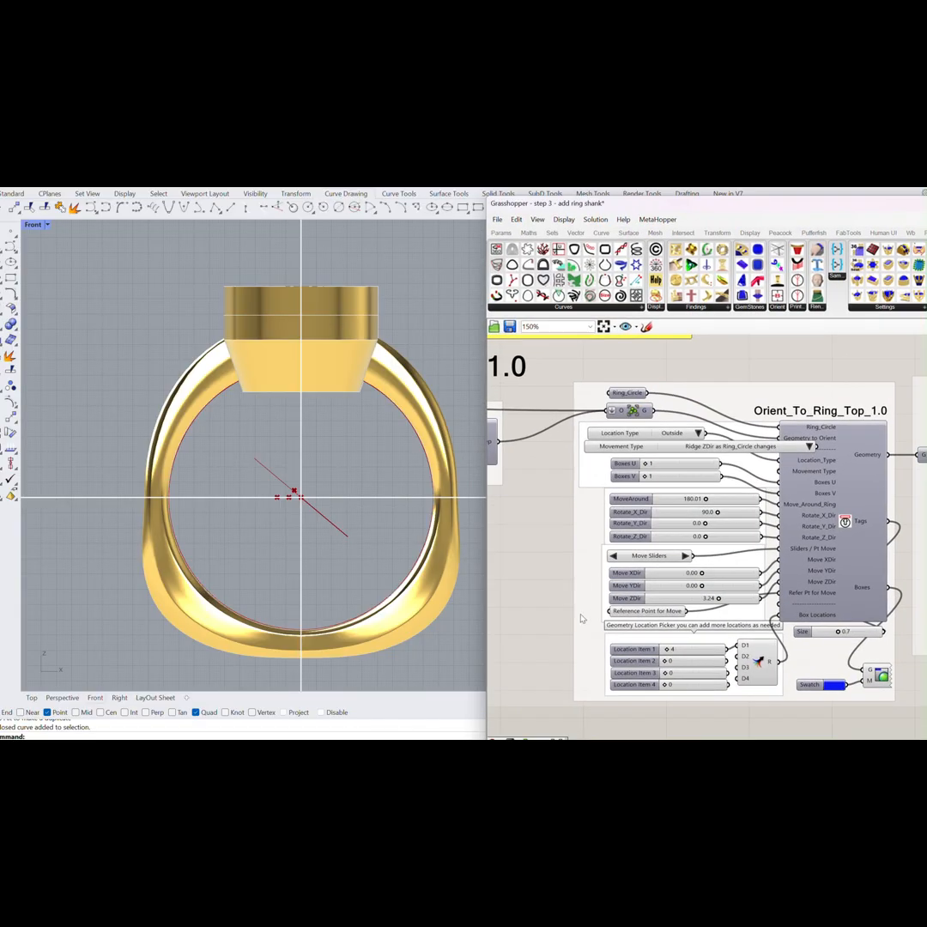
scroll(704, 579, "down", 5)
scroll(673, 557, "up", 4)
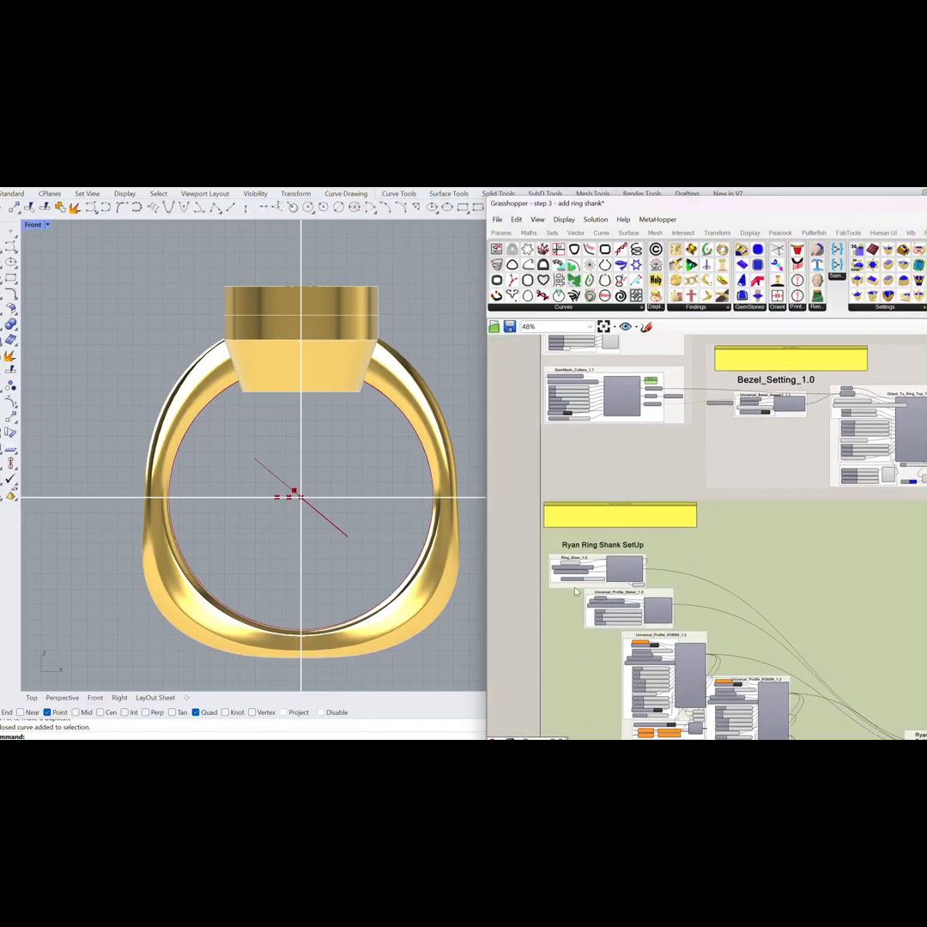
left_click(672, 557)
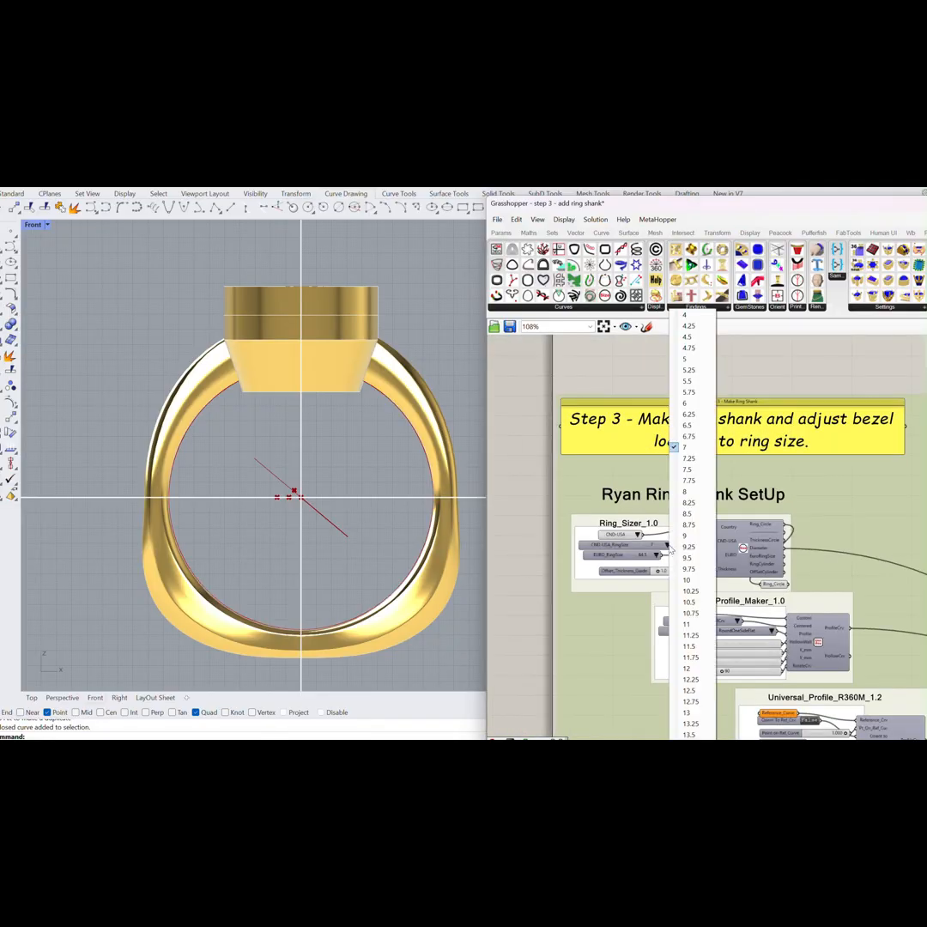
left_click(692, 560)
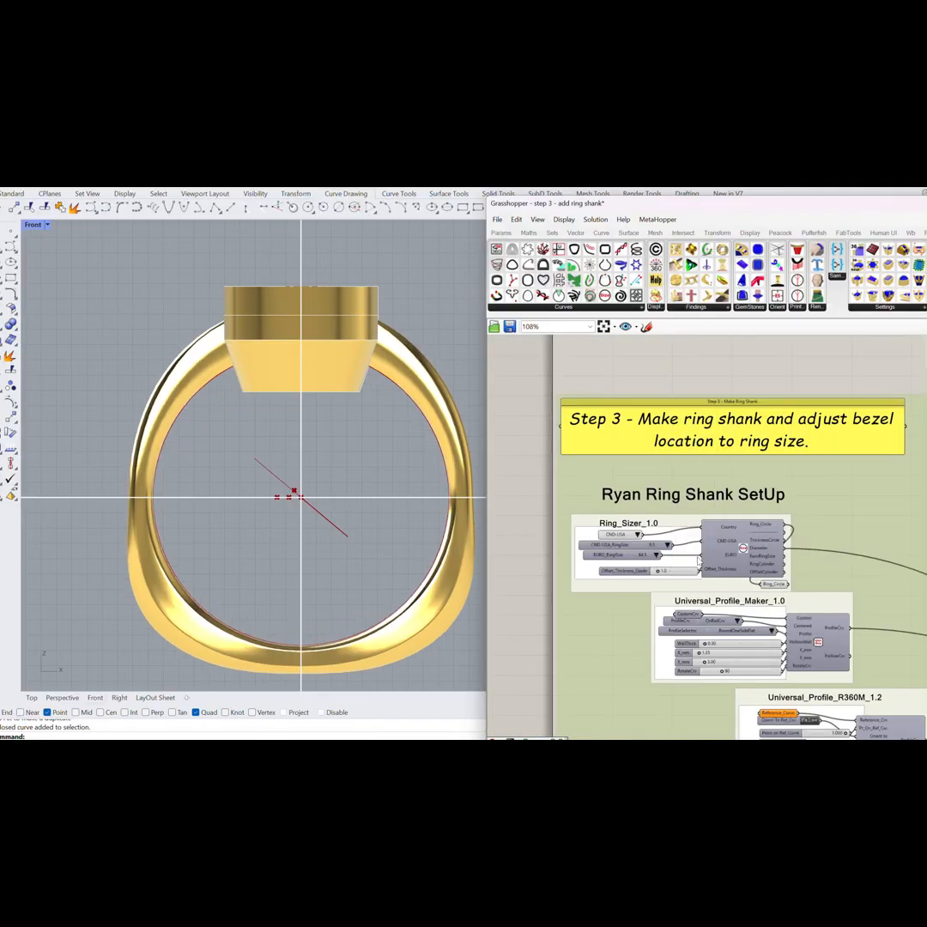
Connect the ring sizer's Ring_Circle parameter to the Ring_Circle parameter feeding Orient_To_Ring_Top_1.0.
right_click_drag(784, 584, 613, 645)
left_click(612, 643)
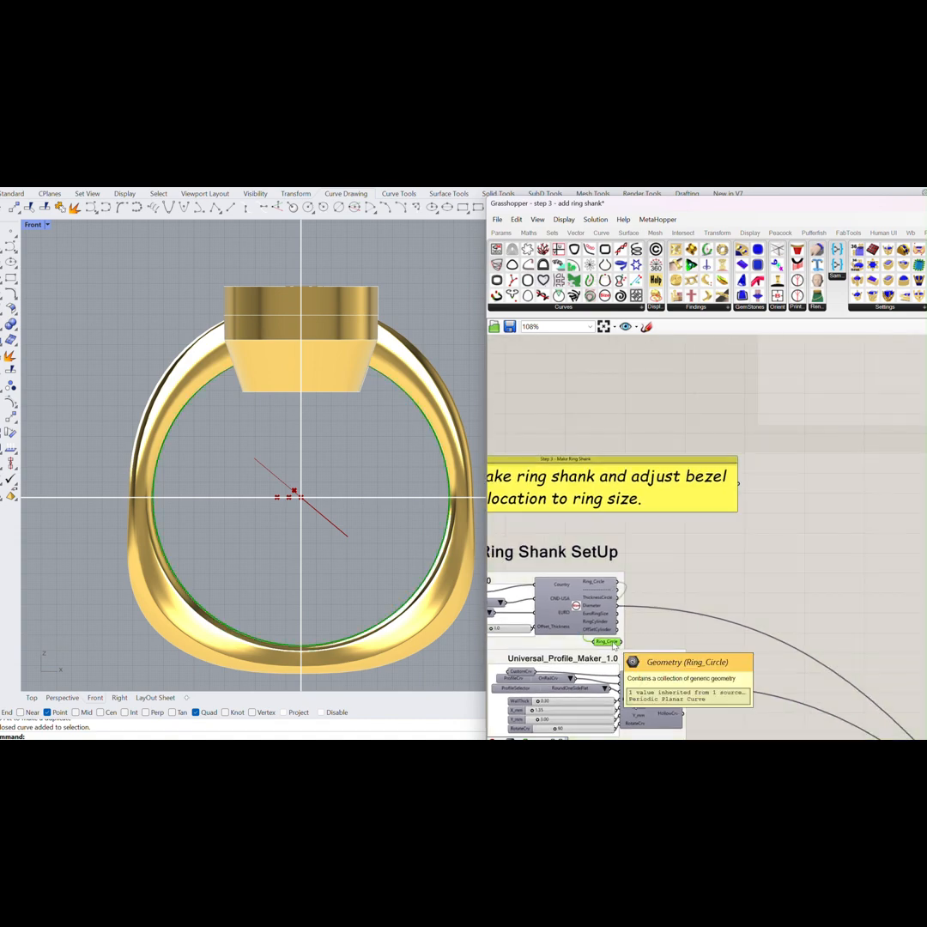
left_click_drag(627, 648, 848, 464)
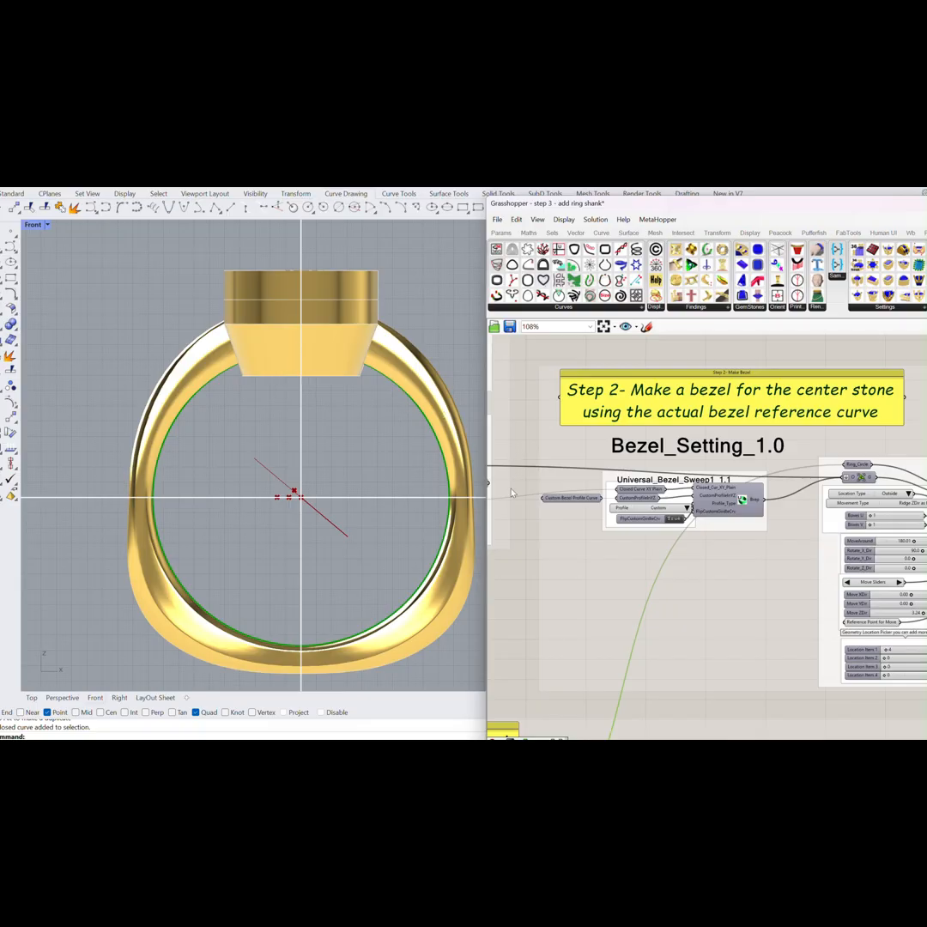
Raise the bezel on the shank by setting Move ZDir of Orient_To_Ring_Top_1.0 to 4.22.
scroll(722, 581, "down", 2)
right_click_drag(755, 583, 654, 559)
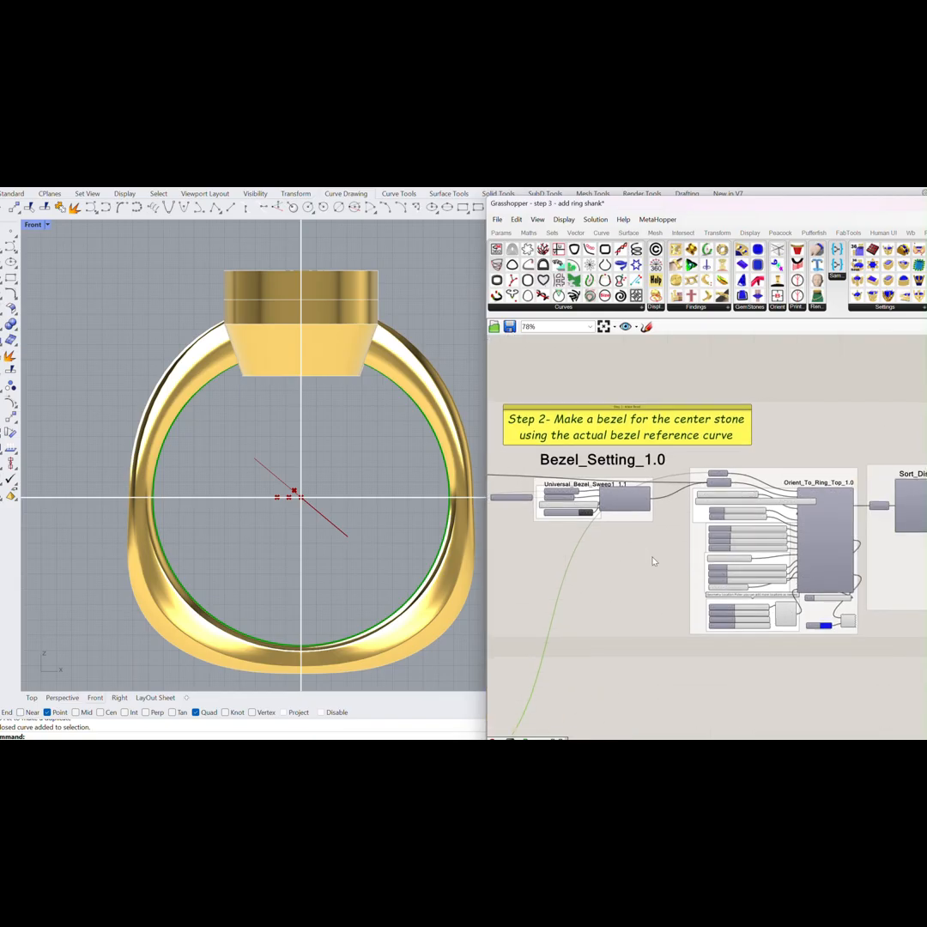
scroll(738, 545, "up", 3)
scroll(776, 574, "up", 4)
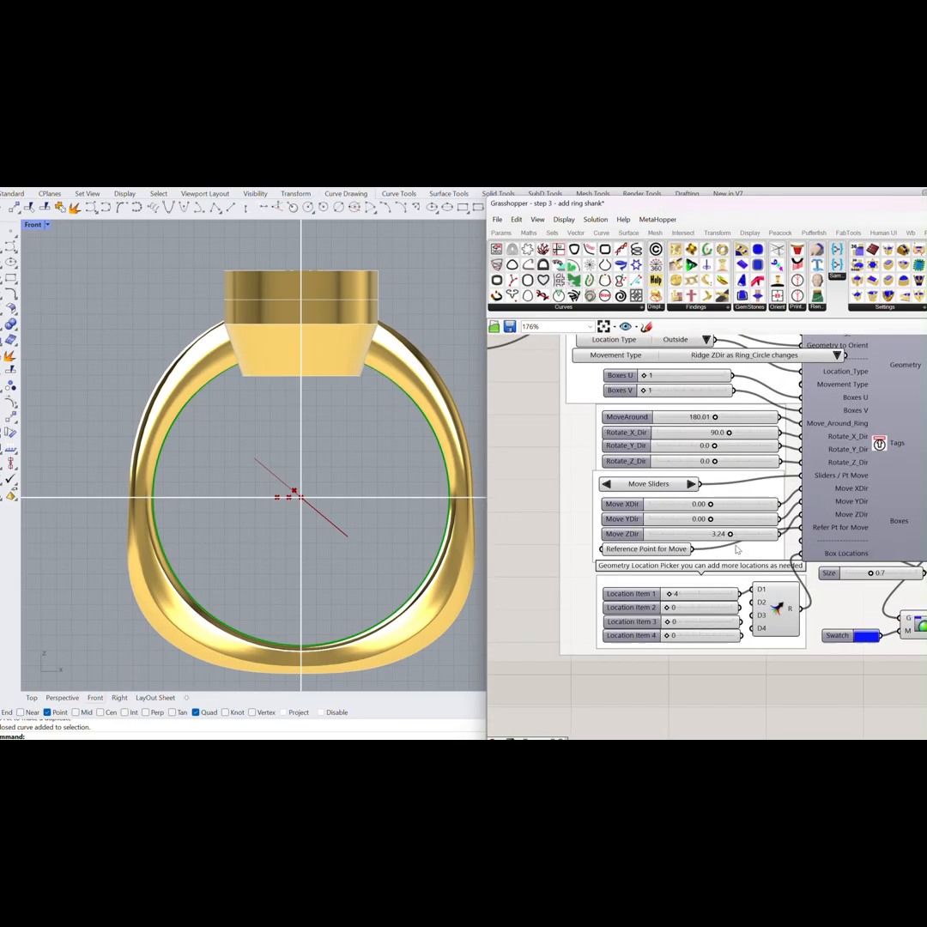
scroll(744, 651, "down", 3)
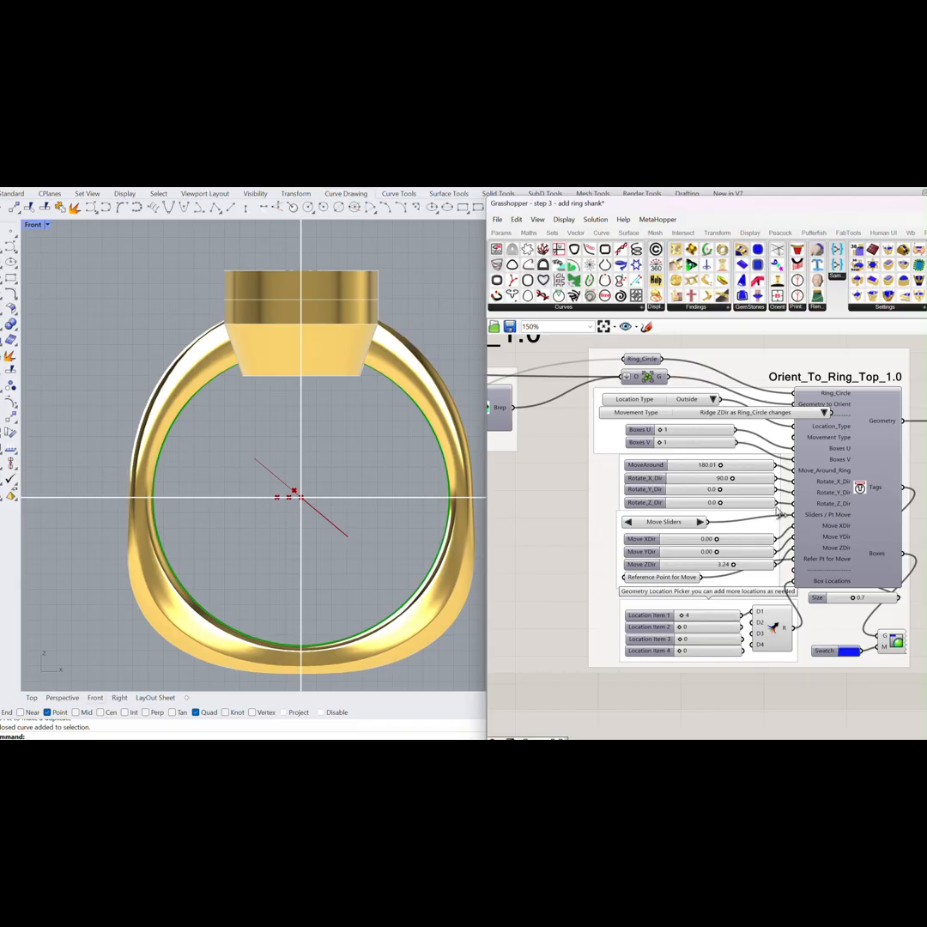
scroll(734, 566, "up", 2)
left_click_drag(734, 567, 742, 568)
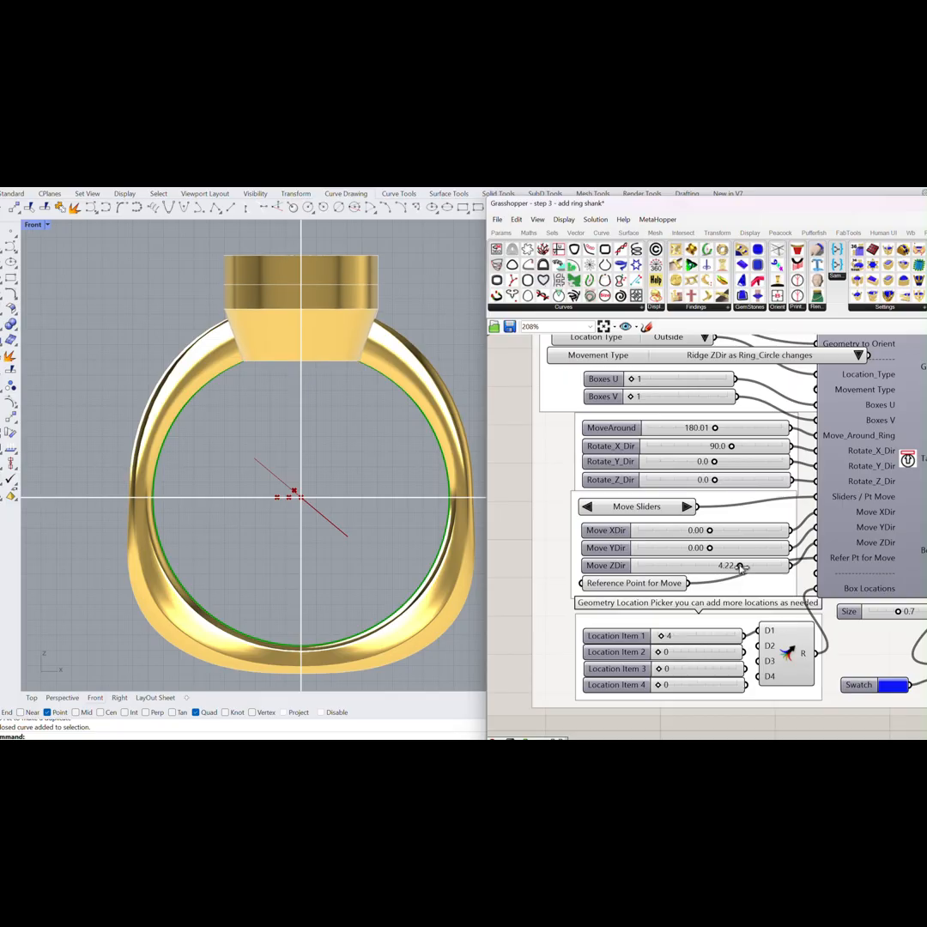
Maximize the Perspective viewport and examine from below how the bezel base meets the finger hole.
double_click(38, 226)
double_click(396, 228)
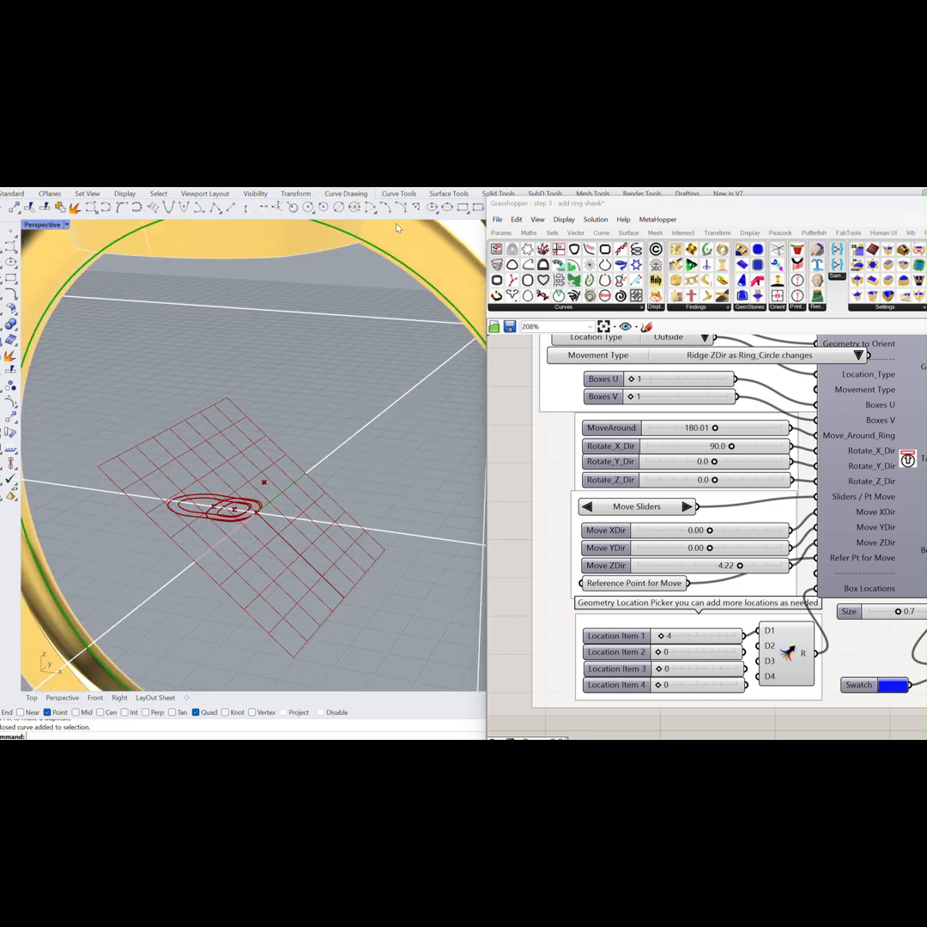
scroll(380, 330, "down", 6)
right_click_drag(381, 329, 431, 276)
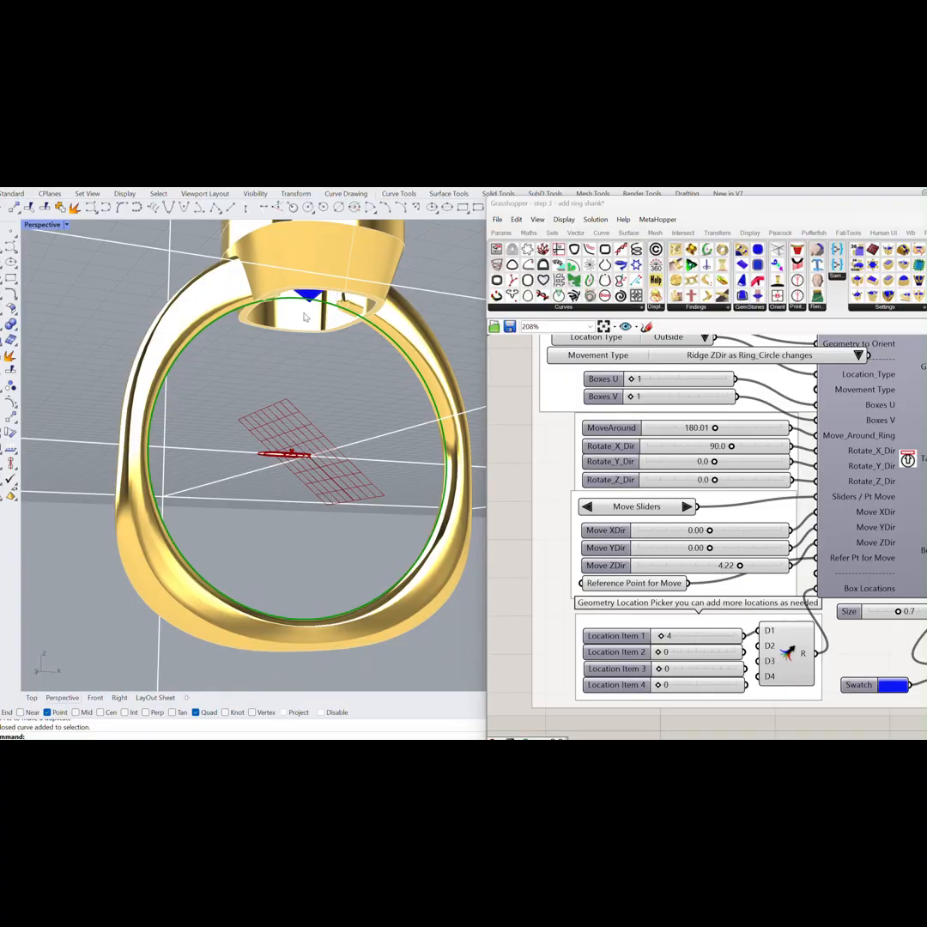
Shorten the shank ends inside the bezel by setting Open Top of Ring in the Ryan Ring Shank SetUp to 23.74.
scroll(352, 292, "up", 8)
scroll(351, 291, "up", 8)
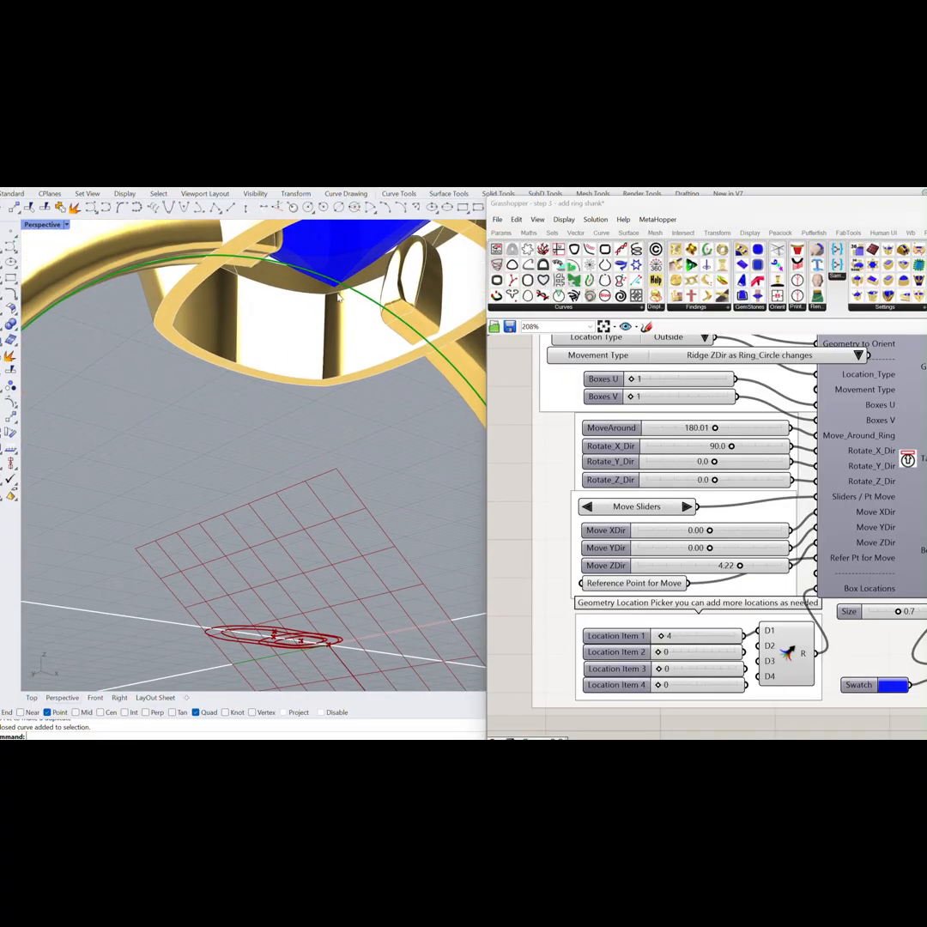
mouse_move(310, 301)
right_mouse_down()
mouse_move(304, 313)
mouse_move(305, 294)
mouse_move(306, 304)
right_mouse_up()
scroll(618, 505, "down", 6)
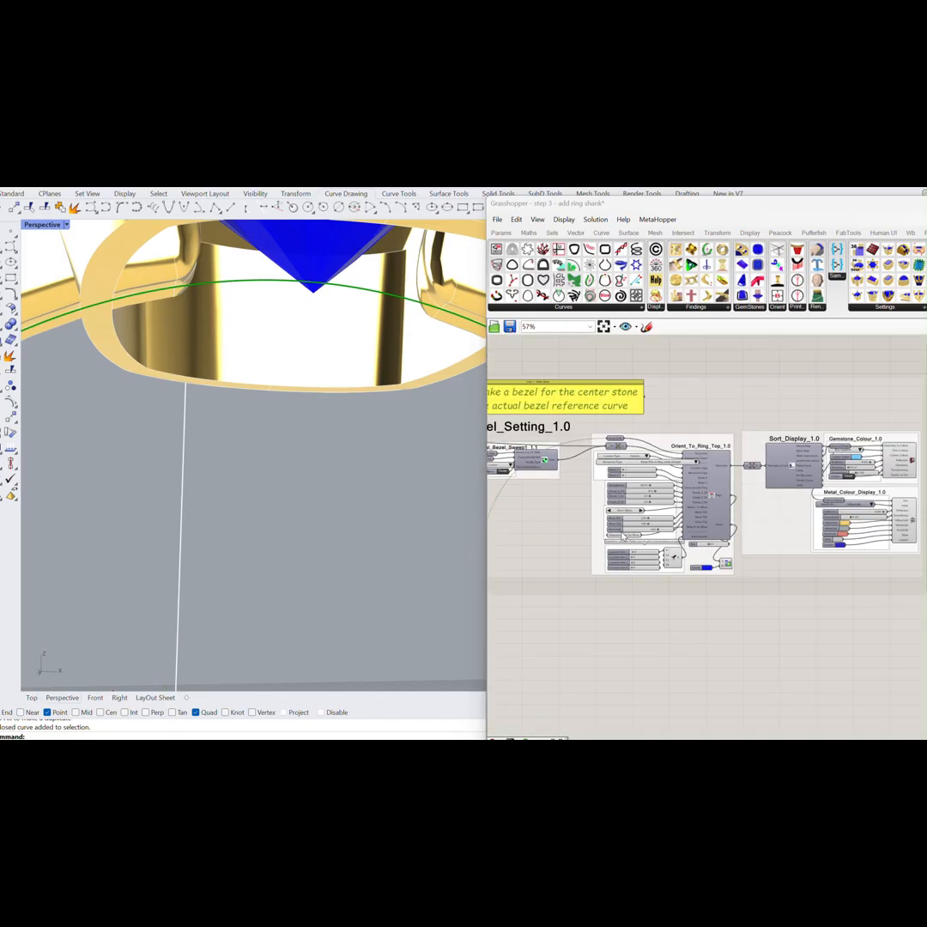
scroll(700, 569, "up", 7)
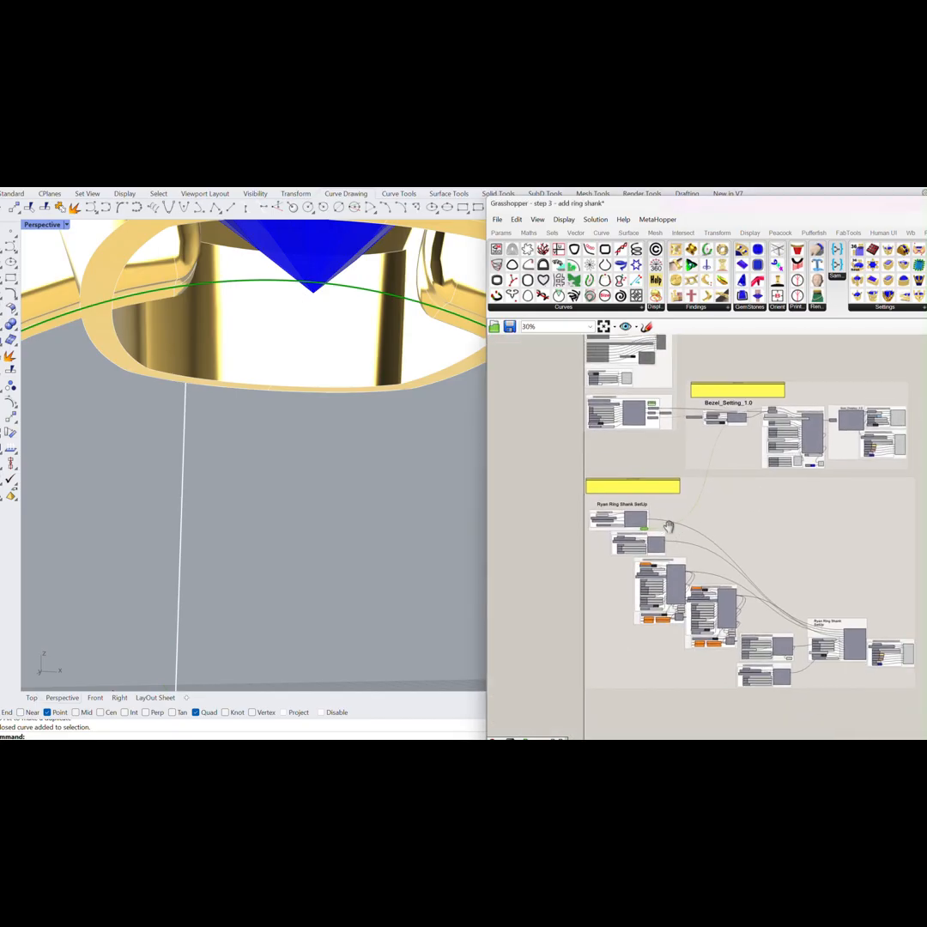
scroll(636, 549, "up", 3)
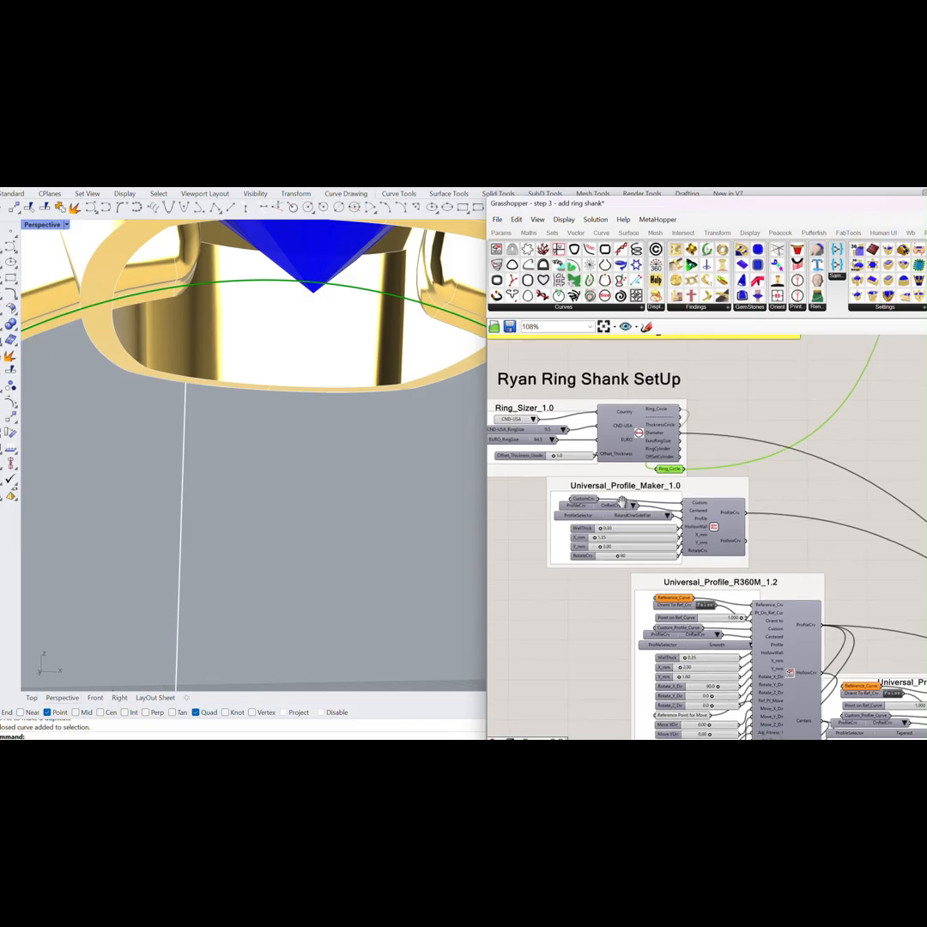
right_click_drag(669, 525, 688, 497)
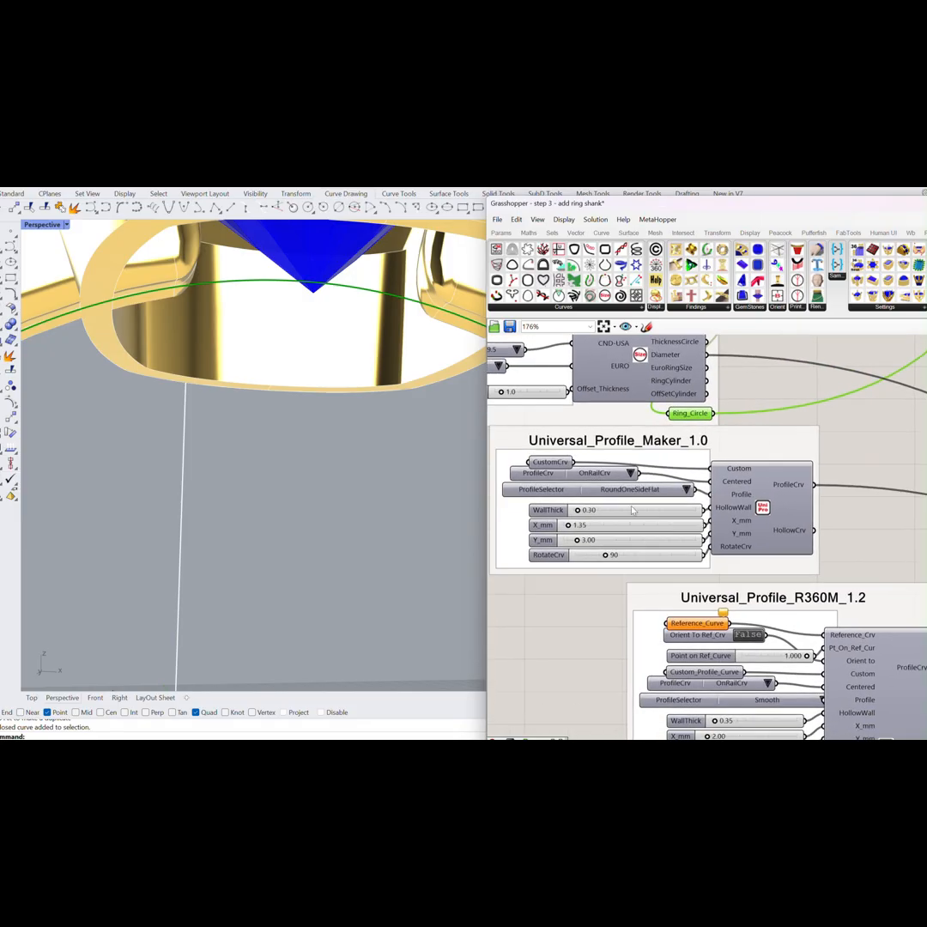
scroll(609, 517, "down", 6)
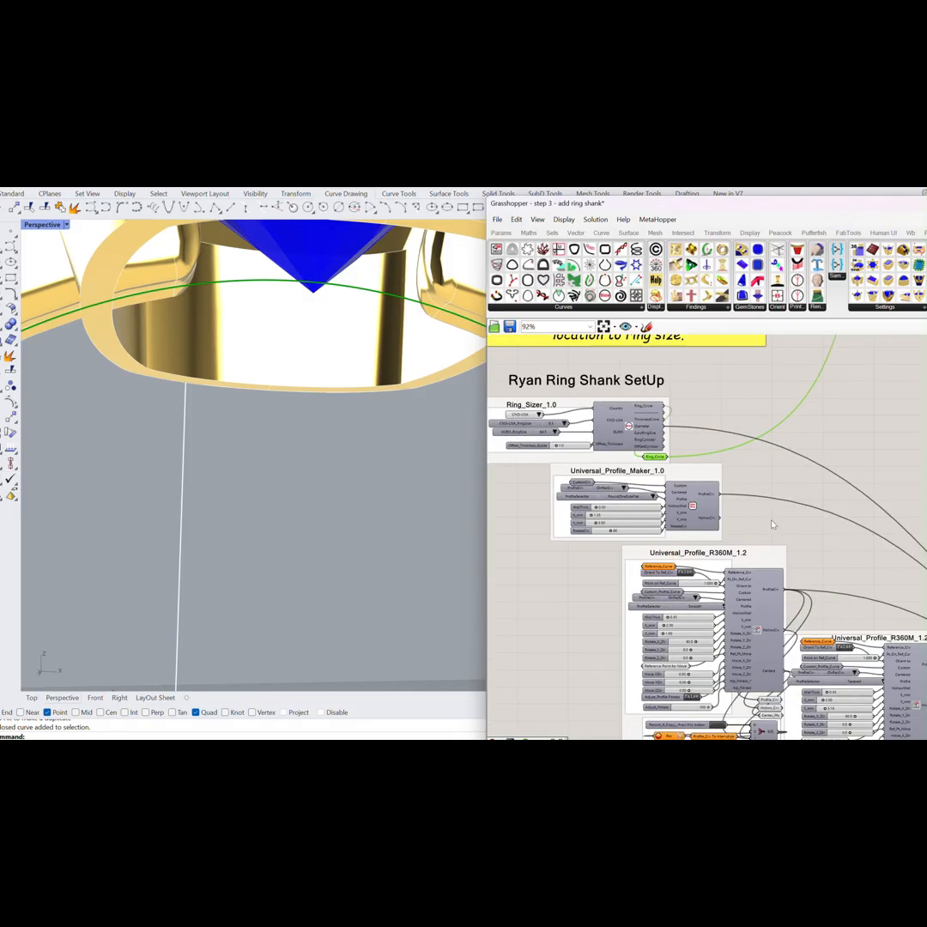
right_click_drag(773, 563, 702, 525)
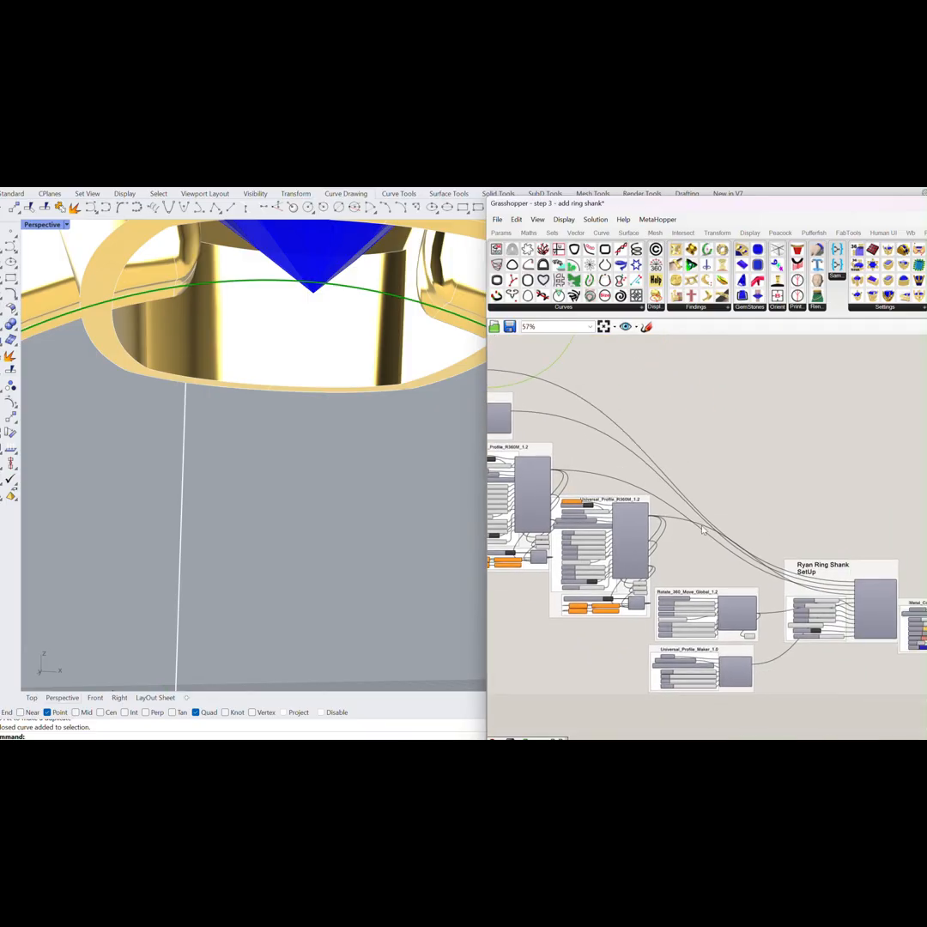
scroll(792, 585, "up", 7)
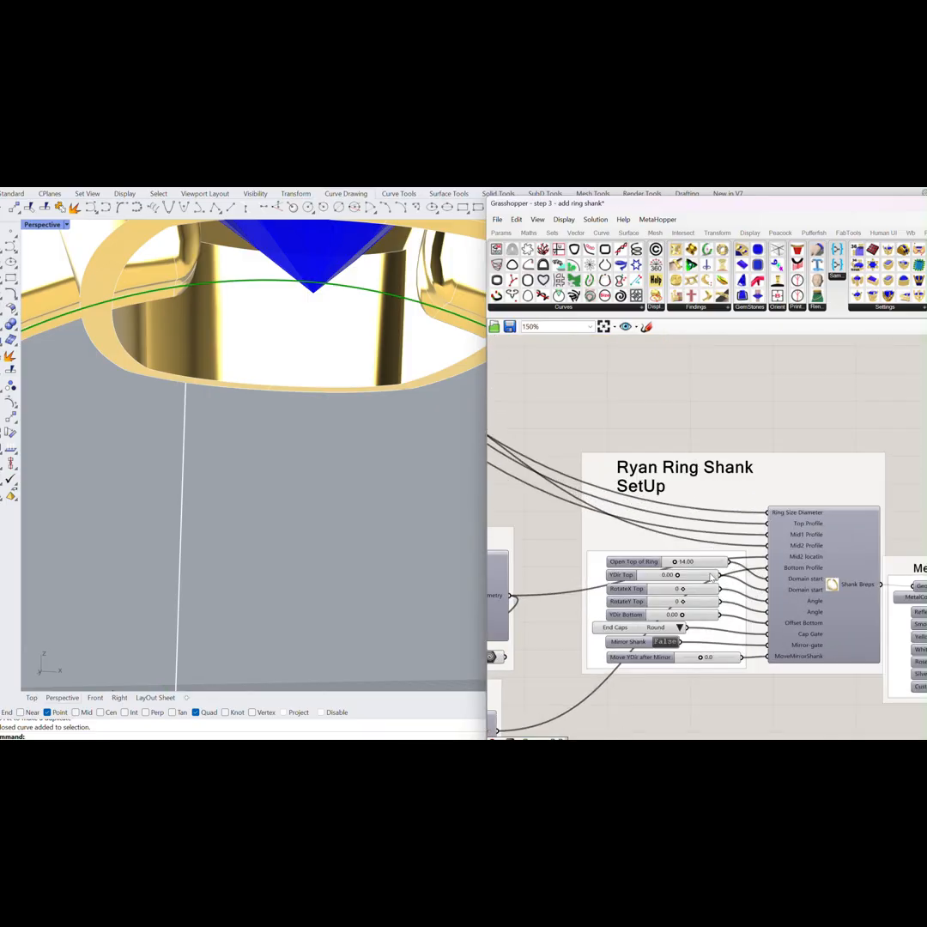
scroll(686, 571, "up", 2)
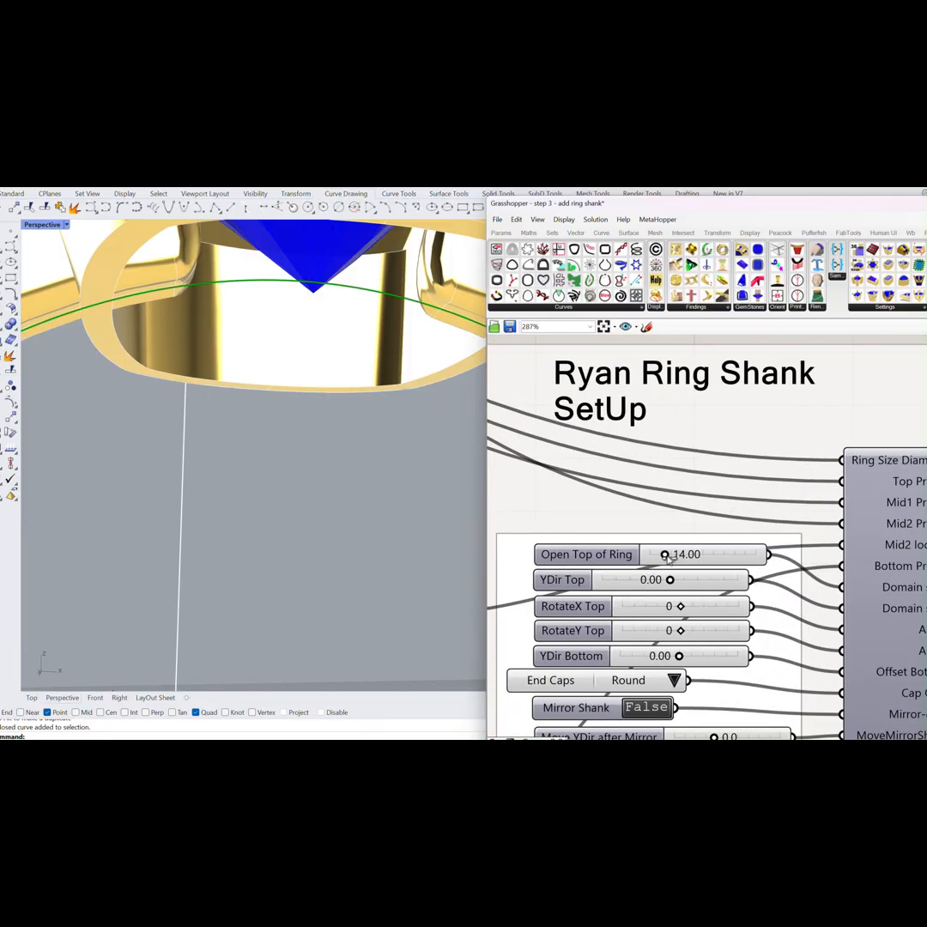
left_click_drag(669, 557, 679, 558)
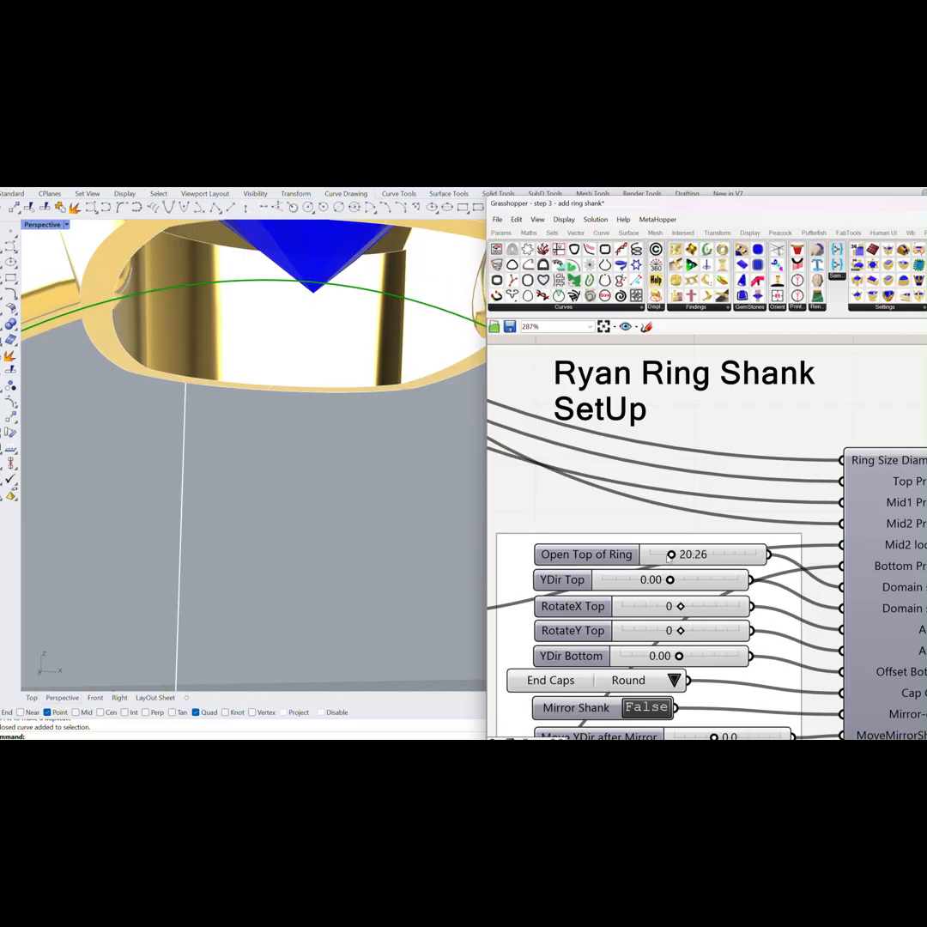
right_click_drag(442, 483, 474, 466)
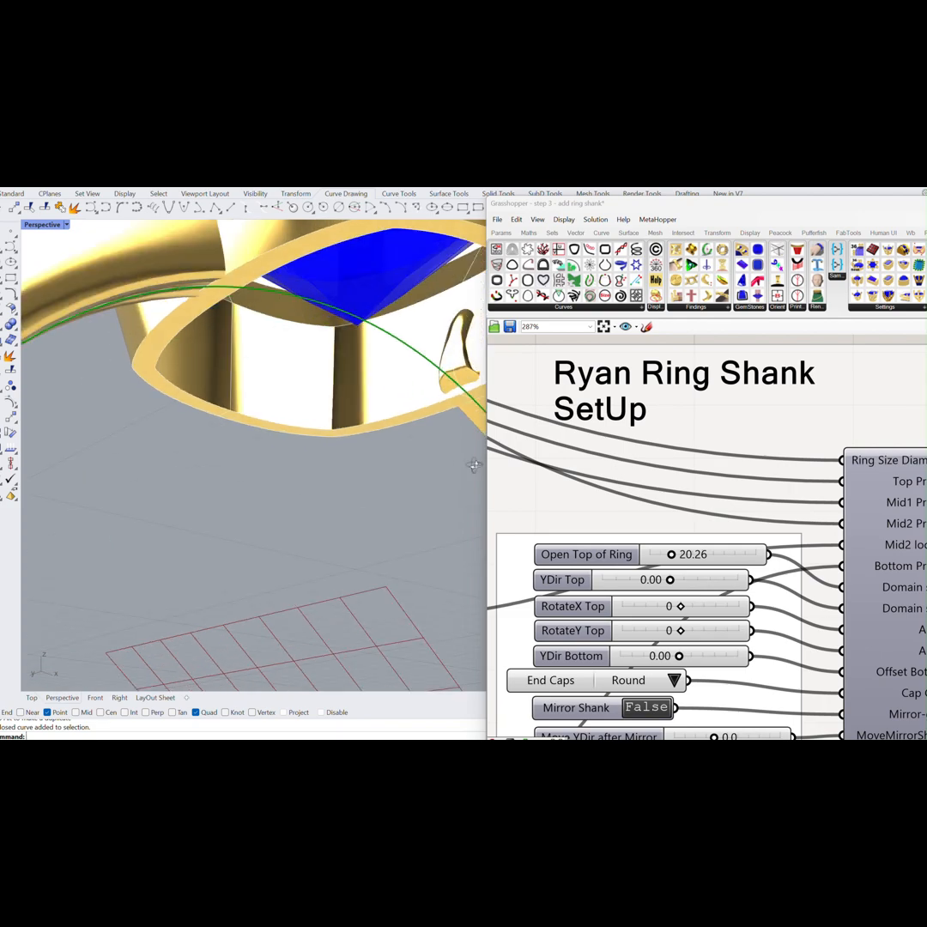
left_click_drag(672, 555, 676, 558)
scroll(244, 413, "down", 5)
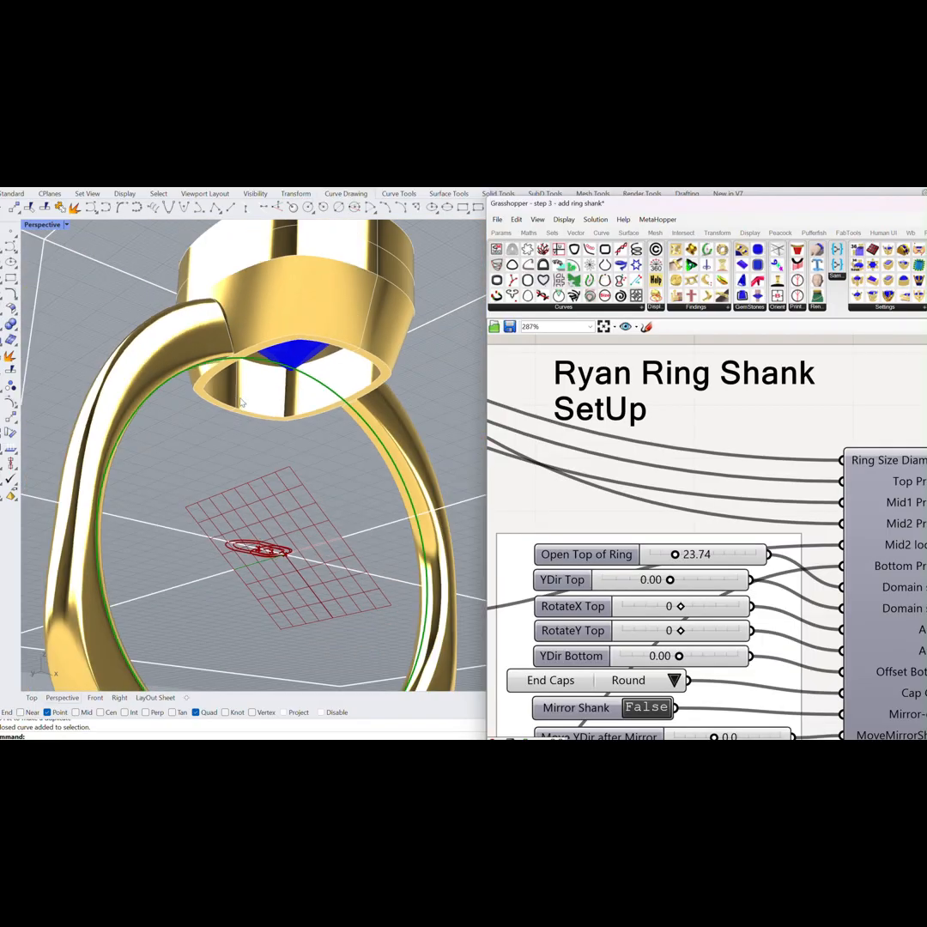
right_click_drag(243, 413, 206, 406)
scroll(390, 320, "down", 5)
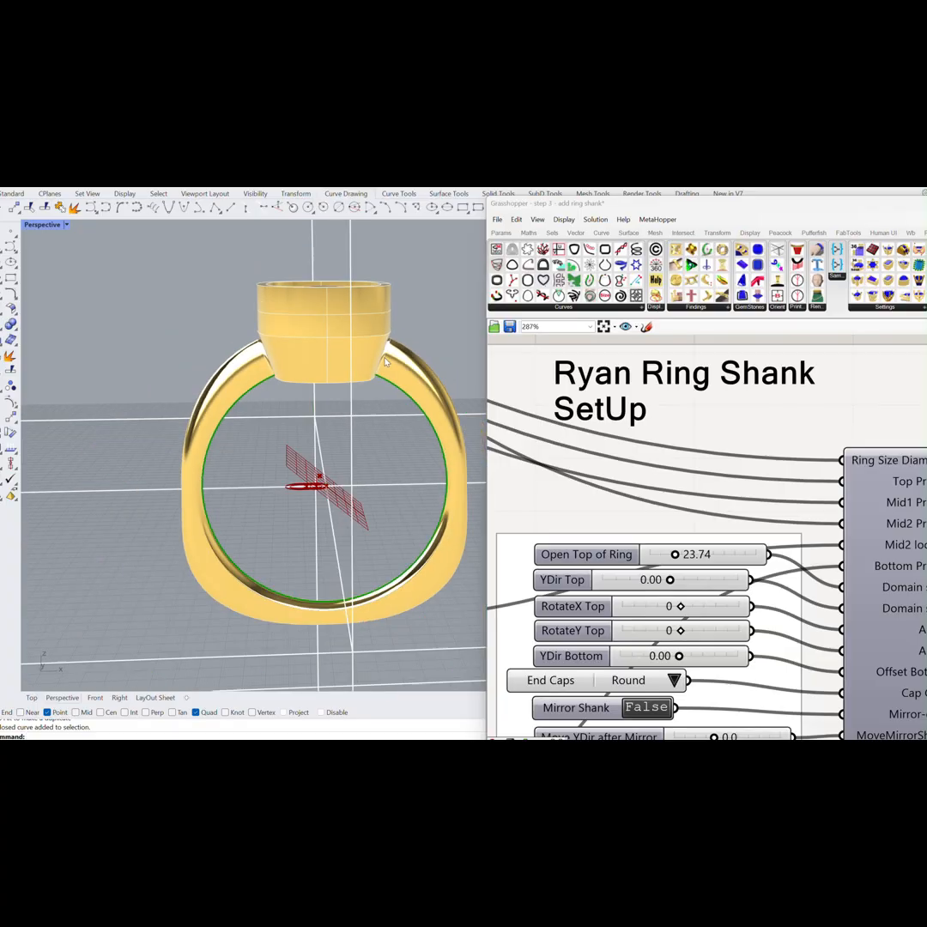
Widen the top of the shank by setting X_mm of the Universal_Profile_Maker_1.0 below the ring sizer to 4.00.
scroll(607, 518, "down", 3)
scroll(608, 519, "down", 3)
right_click_drag(470, 490, 343, 495)
right_click_drag(530, 497, 641, 492)
scroll(640, 491, "down", 3)
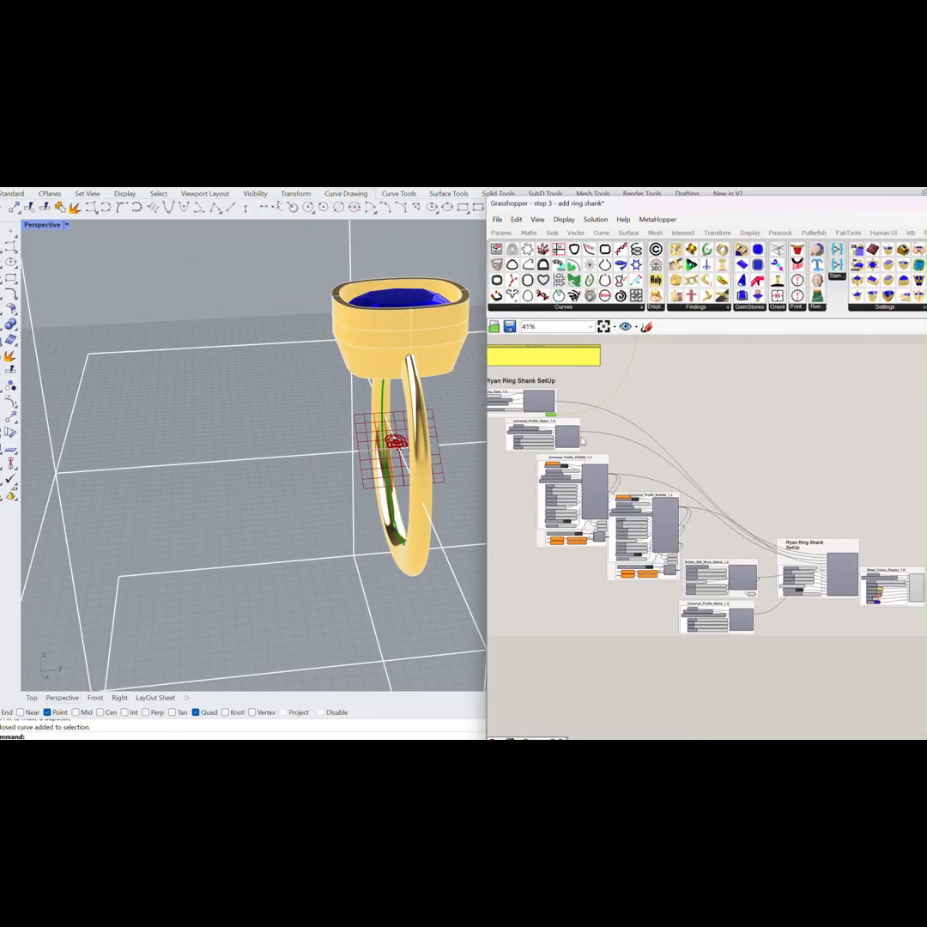
right_click_drag(529, 416, 595, 465)
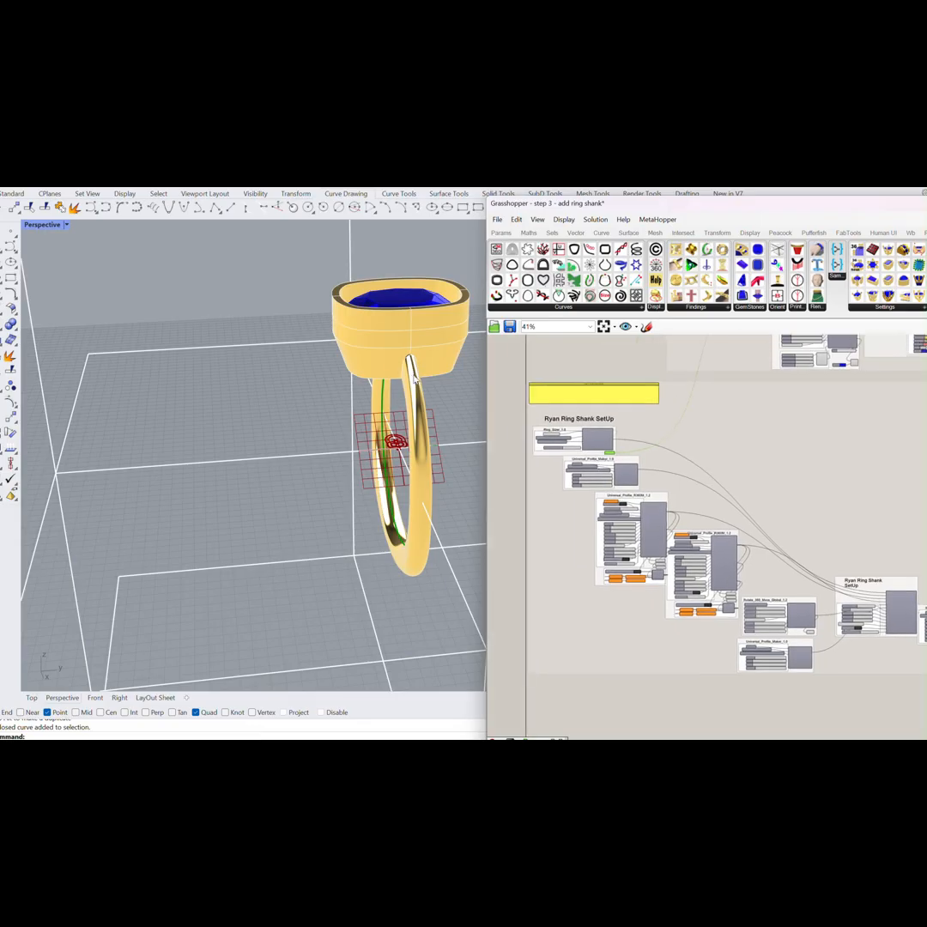
scroll(584, 481, "up", 8)
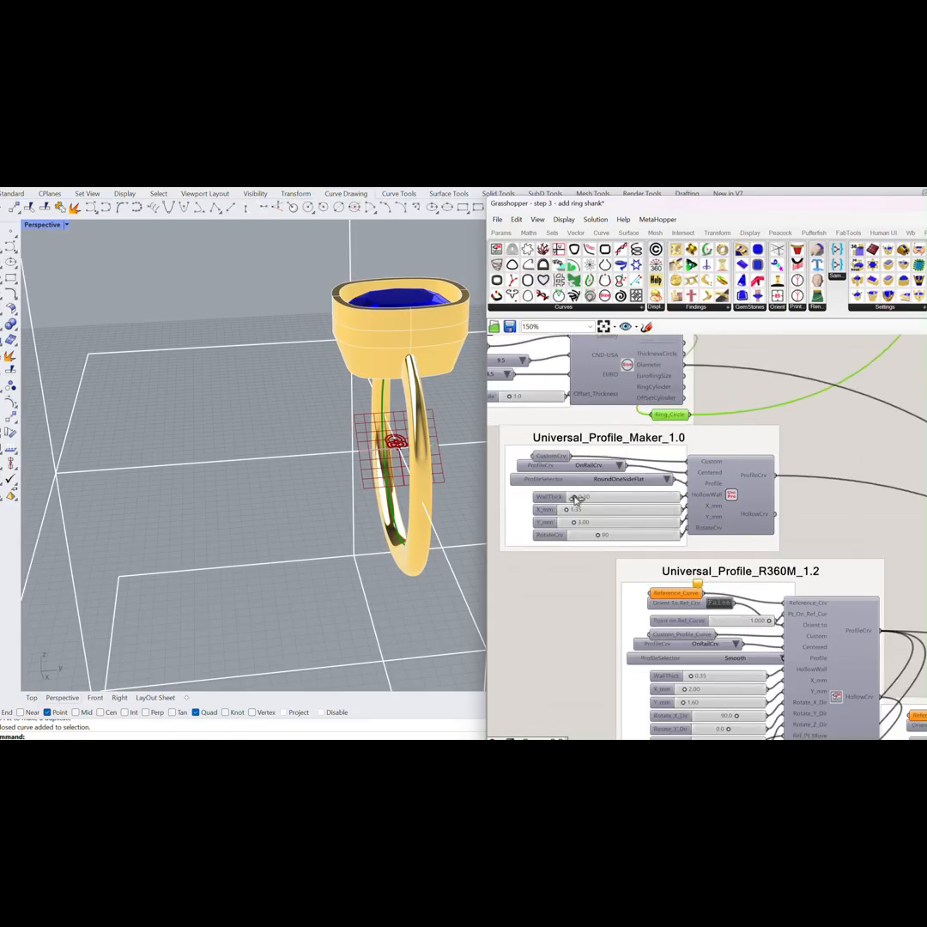
scroll(627, 488, "up", 1)
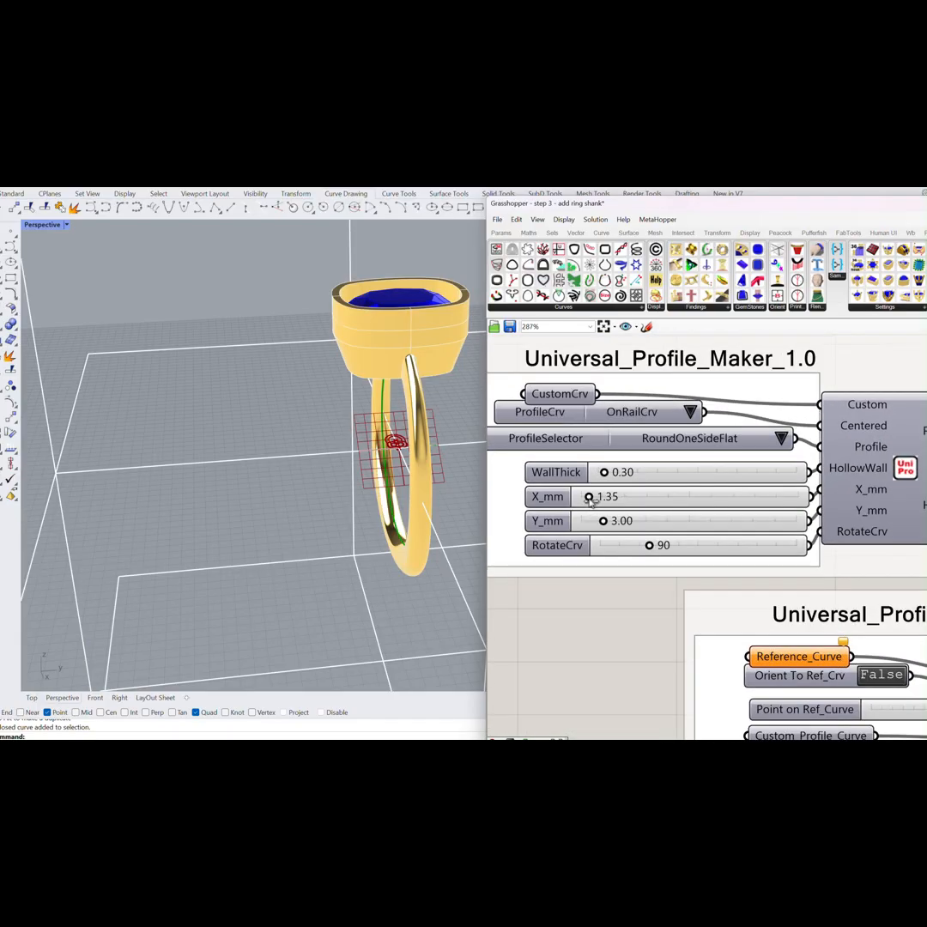
right_click_drag(446, 503, 489, 472)
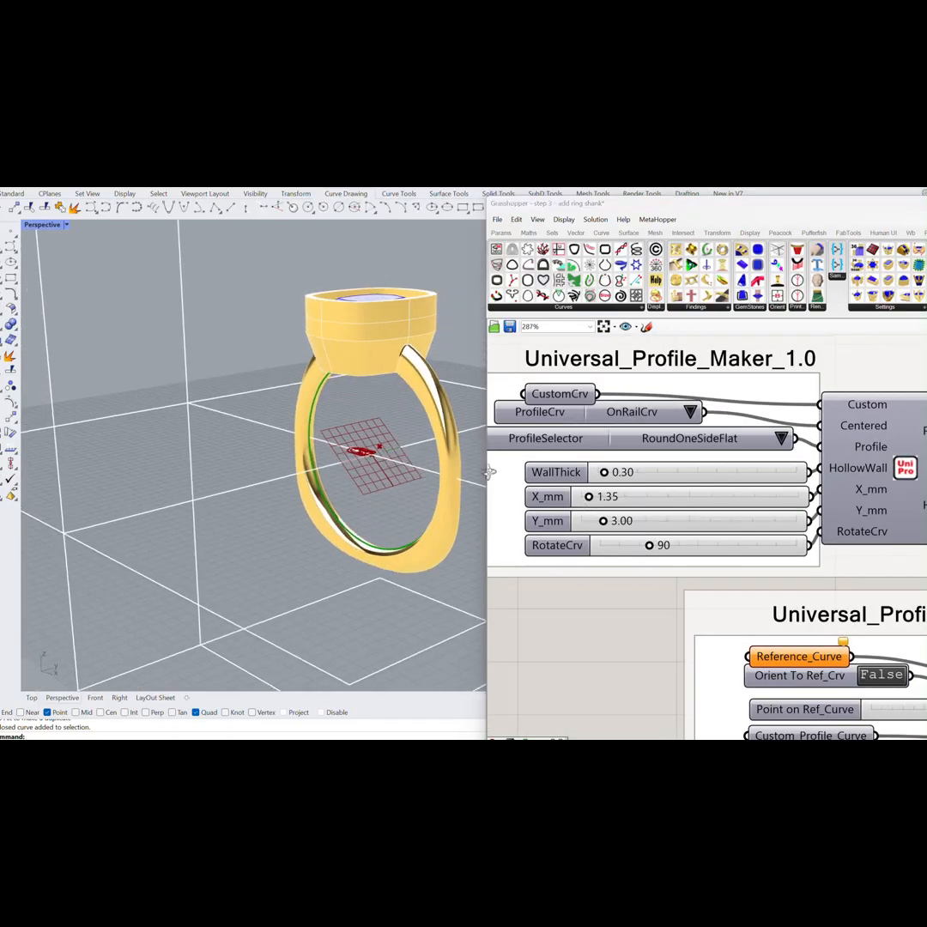
left_click_drag(593, 502, 601, 504)
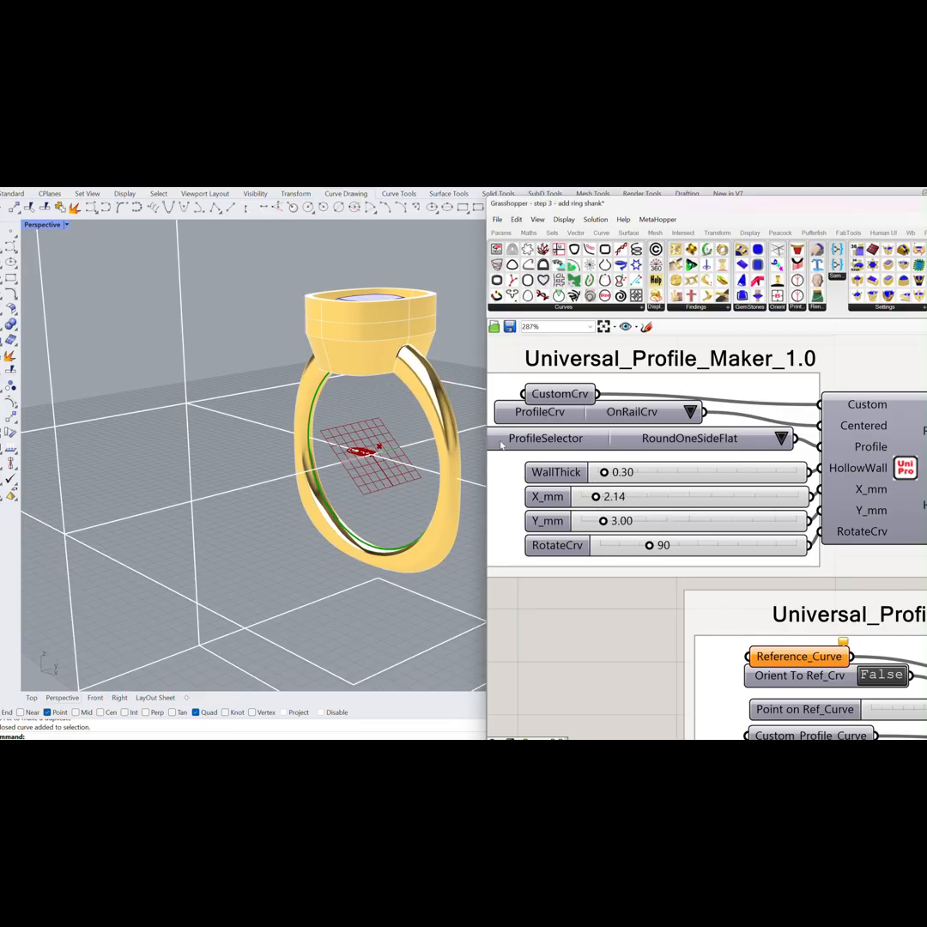
right_click_drag(464, 454, 411, 474)
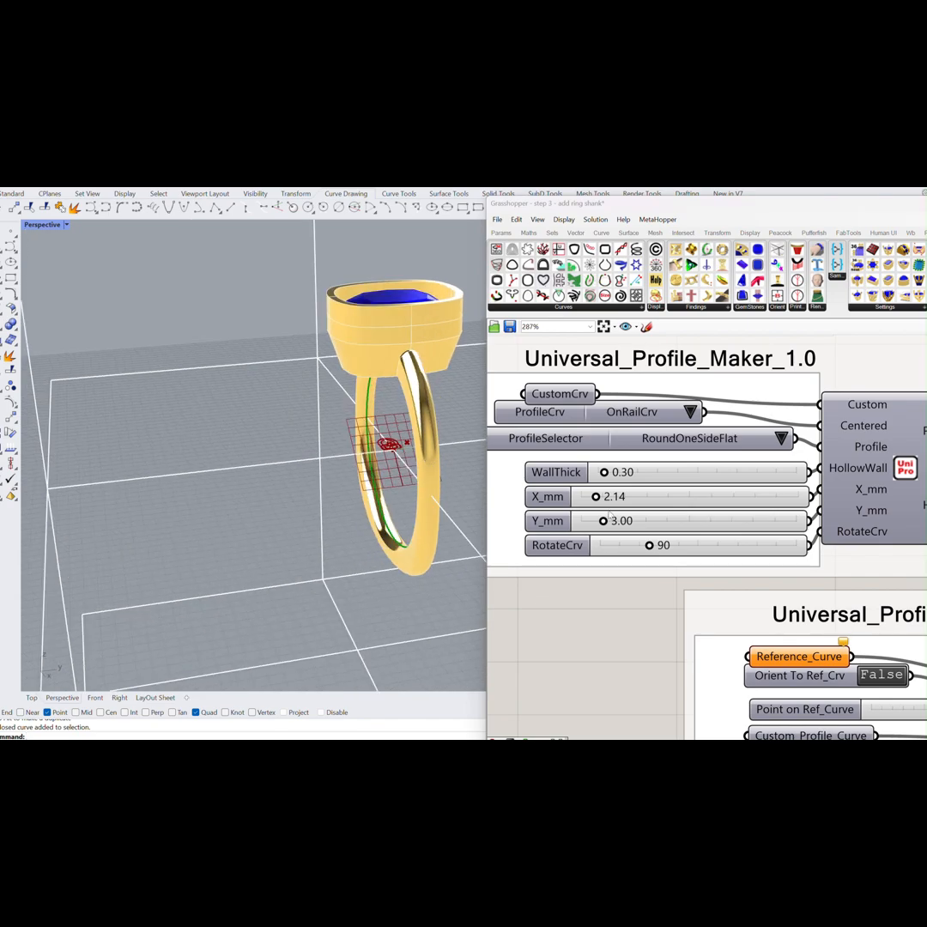
double_click(639, 504)
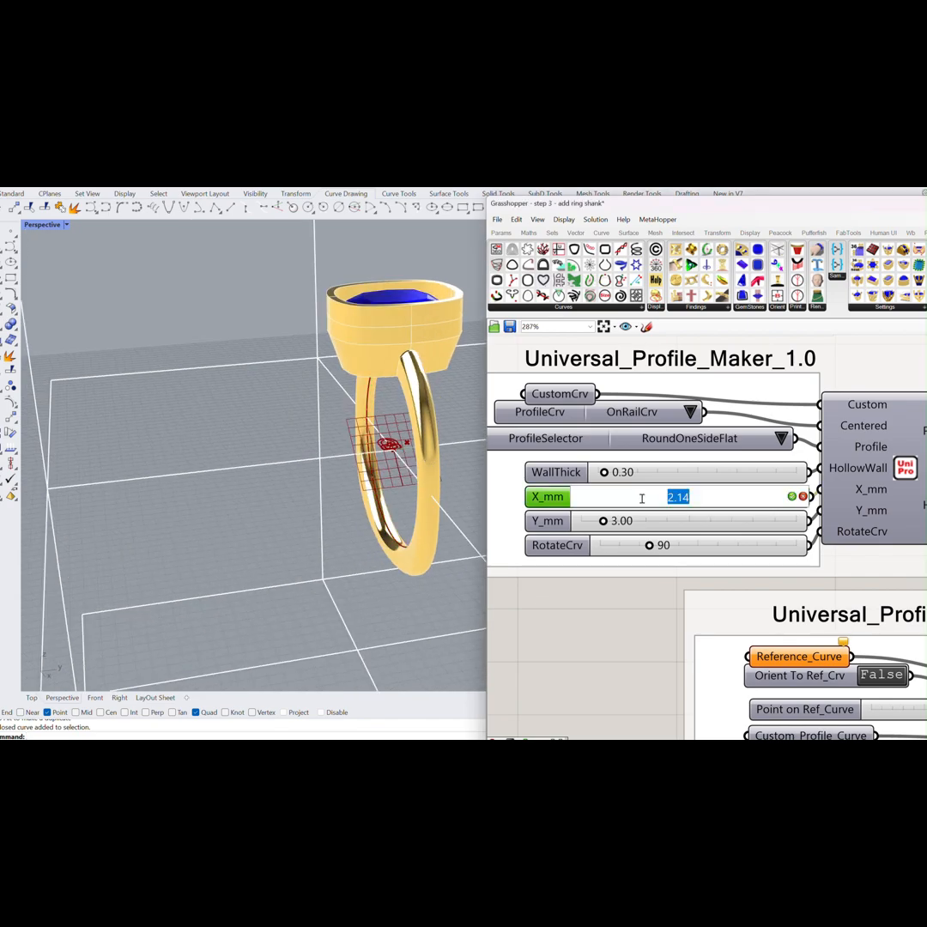
type("4")
key("Return")
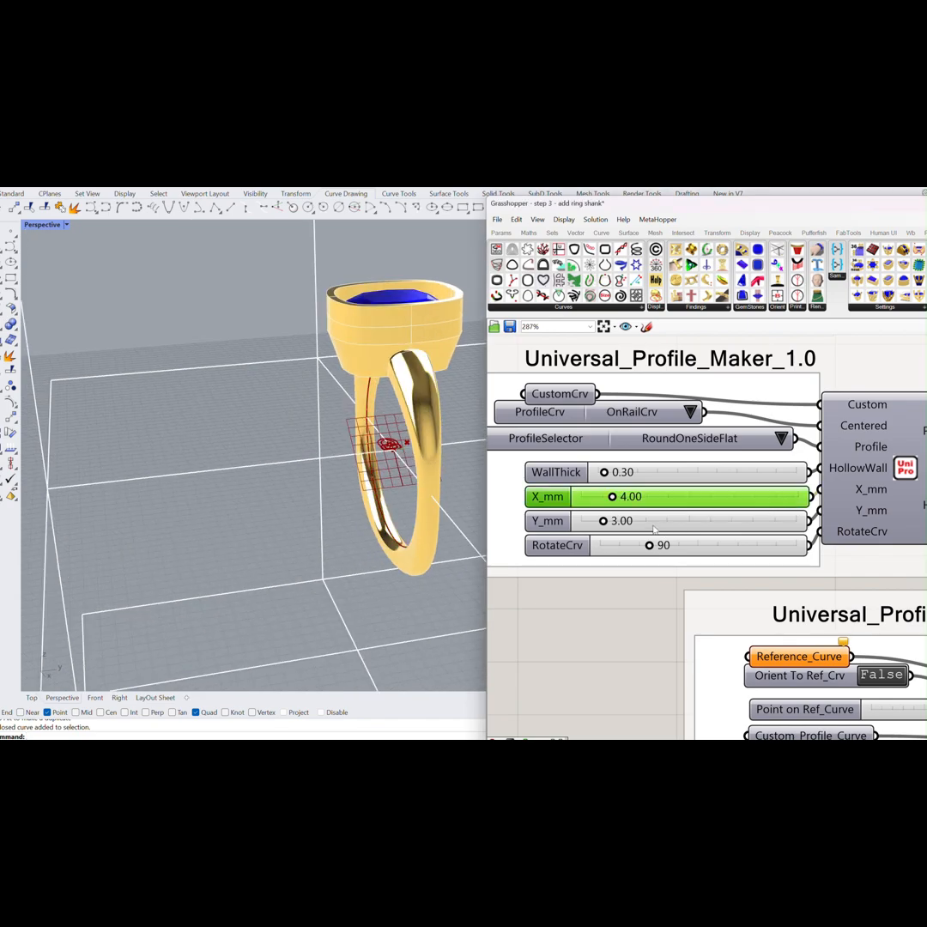
mouse_move(352, 474)
right_mouse_down()
mouse_move(422, 449)
mouse_move(346, 461)
right_mouse_up()
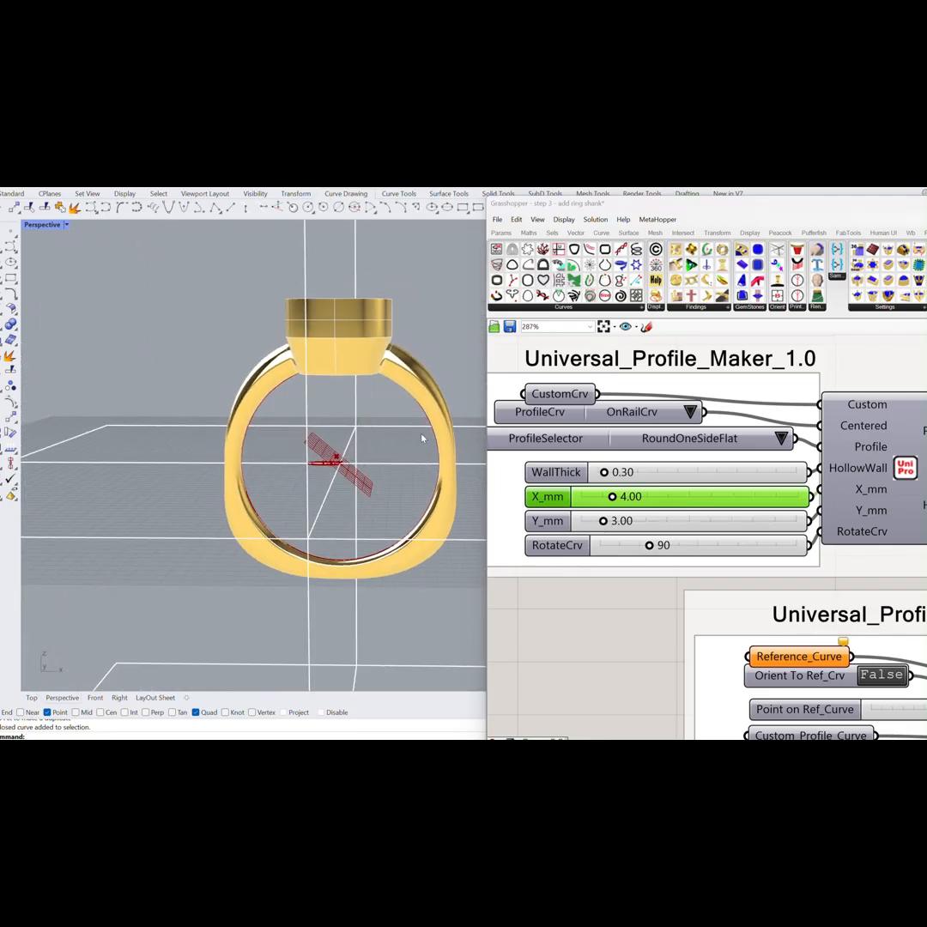
right_click_drag(427, 423, 418, 427)
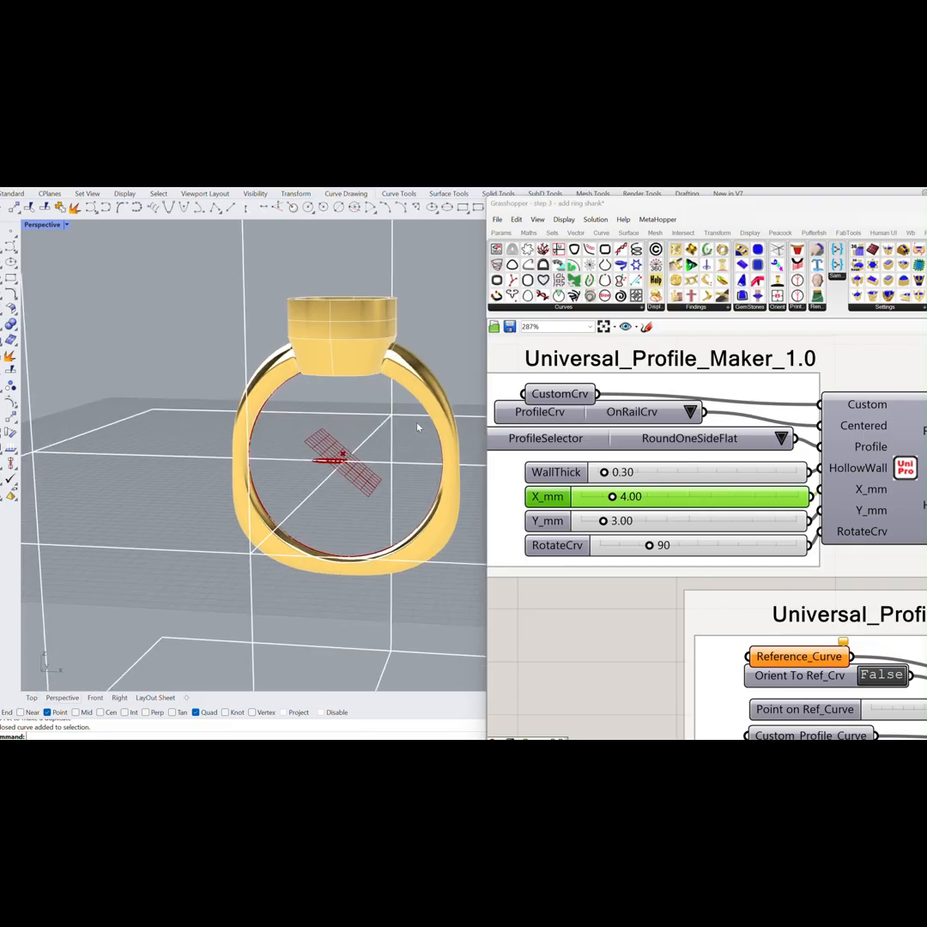
Set X_mm to 4.00 in the Universal_Profile_R360M_1.2 that uses the Smooth profile, widening the shank's middle section.
right_click_drag(612, 535, 602, 490)
right_click_drag(466, 506, 461, 493)
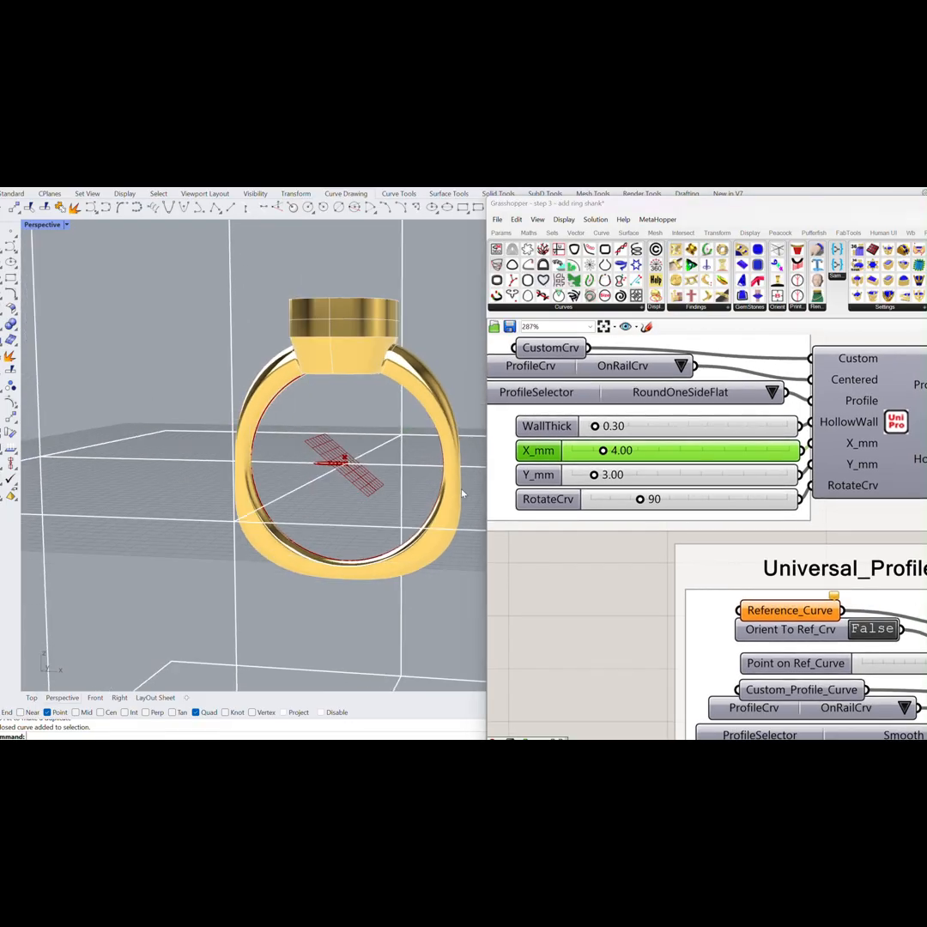
right_click_drag(633, 573, 570, 479)
right_click_drag(708, 549, 631, 496)
right_click_drag(675, 563, 634, 492)
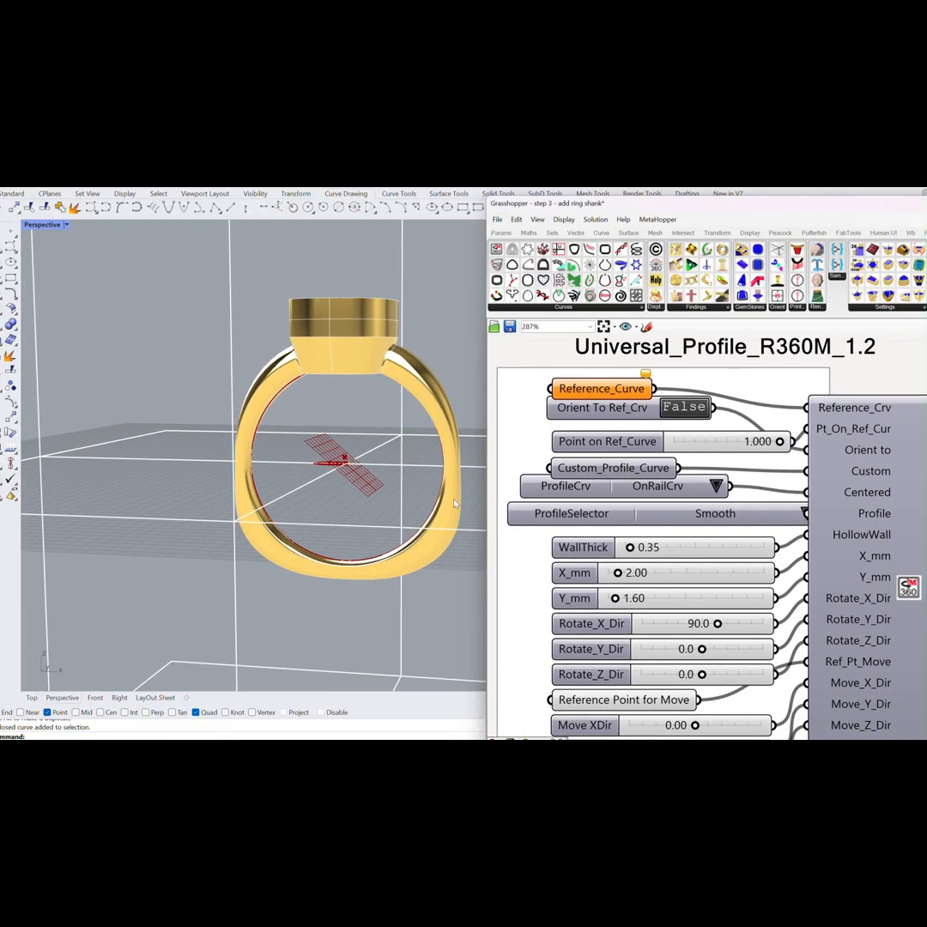
right_click_drag(455, 503, 457, 464)
double_click(646, 574)
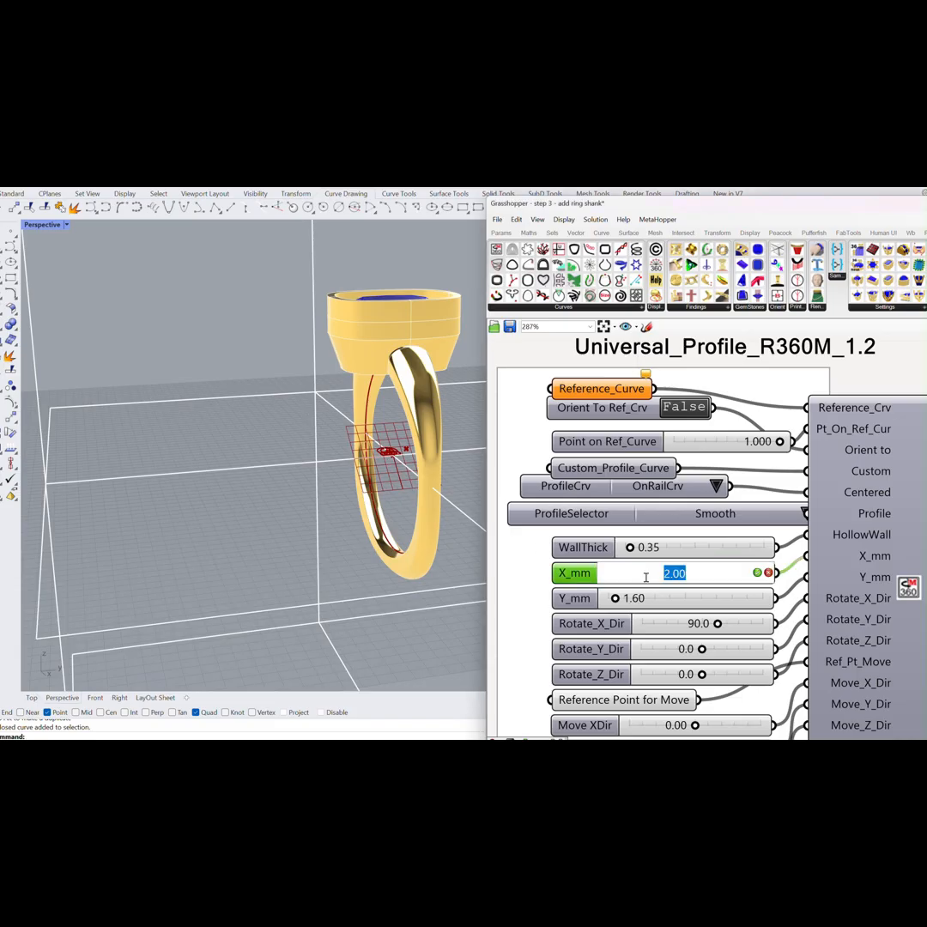
type("4")
key("Return")
right_click_drag(660, 611, 656, 581)
right_click_drag(481, 480, 448, 410)
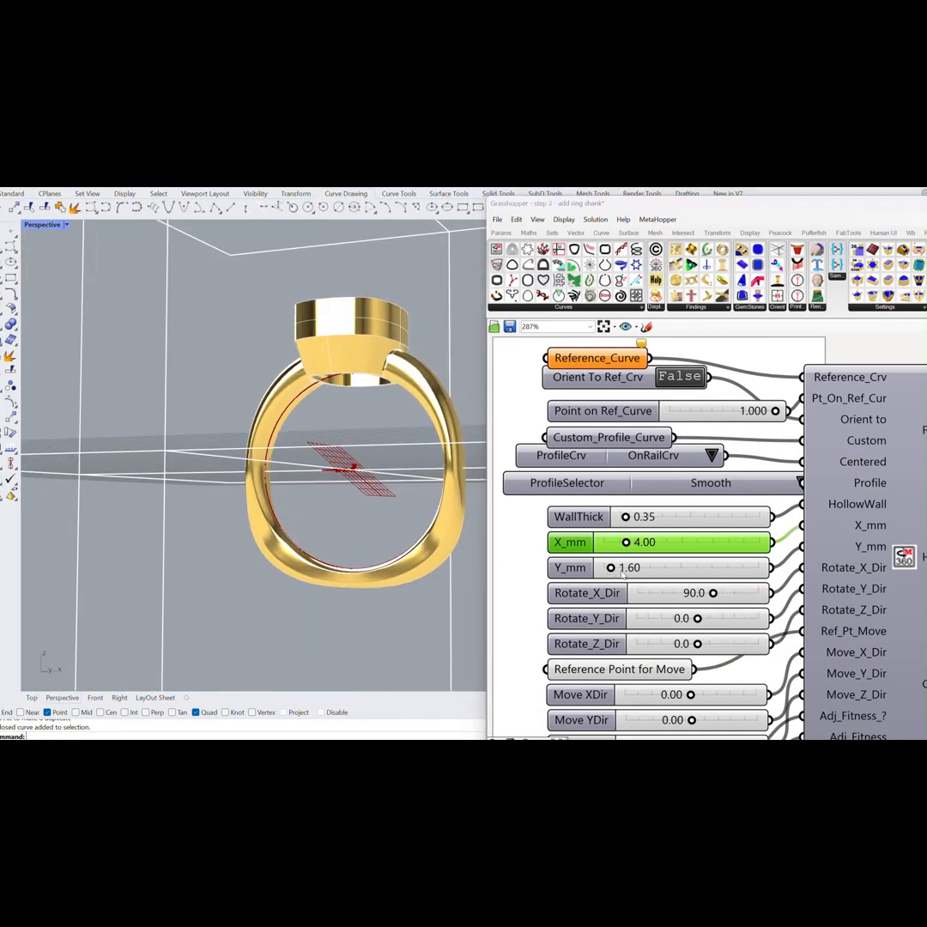
Set X_mm to 4.00 in the Universal_Profile_R360M_1.2 that uses the Tapered profile.
scroll(642, 585, "down", 3)
scroll(610, 558, "down", 3)
right_click_drag(798, 635, 623, 547)
scroll(635, 550, "up", 4)
scroll(665, 567, "up", 1)
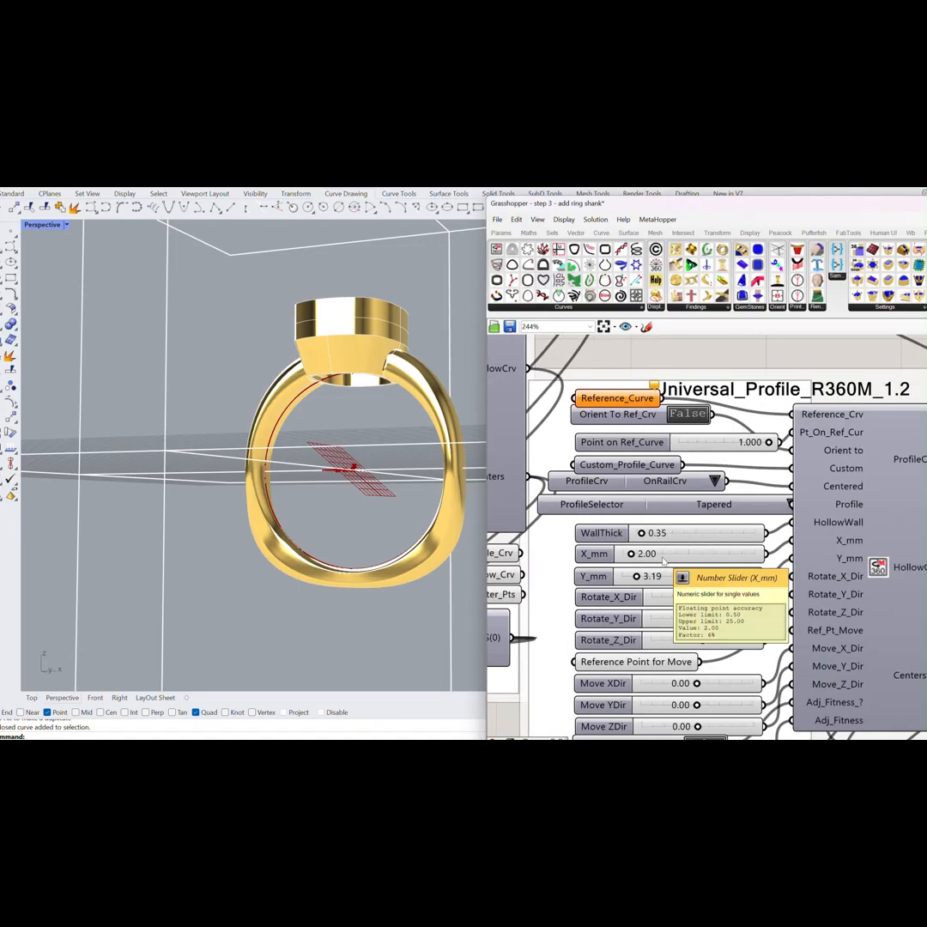
double_click(662, 554)
type("4")
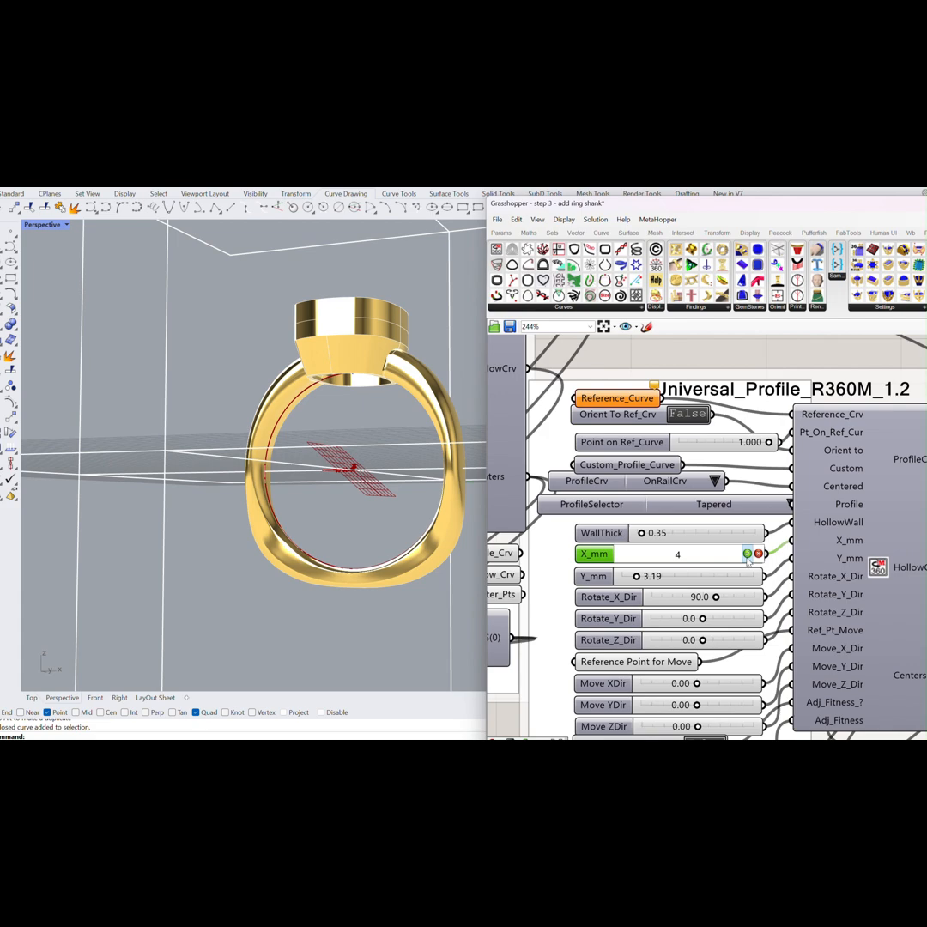
key("Return")
Thin the squared lower shoulders of the shank by setting Y_mm of the Tapered profile to 1.60.
right_click_drag(479, 543, 377, 554)
scroll(655, 586, "up", 2)
scroll(656, 587, "up", 1)
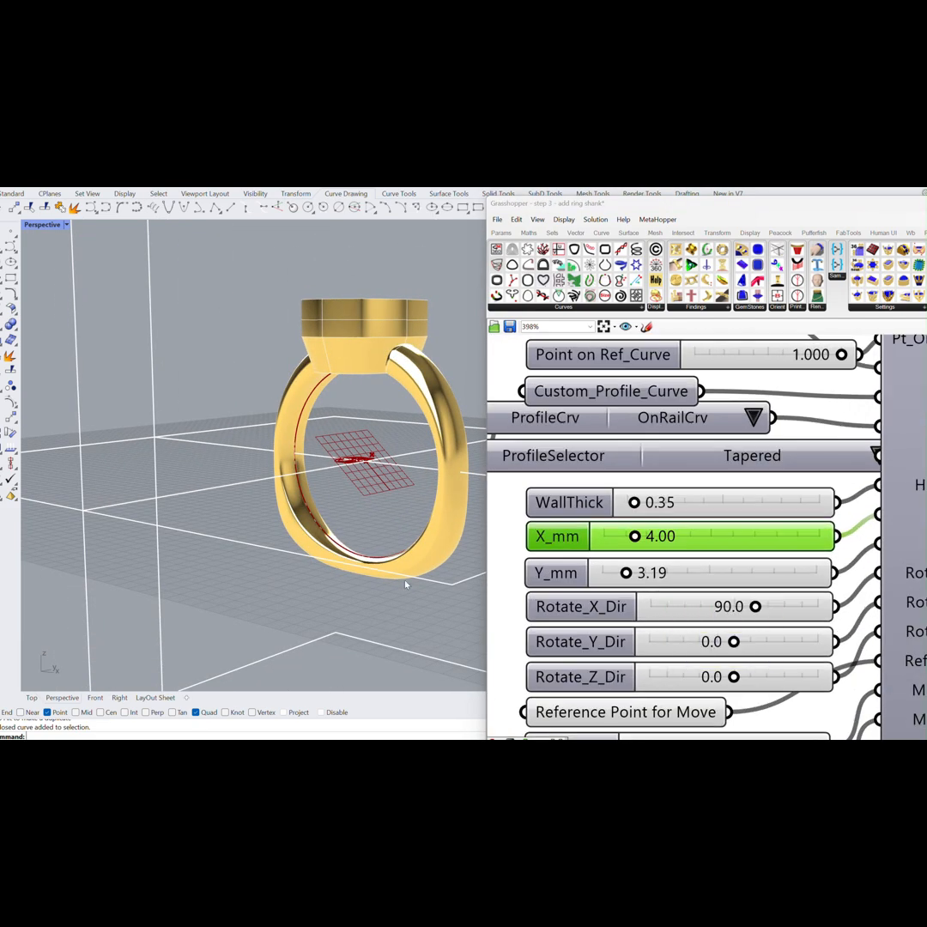
right_click_drag(341, 489, 463, 563)
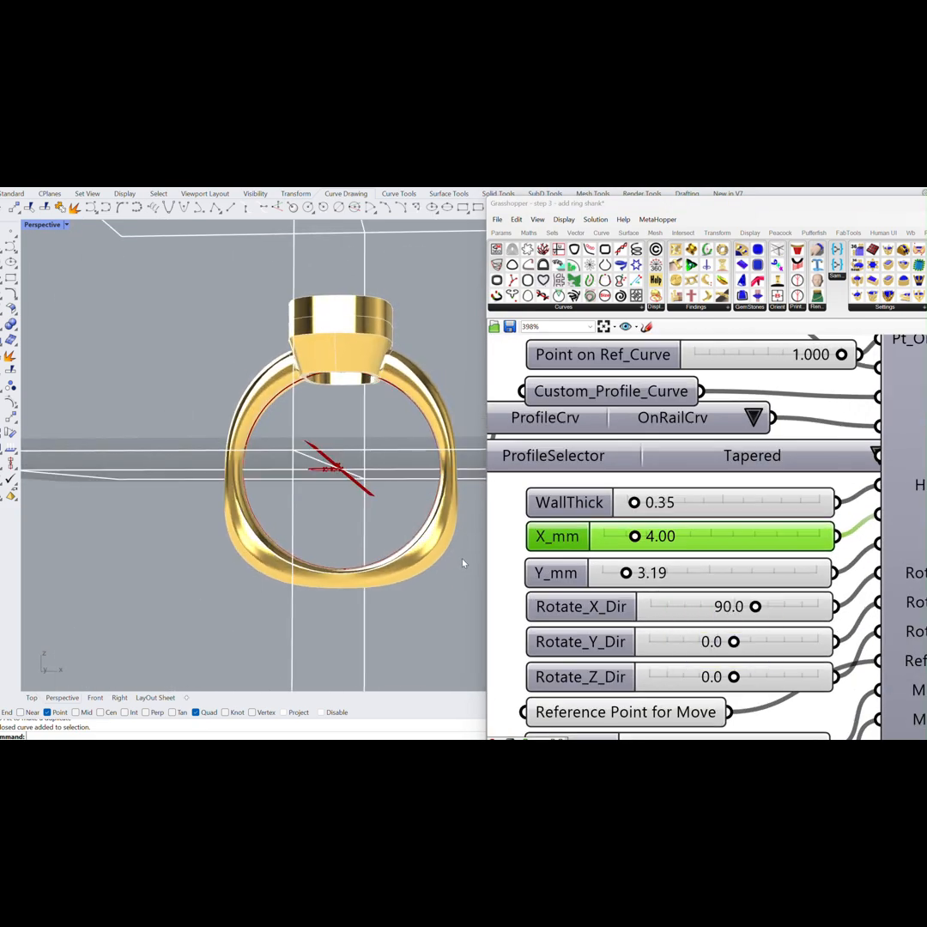
left_click_drag(629, 579, 622, 579)
double_click(647, 580)
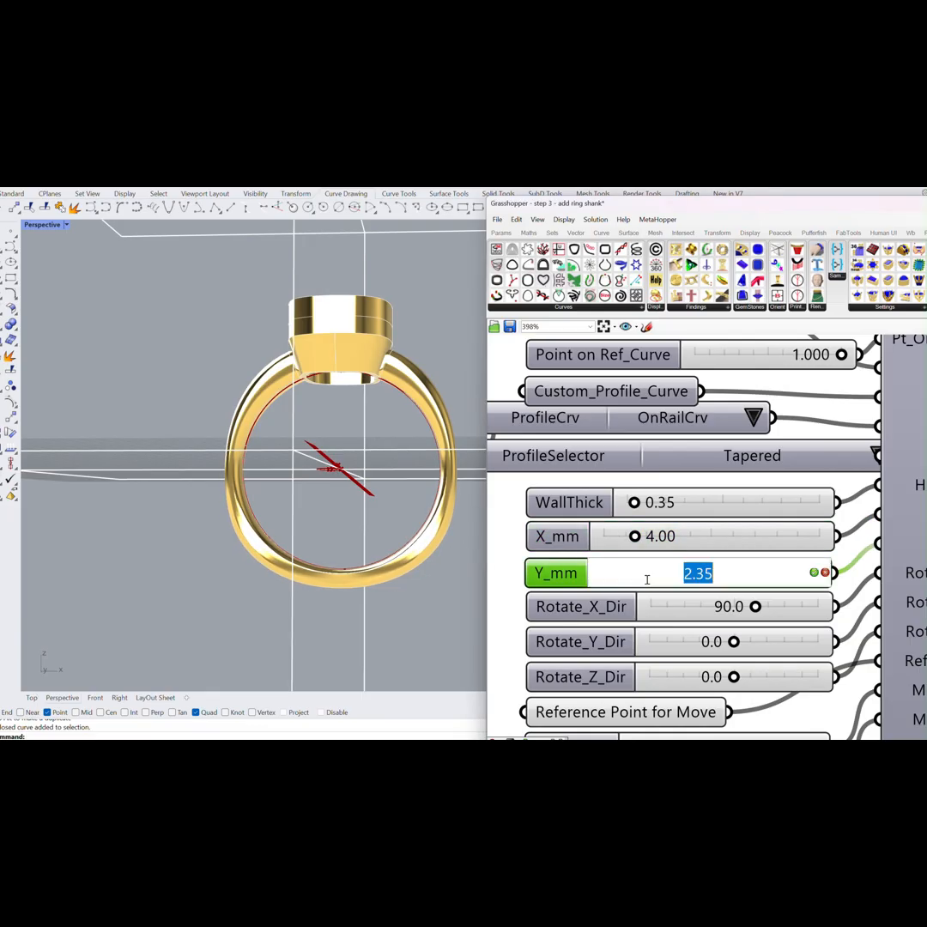
type("1.6")
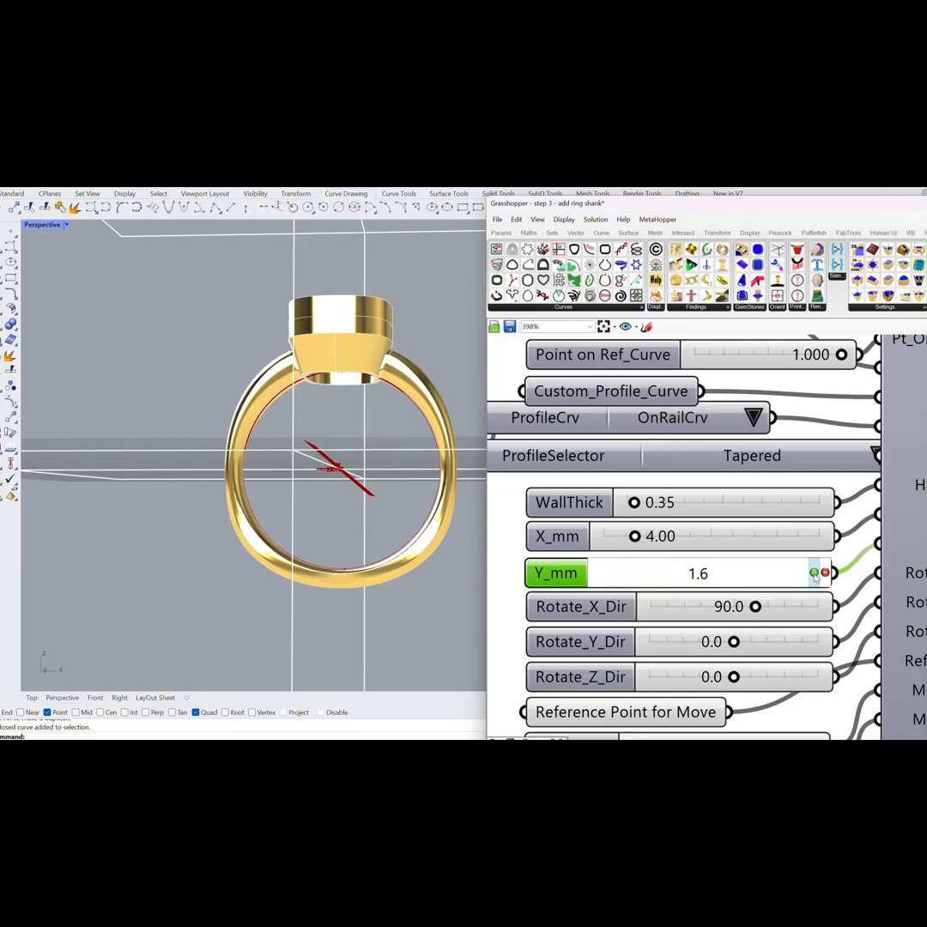
key("Return")
right_click_drag(414, 546, 292, 473)
scroll(685, 600, "down", 4)
right_click_drag(685, 599, 524, 467)
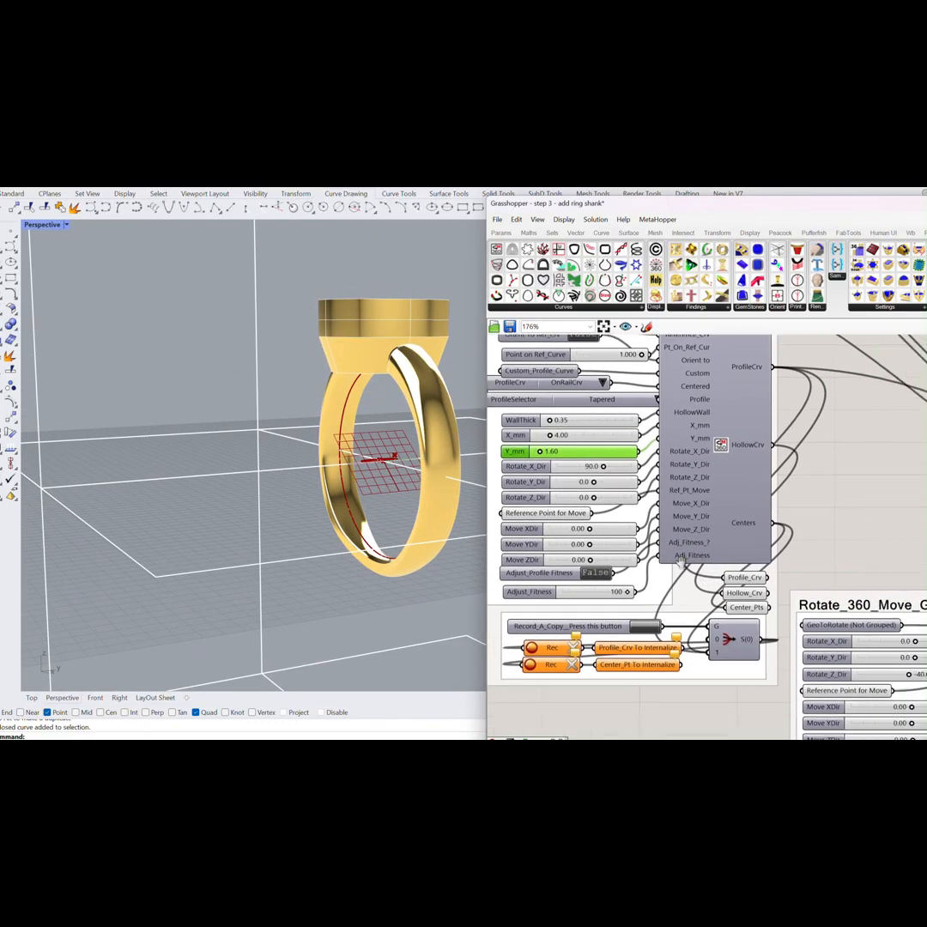
Set X_mm to 4.00 in the Universal_Profile_Maker_1.0 that uses the Double Sided profile.
right_click_drag(869, 683, 663, 477)
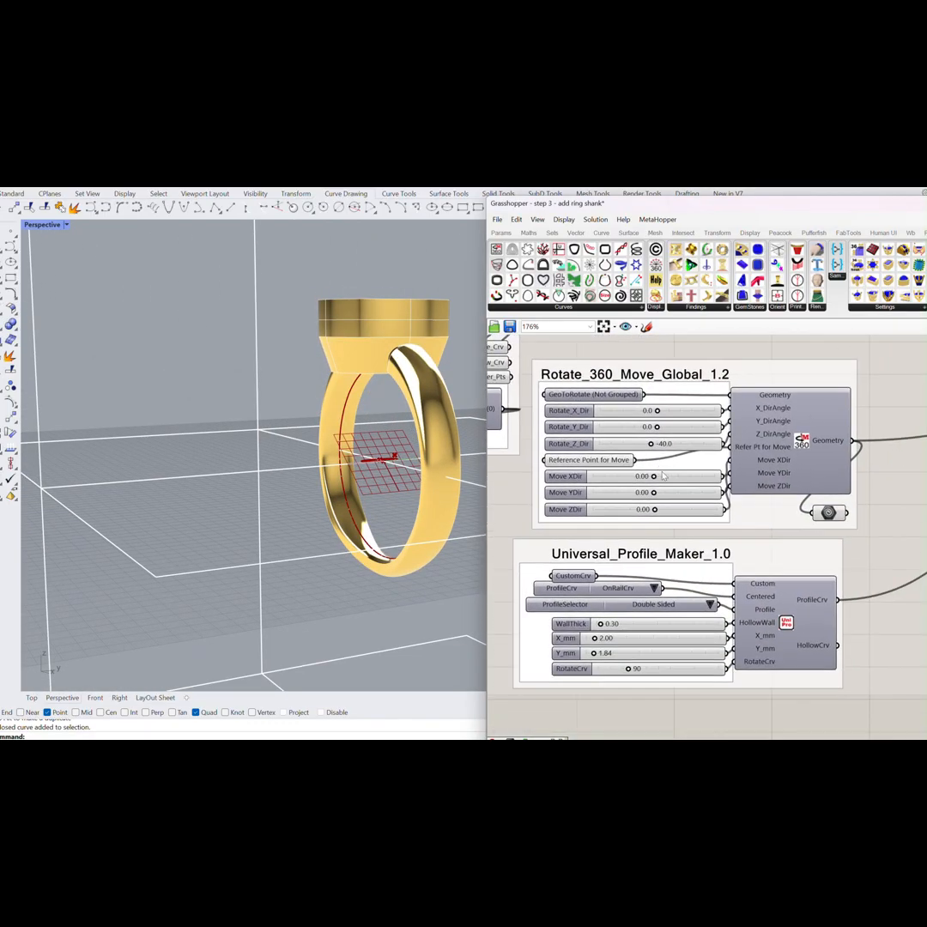
scroll(656, 588, "up", 3)
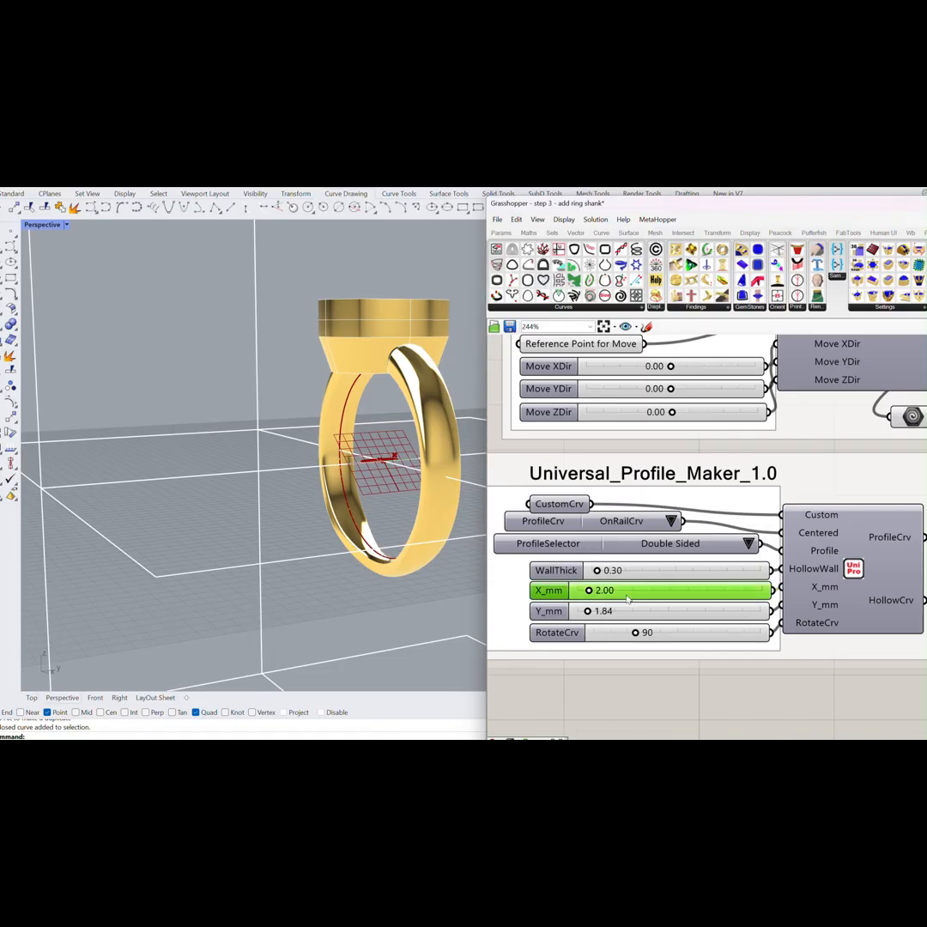
double_click(628, 598)
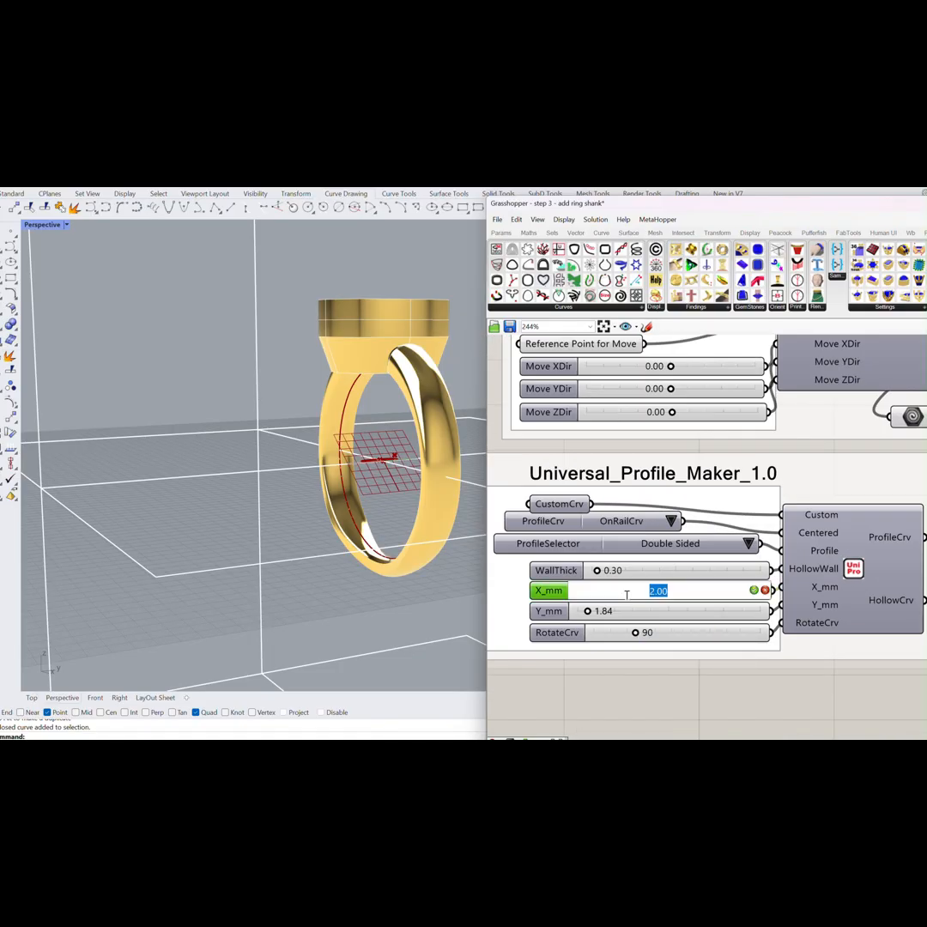
type("4")
key("Return")
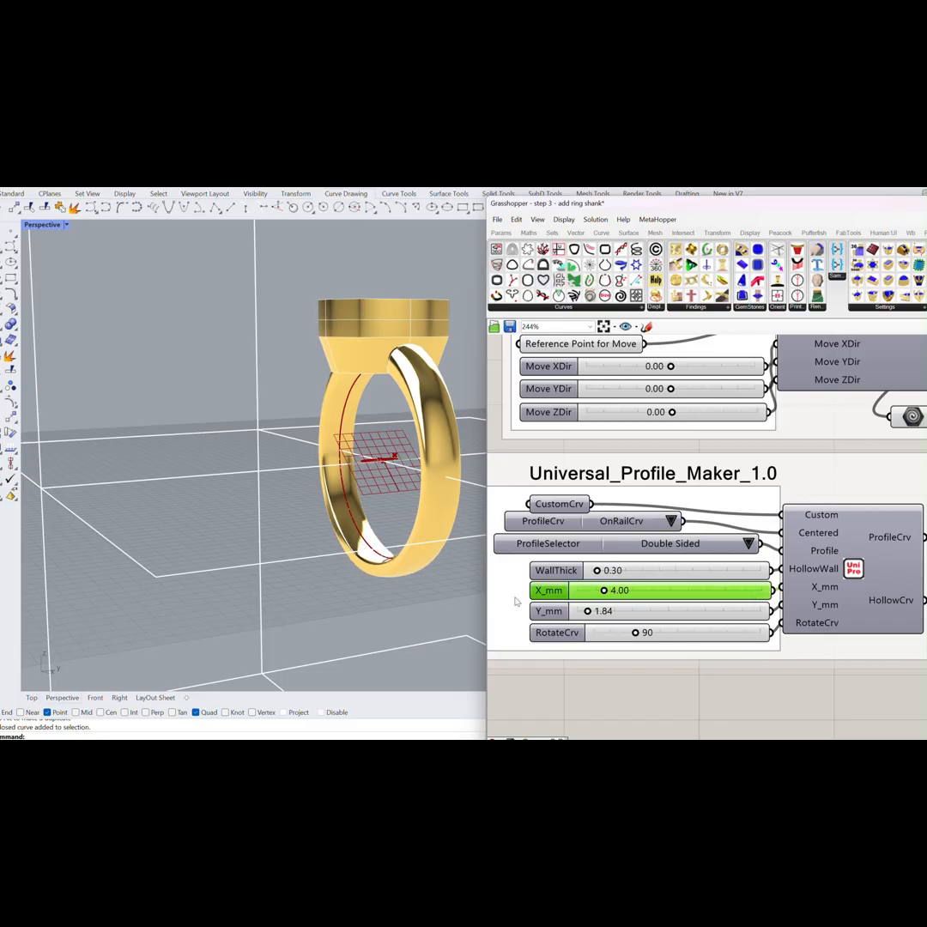
Thin the bottom of the shank by setting Y_mm of the Double Sided profile to 1.60.
right_click_drag(437, 507, 389, 488)
double_click(626, 611)
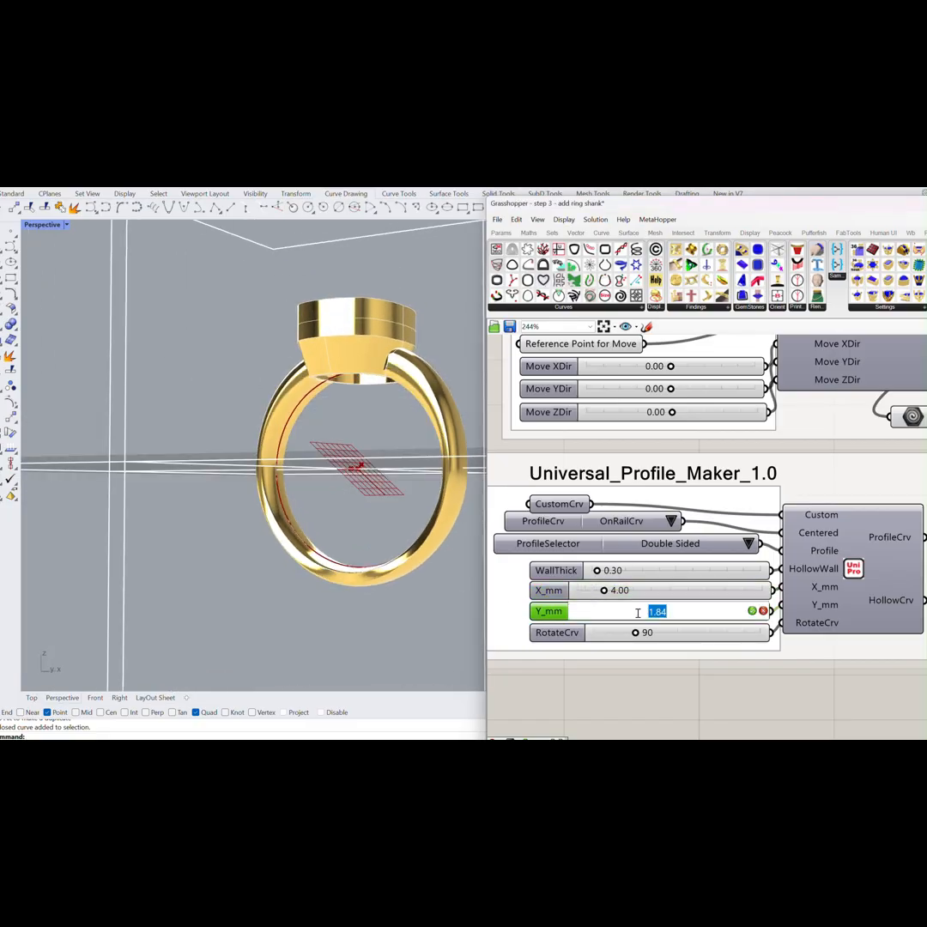
type("1.6")
key("Return")
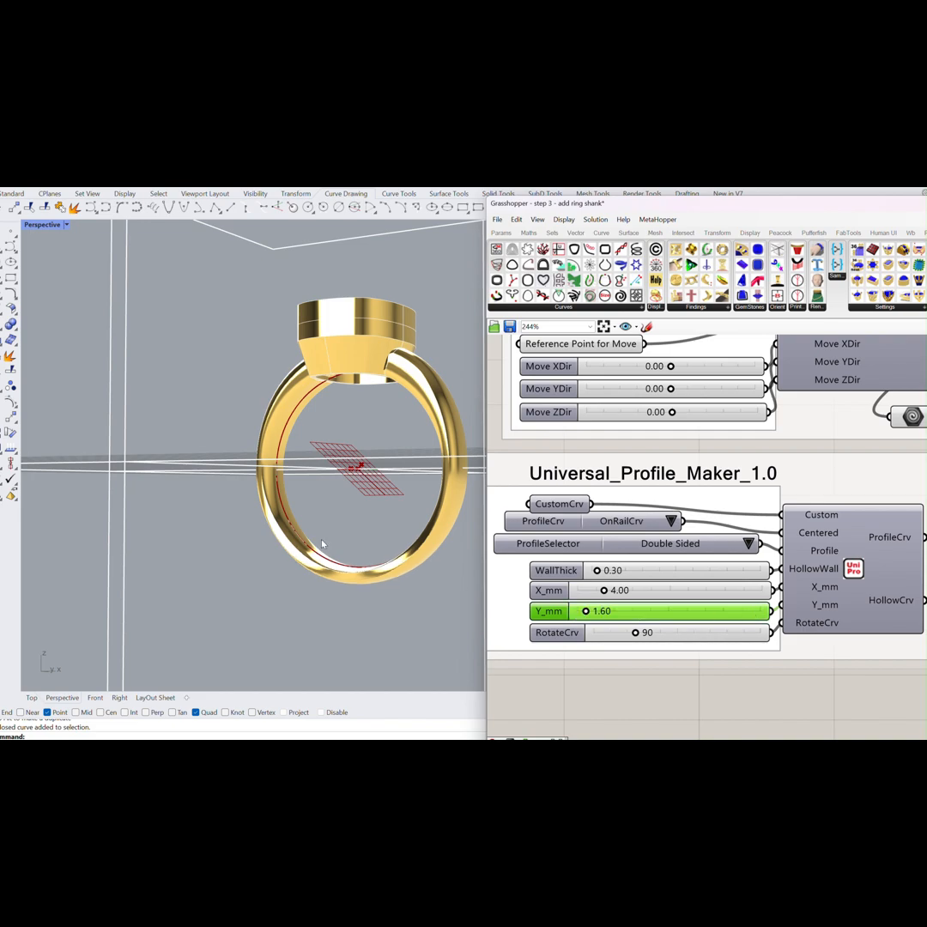
Inspect the adjusted ring from several angles and look over the Ryan ring shank definition.
right_click_drag(272, 455, 304, 534)
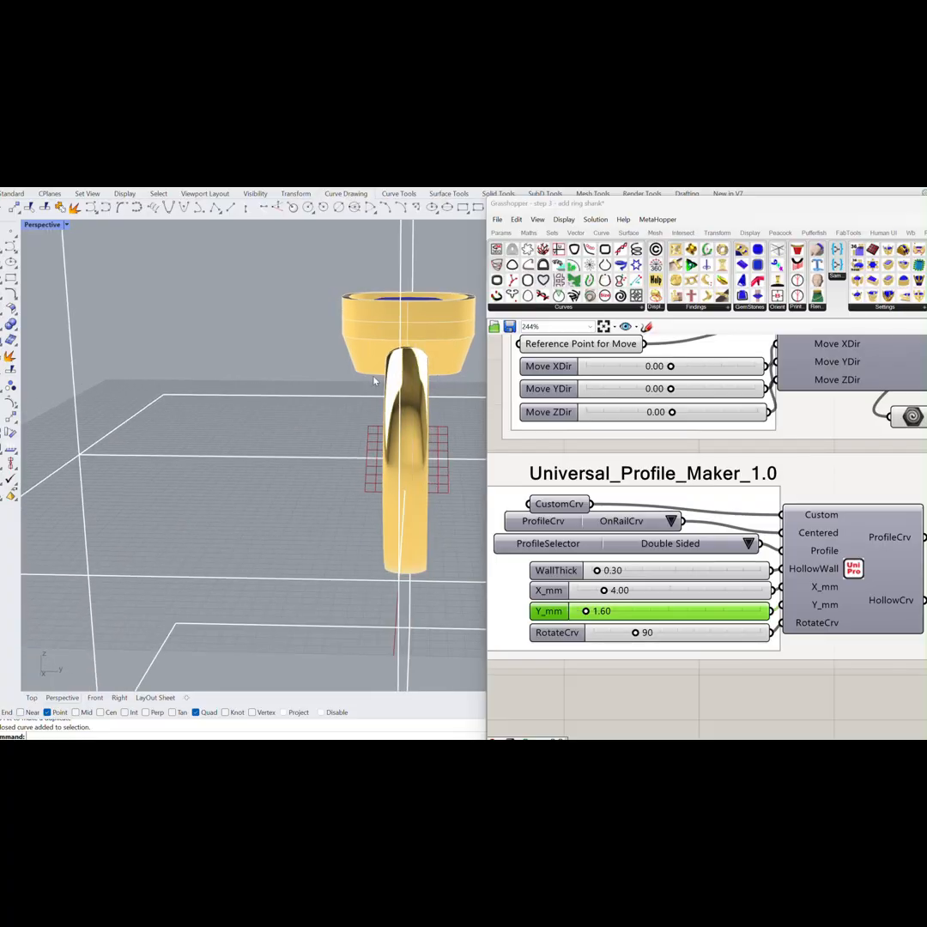
right_click_drag(373, 376, 261, 425)
right_click_drag(420, 453, 391, 408)
scroll(374, 437, "down", 7)
scroll(623, 468, "down", 3)
scroll(624, 479, "down", 10)
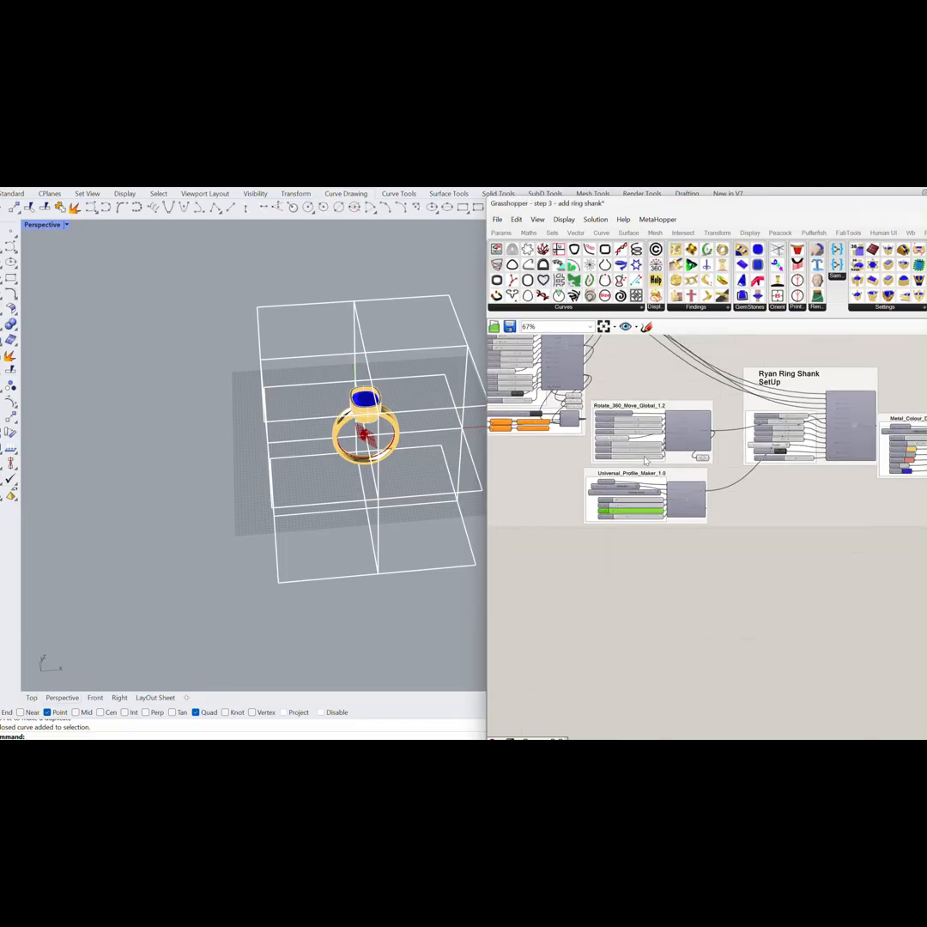
scroll(647, 495, "up", 5)
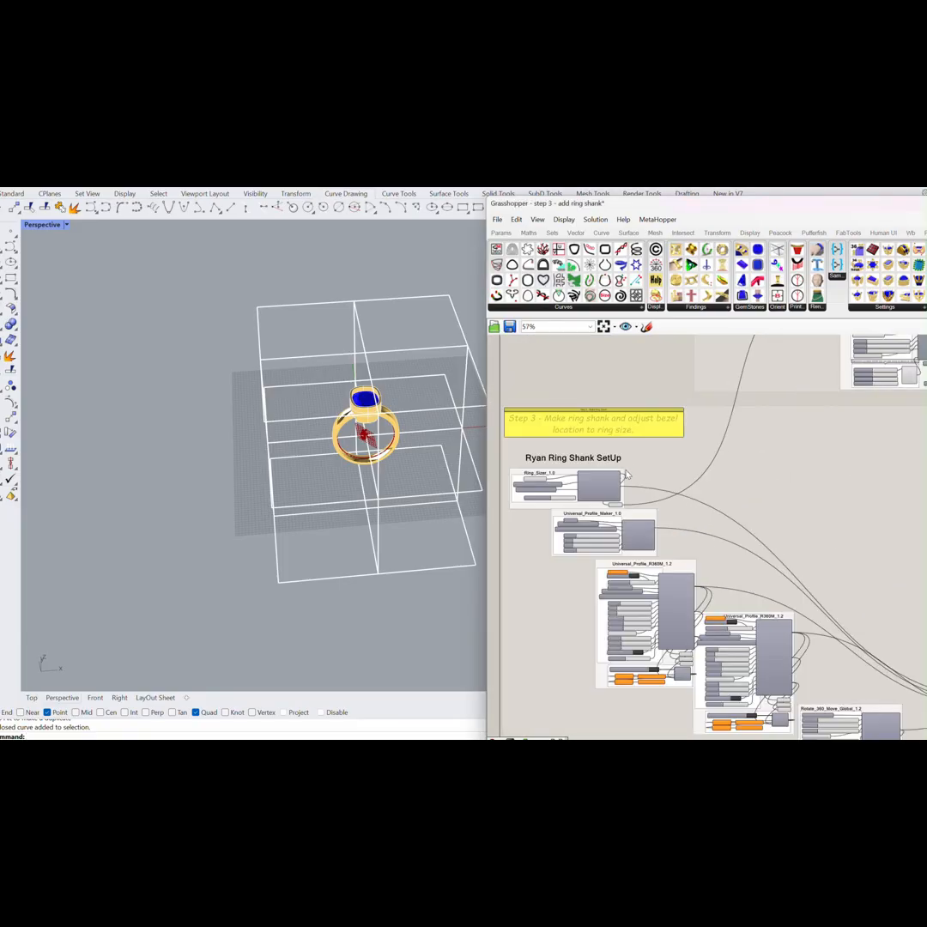
right_click_drag(389, 452, 410, 443)
scroll(409, 442, "up", 5)
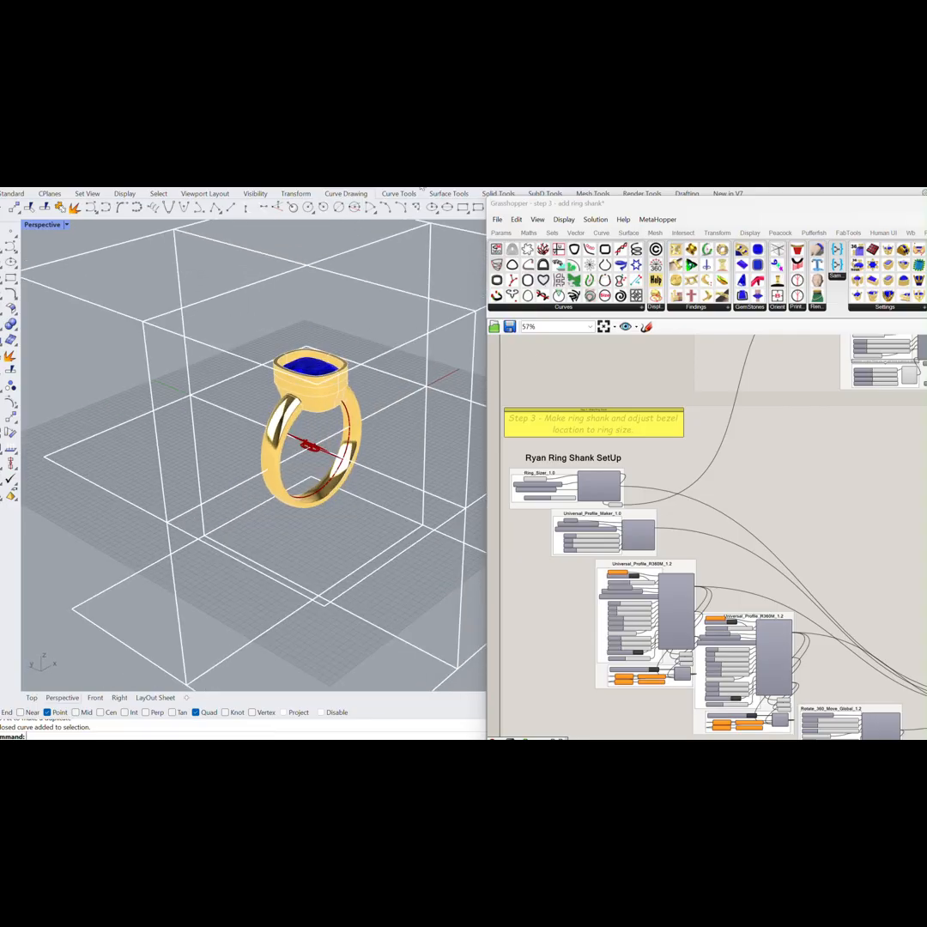
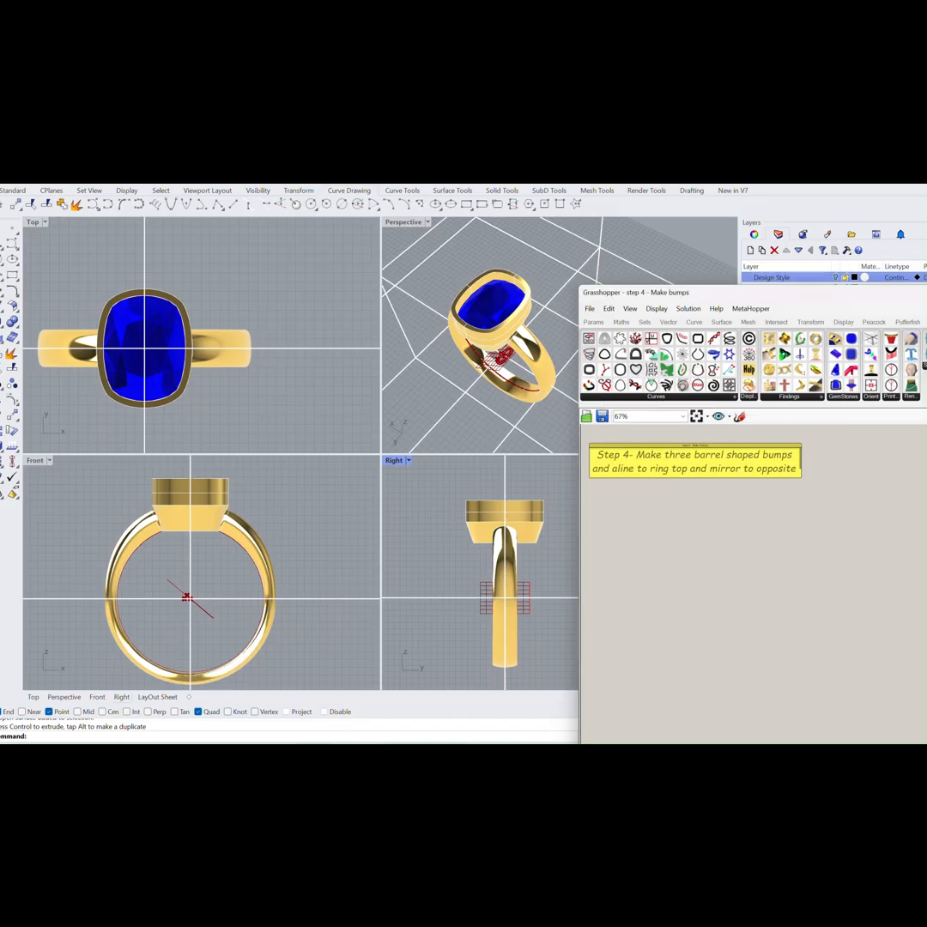
Place a Barrel_Profile_1.0 below the Step 4 note and view its curve up close in a maximized Perspective viewport.
left_click_drag(640, 515, 636, 513)
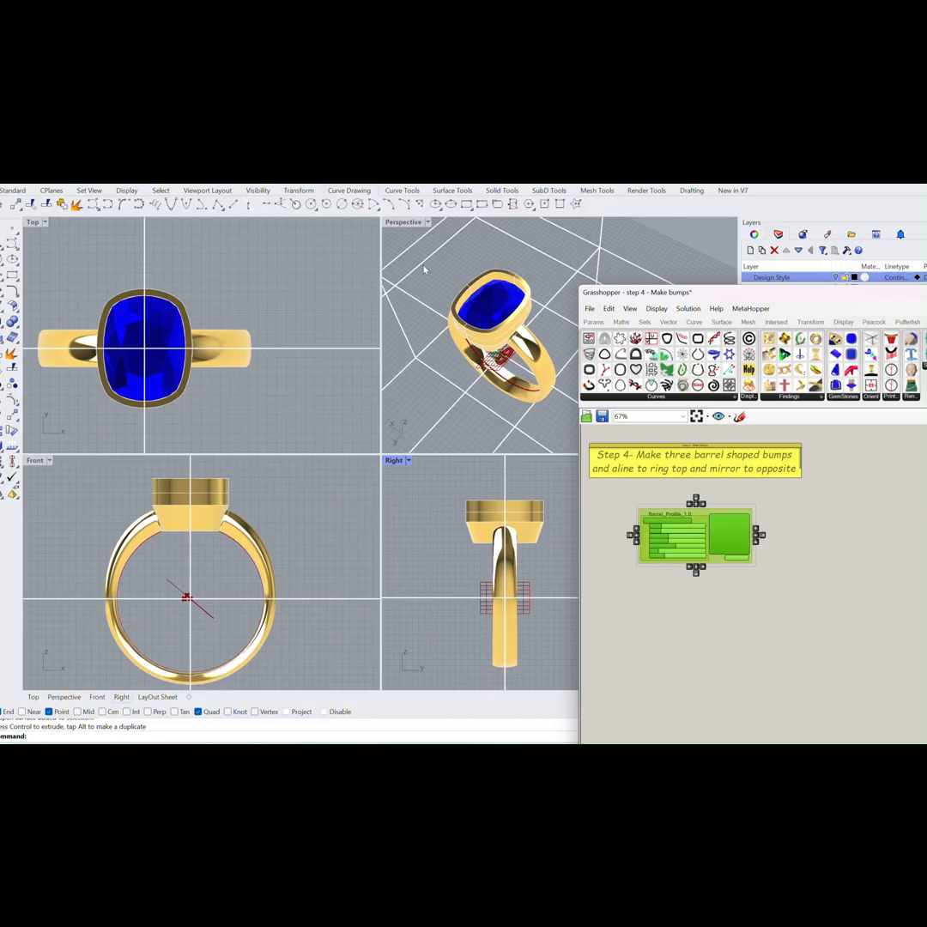
double_click(404, 223)
right_click_drag(404, 316, 280, 529)
scroll(393, 363, "up", 6)
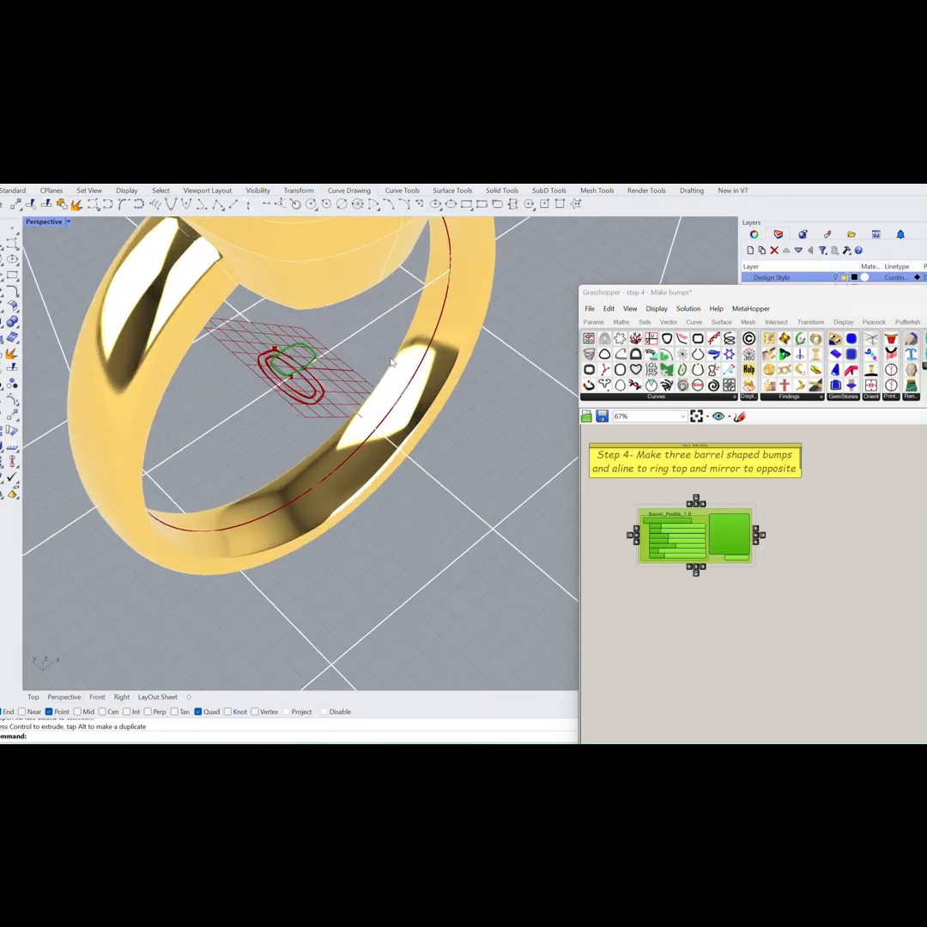
right_click_drag(390, 362, 335, 432)
scroll(364, 361, "up", 5)
scroll(392, 400, "up", 3)
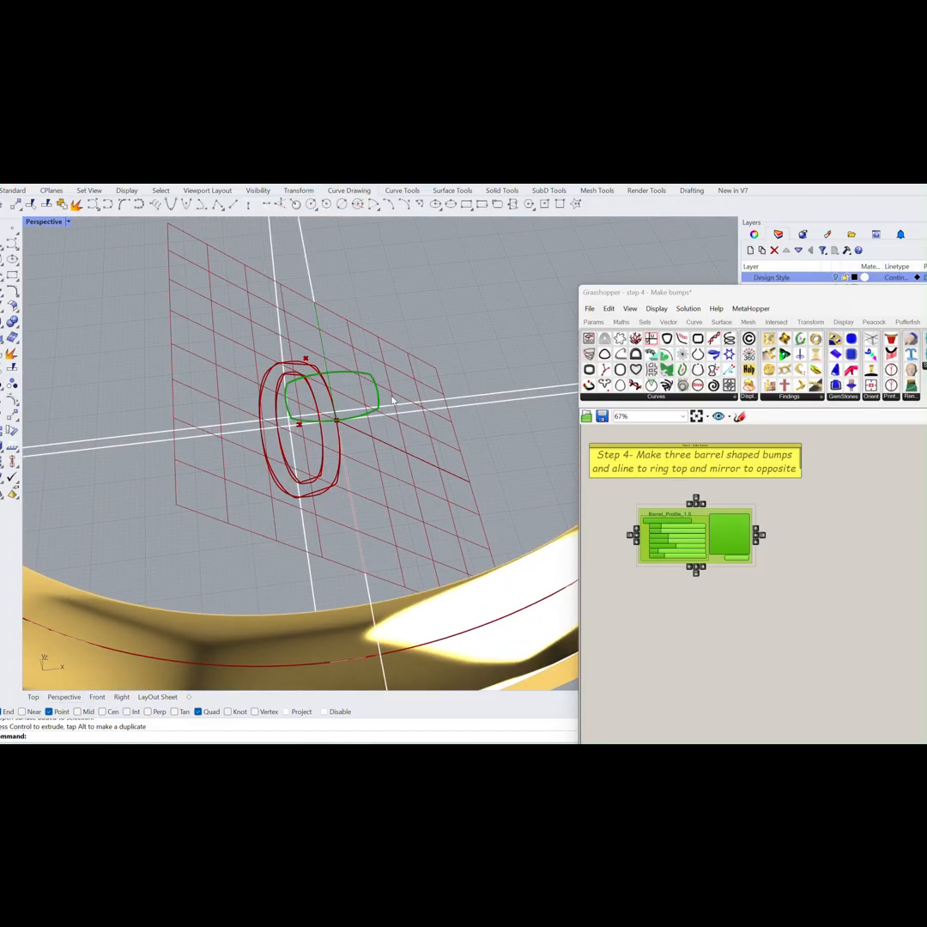
right_click_drag(392, 400, 426, 431)
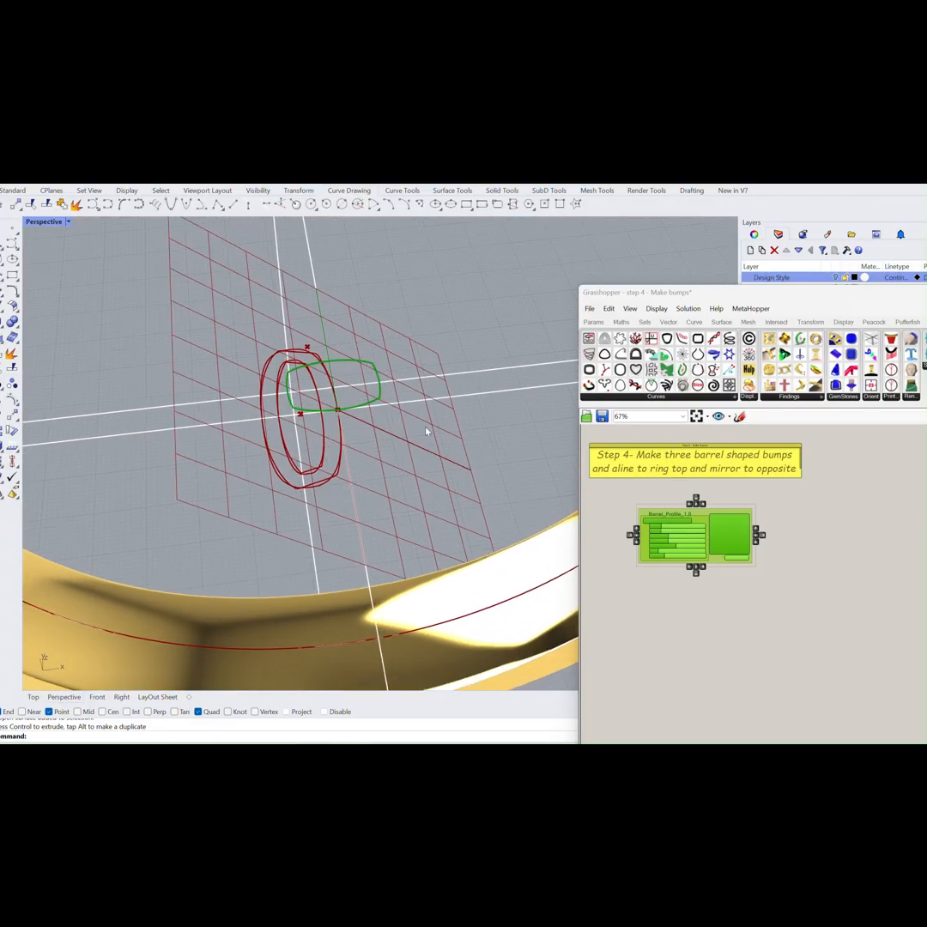
Size the barrel profile by setting X_mms to 5.00 and Y_mms to 4.00.
left_click(662, 617)
scroll(677, 590, "up", 4)
right_click_drag(774, 504, 697, 500)
right_click_drag(679, 629, 725, 639)
right_click_drag(454, 481, 443, 482)
scroll(445, 485, "down", 2)
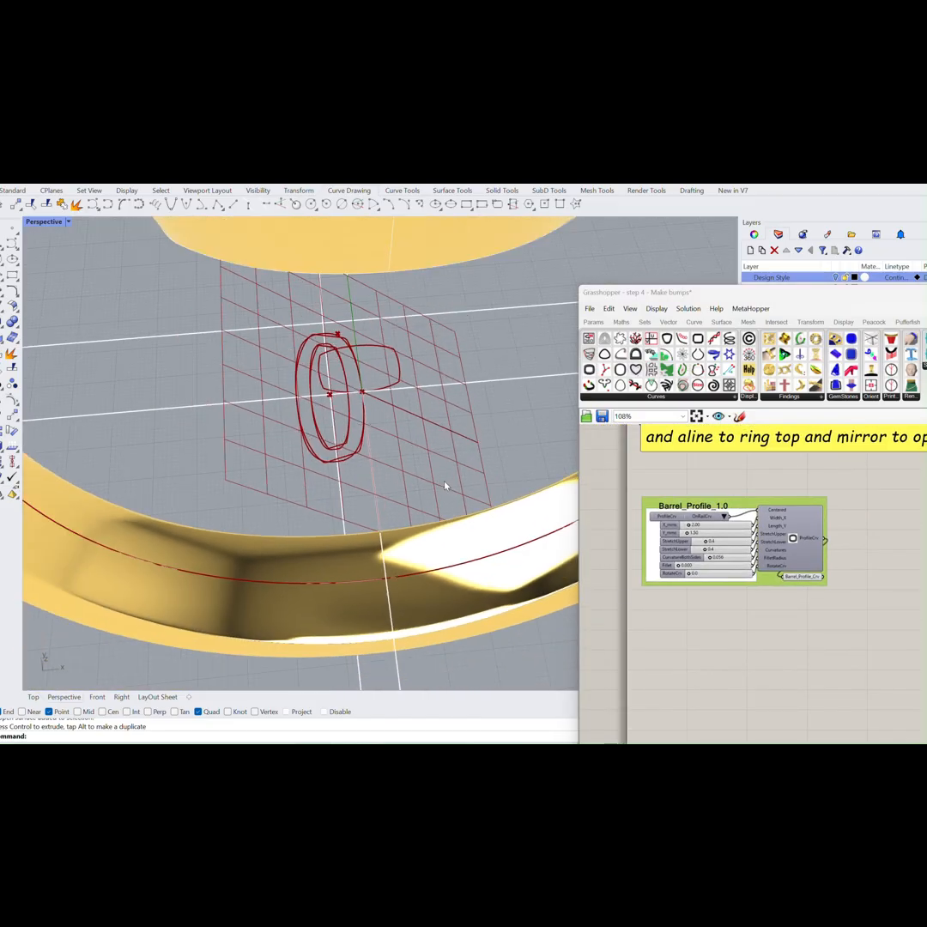
scroll(453, 479, "up", 2)
scroll(635, 547, "up", 4)
double_click(744, 512)
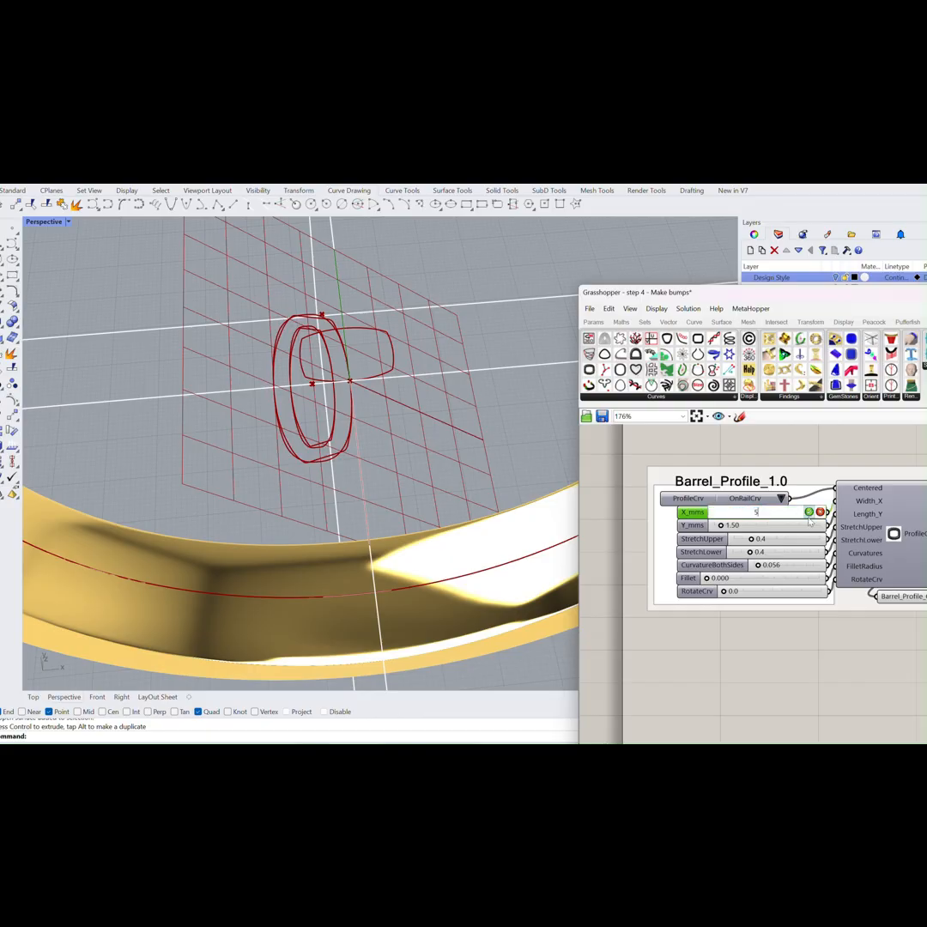
type("5")
left_click(809, 513)
double_click(743, 526)
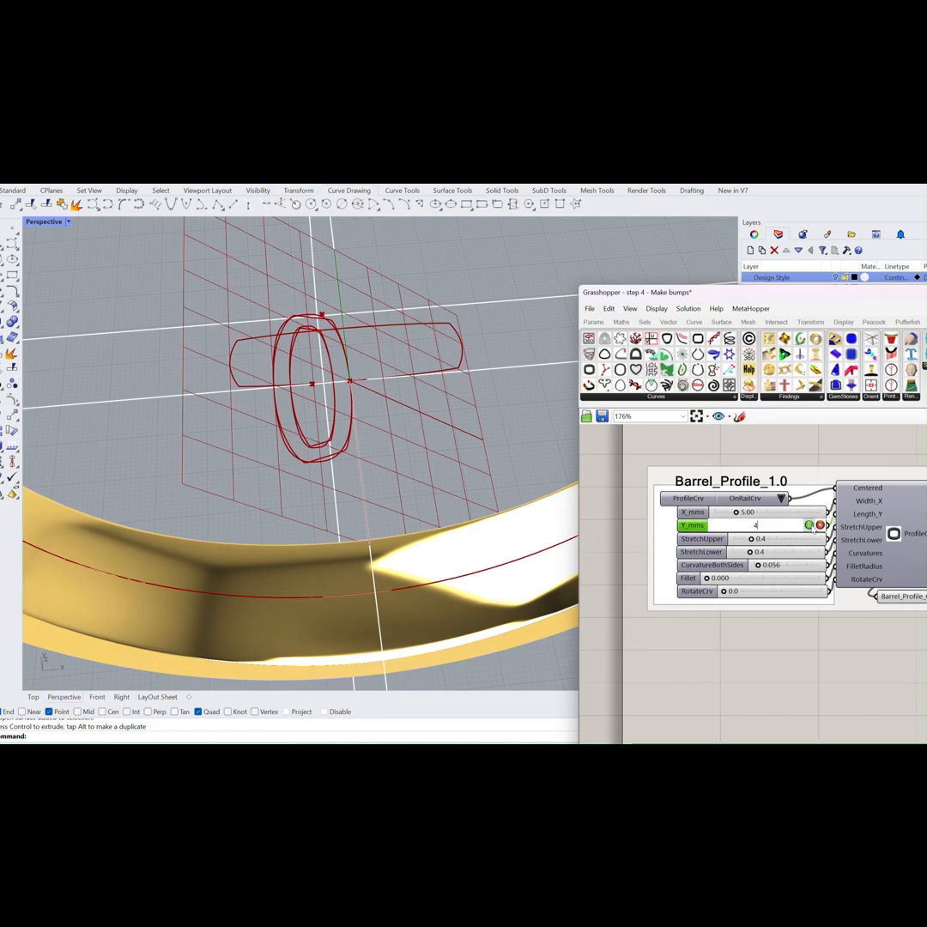
left_click(810, 526)
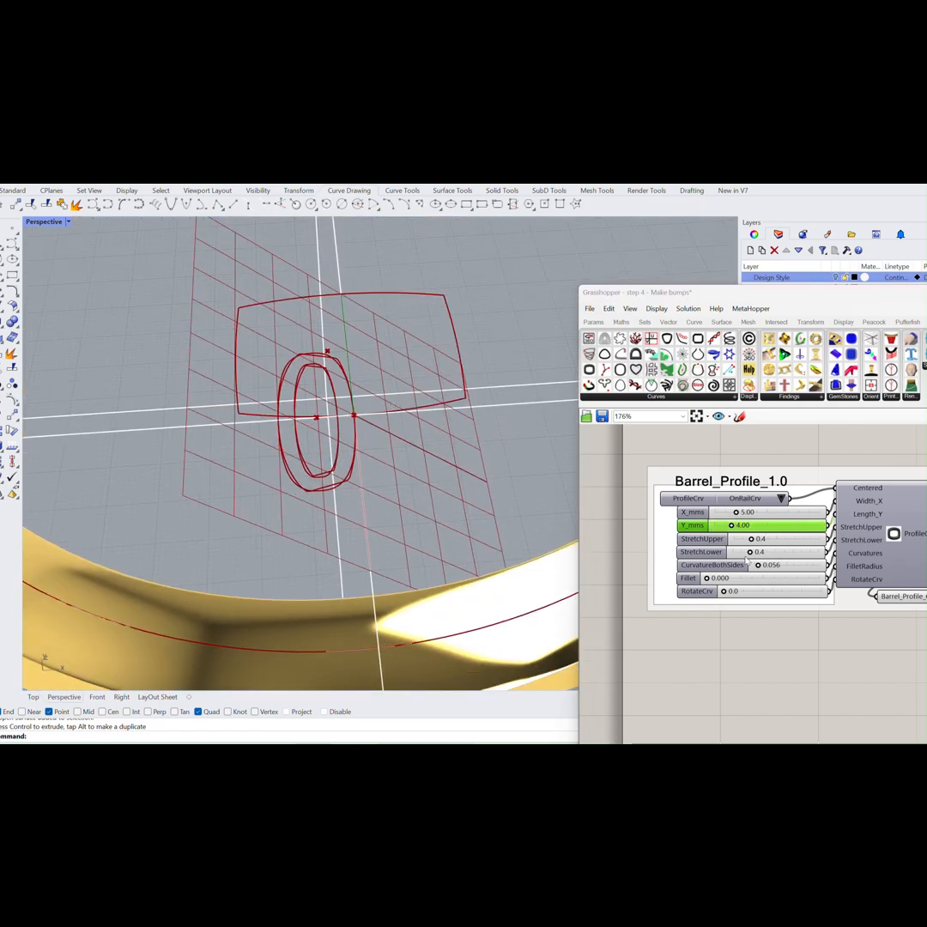
Round the barrel profile's corners with a Fillet of 0.493 and set its ProfileCrv option to Centered.
scroll(745, 560, "up", 5)
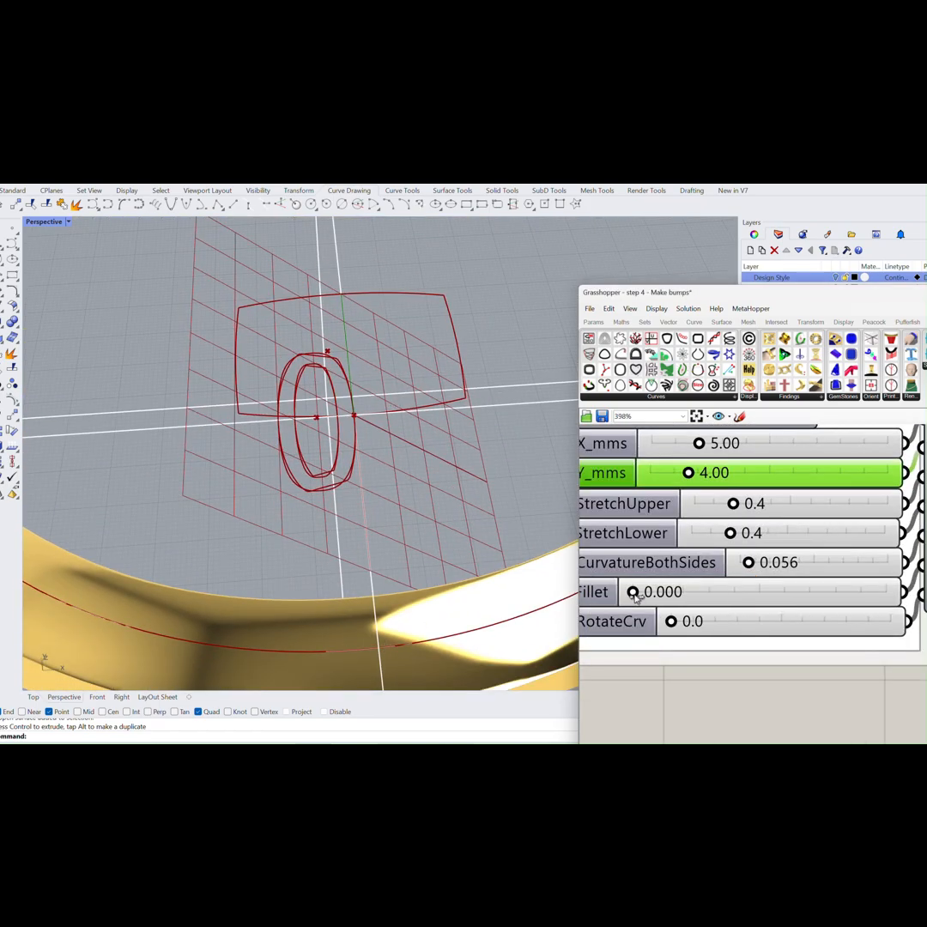
left_click_drag(635, 596, 761, 595)
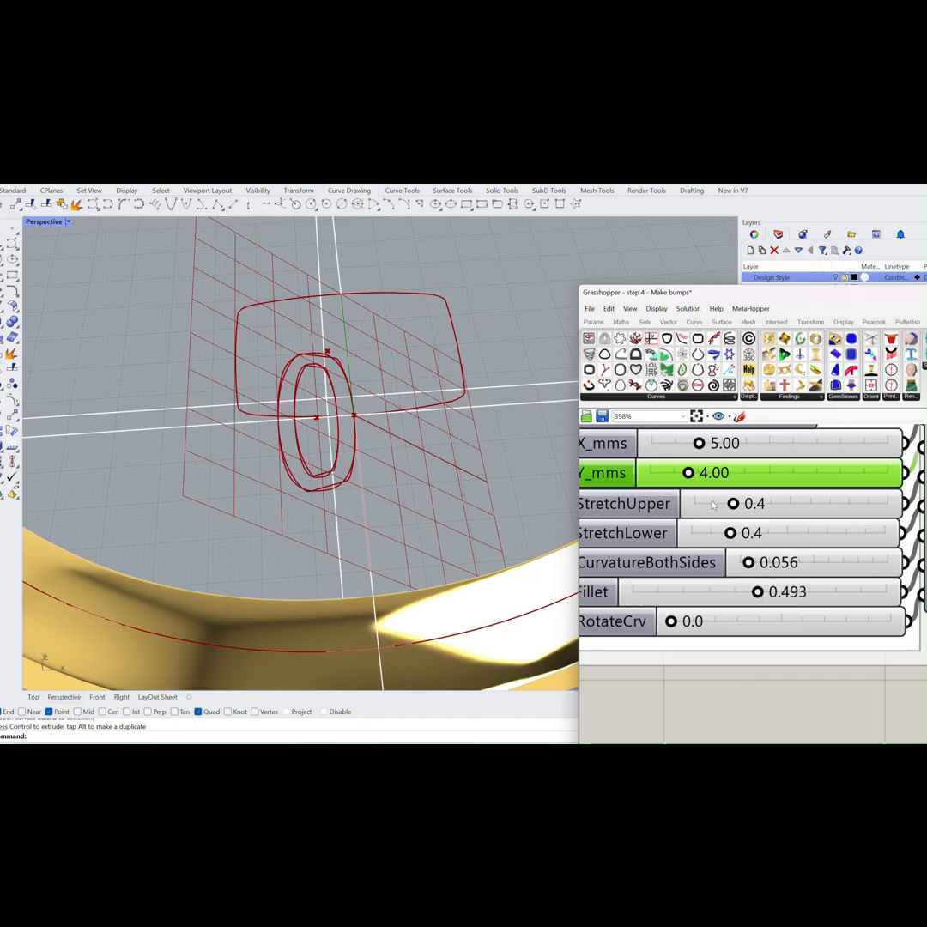
right_click_drag(713, 505, 721, 591)
left_click(811, 500)
left_click(822, 504)
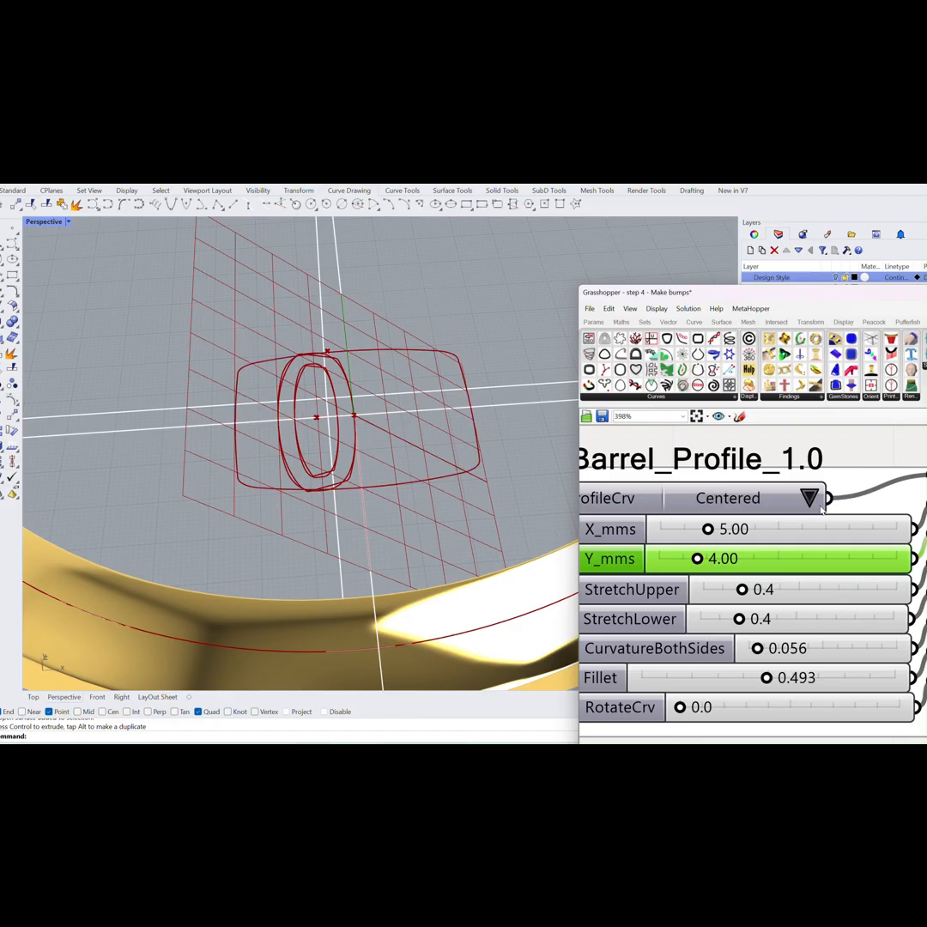
Move the Barrel_Profile_Crv parameter beside the barrel component's ProfileCrv output.
scroll(825, 569, "down", 3)
right_click_drag(876, 568, 626, 545)
left_click_drag(745, 635, 844, 551)
Add a Surface parameter beside Barrel_Profile_Crv and feed the barrel curve into it.
right_click_drag(815, 481, 753, 488)
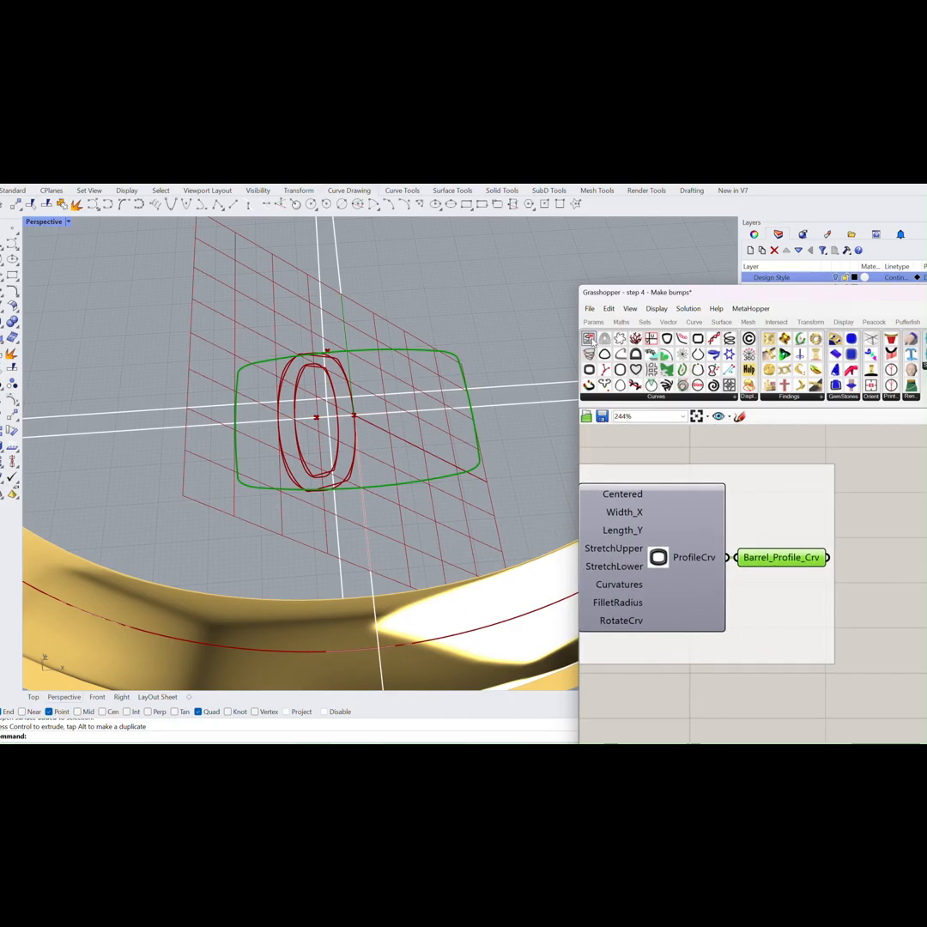
left_click(594, 323)
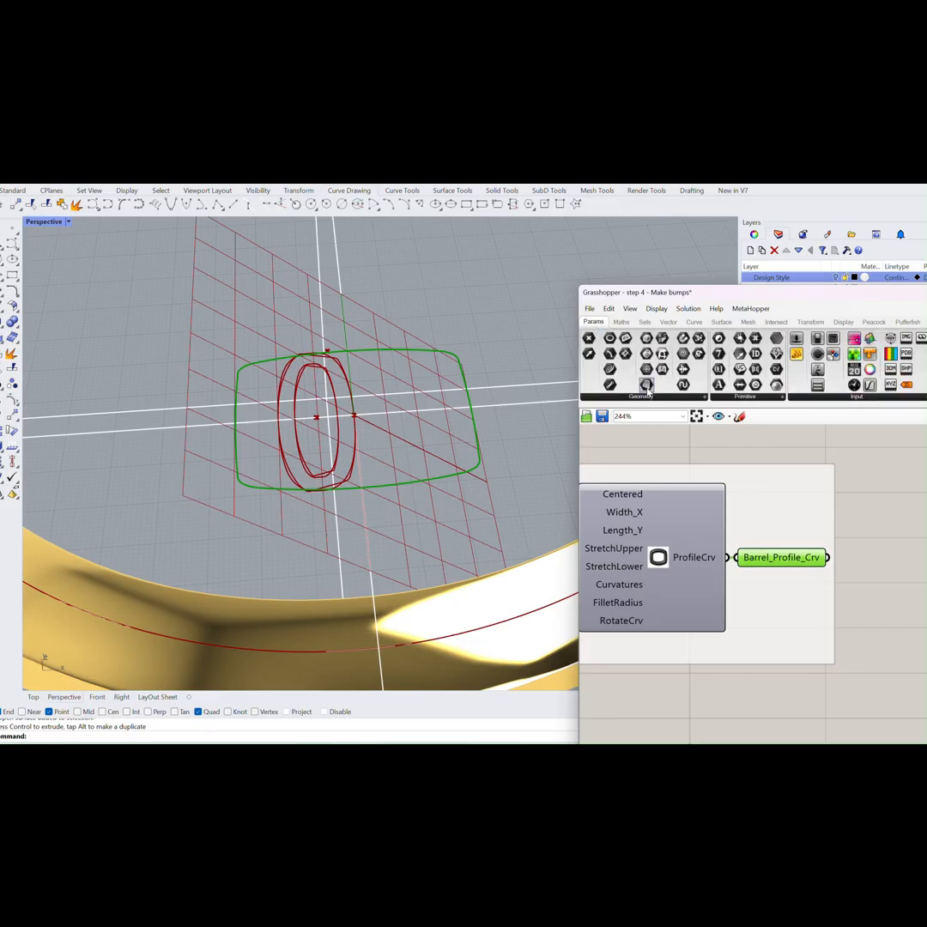
left_click_drag(648, 388, 841, 538)
right_click_drag(861, 555, 754, 554)
left_click_drag(765, 540, 776, 563)
right_click_drag(813, 530, 755, 516)
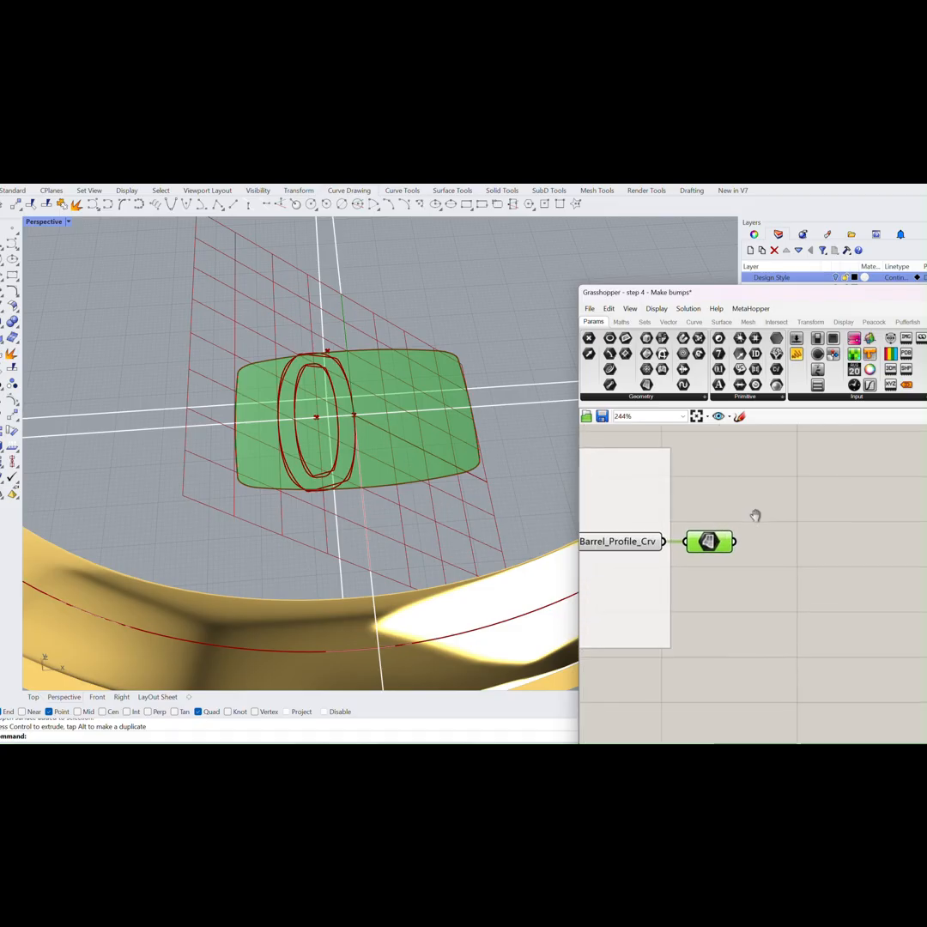
Add an Extrude component and connect the barrel Surface parameter to its Base input.
left_click(722, 322)
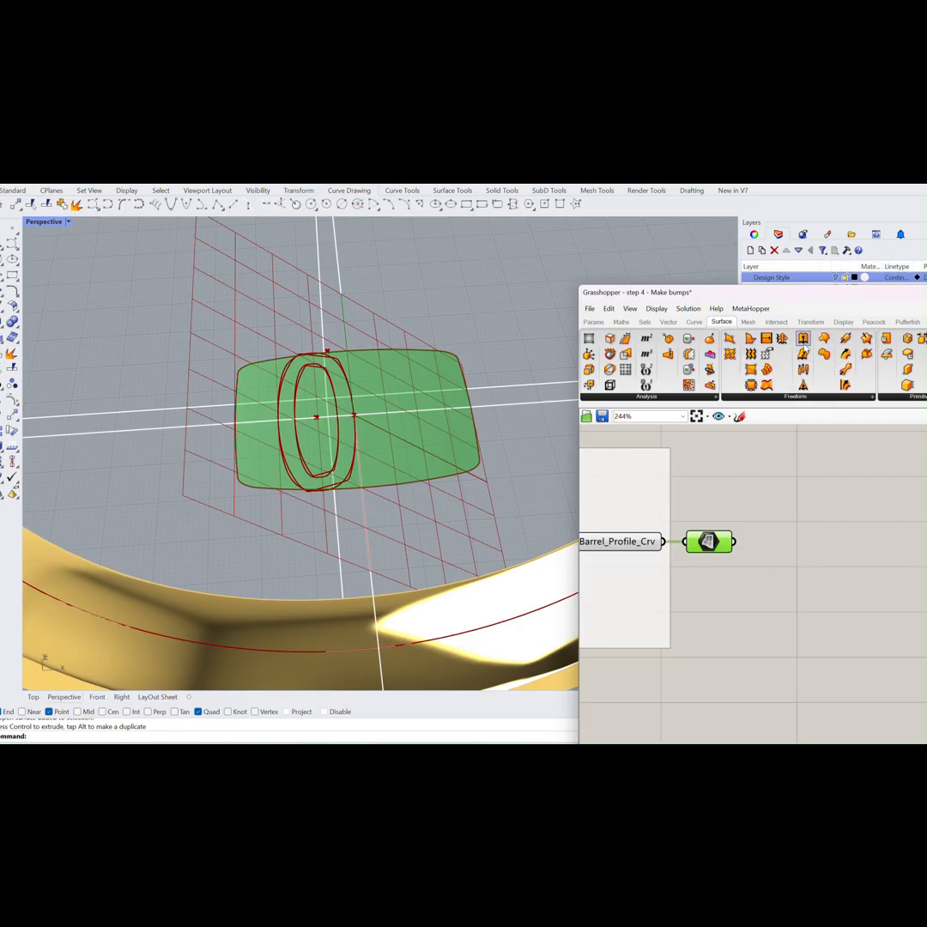
left_click_drag(805, 341, 824, 548)
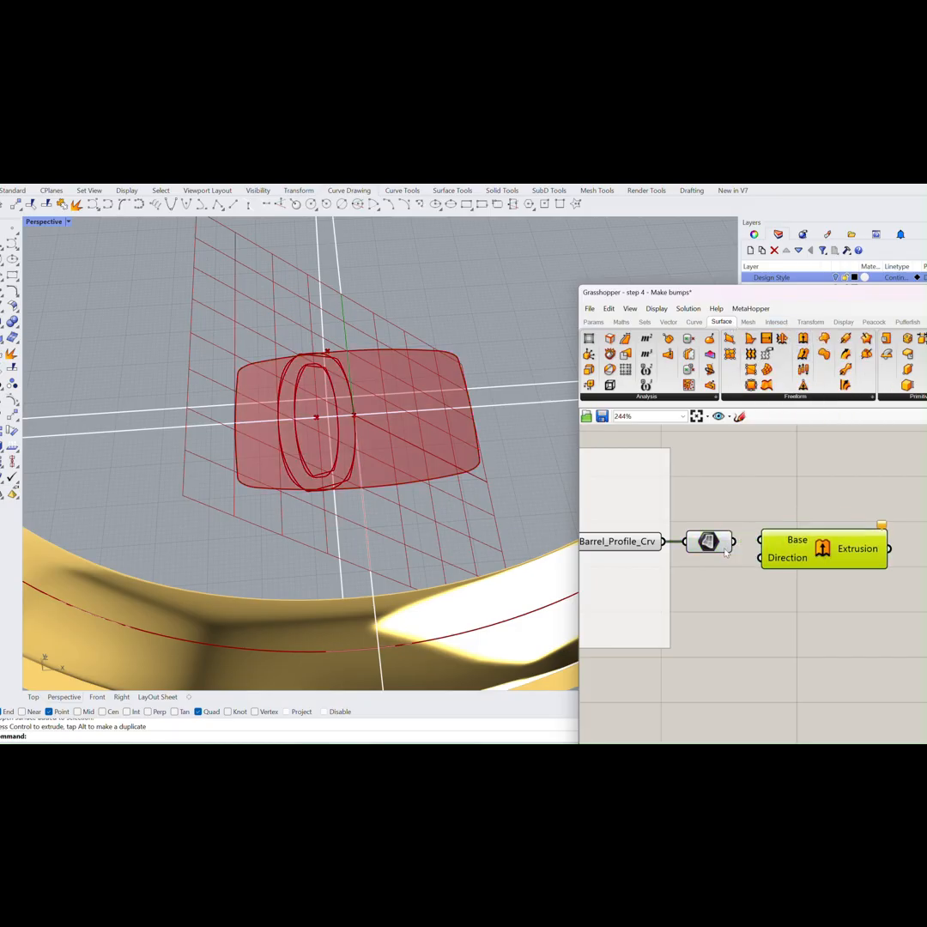
left_click_drag(738, 542, 761, 541)
right_click_drag(782, 545, 640, 499)
left_click_drag(664, 507, 678, 517)
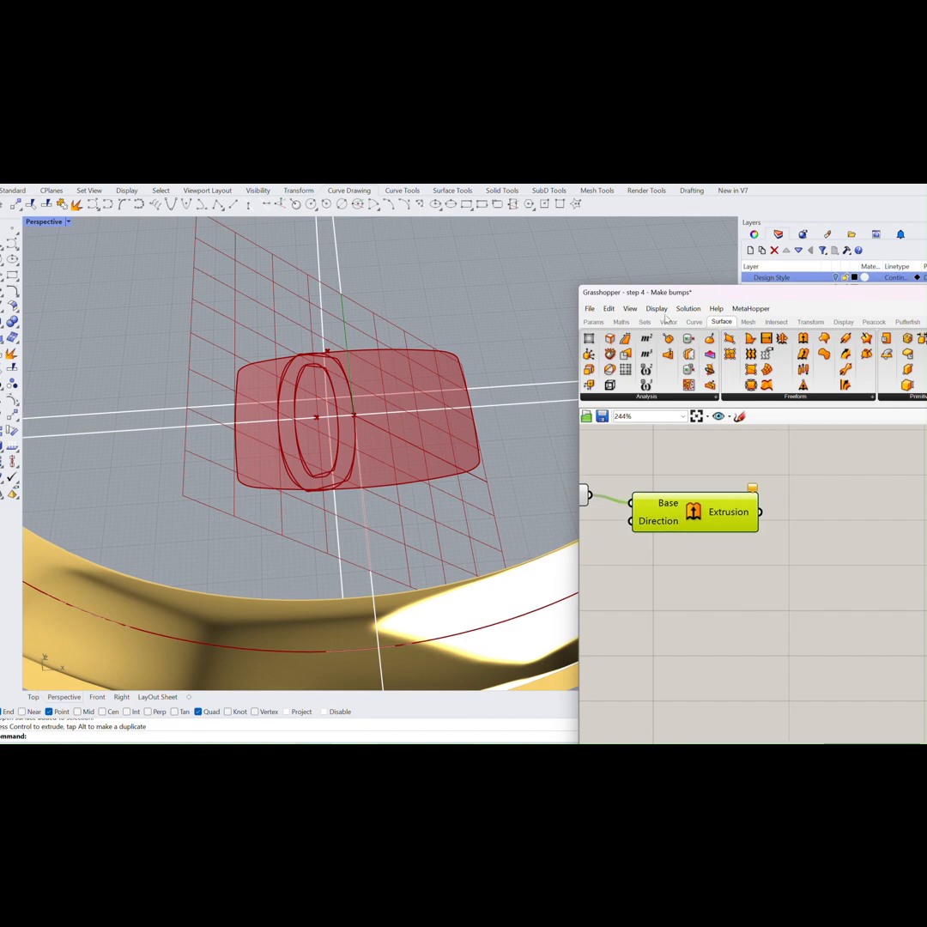
Add a Unit Z vector below the Surface parameter and connect it to the extrusion's Direction input.
left_click(667, 322)
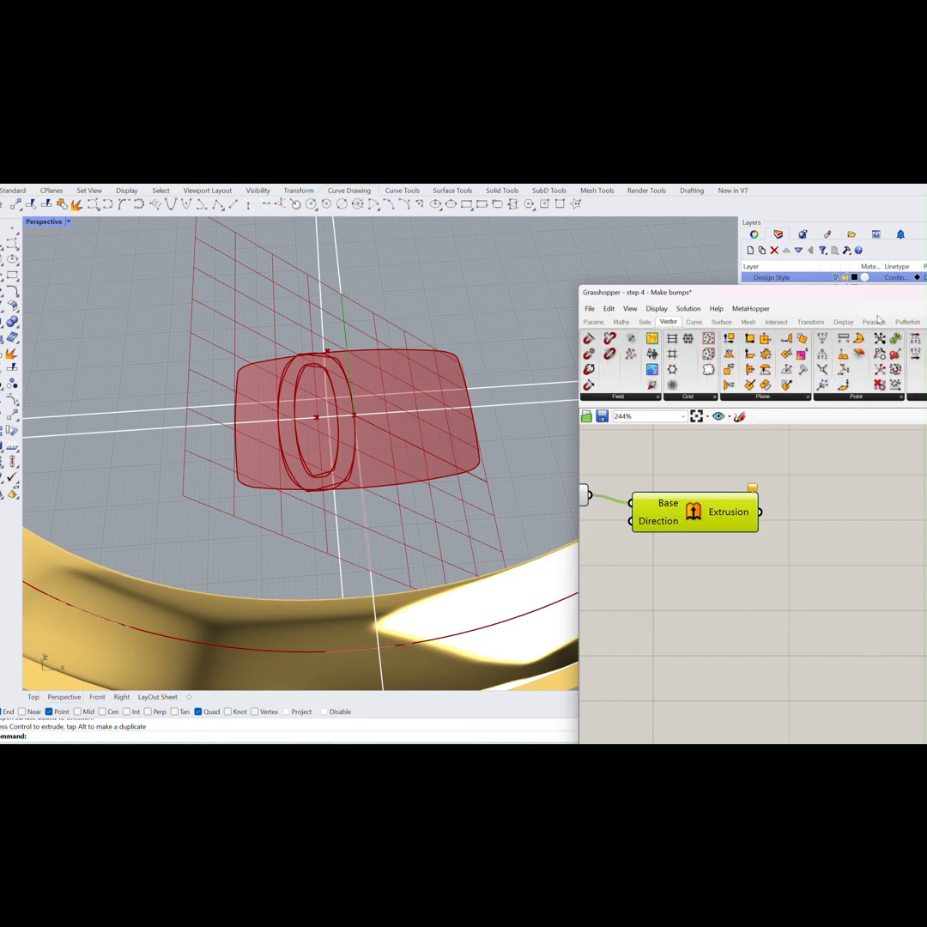
left_click_drag(869, 298, 785, 300)
left_click_drag(854, 387, 554, 559)
right_click_drag(623, 534, 800, 523)
left_click_drag(760, 539, 783, 518)
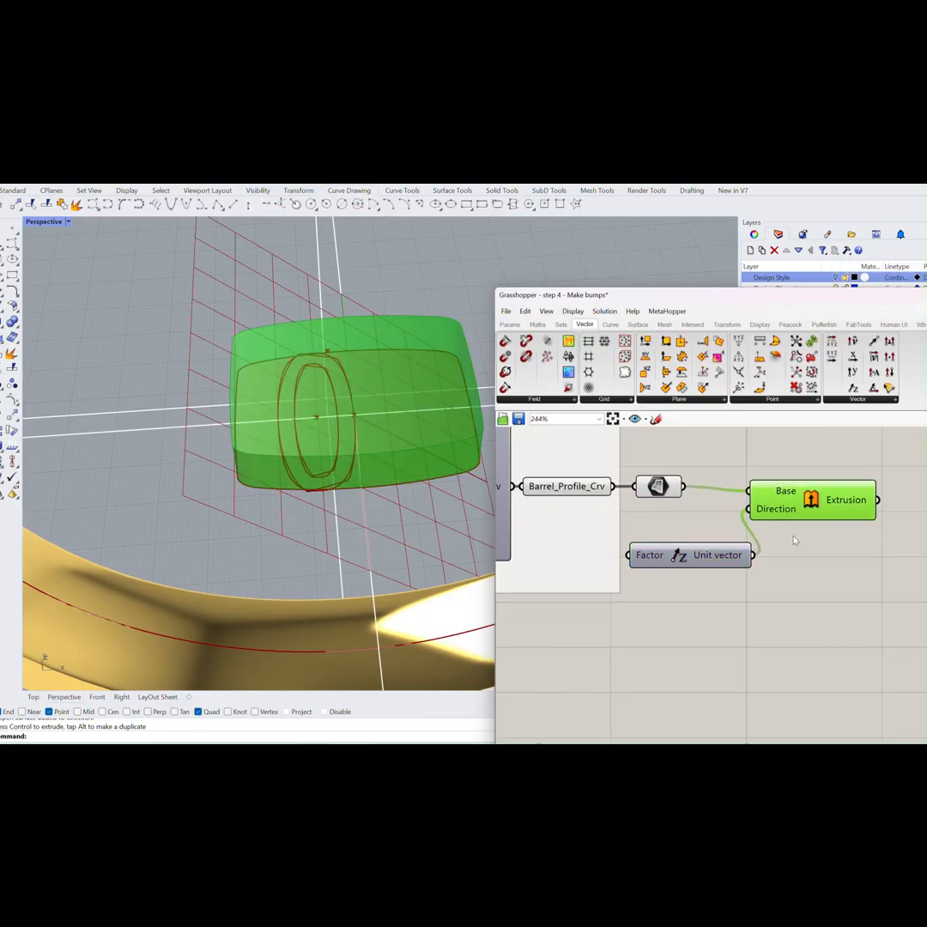
Create a number slider set to 1.1 and connect it to the Unit Z vector's Factor input.
right_click_drag(795, 540, 731, 541)
left_click(635, 554)
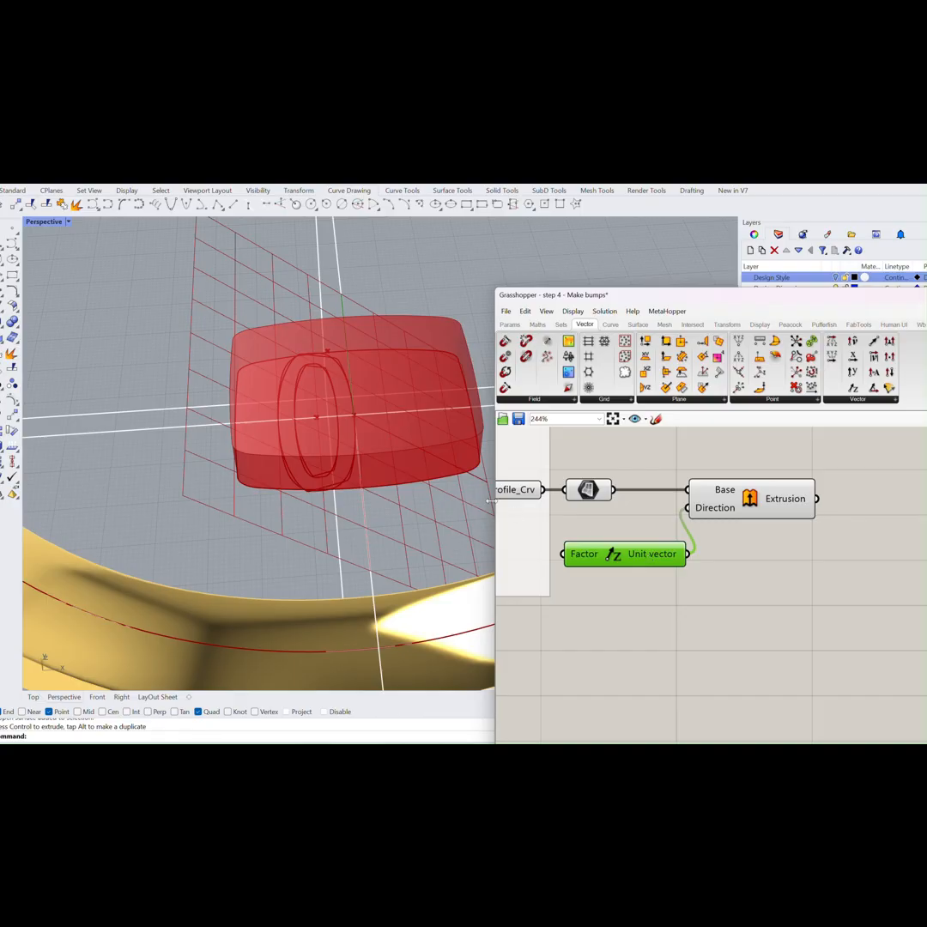
scroll(467, 476, "down", 3)
right_click_drag(468, 475, 482, 440)
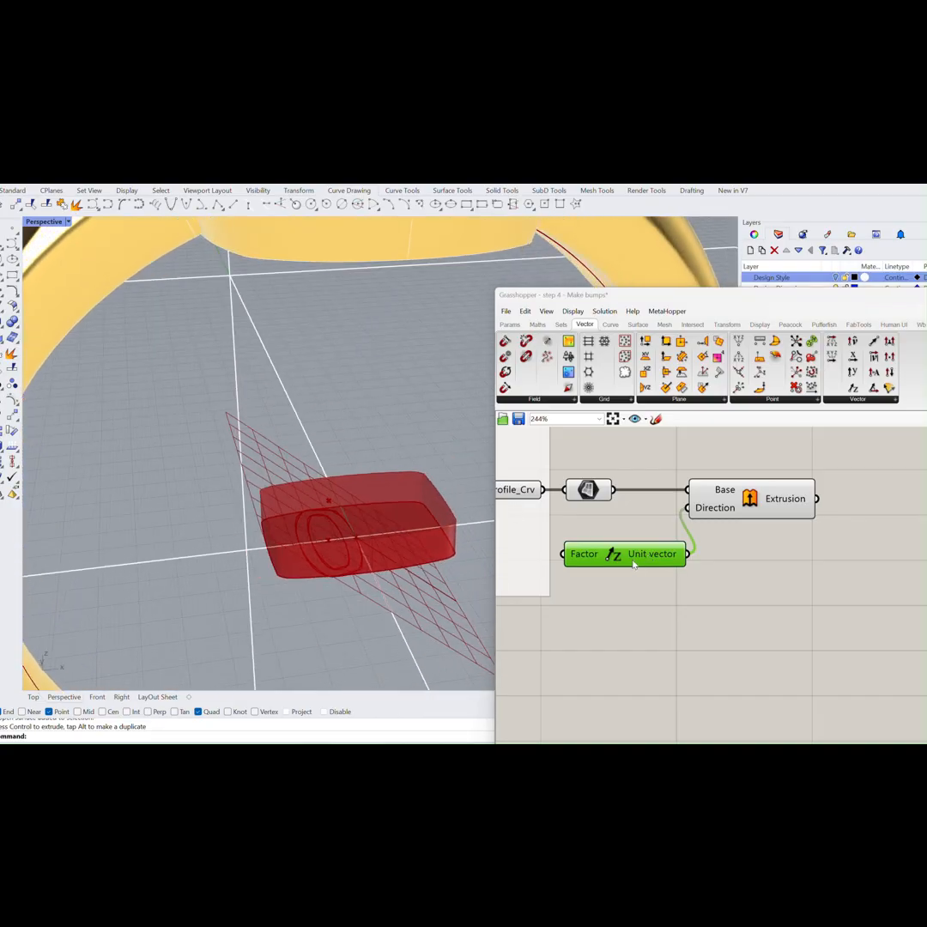
right_click_drag(558, 472, 620, 456)
double_click(583, 633)
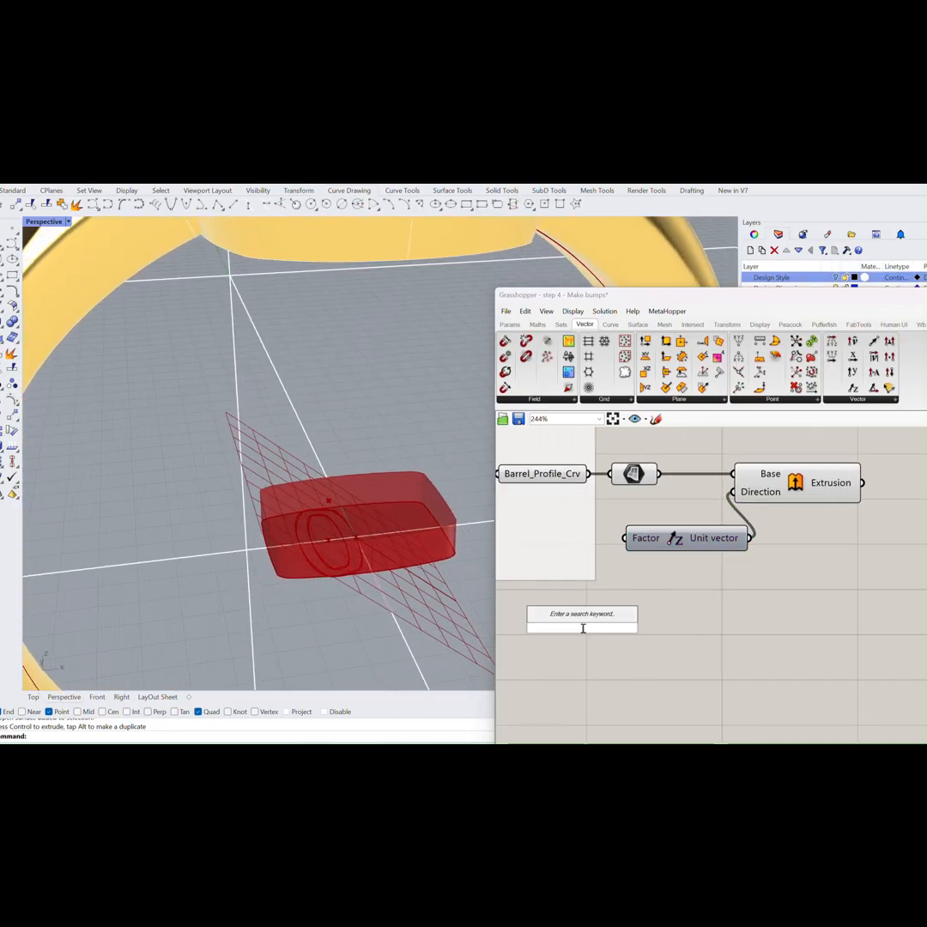
type("1.1")
key("Return")
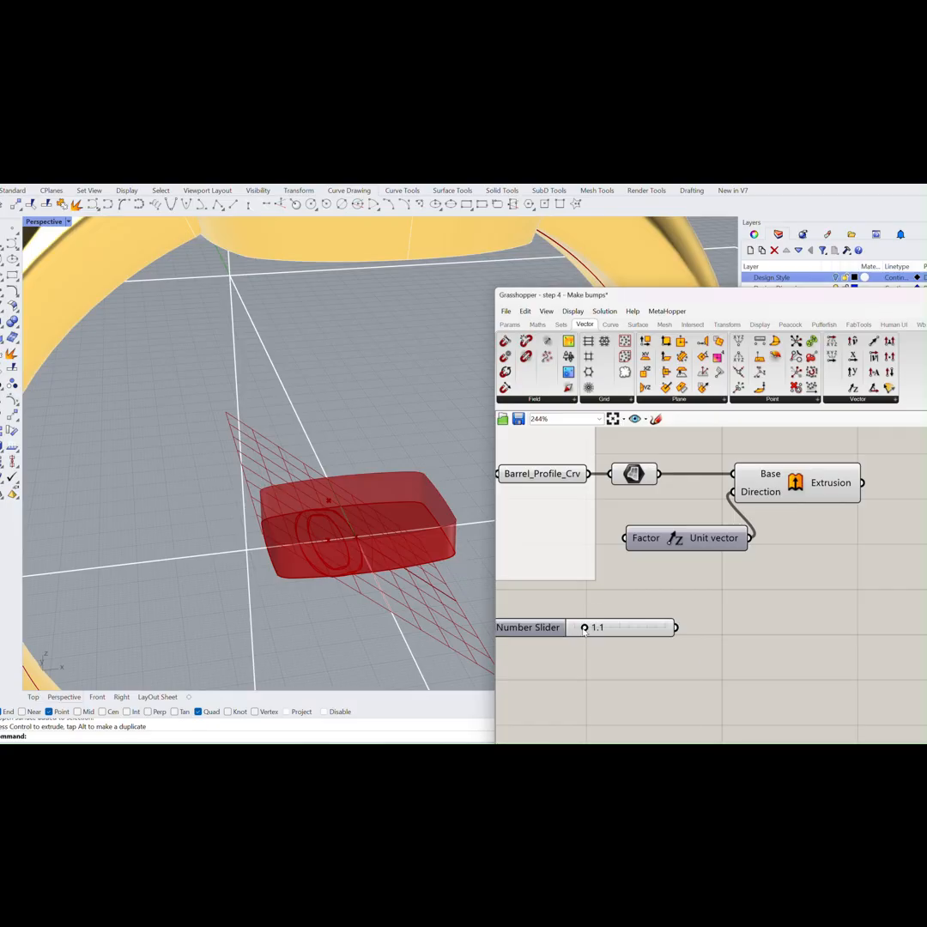
left_click_drag(677, 628, 624, 539)
right_click_drag(781, 535, 759, 595)
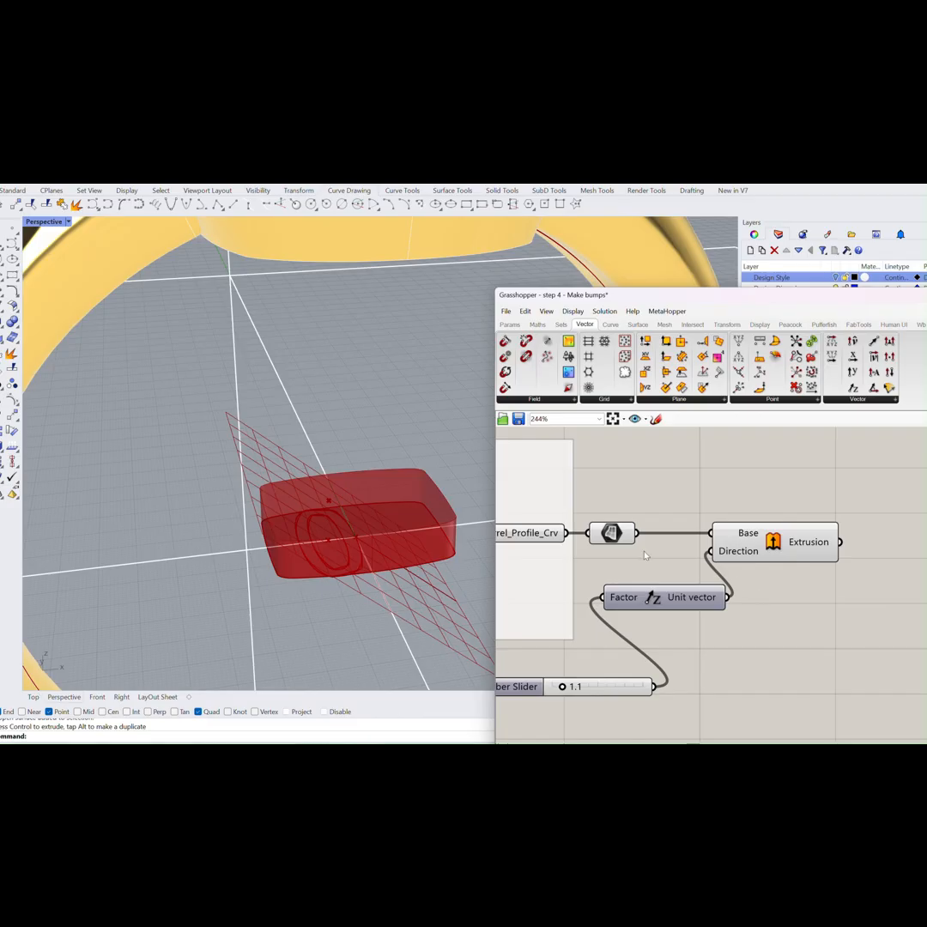
Arrange the barrel Surface parameter, Unit Z vector, number slider and Extrude component into a compact cluster.
left_click_drag(606, 532, 666, 532)
left_click_drag(796, 554, 901, 560)
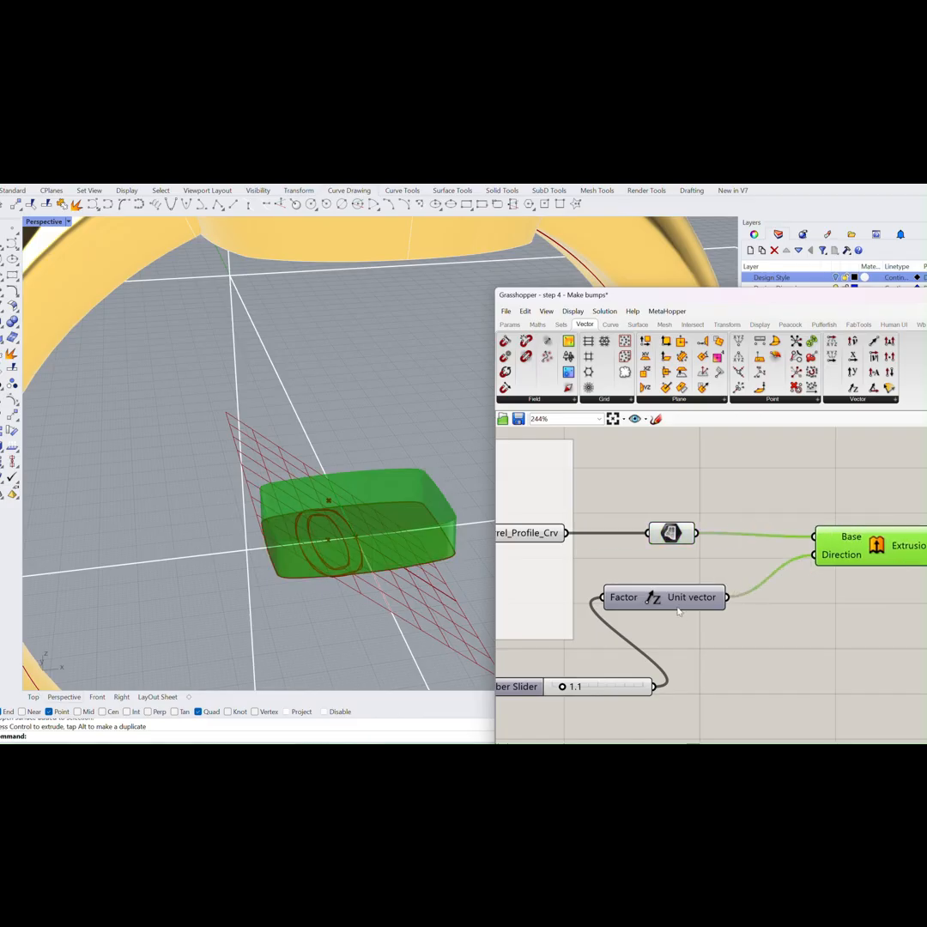
left_click_drag(685, 605, 759, 577)
left_click_drag(681, 541, 751, 540)
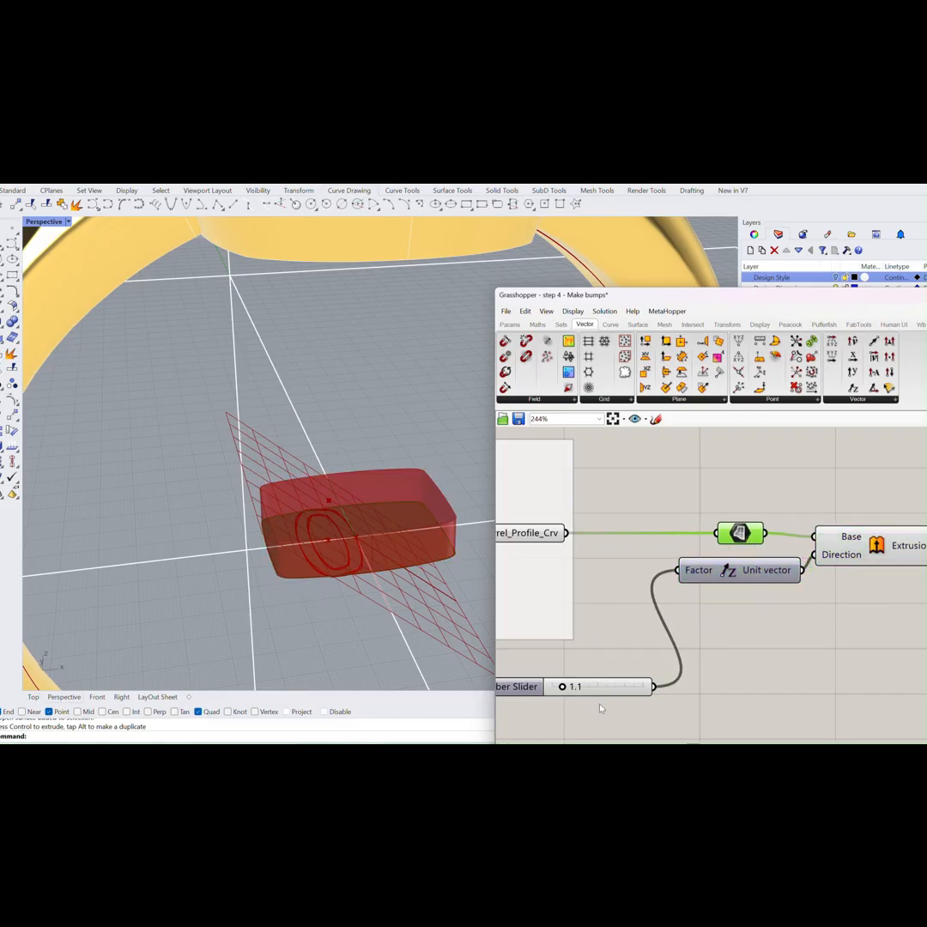
left_click_drag(599, 694, 767, 604)
right_click_drag(766, 605, 633, 615)
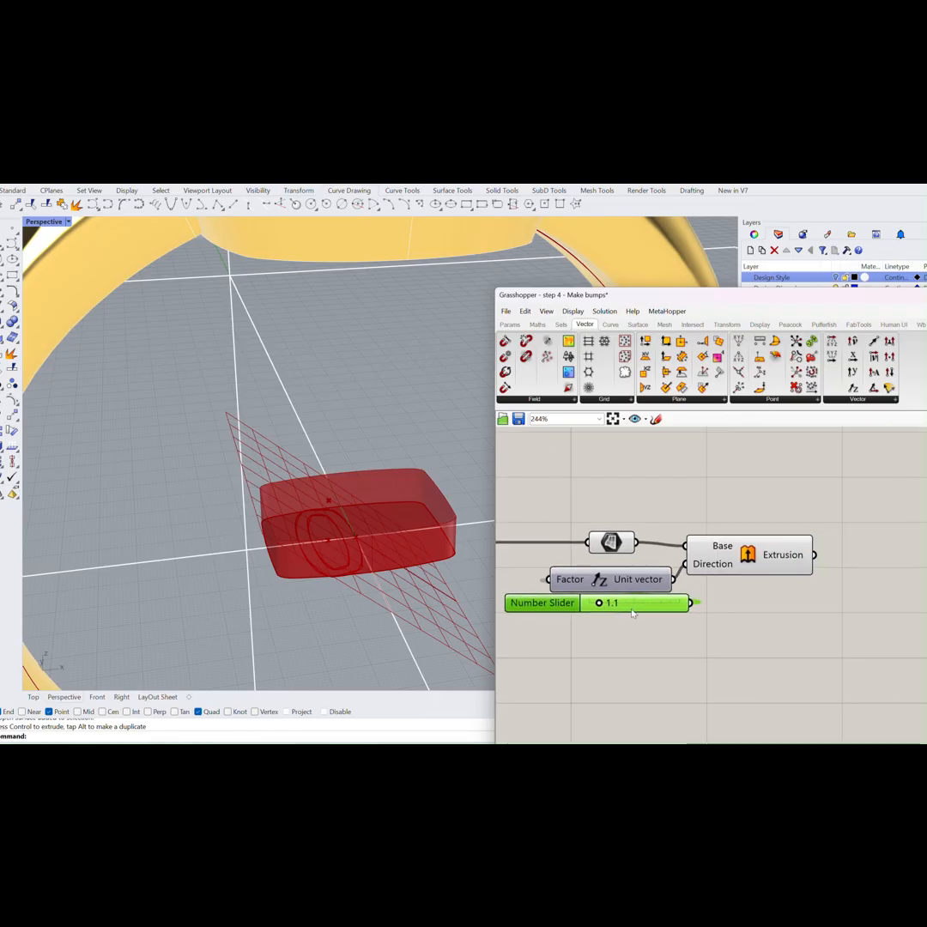
left_click_drag(634, 615, 659, 616)
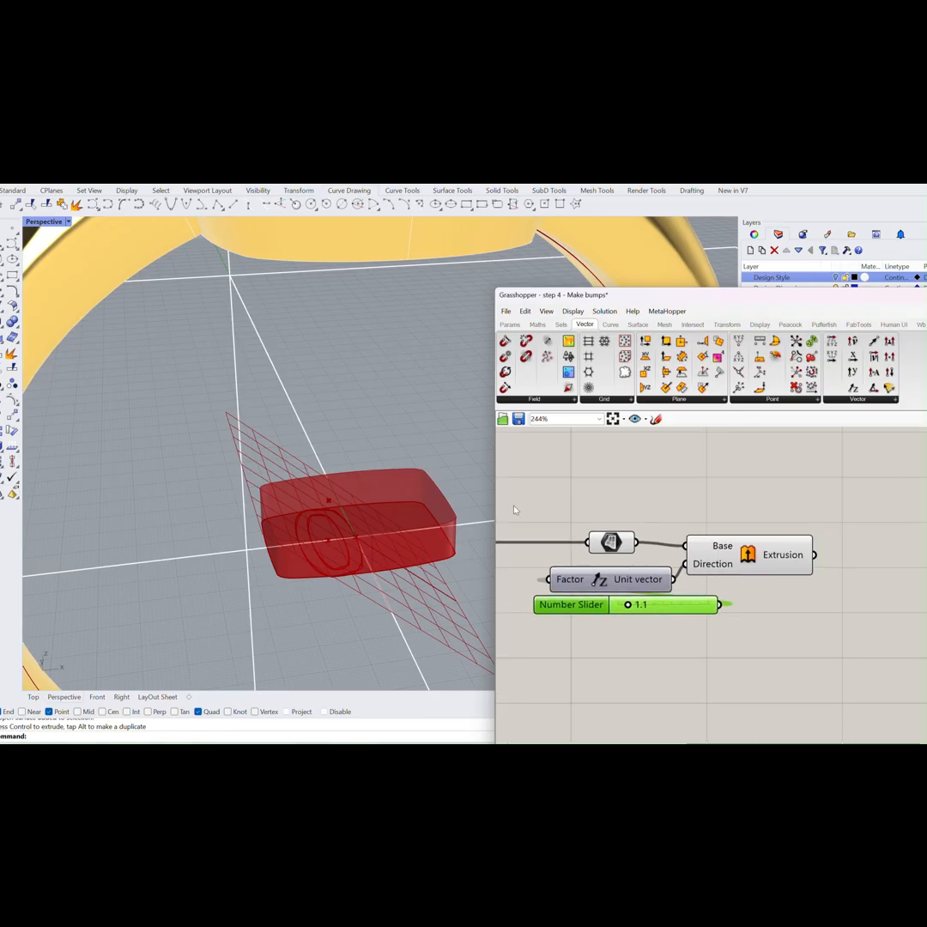
Group the Surface parameter, Unit Z vector, slider and Extrude component, and position the group beside Barrel_Profile_Crv.
left_click_drag(514, 510, 730, 644)
middle_click(797, 596)
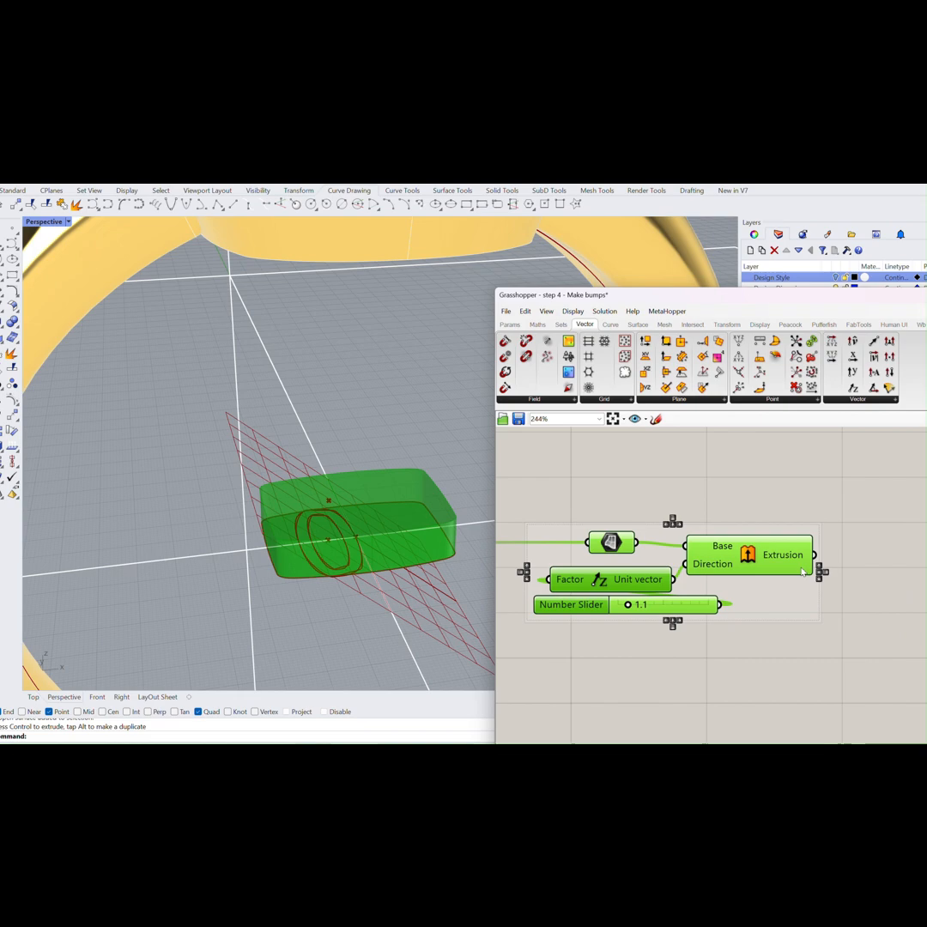
key("ctrl+g")
left_click_drag(789, 607, 768, 608)
right_click_drag(768, 607, 823, 590)
left_click_drag(824, 591, 790, 595)
right_click_drag(540, 602, 606, 594)
Rename the extrusion's number slider to "Bump thickness in mm".
right_click(629, 586)
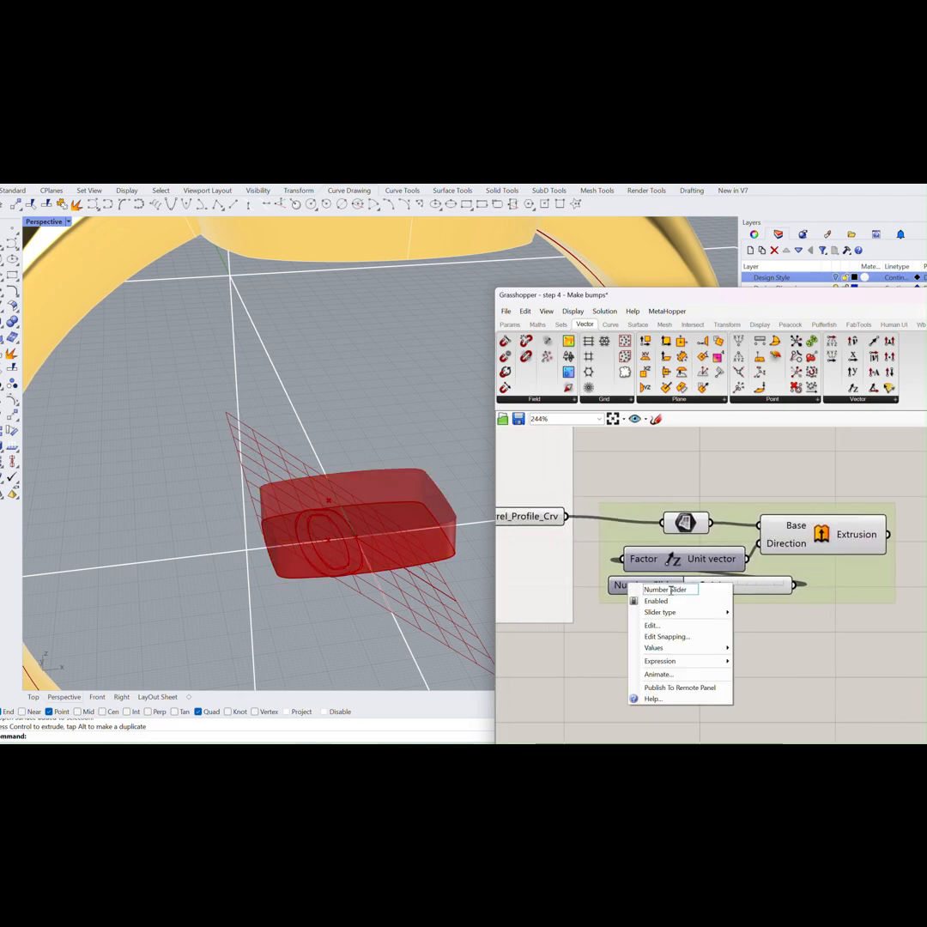
type("Bum")
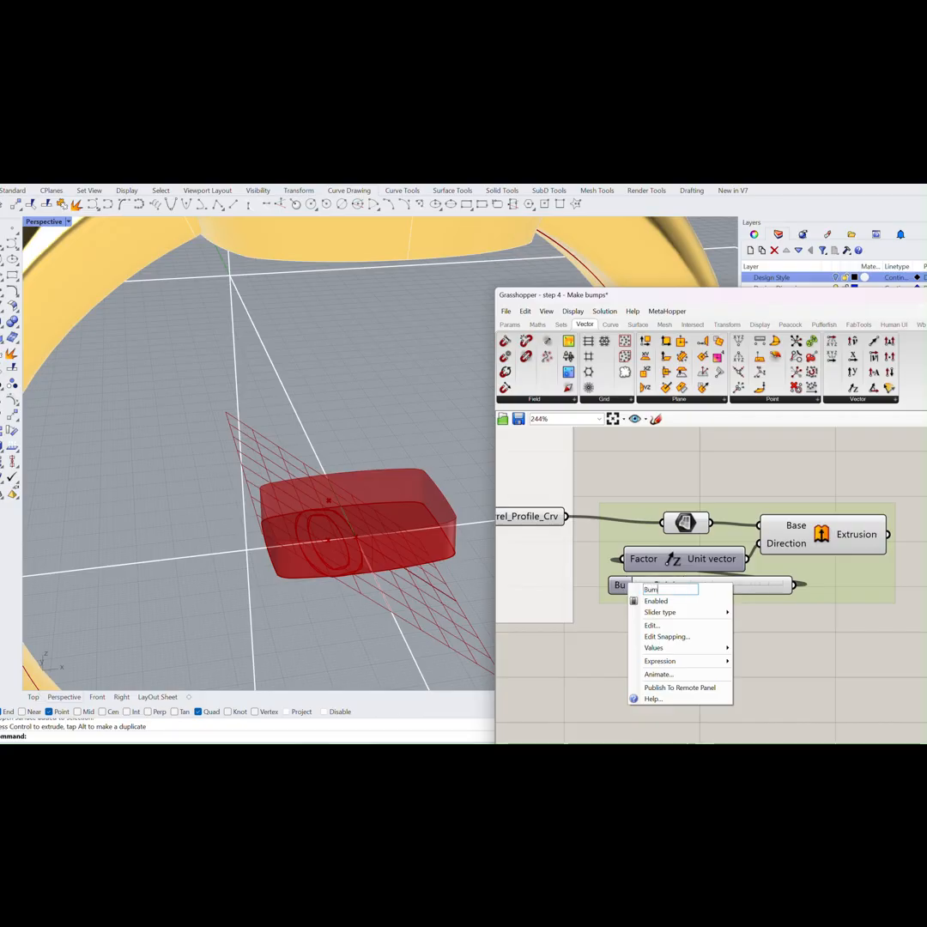
type("m")
type(" thic")
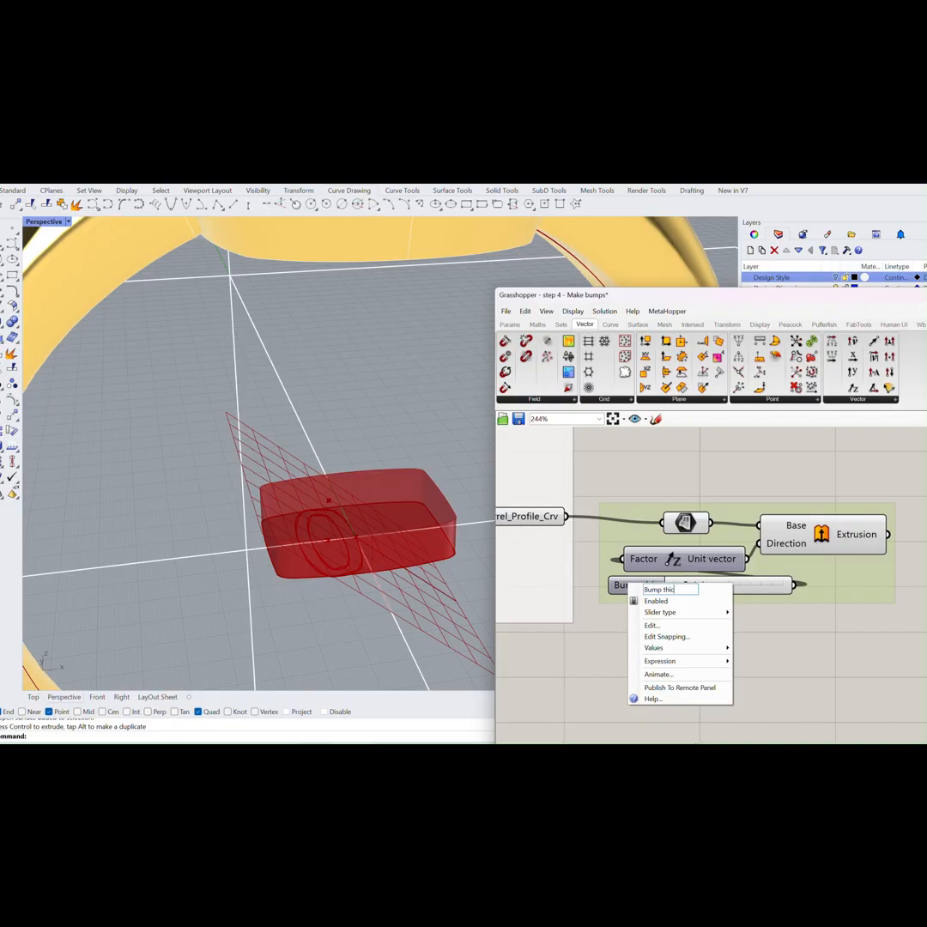
type("kness in mm")
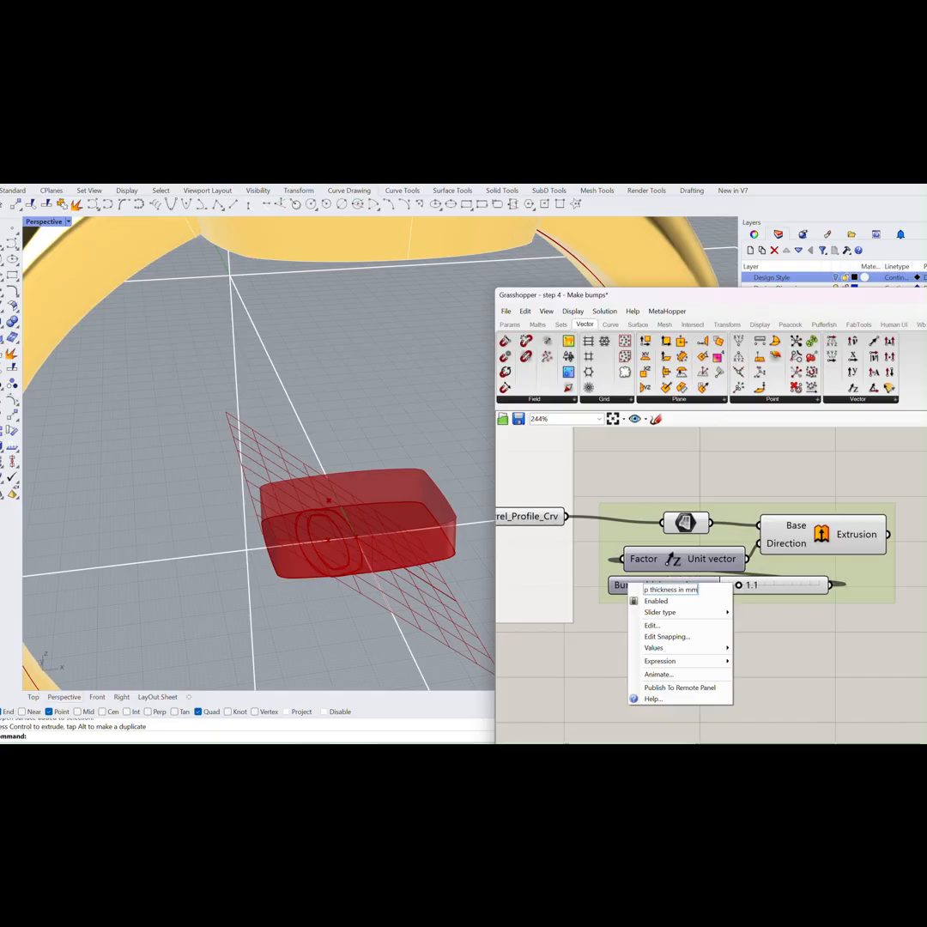
key("Return")
Turn off the preview of the Barrel_Profile_Crv parameter and of the Surface parameter after it.
scroll(700, 628, "down", 3)
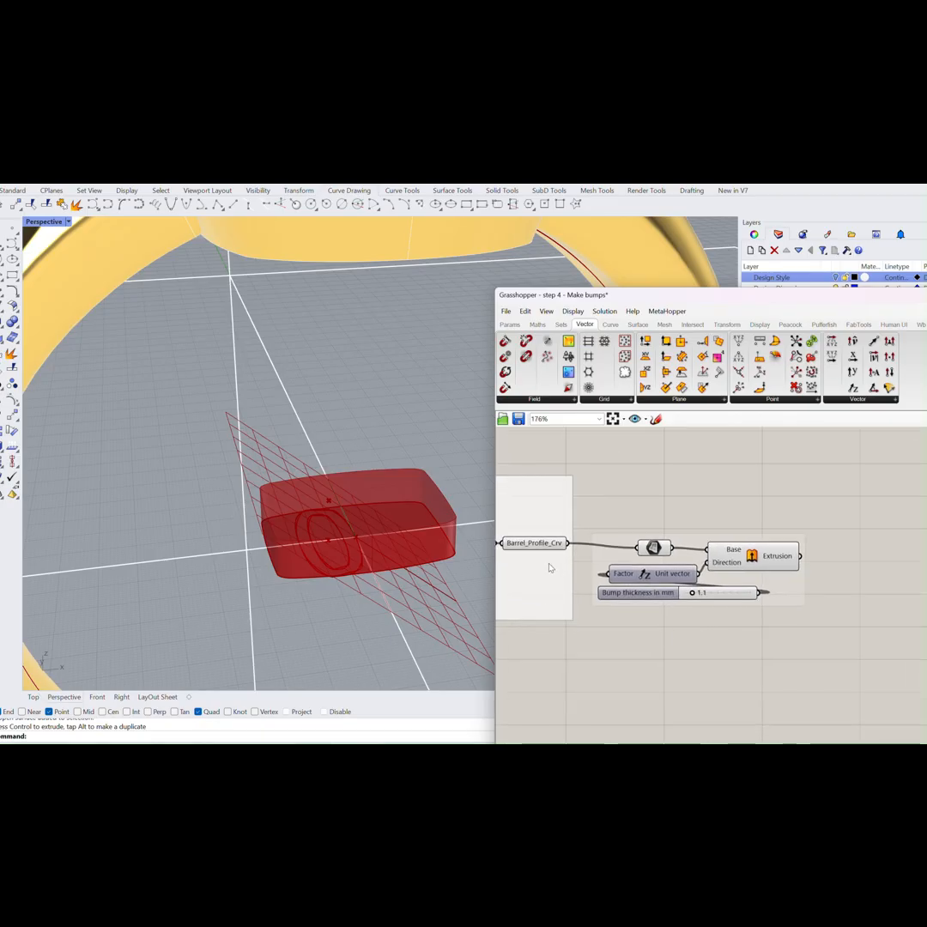
left_click(535, 543)
middle_click(540, 543)
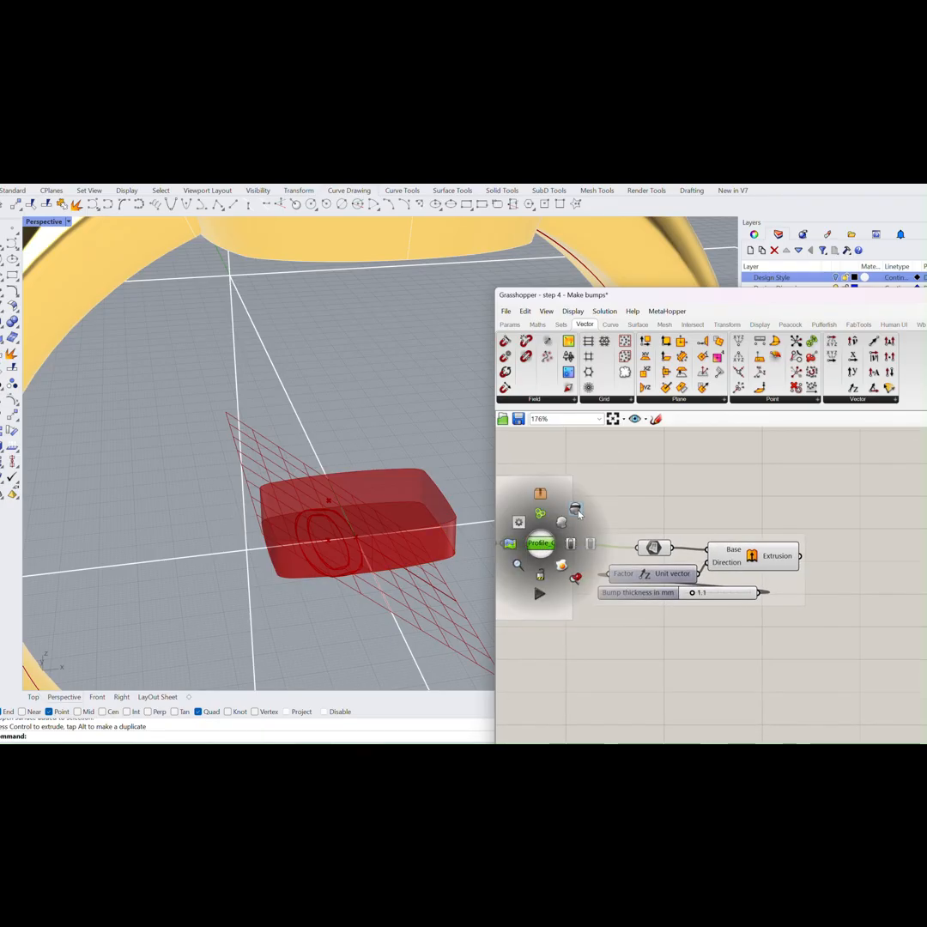
left_click(577, 510)
left_click(654, 548)
middle_click(654, 549)
left_click(687, 515)
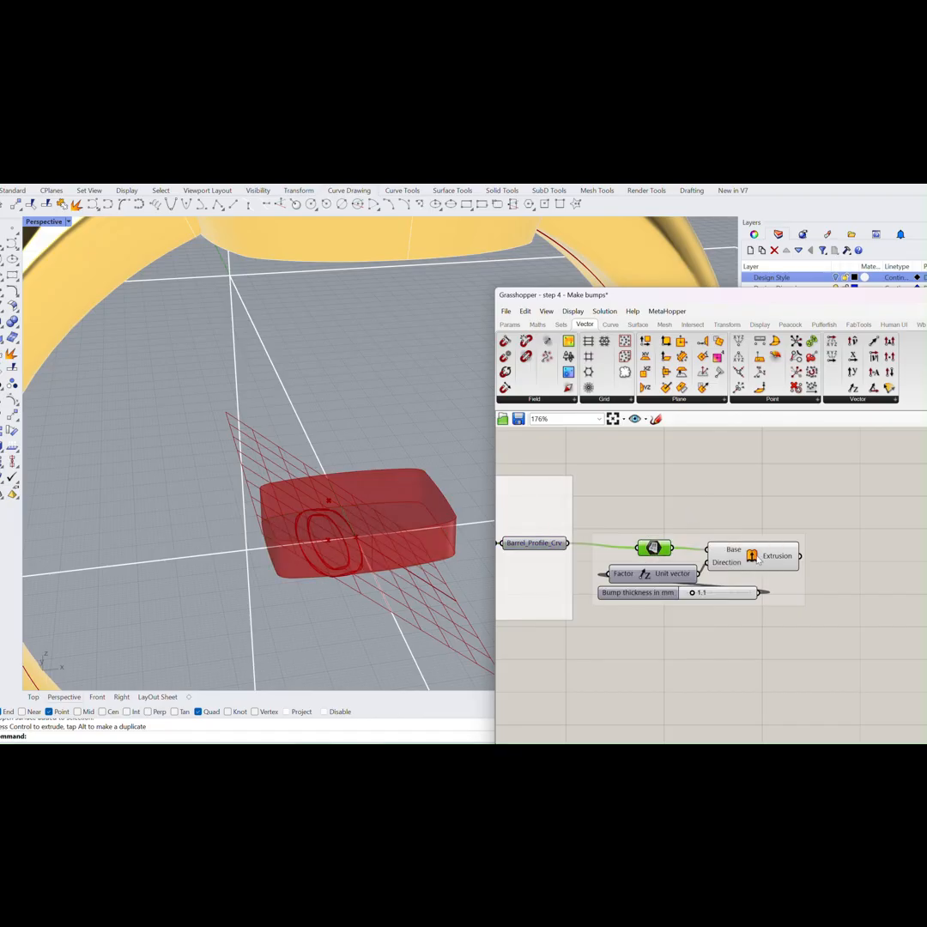
Add the AlgoJewels Orient_To_Ring_Top_1.0 definition to the canvas next to the barrel extrusion group.
left_click(759, 560)
scroll(284, 460, "down", 2)
scroll(289, 457, "down", 4)
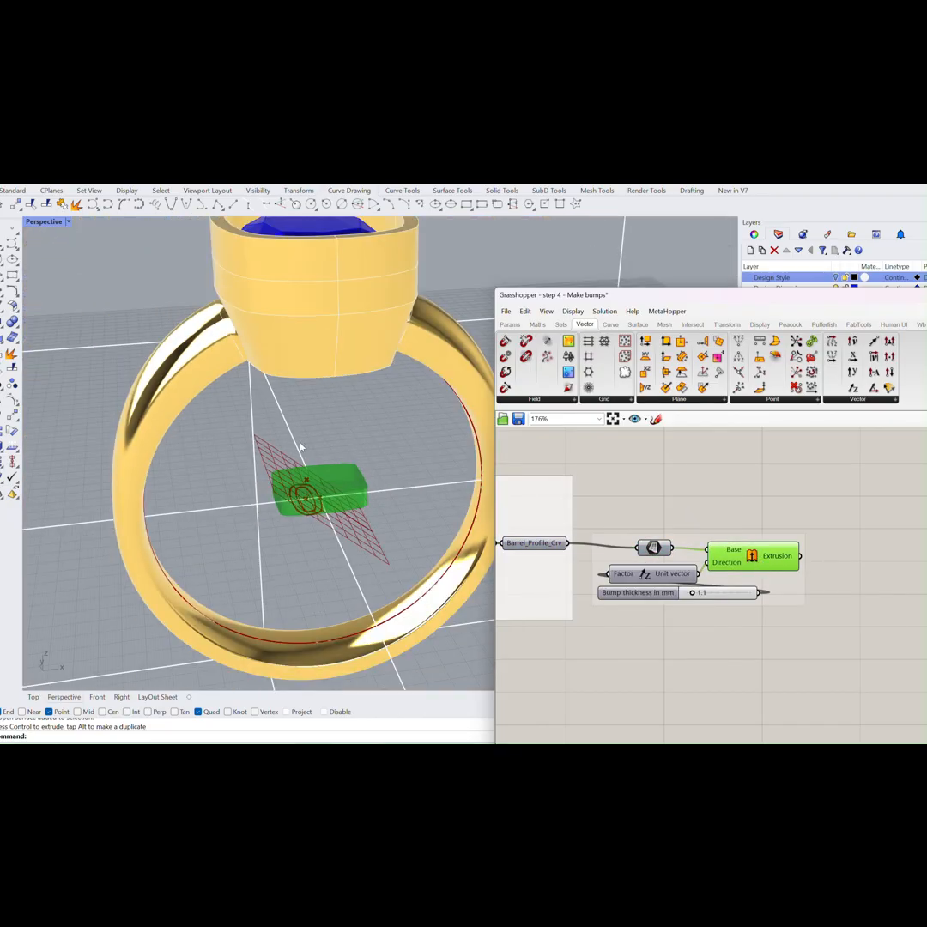
right_click_drag(302, 449, 300, 439)
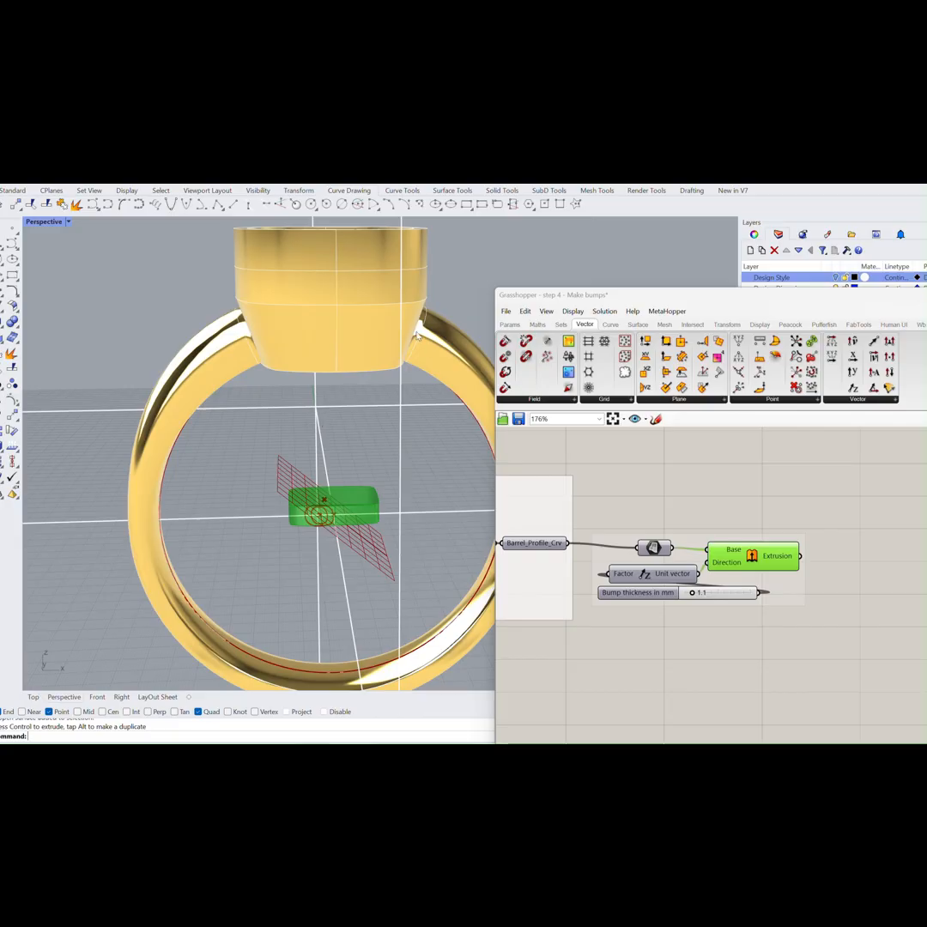
scroll(724, 492, "down", 4)
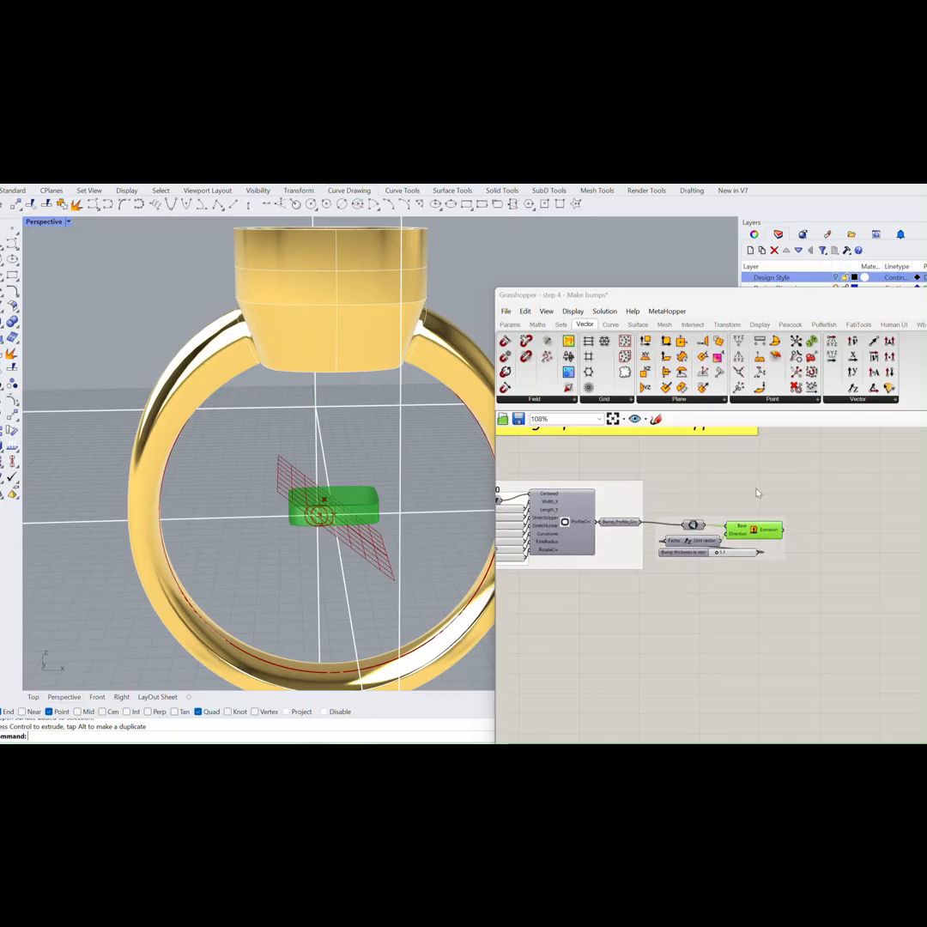
left_click_drag(823, 298, 643, 300)
left_click(811, 326)
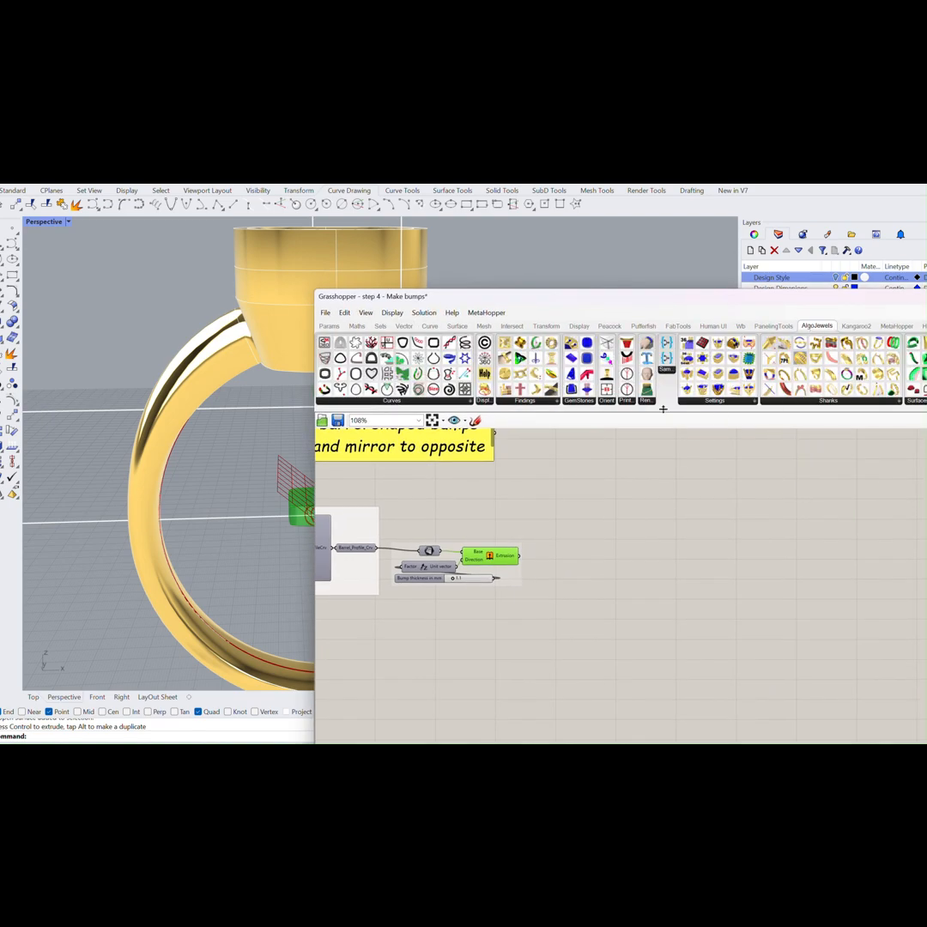
left_click(609, 402)
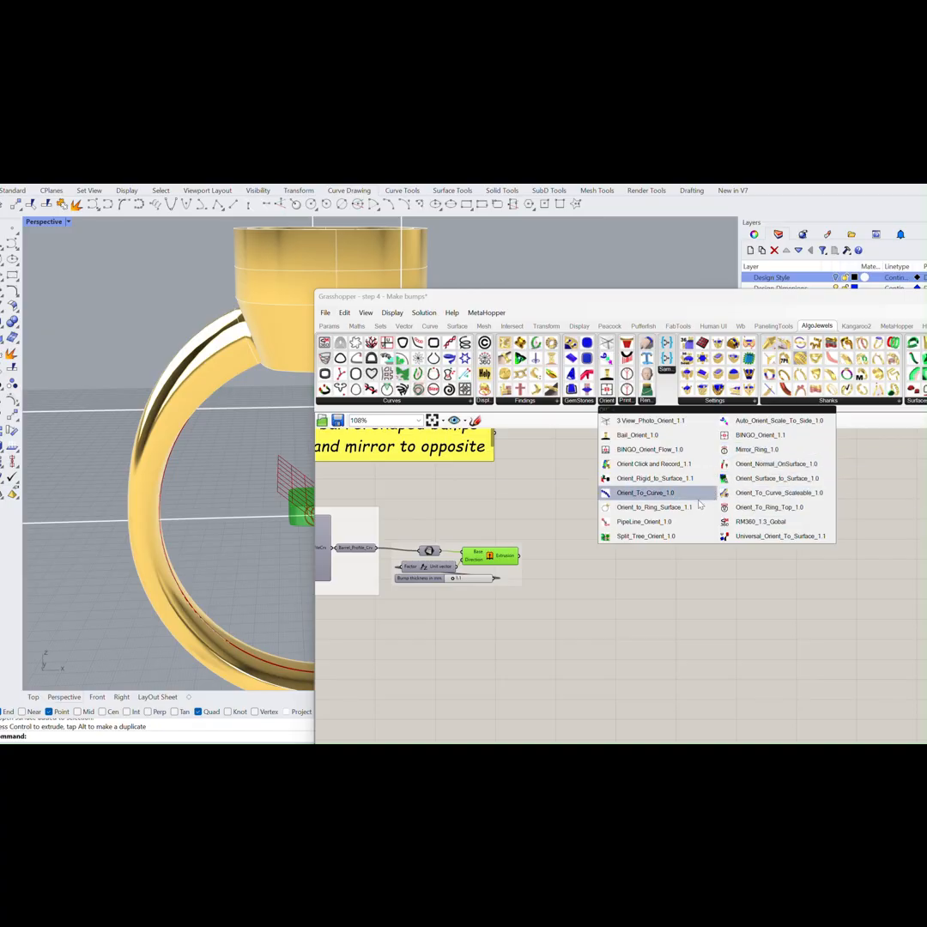
left_click(741, 538)
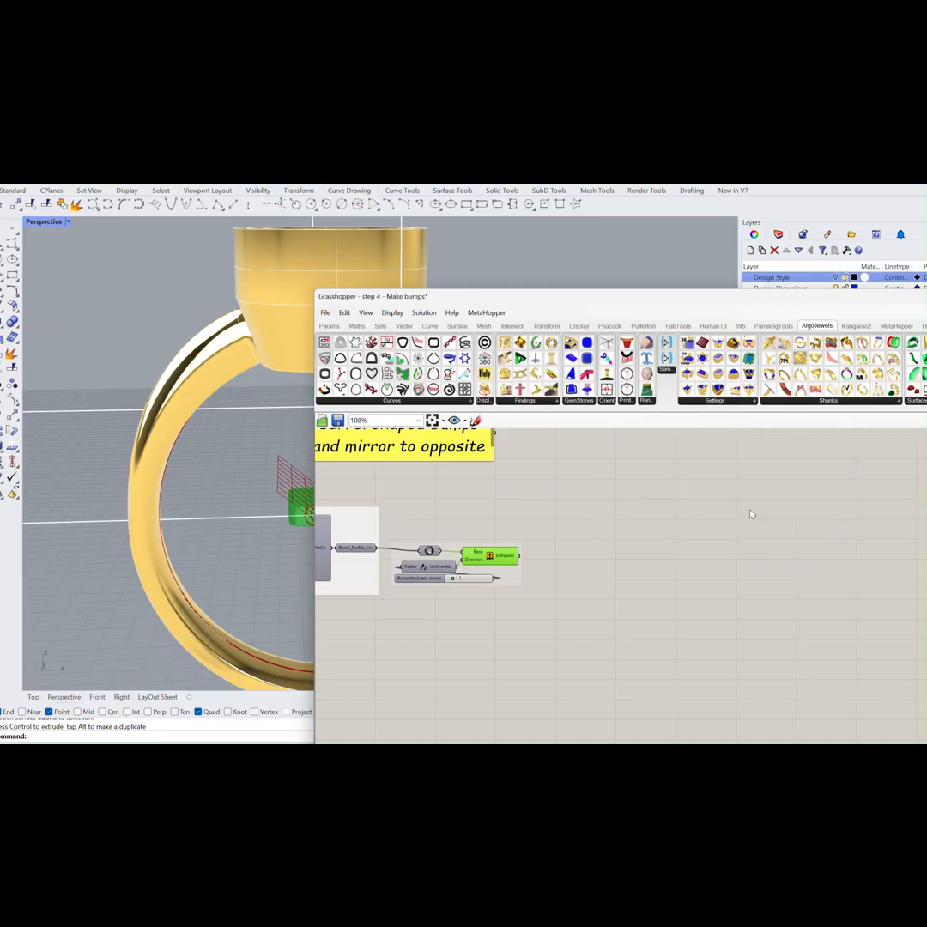
left_click(608, 559)
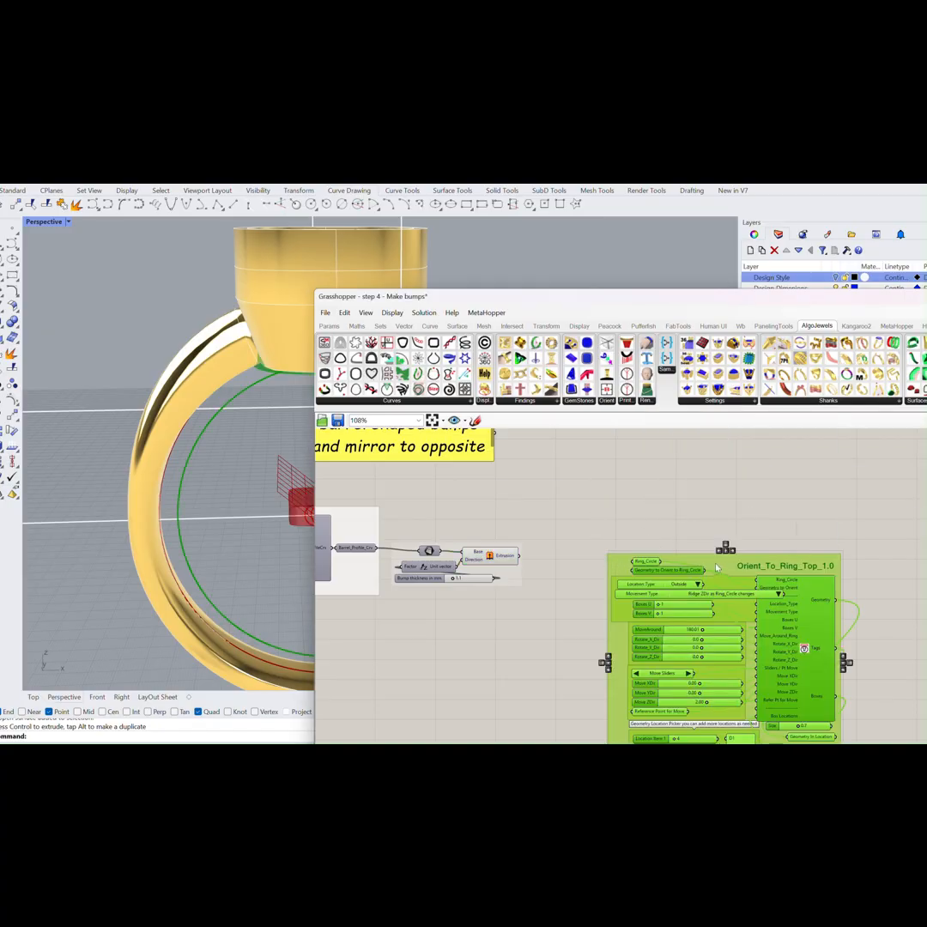
left_click_drag(712, 565, 645, 559)
Connect the Ring_Sizer_1.0 circle to Ring_Circle and the barrel Extrusion to Geometry to Orient to Ring_Circle.
right_click_drag(527, 452, 637, 454)
scroll(639, 565, "up", 3)
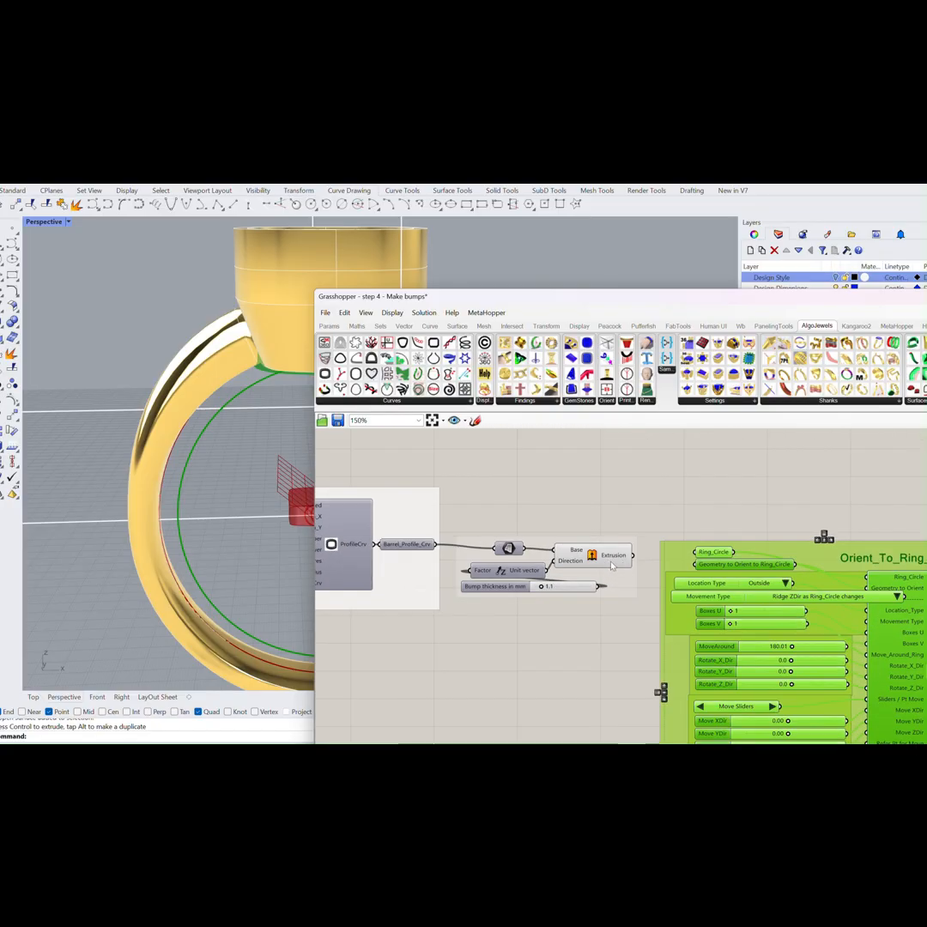
right_click_drag(664, 538, 651, 542)
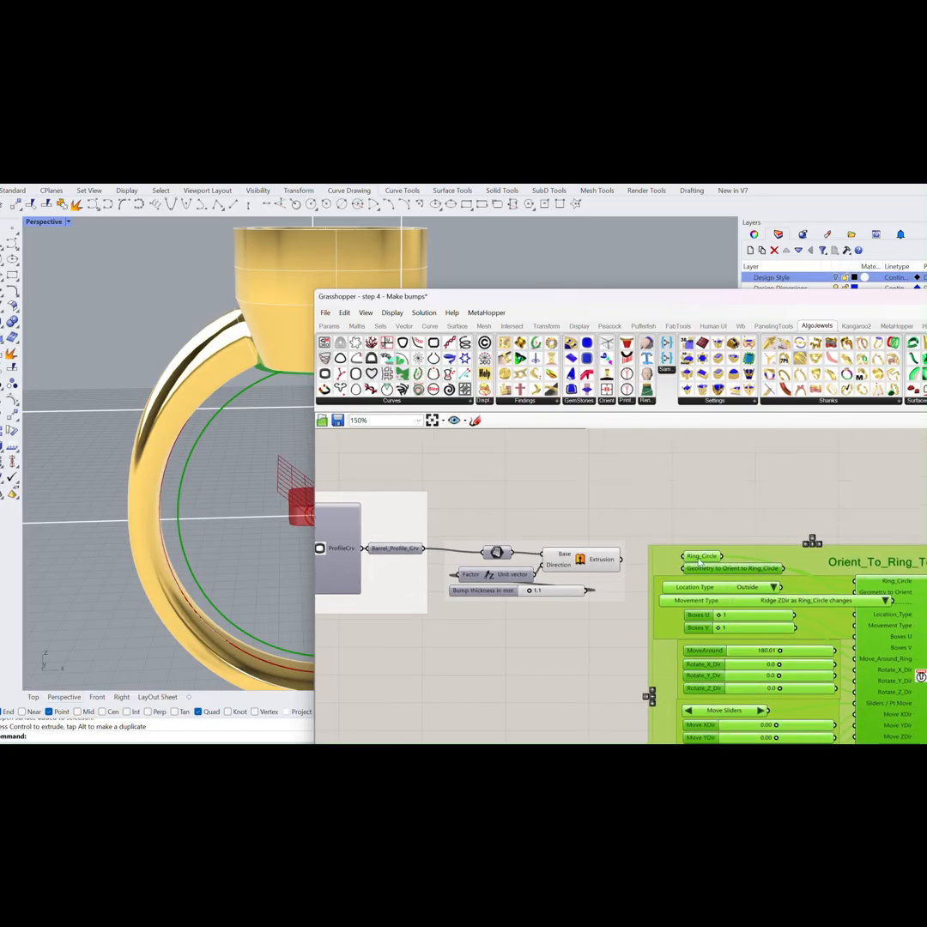
scroll(702, 538, "down", 8)
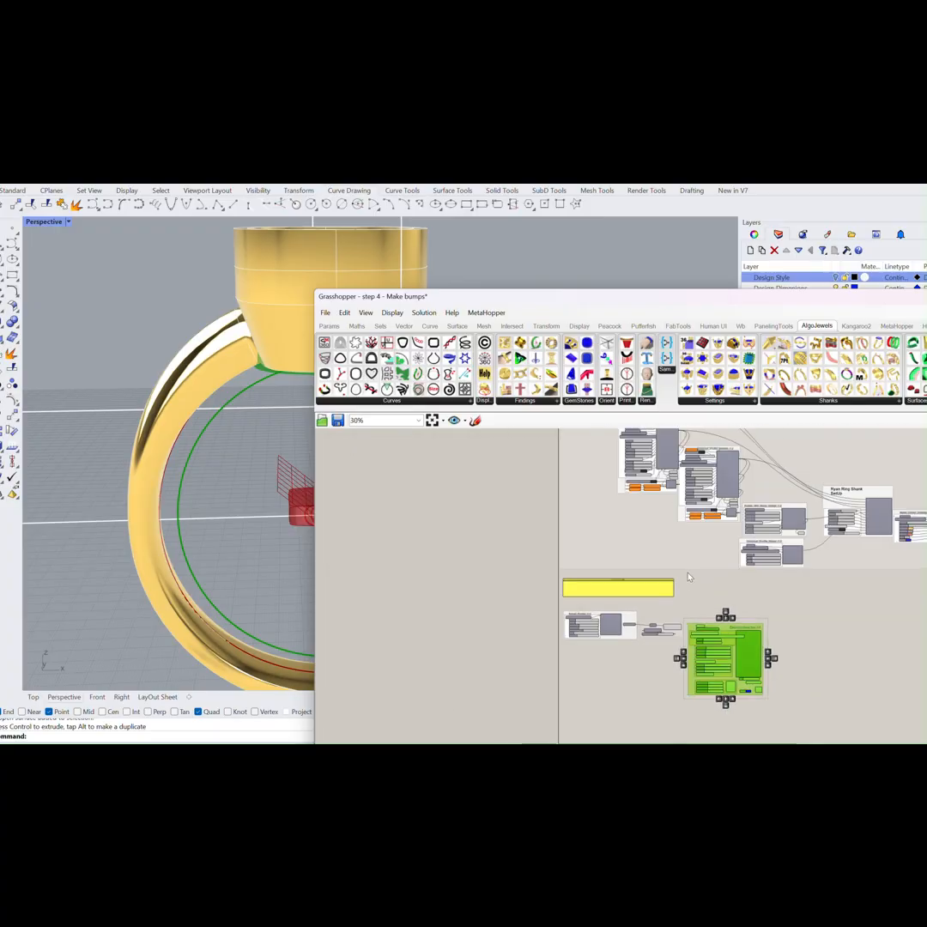
scroll(666, 587, "up", 7)
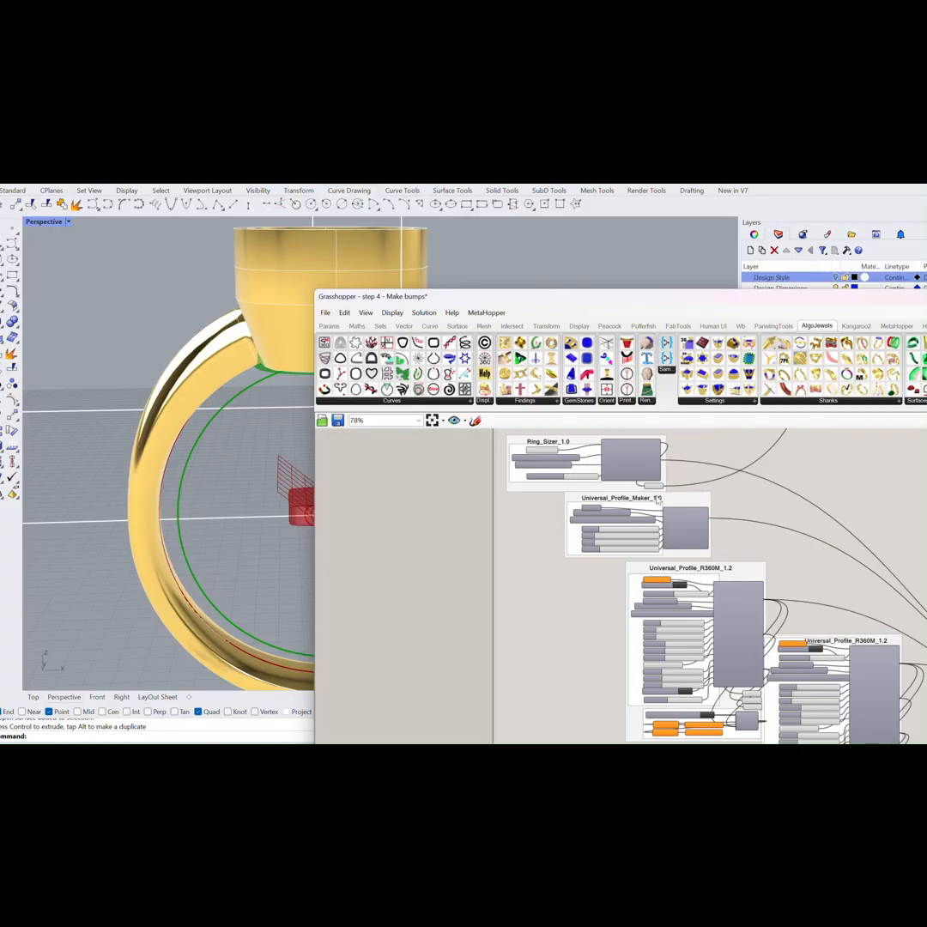
left_click_drag(660, 480, 890, 683)
right_click_drag(893, 655, 576, 505)
left_click_drag(646, 528, 656, 518)
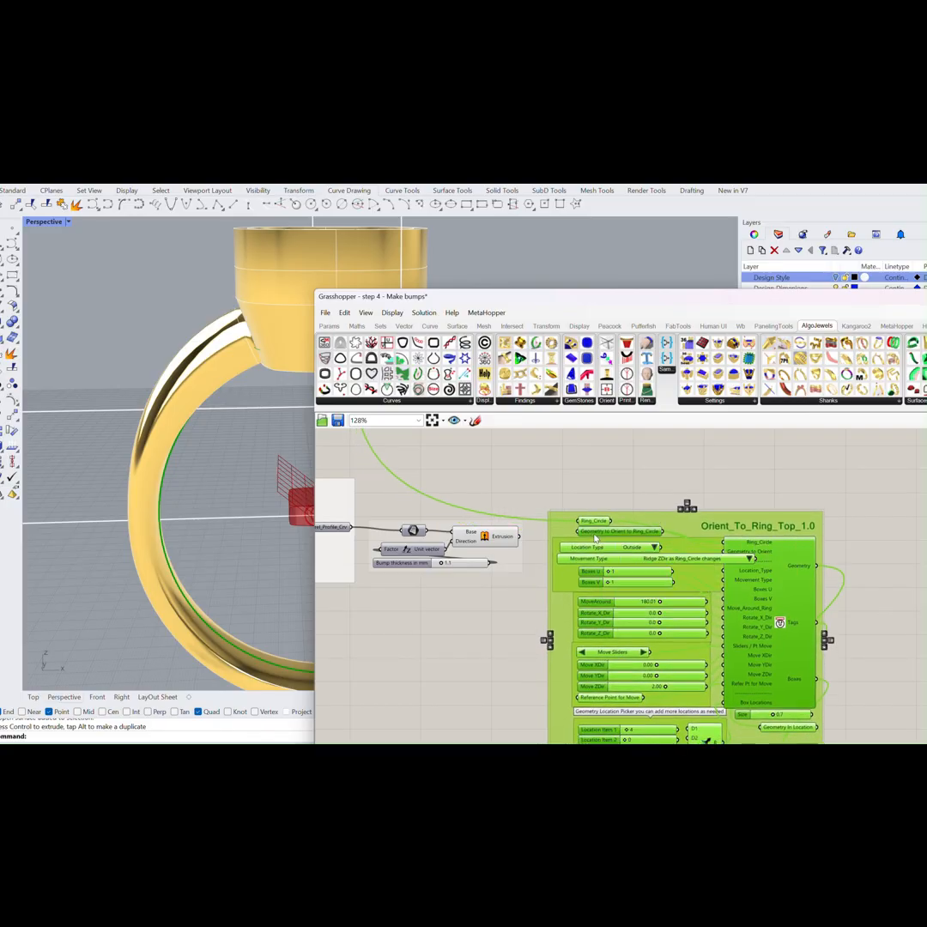
left_click_drag(520, 535, 580, 538)
Maximize the Front view and move the Geometry In Location parameter beside the Geometry output of Orient_To_Ring_Top_1.0.
key("ctrl+m")
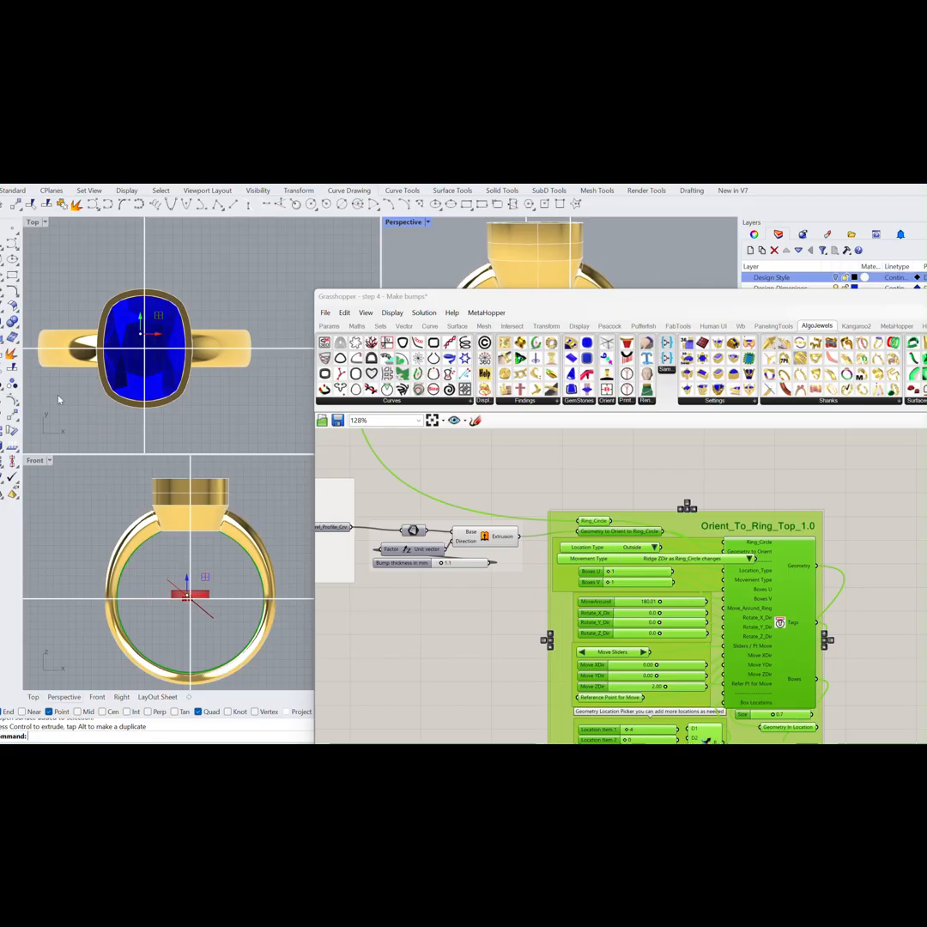
double_click(41, 464)
scroll(234, 513, "up", 5)
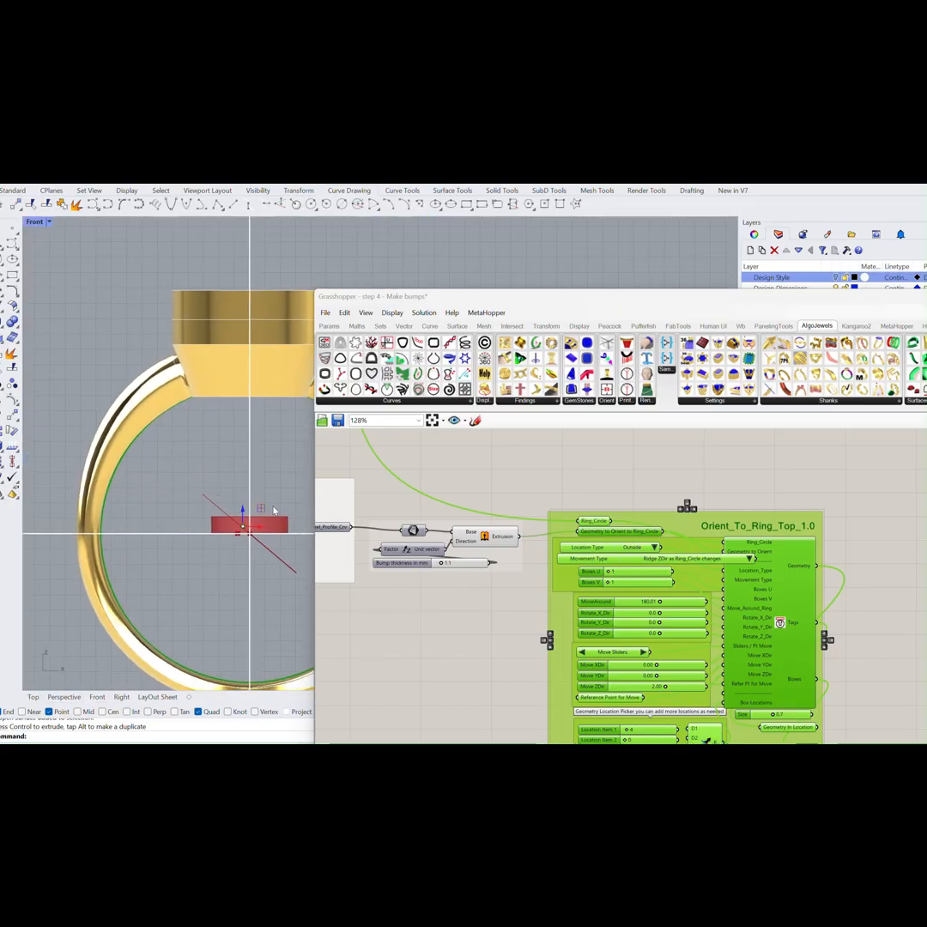
right_click_drag(235, 512, 231, 515)
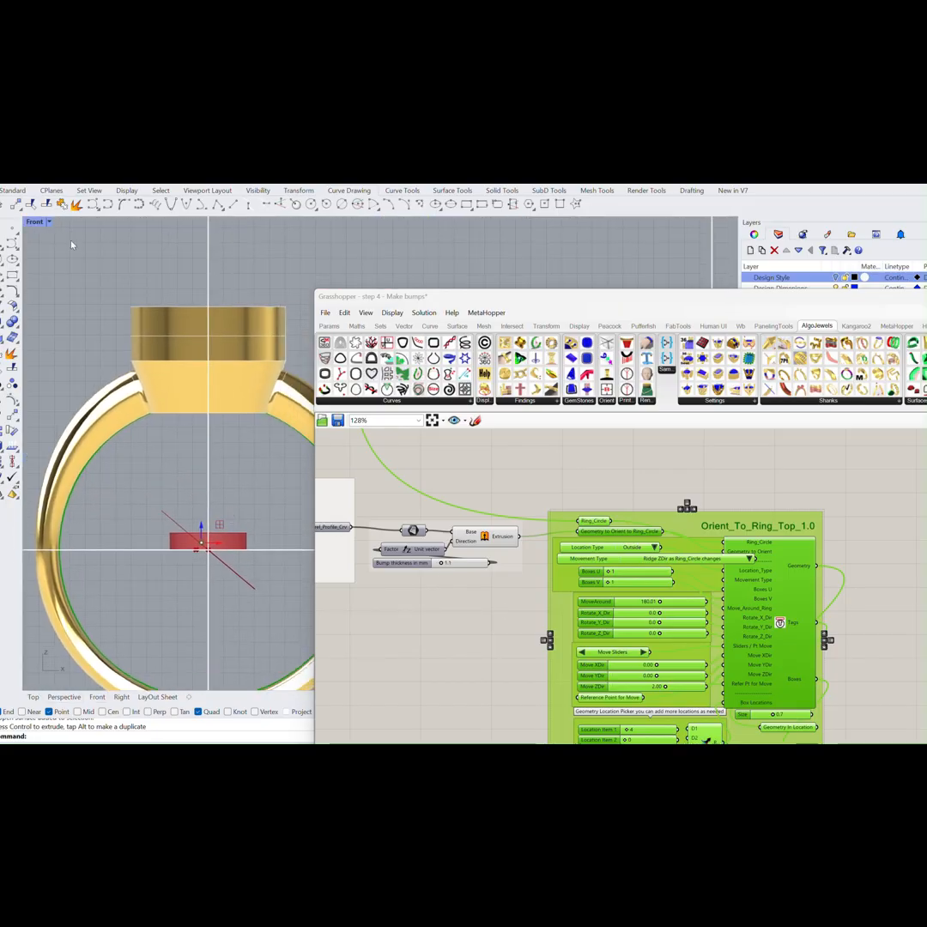
left_click(859, 593)
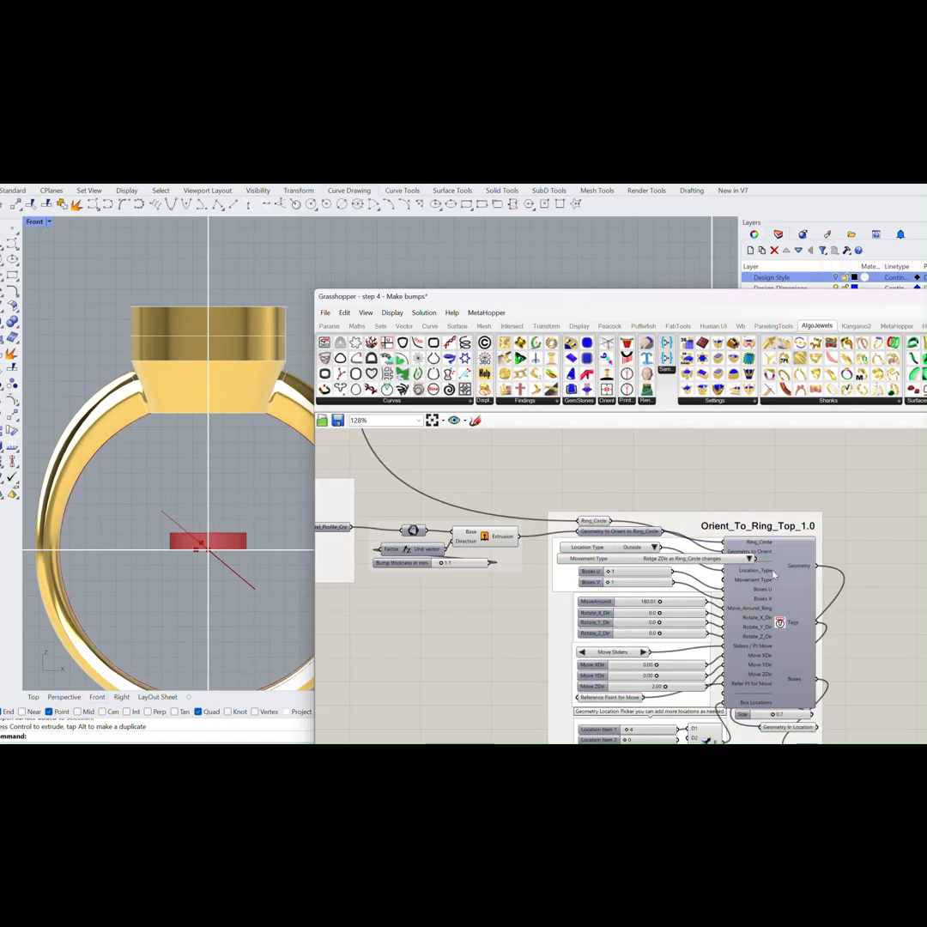
right_click_drag(858, 601, 845, 557)
left_click_drag(776, 683, 847, 527)
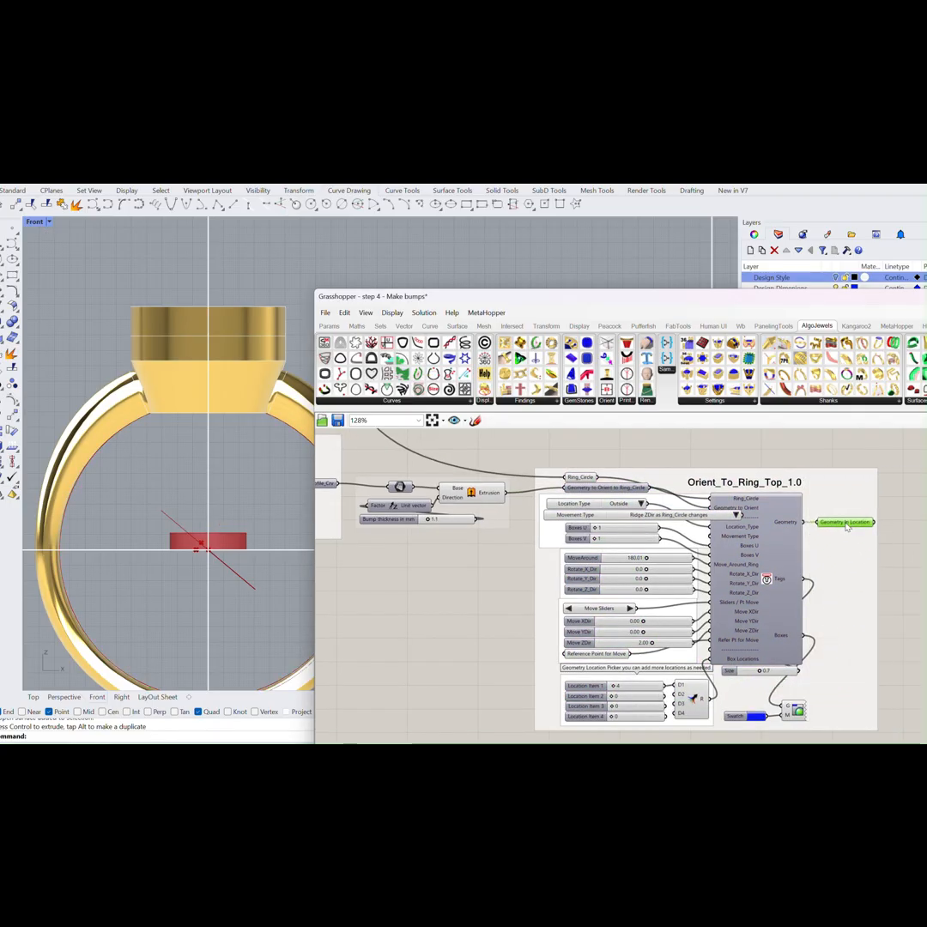
Examine the oriented bump's position inside the bezel from below in the Perspective view.
double_click(36, 221)
double_click(404, 221)
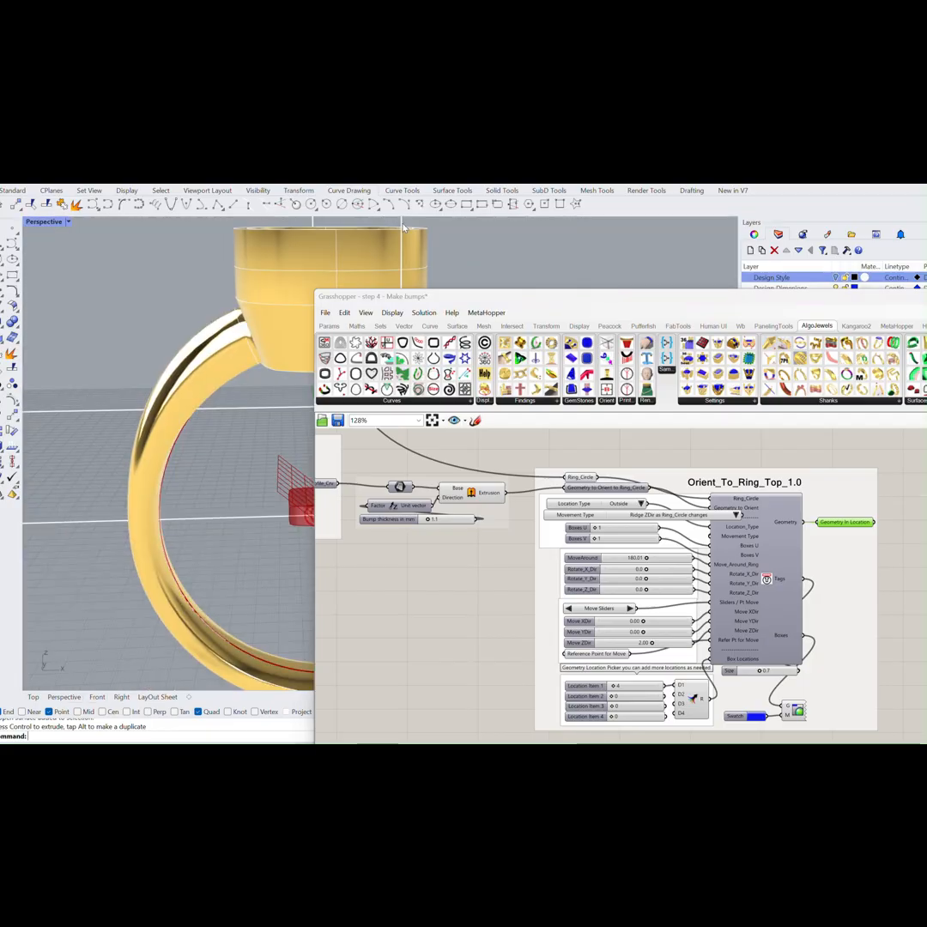
right_click_drag(219, 337, 366, 292)
left_click_drag(458, 306, 567, 296)
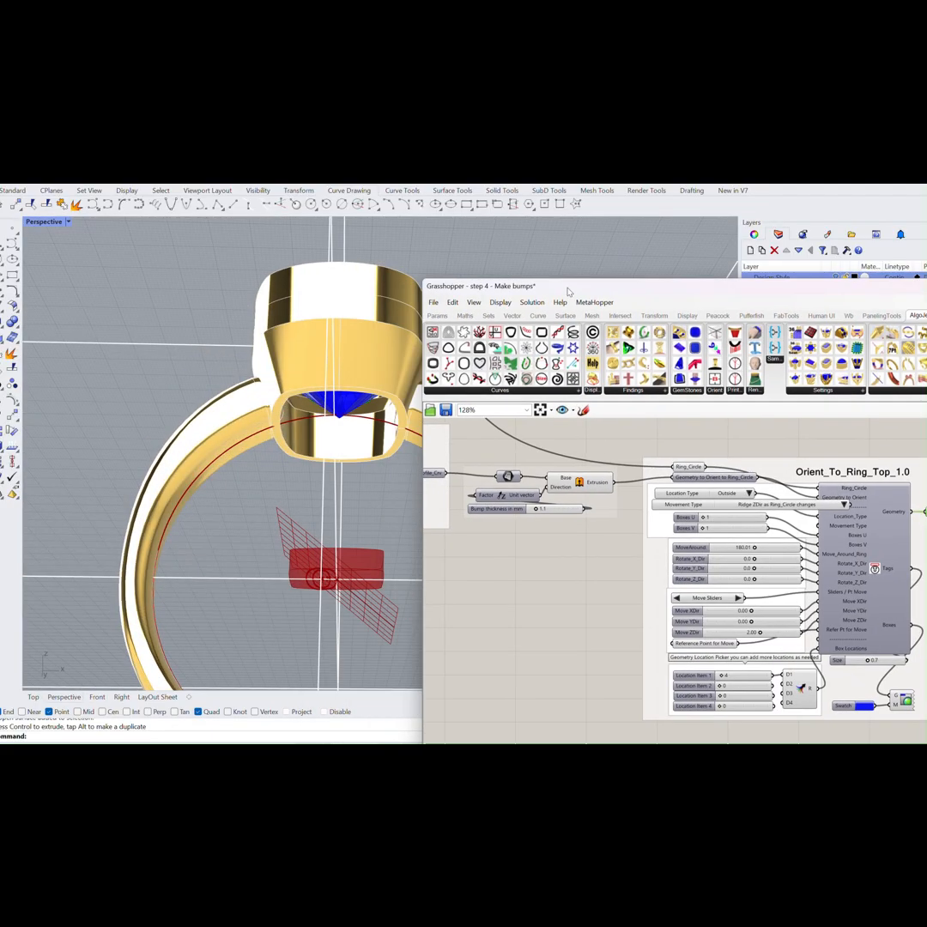
right_click_drag(283, 360, 365, 395)
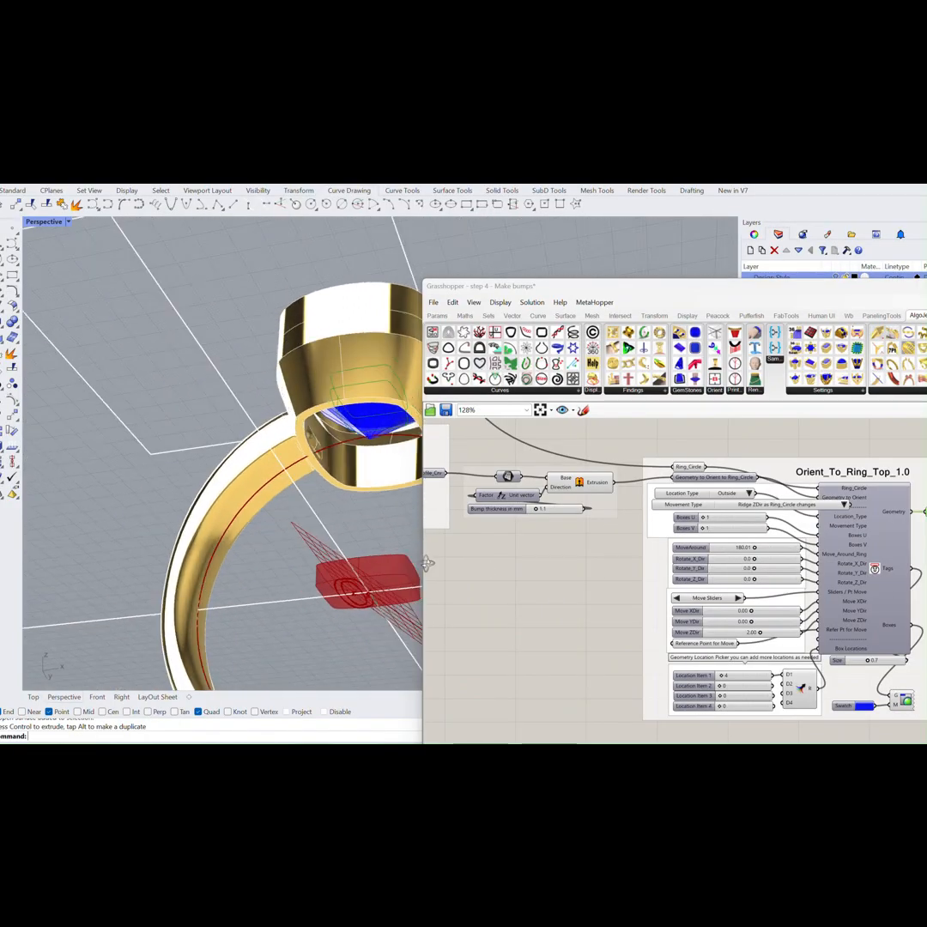
scroll(359, 361, "up", 5)
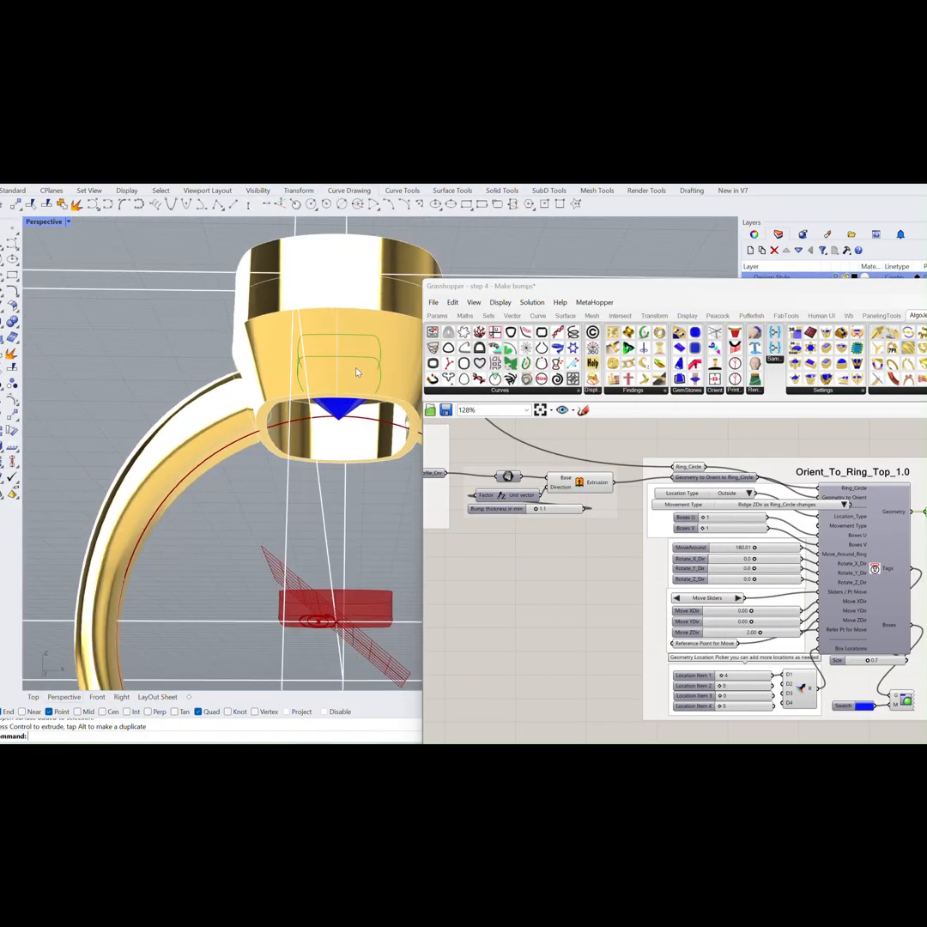
scroll(357, 368, "up", 1)
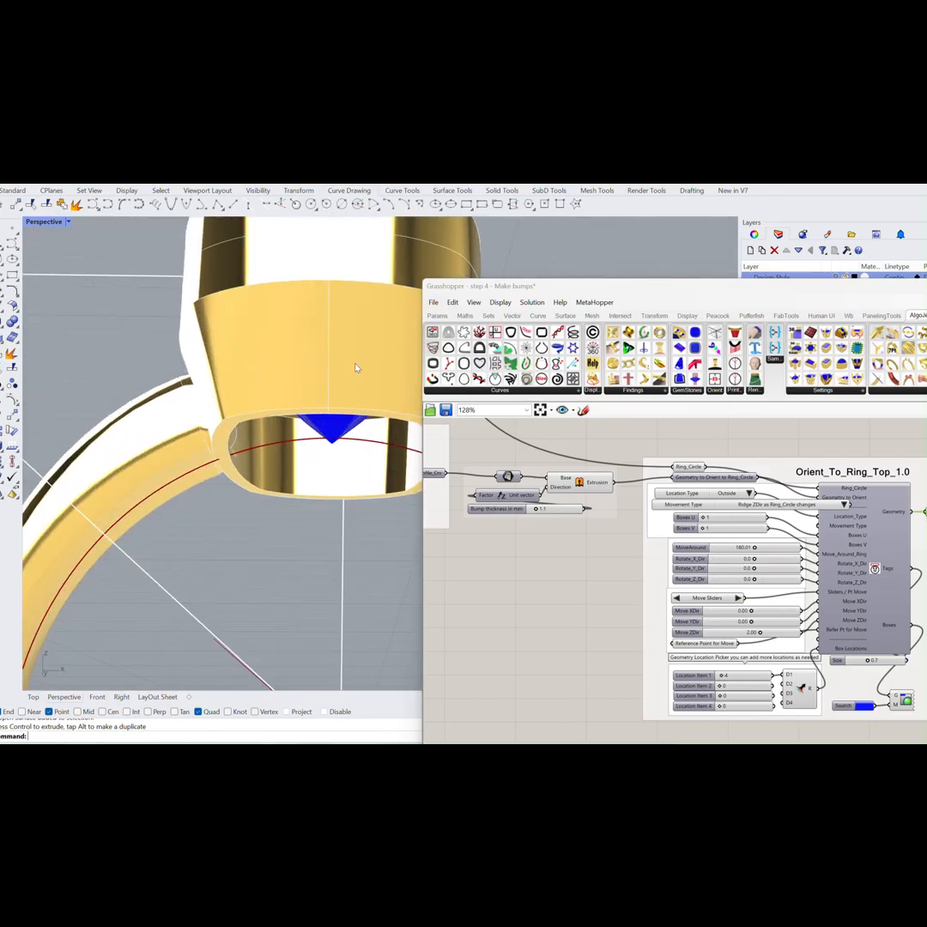
scroll(357, 367, "down", 1)
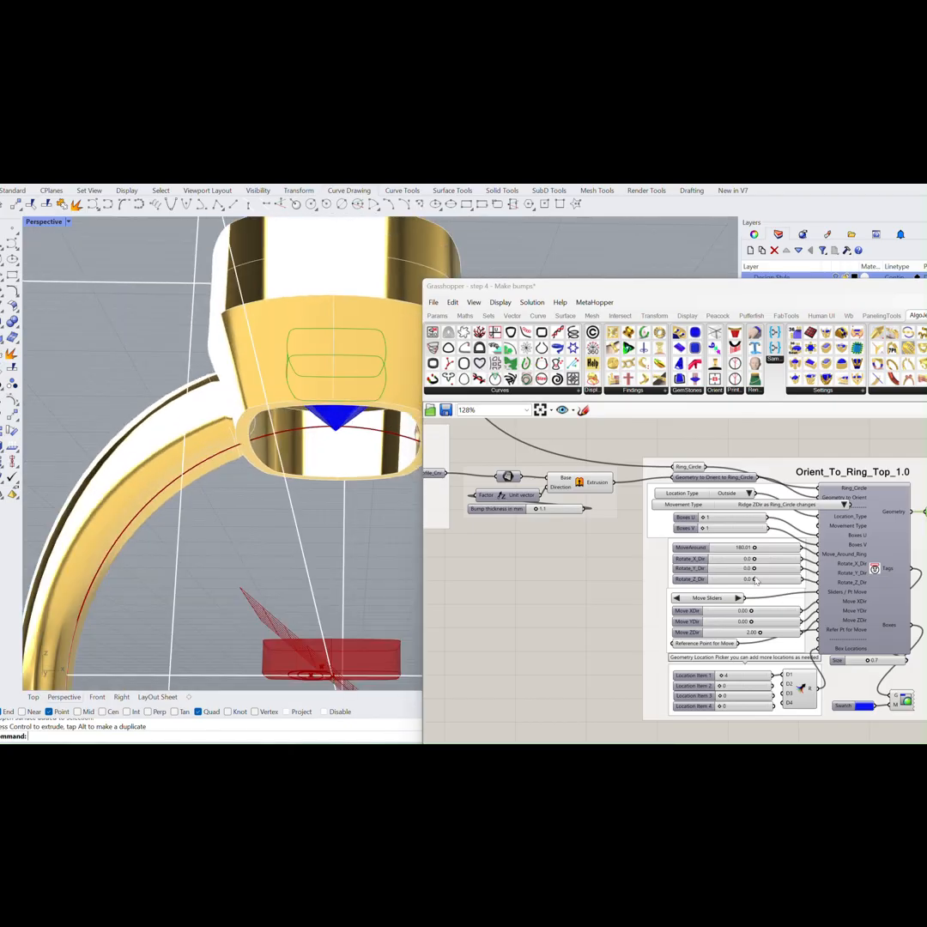
Set Move XDir to 6.88 to shift the bump outside the bezel and restore the four-view layout.
left_click_drag(752, 612, 757, 613)
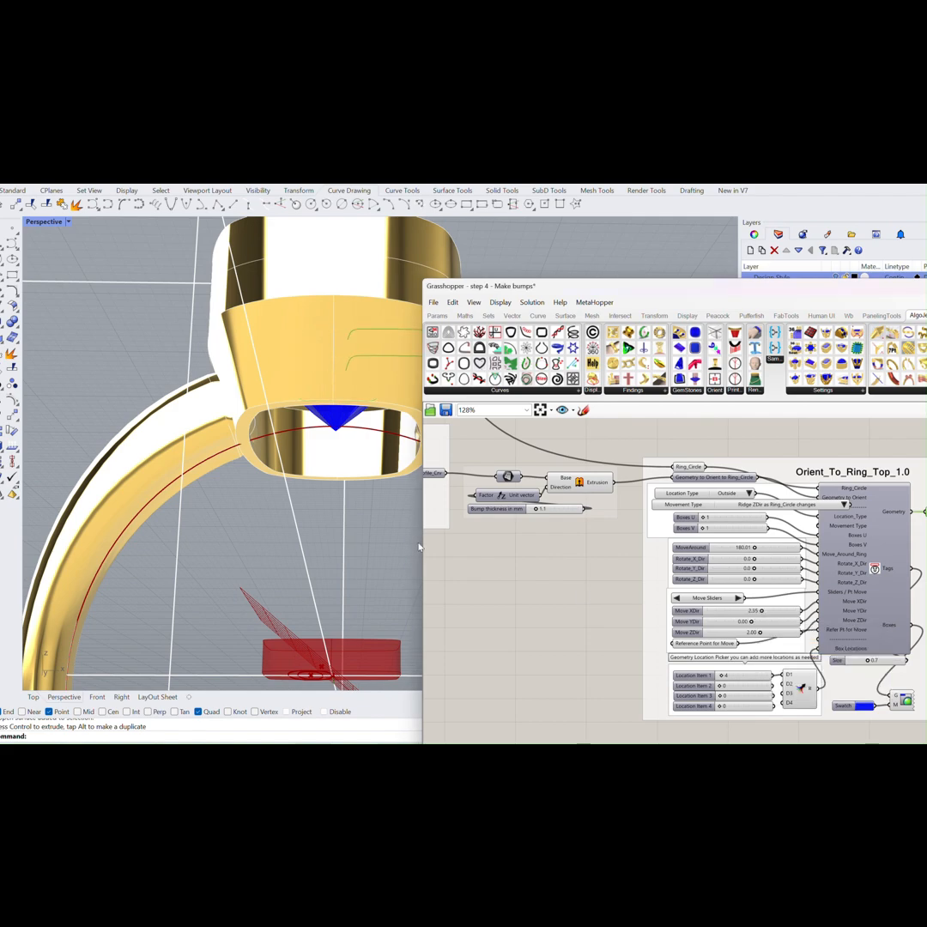
right_click_drag(387, 531, 279, 521, "shift")
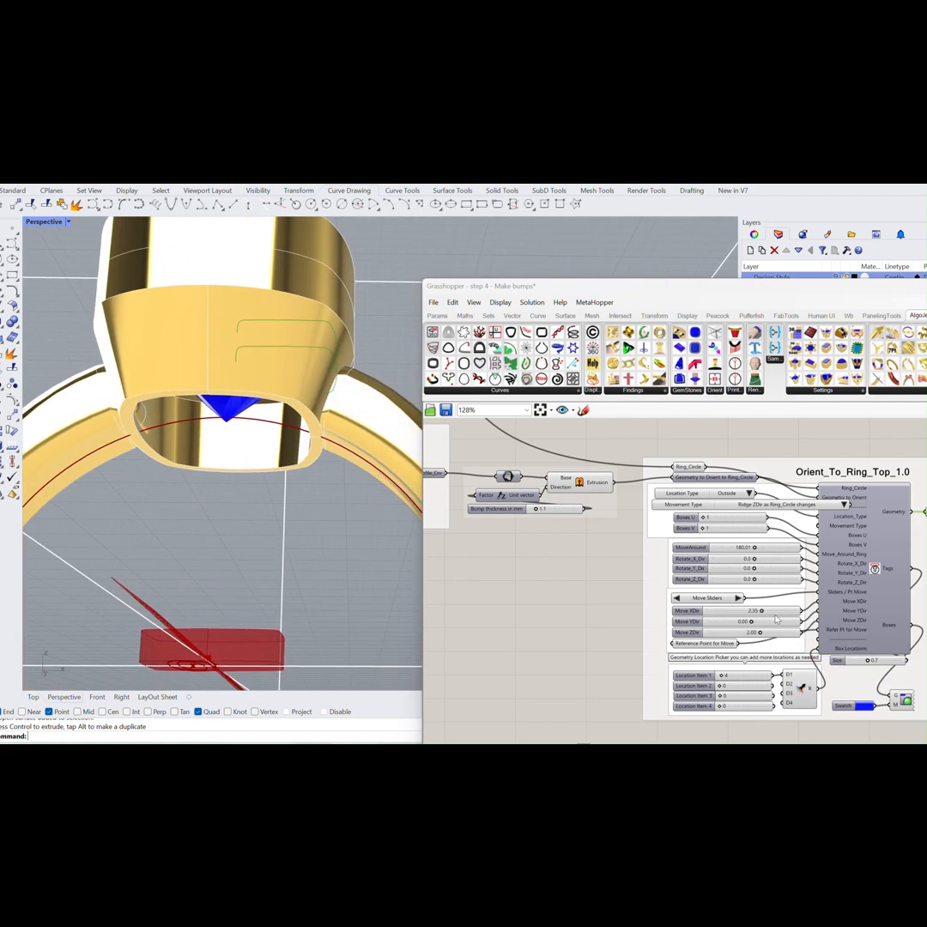
left_click_drag(763, 612, 785, 615)
right_click_drag(378, 497, 370, 534)
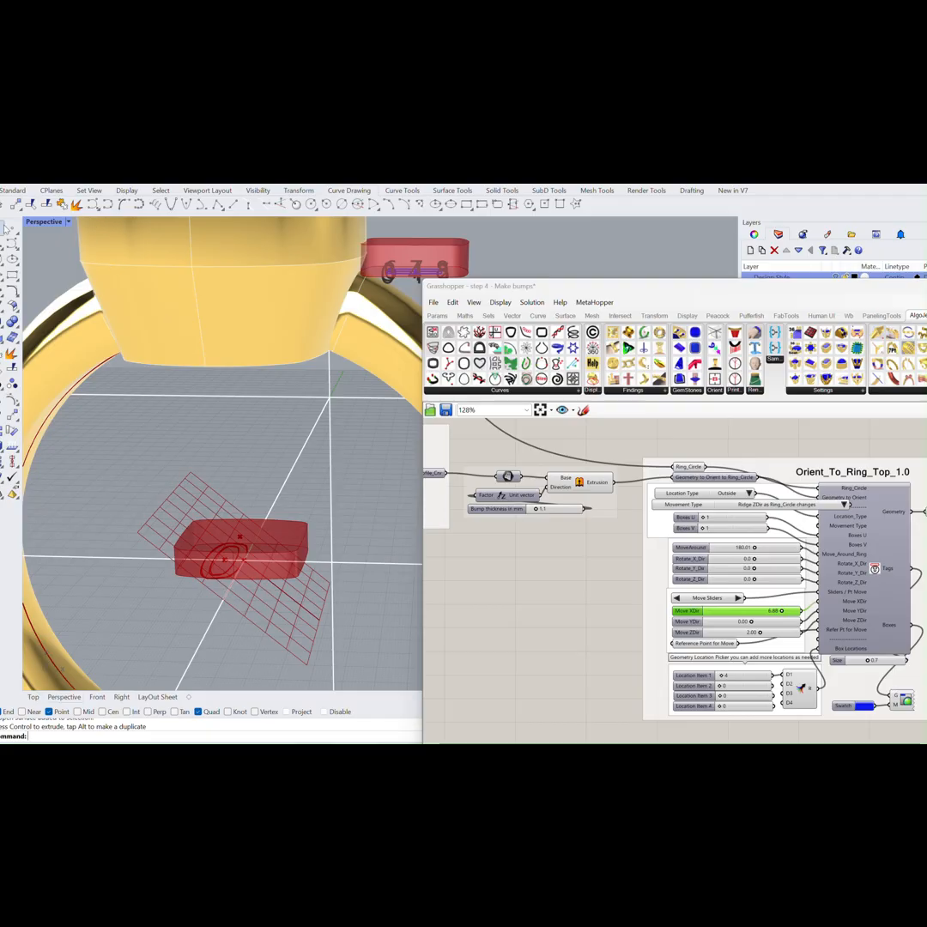
double_click(43, 222)
scroll(188, 499, "up", 5)
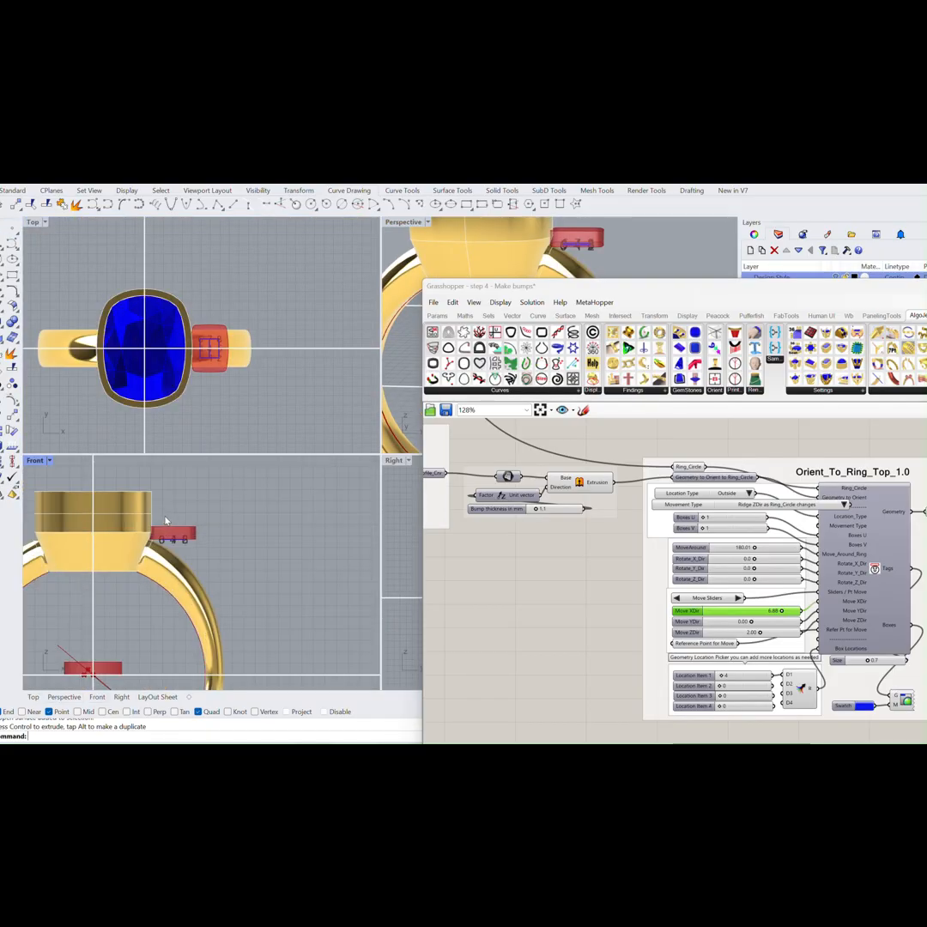
scroll(202, 350, "up", 3)
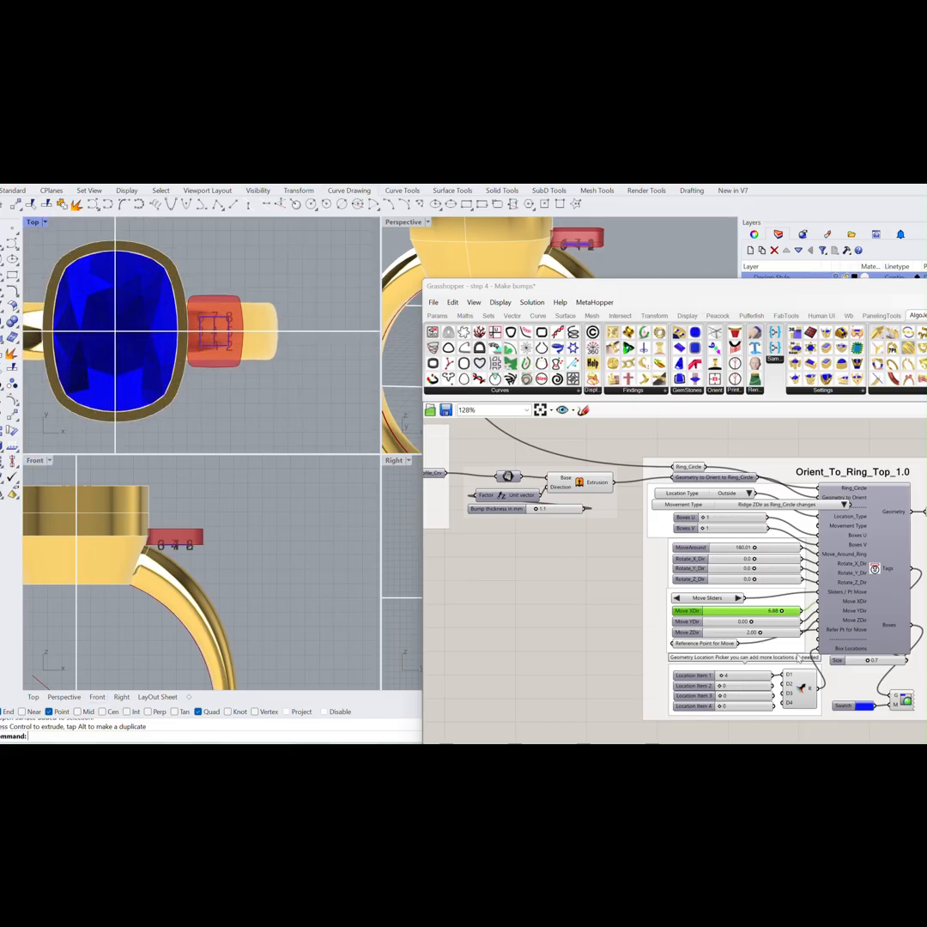
Delete the Custom Preview component and its blue Swatch from the Orient_To_Ring_Top_1.0 group.
right_click_drag(914, 705, 806, 662)
left_click(799, 661)
middle_click(800, 659)
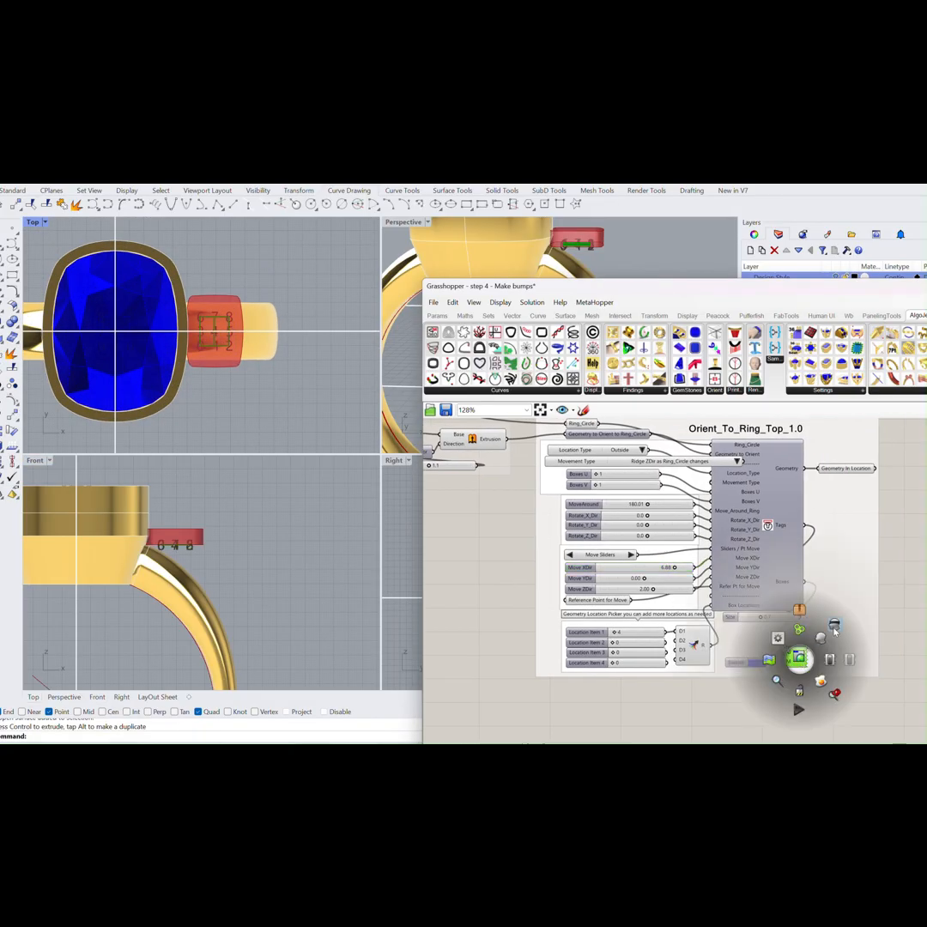
left_click(754, 662)
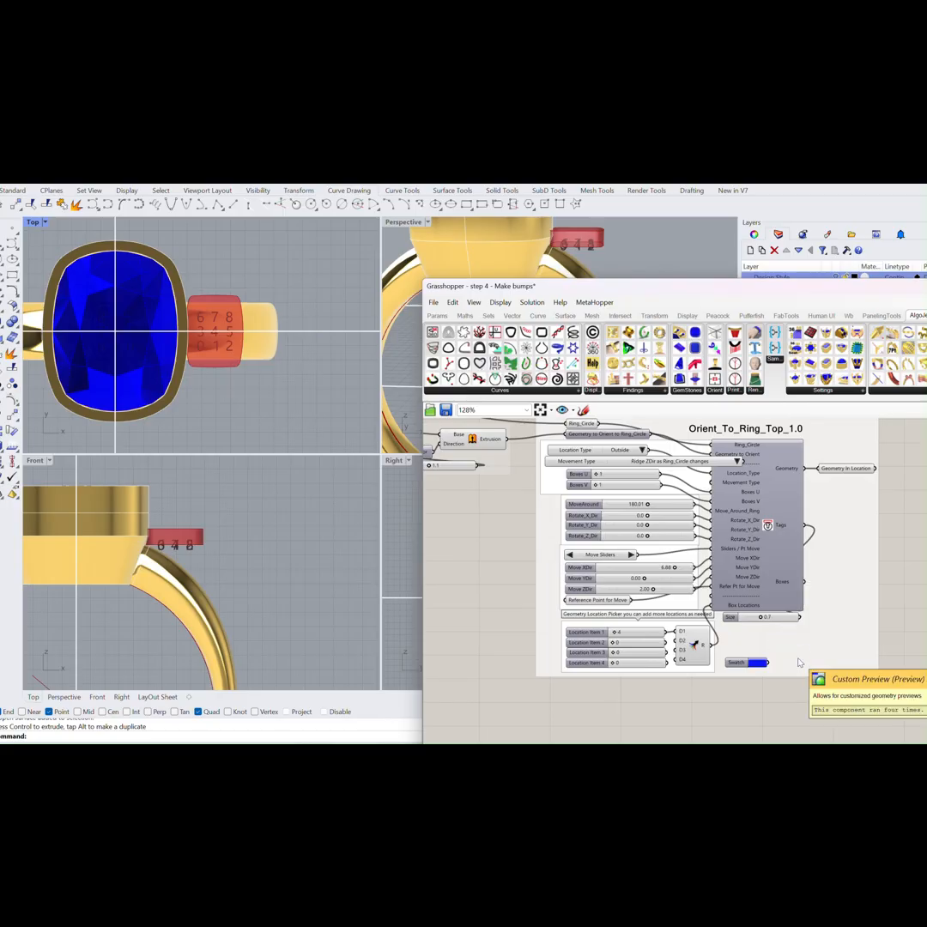
key("Delete")
key("Delete")
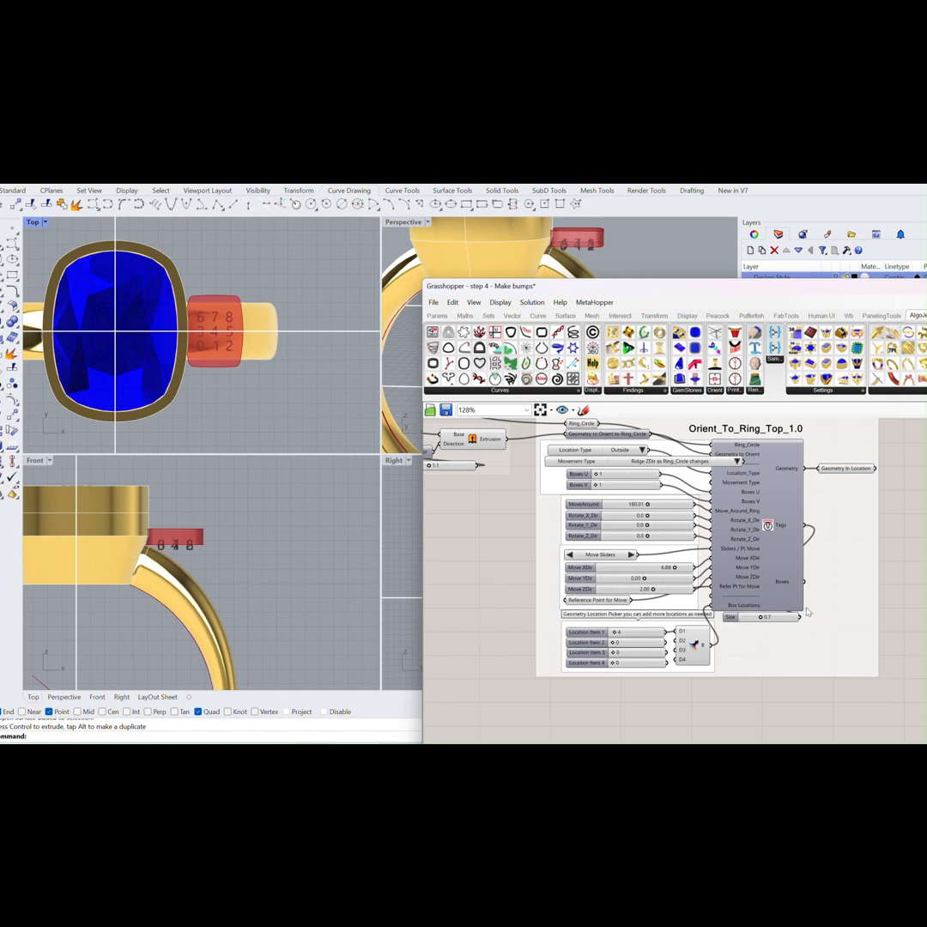
Uncover the text tag component behind the Orient_To_Ring_Top_1.0 component and delete it together with its Size slider.
right_click_drag(776, 628, 716, 659)
left_click_drag(716, 616, 665, 603)
left_click(725, 635)
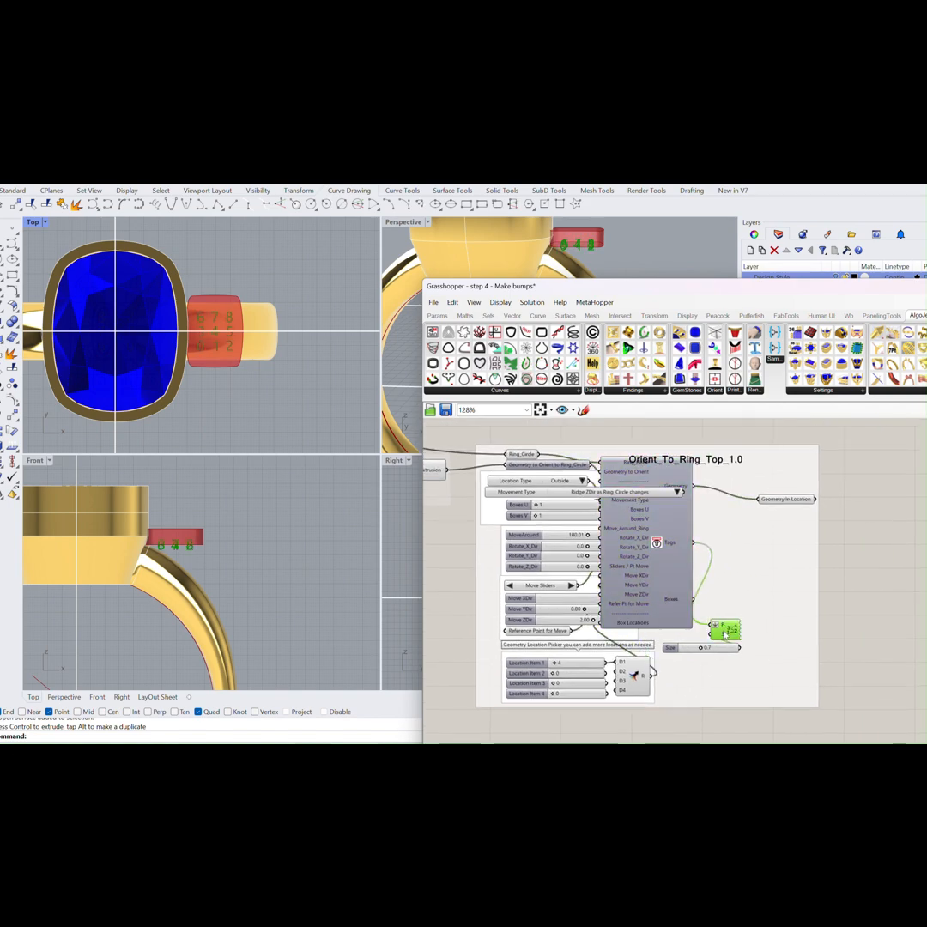
key("Delete")
left_click(708, 651)
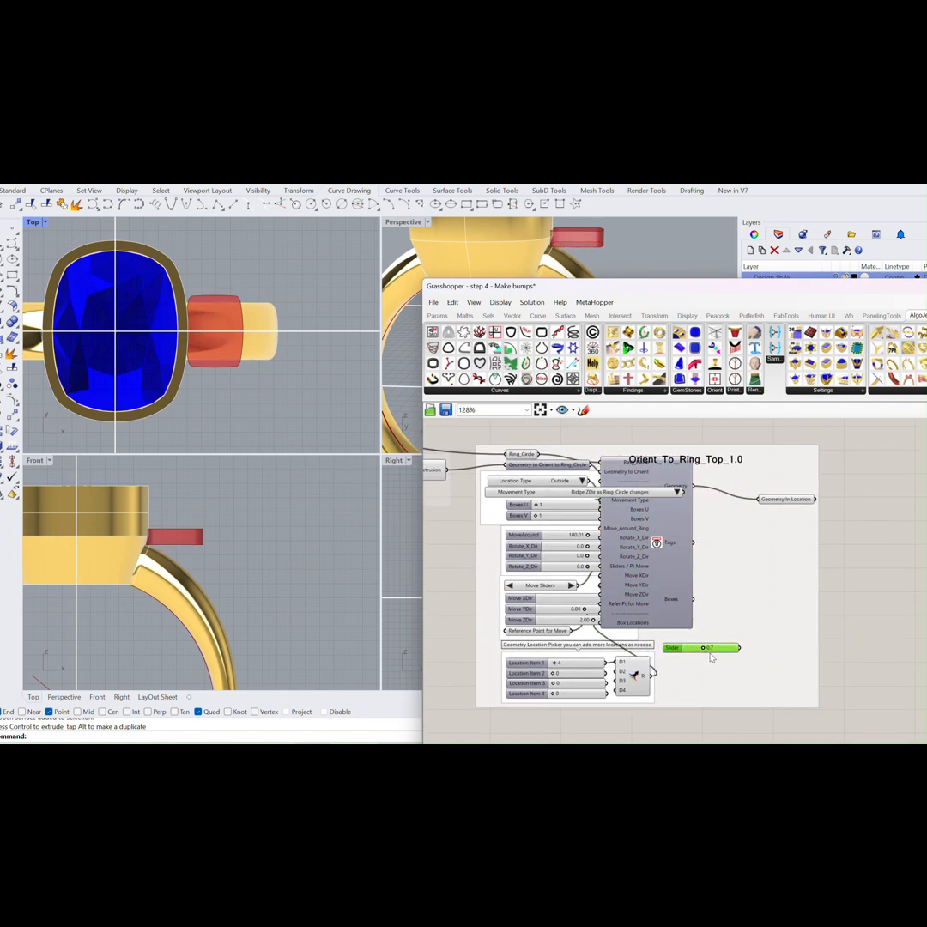
key("Delete")
Move the Orient_To_Ring_Top_1.0 component back beside Geometry In Location and select that parameter to highlight the oriented bump.
left_click_drag(671, 611, 740, 627)
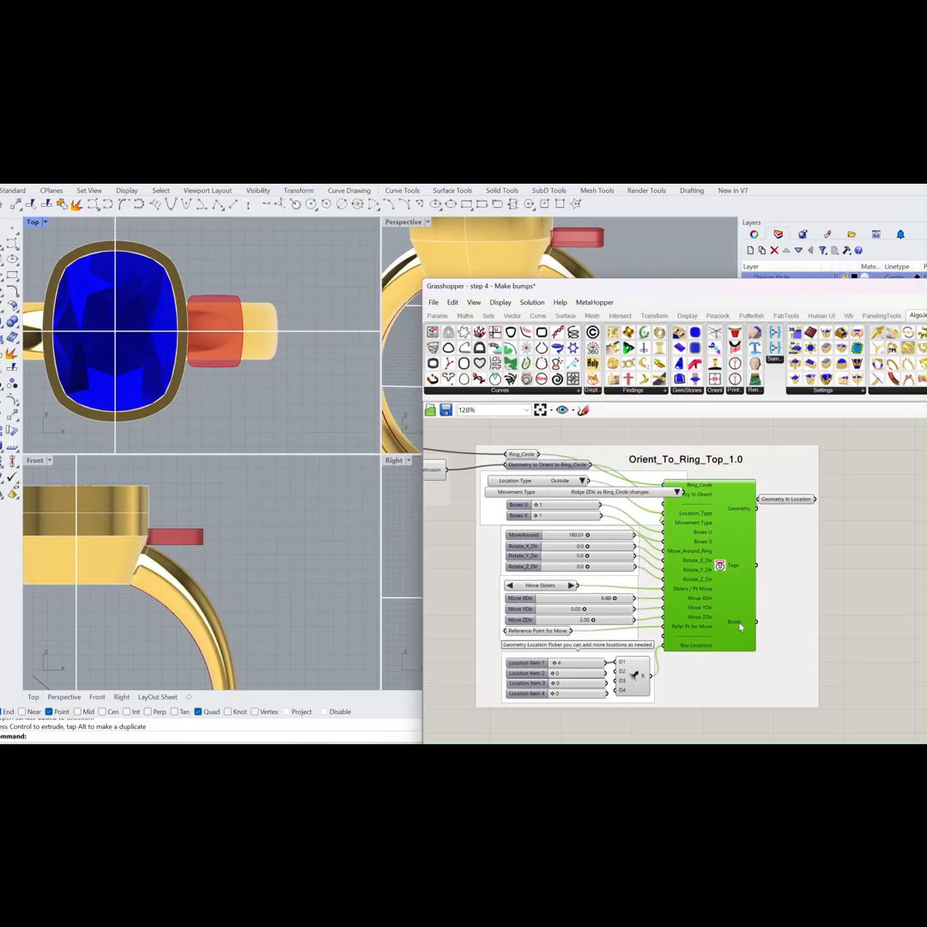
right_click_drag(736, 587, 714, 620)
left_click(772, 533)
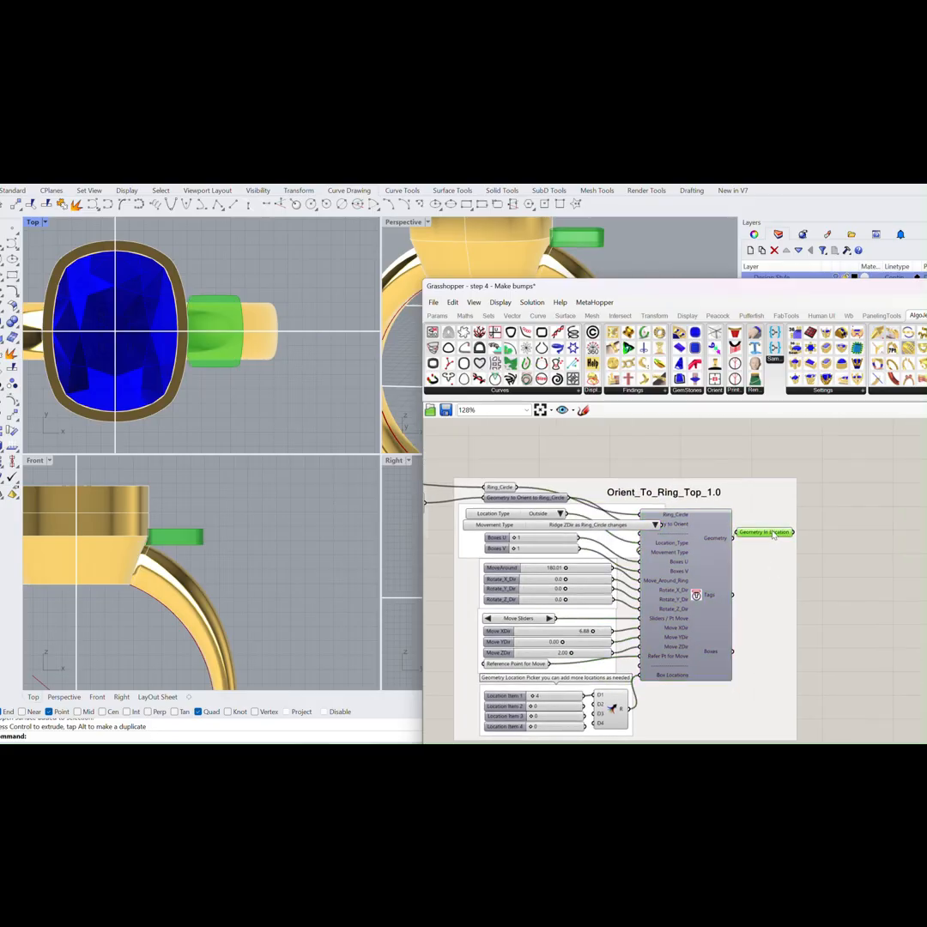
right_click_drag(774, 547, 830, 533)
right_click_drag(238, 571, 268, 565)
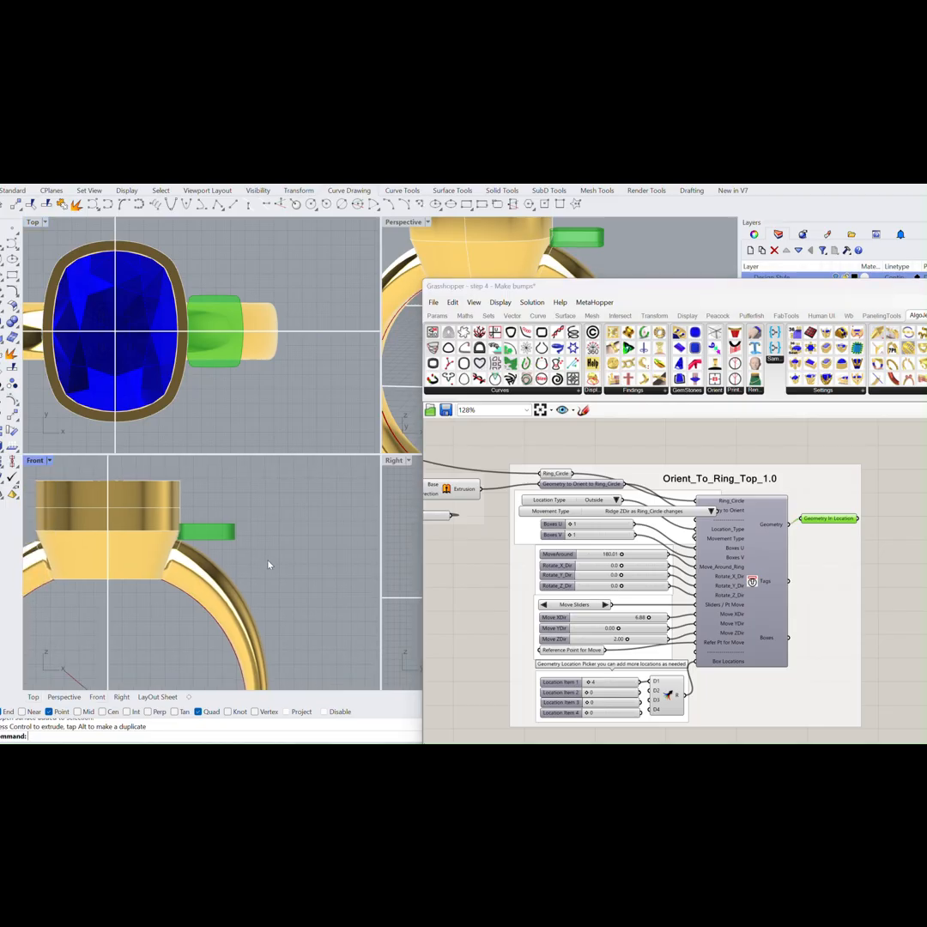
Set the barrel profile's X_mms width to 7 for the bump.
scroll(268, 562, "up", 2)
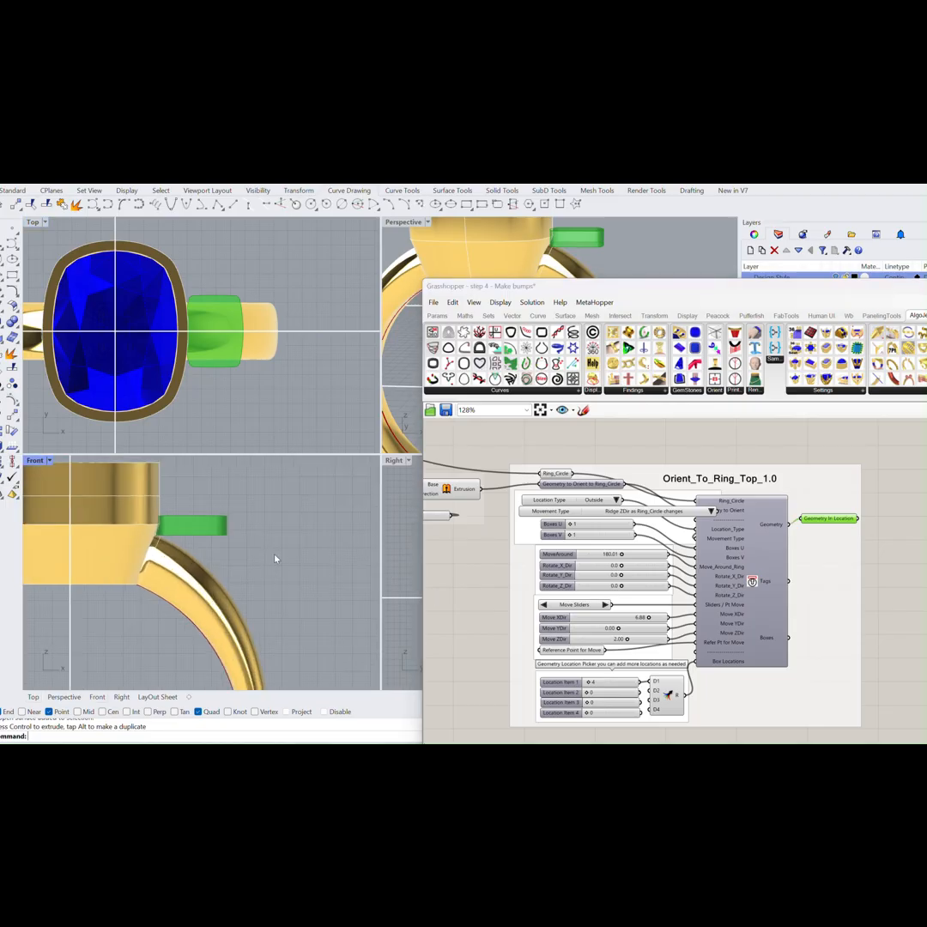
right_click_drag(274, 559, 331, 556)
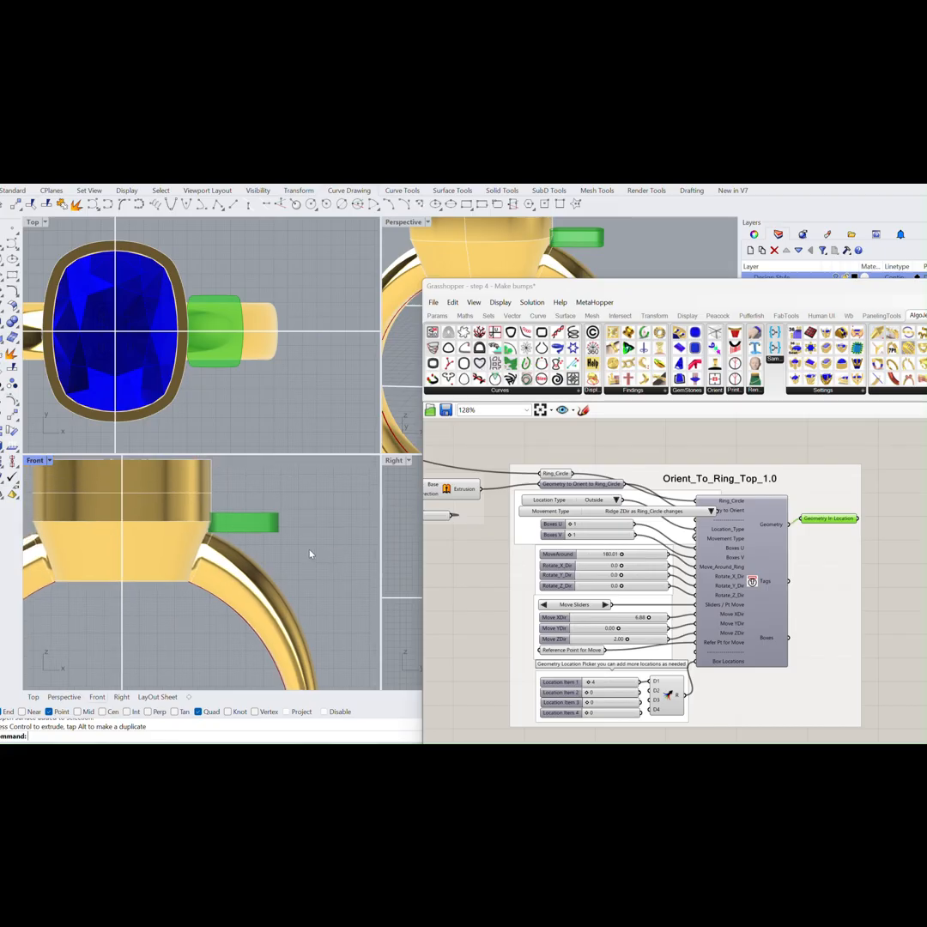
scroll(502, 584, "down", 4)
right_click_drag(466, 563, 691, 606)
scroll(535, 590, "up", 5)
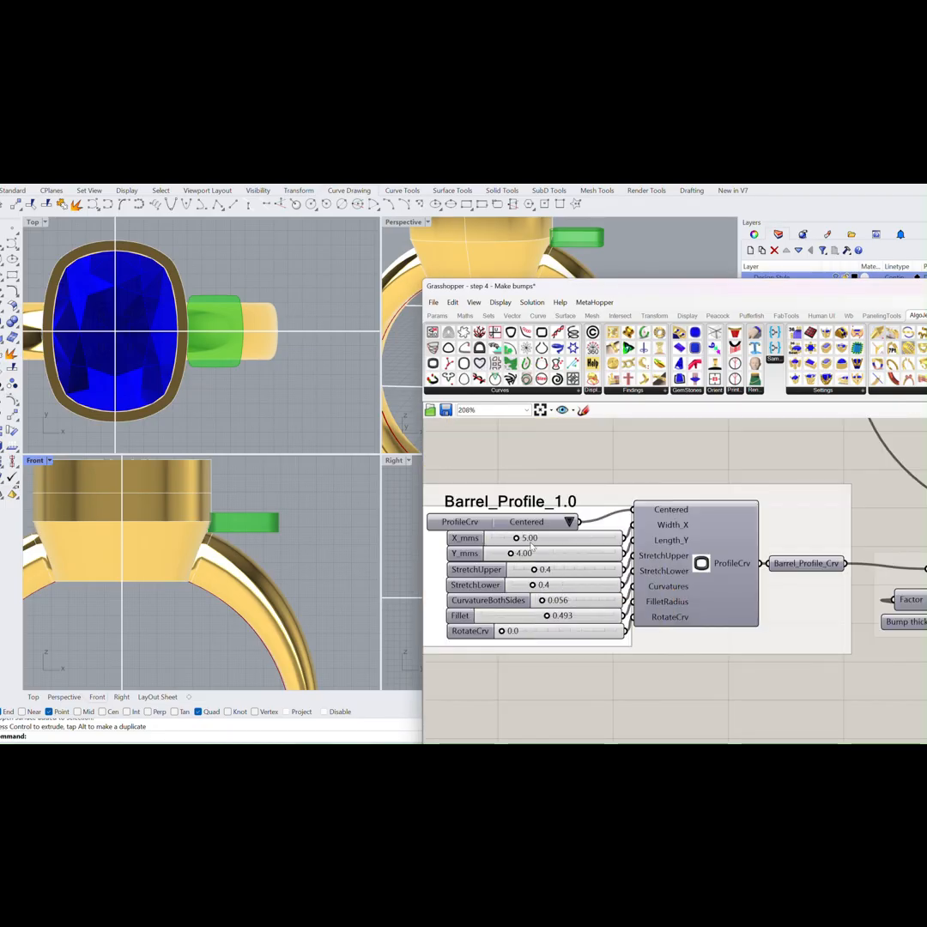
double_click(539, 539)
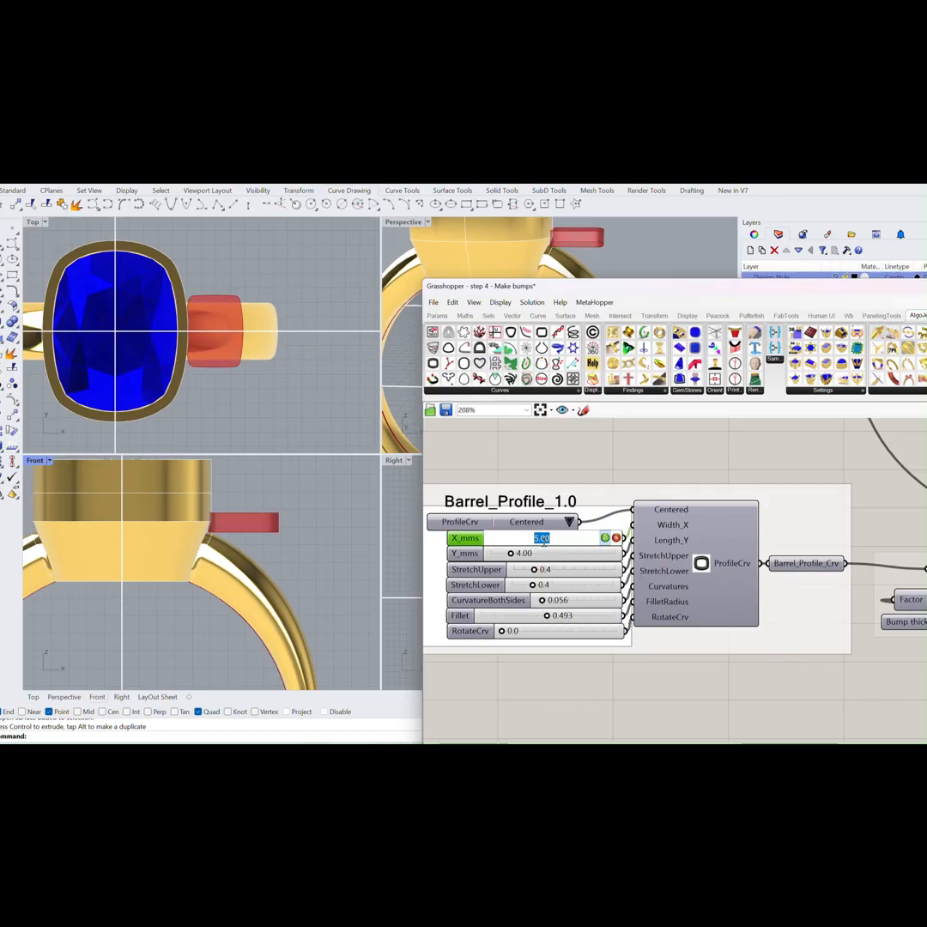
type("7")
key("Return")
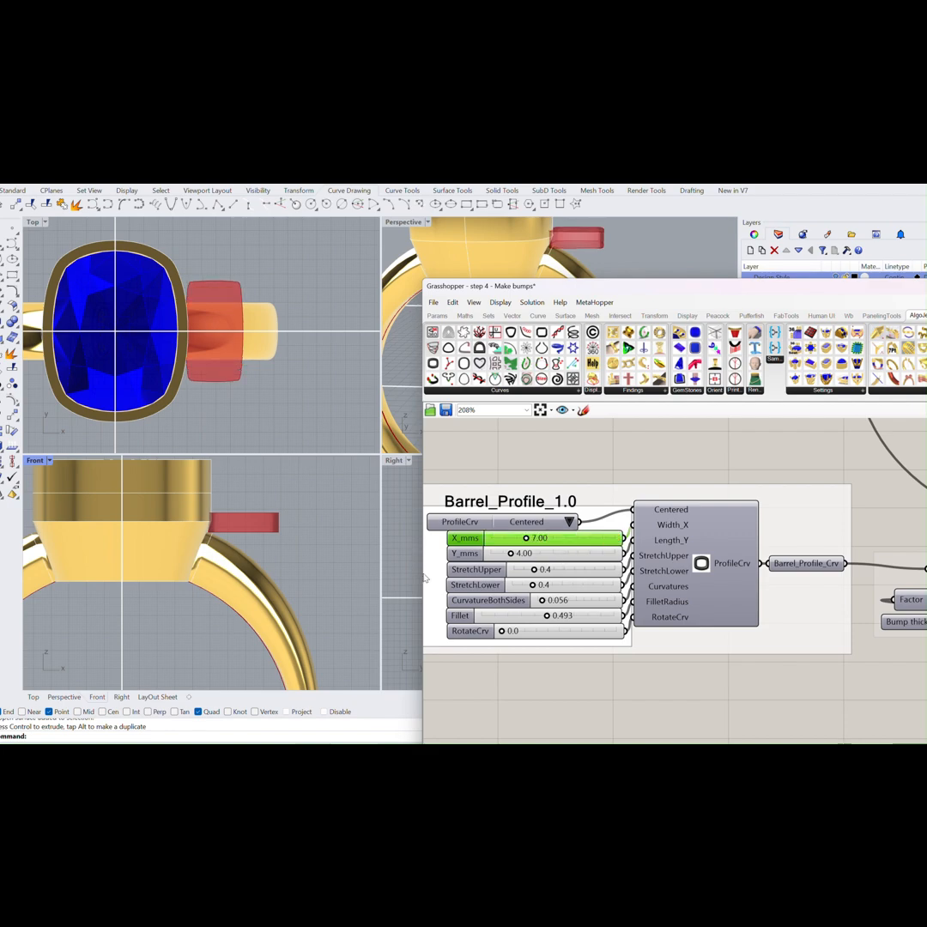
Try a slight rotation of the bump with Rotate_Y_Dir in Orient_To_Ring_Top_1.0, and set it back to 0.
right_click_drag(899, 638, 702, 629)
right_click_drag(926, 657, 733, 623)
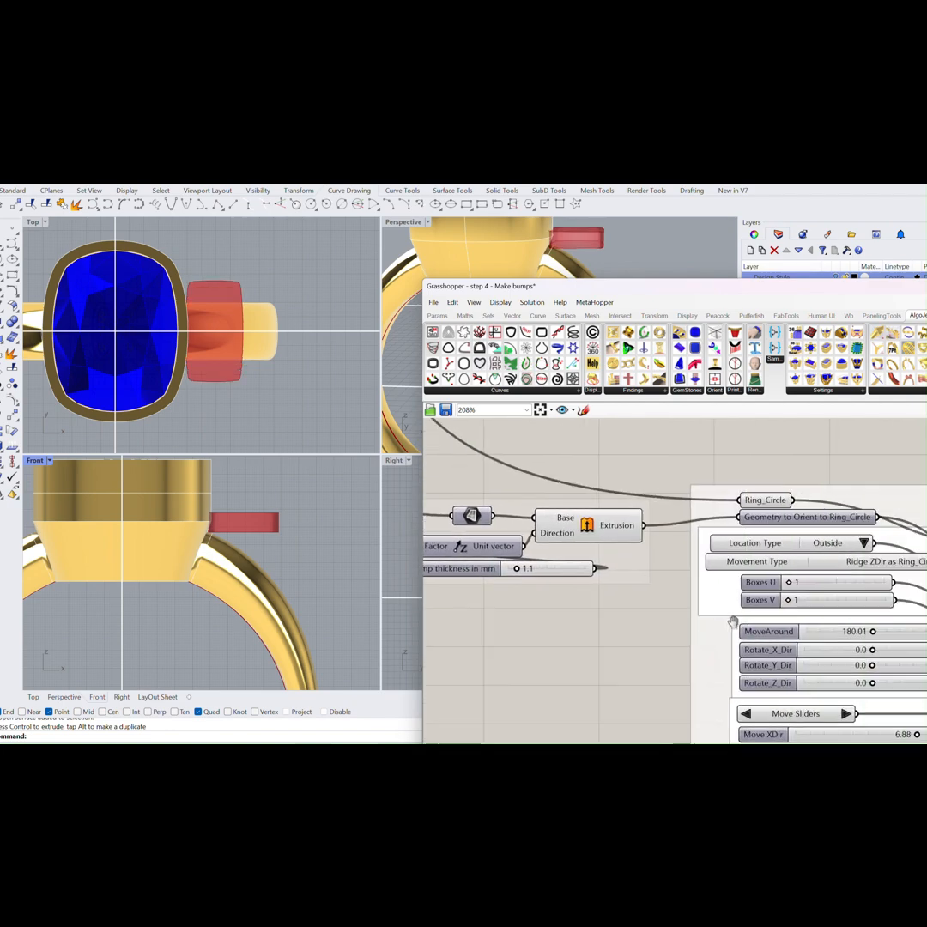
right_click_drag(845, 634, 638, 558)
scroll(659, 612, "up", 2)
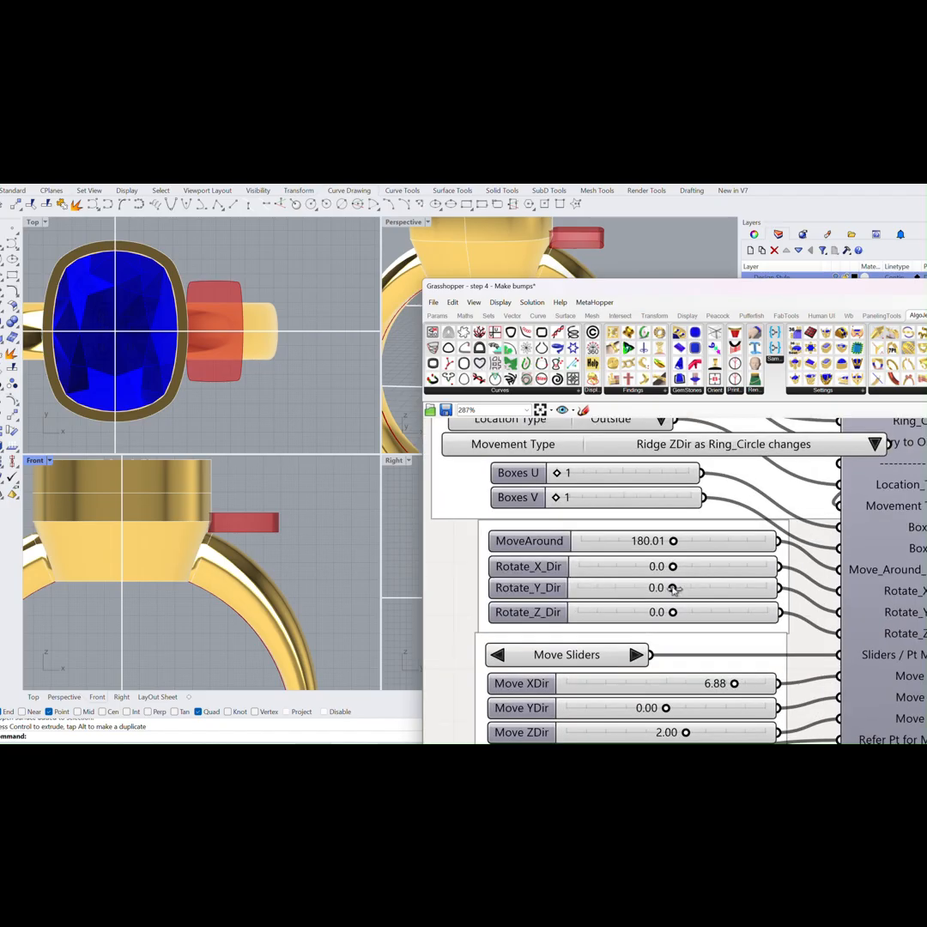
left_click_drag(673, 589, 676, 589)
double_click(696, 590)
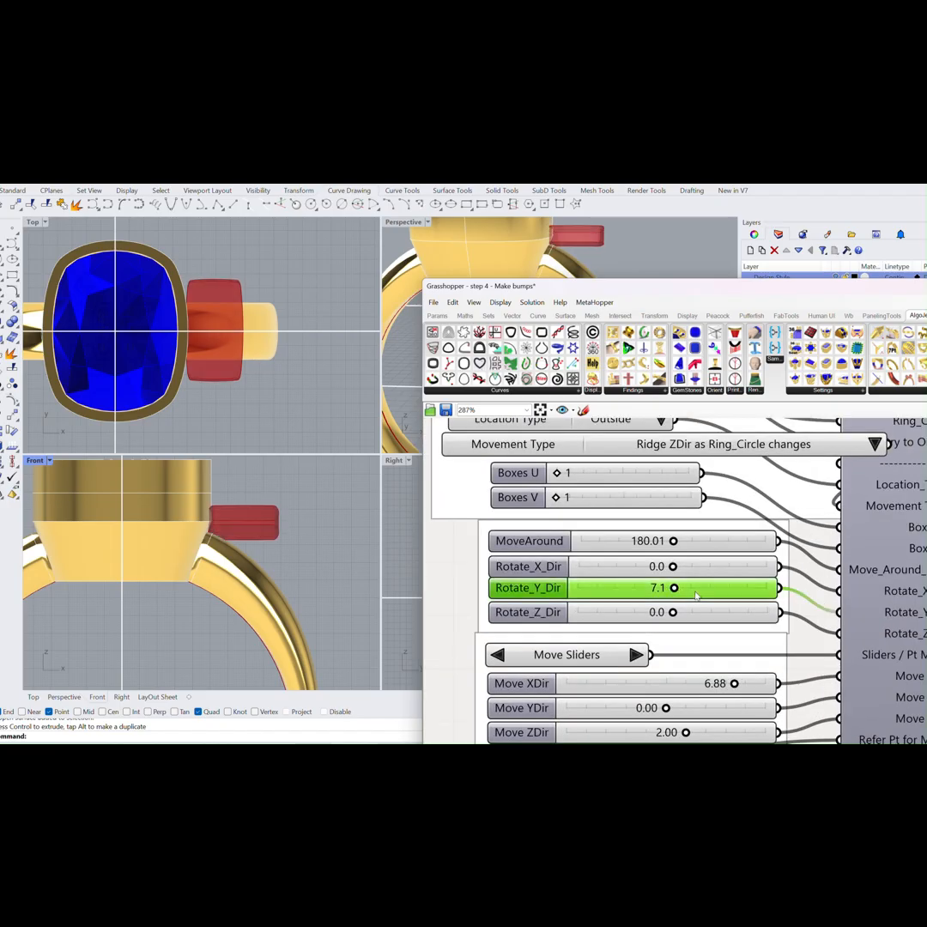
type("0")
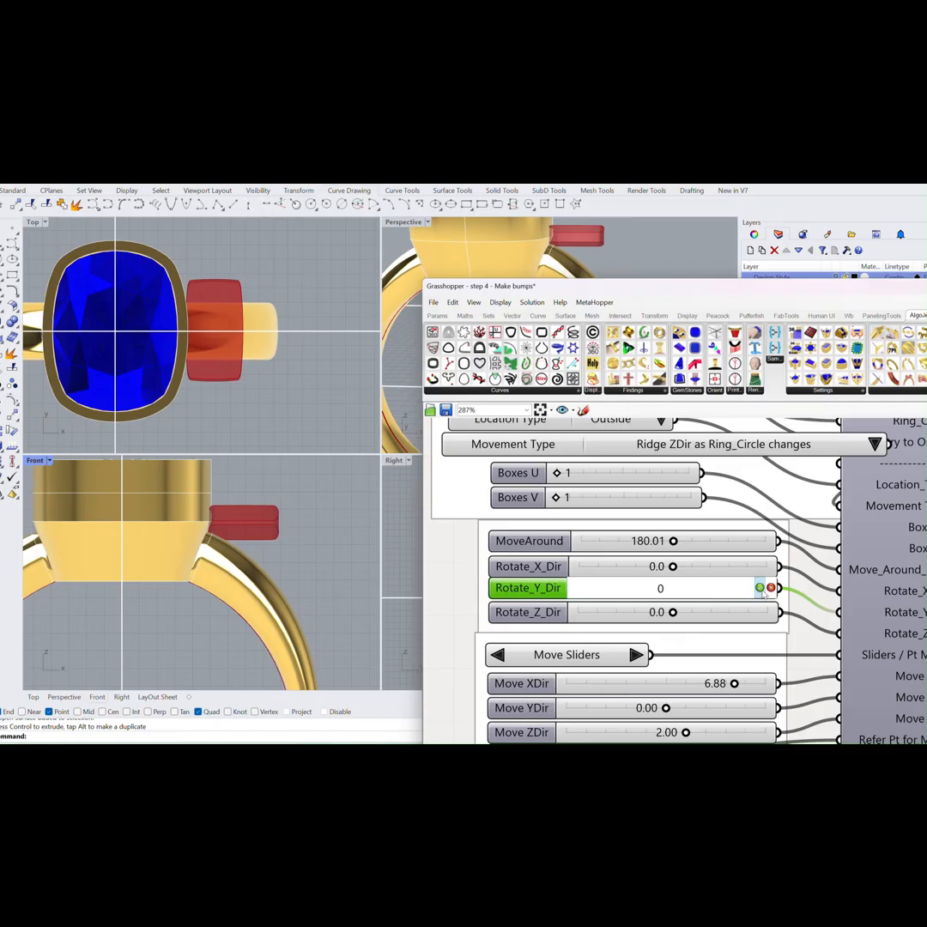
key("Return")
Tilt the bump toward the ring shank by setting Rotate_Z_Dir to 60.
left_click_drag(674, 615, 692, 615)
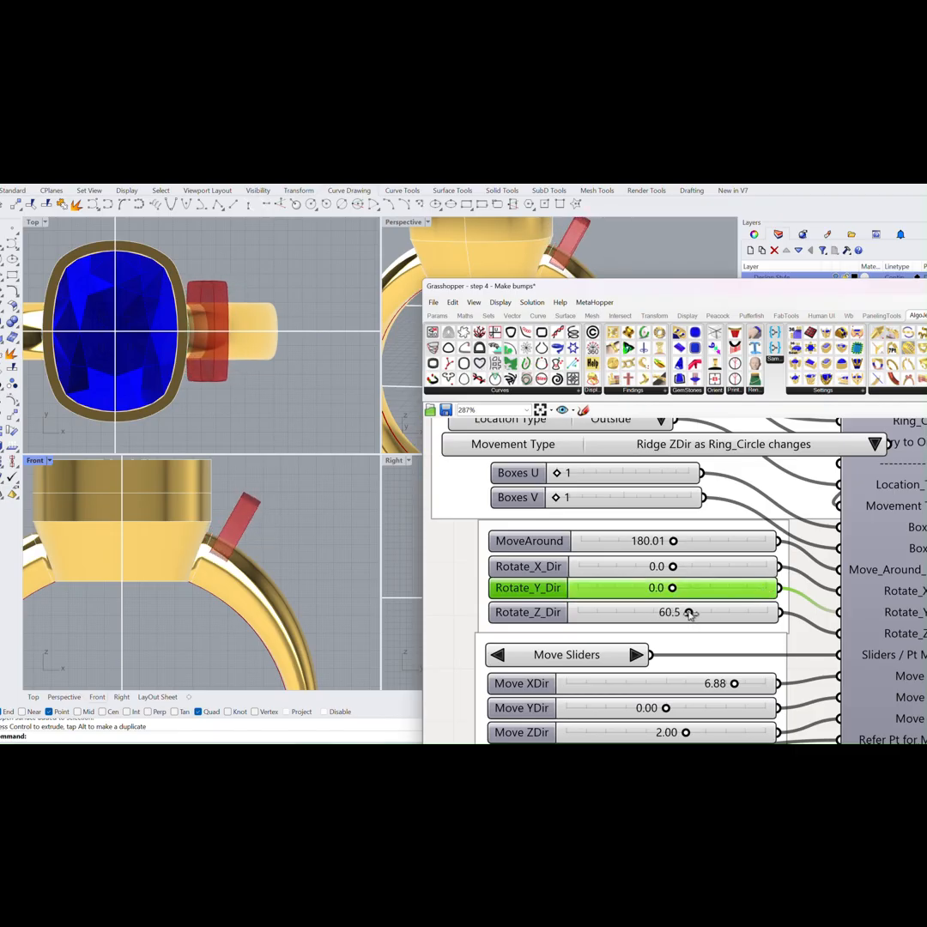
double_click(670, 615)
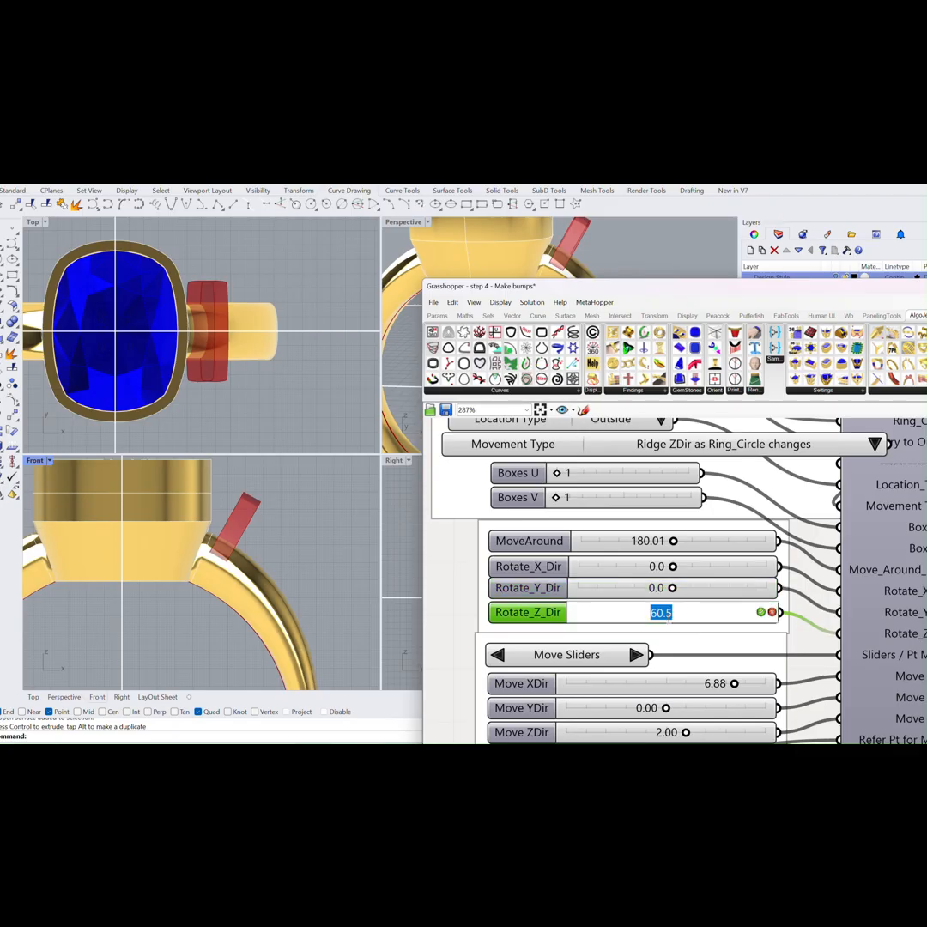
type("60")
key("Return")
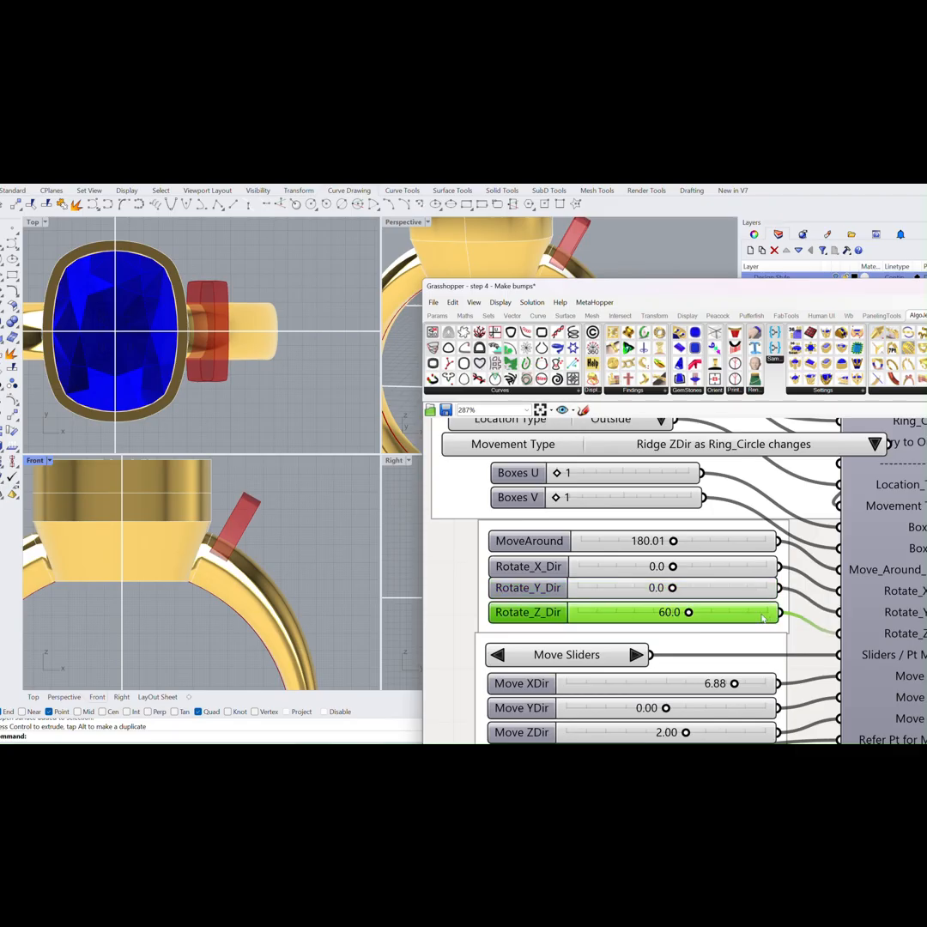
Shift the bump down and inward onto the shank, with Move ZDir at 0.55 and Move XDir at 5.47.
scroll(678, 652, "down", 2)
right_click_drag(672, 658, 685, 624)
left_click_drag(700, 636, 685, 636)
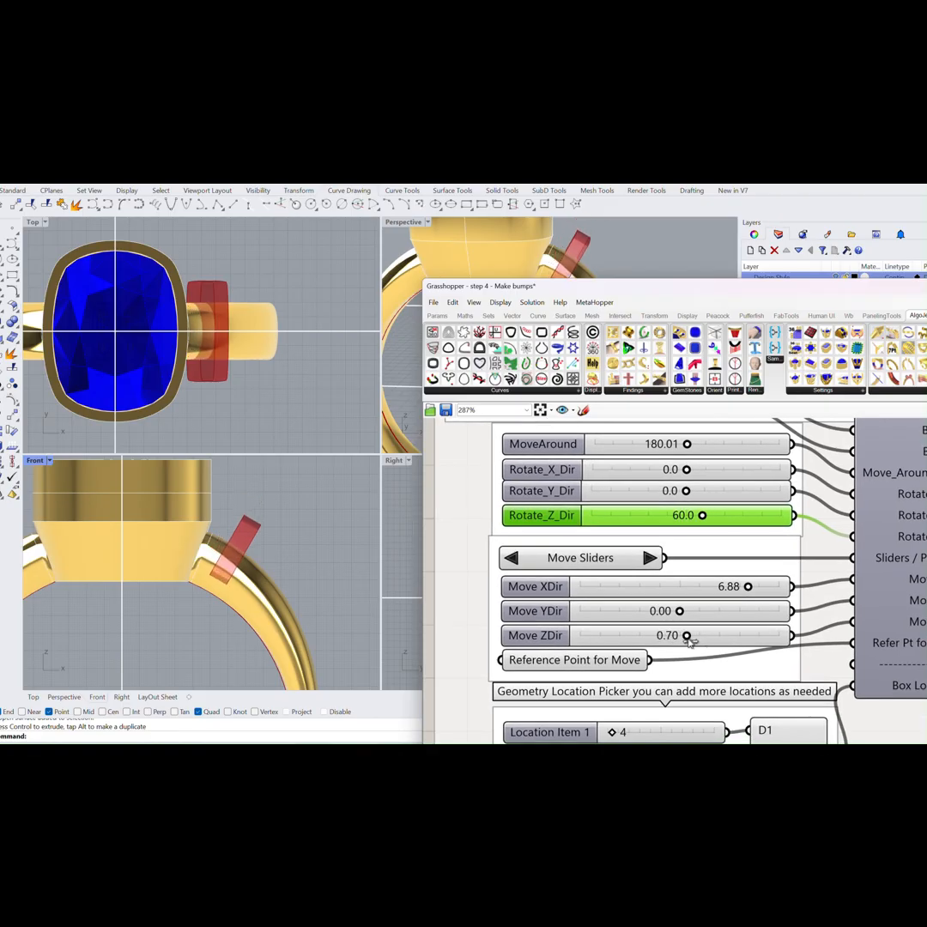
left_click_drag(749, 587, 724, 587)
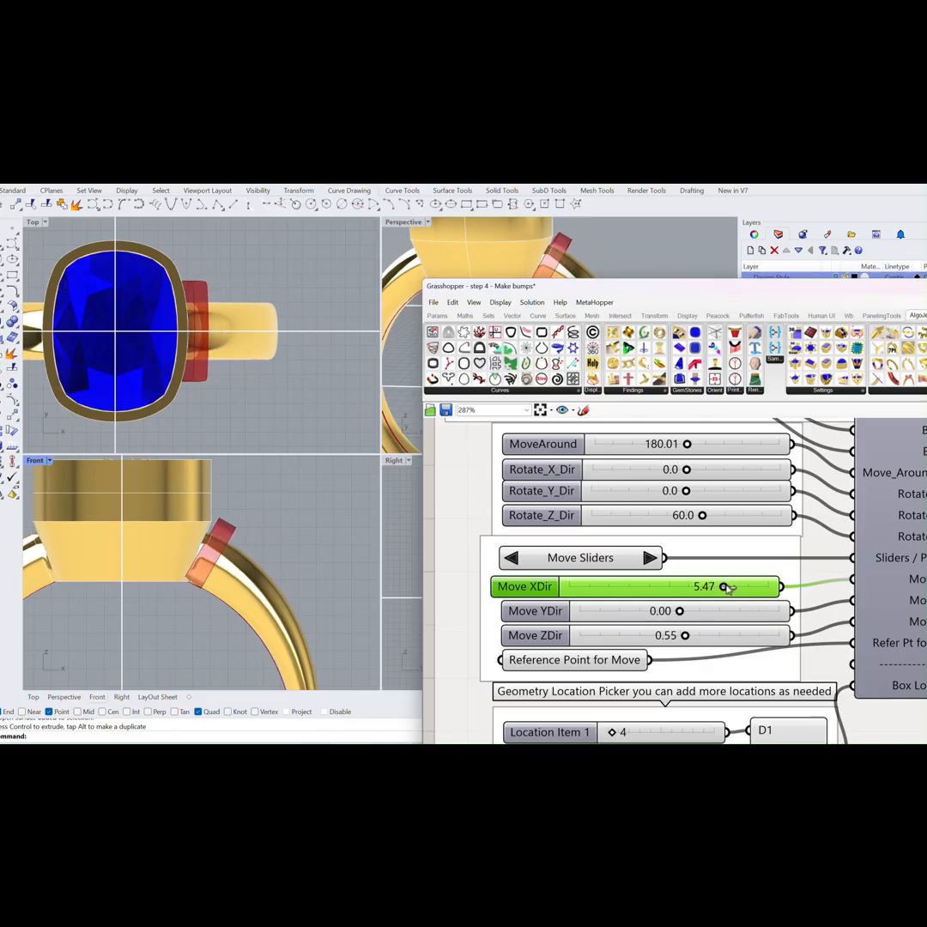
Refine the bump's fit against the bezel with Rotate_Z_Dir at 67.0, Move XDir at 5.33 and Move ZDir at 0.66.
scroll(335, 551, "up", 3)
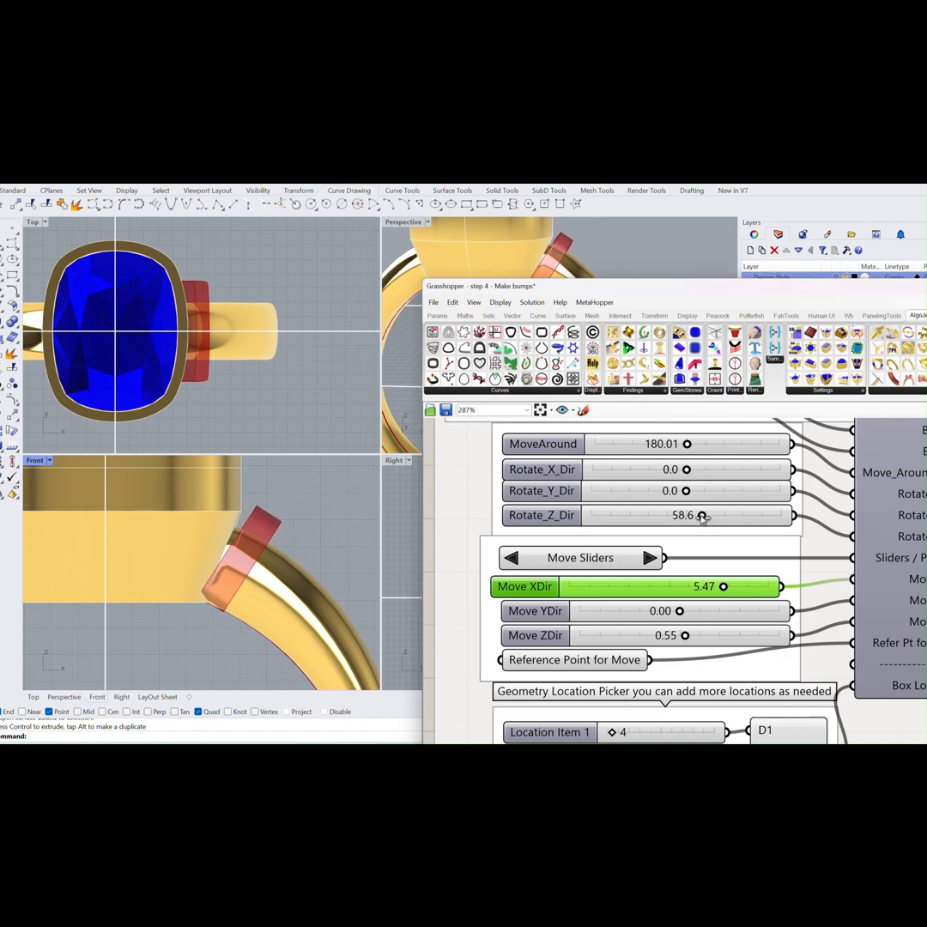
left_click_drag(703, 515, 704, 519)
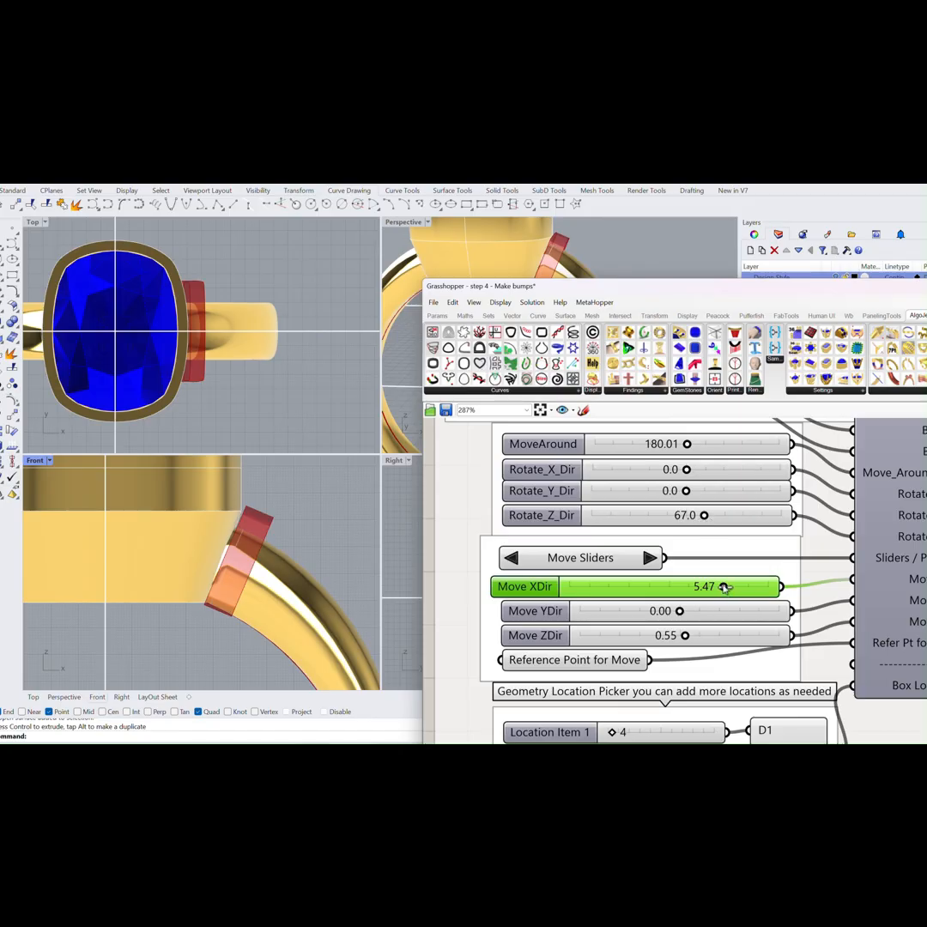
left_click_drag(724, 587, 724, 586)
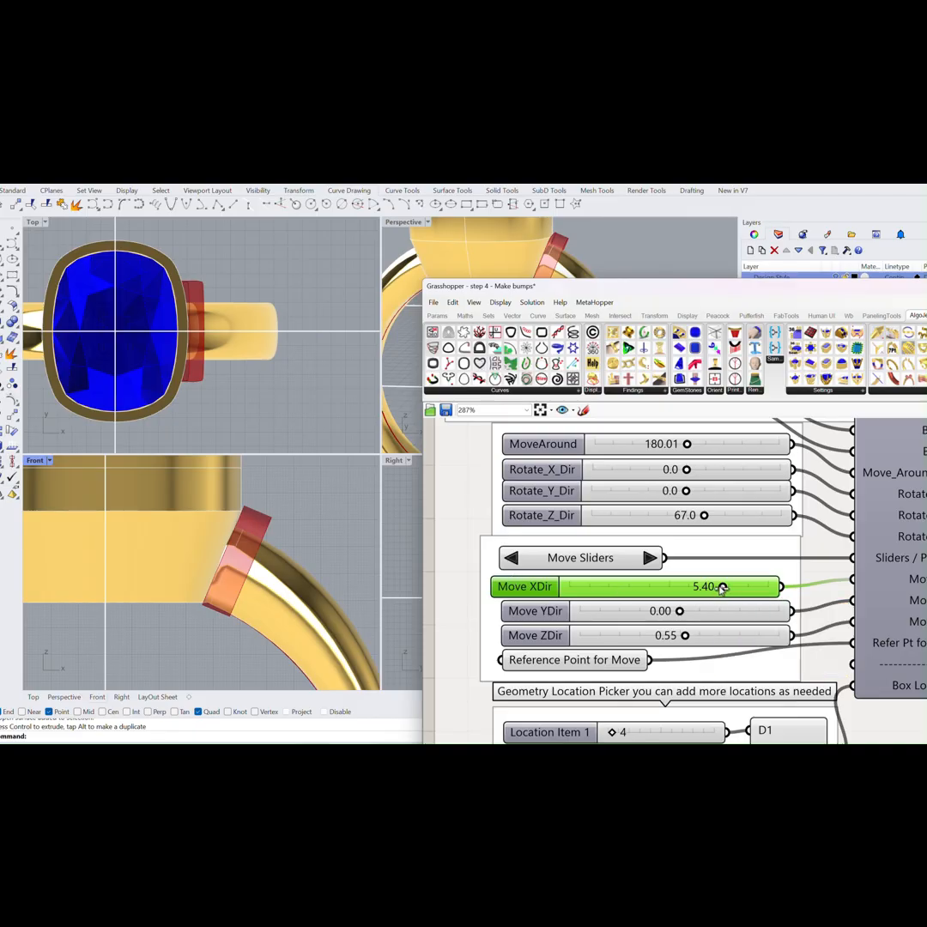
left_click_drag(723, 586, 722, 586)
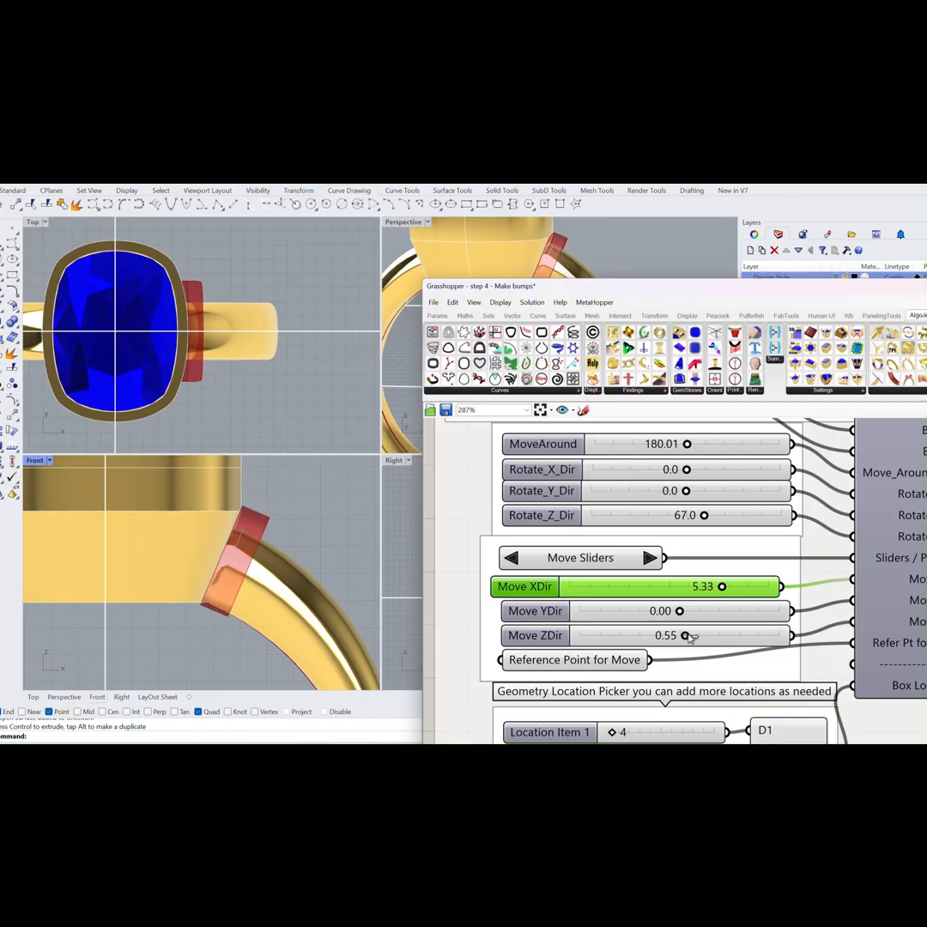
left_click_drag(690, 636, 692, 638)
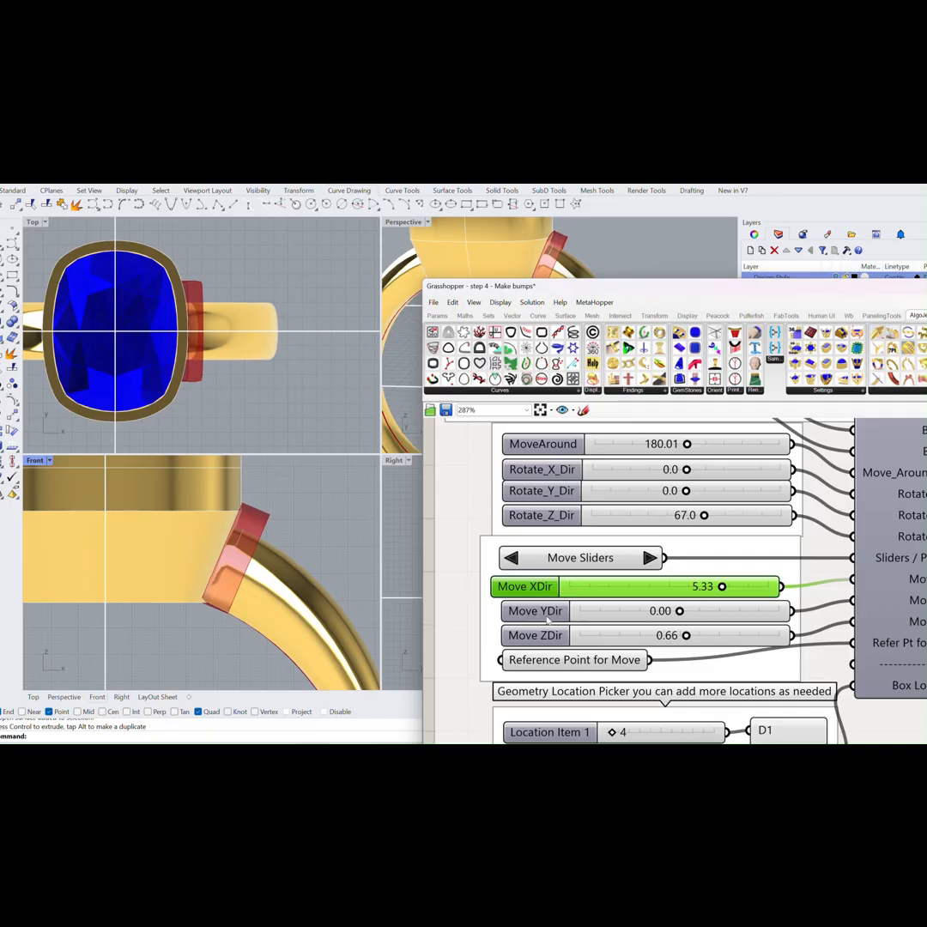
Highlight the Geometry In Location output to check the bump's position in the viewports.
scroll(214, 277, "down", 1)
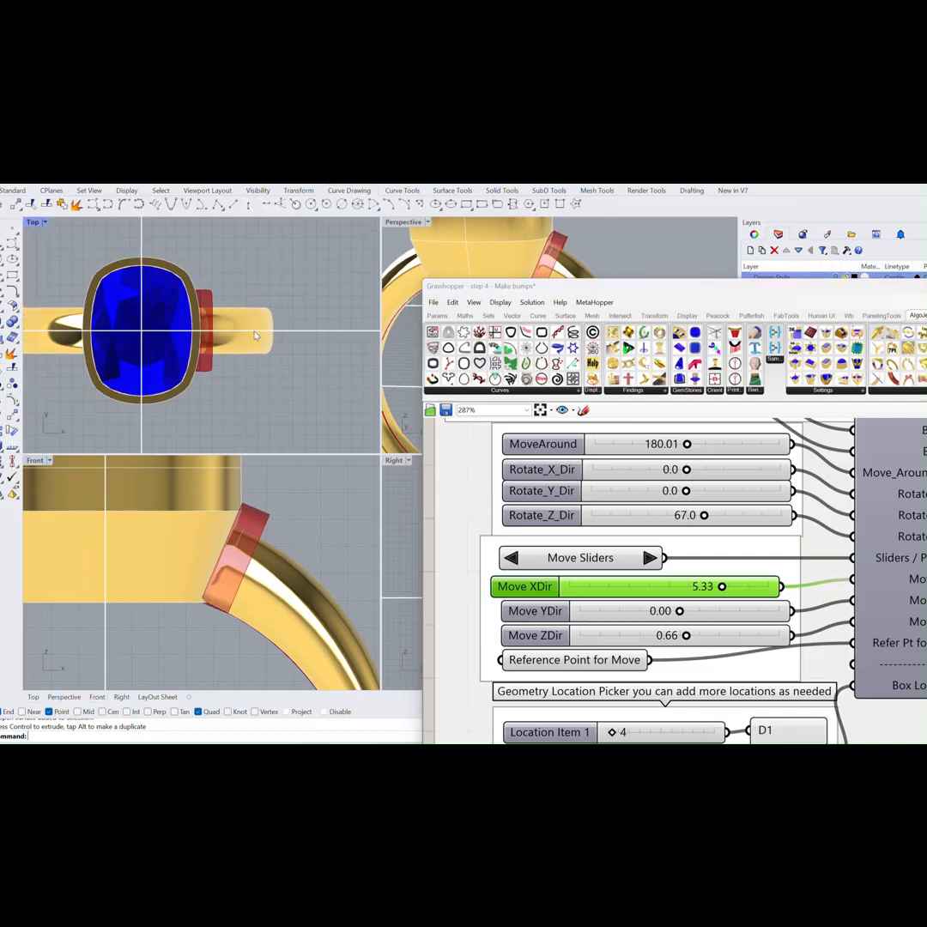
scroll(697, 565, "down", 5)
right_click_drag(840, 543, 670, 580)
left_click(683, 522)
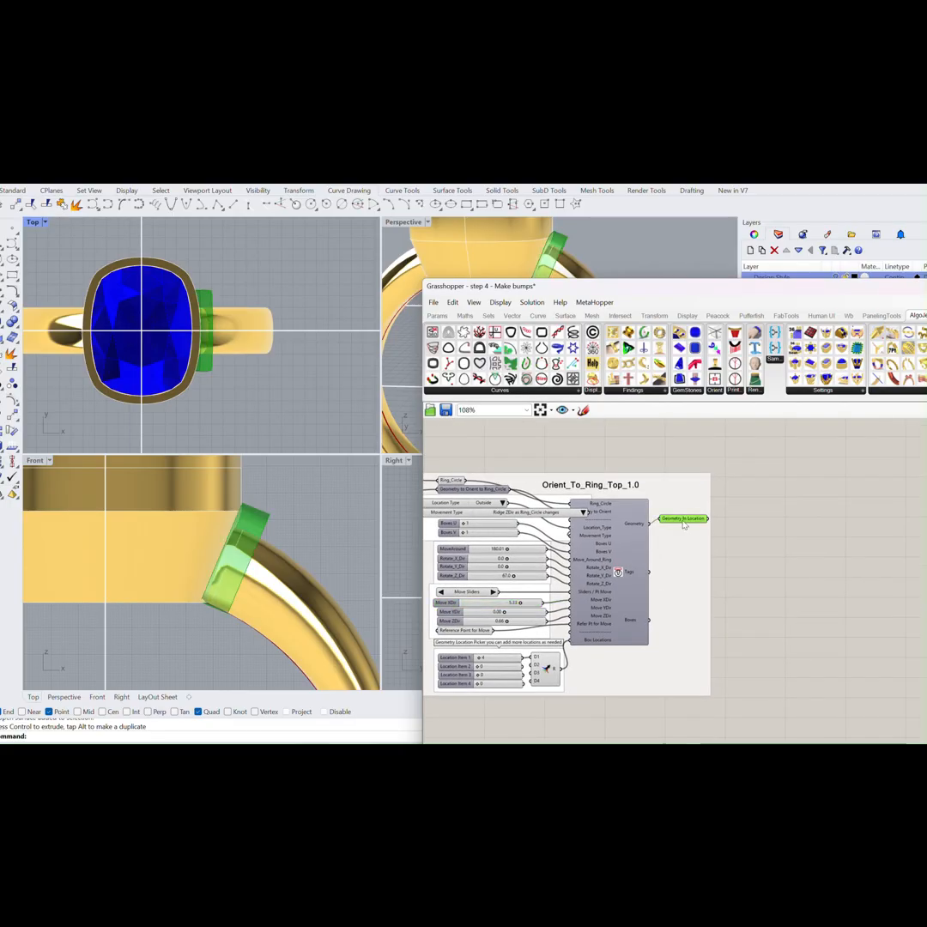
left_click(754, 533)
double_click(754, 534)
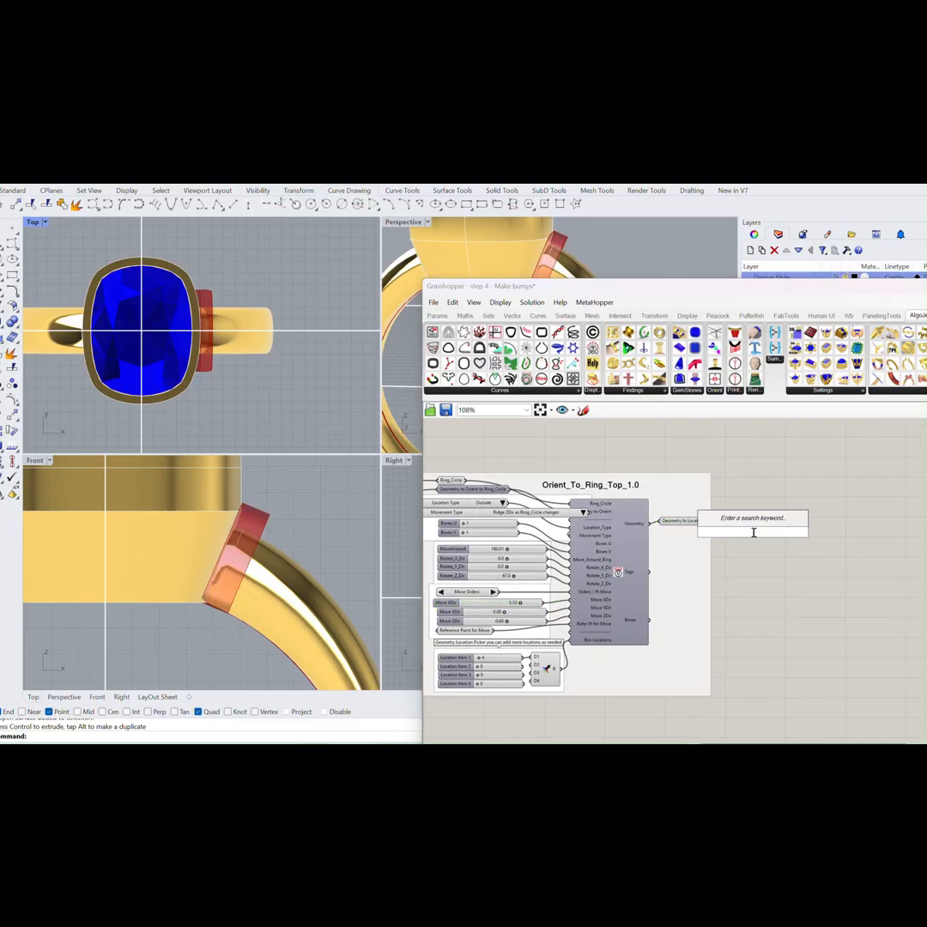
type("mir")
key("Return")
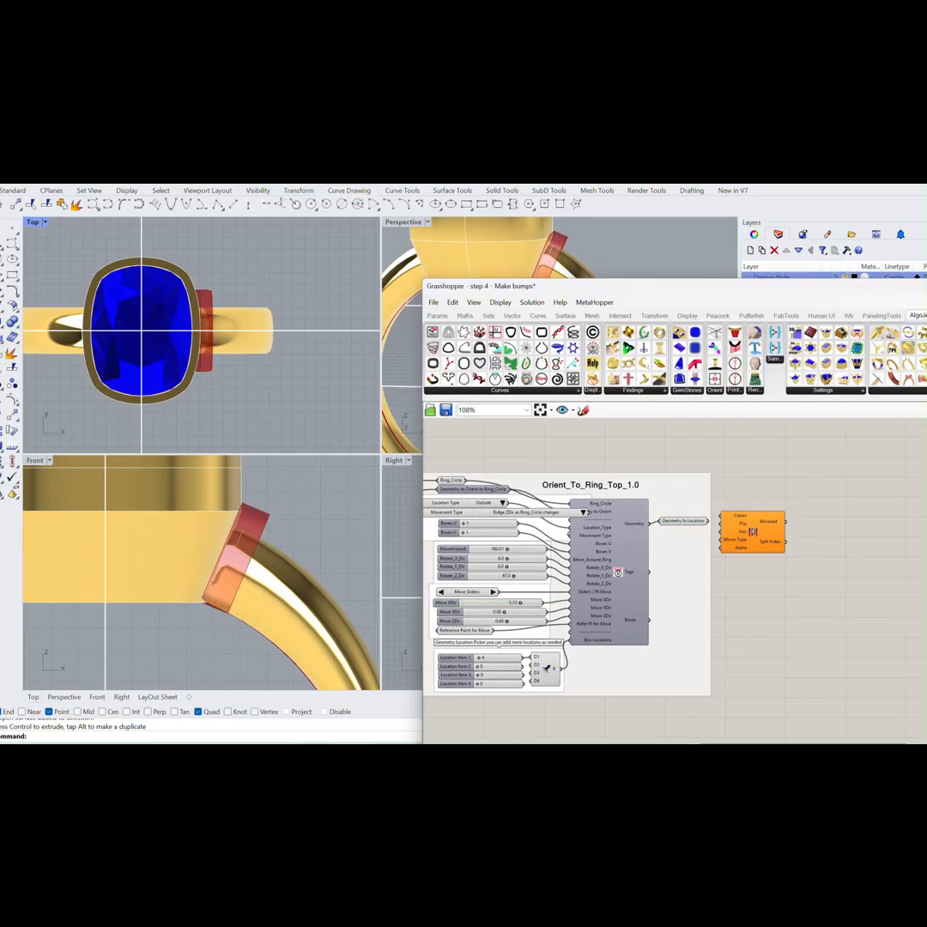
left_click(754, 533)
double_click(702, 526)
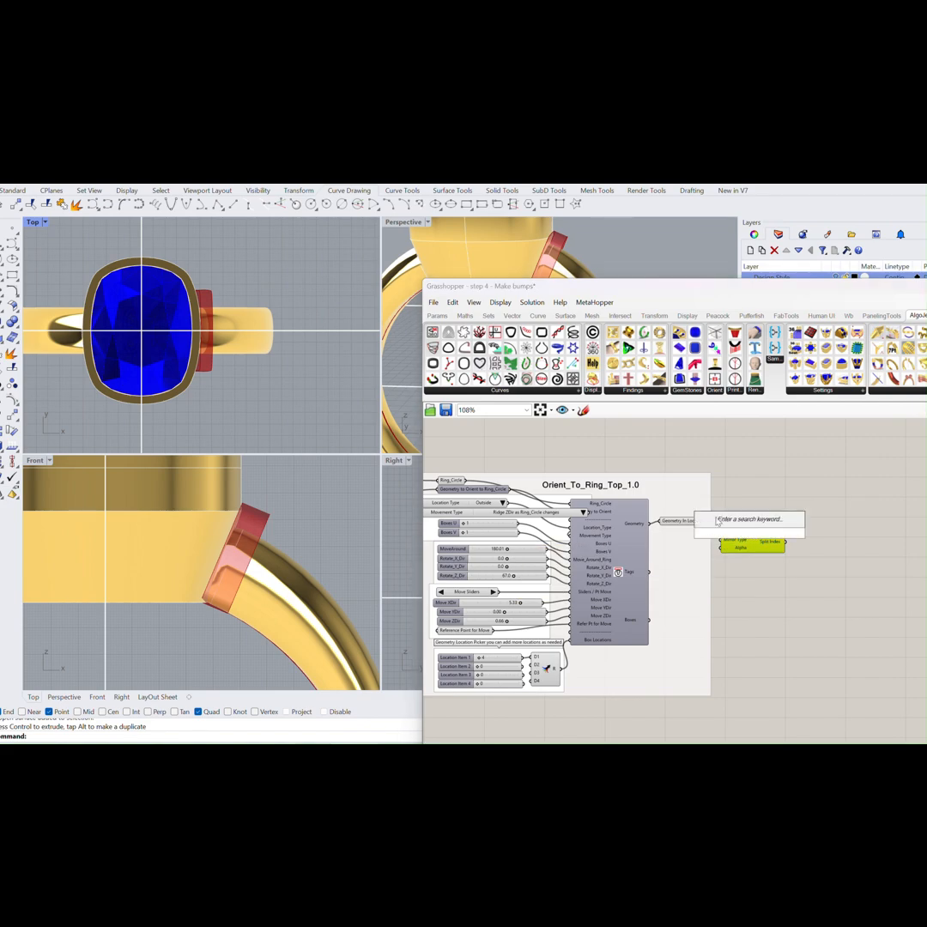
key("Escape")
left_click(753, 525)
key("Delete")
Add the Mirror transform component and feed Geometry In Location into its Geometry input to mirror the bump across the ring.
double_click(752, 524)
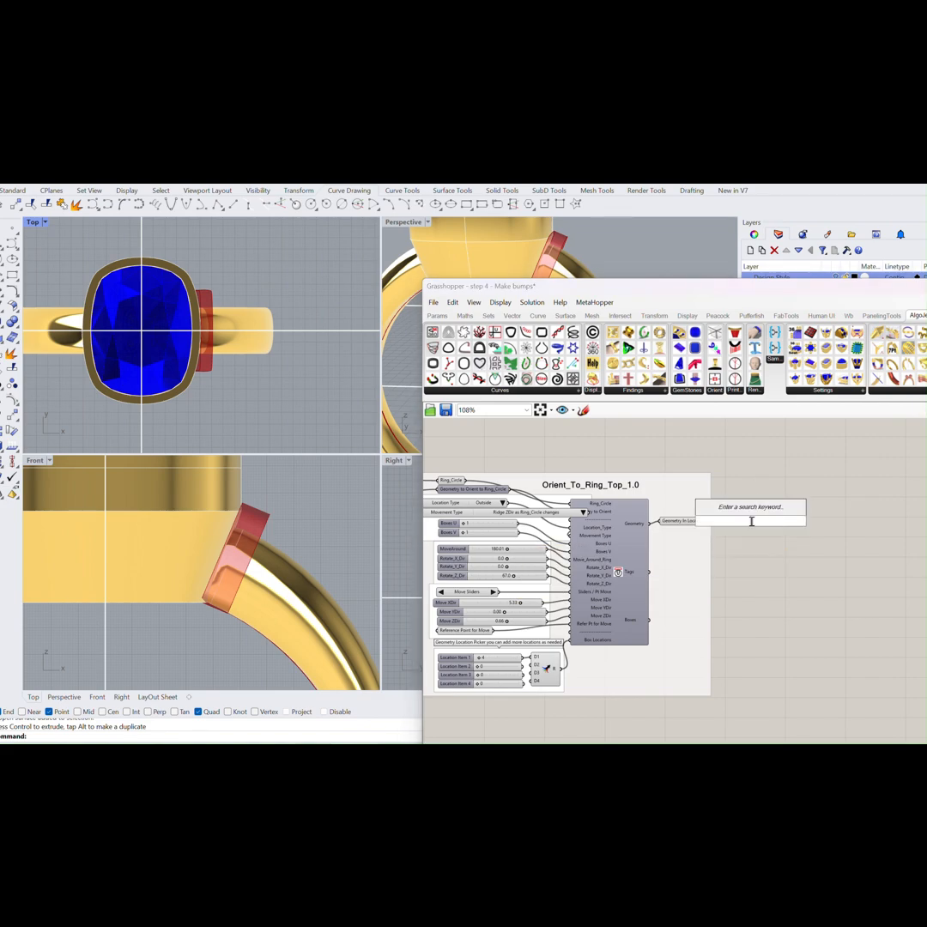
type("mirr")
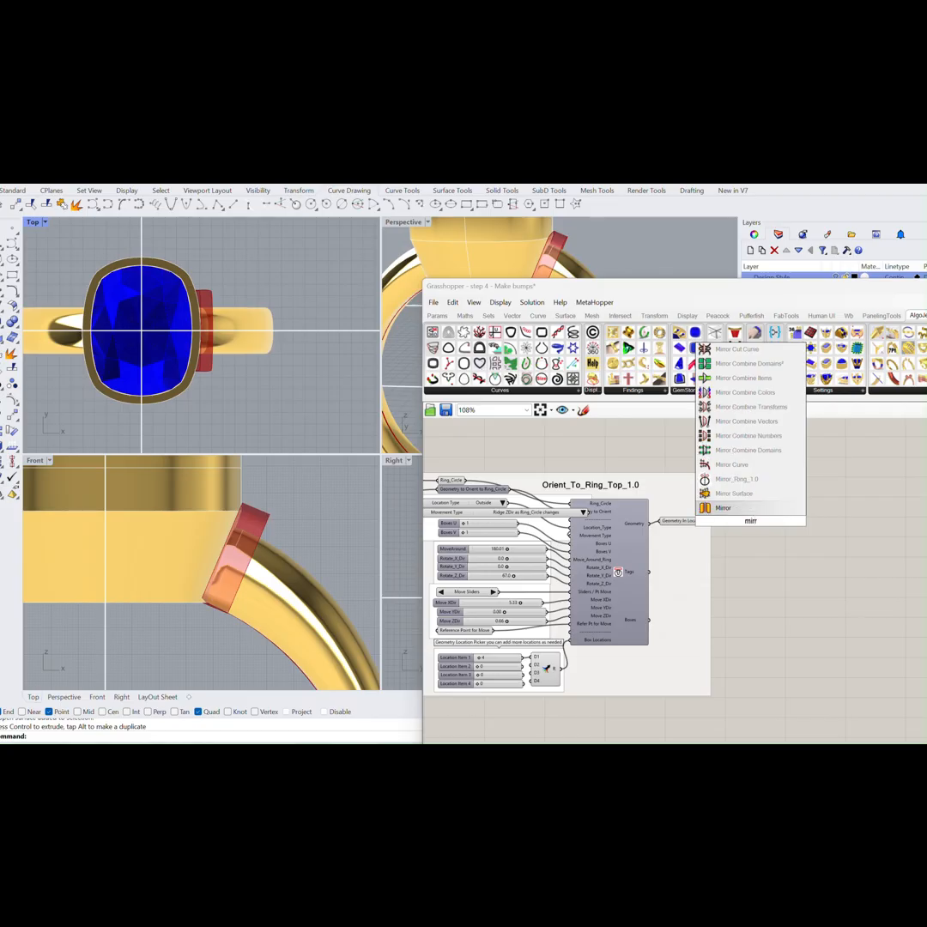
left_click(745, 510)
left_click_drag(708, 522, 748, 527)
left_click(743, 527)
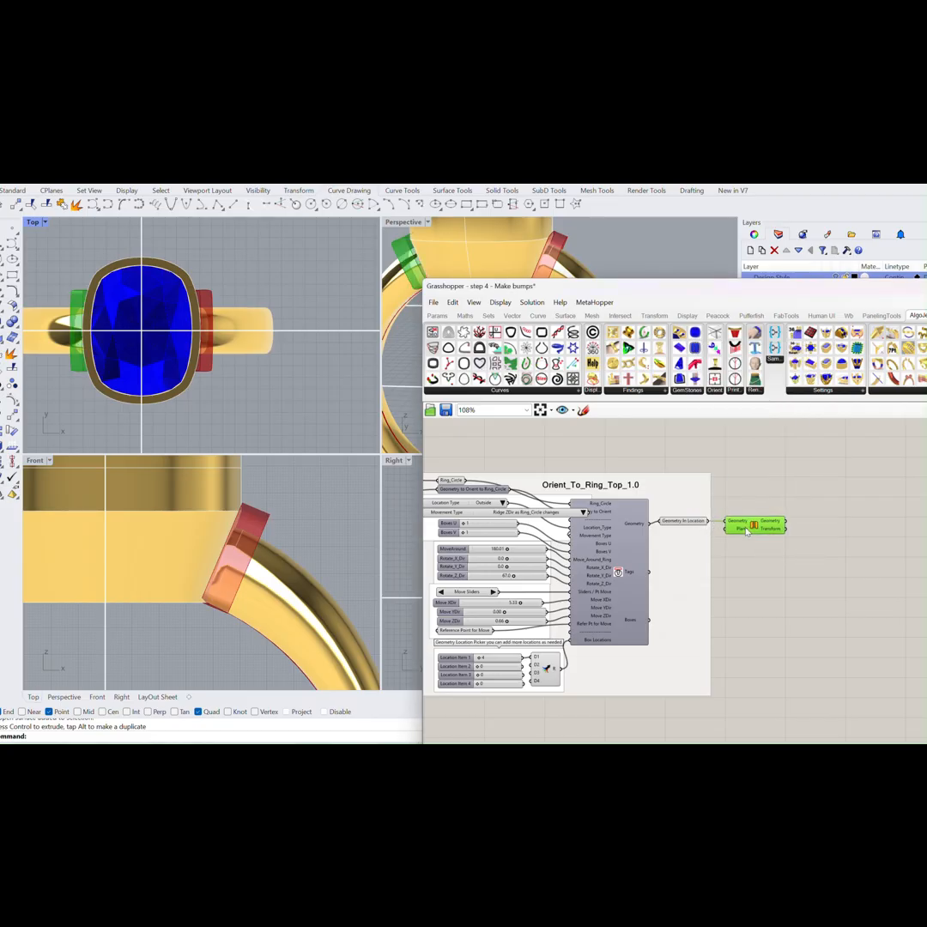
scroll(247, 354, "down", 2)
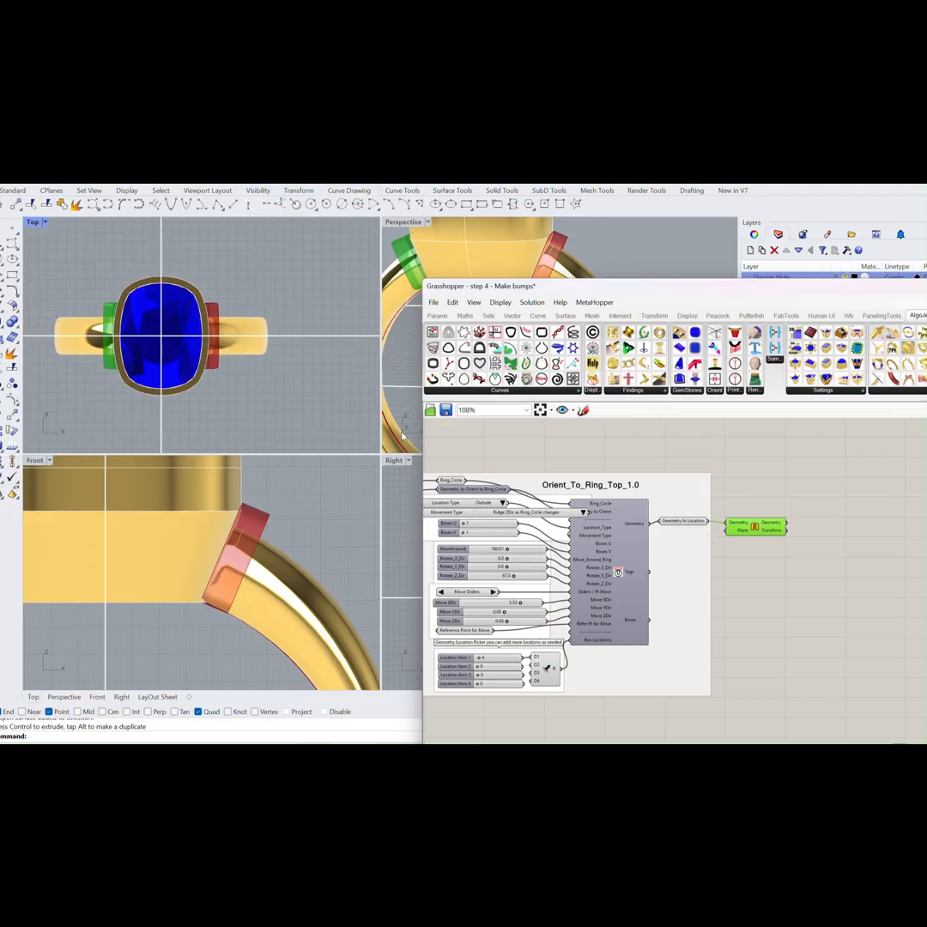
Space out the orient component, the Geometry In Location parameter and the Mirror component on the canvas.
right_click_drag(616, 571, 681, 550)
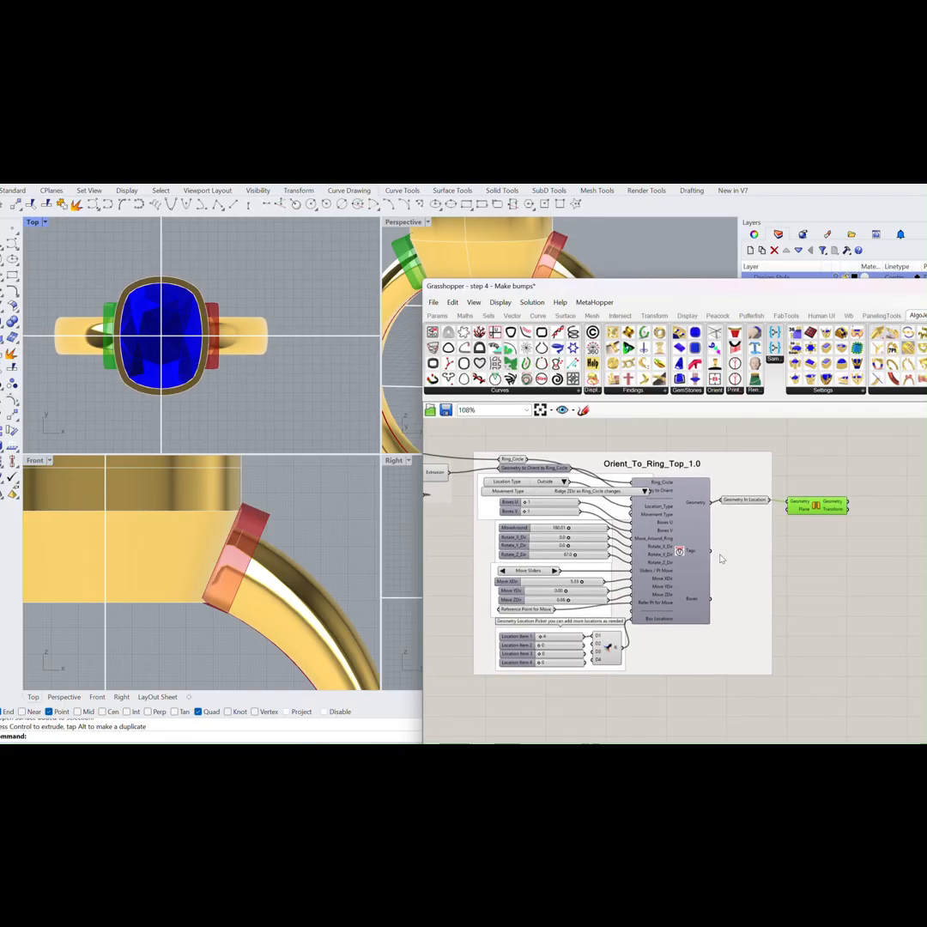
left_click(697, 543)
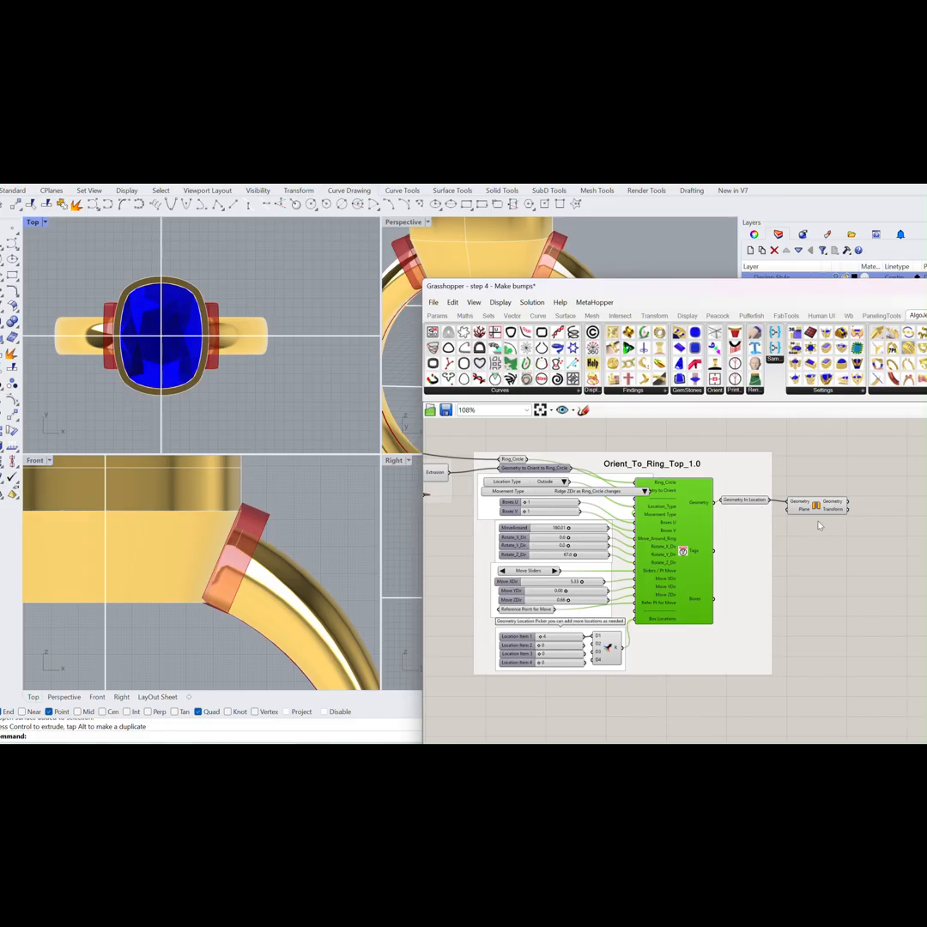
left_click_drag(816, 505, 853, 505)
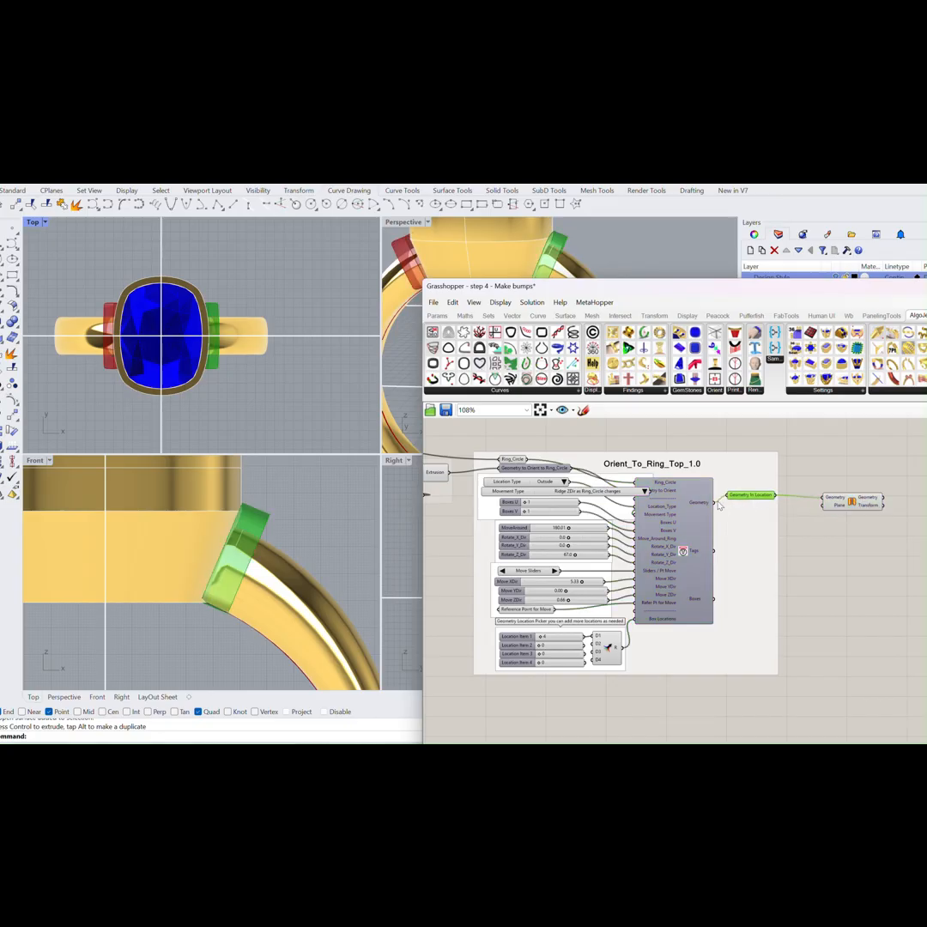
left_click_drag(695, 503, 771, 499)
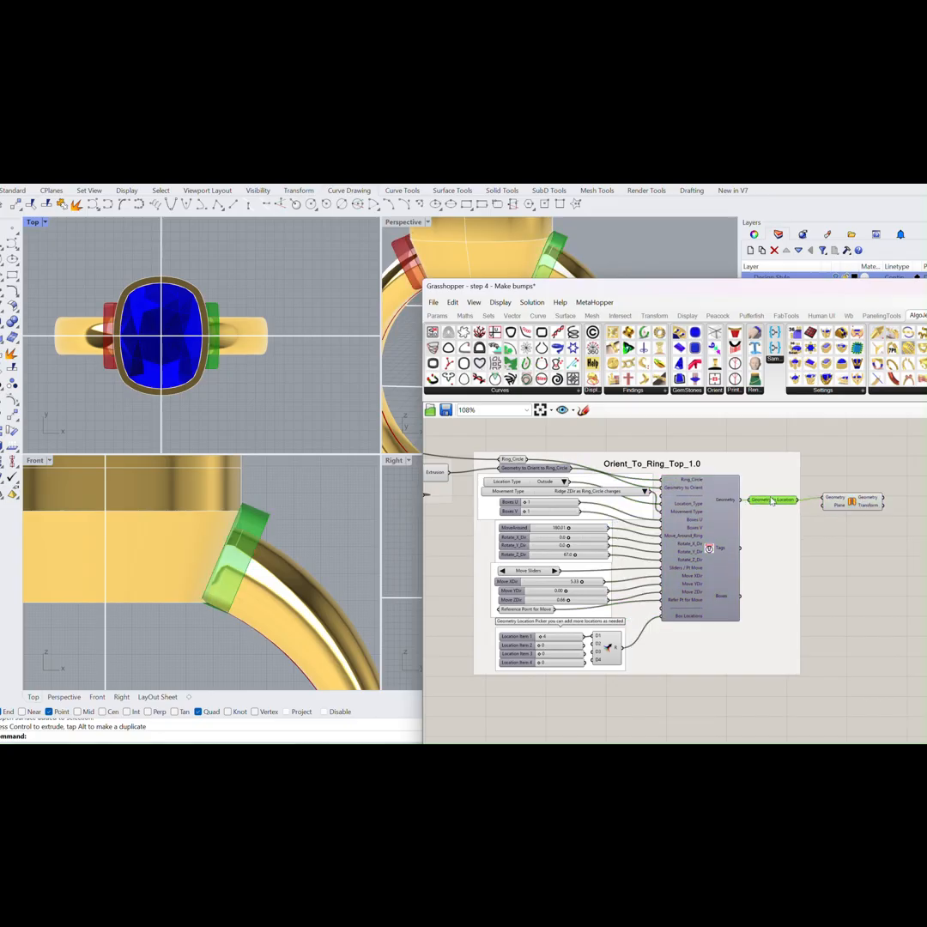
left_click_drag(848, 507, 843, 507)
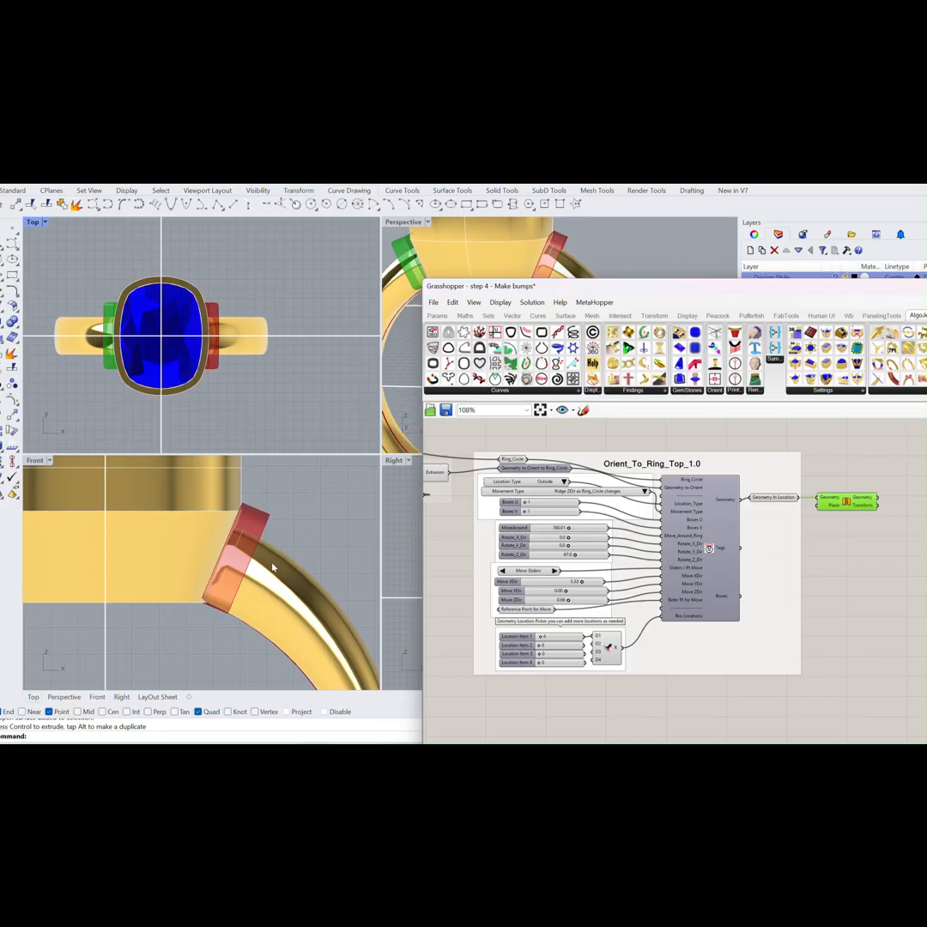
Group the complete bump definition from Barrel_Profile through Mirror and place a duplicate of the group below the original.
right_click_drag(495, 504, 587, 489)
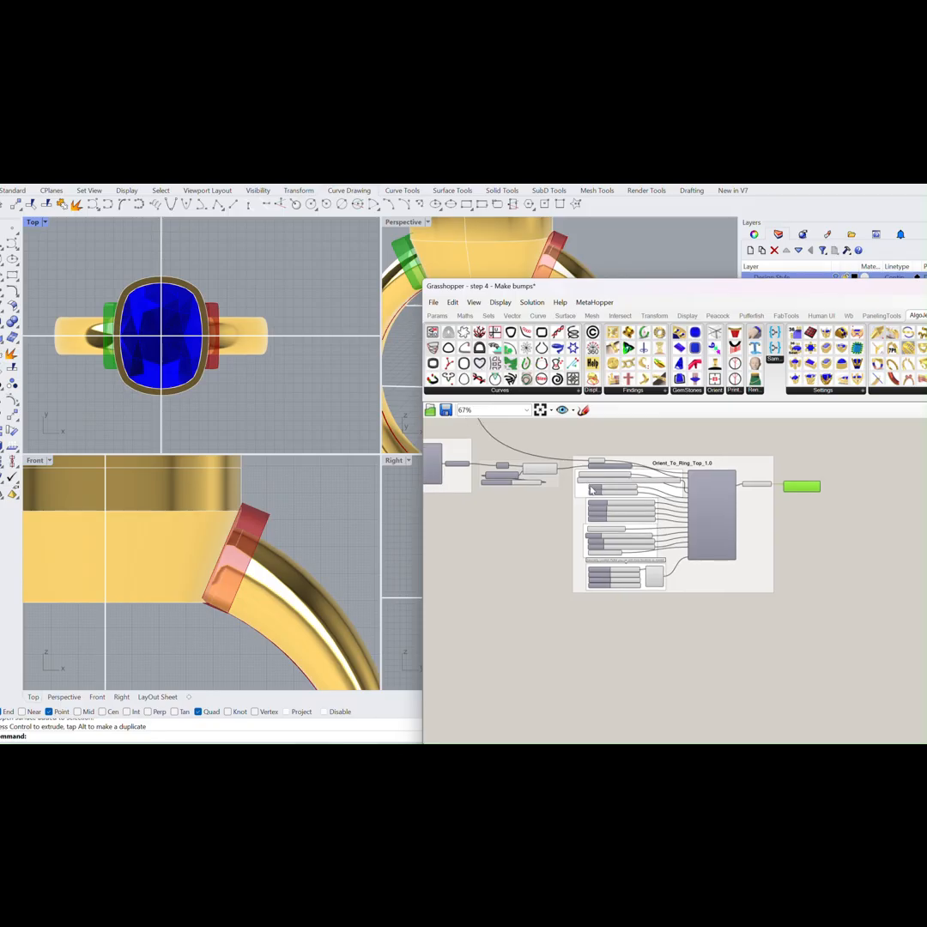
scroll(589, 487, "down", 2)
right_click_drag(452, 493, 517, 496)
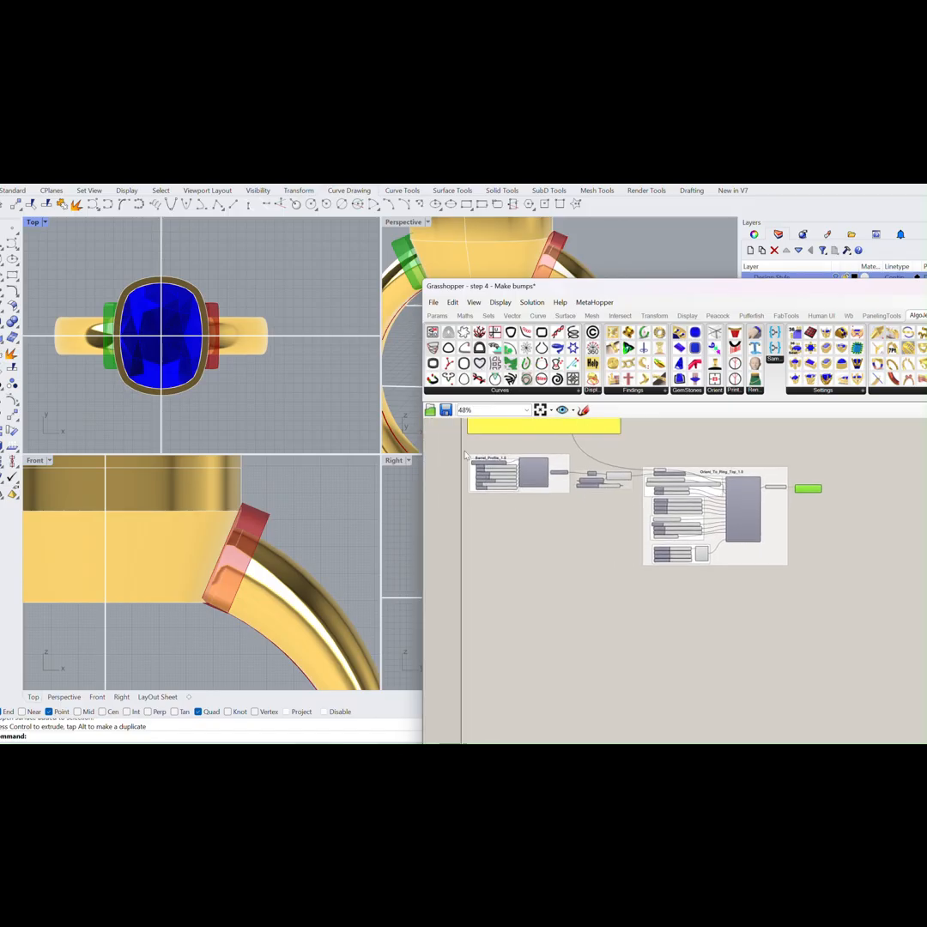
left_click_drag(463, 445, 829, 580)
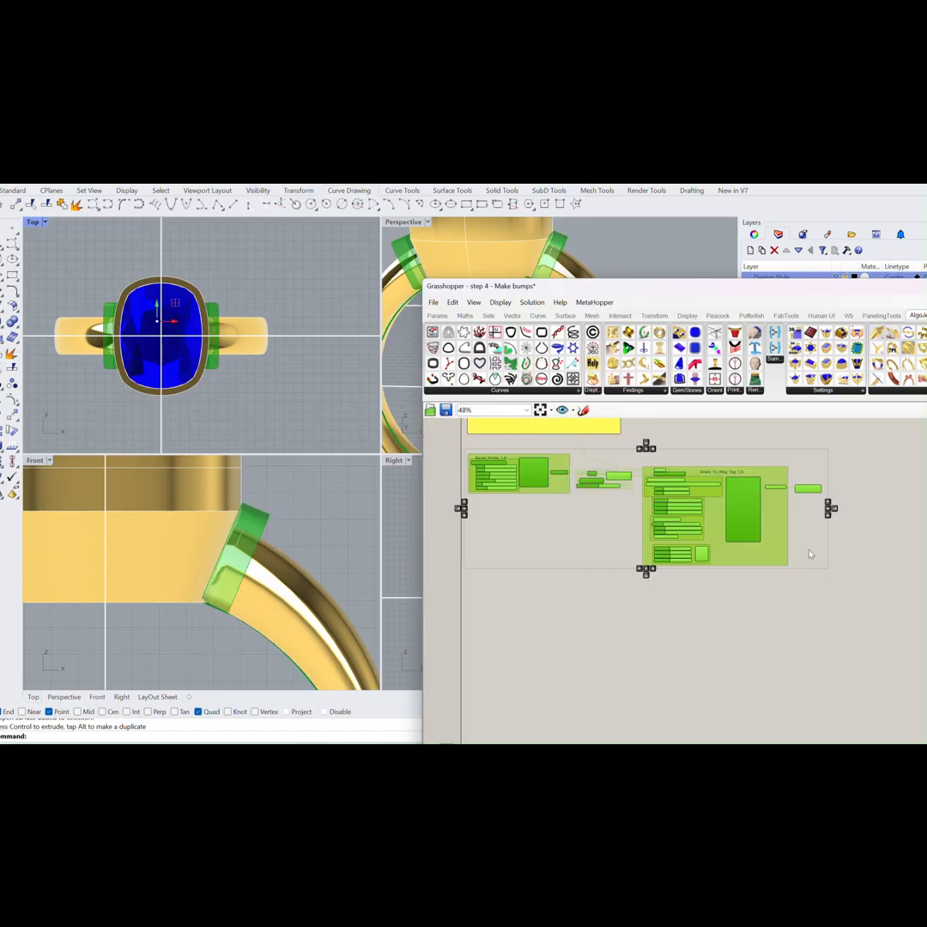
middle_click(796, 541)
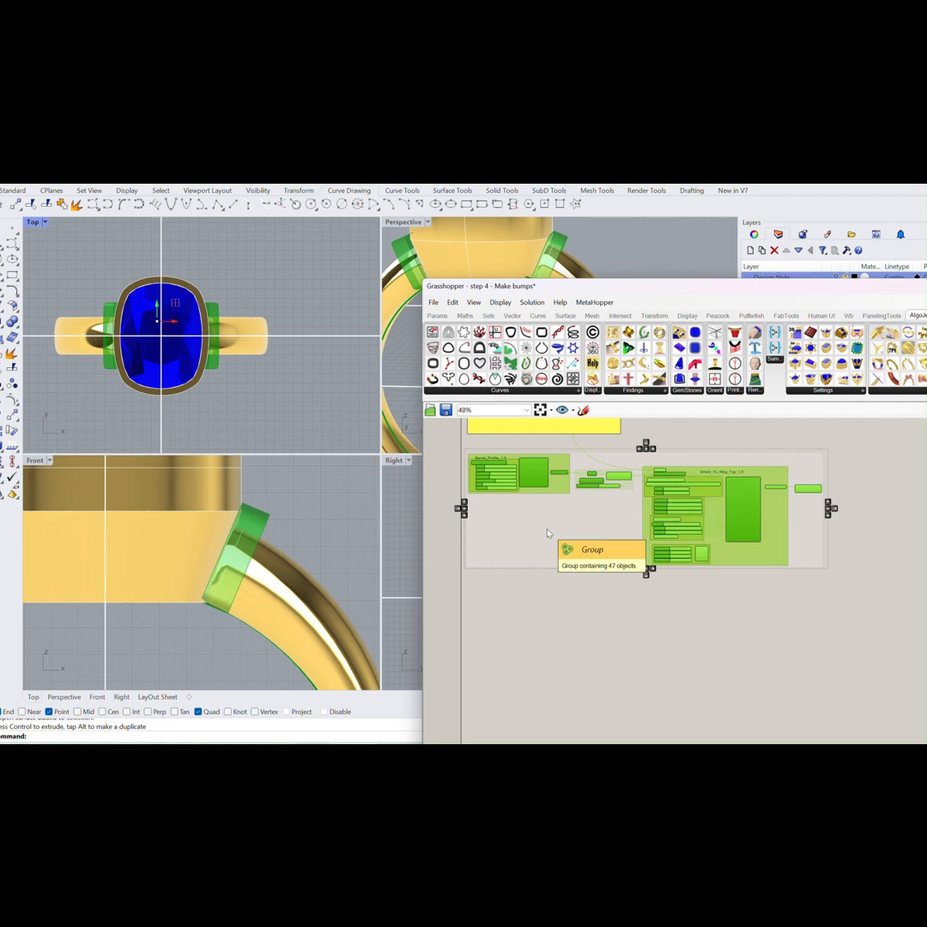
left_click_drag(565, 528, 560, 647, "alt")
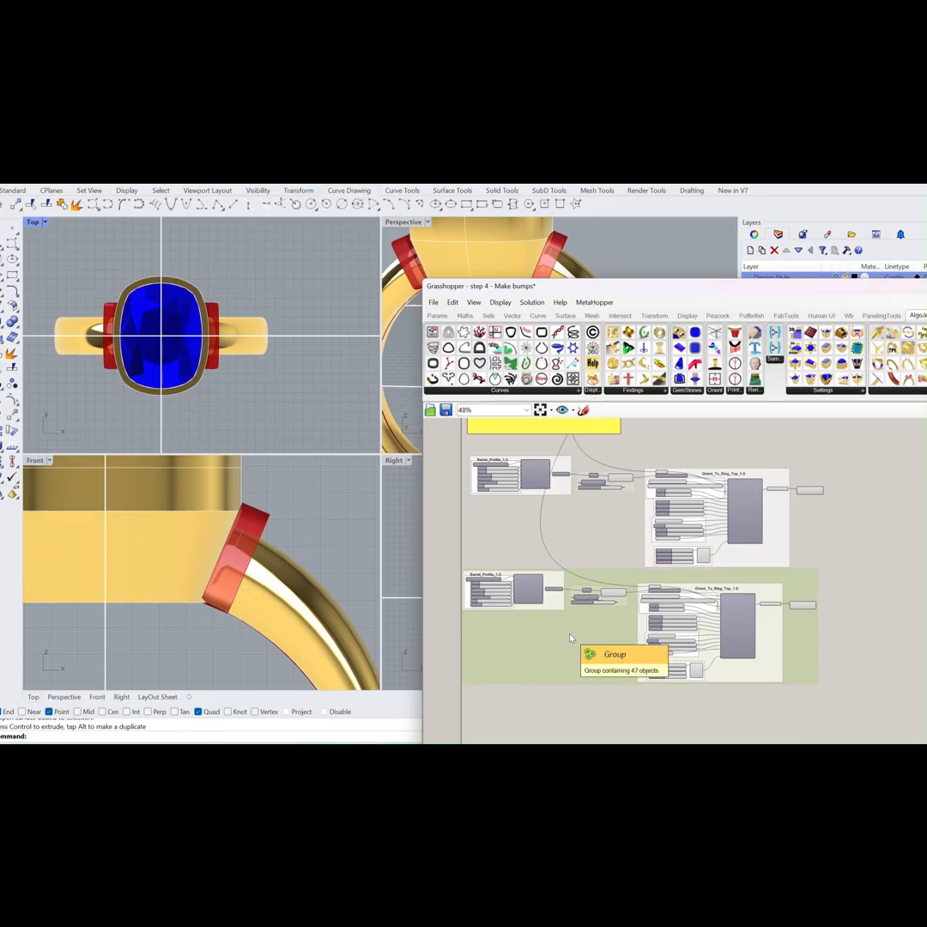
right_click_drag(584, 627, 591, 550)
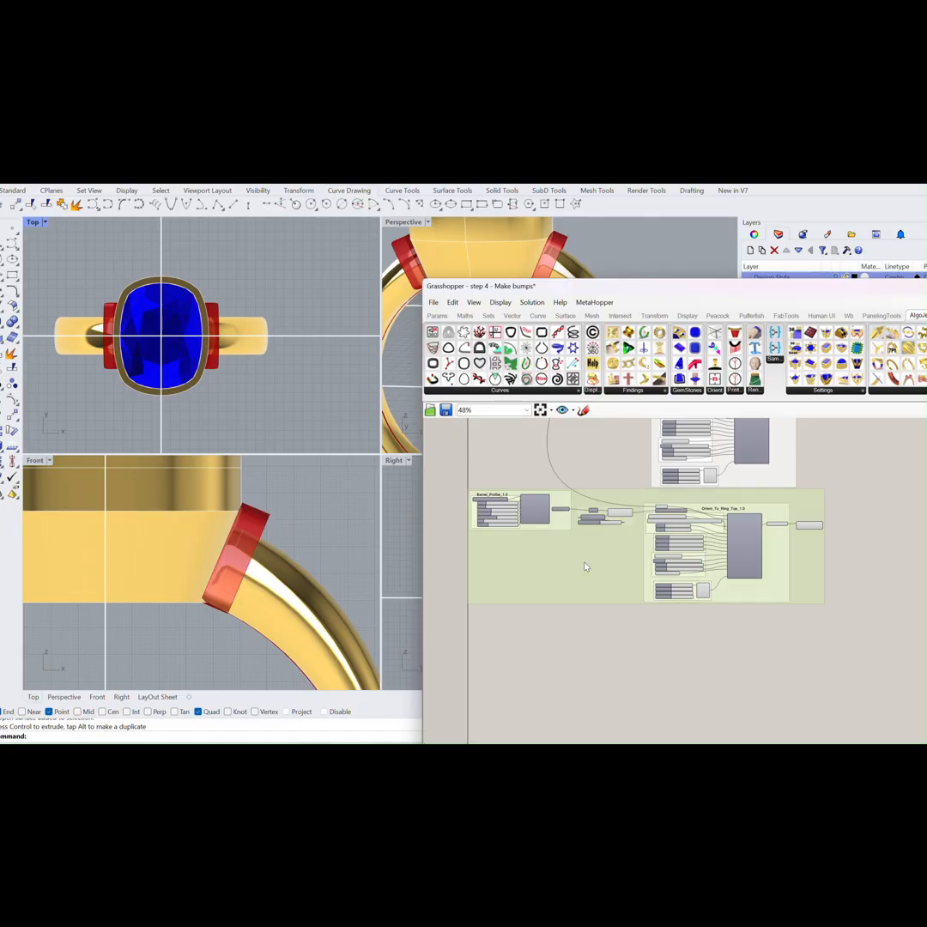
left_click_drag(585, 567, 591, 655, "alt")
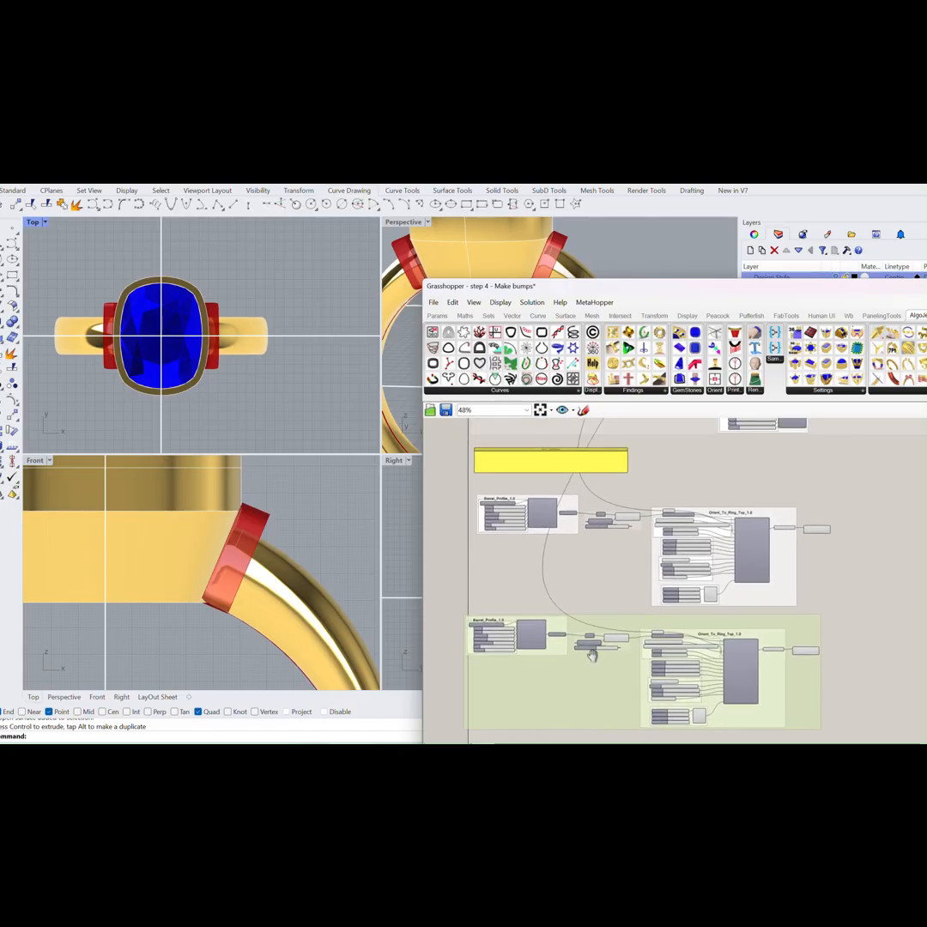
Duplicate the second bump definition with its group below itself to create a third bump definition.
right_click_drag(592, 655, 592, 619)
left_click(590, 589)
left_click_drag(466, 571, 848, 714)
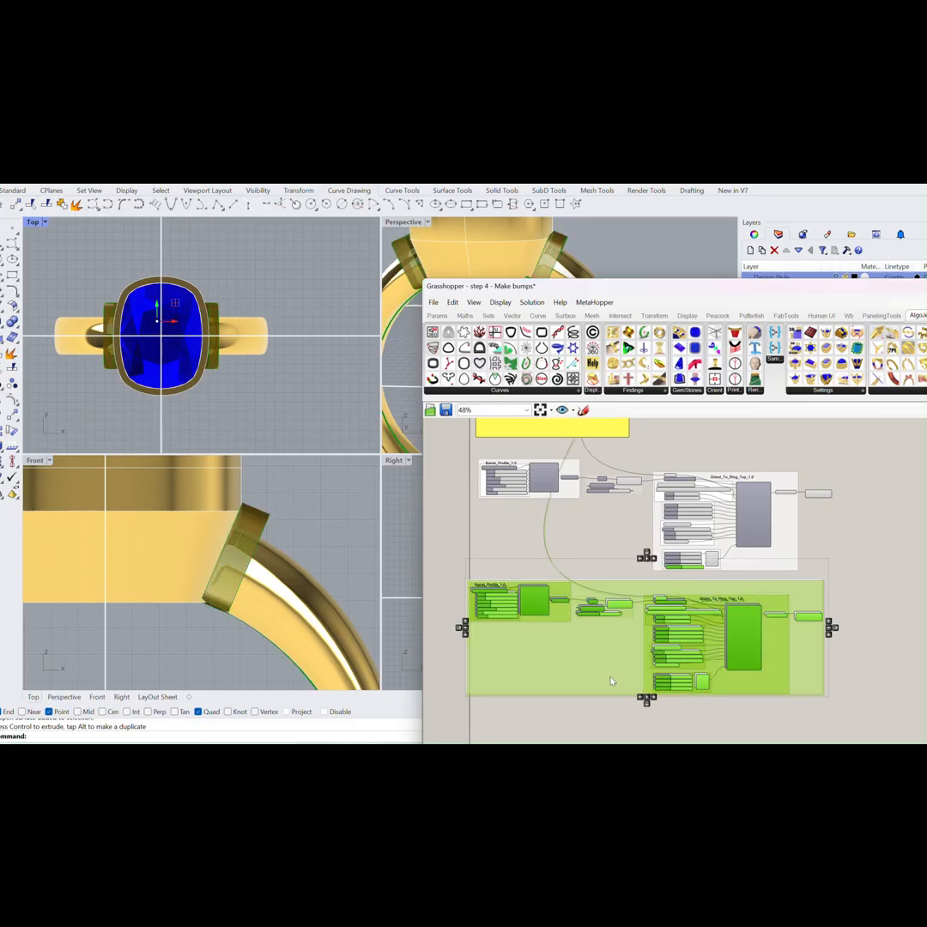
left_click_drag(611, 675, 626, 764, "alt")
right_click_drag(631, 721, 603, 429)
left_click_drag(575, 530, 585, 647, "alt")
right_click_drag(607, 506, 596, 538)
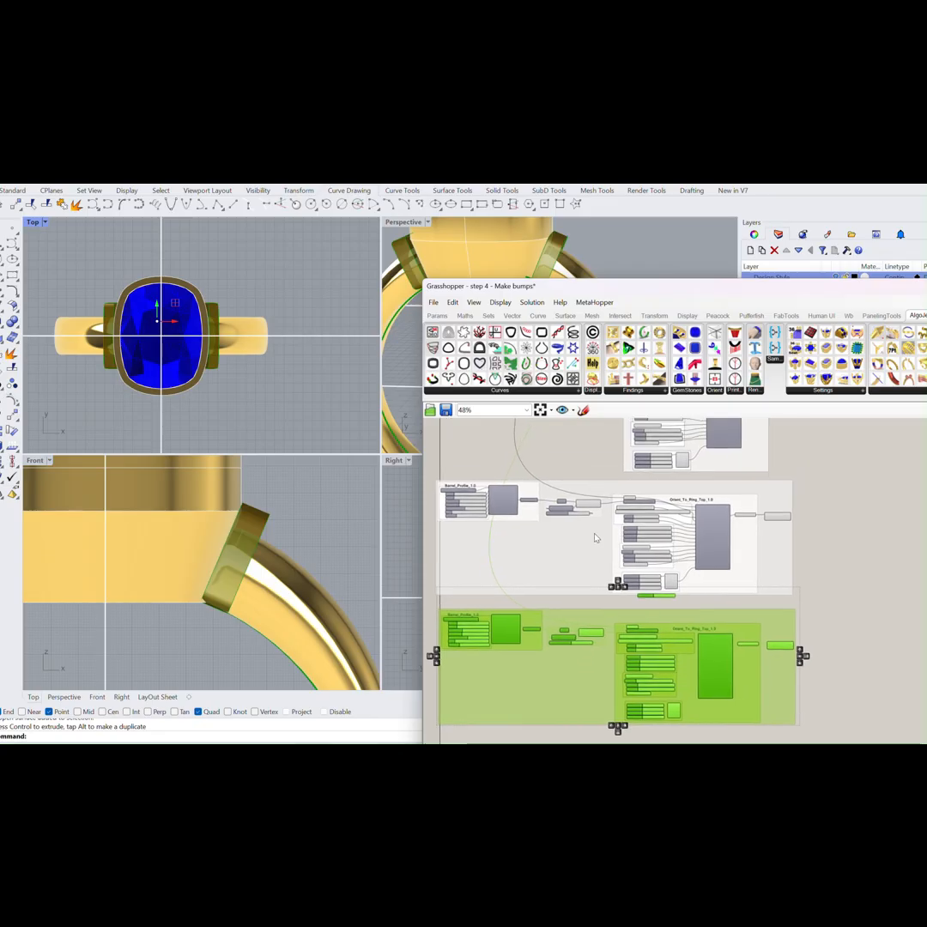
Group all components of the original, still ungrouped bump definition beneath the yellow panel.
scroll(601, 522, "up", 1)
scroll(600, 520, "down", 1)
right_click_drag(584, 473, 617, 563)
scroll(617, 563, "down", 1)
left_click(545, 519)
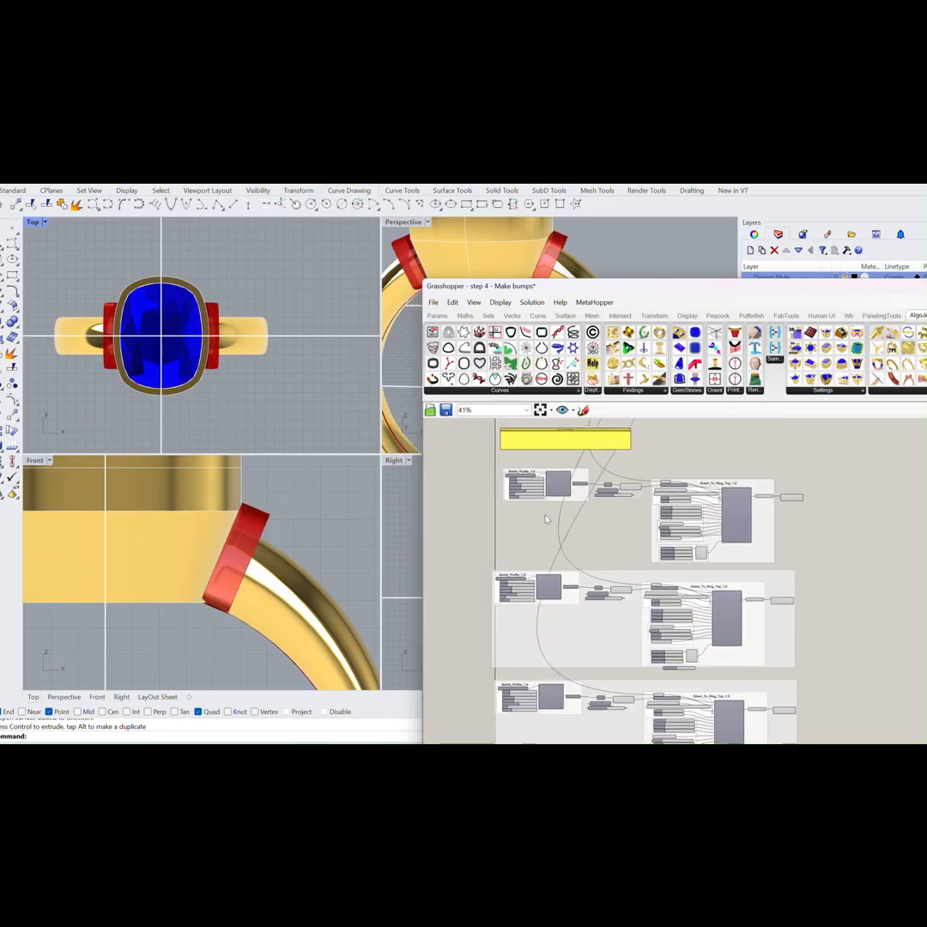
left_click_drag(493, 463, 807, 584)
middle_click(795, 550)
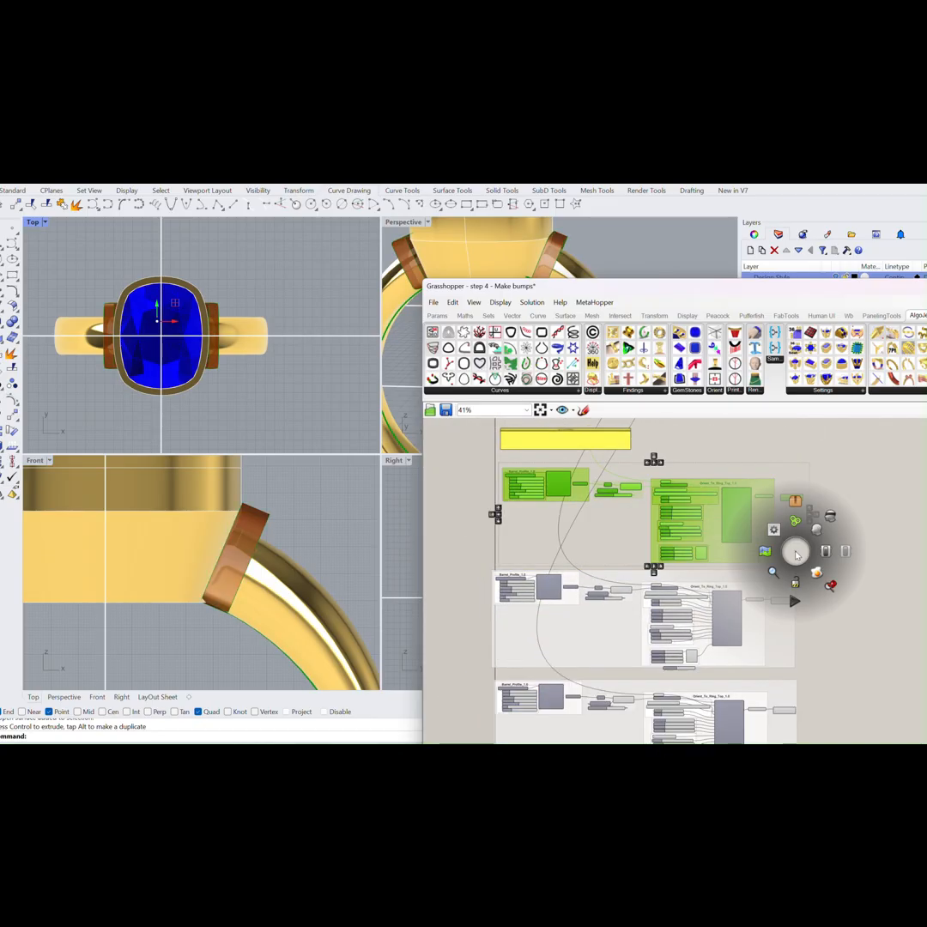
left_click(796, 521)
Stack the three bump groups closer together, aligned beneath the yellow panel.
left_click_drag(602, 548, 600, 536)
left_click_drag(594, 626, 598, 607)
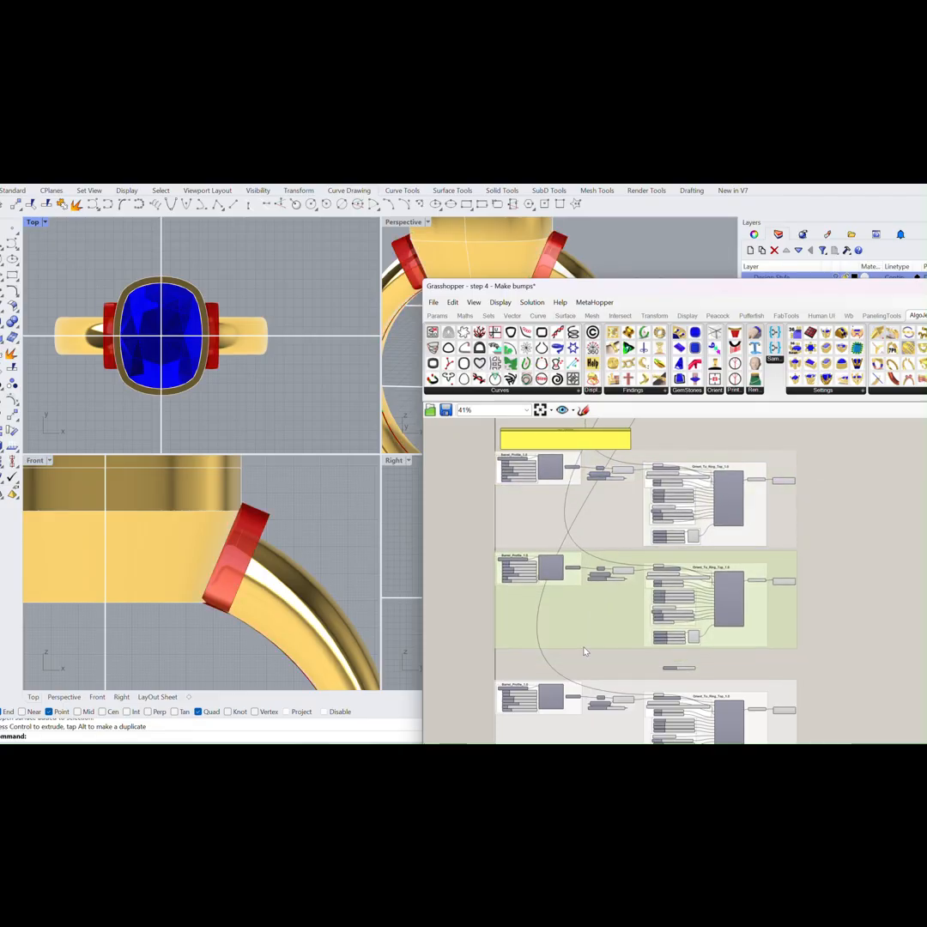
right_click_drag(587, 678, 611, 567)
left_click_drag(612, 651, 613, 638)
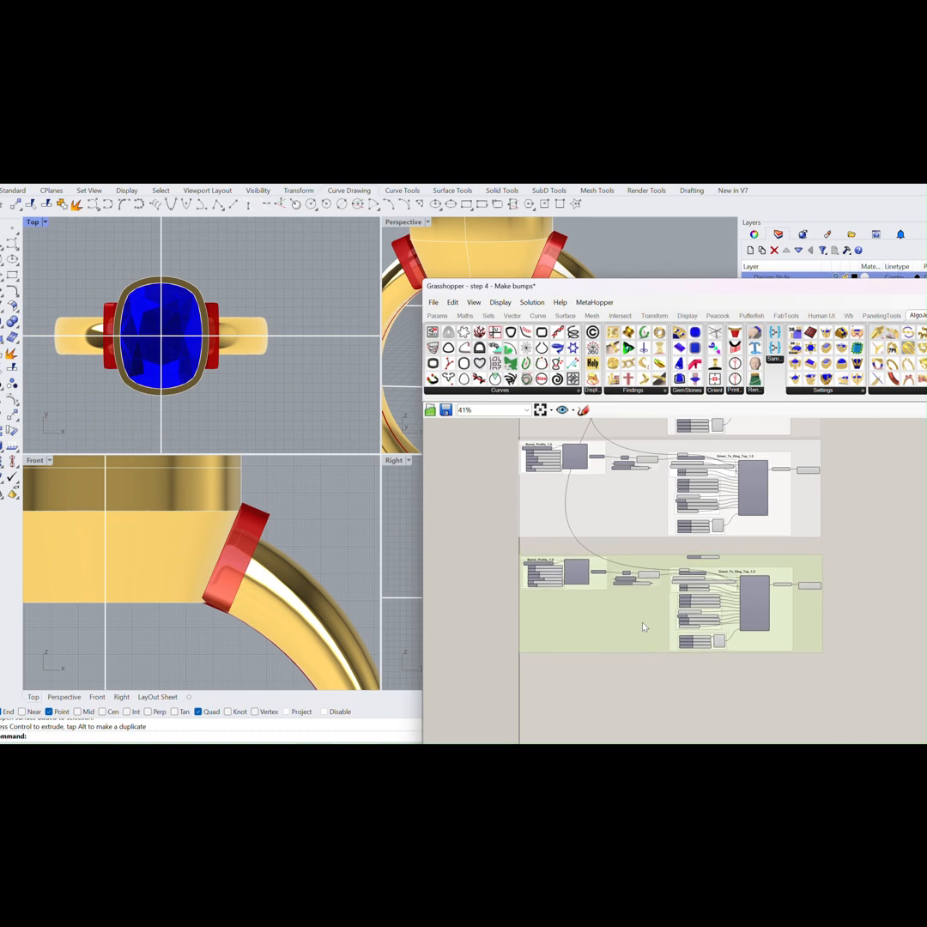
Delete the stray Location Item slider between the lower two bump groups and move the third group up into the gap.
scroll(679, 599, "up", 2)
middle_click(740, 553)
scroll(740, 554, "up", 3)
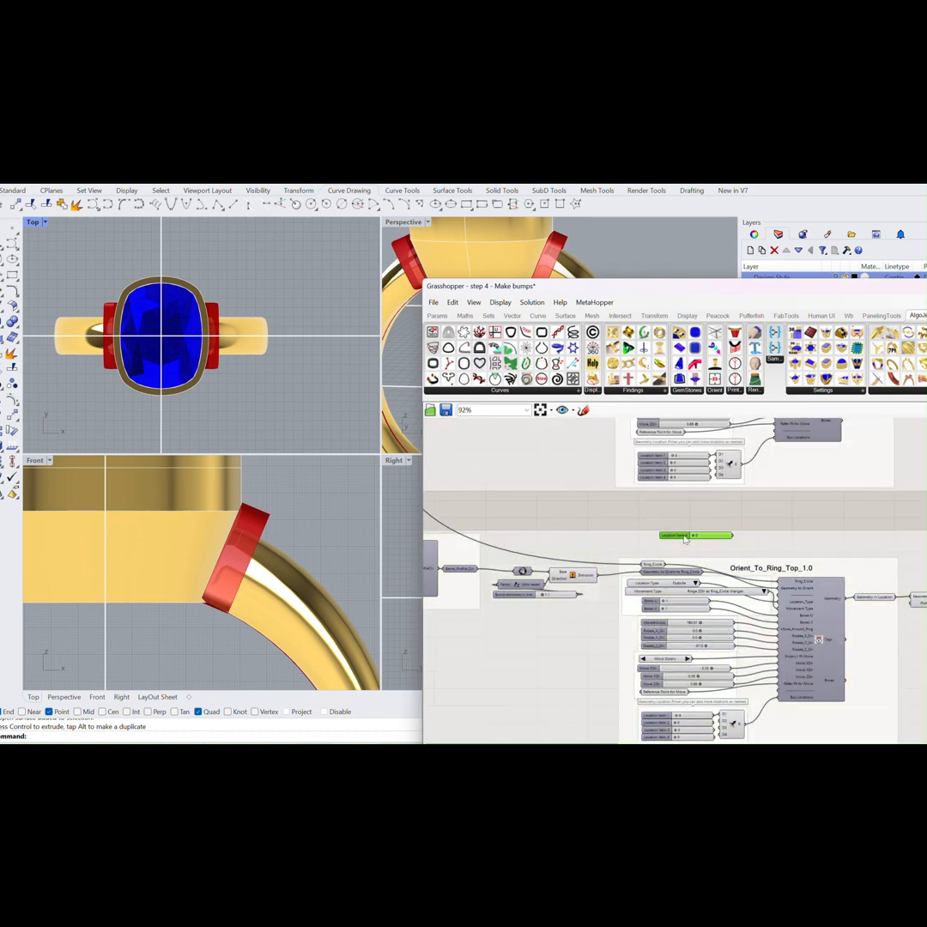
left_click_drag(686, 542, 687, 507)
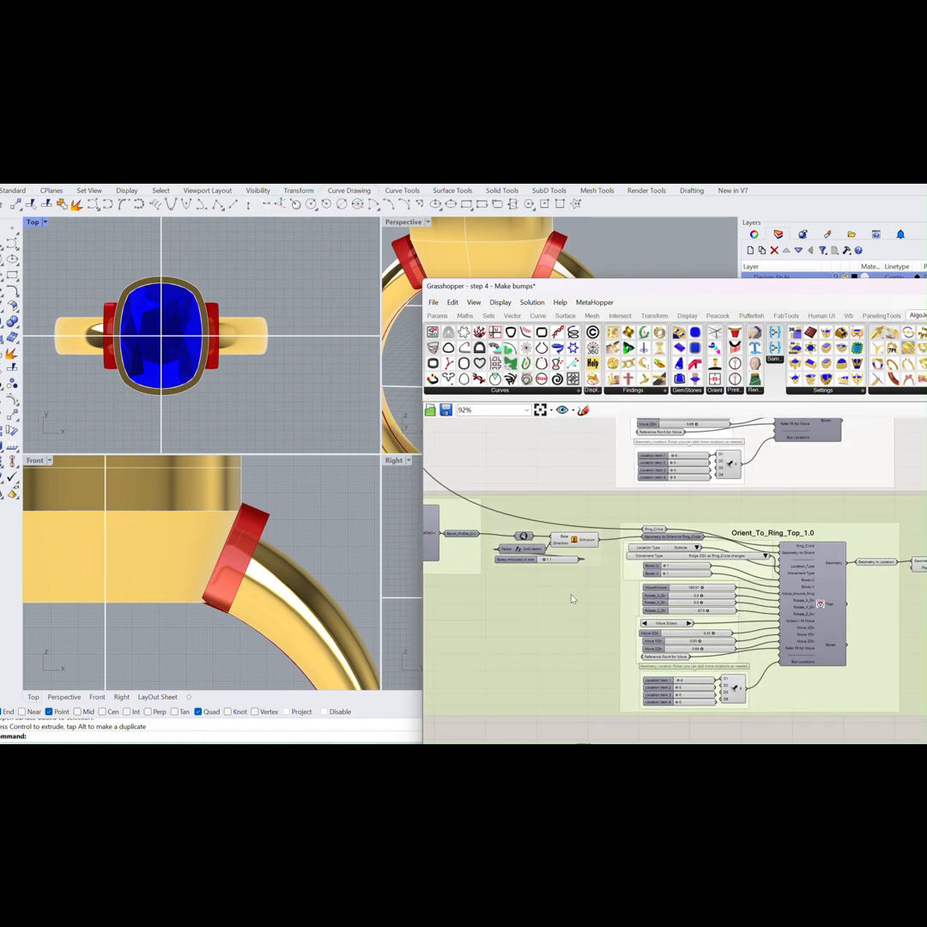
Set X_mms of the second bump group's Barrel_Profile to 6.00.
right_click_drag(542, 620, 605, 584)
right_click_drag(652, 515, 631, 612)
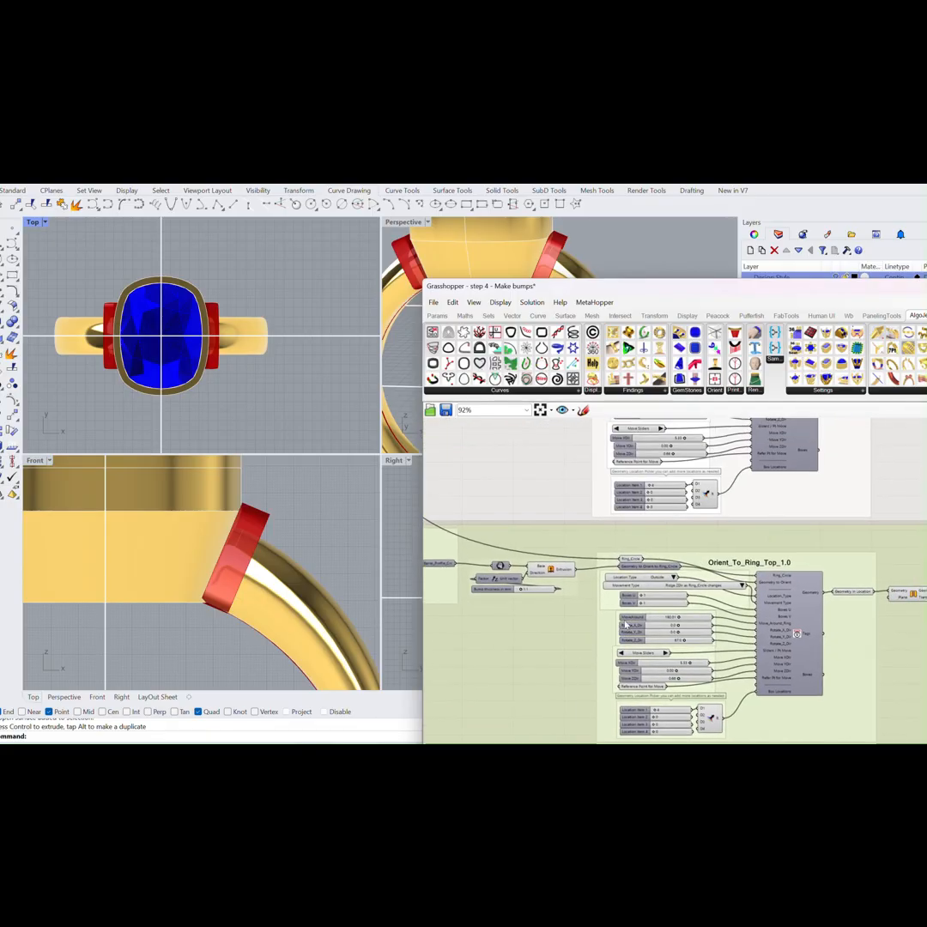
scroll(641, 569, "down", 3)
right_click_drag(675, 546, 668, 631)
scroll(666, 627, "up", 2)
scroll(636, 524, "up", 2)
right_click_drag(544, 533, 861, 589)
double_click(560, 483)
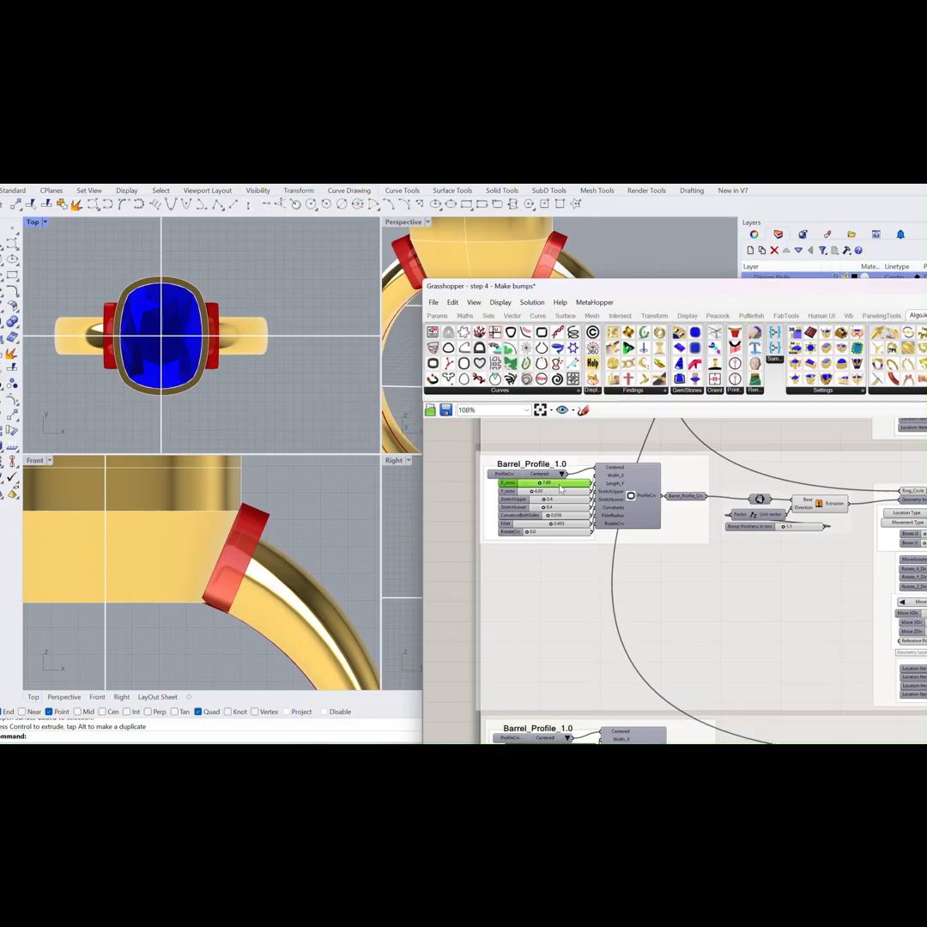
type("6")
left_click(575, 485)
Offset the second bump along the shank with Move XDir at 6.11, Move ZDir at -0.01 and Rotate_Z_Dir at 61.2.
right_click_drag(779, 584, 550, 571)
scroll(686, 559, "up", 5)
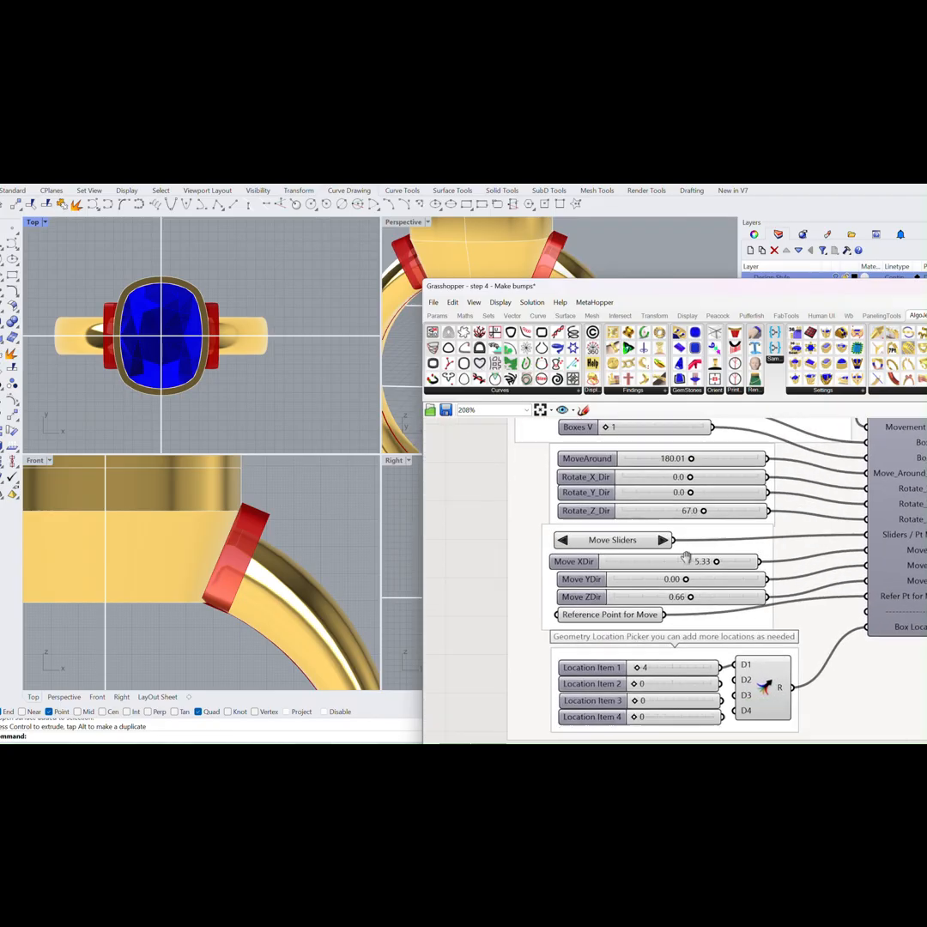
mouse_move(720, 539)
left_mouse_down()
mouse_move(730, 539)
mouse_move(692, 574)
mouse_move(732, 538)
mouse_move(689, 574)
mouse_move(729, 539)
left_mouse_up()
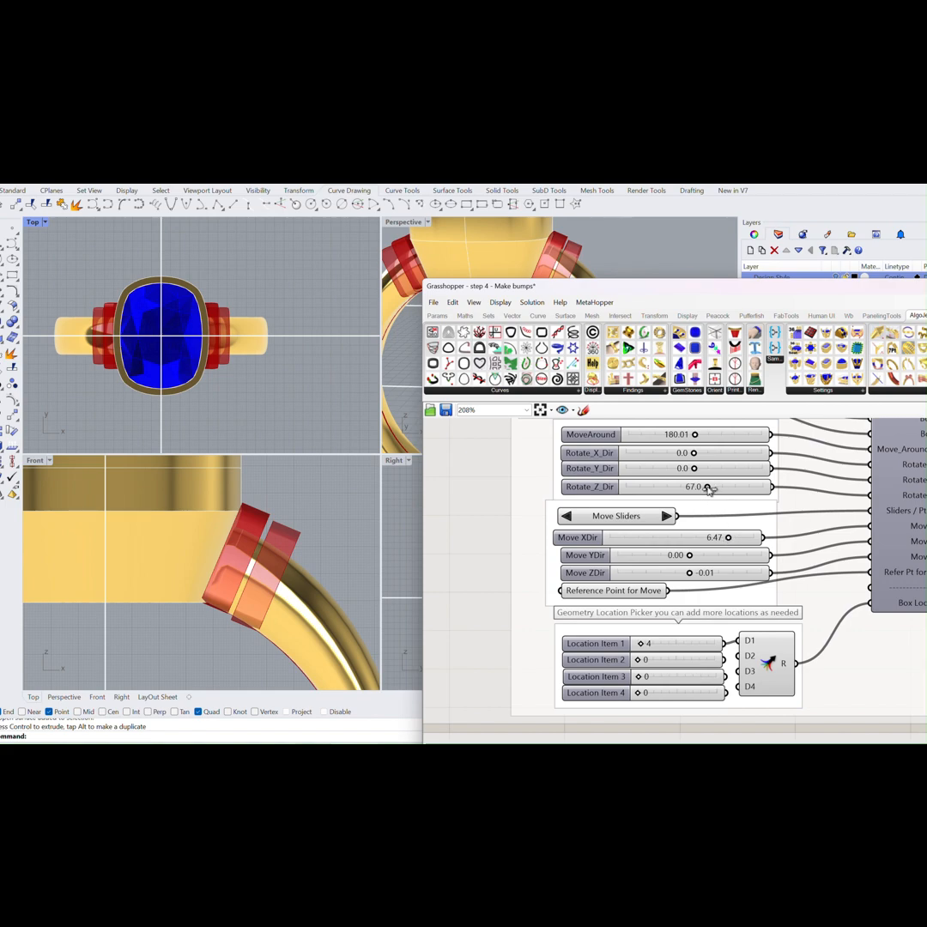
left_click_drag(708, 488, 728, 539)
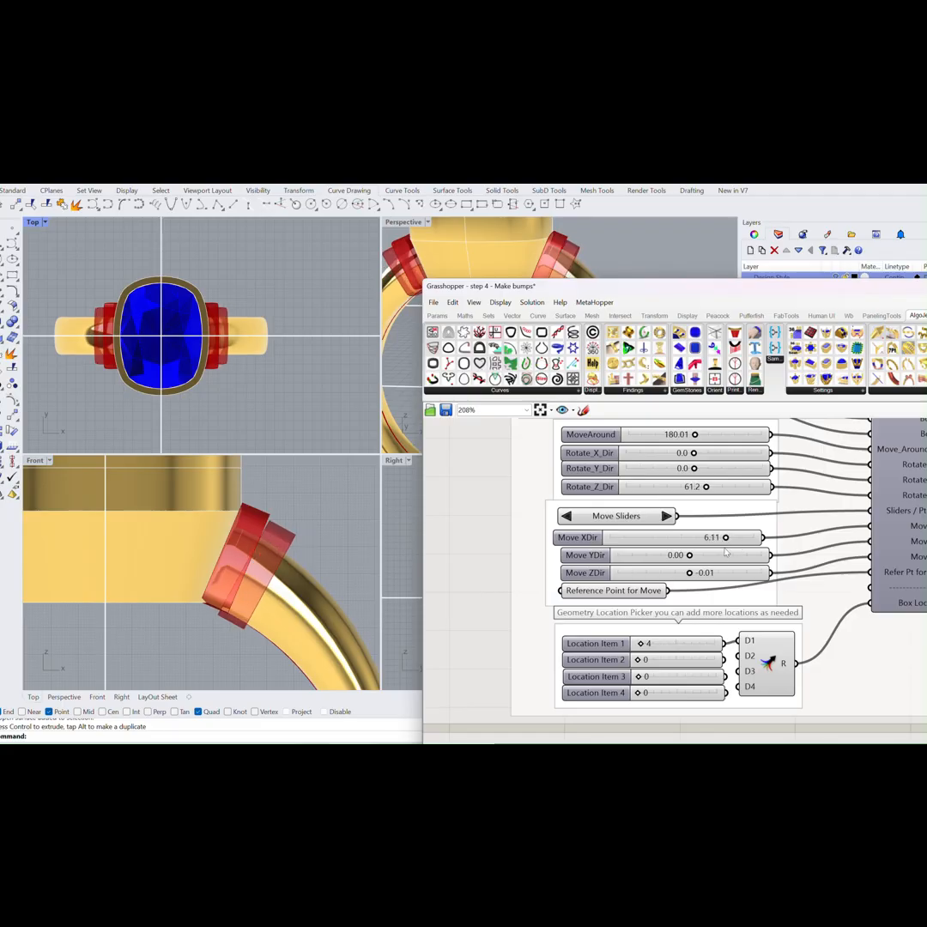
Align the second bump parallel to the first with Rotate_Z_Dir at 67.0 and Move ZDir at 0.04.
scroll(292, 546, "up", 2)
right_click_drag(292, 546, 323, 517)
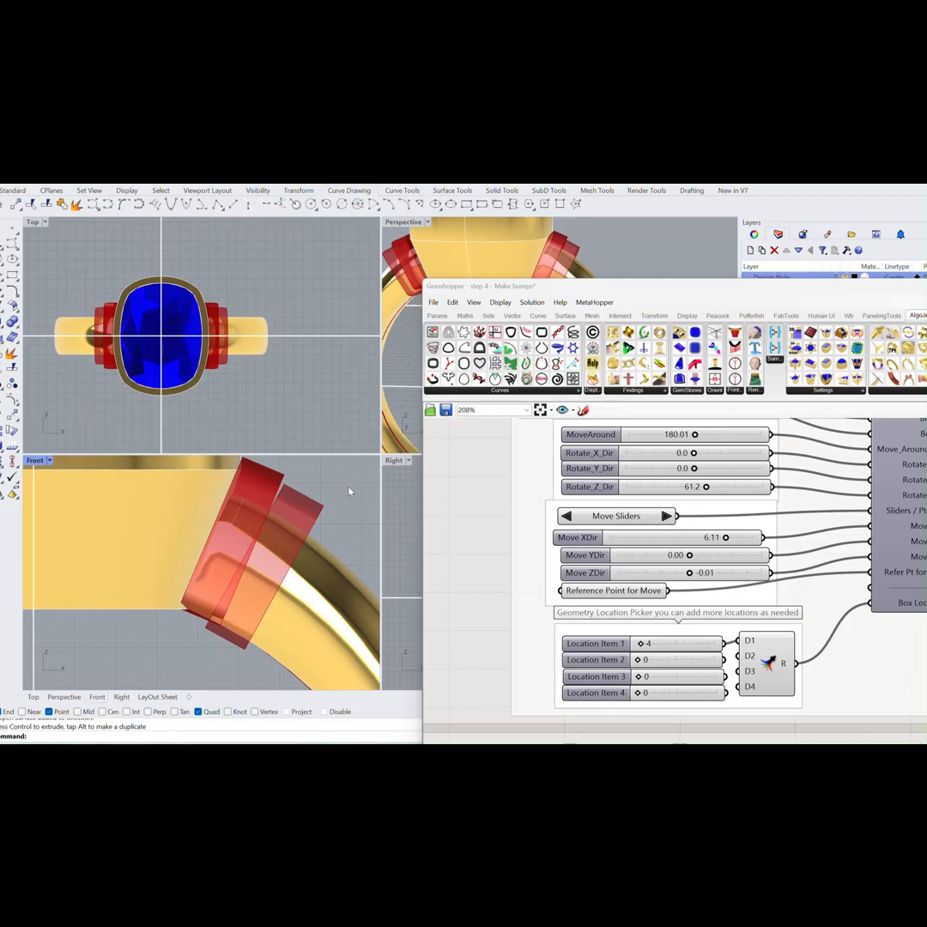
scroll(300, 523, "up", 1)
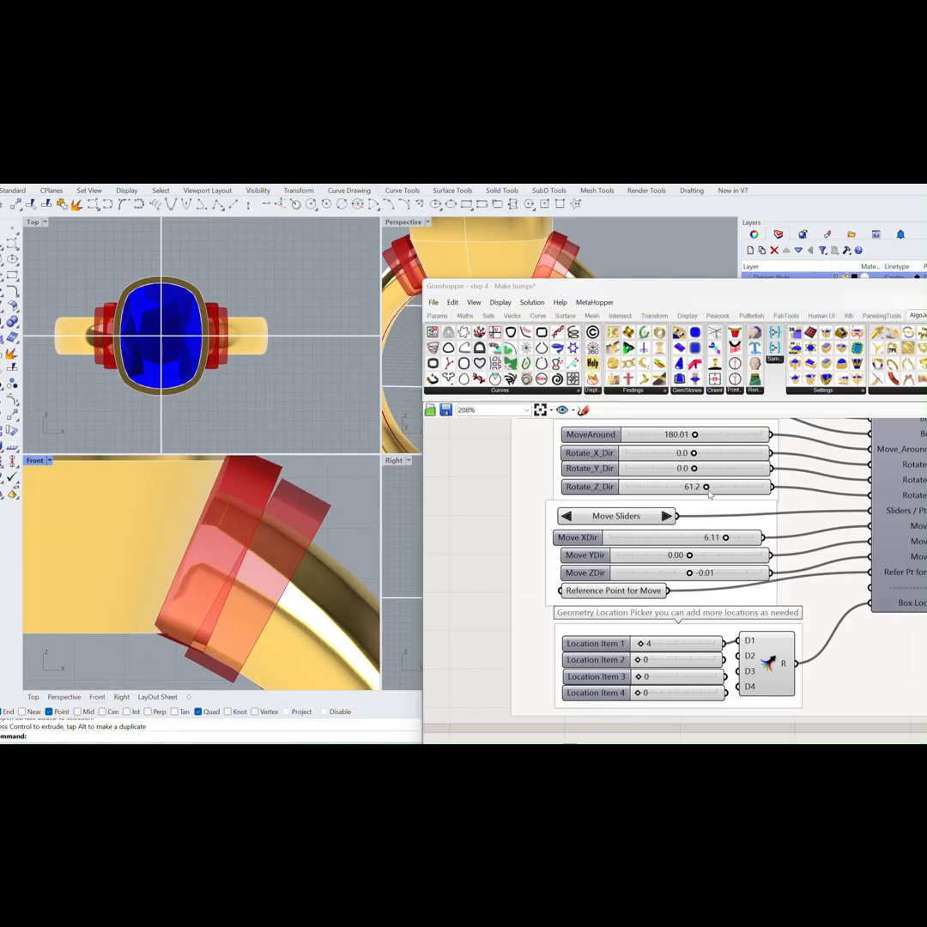
left_click_drag(707, 489, 710, 492)
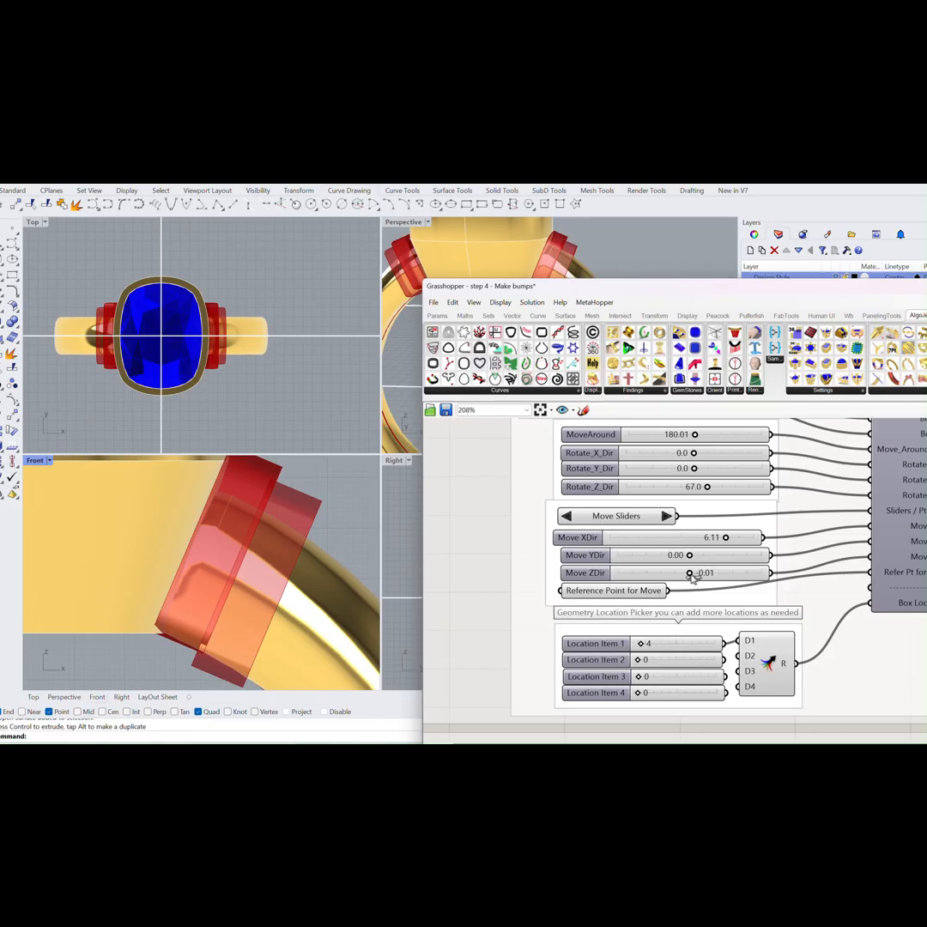
left_click_drag(693, 578, 696, 578)
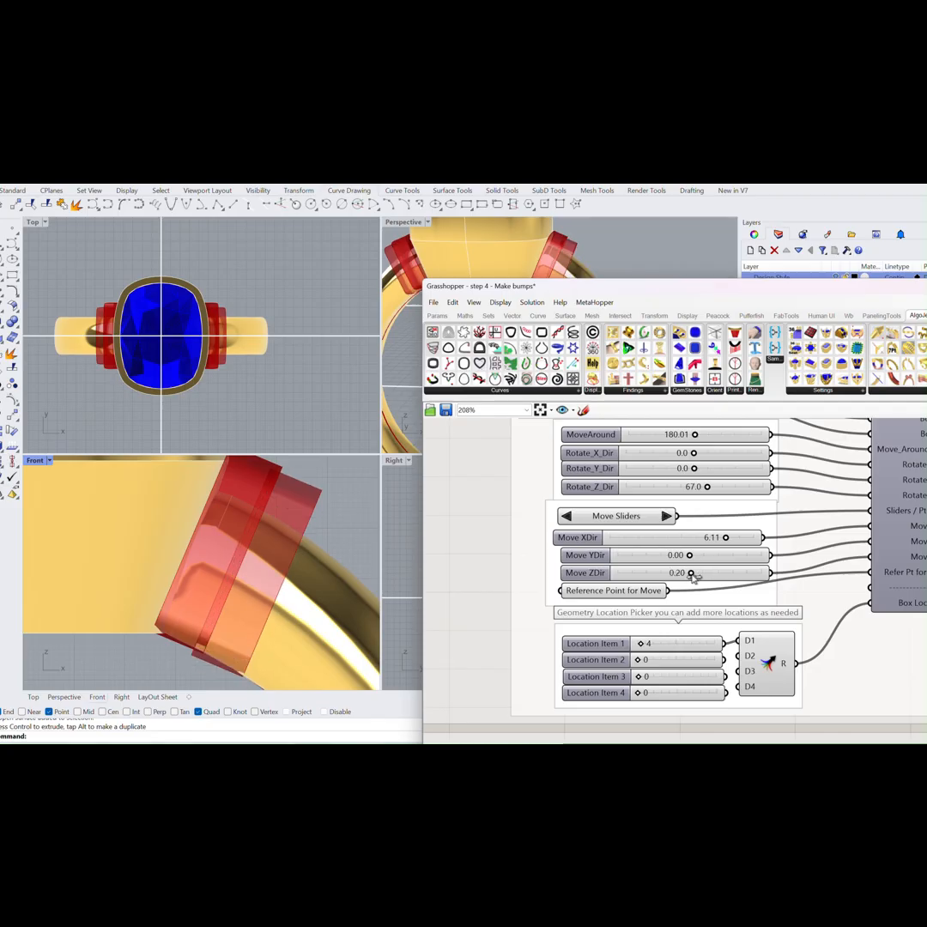
left_click_drag(694, 578, 693, 577)
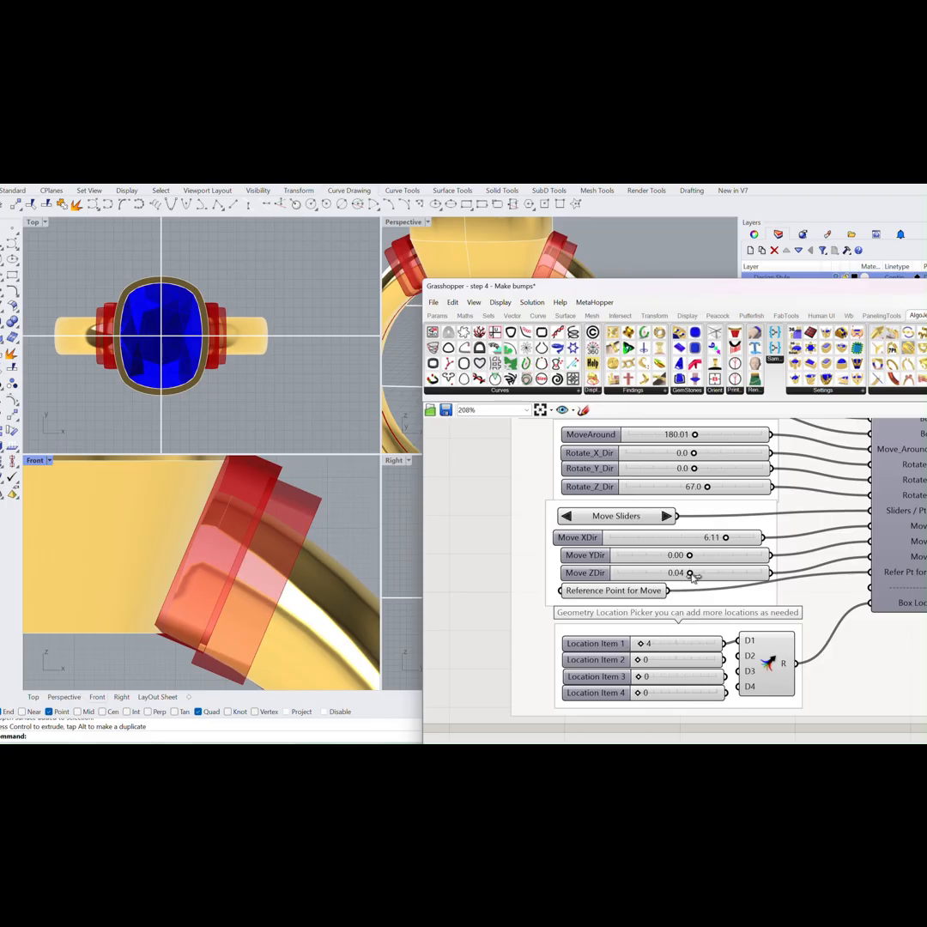
Reduce the second bump's profile height by setting Y_mms to 3.74.
scroll(513, 567, "down", 5)
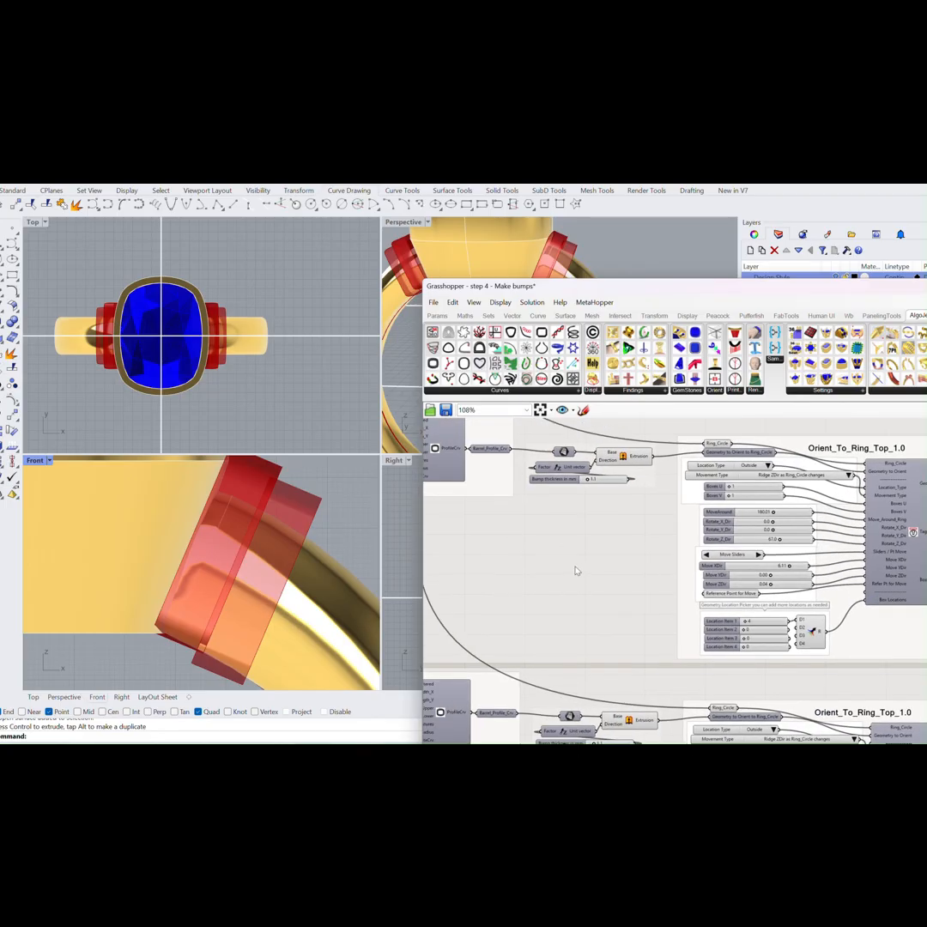
scroll(511, 490, "up", 3)
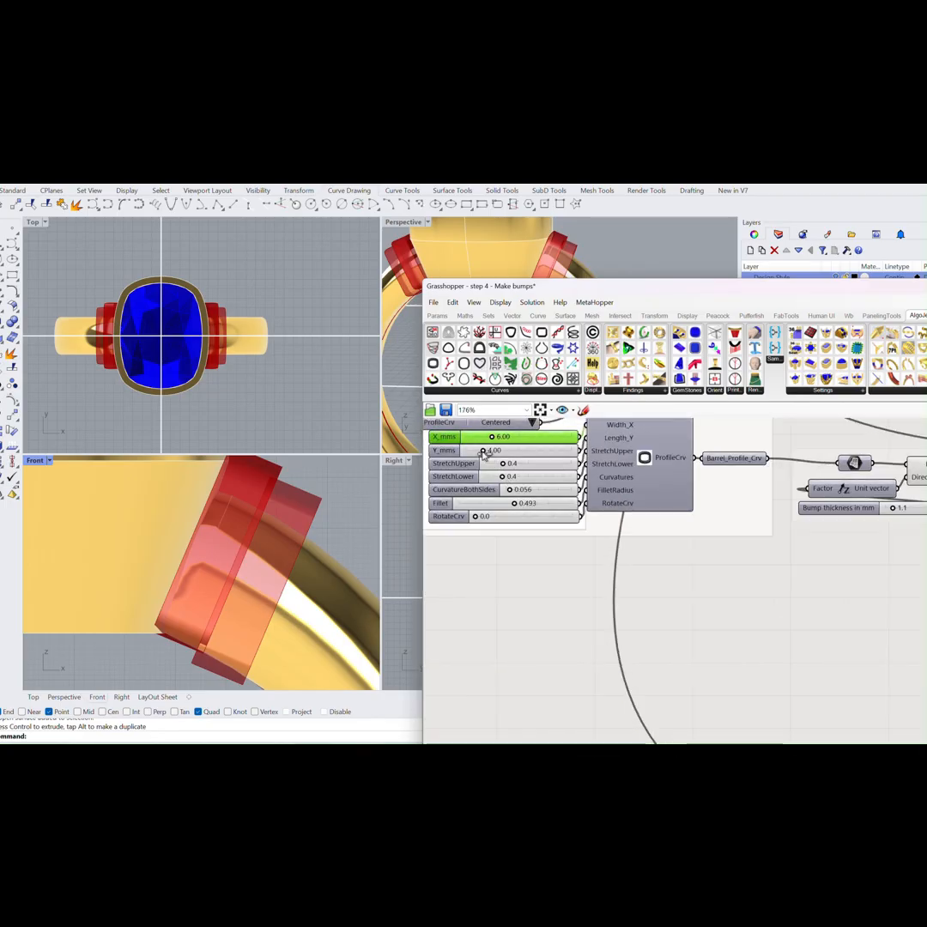
left_click_drag(487, 451, 483, 452)
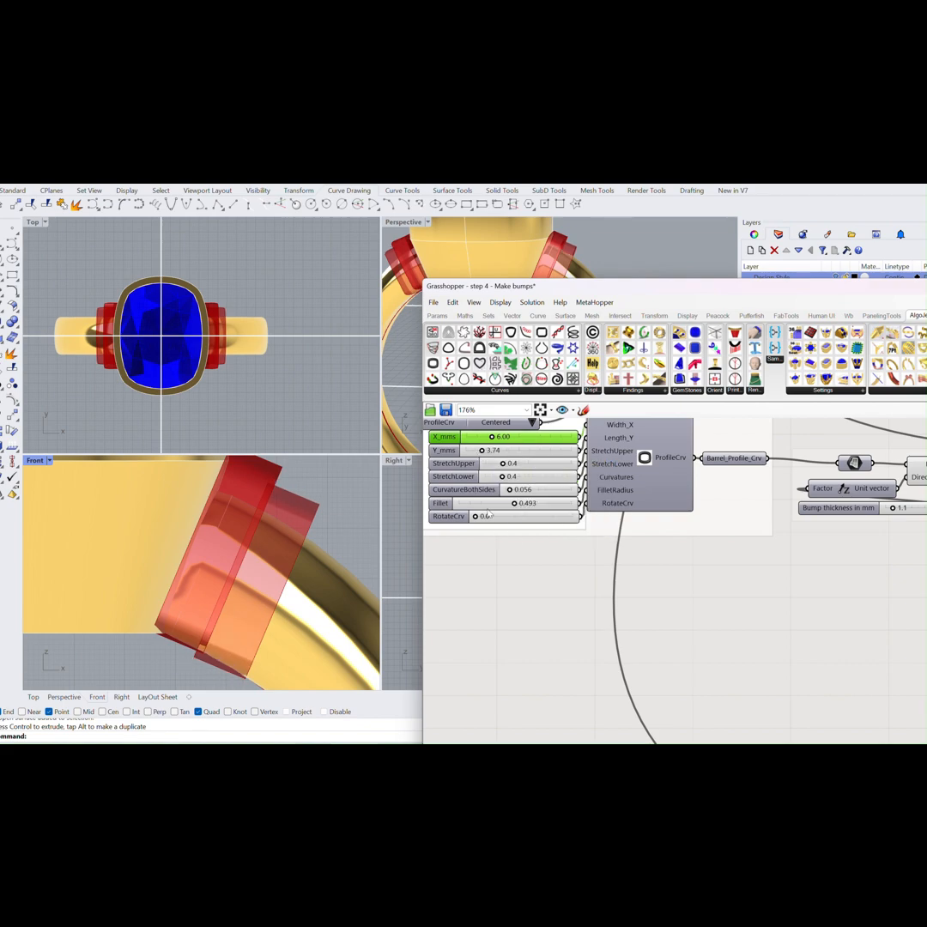
Set the second bump's Bump thickness in mm to 1.2.
right_click_drag(619, 610, 570, 598)
mouse_move(826, 642)
right_mouse_down()
mouse_move(728, 615)
mouse_move(712, 602)
mouse_move(765, 621)
right_mouse_up()
scroll(713, 603, "down", 3)
mouse_move(616, 573)
right_mouse_down()
mouse_move(641, 569)
mouse_move(687, 587)
right_mouse_up()
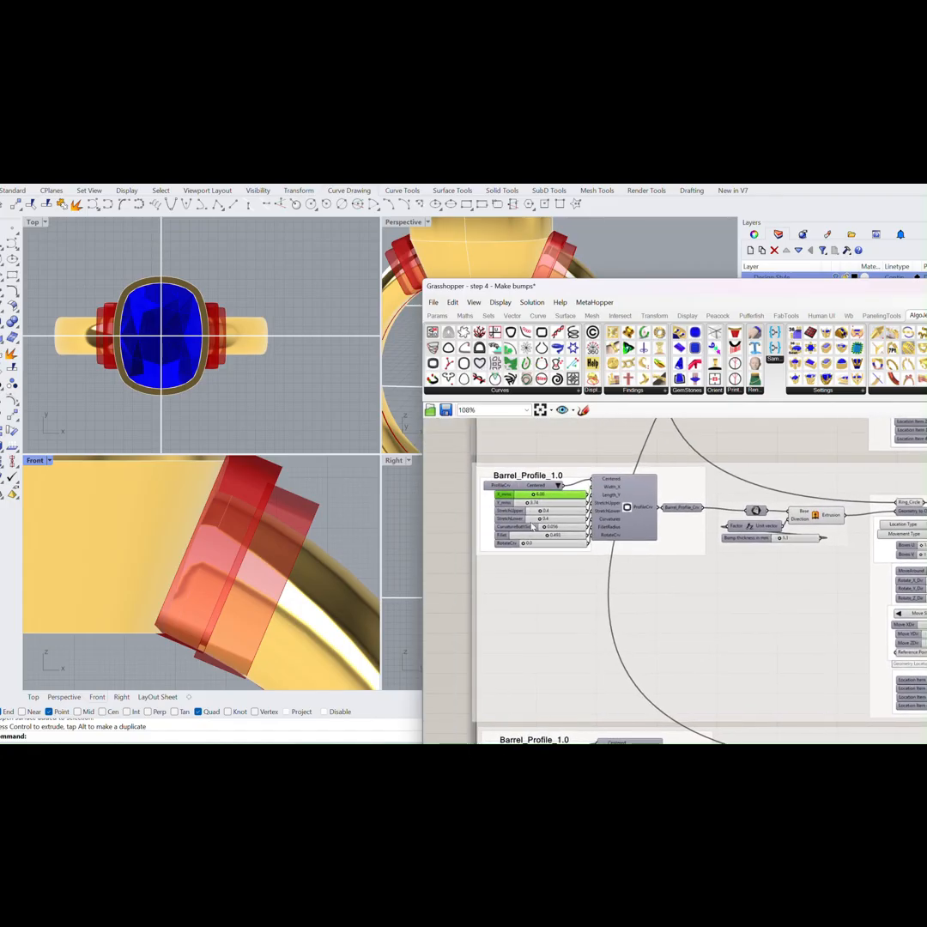
scroll(534, 526, "up", 1)
scroll(536, 521, "up", 1)
scroll(539, 512, "up", 1)
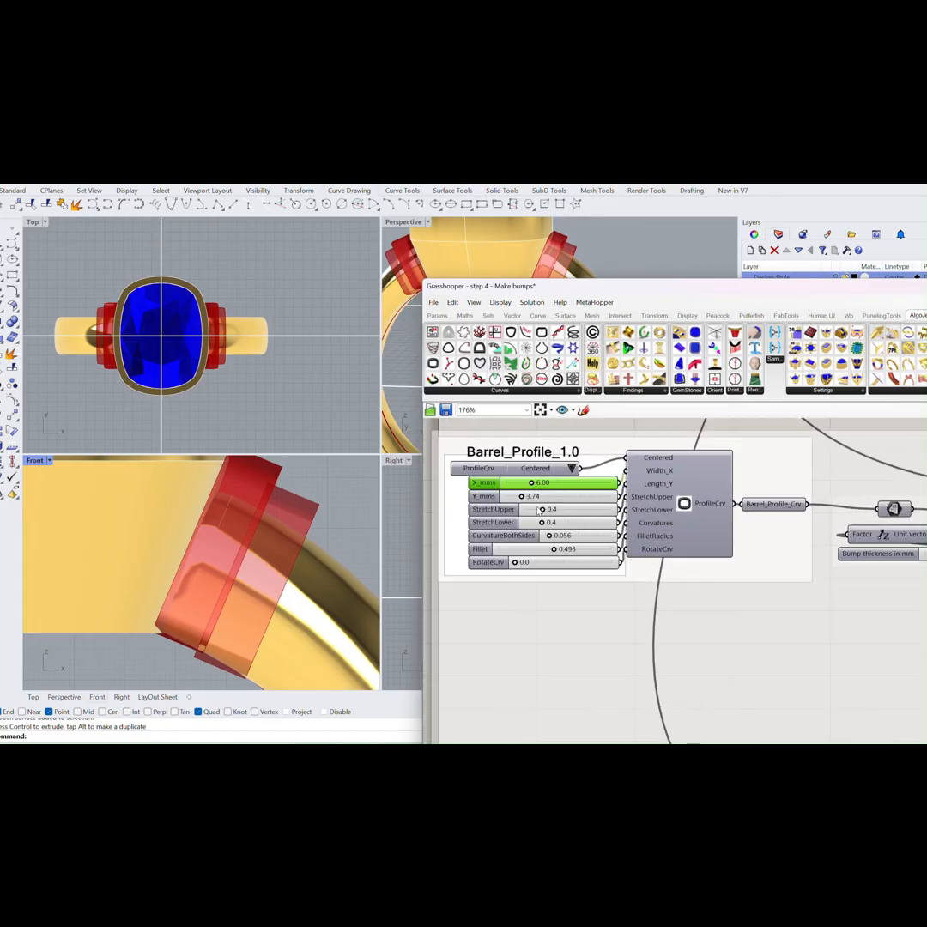
right_click_drag(826, 613, 626, 571)
scroll(709, 579, "down", 2)
scroll(717, 542, "up", 1)
left_click_drag(704, 525, 703, 525)
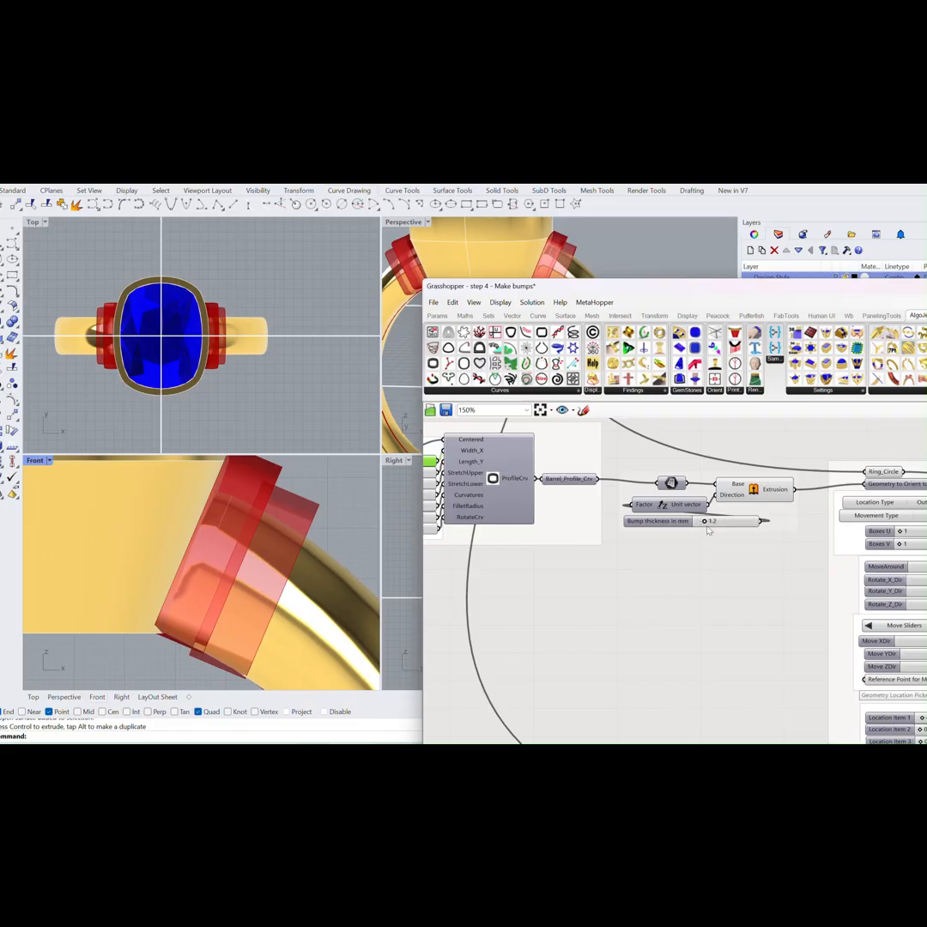
Fine-tune the second bump against the first with Move XDir at 6.27 and Move ZDir at -0.01.
scroll(721, 562, "down", 2)
right_click_drag(742, 589, 538, 518)
scroll(678, 565, "up", 4)
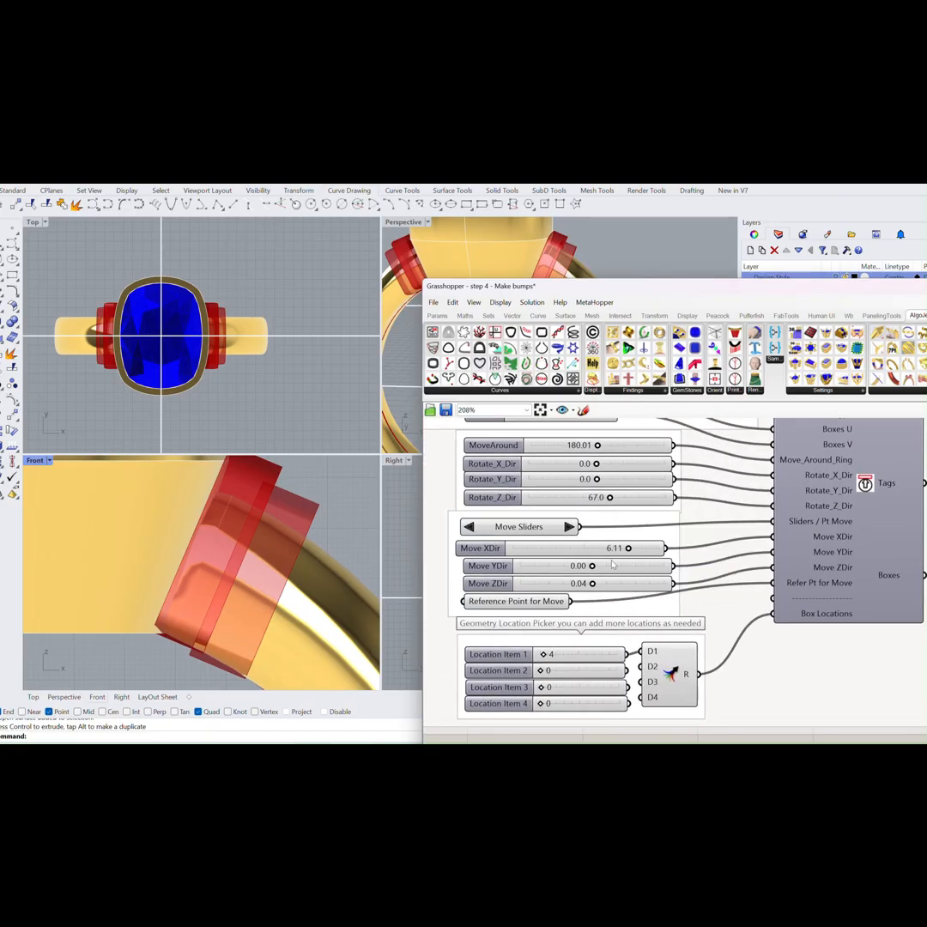
left_click_drag(628, 548, 628, 554)
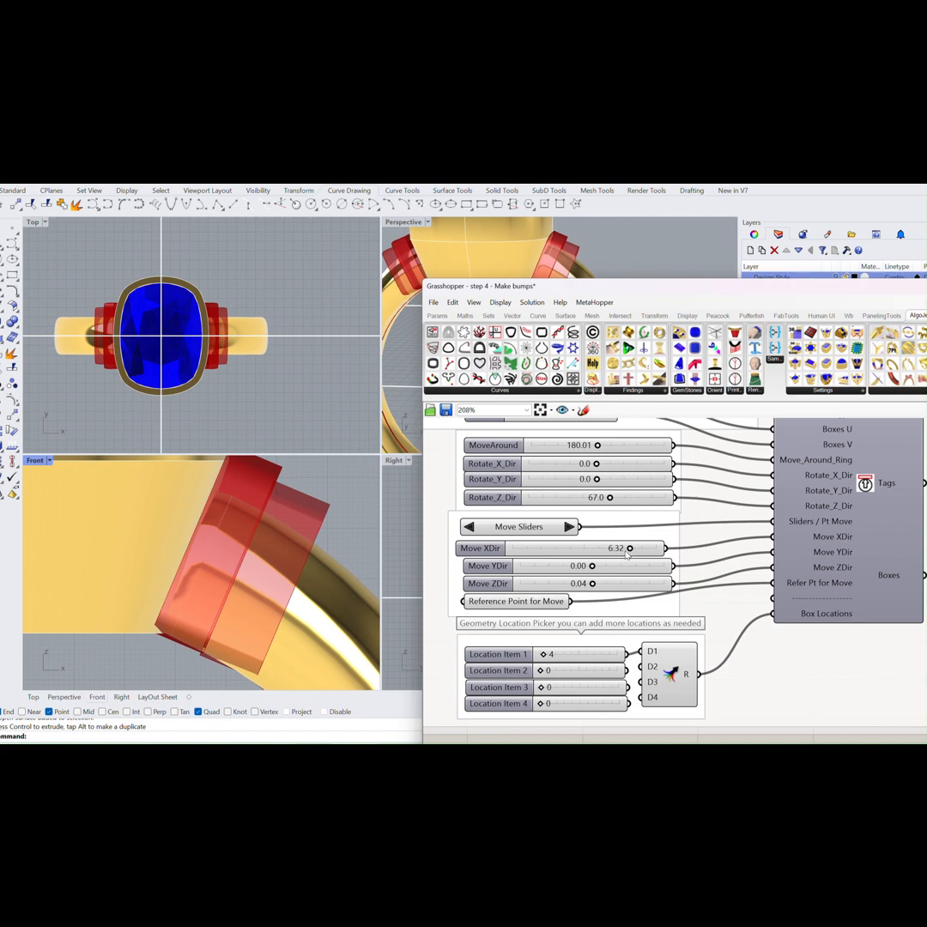
mouse_move(592, 584)
left_mouse_down()
mouse_move(632, 549)
mouse_move(598, 586)
left_mouse_up()
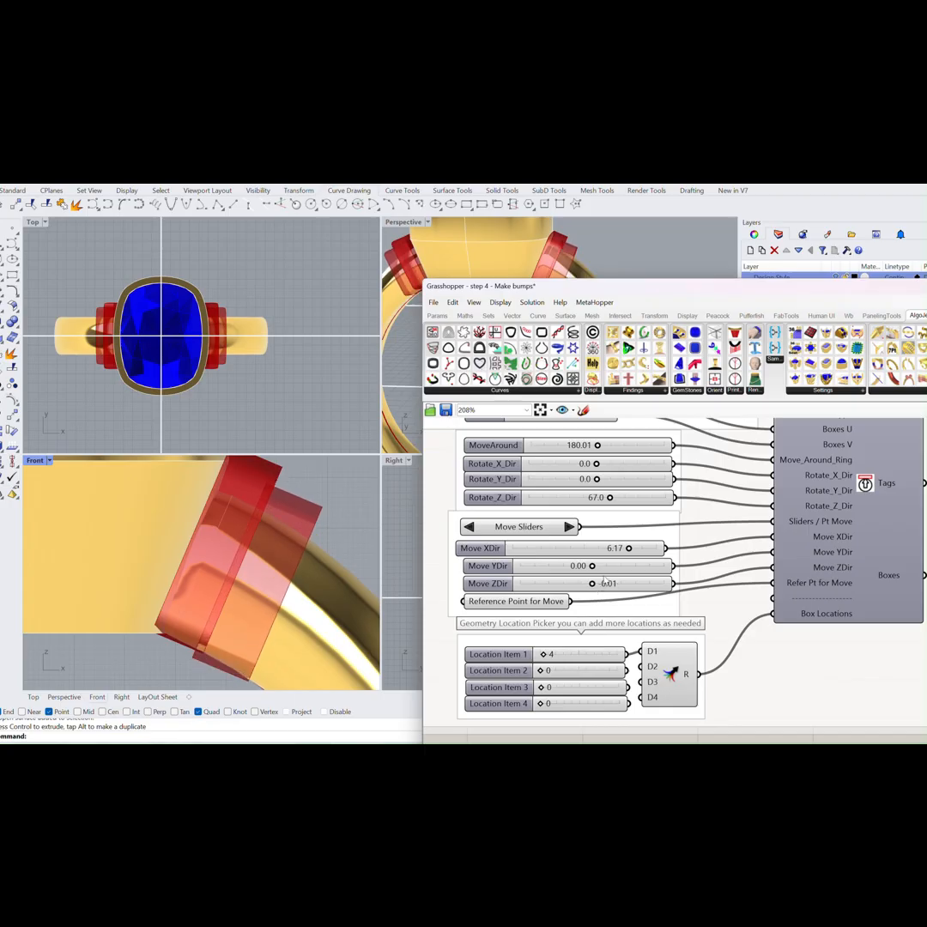
left_click_drag(629, 551, 629, 551)
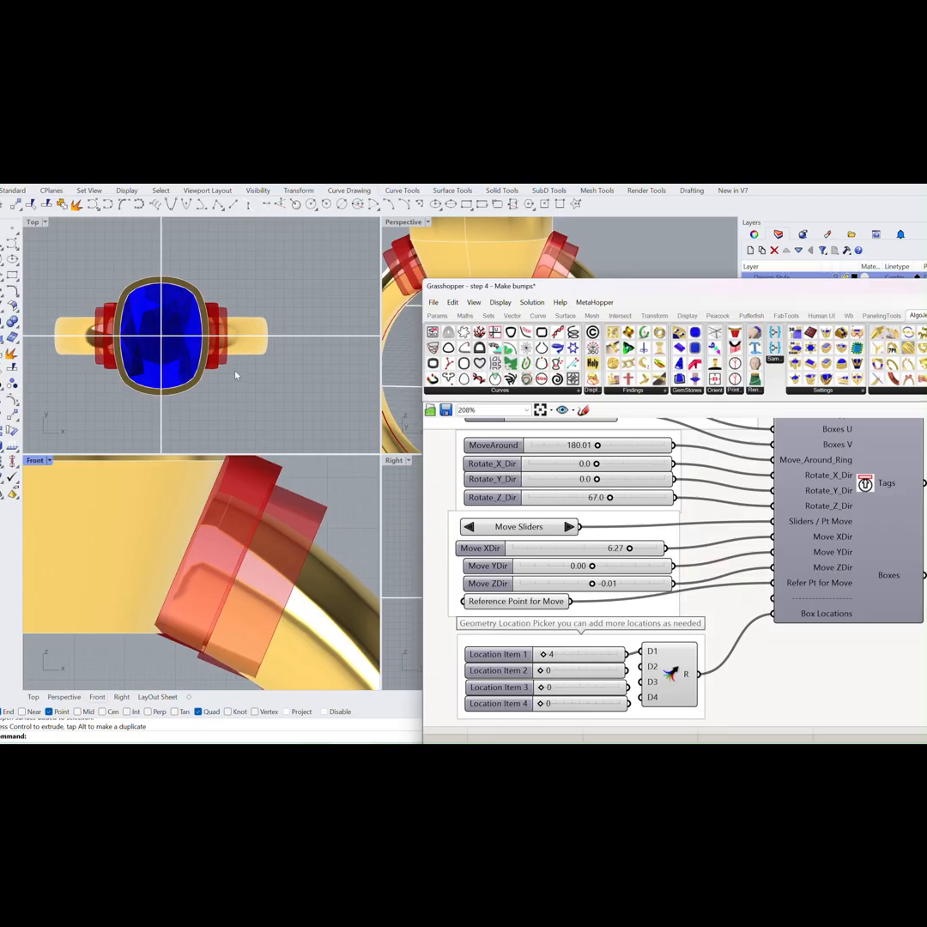
Set the third bump's Barrel_Profile width X_mms to 5.
scroll(228, 356, "down", 3)
scroll(231, 365, "up", 2)
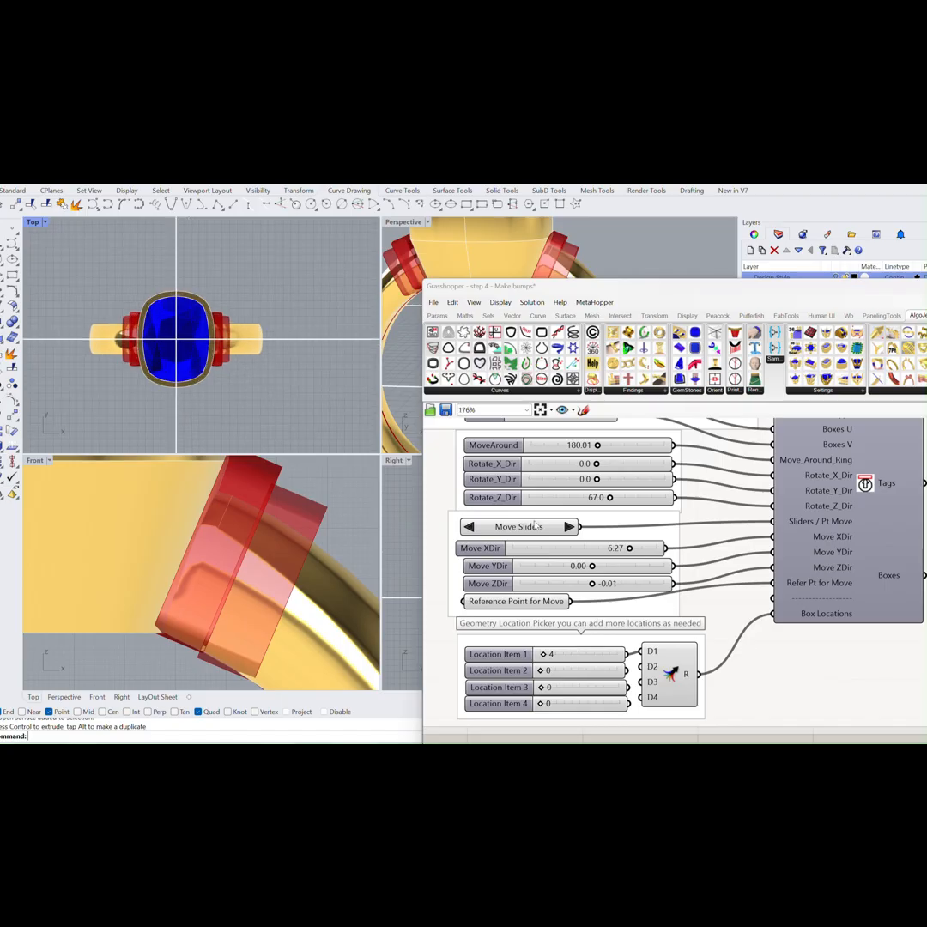
scroll(534, 525, "down", 5)
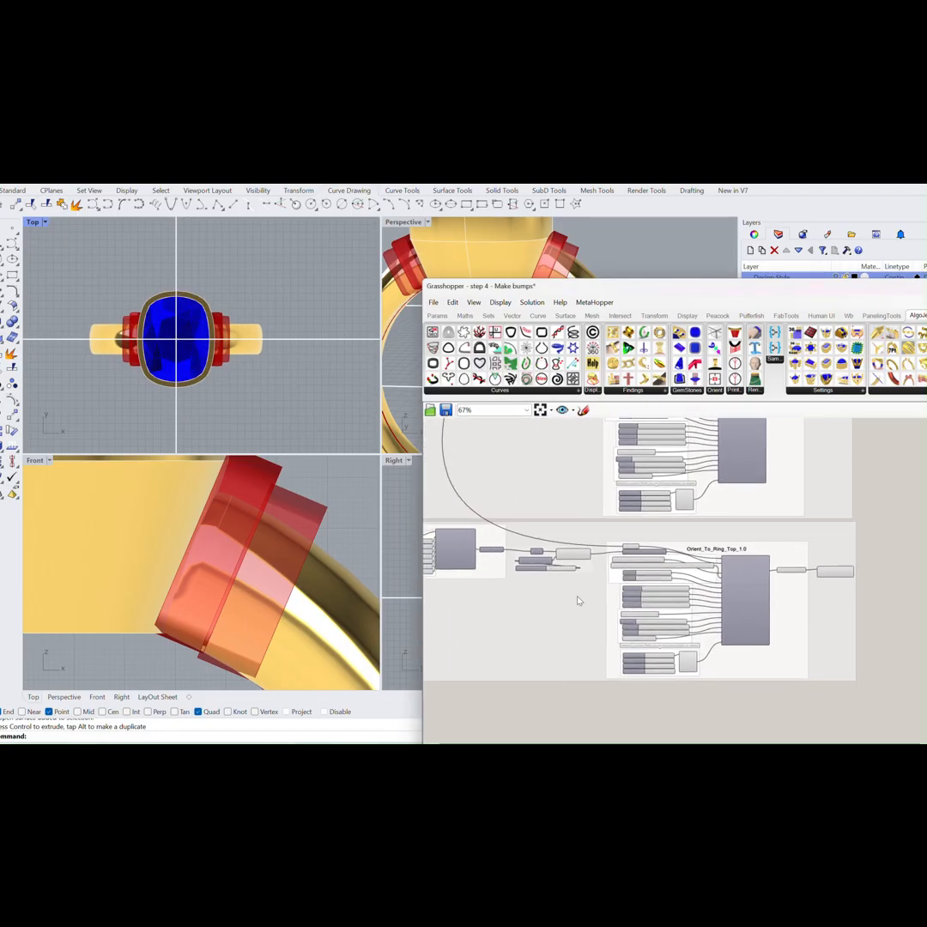
scroll(578, 598, "up", 2)
right_click_drag(672, 603, 626, 572)
right_click_drag(447, 562, 645, 611)
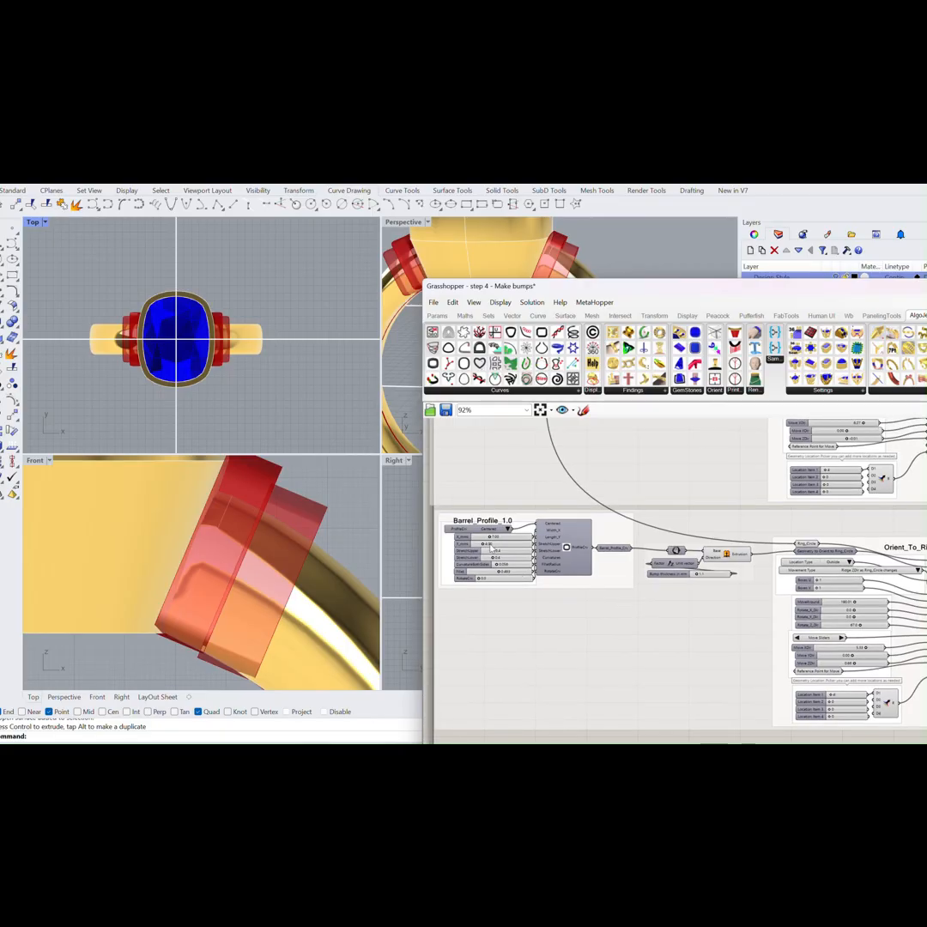
scroll(491, 548, "up", 3)
double_click(525, 537)
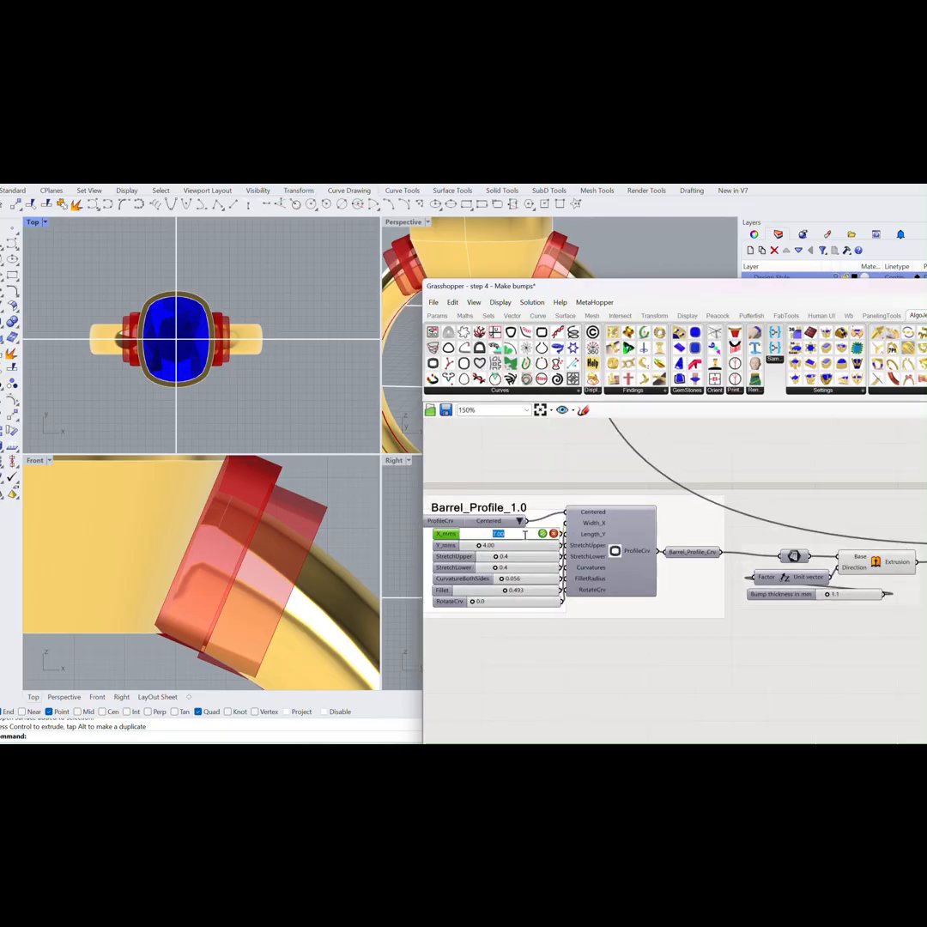
type("5")
key("Return")
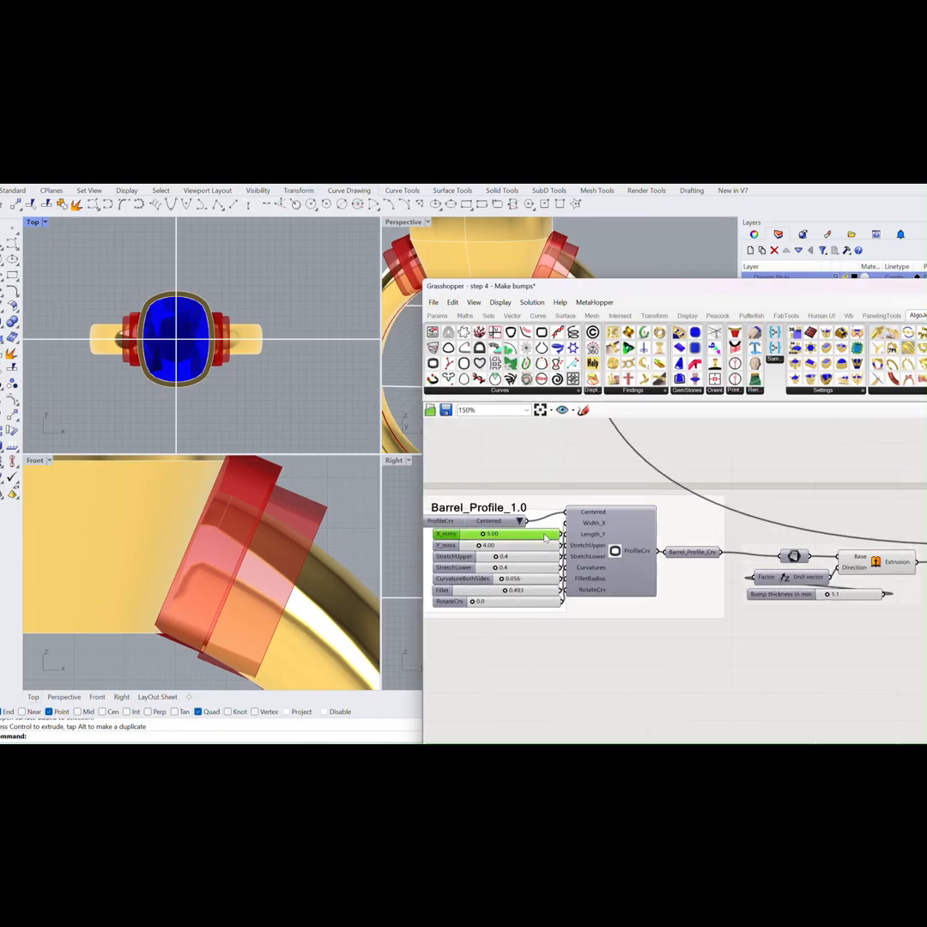
left_click(528, 550)
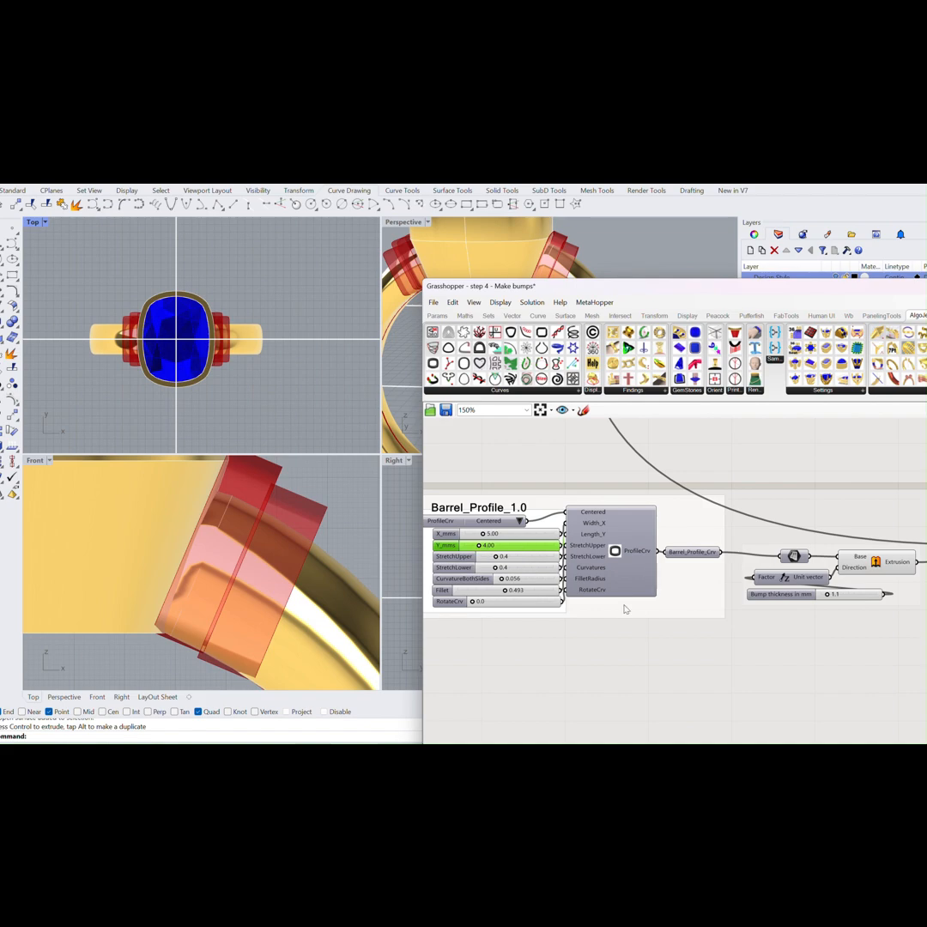
Shift the third bump outward and down past the second with Move XDir at 7.29 and Move ZDir at -0.94.
scroll(803, 645, "down", 4)
right_click_drag(830, 672, 570, 598)
scroll(660, 595, "up", 3)
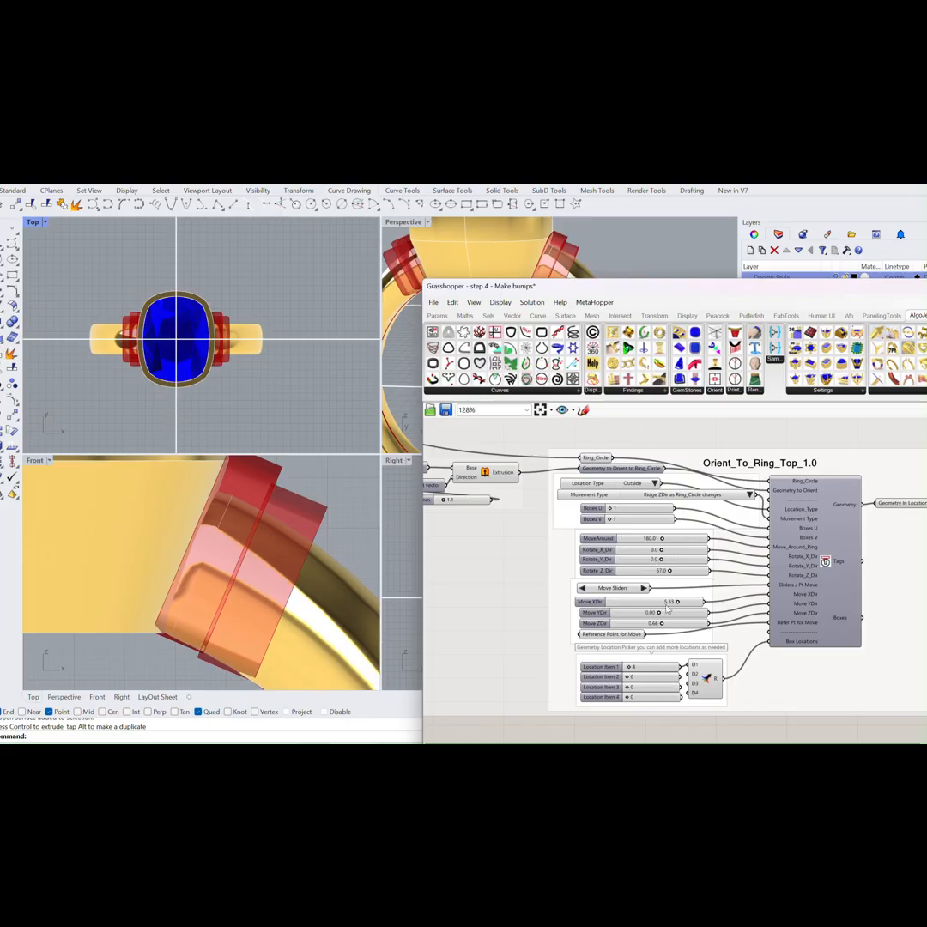
scroll(666, 615, "up", 3)
left_click(685, 593)
left_click_drag(684, 594, 651, 637)
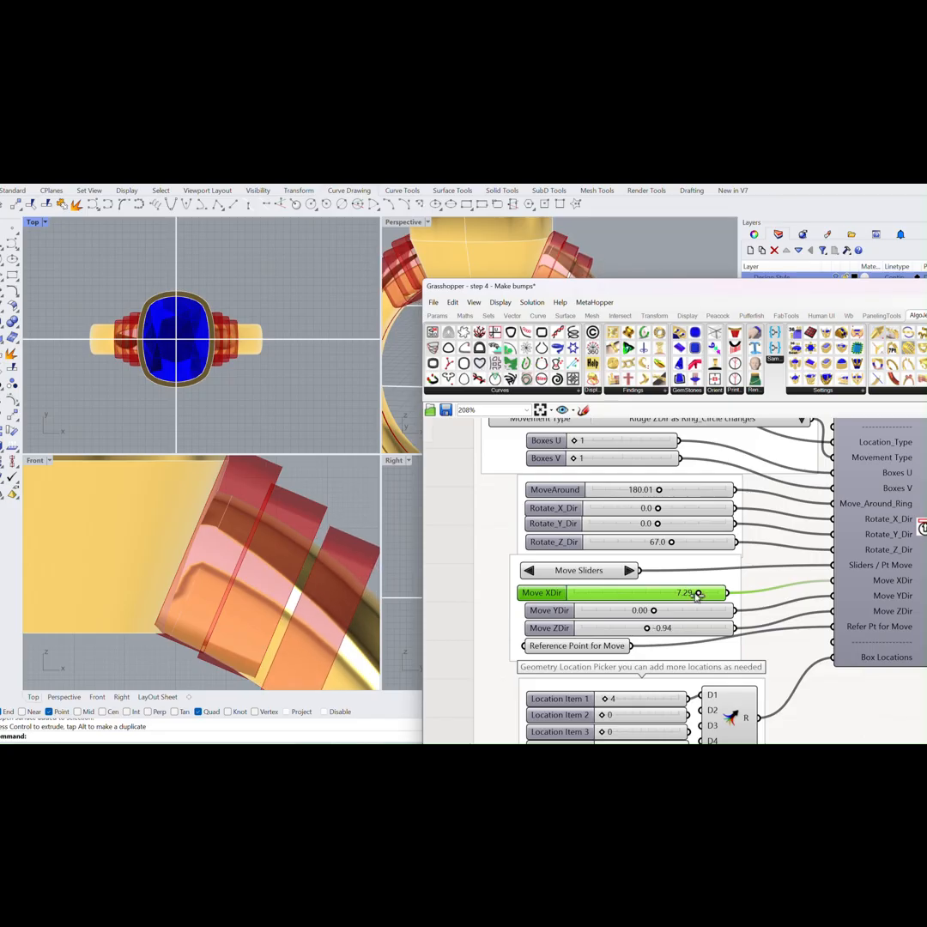
Bring the third bump up against the second by setting its Move XDir to 7.03.
left_click_drag(697, 594, 695, 594)
right_click_drag(323, 590, 320, 555)
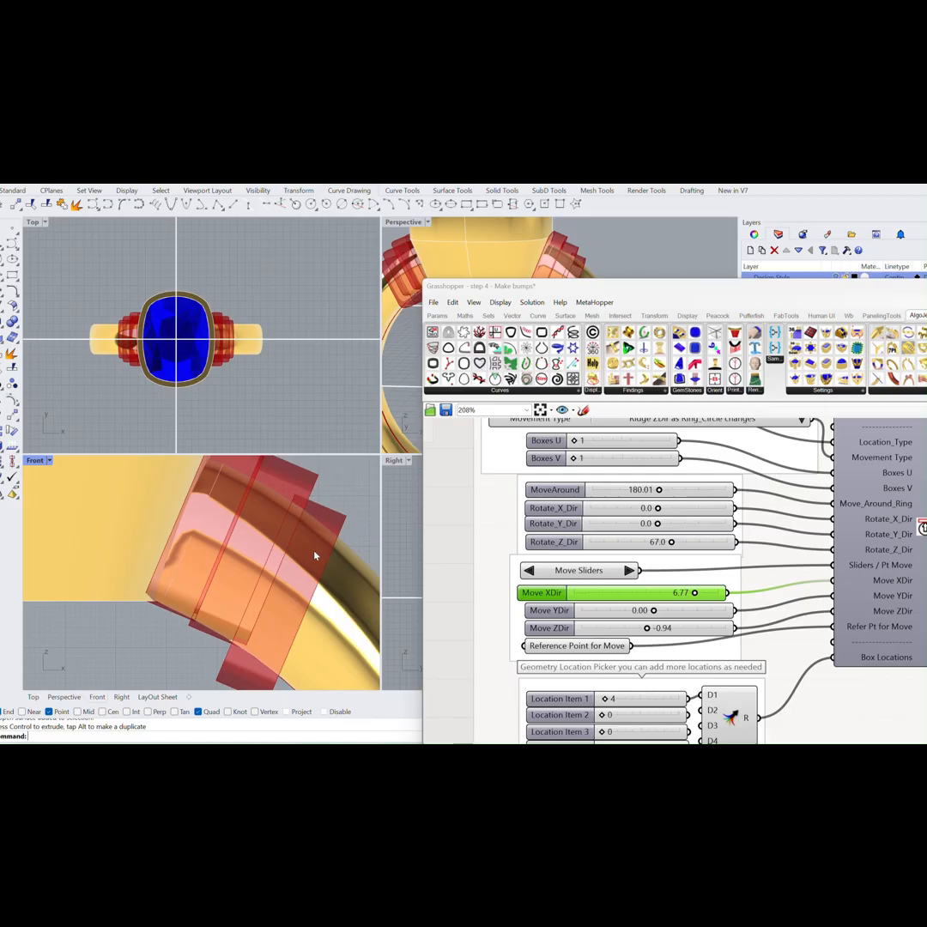
left_click_drag(687, 598, 696, 594)
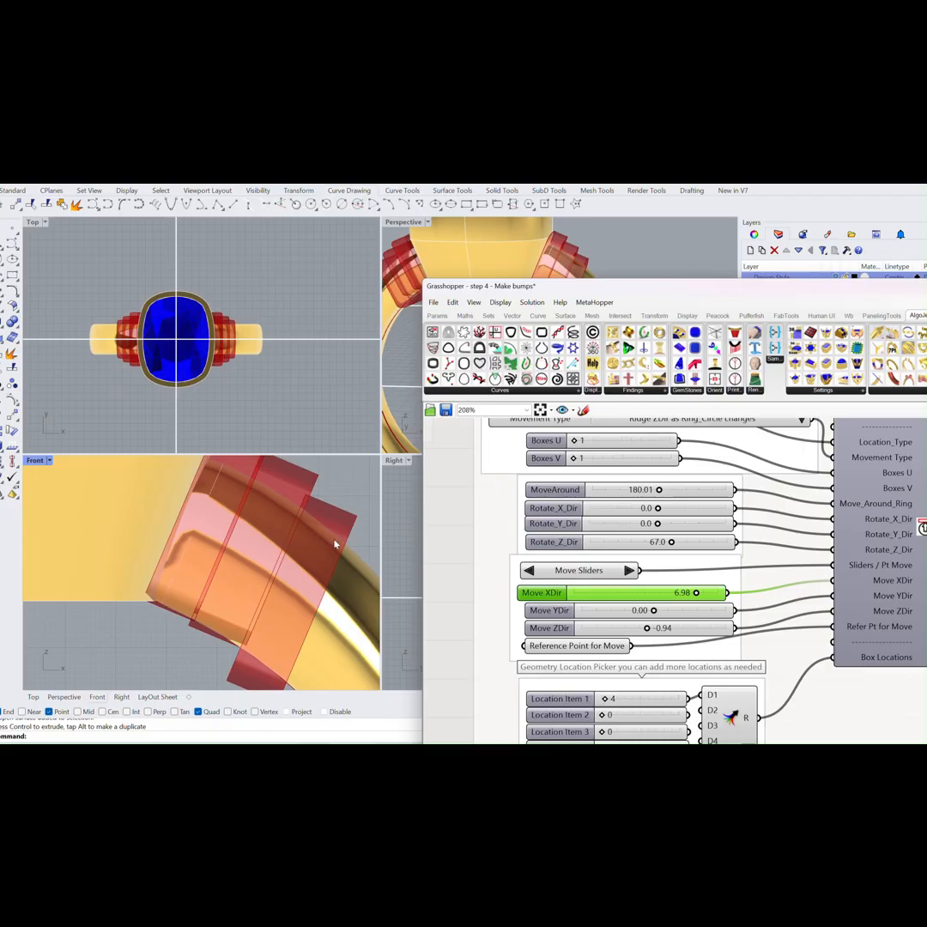
mouse_move(345, 548)
right_mouse_down()
mouse_move(353, 579)
mouse_move(351, 565)
right_mouse_up()
scroll(667, 600, "up", 3)
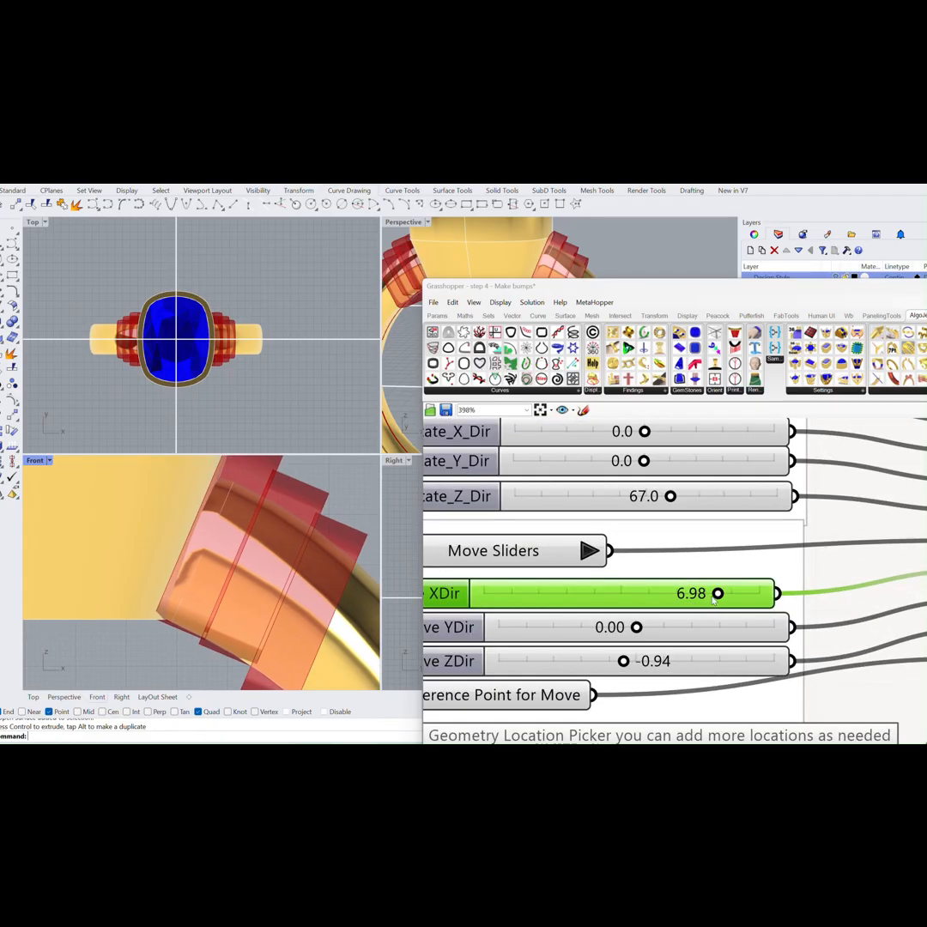
left_click_drag(716, 594, 720, 594)
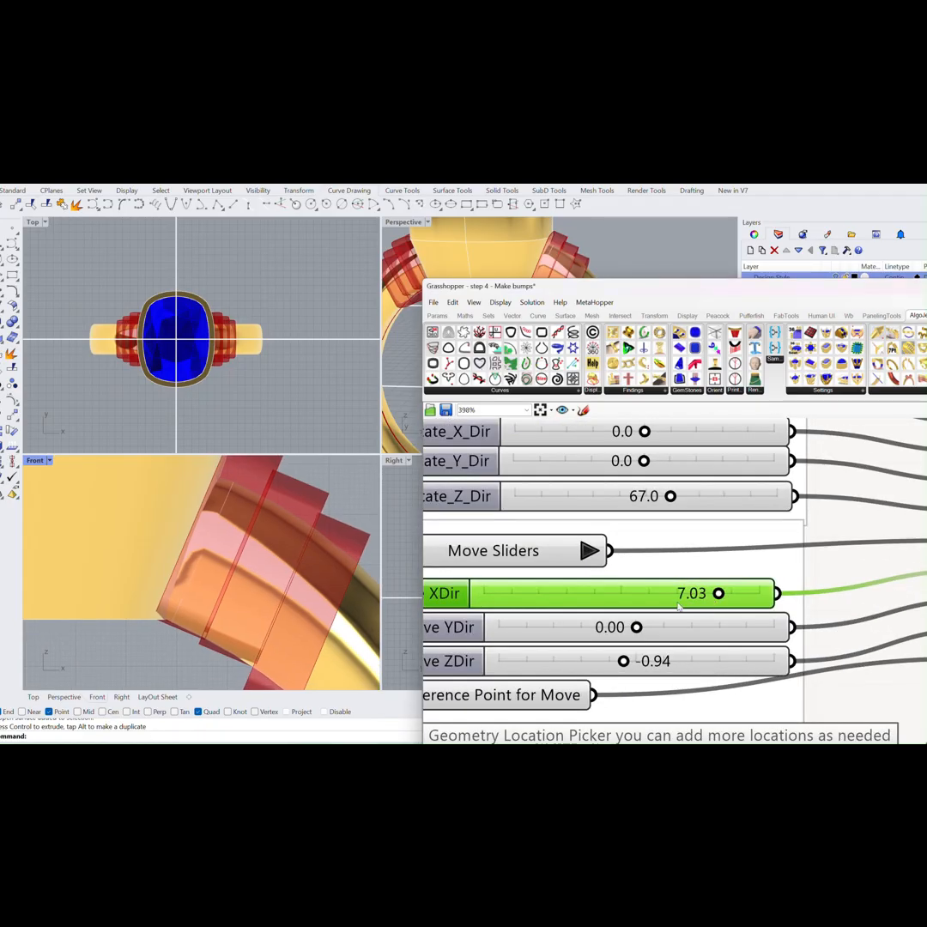
Reduce the third bump's profile height by adjusting Y_mms to about 3.5.
scroll(719, 594, "down", 5)
right_click_drag(447, 574, 531, 576)
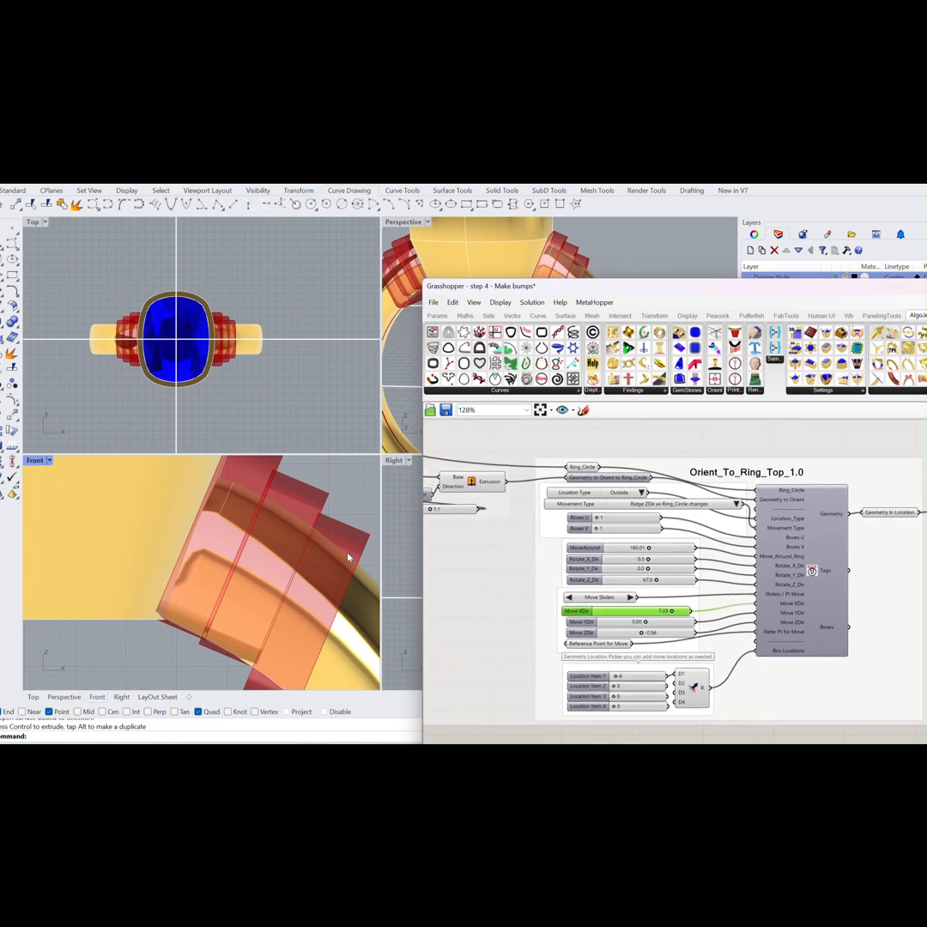
right_click_drag(348, 554, 678, 615)
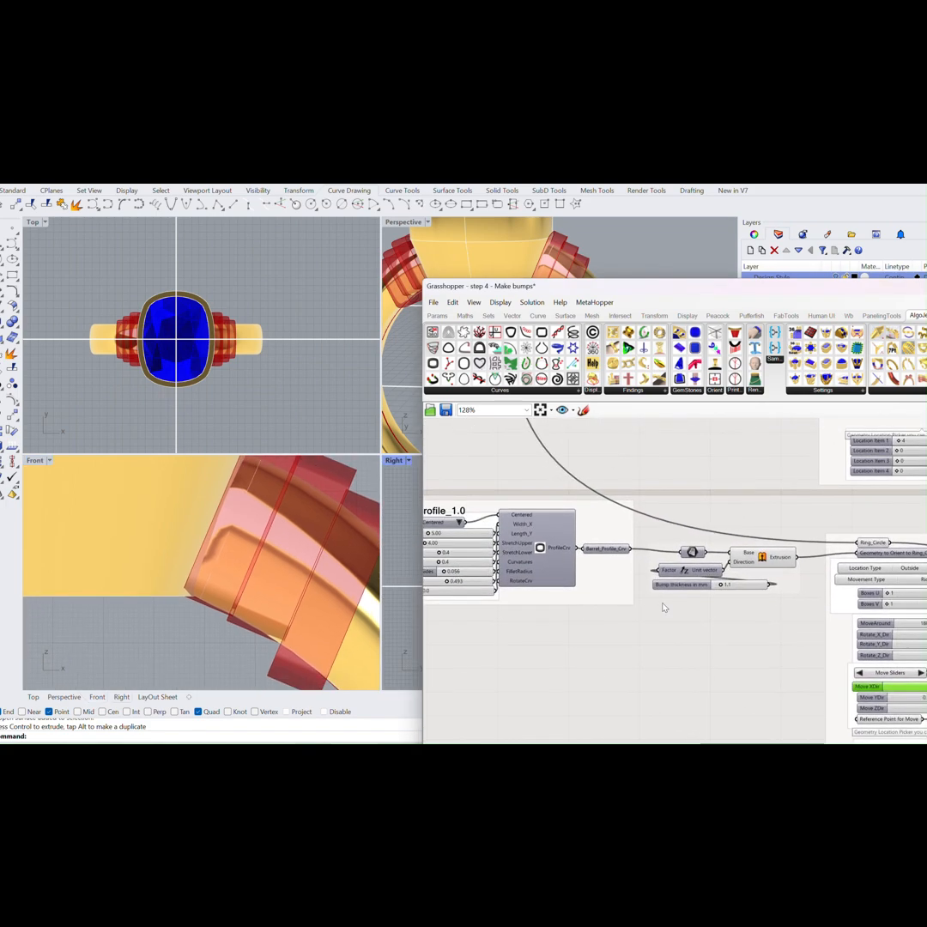
scroll(515, 562, "up", 3)
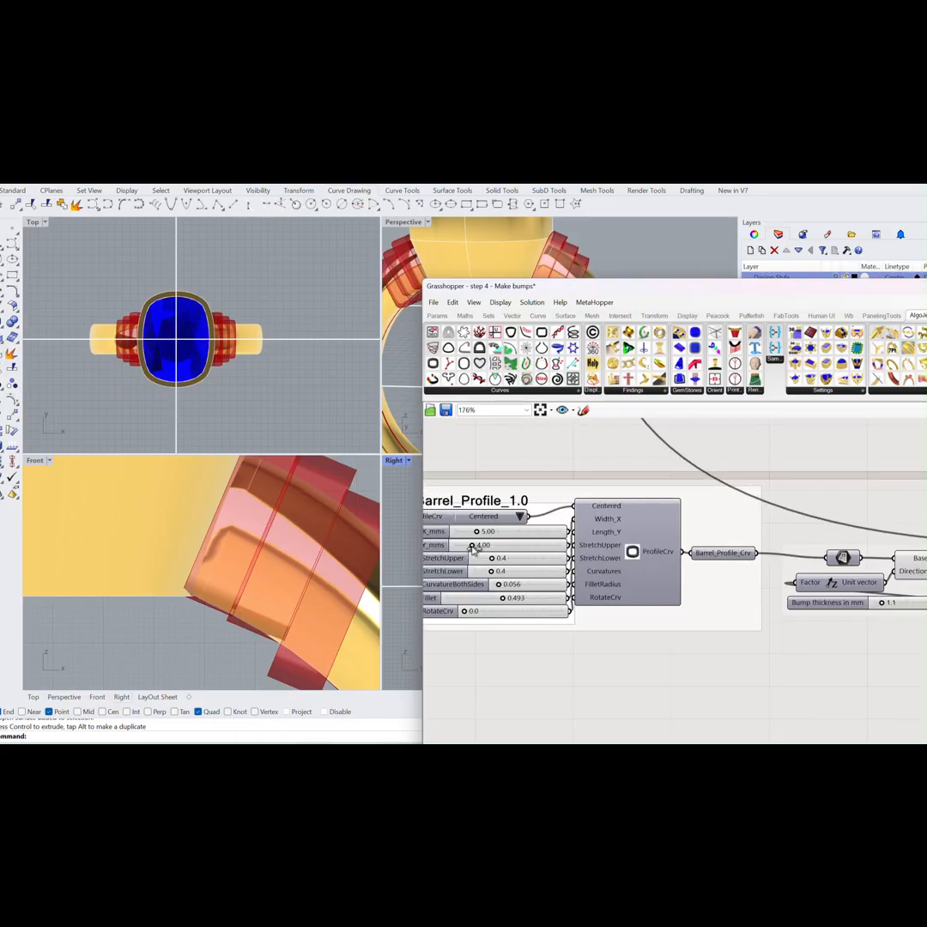
left_click_drag(473, 548, 473, 550)
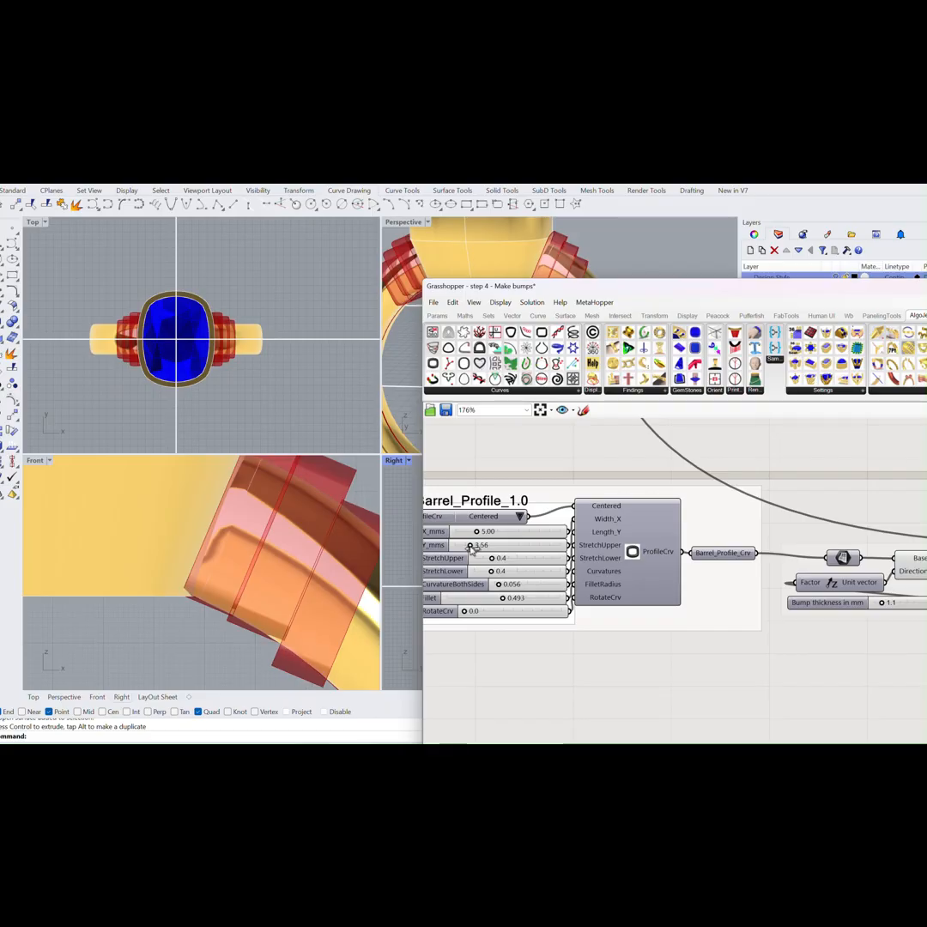
left_click_drag(474, 549, 471, 549)
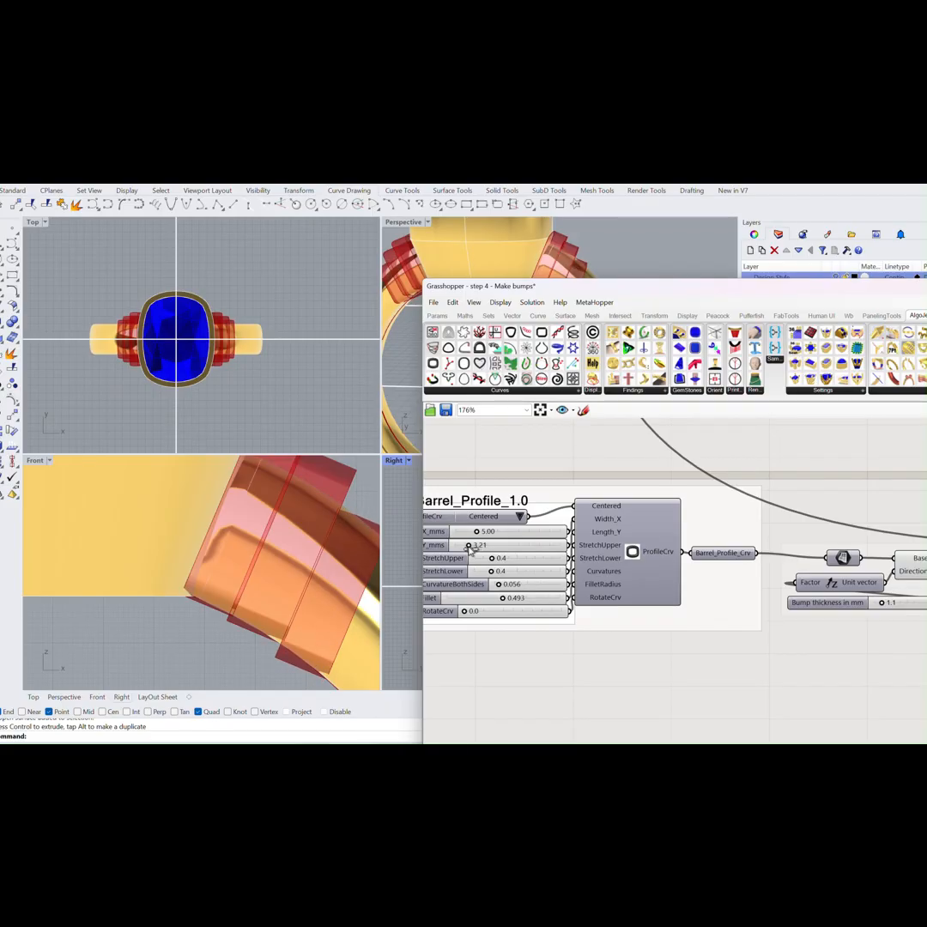
left_click_drag(471, 550, 473, 551)
Fine-tune the third bump against the second with Move ZDir at -0.75 and Rotate_Z_Dir at 65.6.
scroll(687, 642, "down", 5)
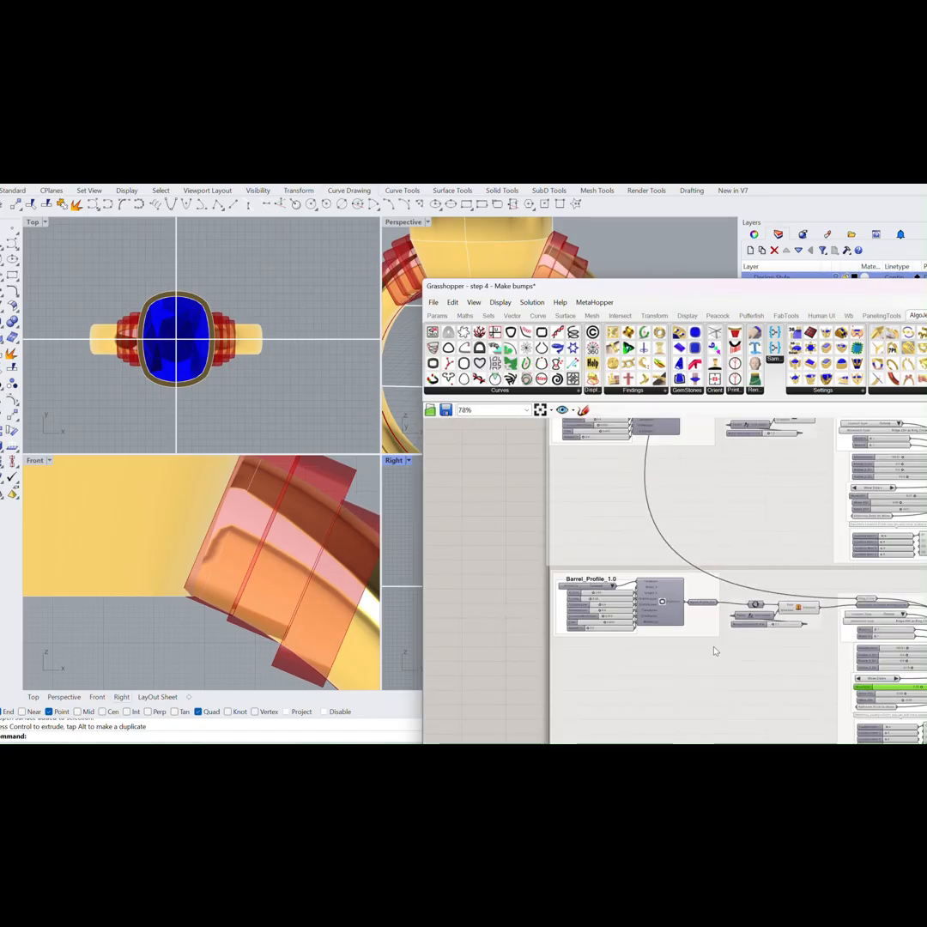
right_click_drag(713, 647, 595, 625)
right_click_drag(345, 602, 289, 608)
right_click(722, 631)
right_click(606, 622)
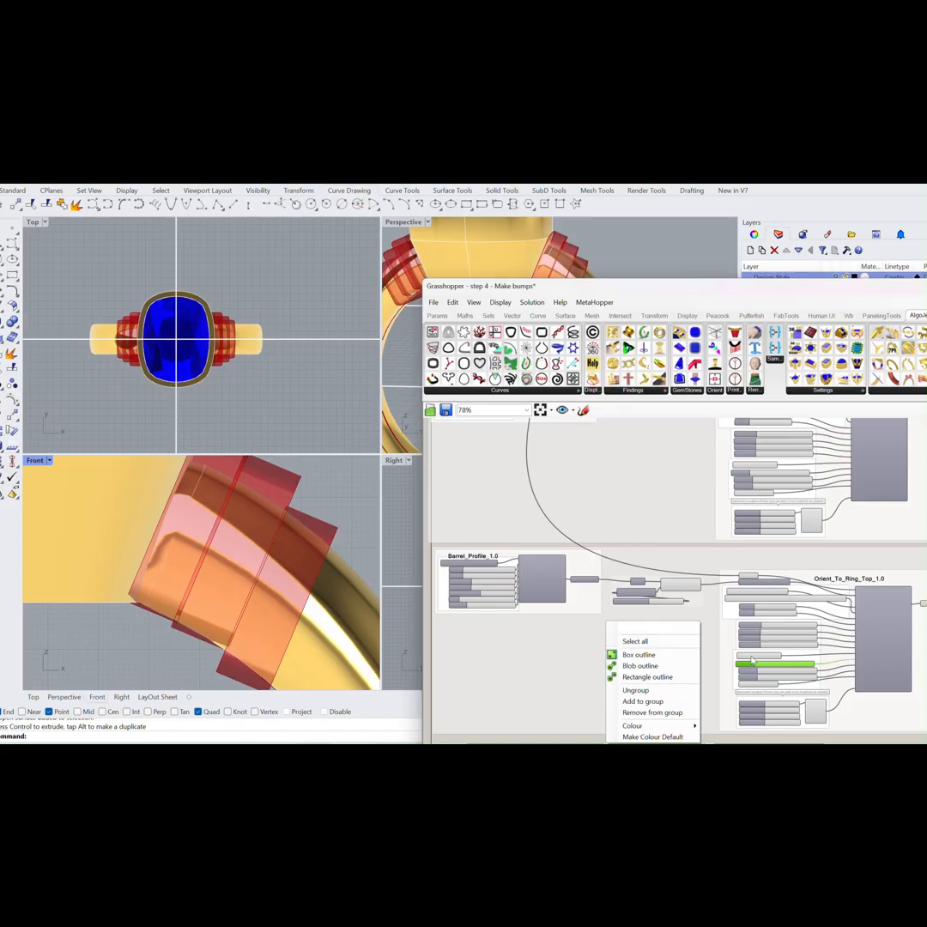
right_click_drag(711, 646, 621, 617)
scroll(693, 637, "up", 3)
scroll(694, 635, "up", 3)
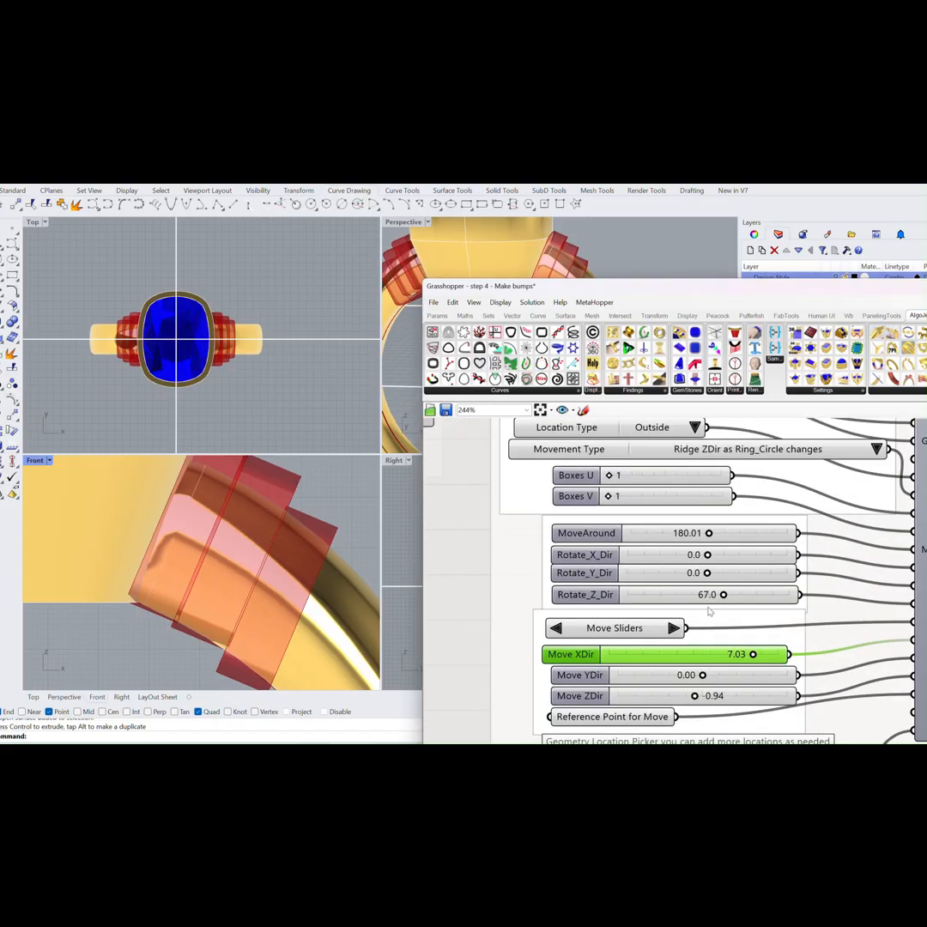
right_click_drag(711, 661, 701, 621)
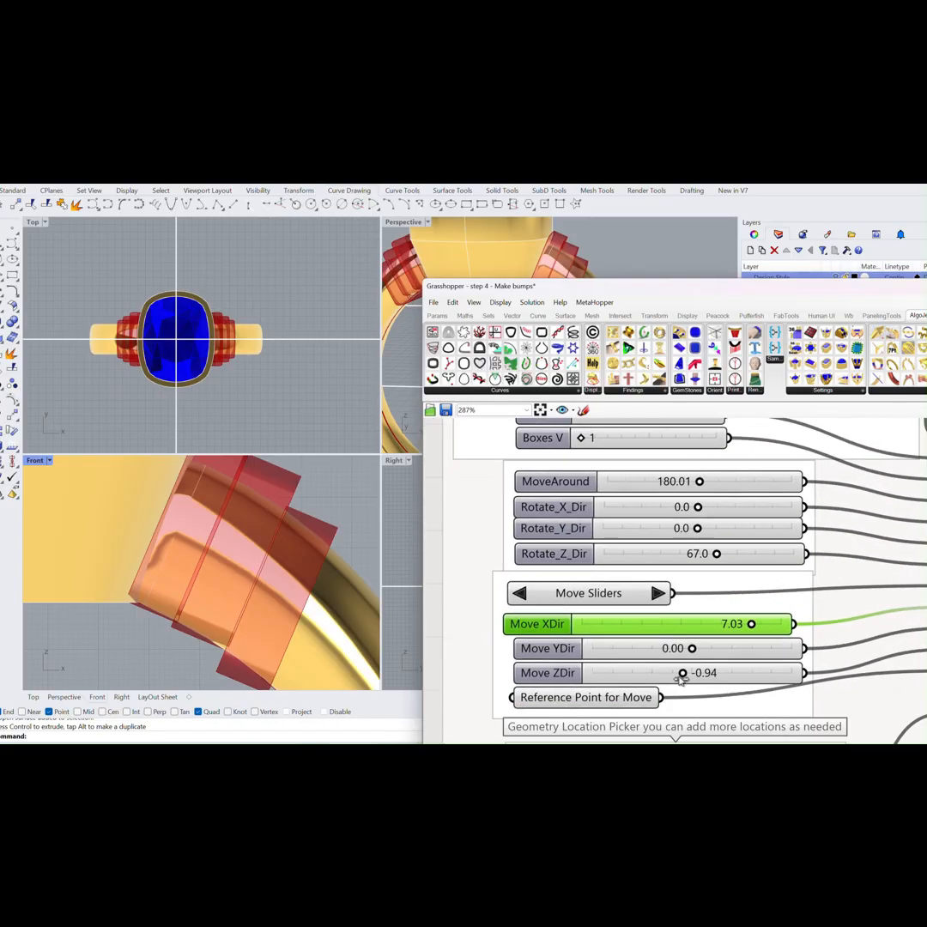
left_click_drag(681, 678, 686, 674)
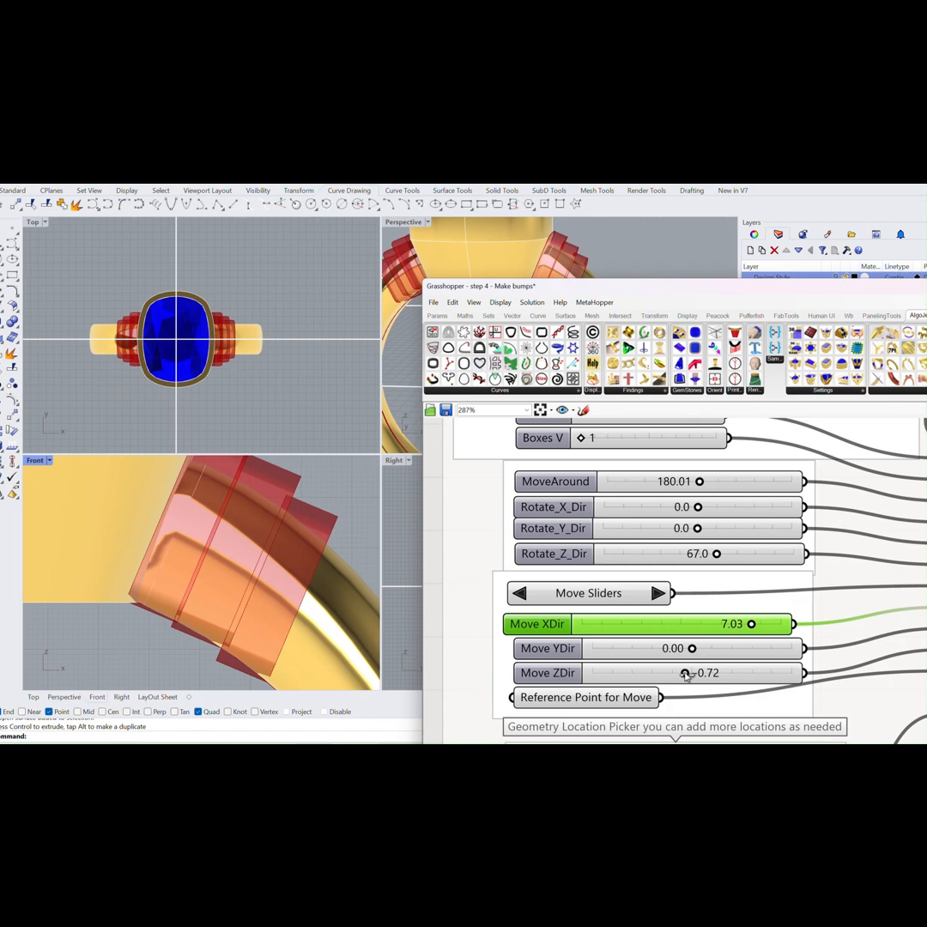
left_click_drag(686, 675, 685, 675)
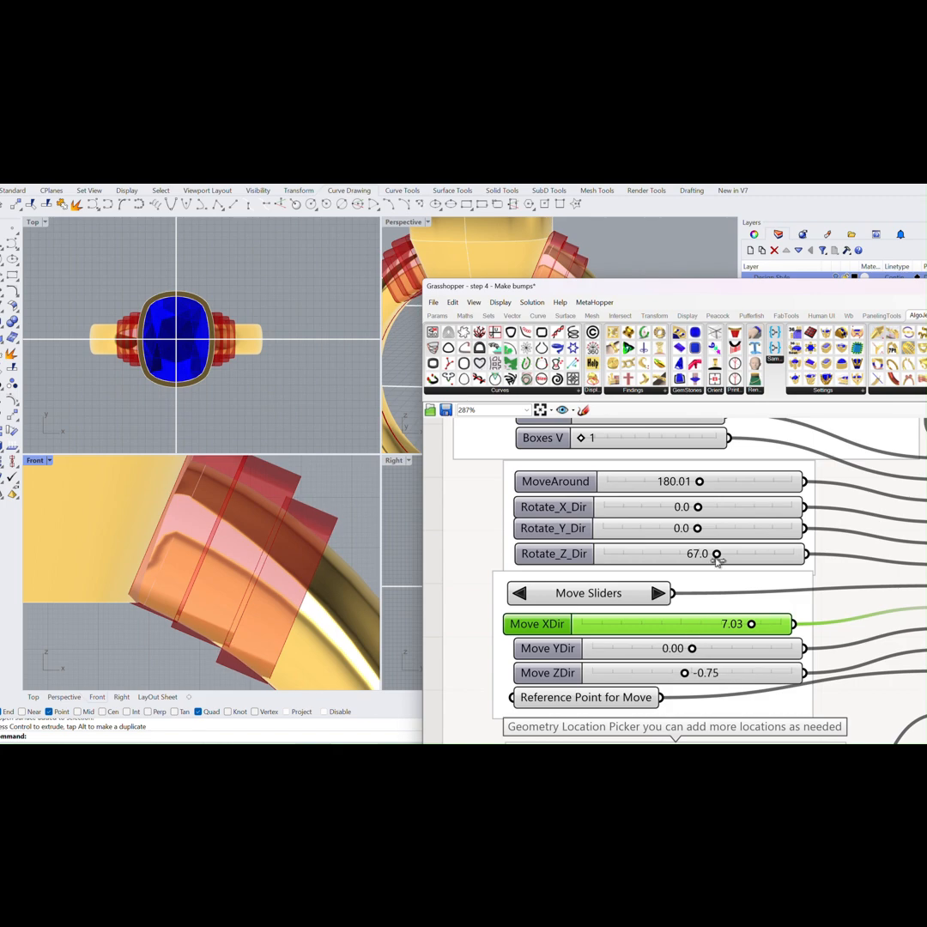
left_click_drag(718, 558, 717, 558)
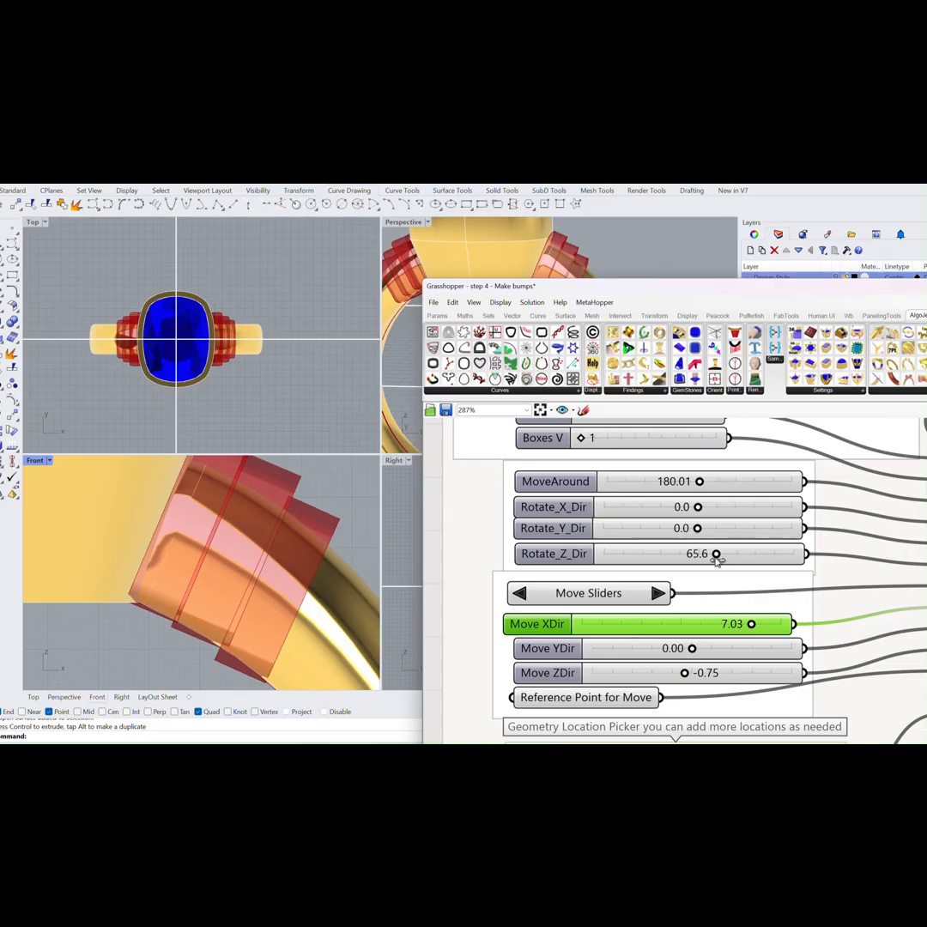
right_click_drag(301, 550, 312, 574)
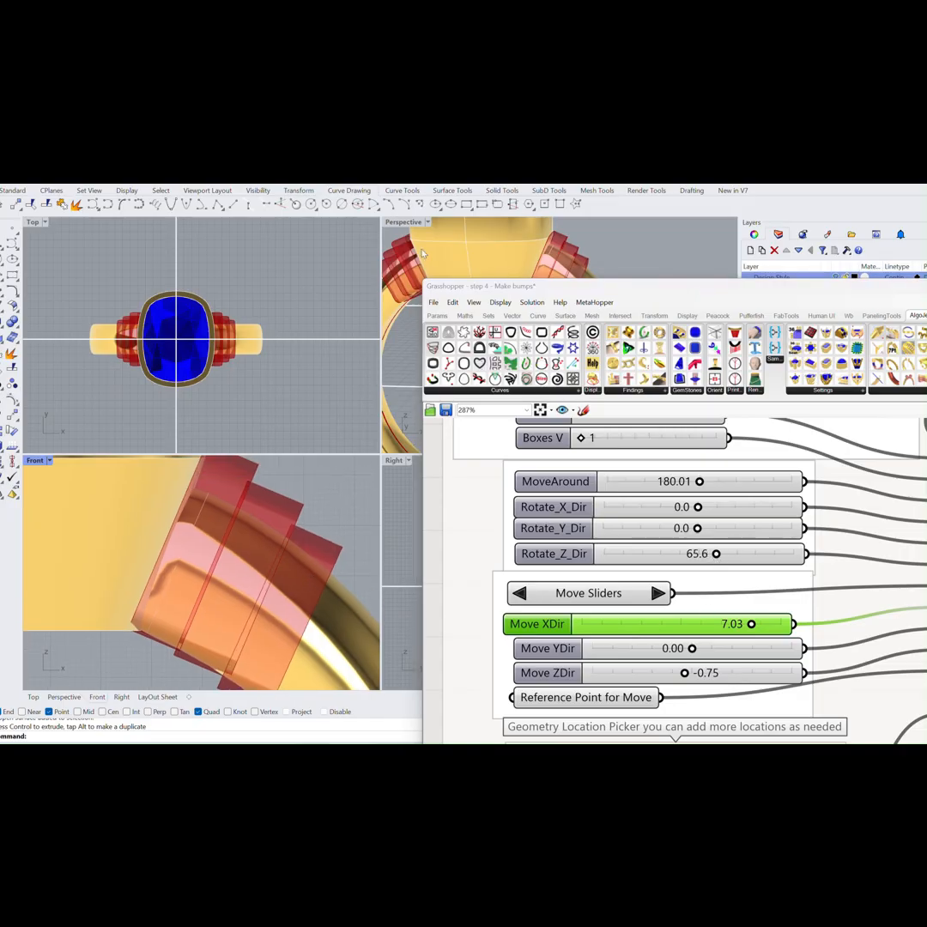
Maximize the Perspective viewport, move the Grasshopper window aside and inspect the stepped bumps around the bezel from above.
double_click(403, 221)
right_click_drag(325, 270, 412, 270)
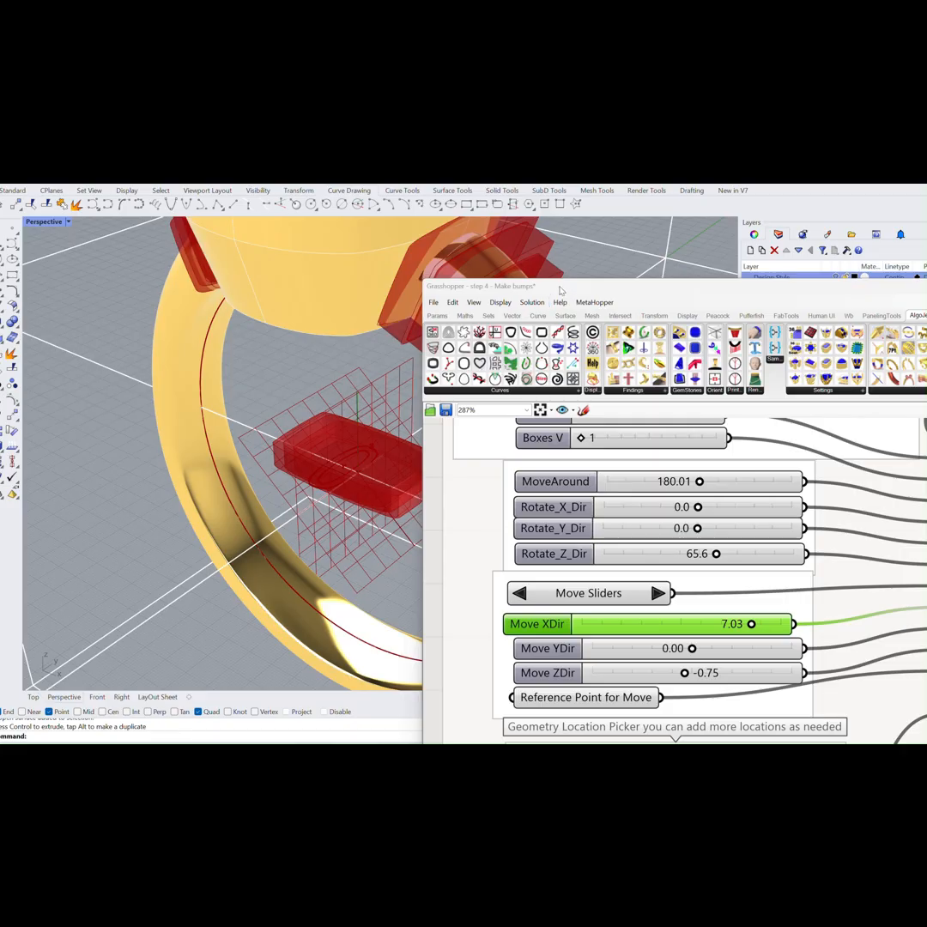
left_click_drag(561, 290, 715, 319)
right_click_drag(480, 412, 522, 469)
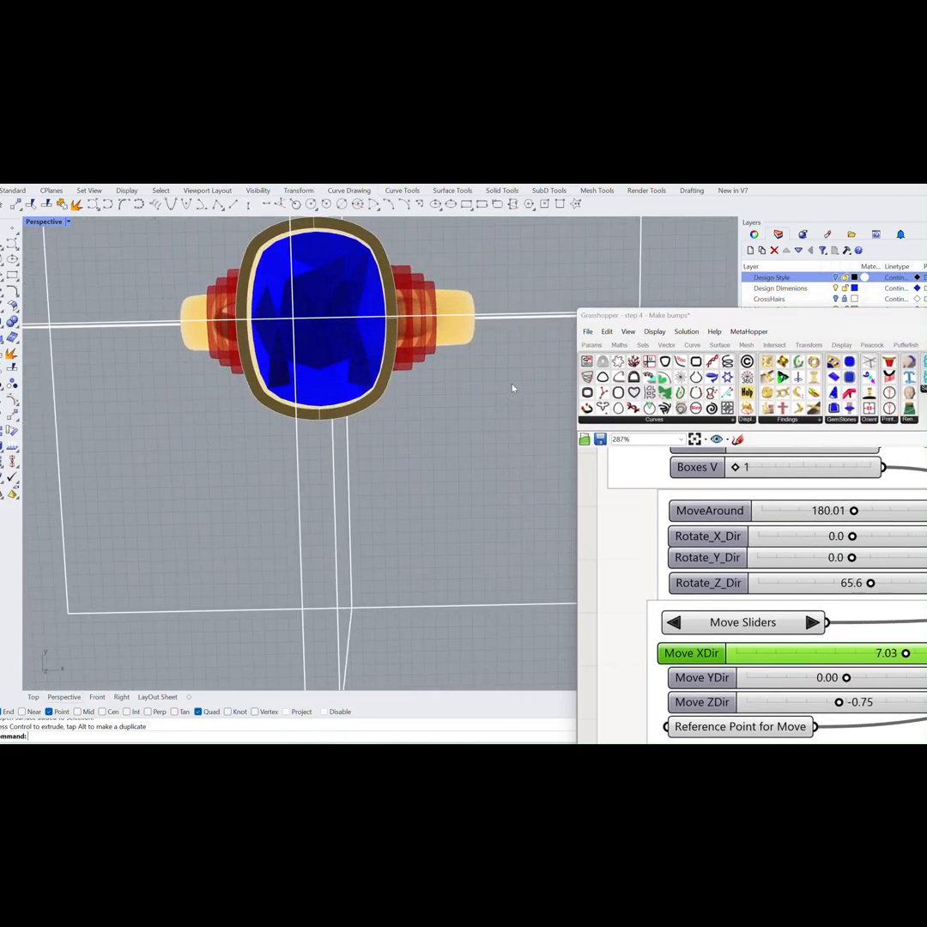
right_click_drag(512, 388, 465, 413)
Add a Metal_Colour_Display_1.0 component to the empty canvas beside the third bump definition.
scroll(858, 552, "down", 6)
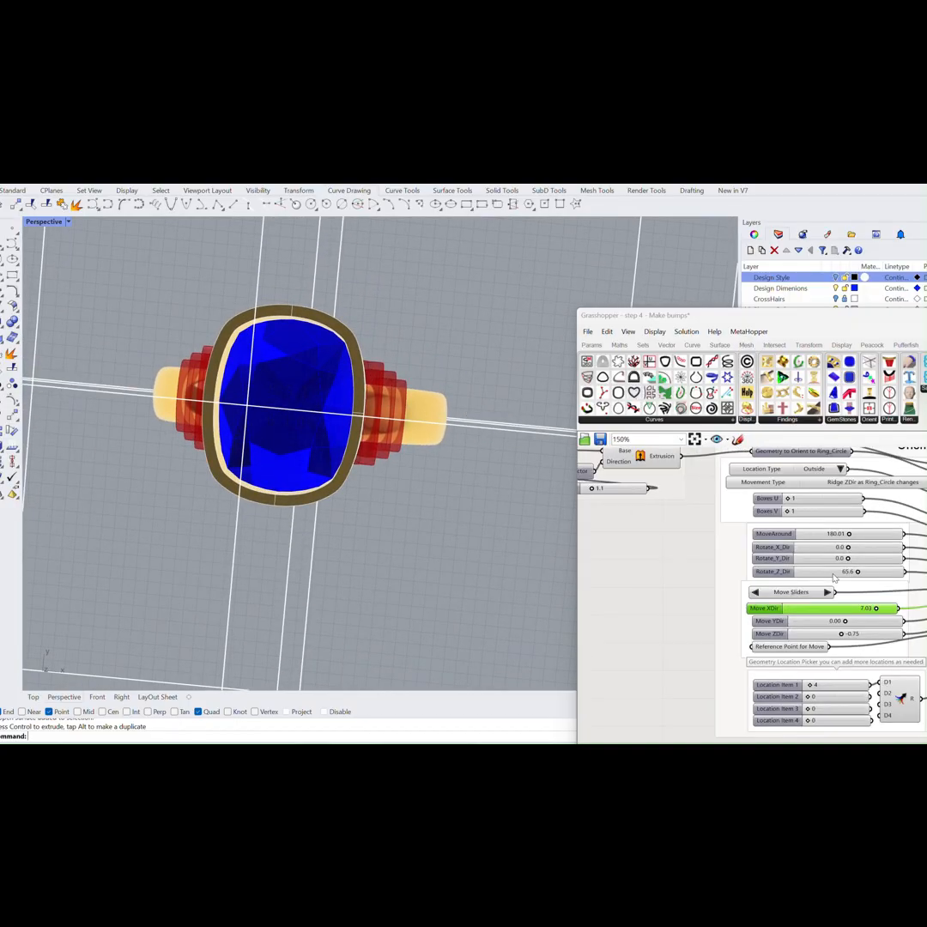
right_click_drag(858, 552, 709, 612)
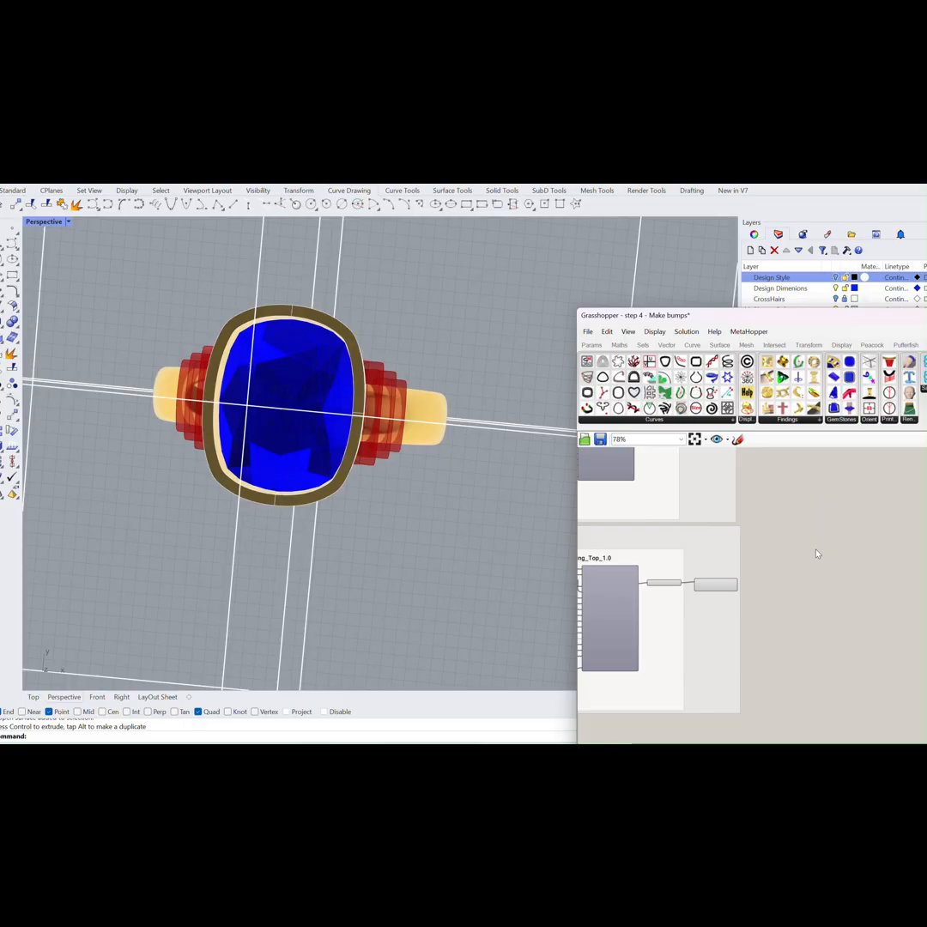
left_click_drag(802, 320, 664, 317)
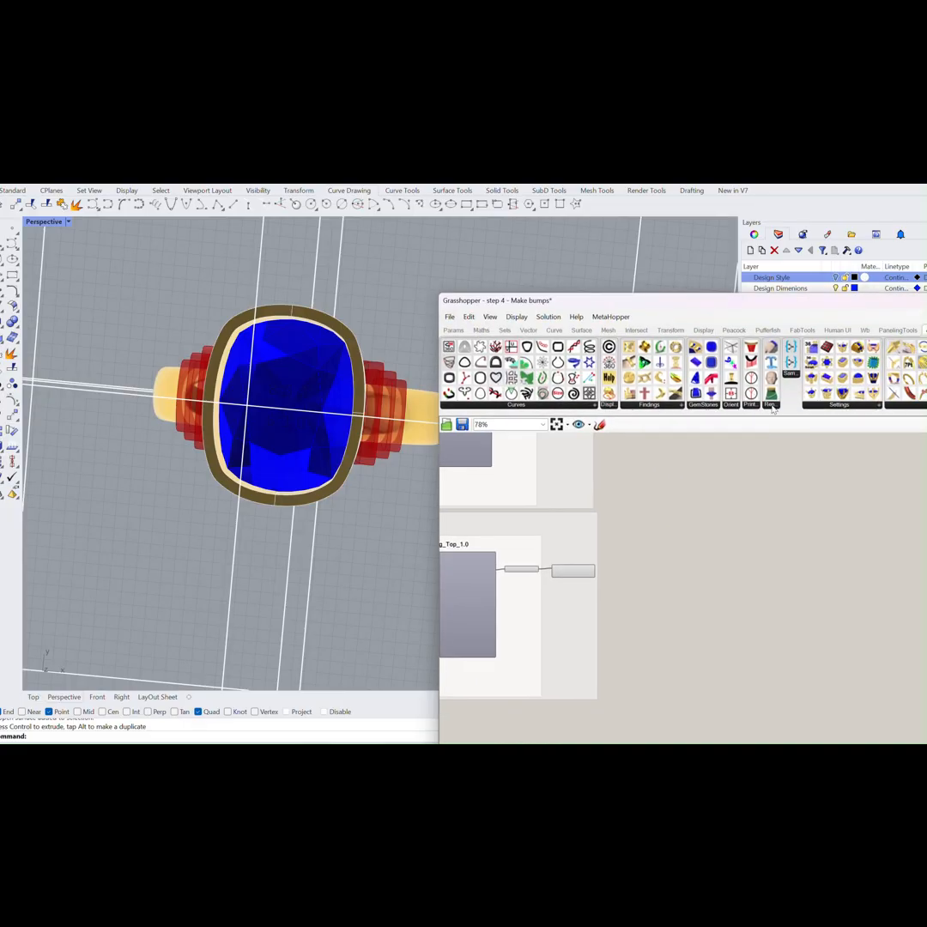
left_click(715, 407)
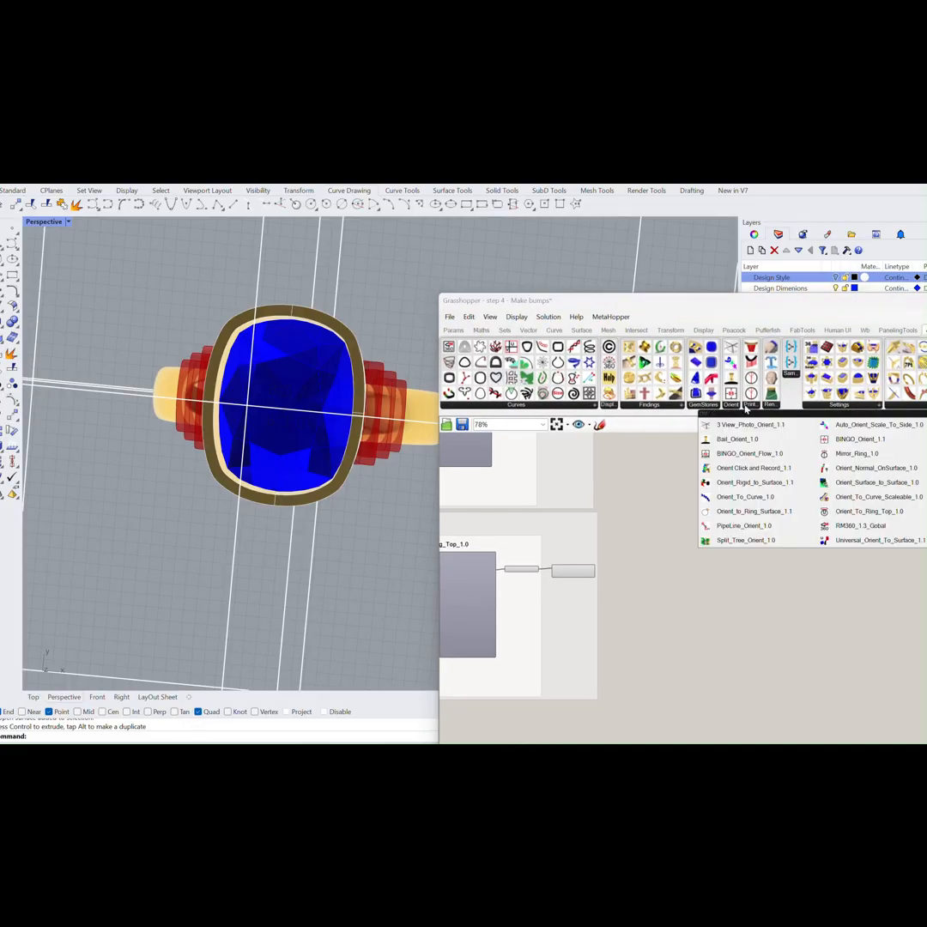
left_click(749, 406)
left_click(609, 406)
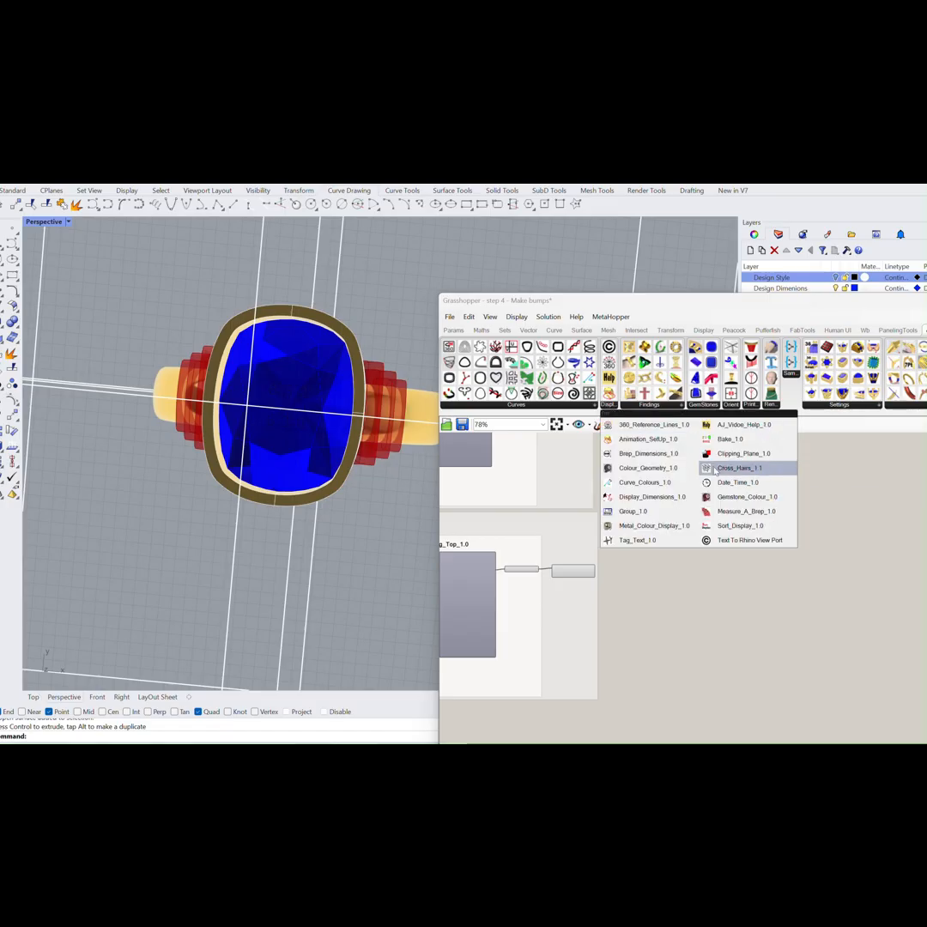
left_click_drag(640, 512, 723, 533)
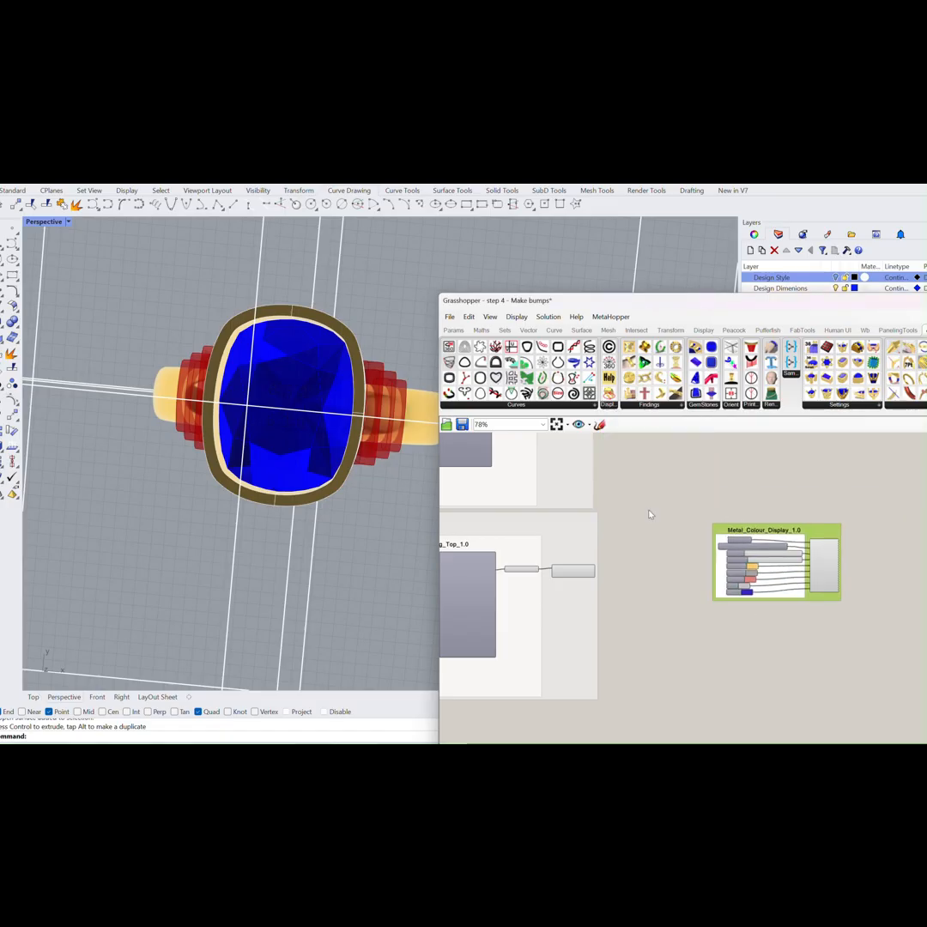
Add a Merge component to the canvas and place it beside the first bump's mirror component.
double_click(632, 512)
type("m")
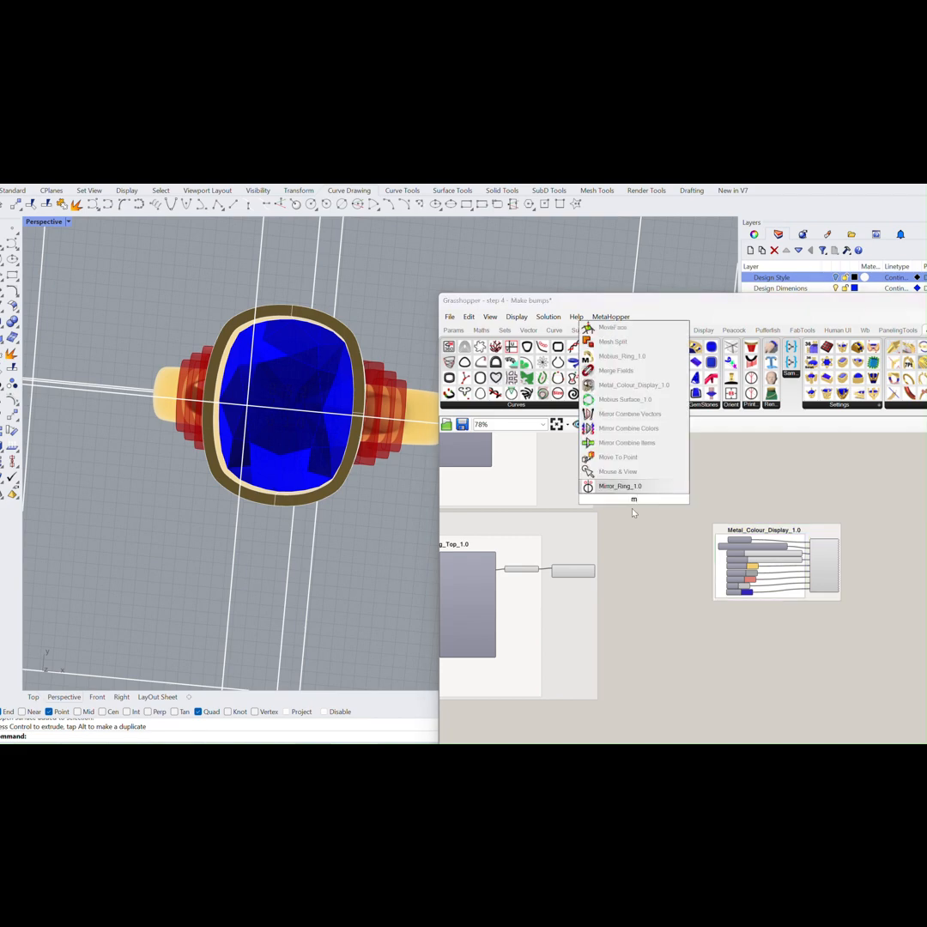
type("er")
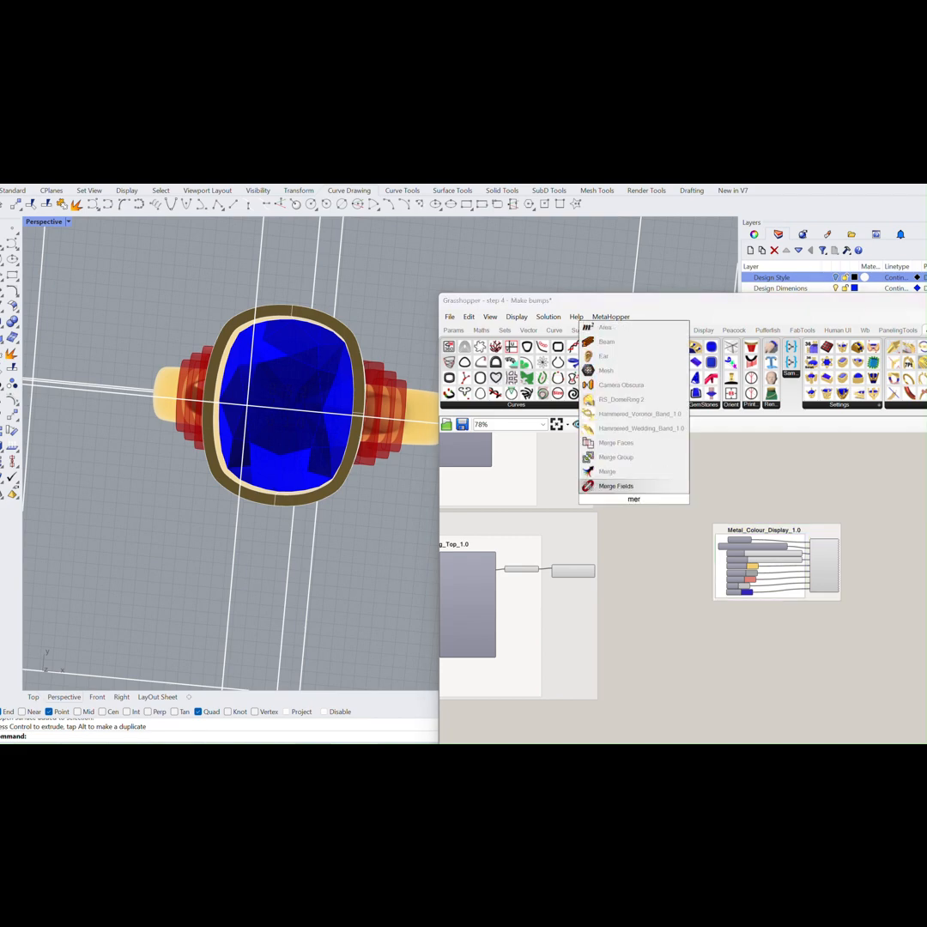
left_click(610, 474)
right_click_drag(623, 476, 682, 585)
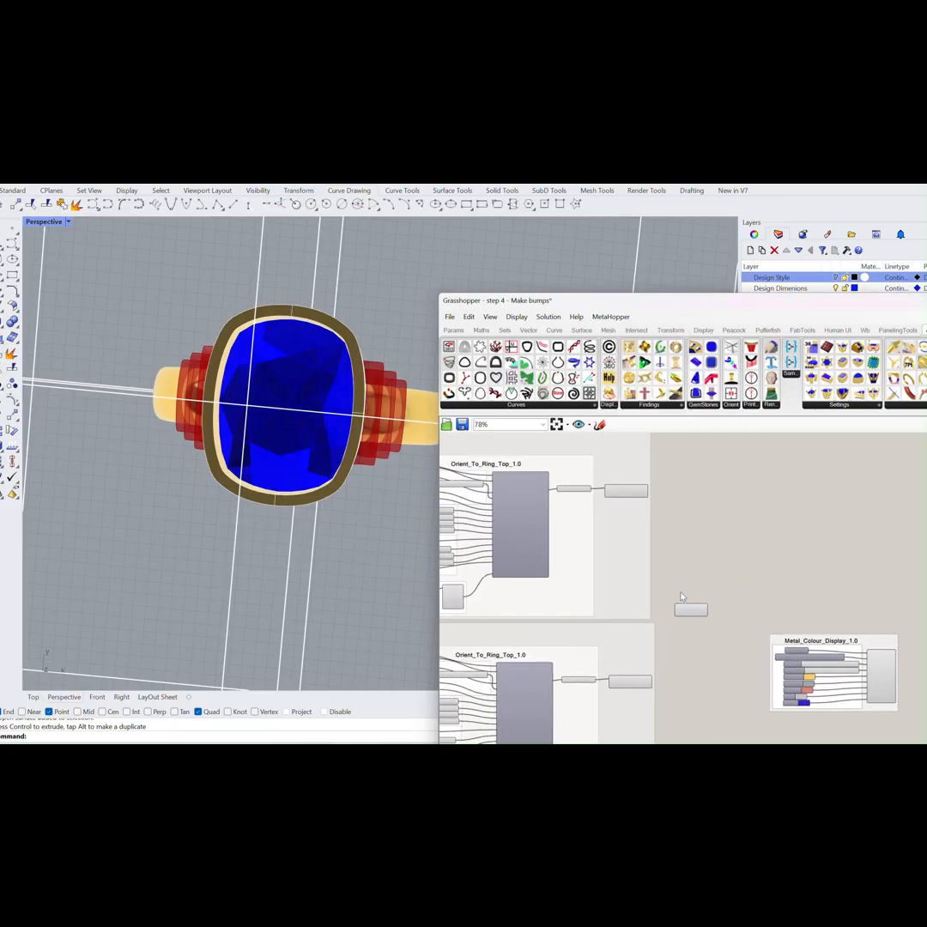
scroll(682, 584, "up", 3)
left_click_drag(698, 624, 705, 533)
right_click_drag(706, 501, 759, 747)
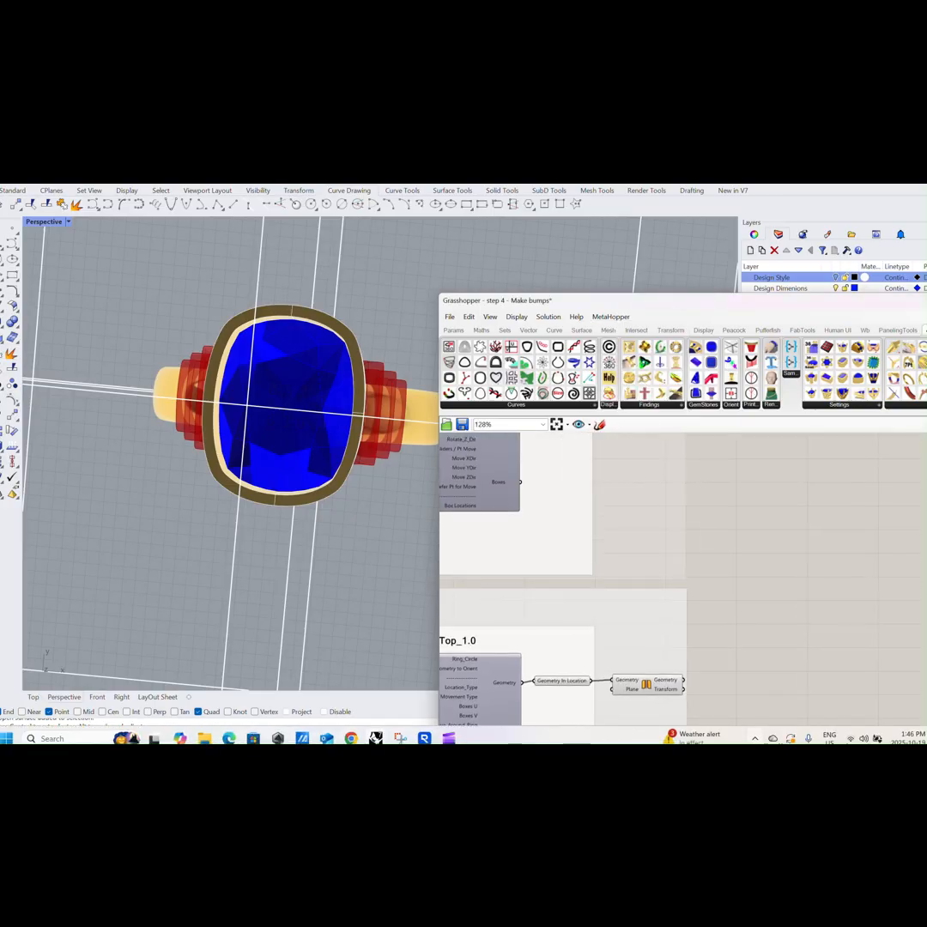
right_click_drag(747, 646, 729, 527)
left_click_drag(734, 671, 708, 482)
right_click_drag(706, 480, 755, 612)
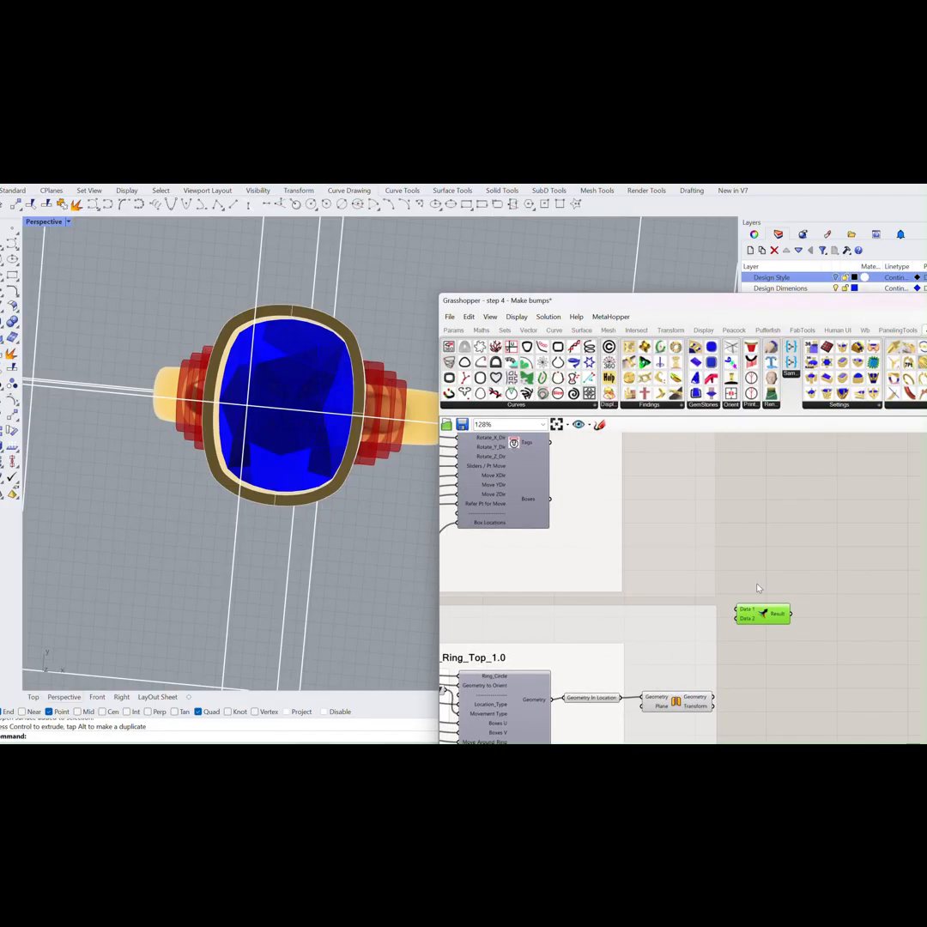
scroll(756, 582, "down", 2)
left_click_drag(761, 606, 762, 496)
right_click_drag(752, 464, 761, 585)
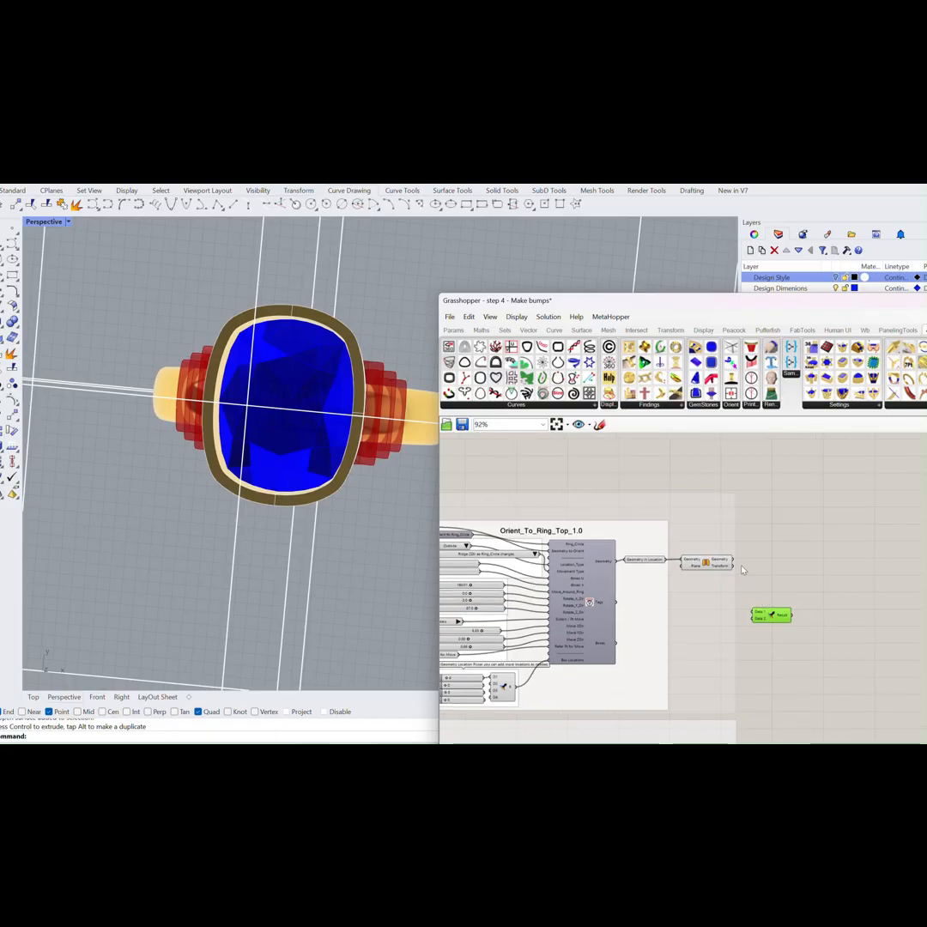
Wire the first bump's Geometry In Location and mirrored Geometry into the Merge component's first two inputs, and turn off both sources' previews.
scroll(742, 565, "up", 3)
left_click_drag(694, 607, 760, 641)
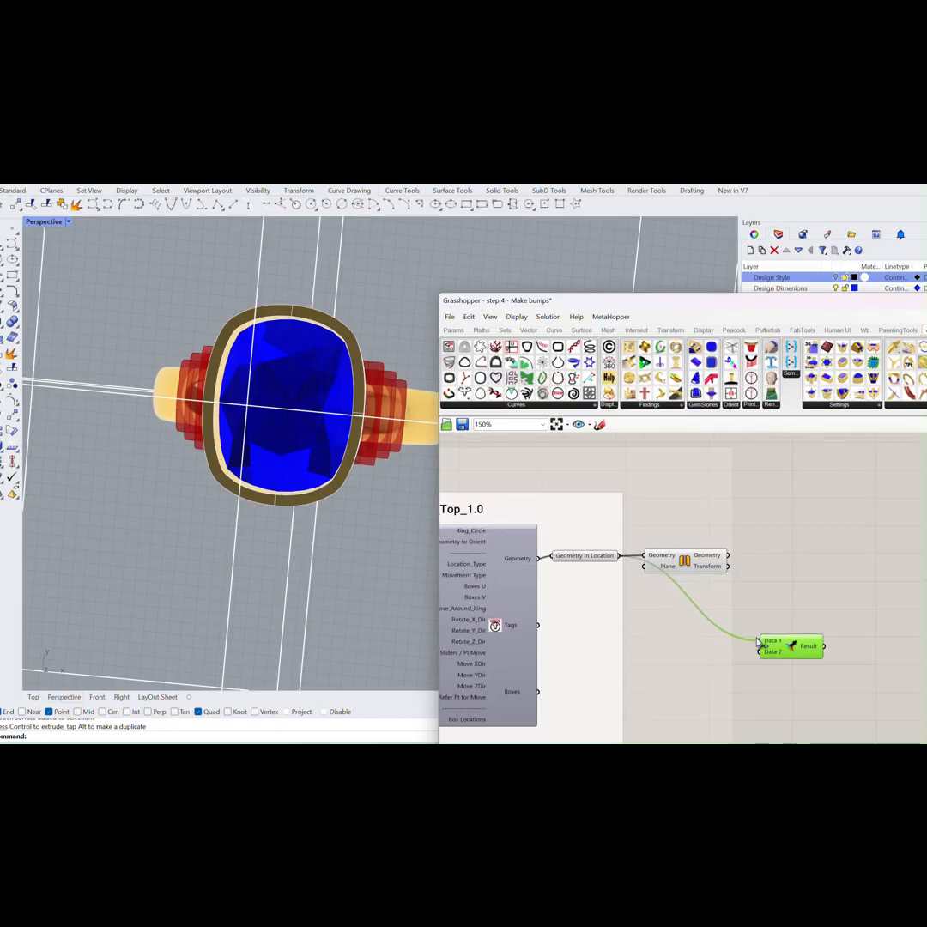
left_click_drag(729, 556, 764, 650)
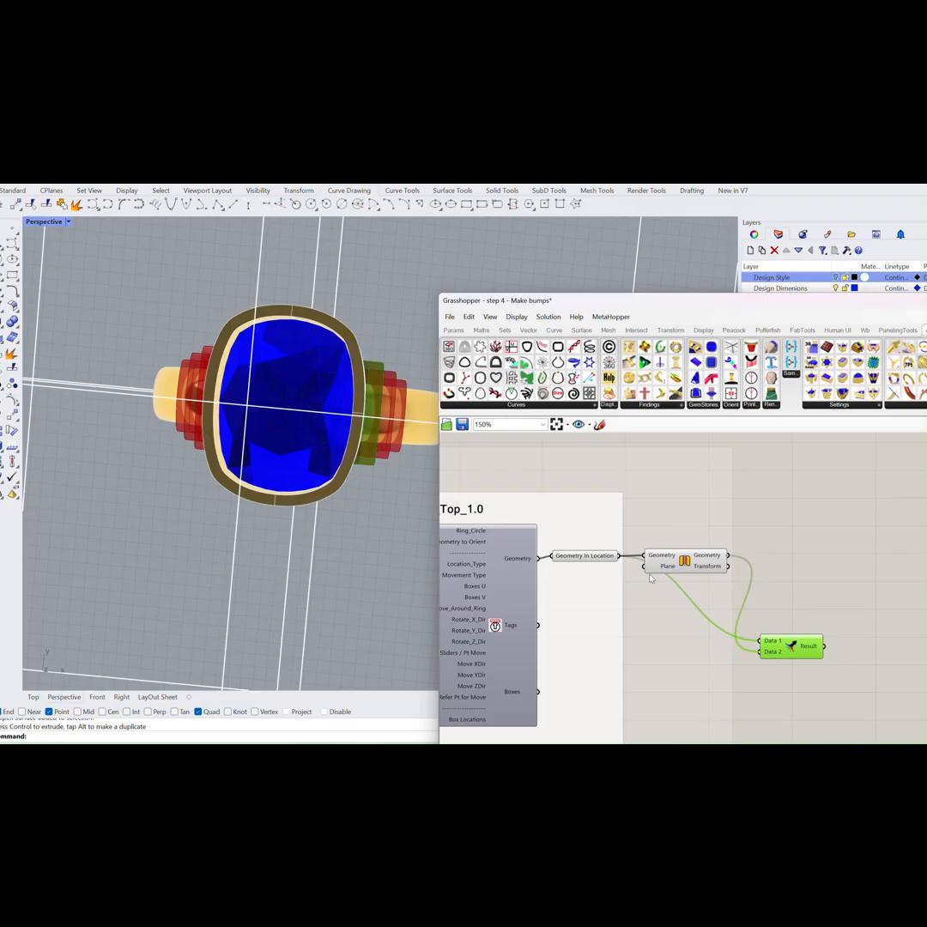
middle_click(601, 556)
middle_click(675, 558)
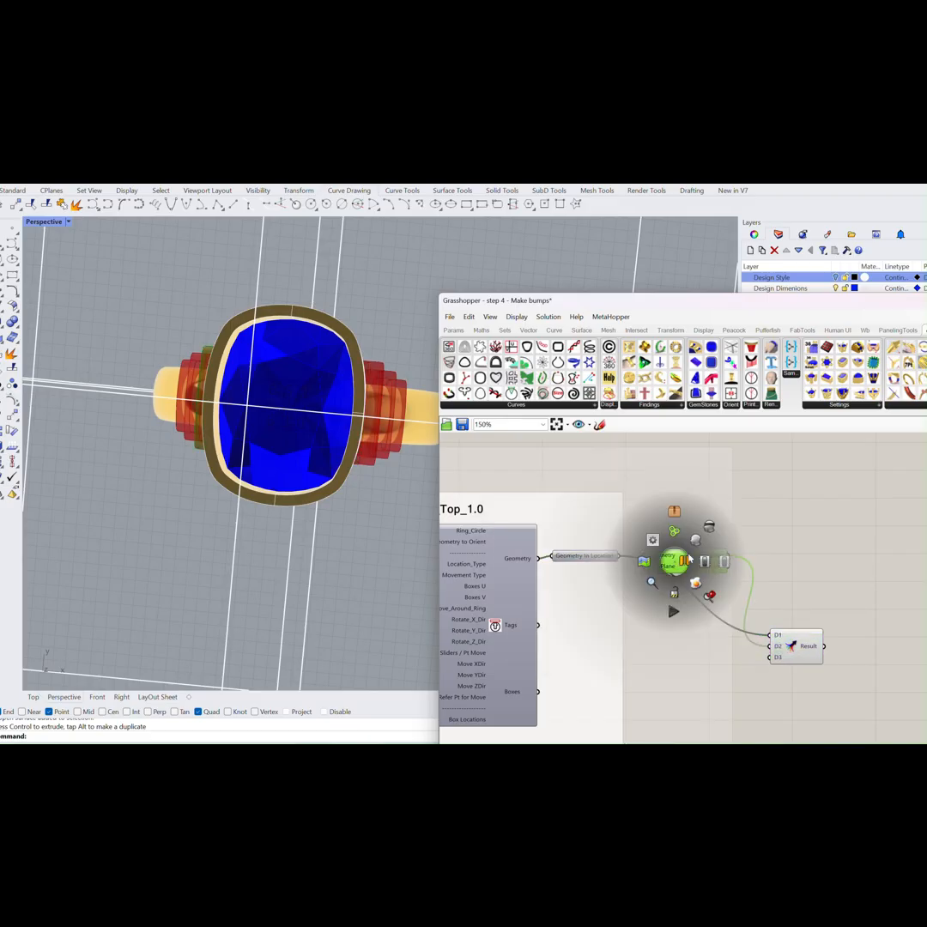
Merge the second bump's located and mirrored geometry through D3 and D4, and turn off the previews of both source components.
scroll(770, 672, "down", 2)
right_click_drag(770, 672, 733, 523)
left_click_drag(745, 499, 752, 689)
right_click_drag(728, 690, 688, 533)
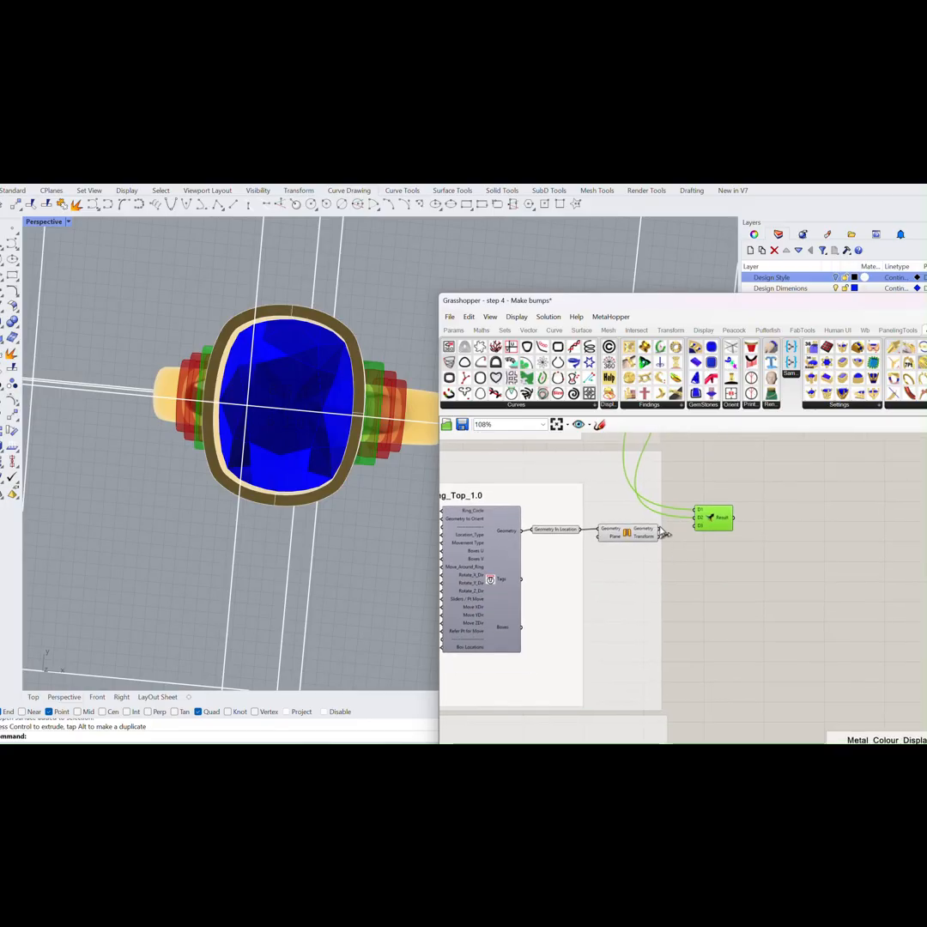
left_click_drag(641, 517, 692, 530)
left_click(559, 530)
middle_click(559, 530)
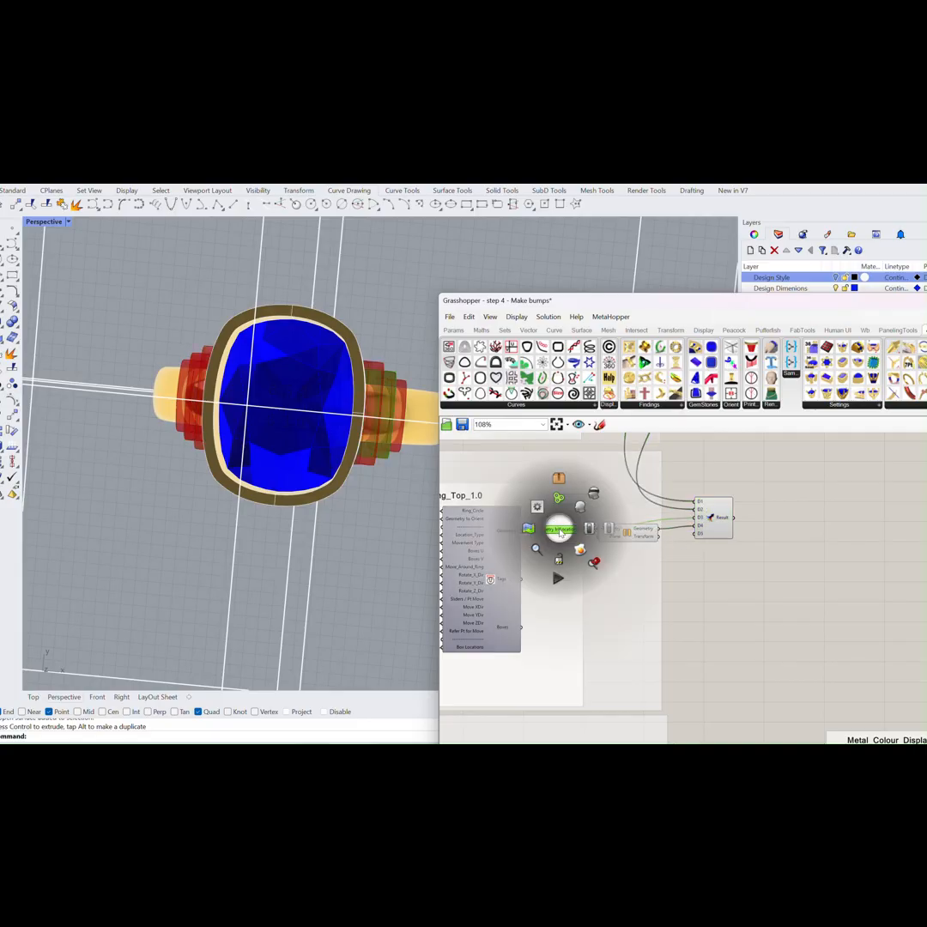
left_click(620, 533)
middle_click(620, 532)
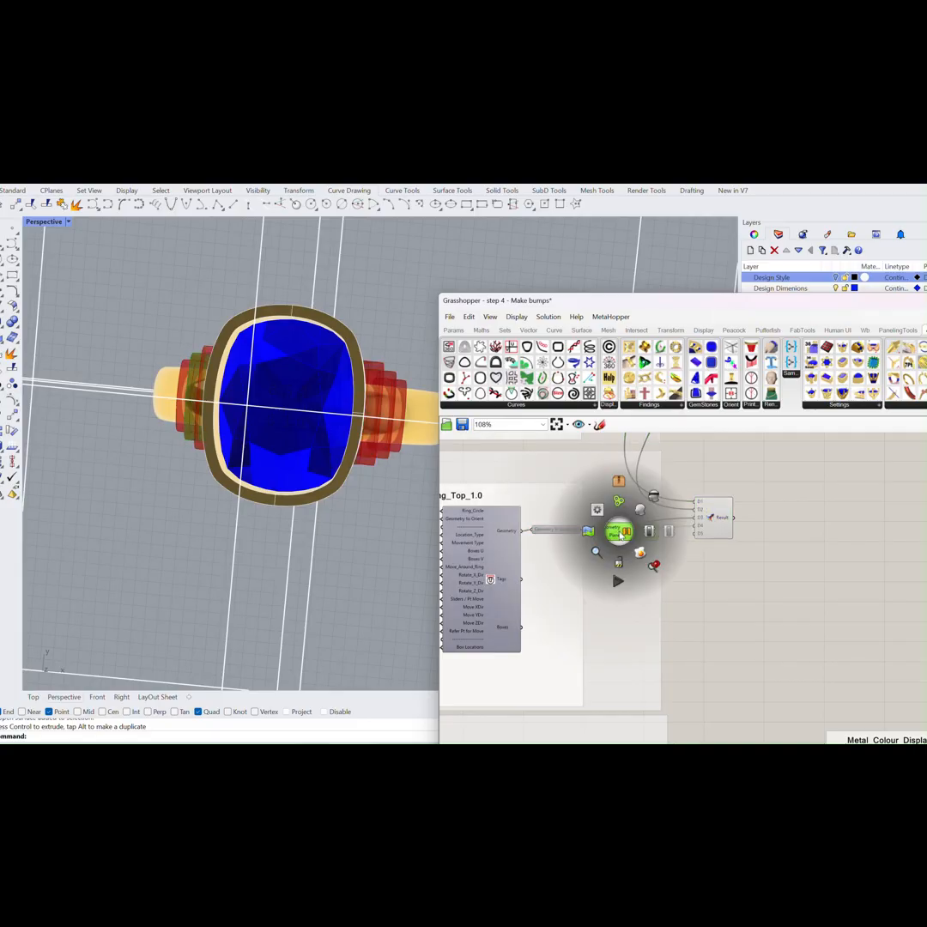
left_click(651, 498)
Move the Merge component near the third bump and wire that bump's located and mirrored geometry into D5 and D6.
left_click_drag(718, 526, 724, 551)
right_click_drag(710, 642, 676, 545)
scroll(679, 515, "down", 3)
left_click_drag(683, 482, 689, 583)
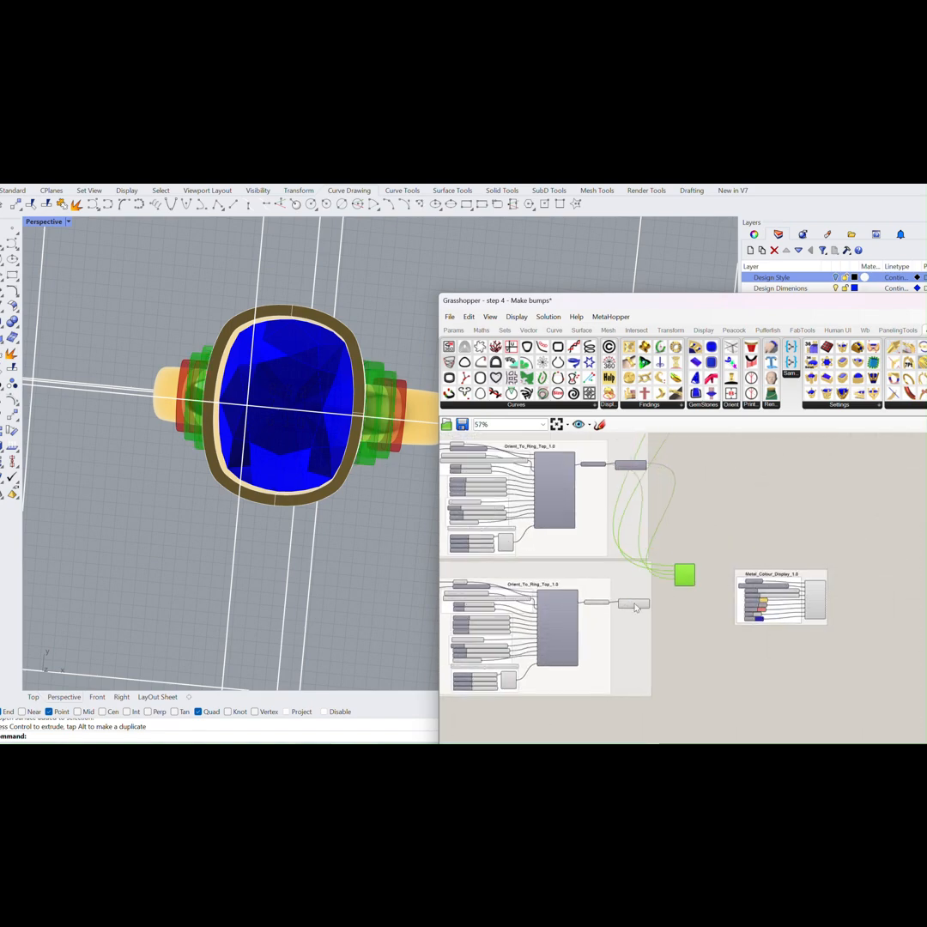
scroll(603, 595, "up", 5)
left_click_drag(632, 604, 804, 552)
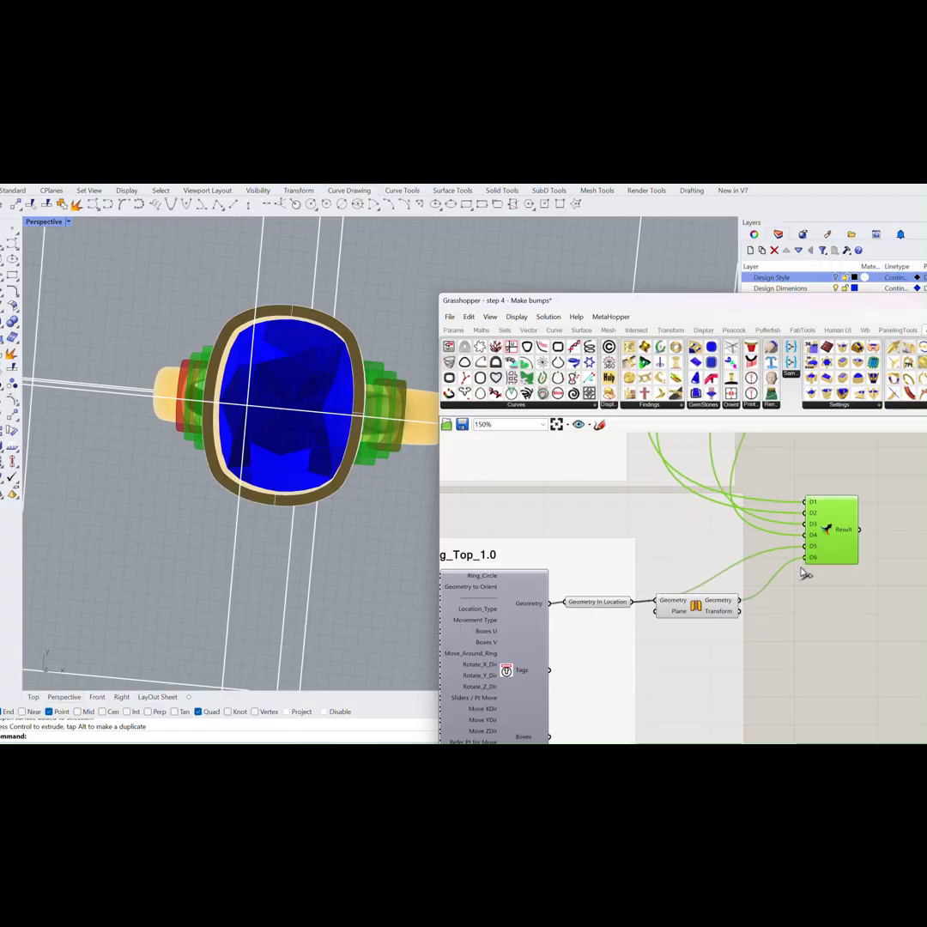
Turn off the previews of the third bump's Geometry In Location, its mirror component and the Merge component.
left_click(594, 604)
middle_click(593, 602)
left_click(627, 568)
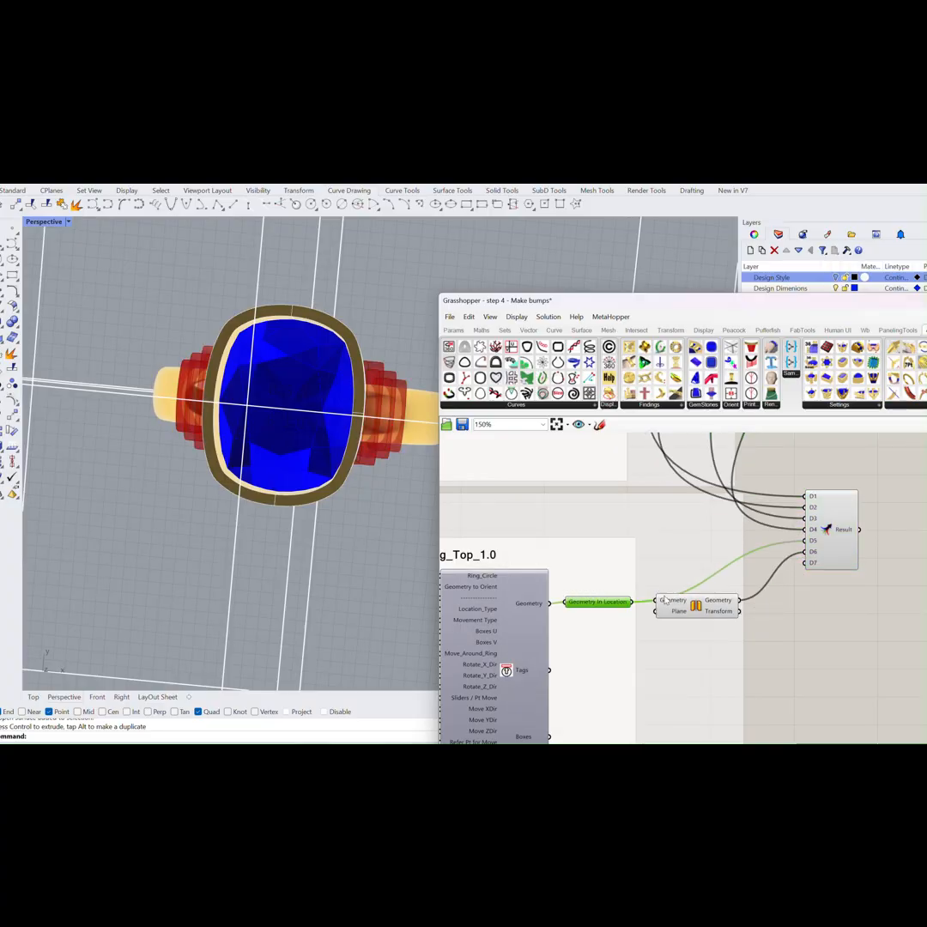
left_click(666, 601)
middle_click(675, 605)
left_click(712, 569)
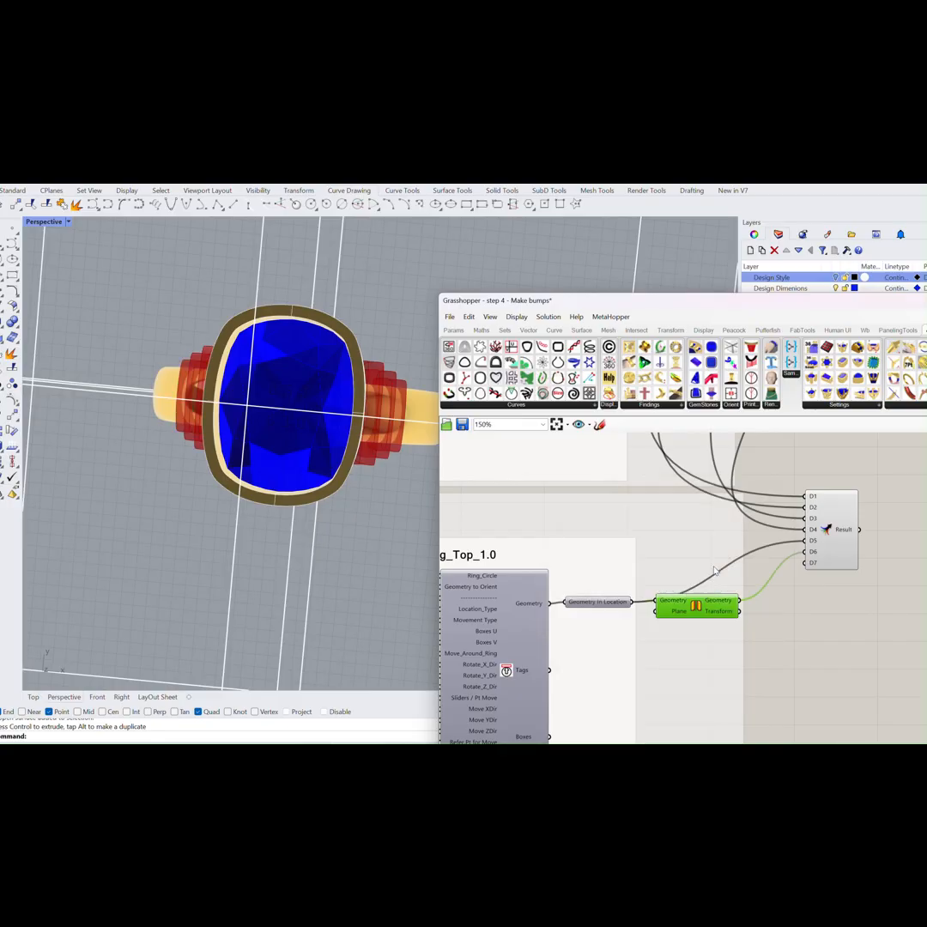
left_click(831, 557)
middle_click(831, 556)
left_click(866, 518)
Connect the Merge Result to Geo to Colour and add the Merge component to the Metal_Colour_Display_1.0 group.
right_click_drag(865, 519, 663, 572)
left_click_drag(660, 559, 781, 538)
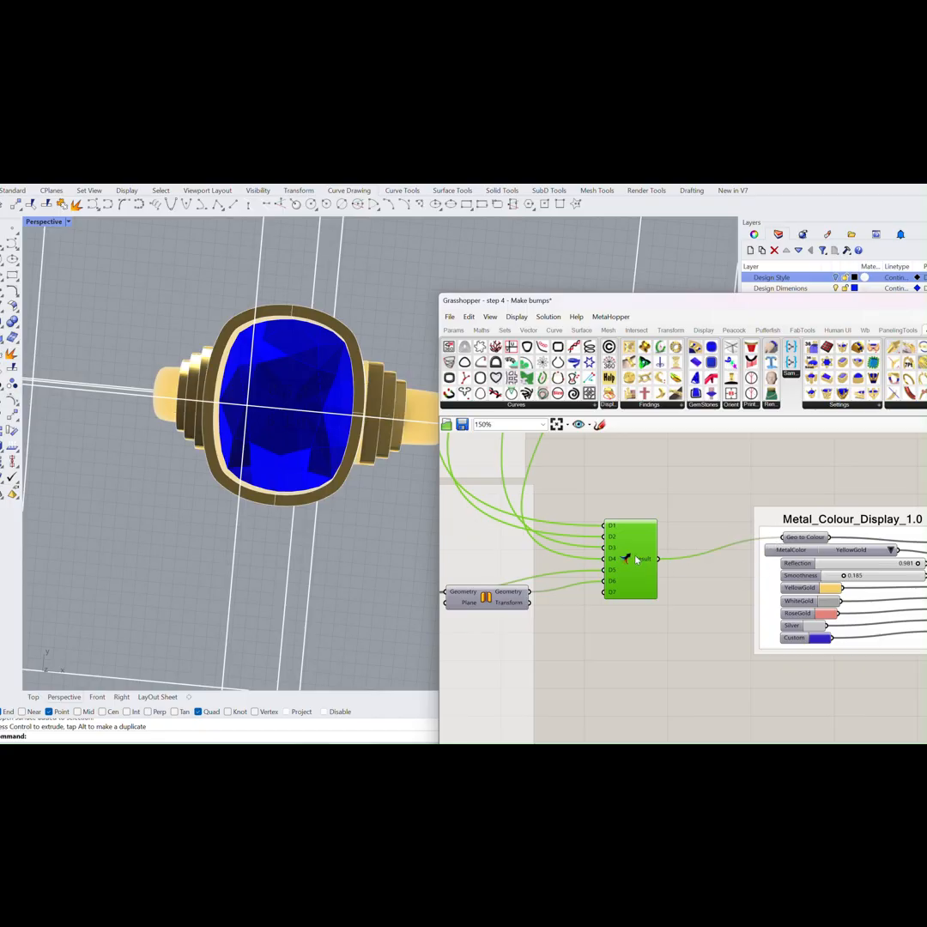
left_click_drag(637, 560, 674, 555)
right_click(771, 525)
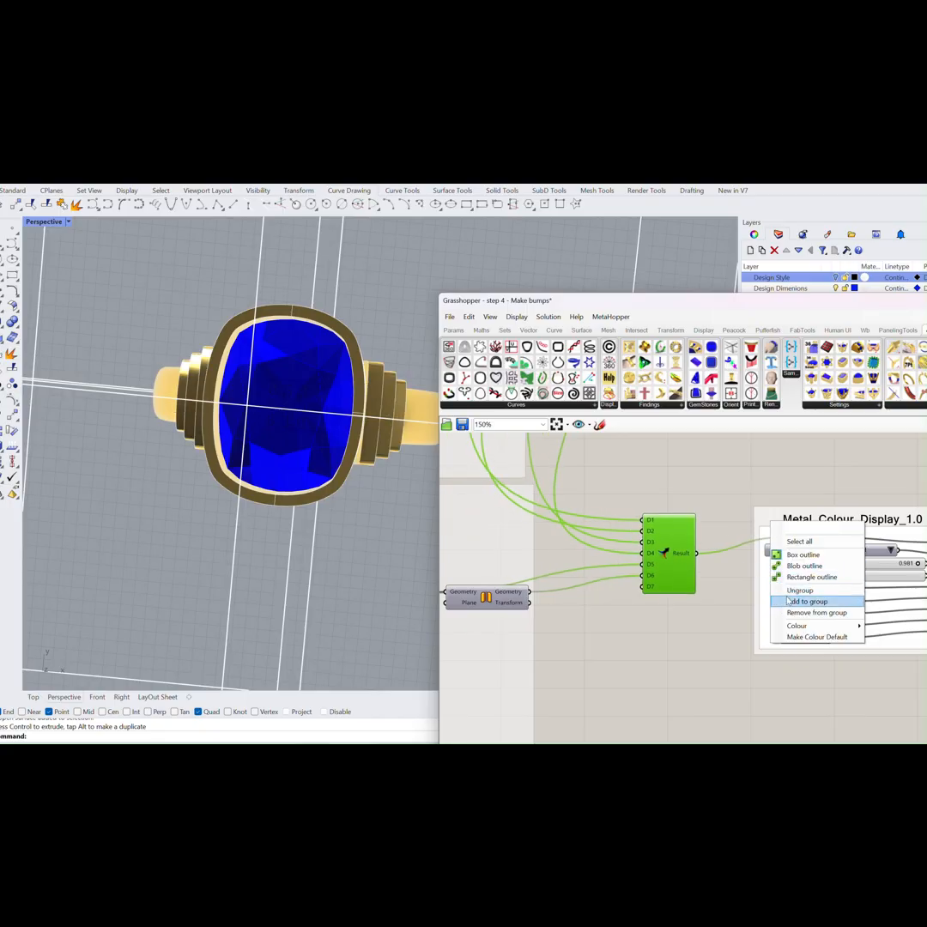
left_click(794, 605)
left_click_drag(716, 618, 651, 585)
Group the three bump definitions, their note and the metal display into one group, and save the Grasshopper file.
scroll(649, 592, "down", 1)
scroll(648, 595, "down", 10)
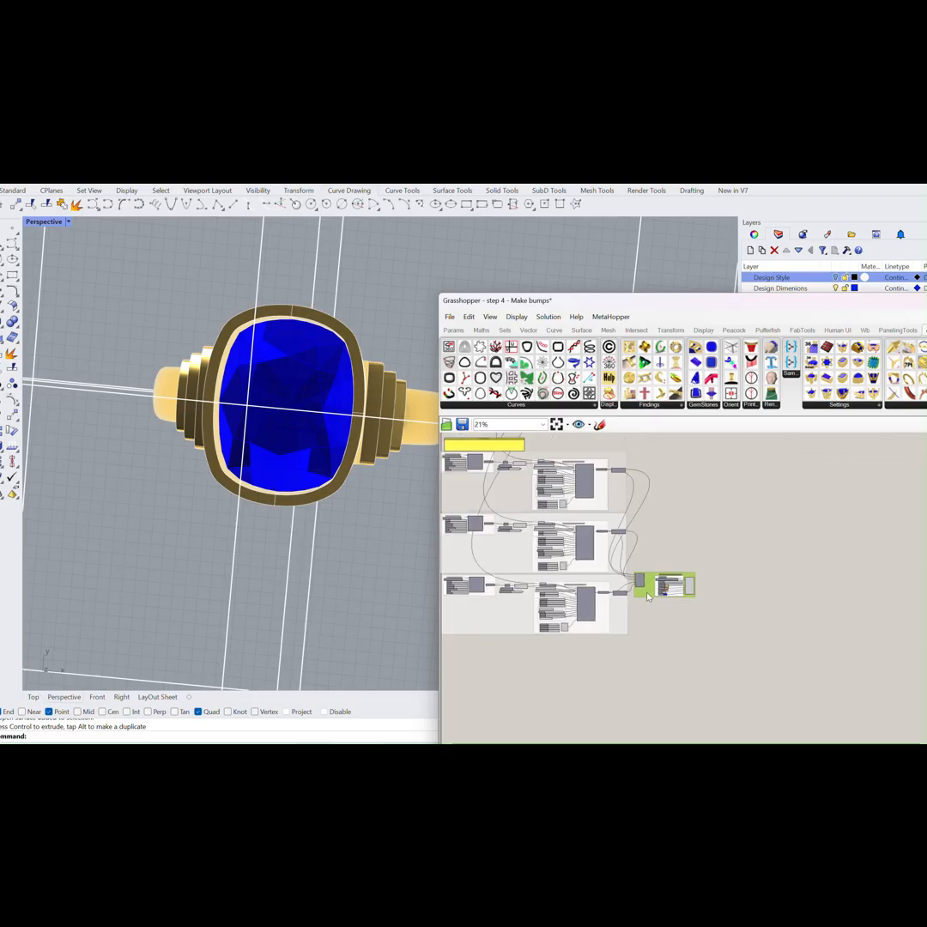
left_click_drag(512, 499, 691, 621)
middle_click(666, 554)
left_click(666, 529)
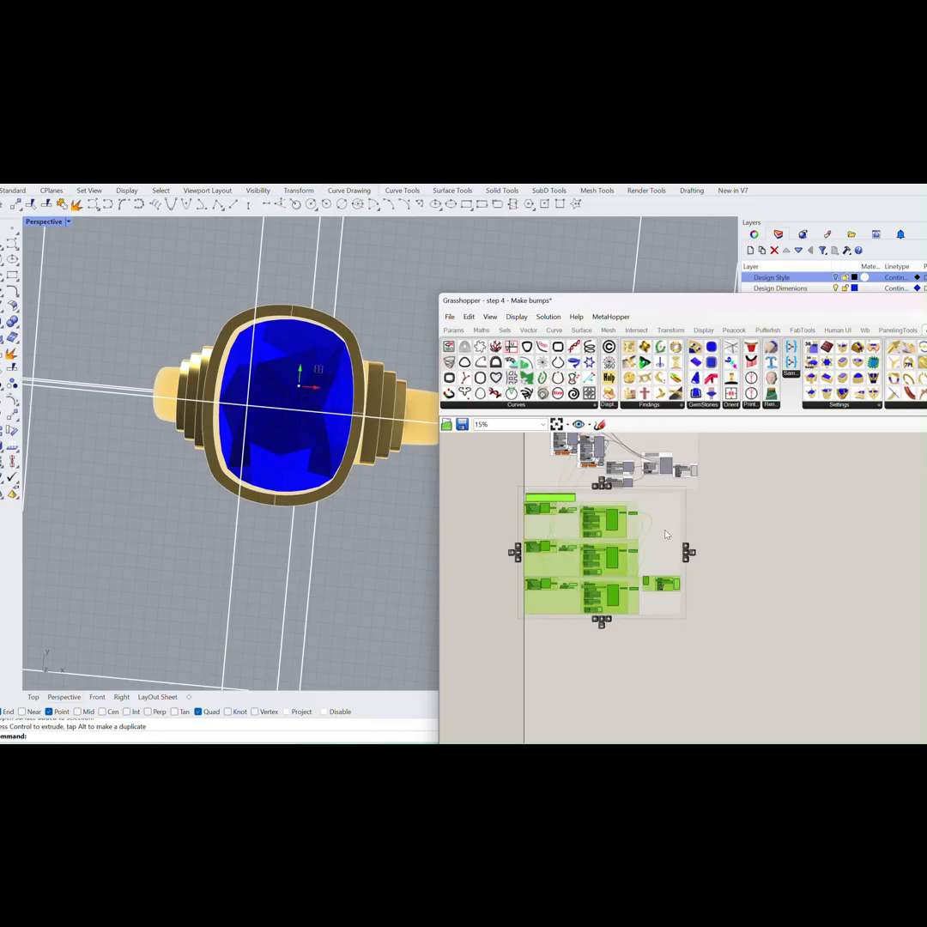
left_click_drag(667, 537, 672, 536)
right_click_drag(384, 505, 407, 416)
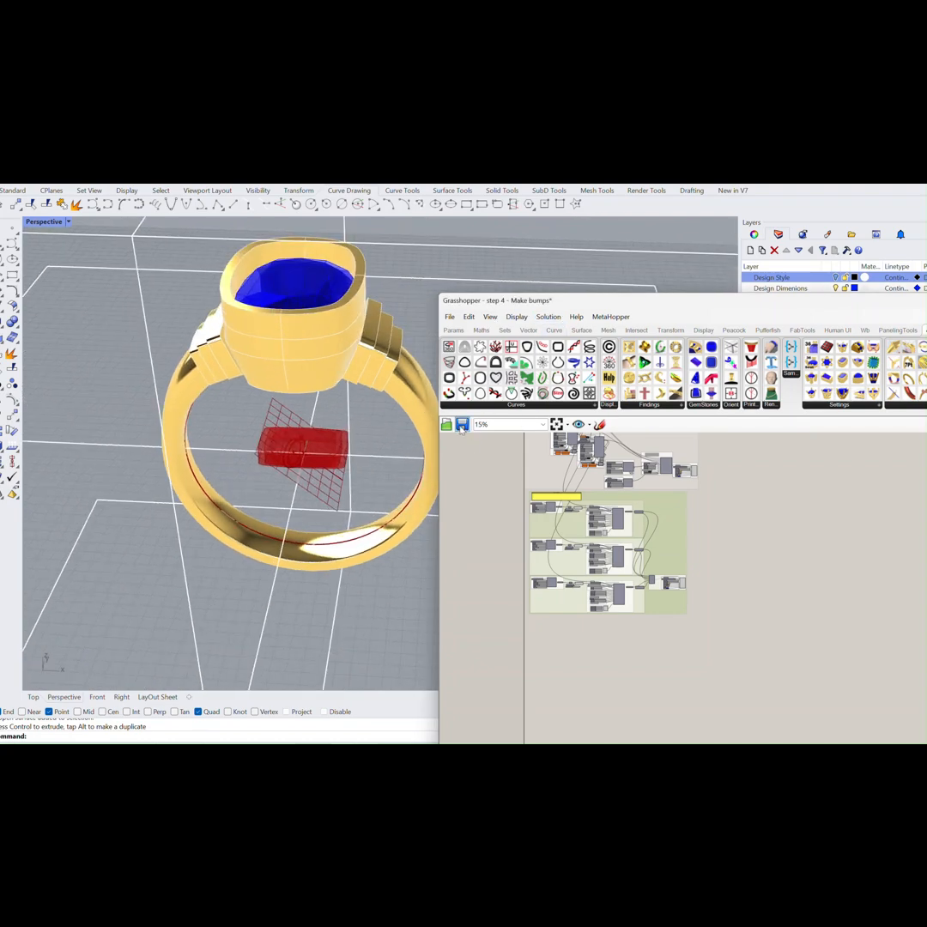
Move the Grasshopper window aside, show the Design Style layer, and shift the reference photo along X clear of the ring.
left_click_drag(576, 300, 714, 358)
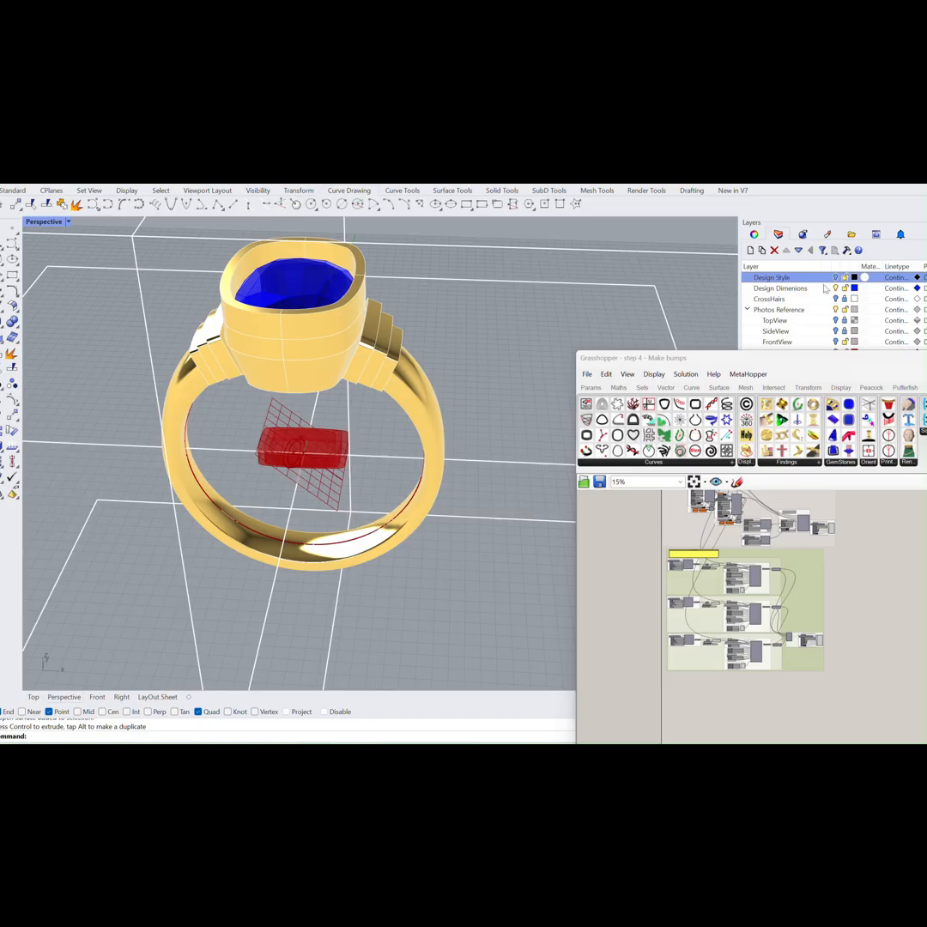
left_click(836, 278)
right_click_drag(591, 321, 563, 383)
scroll(455, 411, "down", 4)
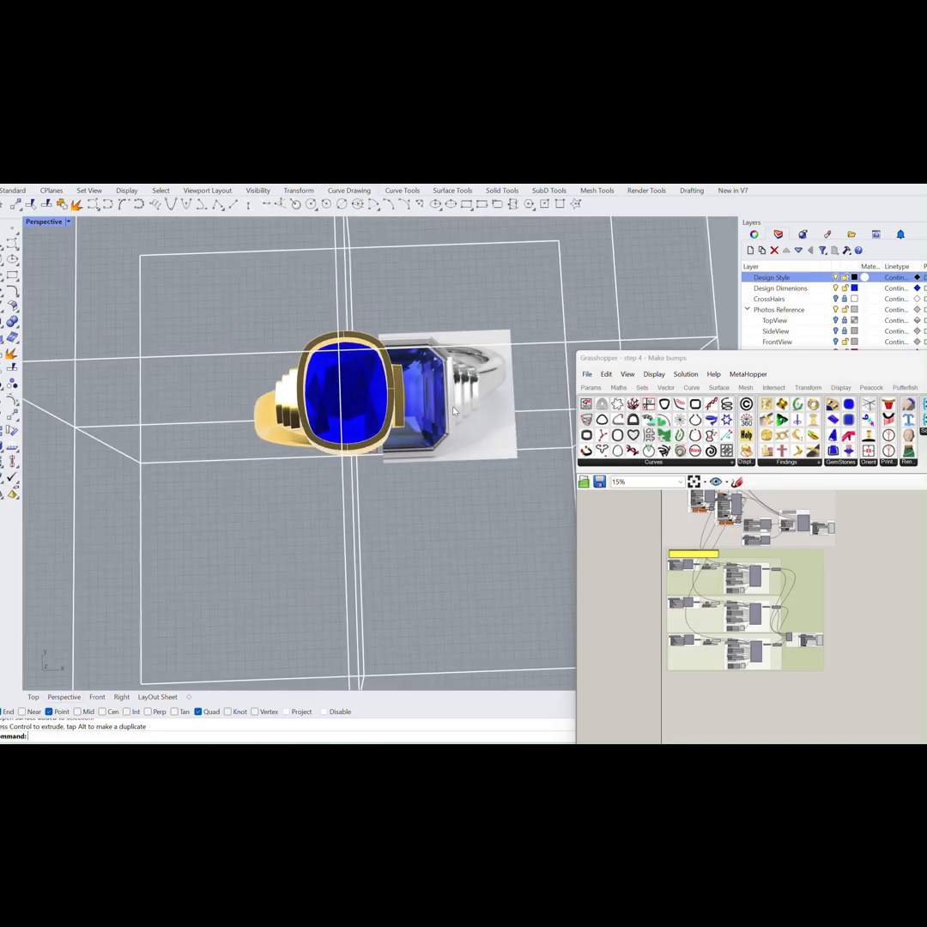
double_click(45, 222)
left_click(278, 374)
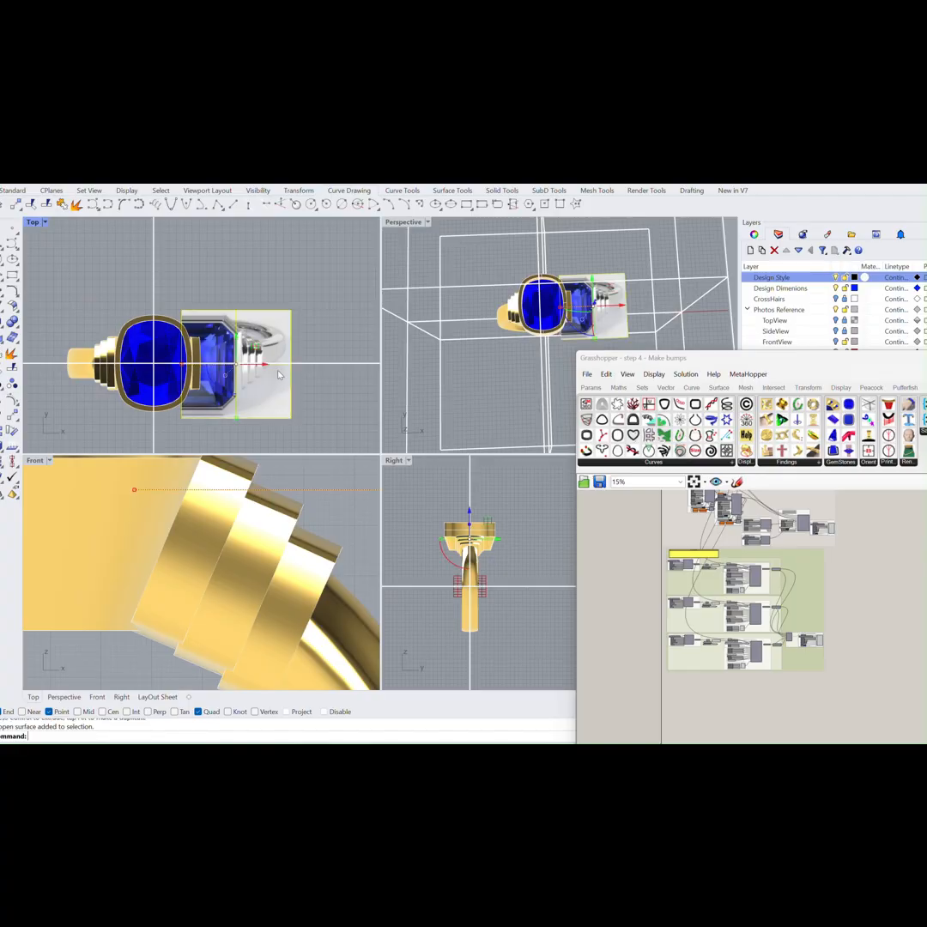
left_click_drag(265, 368, 335, 385)
right_click_drag(471, 432, 515, 336)
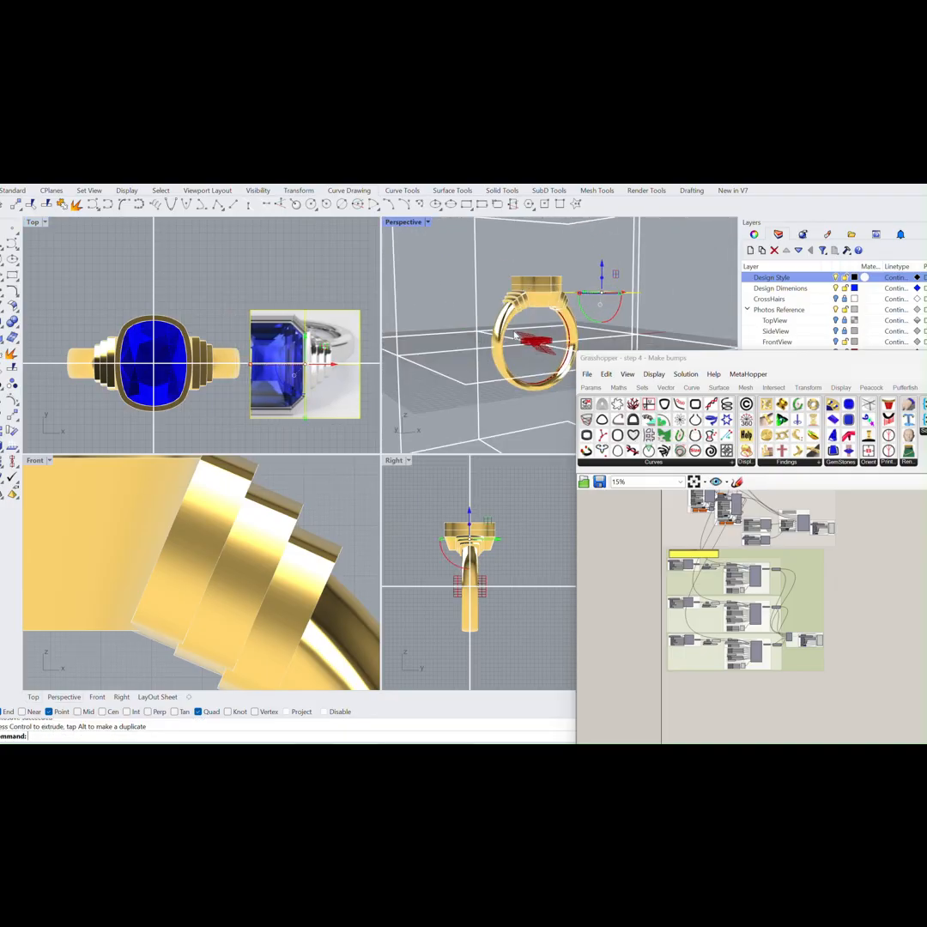
Maximize the Perspective viewport and examine how the stepped bumps meet the bezel and the shank from several angles.
double_click(404, 221)
right_click_drag(330, 320, 363, 435)
scroll(385, 410, "up", 4)
scroll(378, 432, "up", 5)
scroll(377, 432, "down", 5)
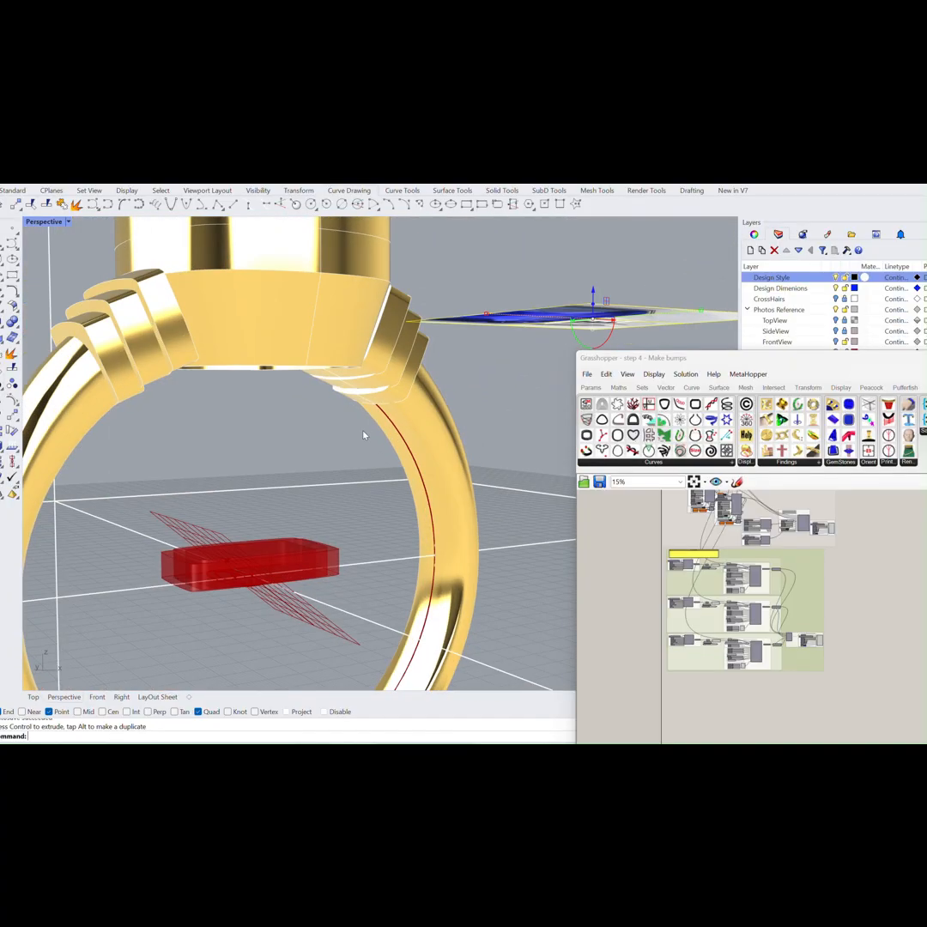
right_click_drag(251, 405, 297, 396)
scroll(146, 458, "down", 5)
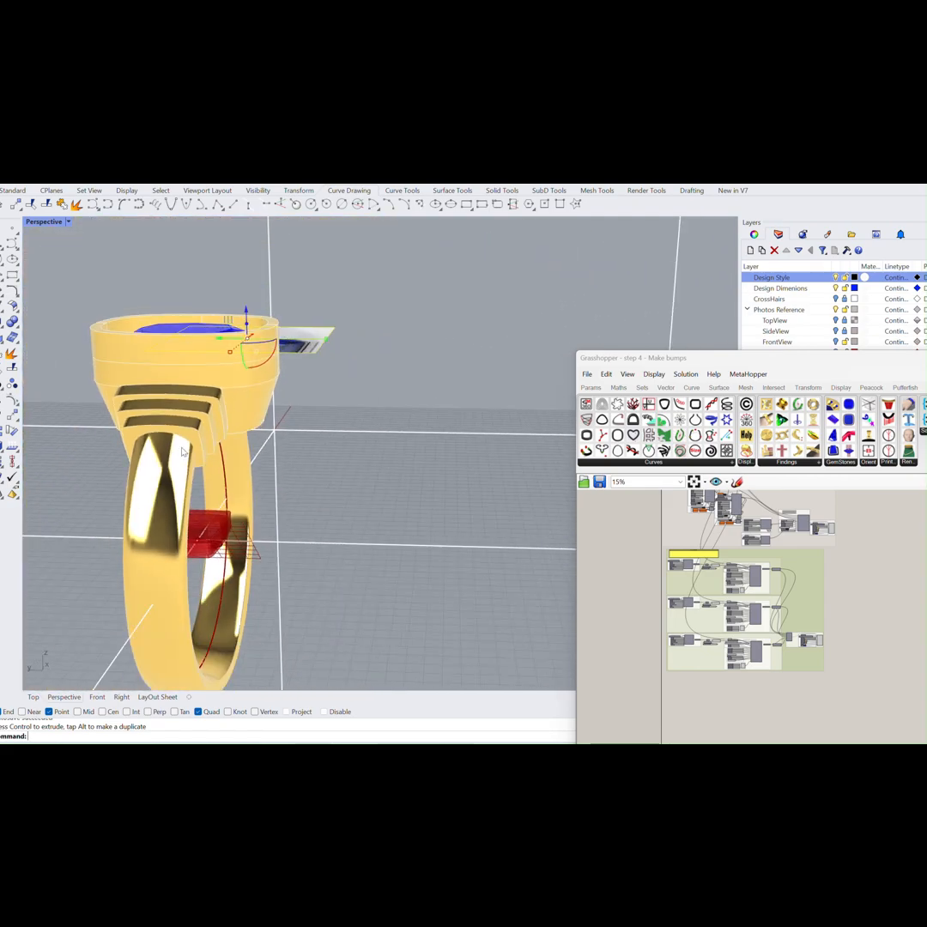
right_click_drag(205, 456, 277, 457)
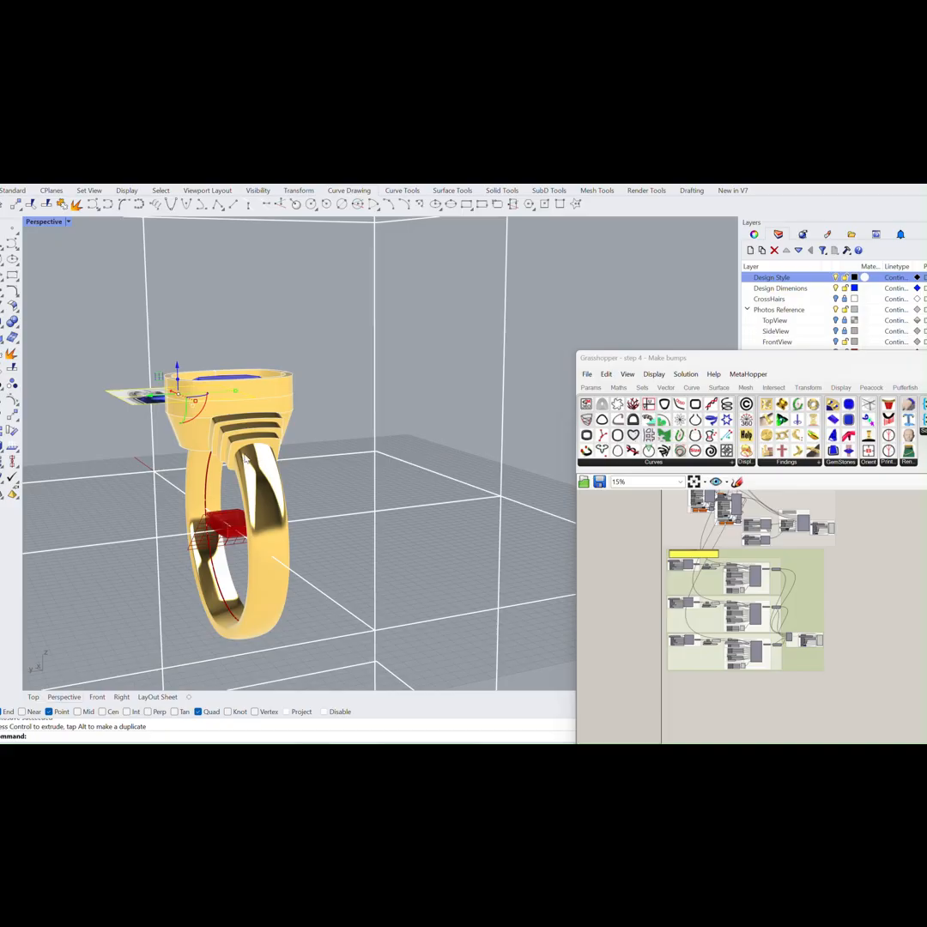
right_click_drag(232, 452, 180, 424)
scroll(260, 431, "up", 4)
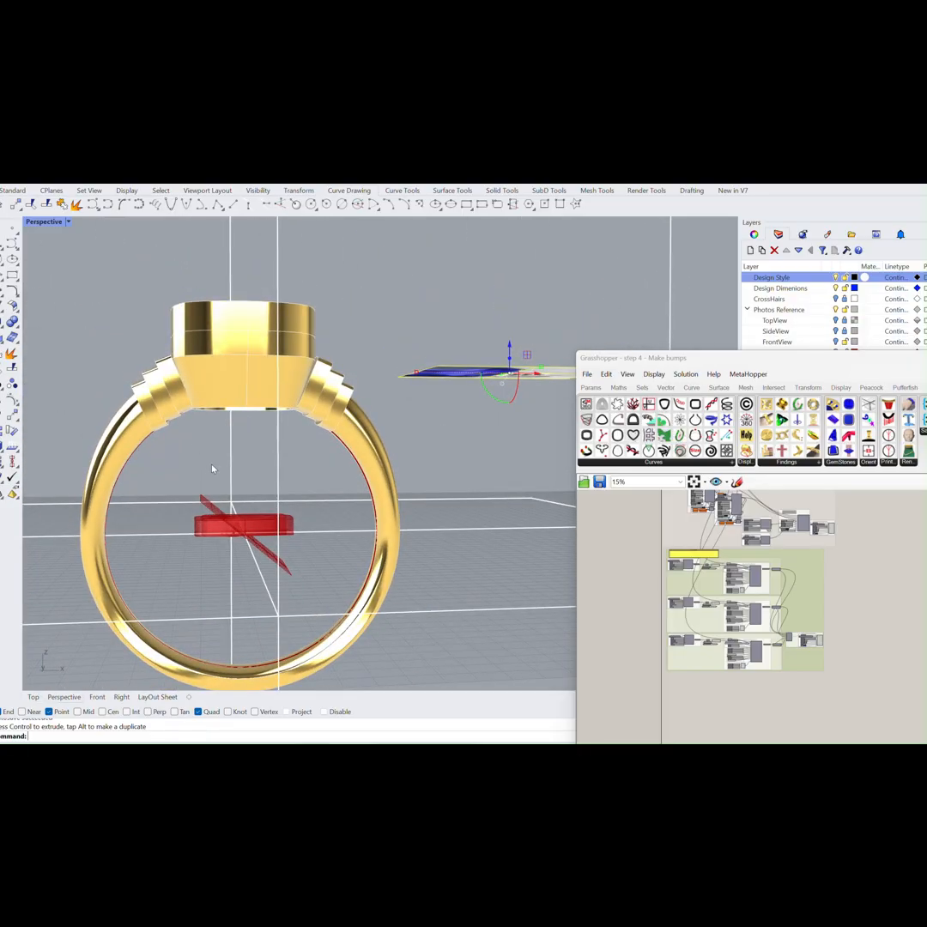
right_click_drag(213, 469, 475, 318)
scroll(331, 466, "up", 4)
left_click(375, 345)
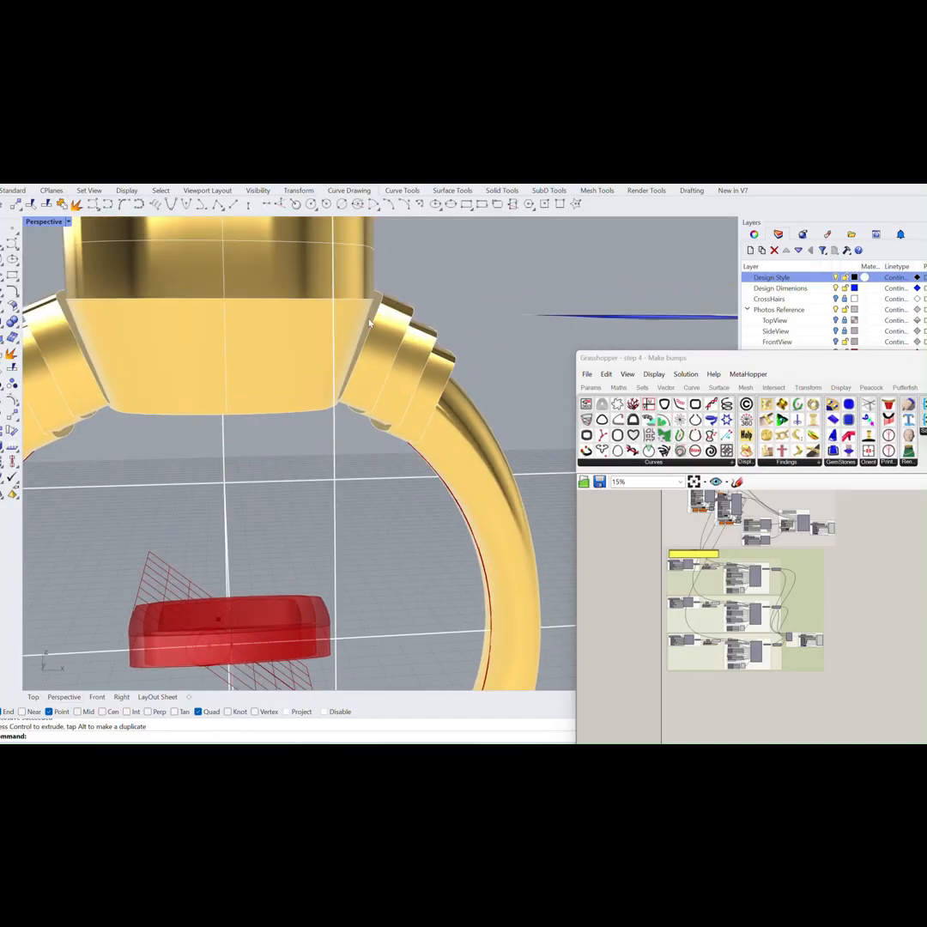
right_click_drag(330, 347, 259, 350)
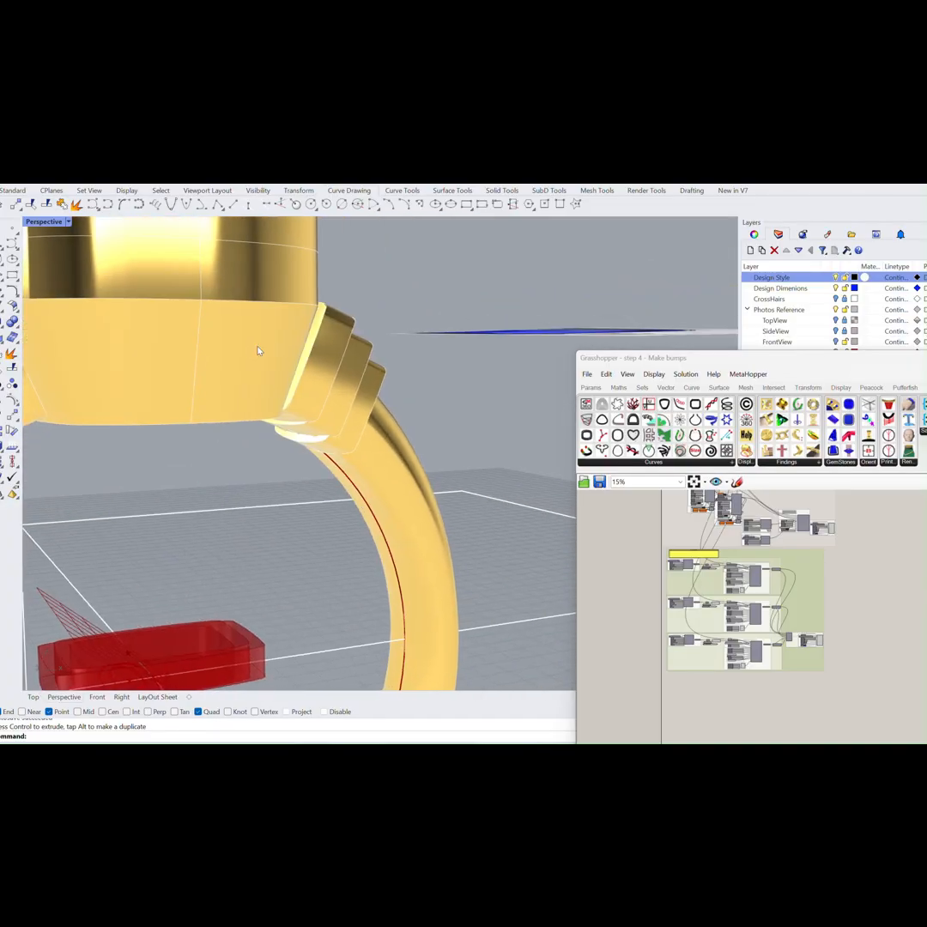
Set the bump thickness to 1.5 mm in the first bump definition, the one for the bump nearest the bezel.
scroll(736, 605, "up", 6)
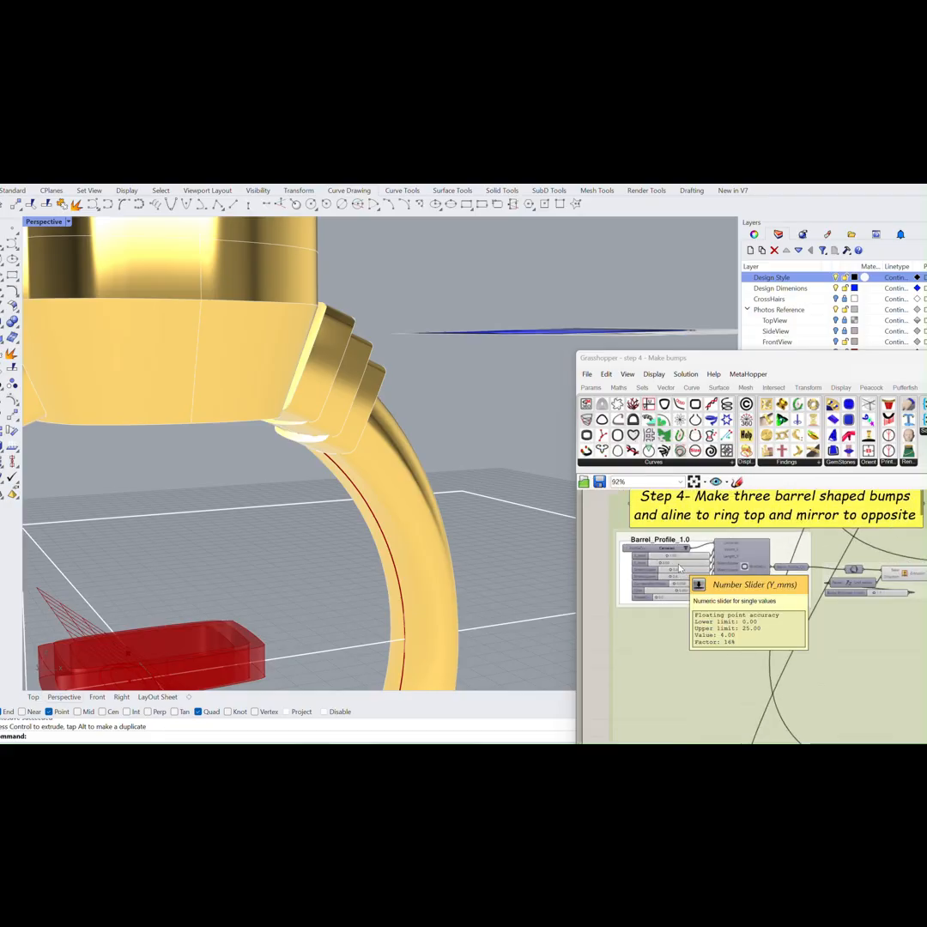
scroll(679, 568, "up", 1)
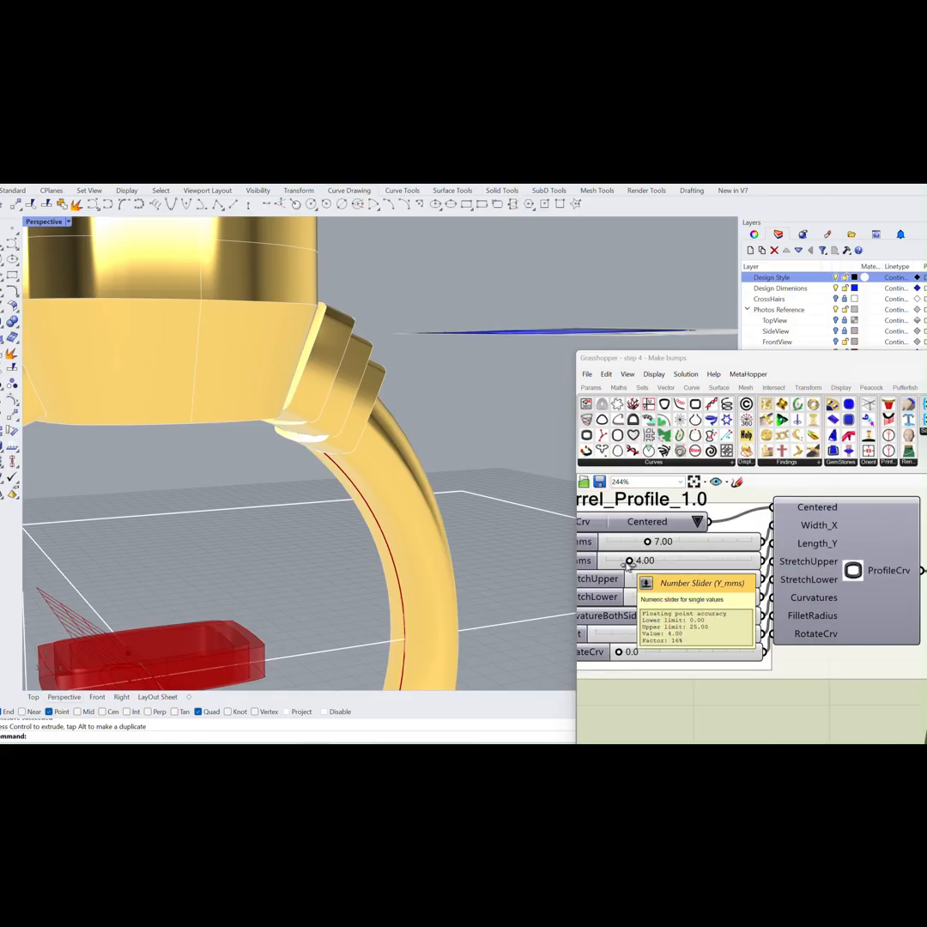
scroll(653, 579, "down", 4)
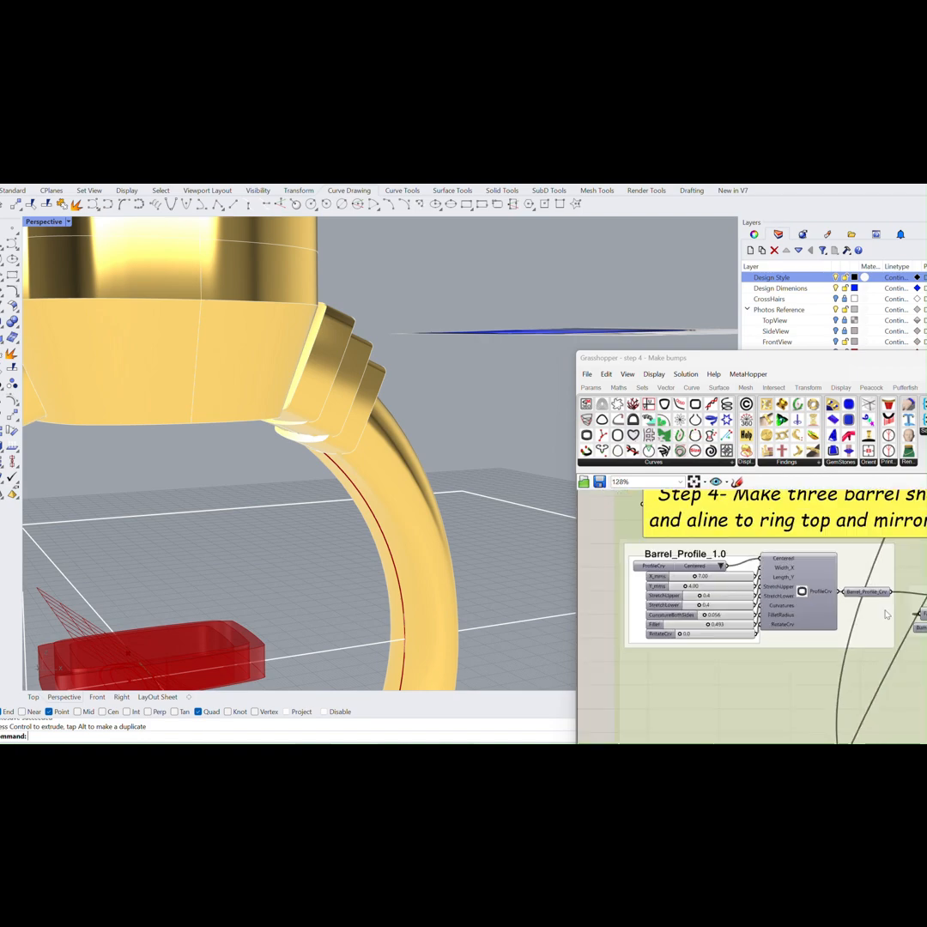
left_click_drag(856, 618, 858, 619)
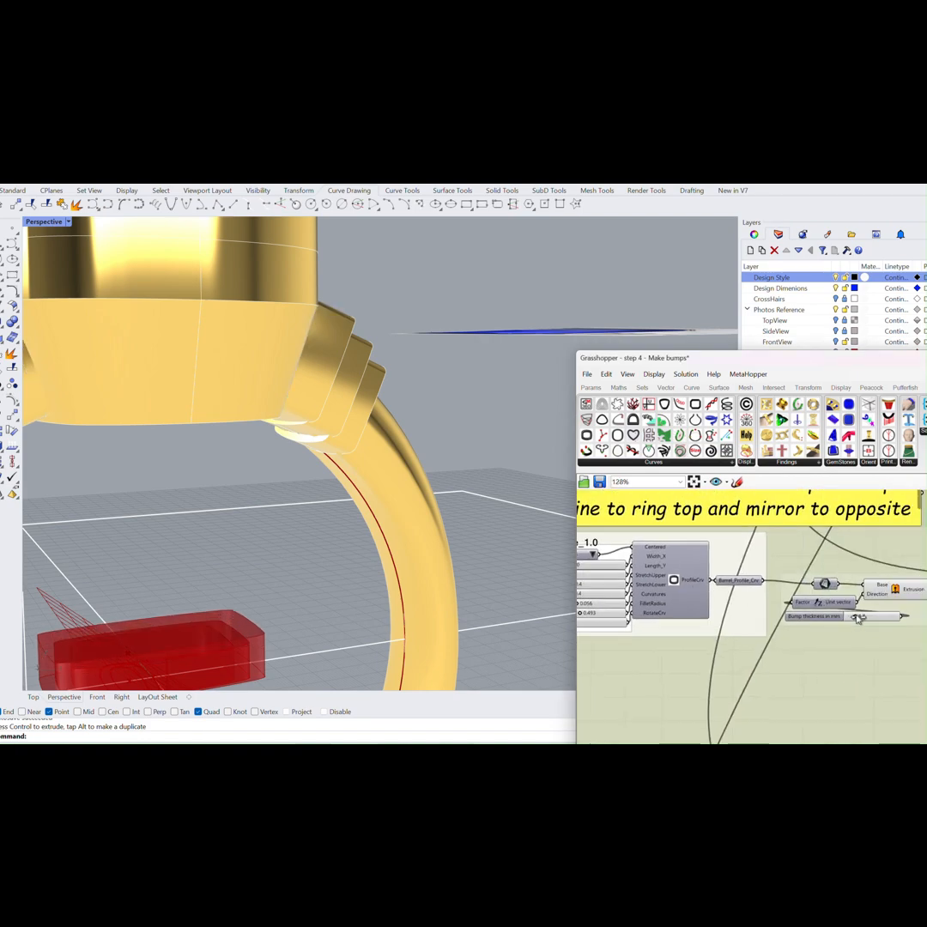
Examine from the side, above and below how the thickened inner bumps meet the bezel and whether they break into its inside.
right_click_drag(479, 467, 421, 469)
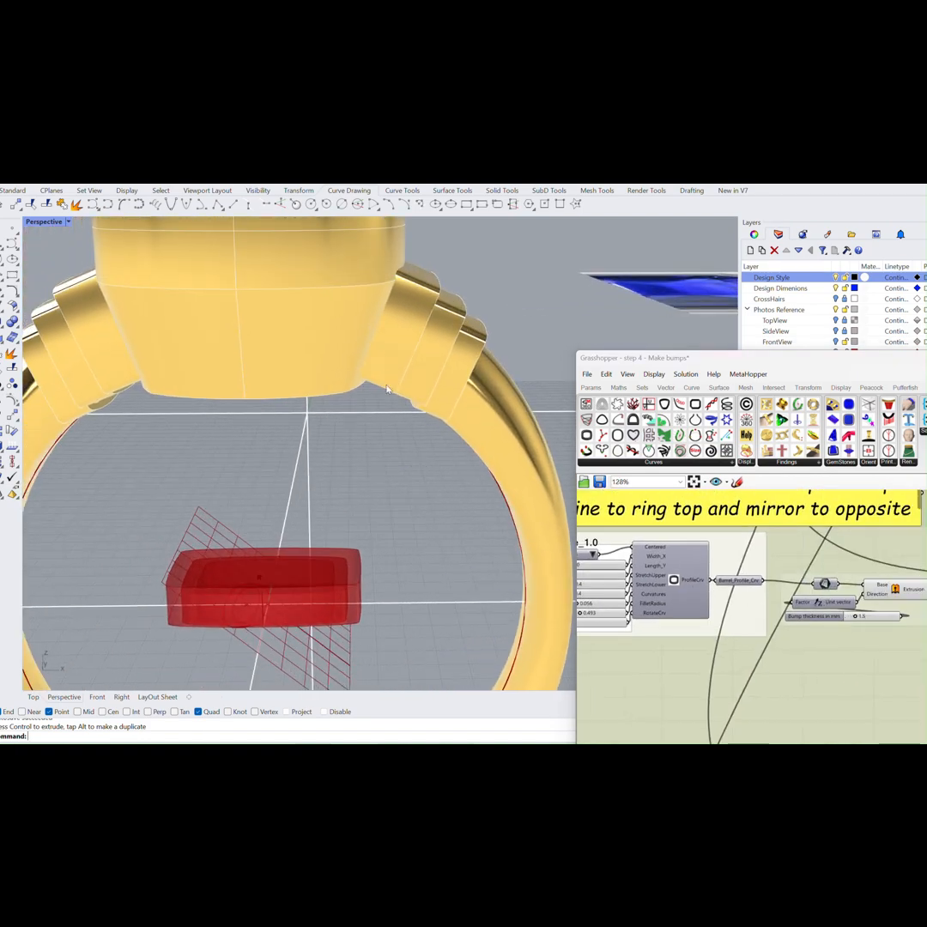
scroll(382, 304, "up", 3)
scroll(382, 303, "down", 5)
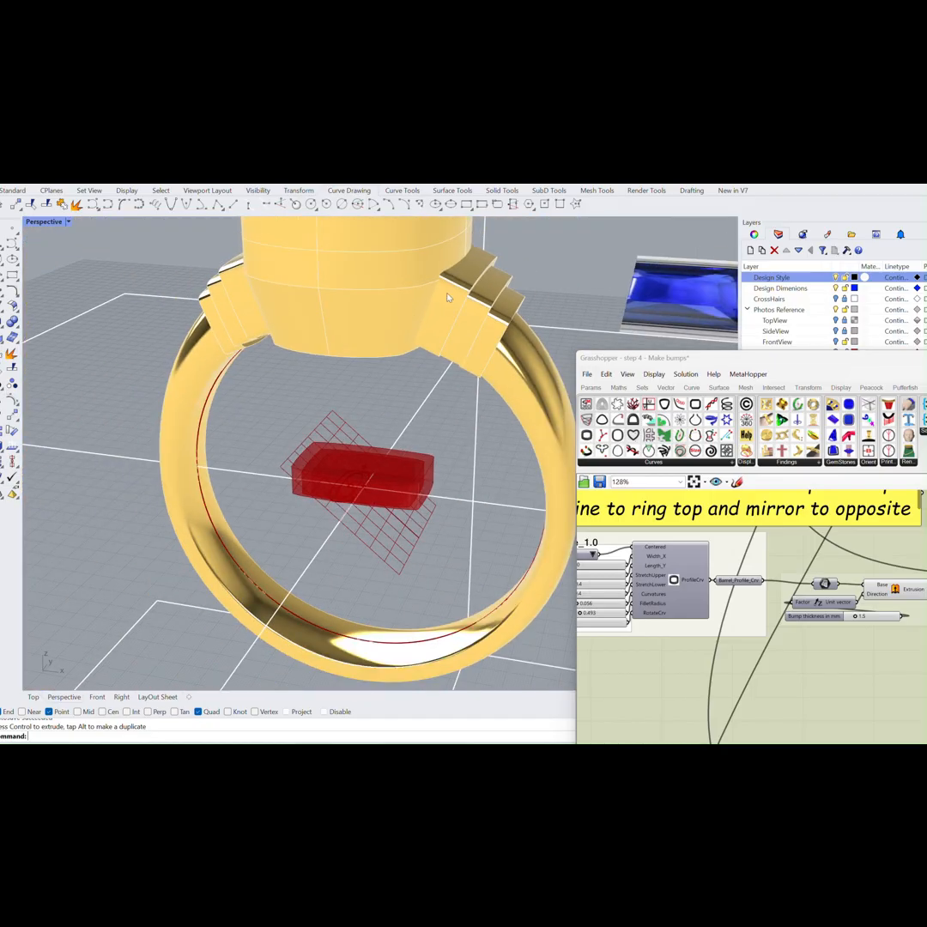
right_click_drag(446, 297, 404, 342)
scroll(378, 352, "up", 6)
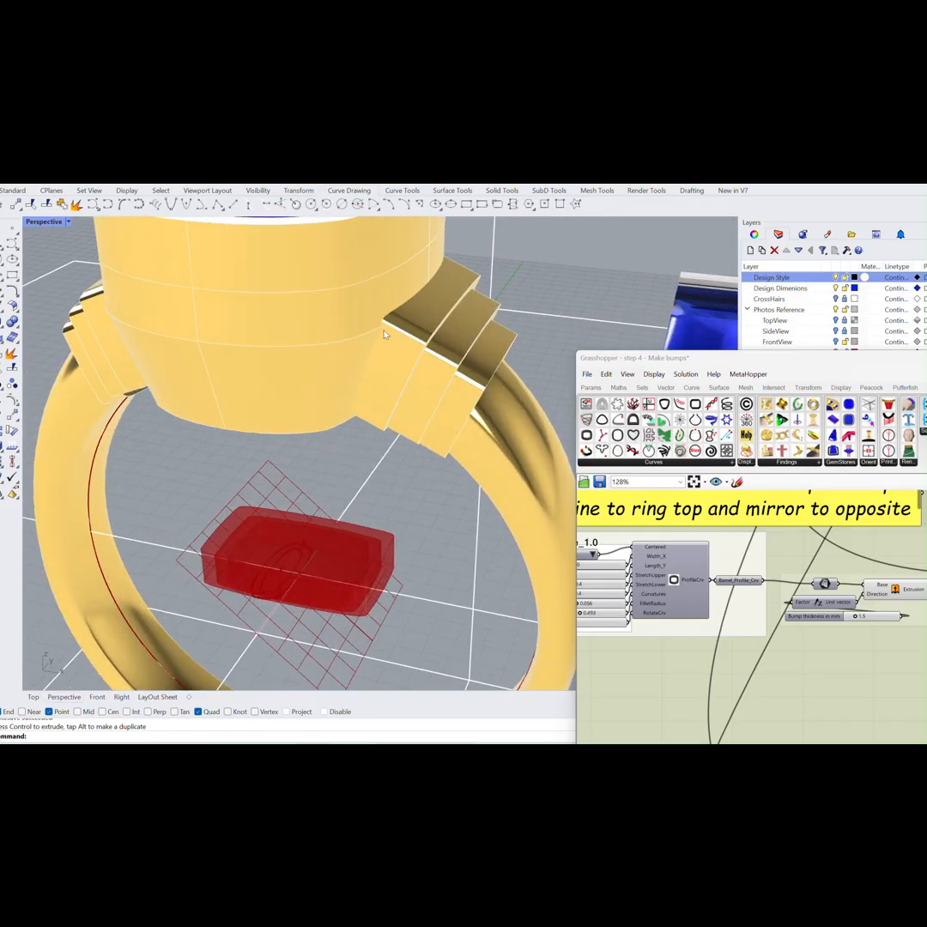
scroll(343, 402, "down", 5)
mouse_move(343, 403)
right_mouse_down()
mouse_move(362, 377)
mouse_move(379, 387)
mouse_move(351, 427)
right_mouse_up()
scroll(358, 395, "down", 5)
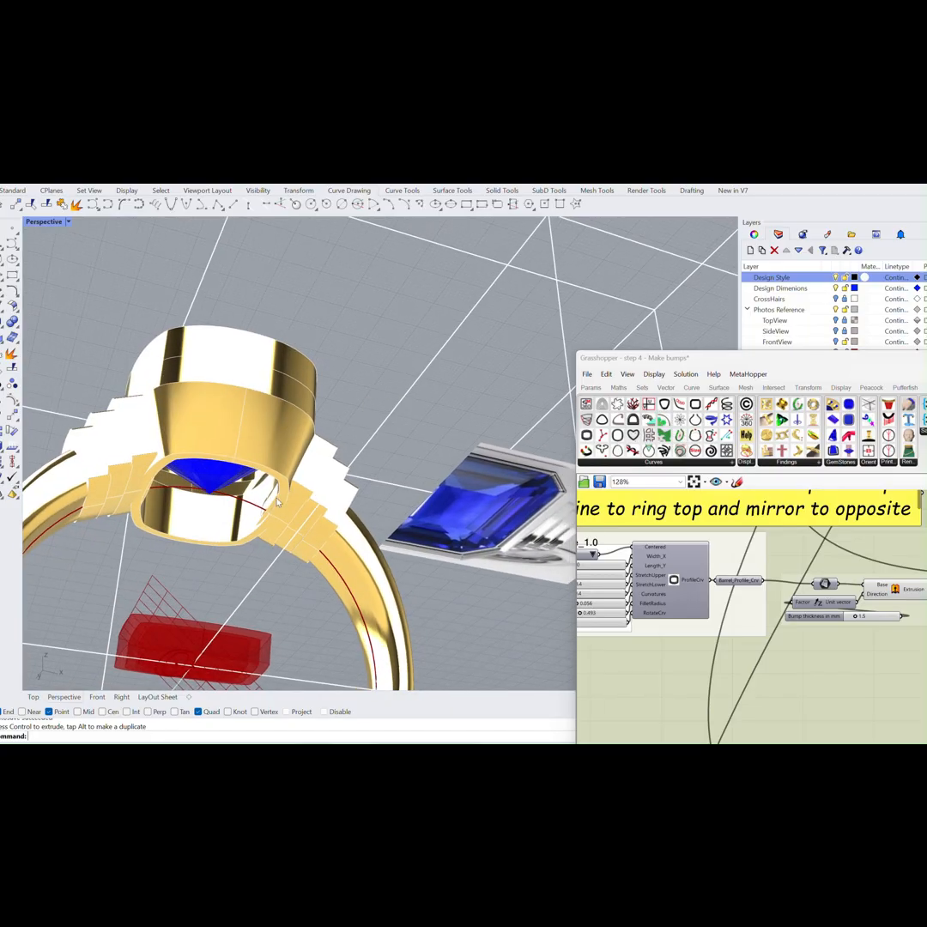
scroll(277, 502, "up", 5)
right_click_drag(289, 488, 219, 467)
scroll(773, 601, "up", 4)
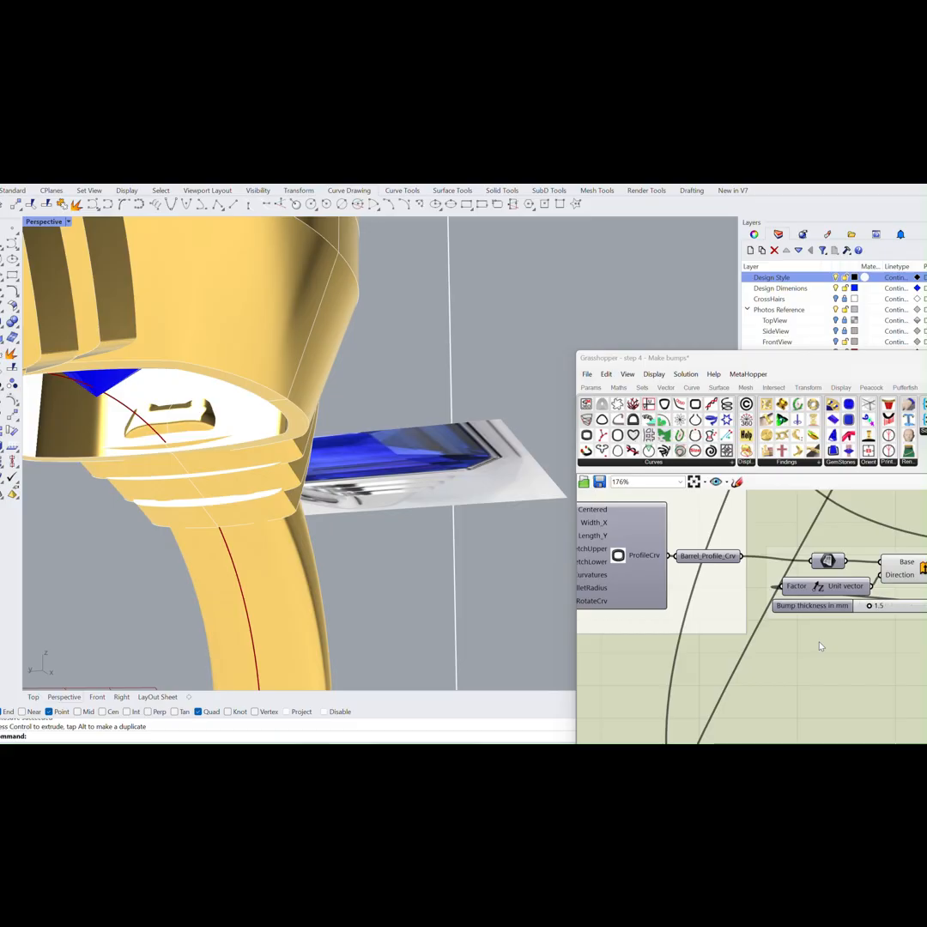
Give the first bump's thickness slider two-digit accuracy and reduce the thickness to 1.20 mm.
right_click(747, 618)
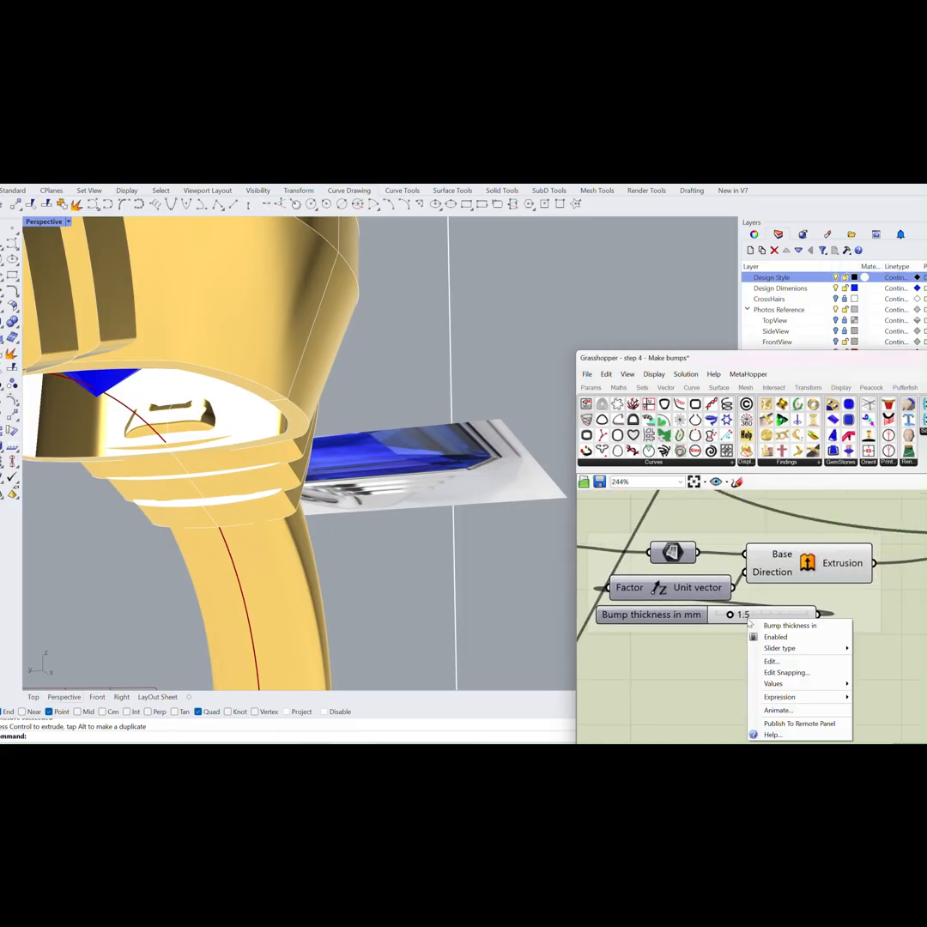
left_click(772, 661)
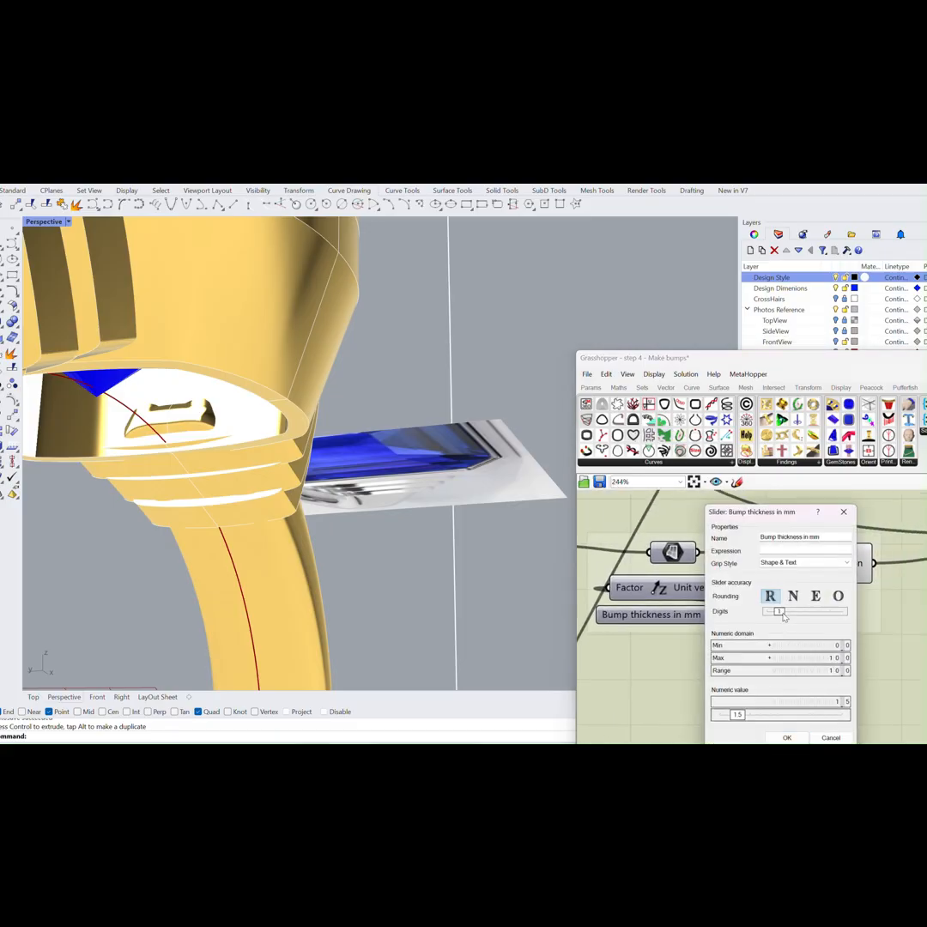
left_click_drag(788, 616, 801, 615)
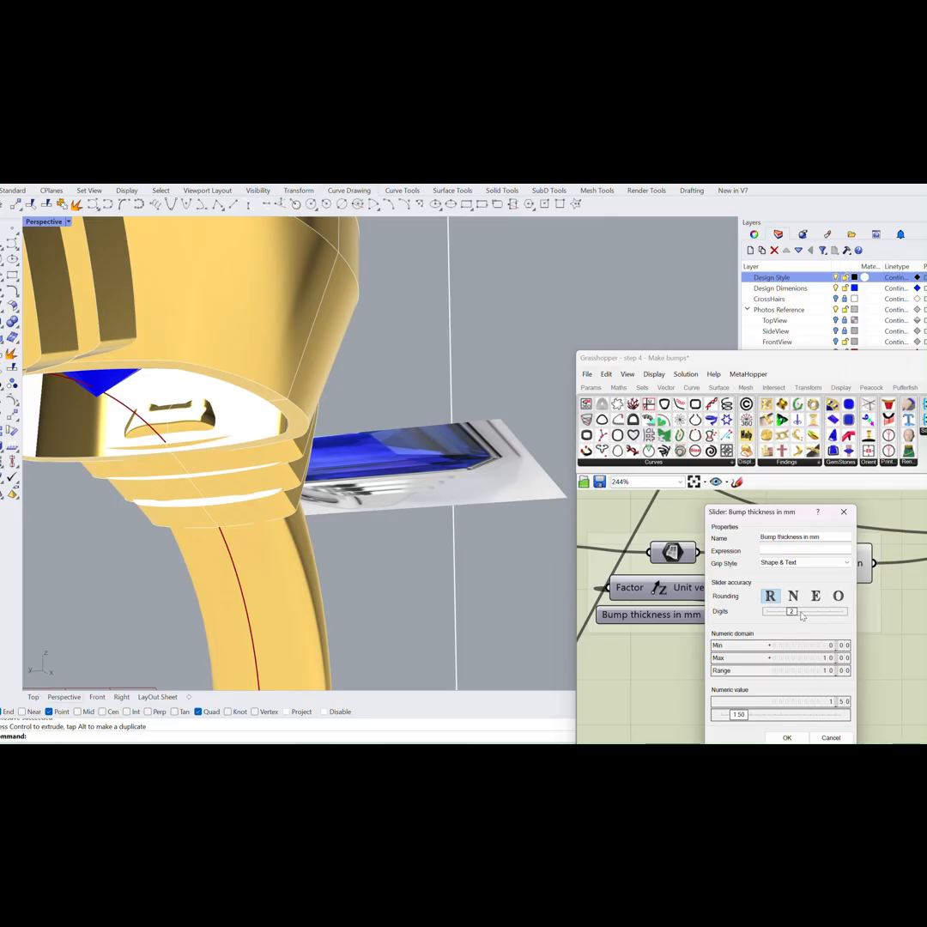
left_click(787, 737)
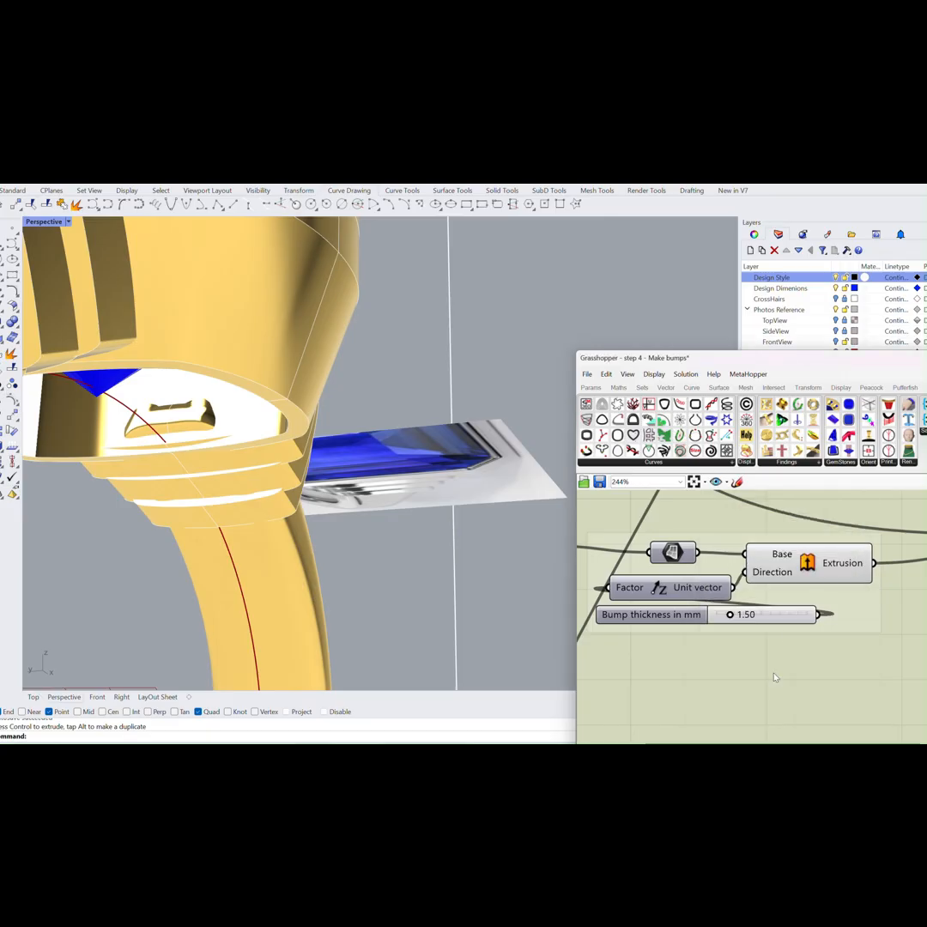
scroll(746, 621, "up", 2)
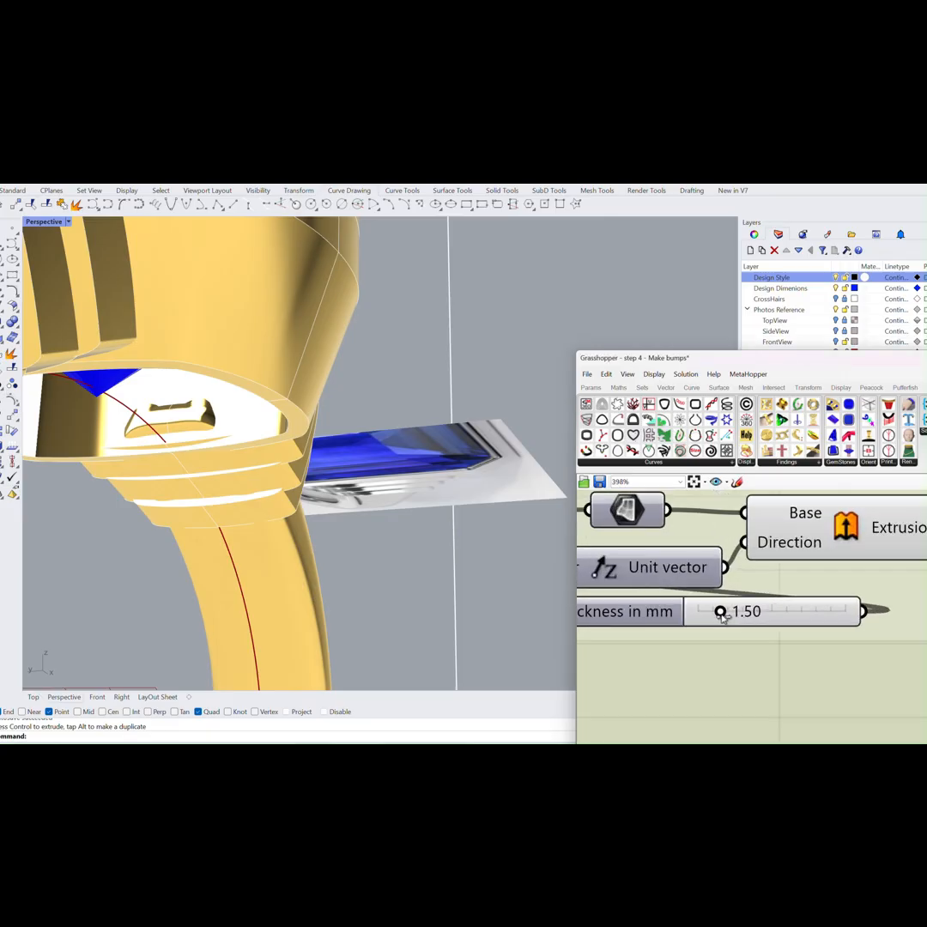
left_click_drag(722, 614, 724, 617)
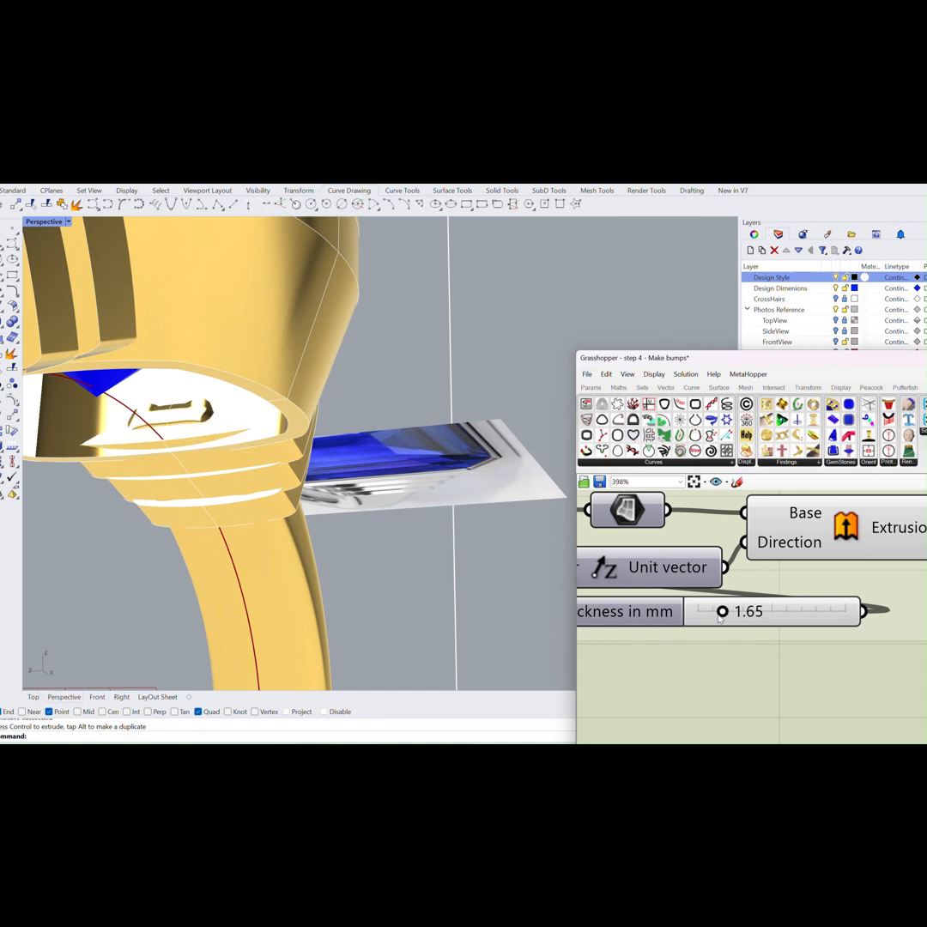
left_click_drag(723, 615, 714, 615)
right_click_drag(361, 463, 375, 369)
right_click_drag(433, 421, 441, 407)
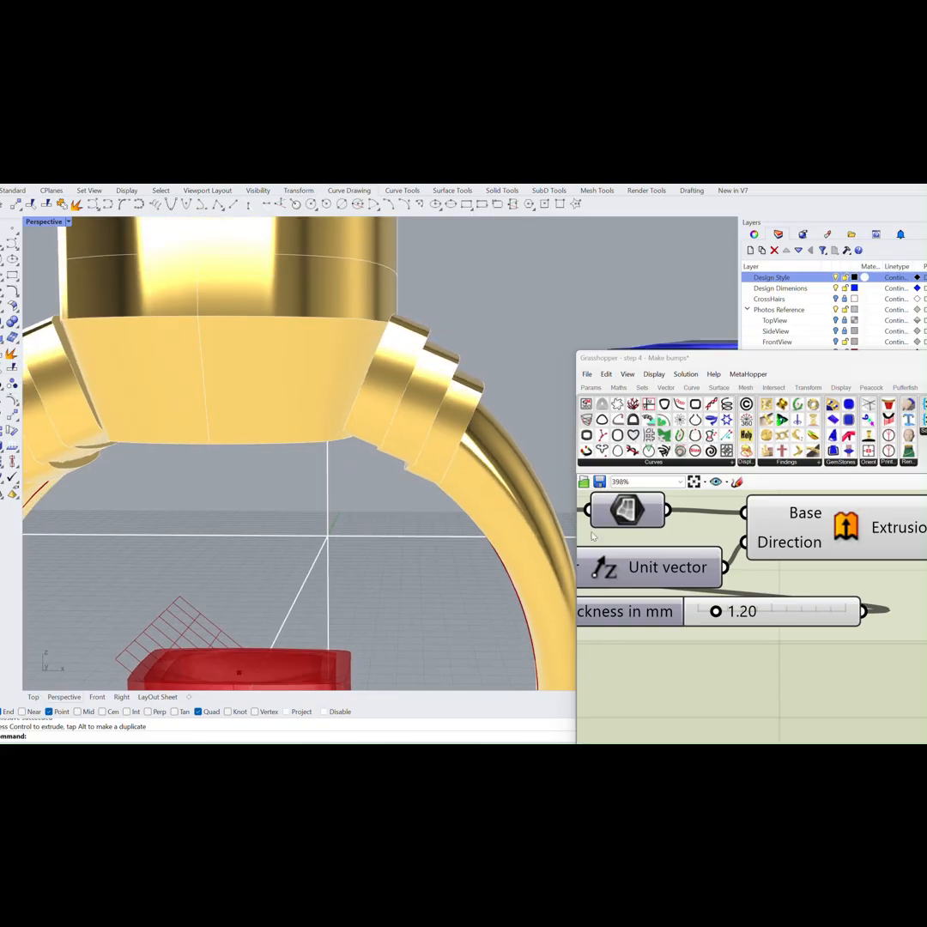
Set Move XDir to 5.24 in the first bump's orientation settings to shift it towards the bezel.
scroll(745, 631, "down", 5)
scroll(747, 601, "up", 3)
right_click_drag(746, 601, 755, 586)
scroll(758, 601, "up", 2)
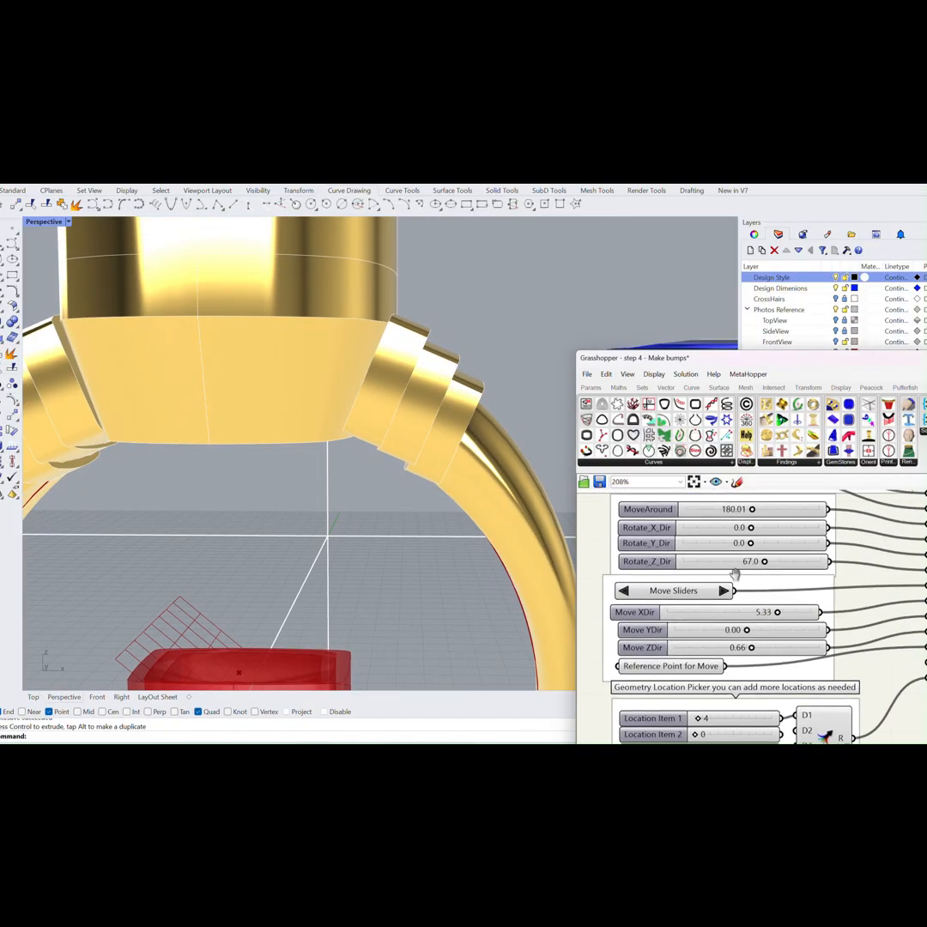
scroll(757, 634, "up", 2)
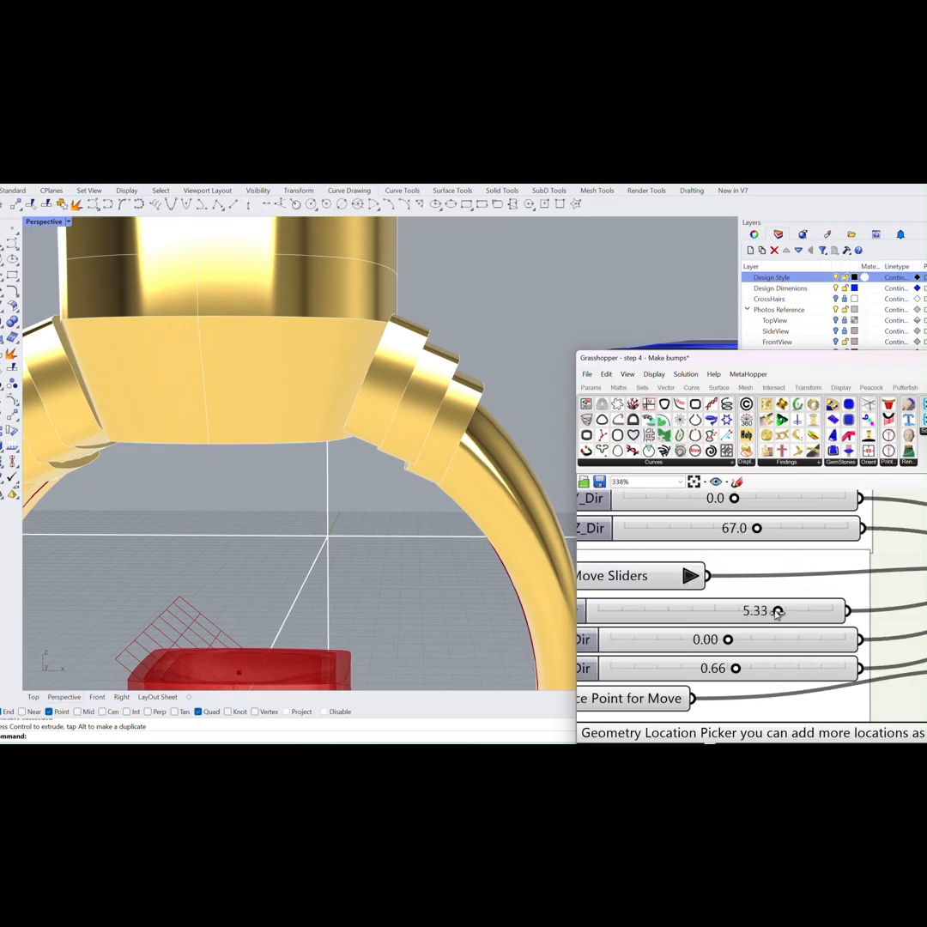
left_click_drag(778, 611, 776, 612)
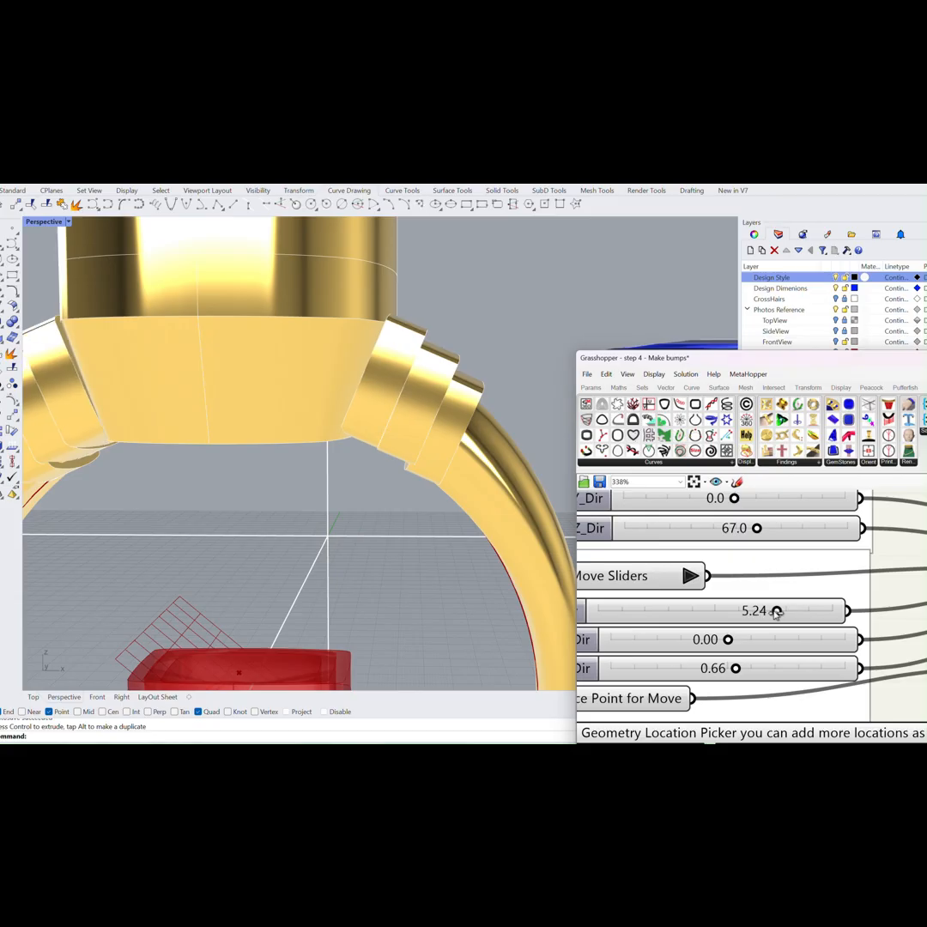
Set the first bump's thickness to 1.28 mm and check its fit against the bezel.
right_click_drag(478, 495, 460, 509)
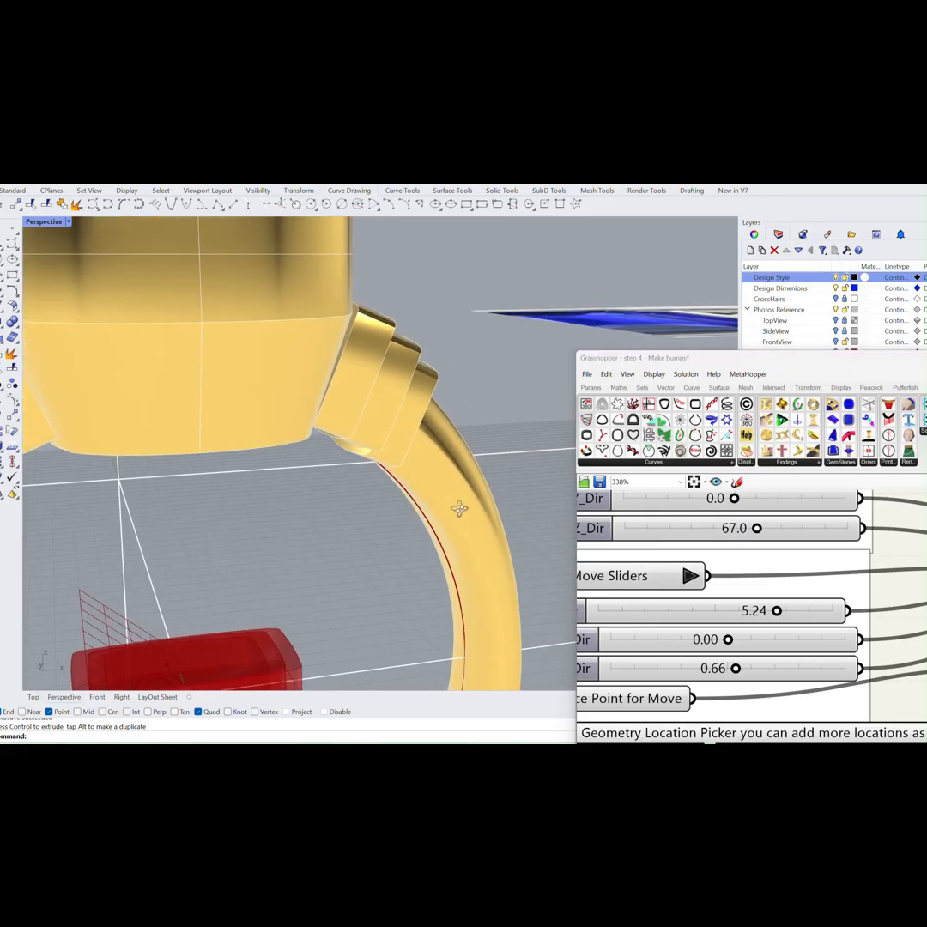
scroll(659, 572, "down", 2)
right_click_drag(593, 558, 697, 616)
right_click_drag(370, 494, 293, 444)
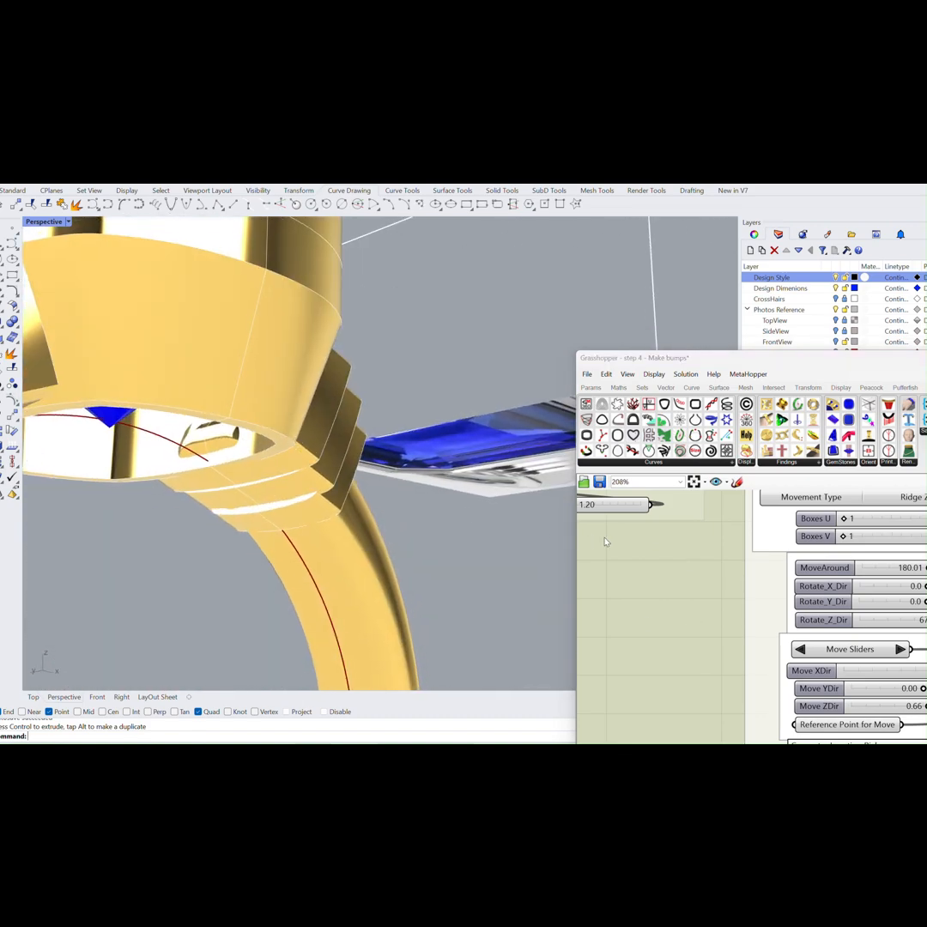
scroll(605, 542, "down", 3)
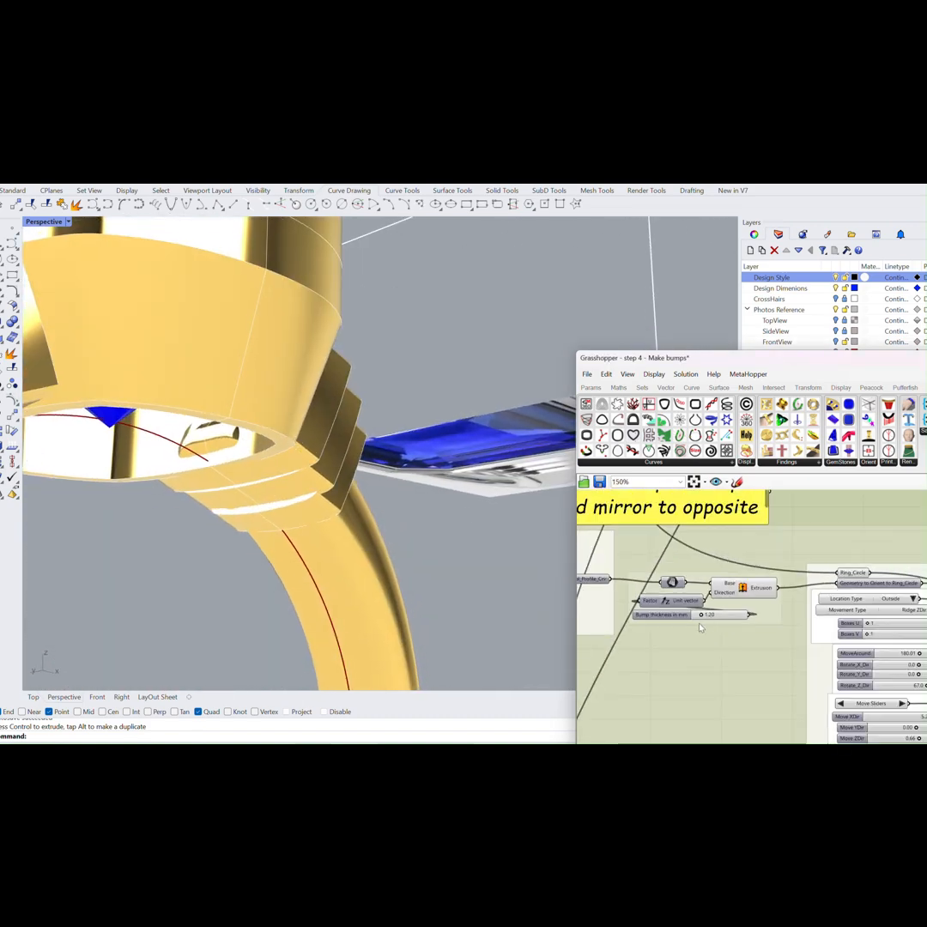
scroll(699, 628, "up", 3)
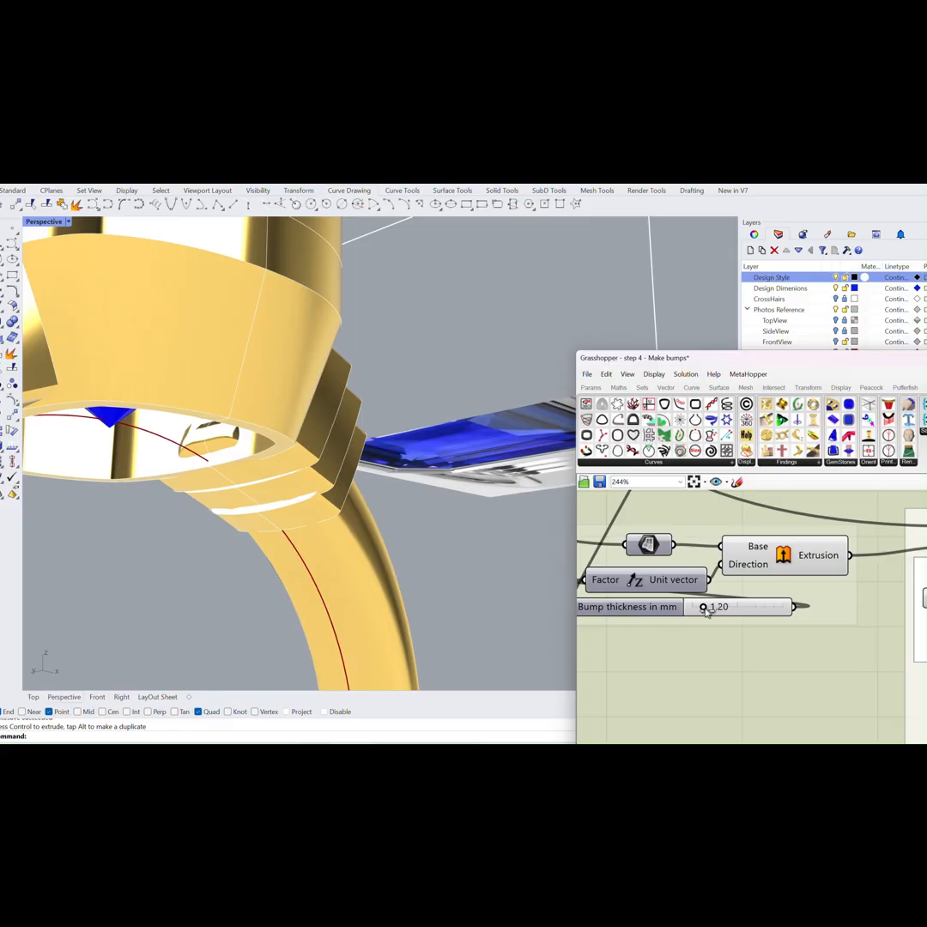
left_click_drag(706, 609, 707, 609)
right_click_drag(553, 583, 452, 578)
scroll(452, 578, "down", 2)
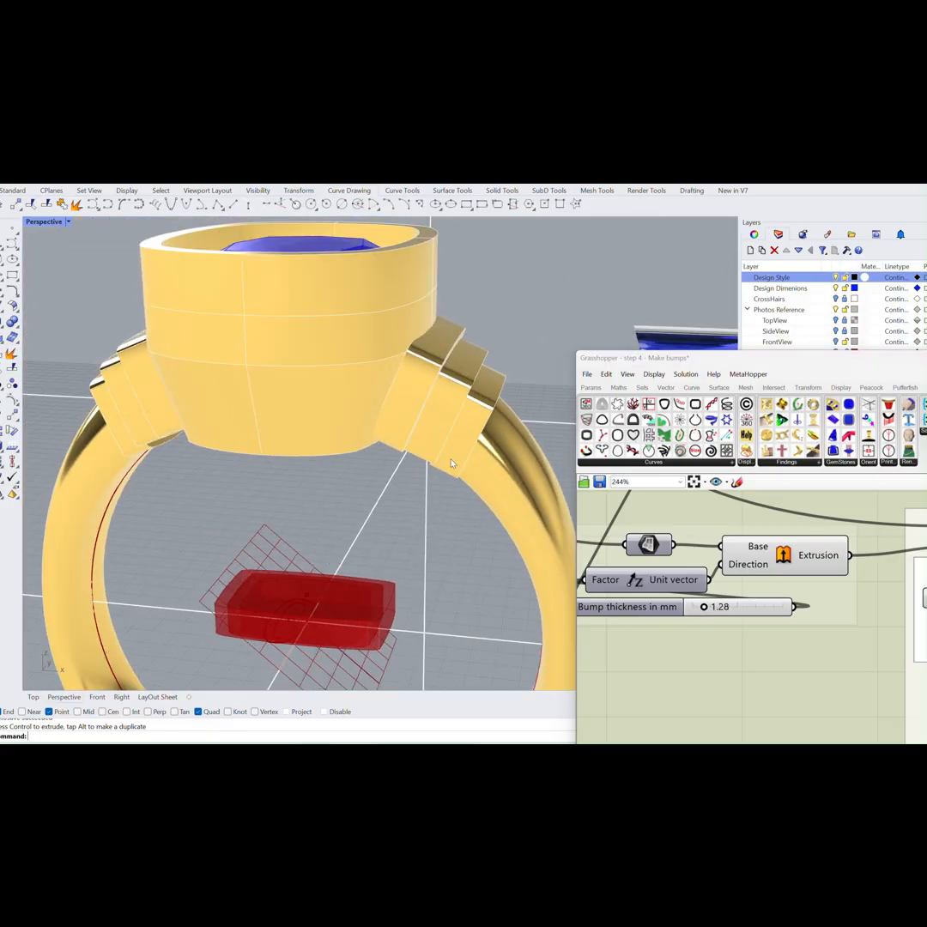
Set the bump thickness to 1.4 mm in the second definition to close the gap between the middle and inner bumps.
scroll(426, 375, "up", 5)
right_click_drag(425, 374, 236, 343)
mouse_move(456, 452)
right_mouse_down()
mouse_move(443, 472)
mouse_move(453, 474)
right_mouse_up()
scroll(756, 644, "down", 2)
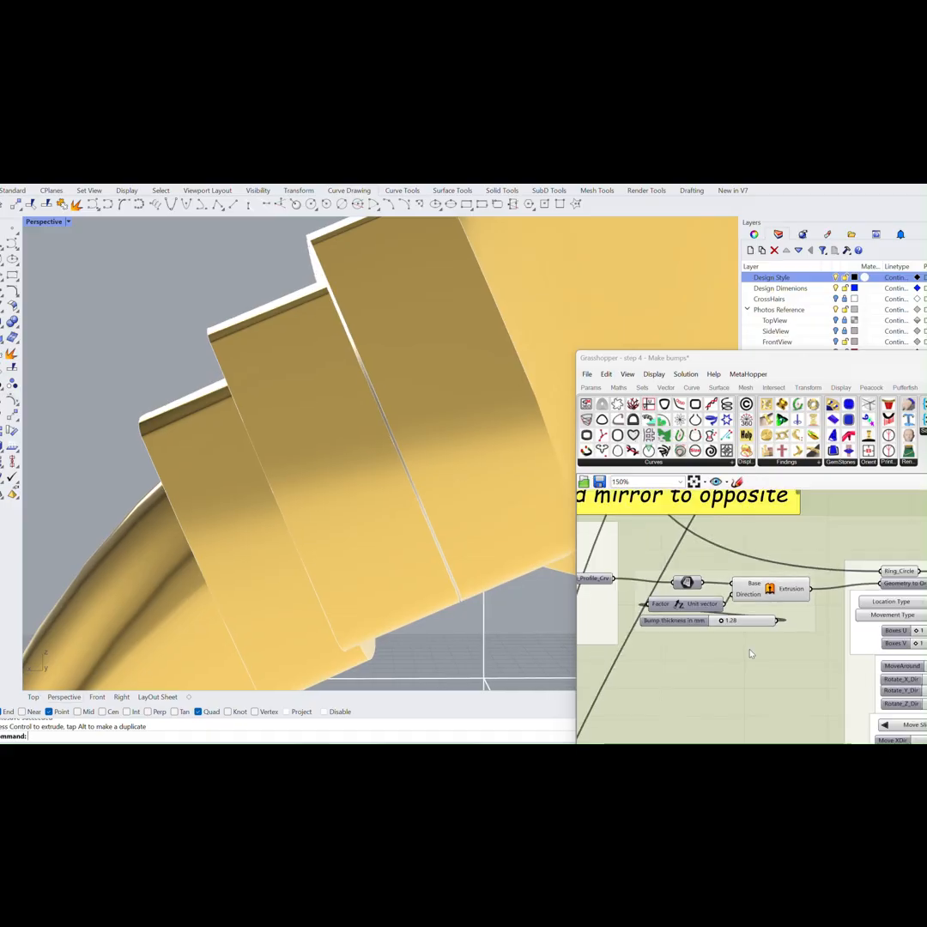
right_click_drag(774, 677, 775, 579)
mouse_move(733, 648)
right_mouse_down()
mouse_move(752, 555)
mouse_move(677, 584)
right_mouse_up()
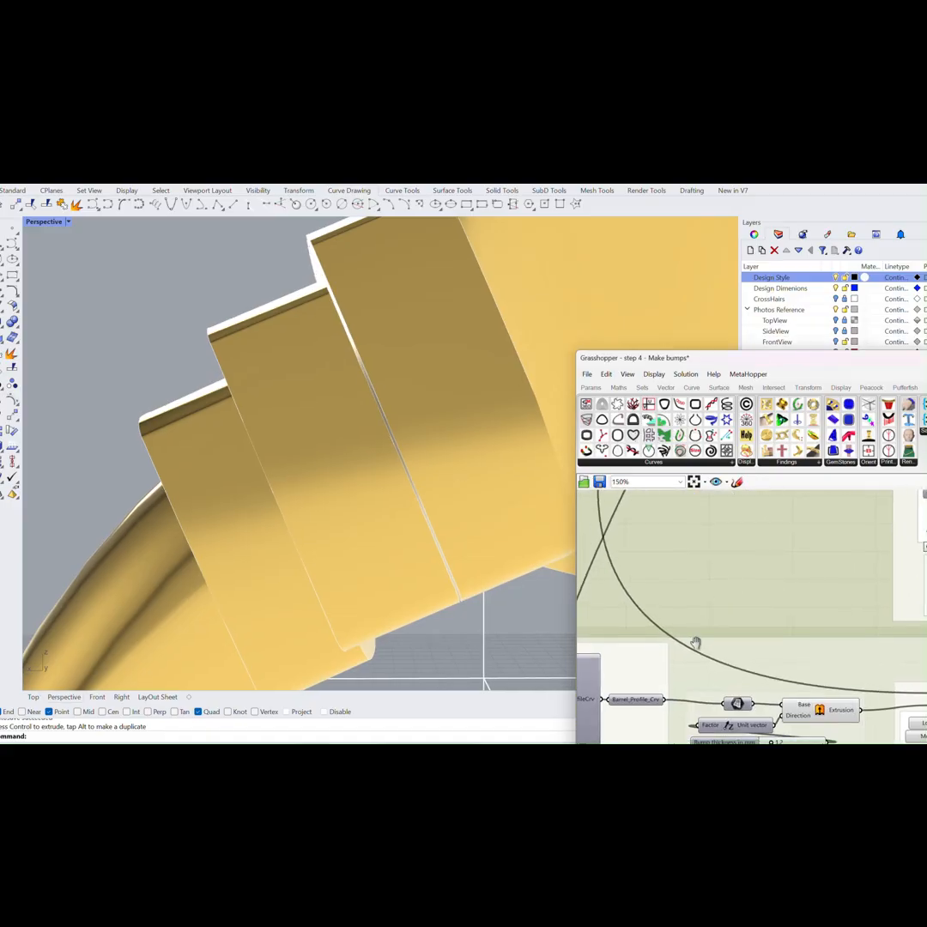
right_click_drag(696, 644, 742, 541)
scroll(712, 637, "up", 2)
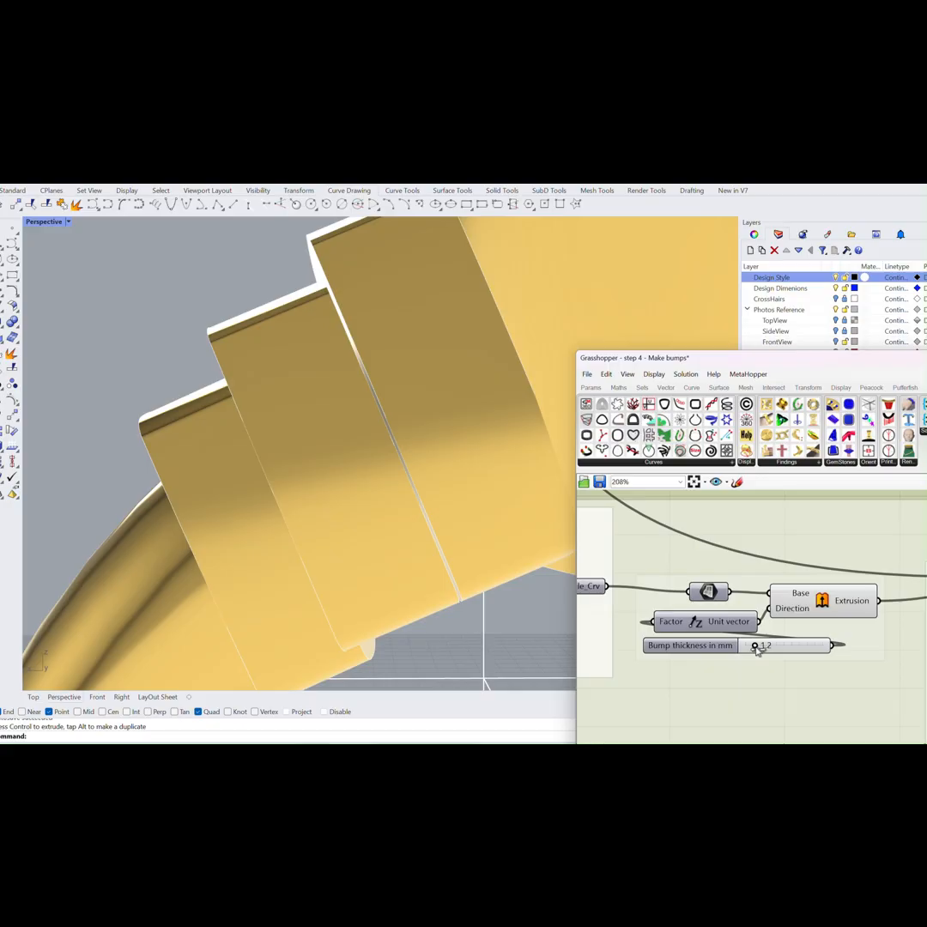
left_click_drag(757, 650, 759, 650)
left_click_drag(764, 649, 757, 650)
double_click(660, 649)
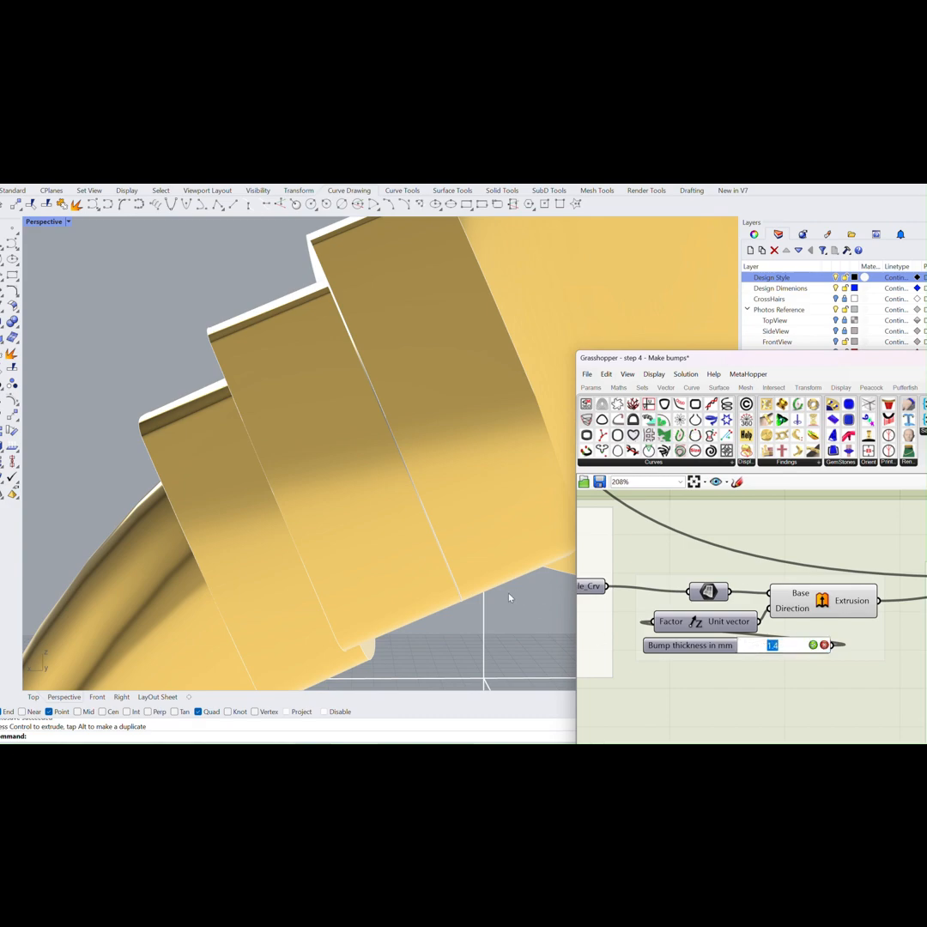
right_click_drag(508, 594, 452, 532)
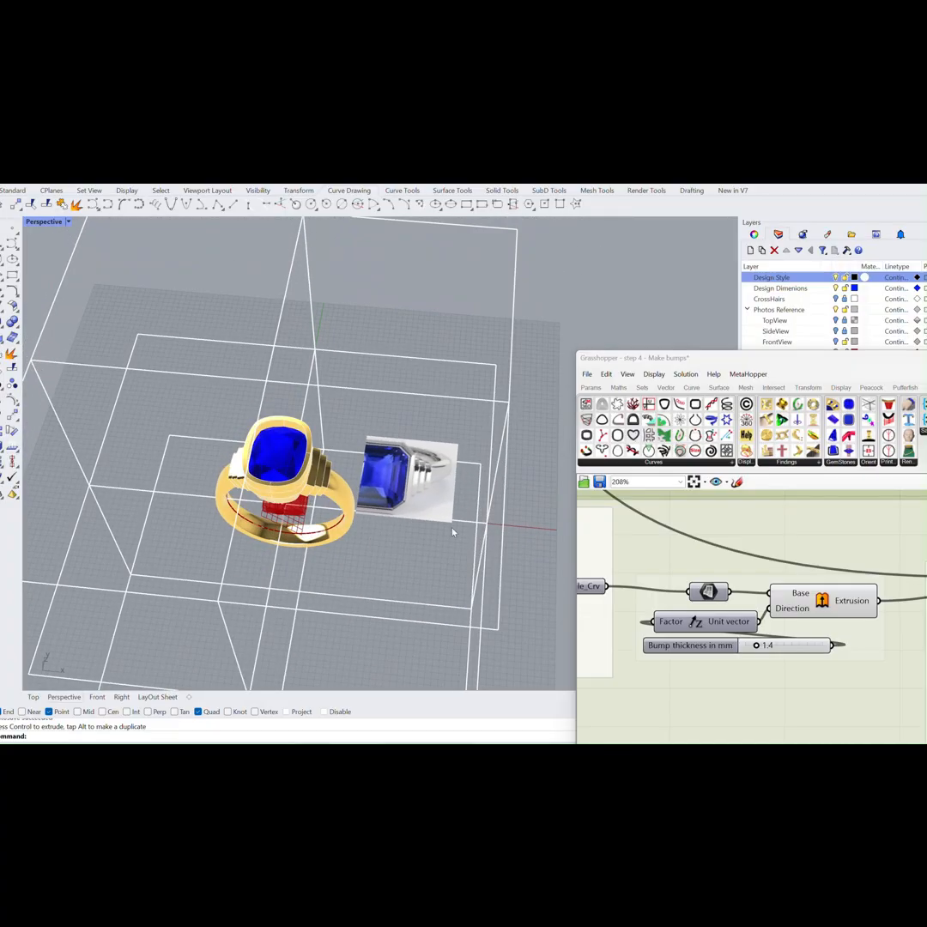
Save the Grasshopper file, restore the four-viewport layout and show the ring's full head in the Front view.
left_click(600, 483)
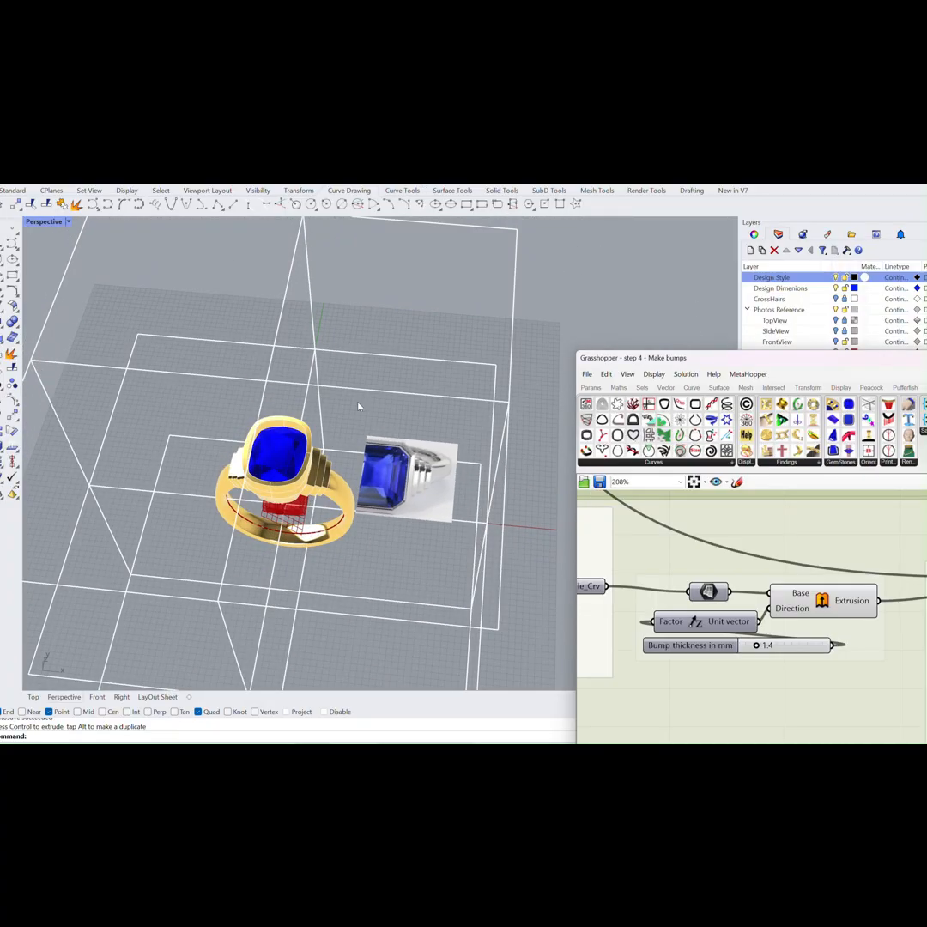
right_click_drag(359, 407, 443, 429)
scroll(690, 608, "down", 8)
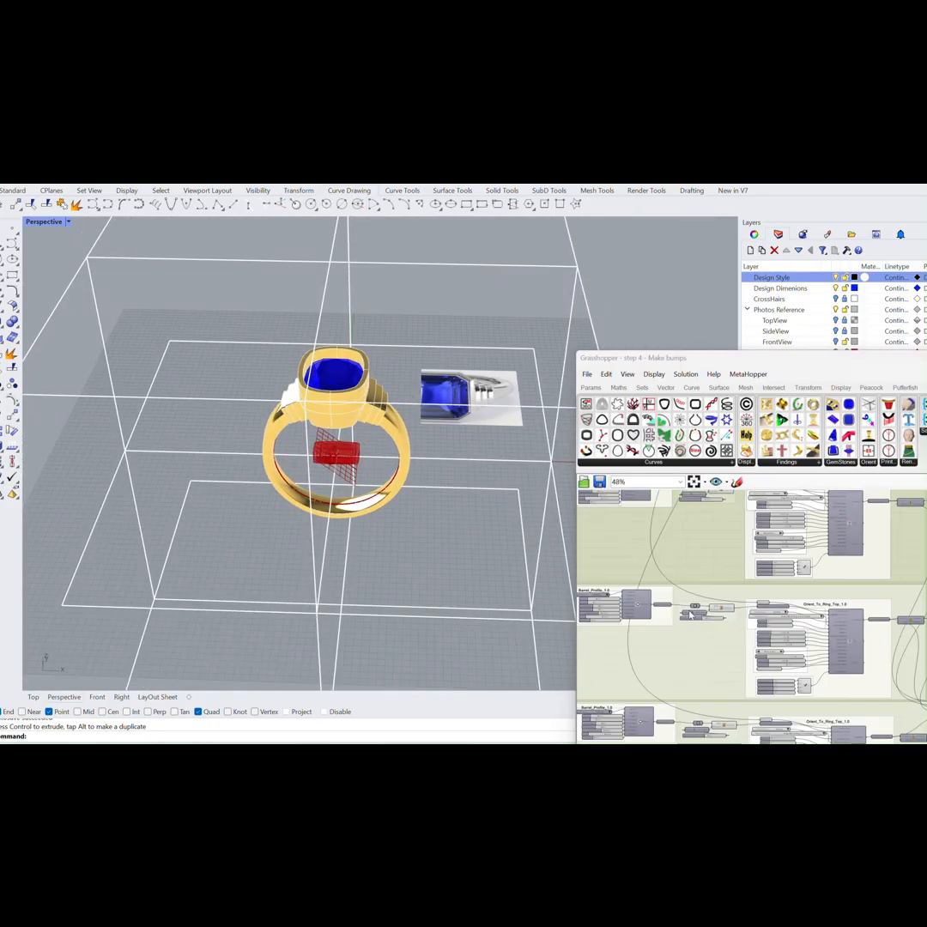
scroll(690, 613, "down", 8)
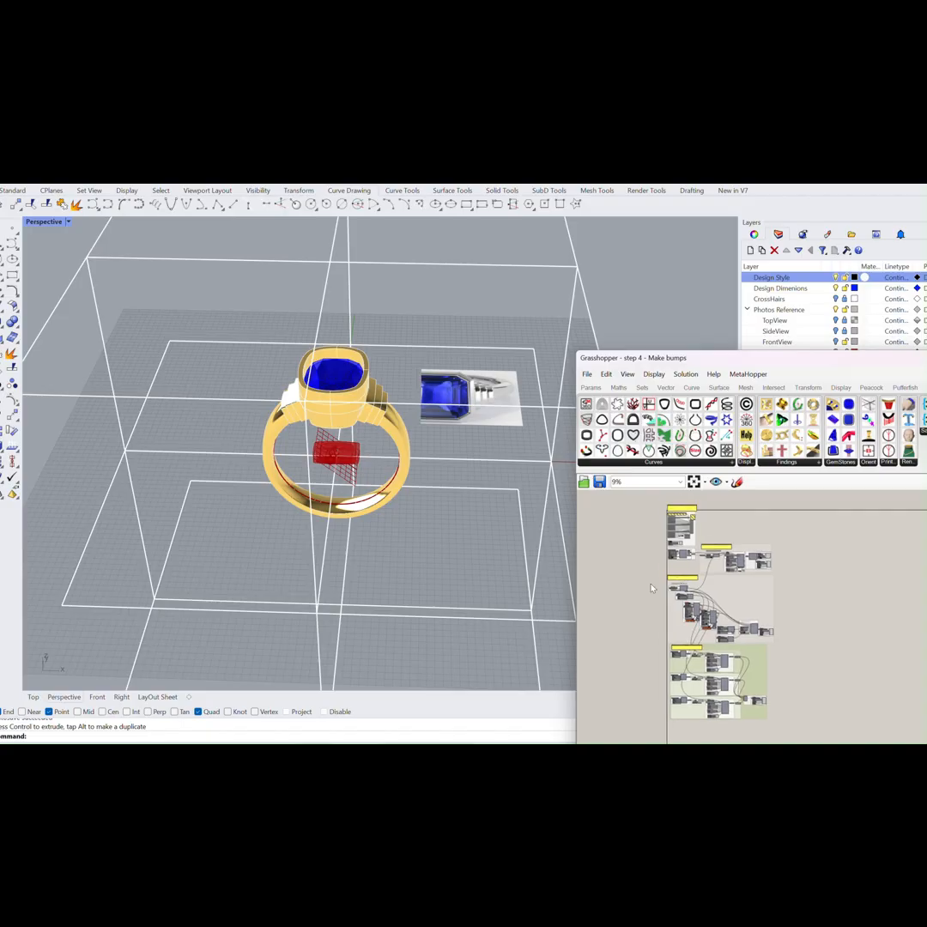
double_click(43, 222)
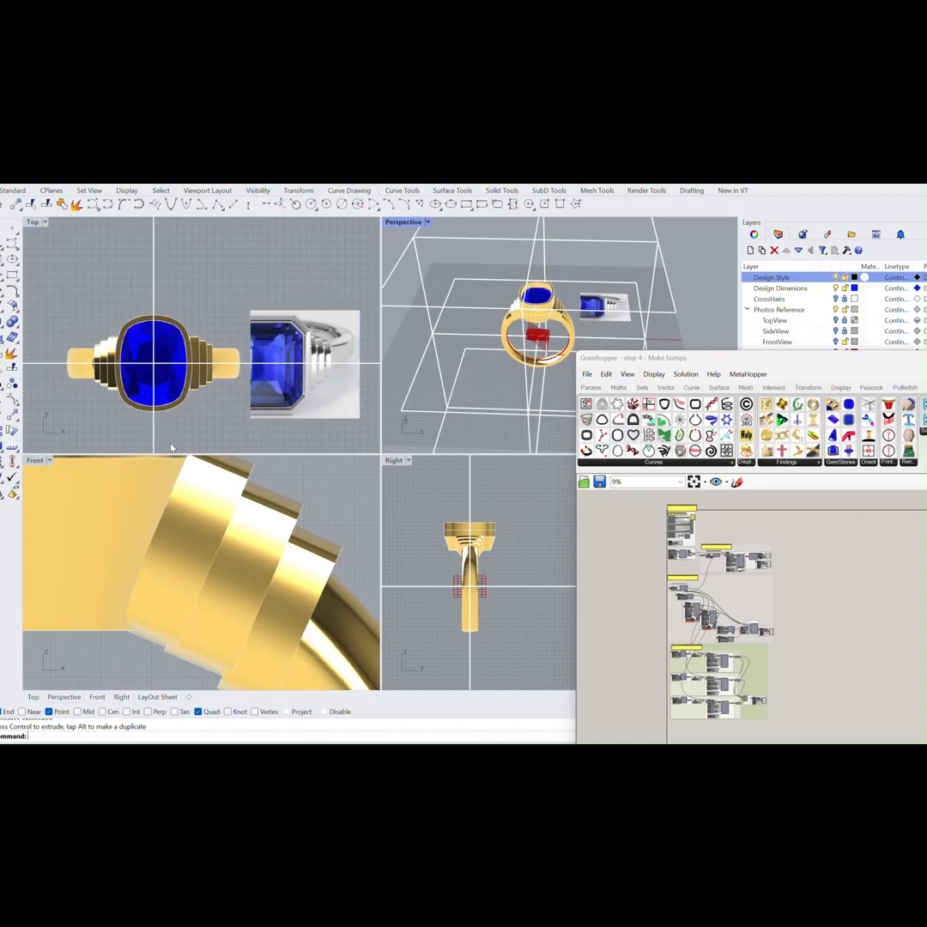
scroll(202, 530, "down", 5)
scroll(202, 530, "down", 4)
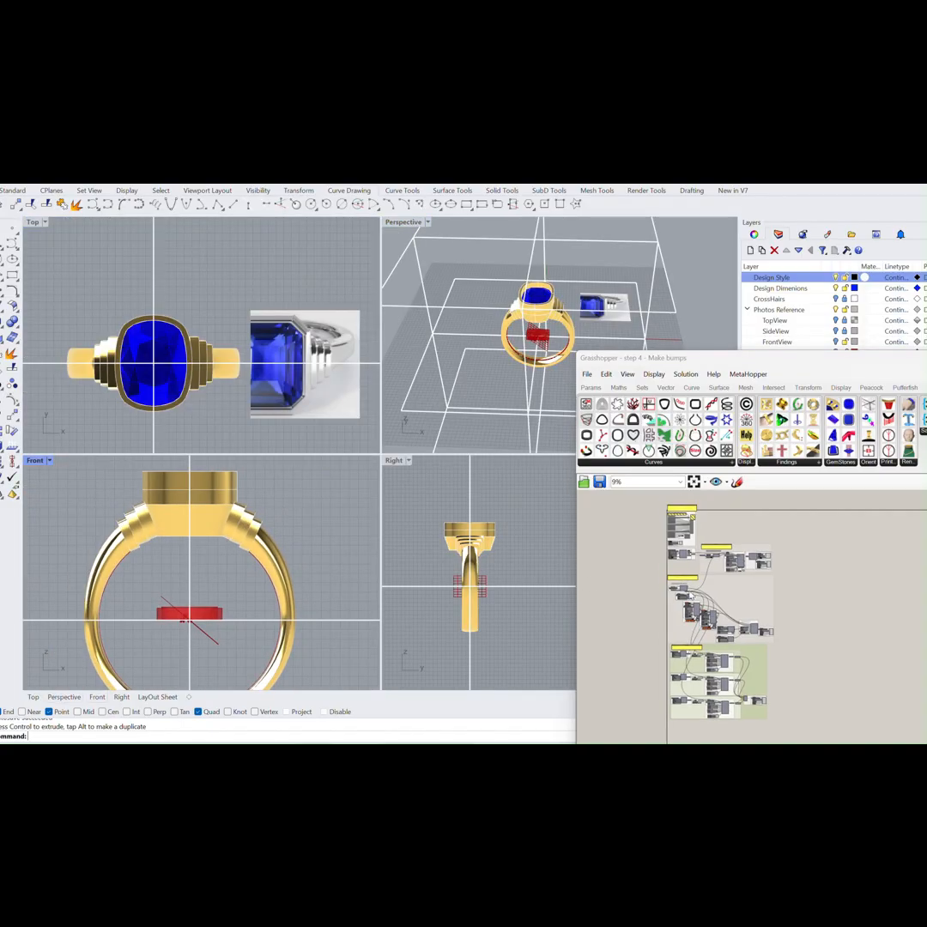
Test the ring at CND-USA sizes 7 and 6 in Ring_Sizer_1.0, and set the size back to 9.5.
scroll(661, 613, "up", 4)
scroll(660, 613, "up", 8)
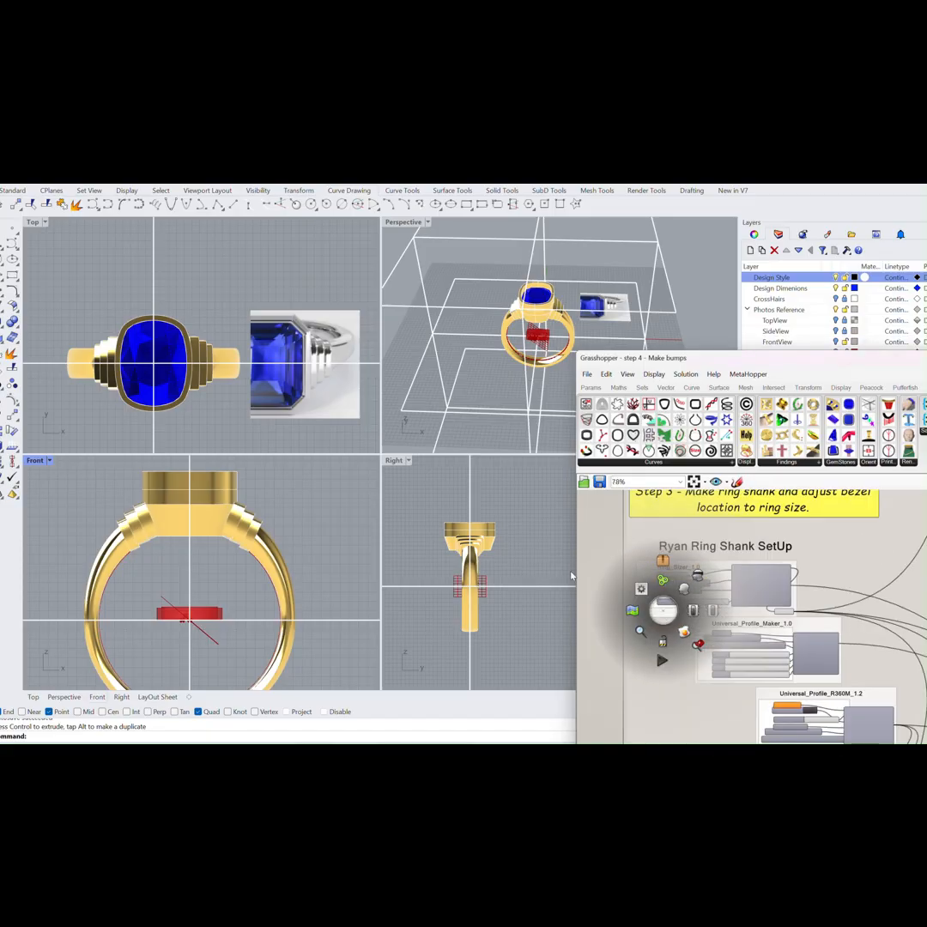
scroll(760, 579, "up", 1)
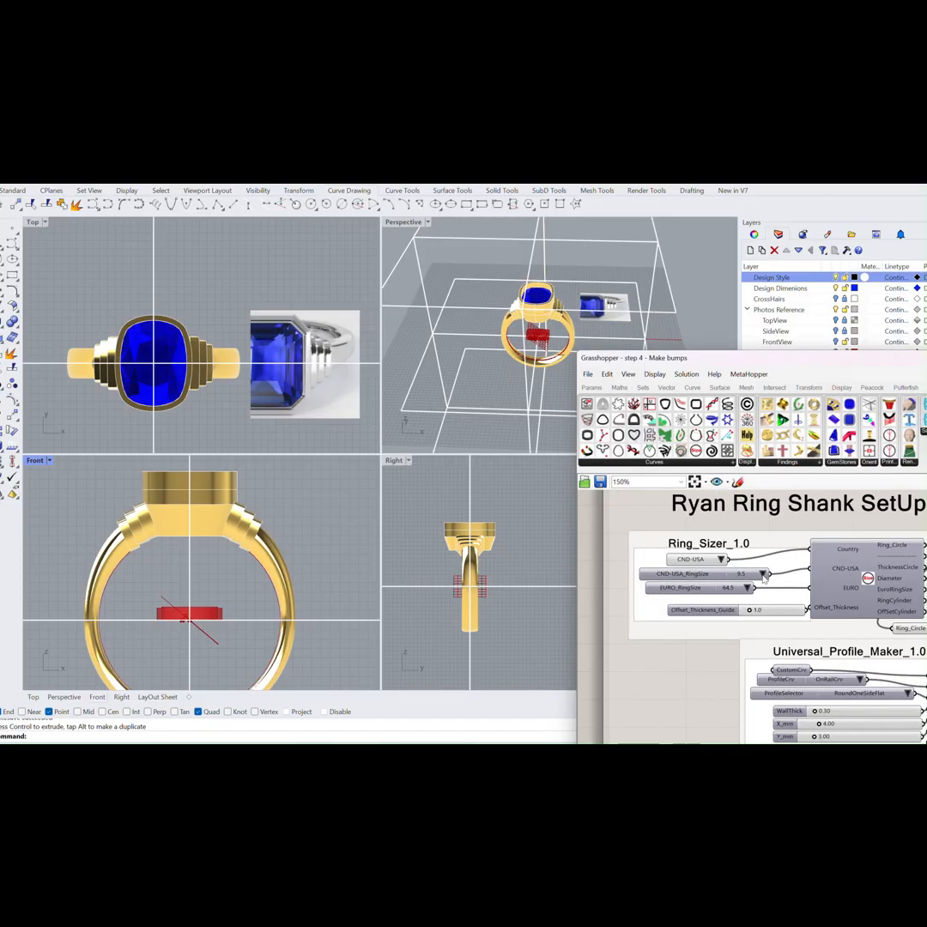
left_click(762, 575)
left_click(781, 445)
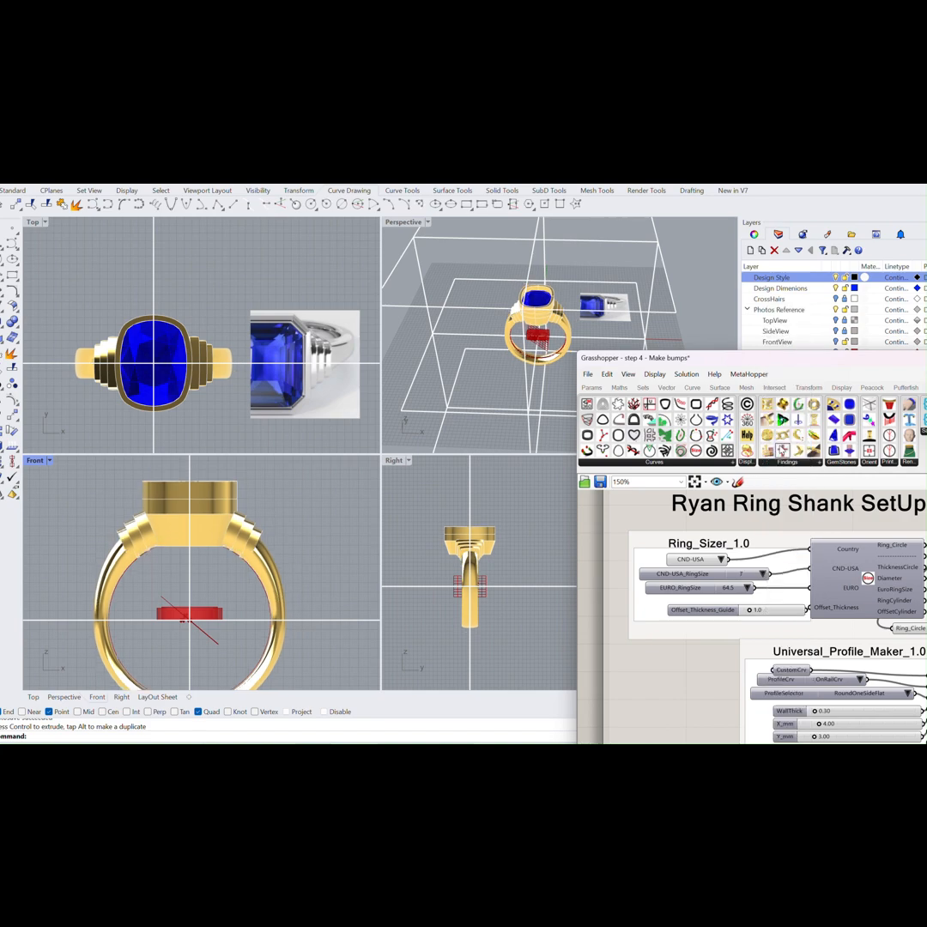
left_click(761, 574)
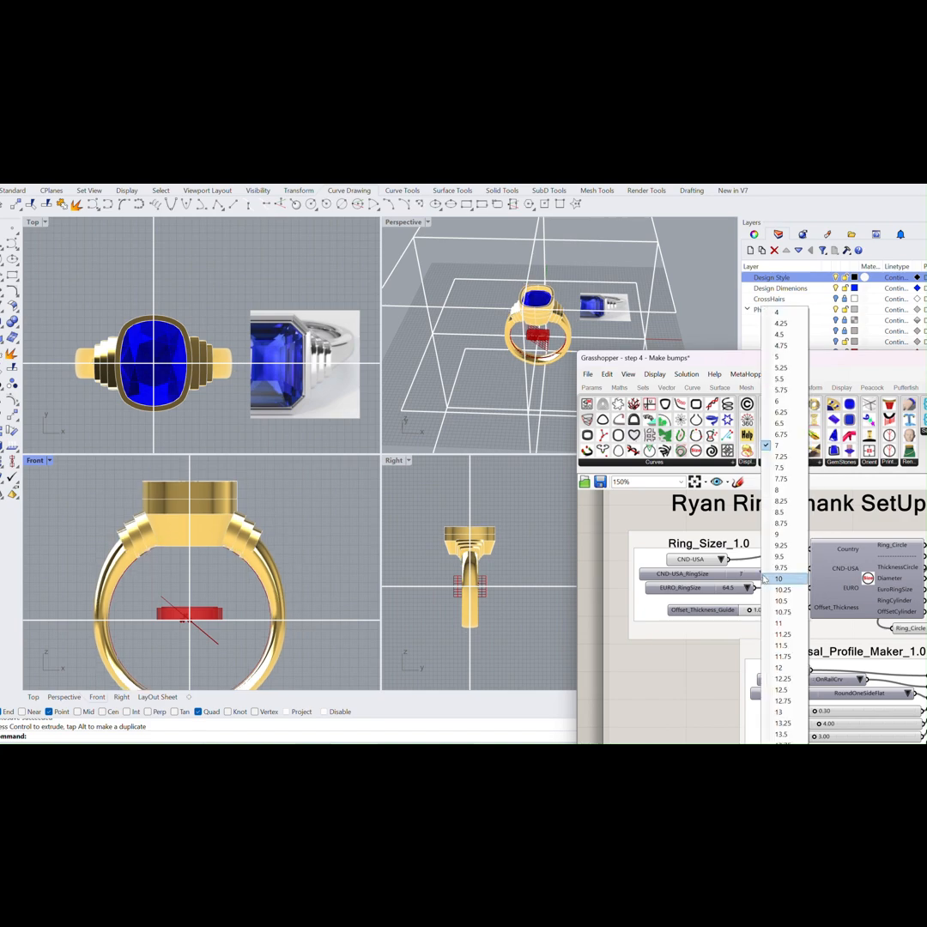
left_click(783, 411)
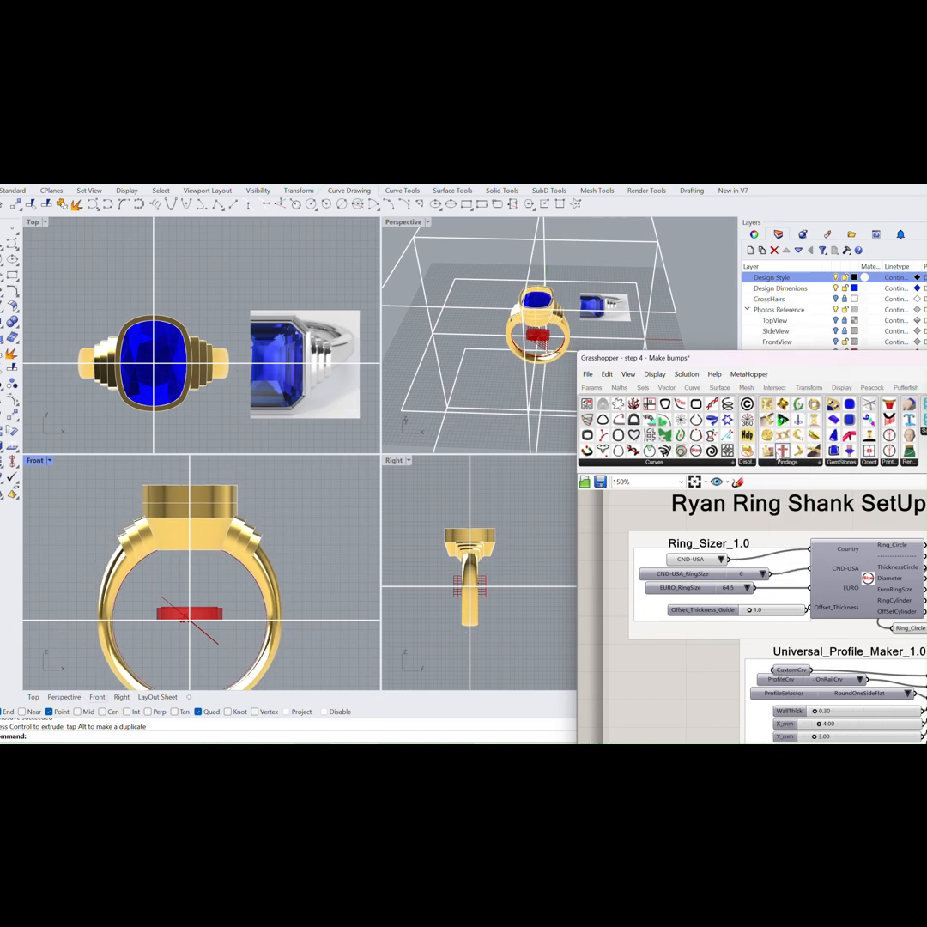
left_click(762, 573)
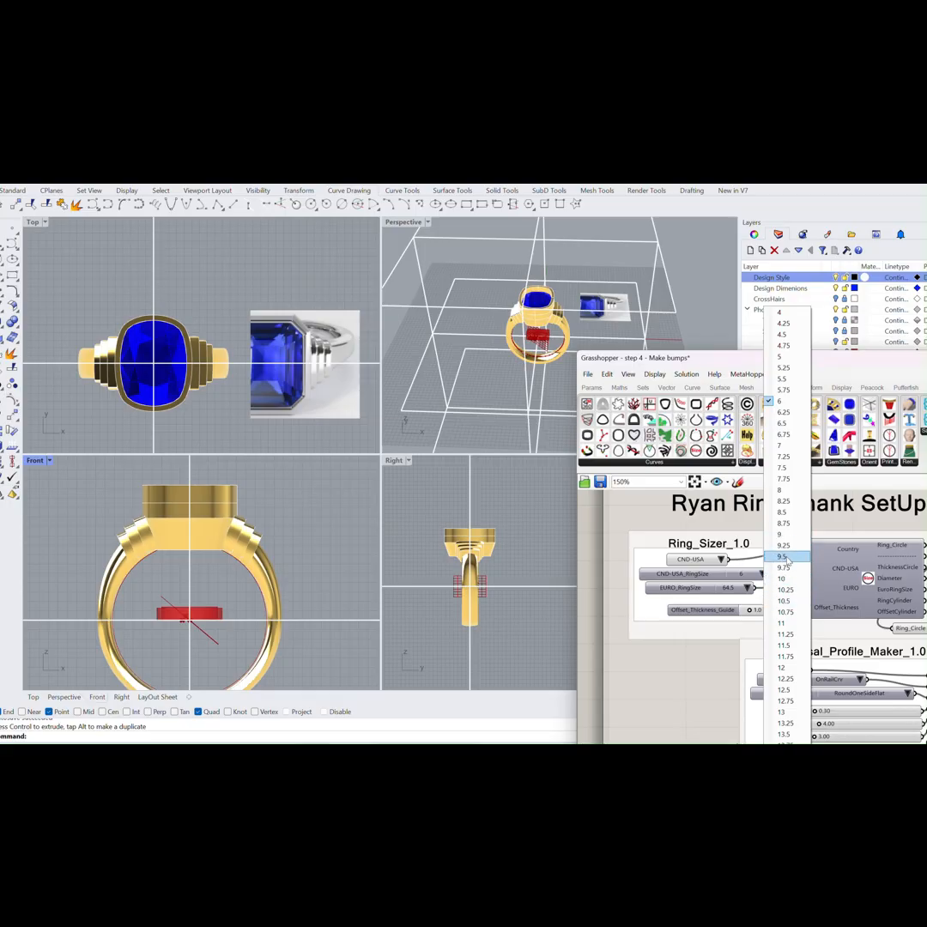
left_click(784, 558)
Examine the stepped bumps between bezel and shank close up in the Perspective view.
right_click_drag(532, 395, 635, 378)
left_click_drag(711, 361, 751, 354)
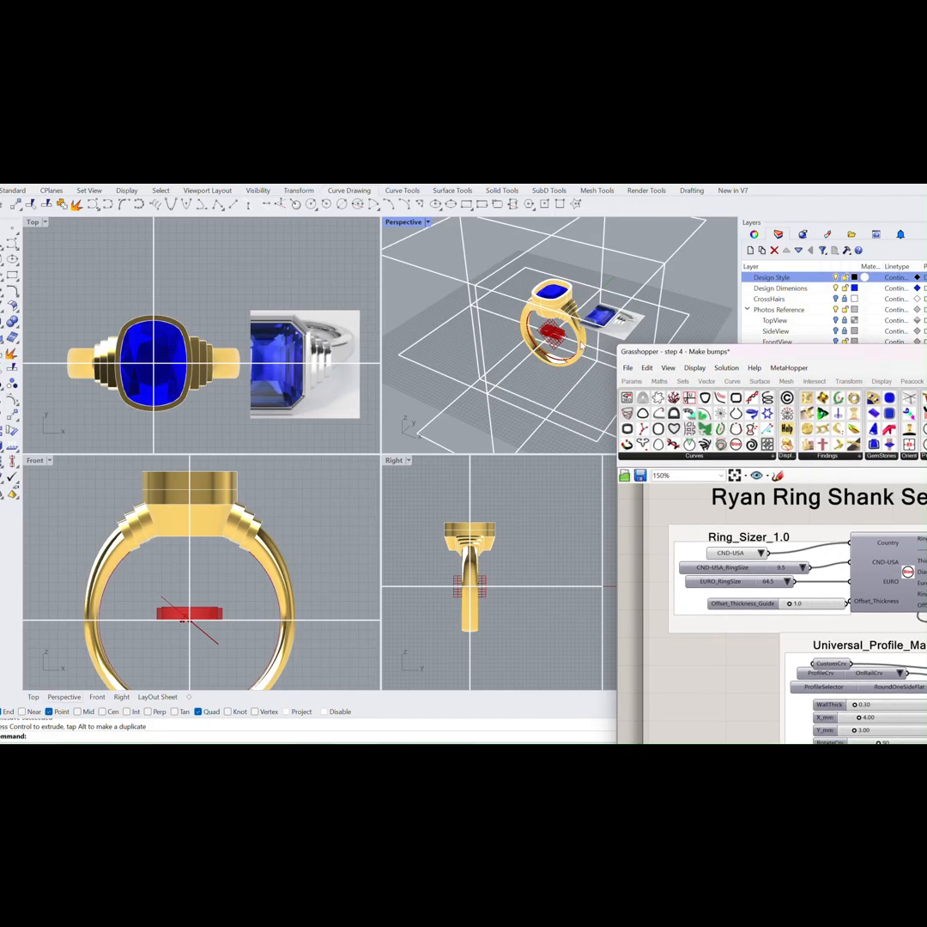
right_click_drag(561, 350, 537, 352)
scroll(506, 359, "up", 6)
scroll(506, 356, "up", 5)
scroll(548, 340, "up", 4)
scroll(562, 347, "up", 3)
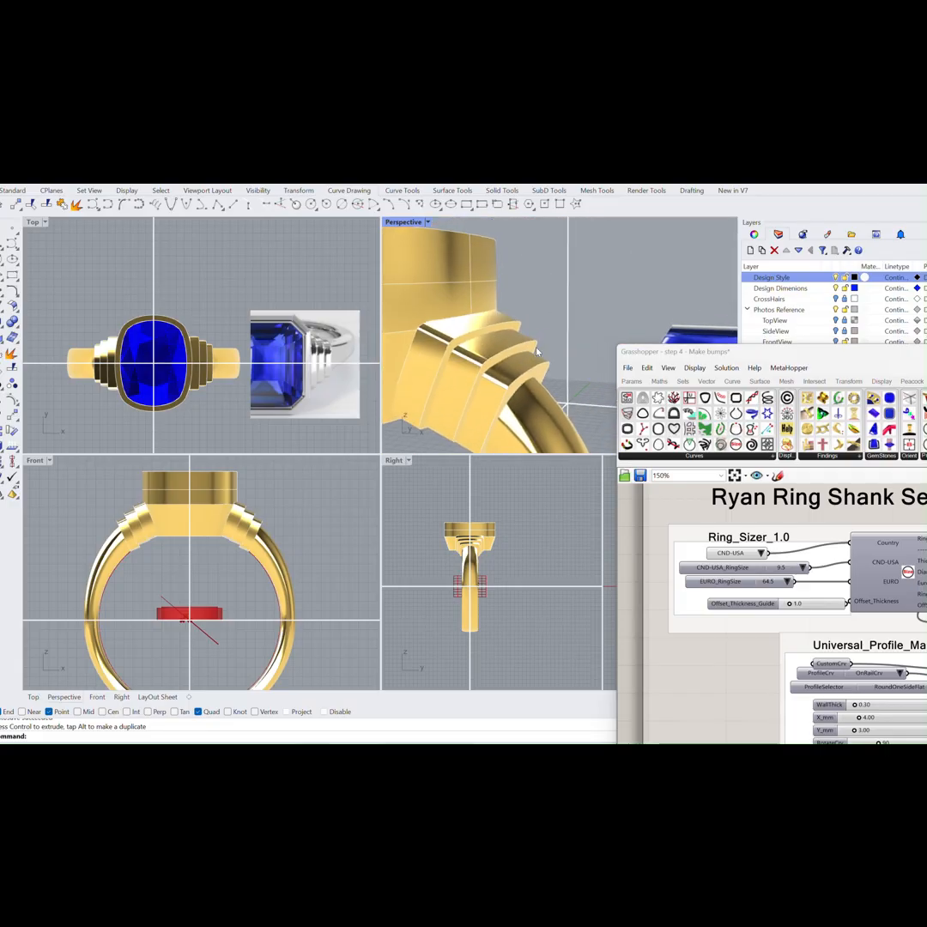
Bring up the Barrel_Profile_1.0 settings of a bump and hide the Design Style layer.
scroll(755, 639, "down", 7)
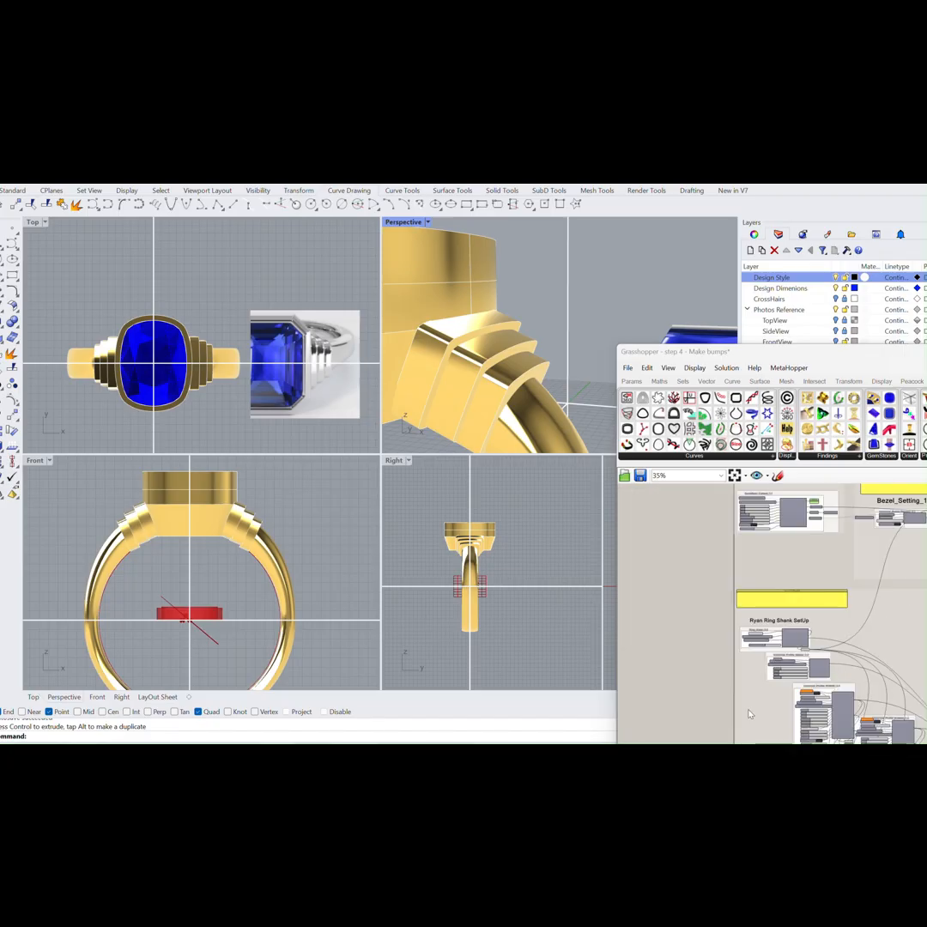
right_click_drag(750, 714, 721, 576)
scroll(735, 659, "up", 7)
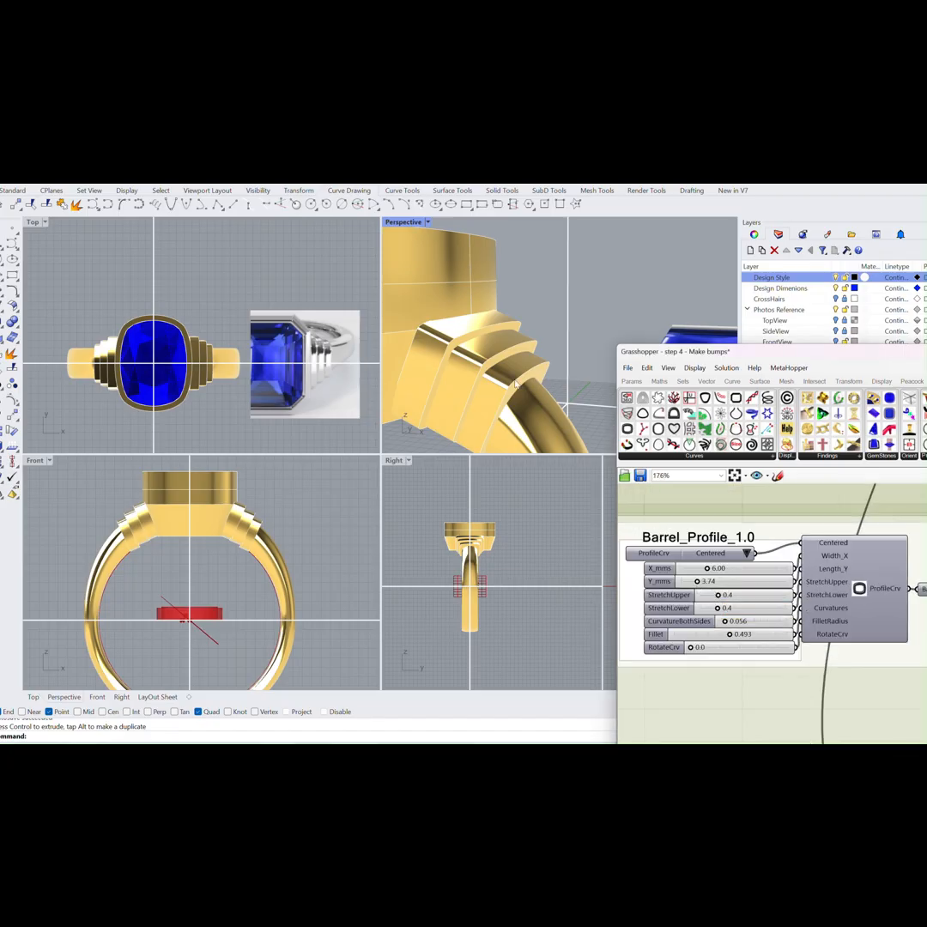
right_click_drag(515, 384, 492, 364)
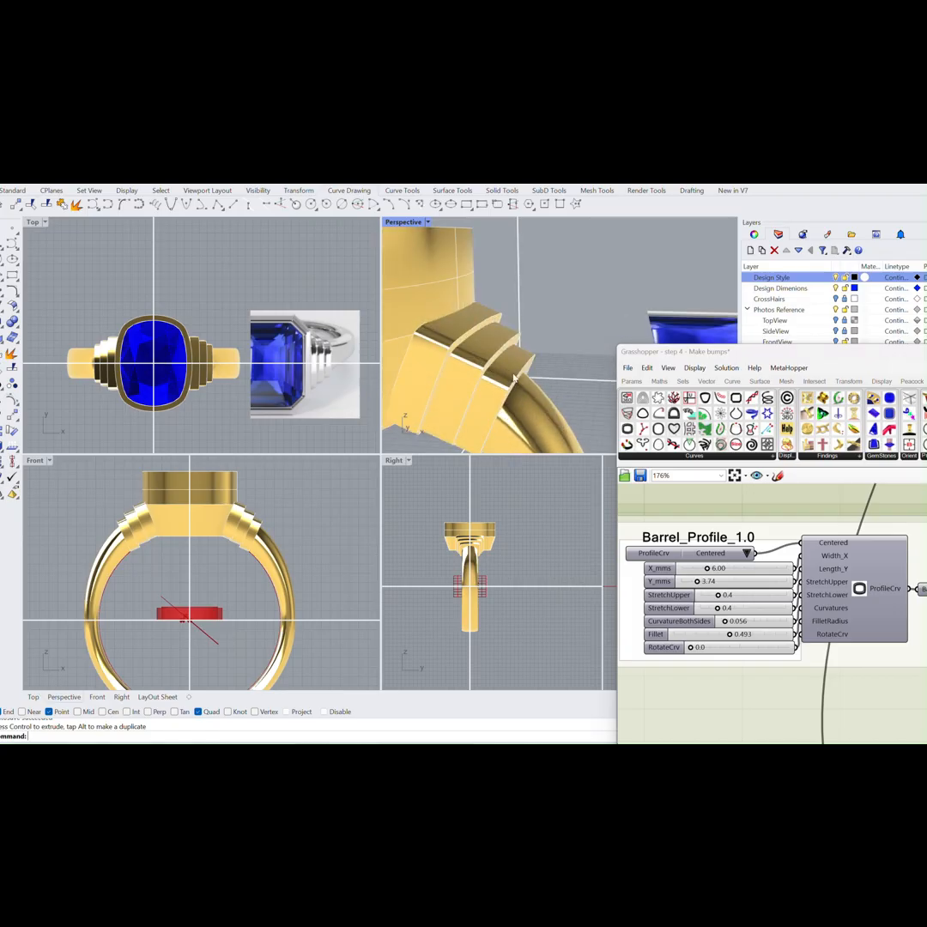
left_click(835, 277)
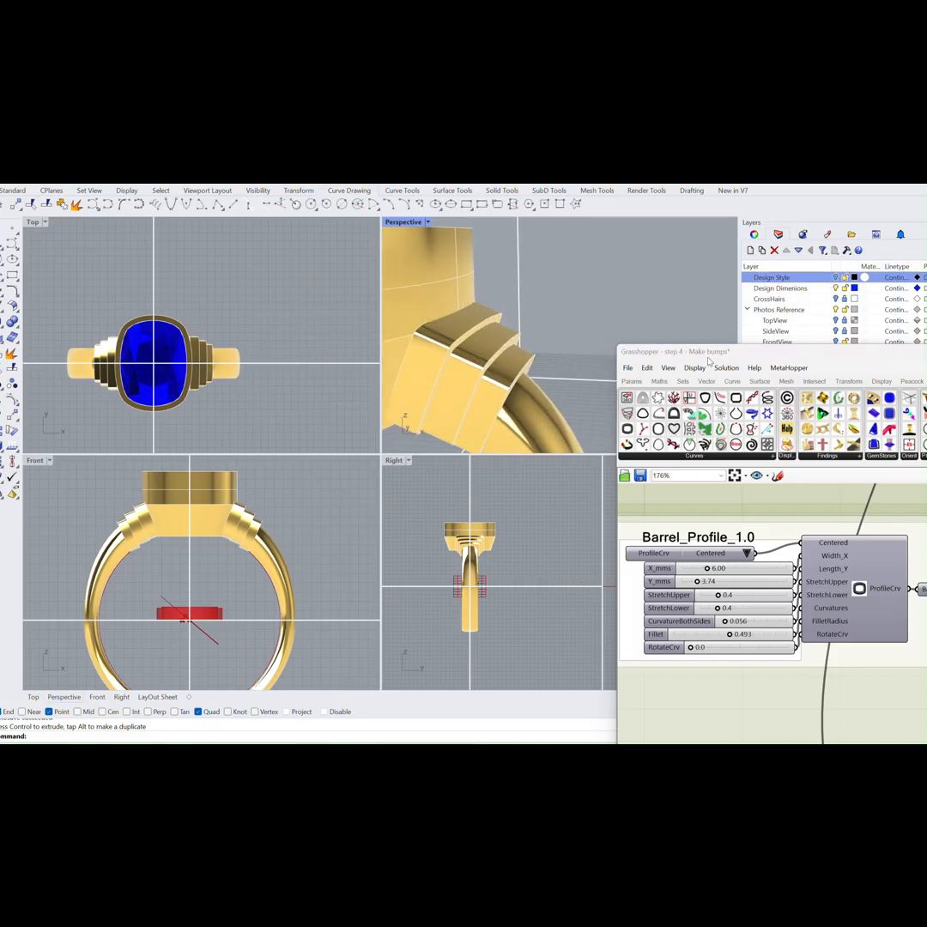
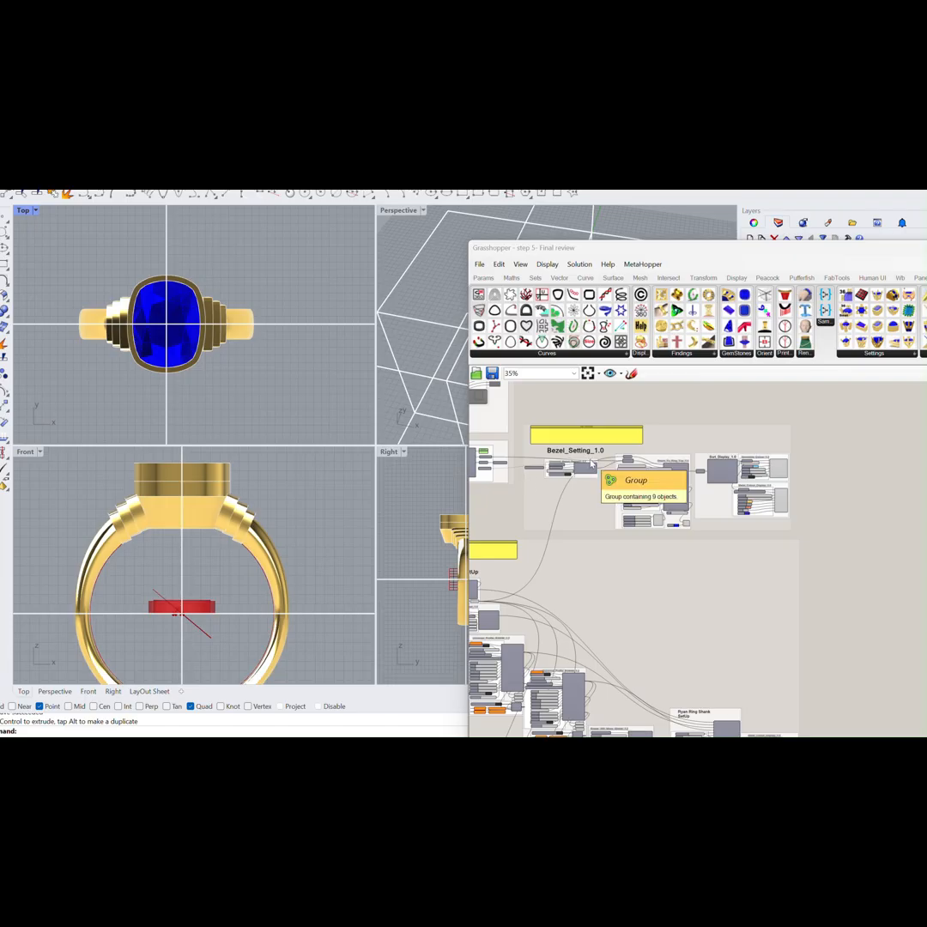
Bake the gemstone geometry feeding Gemstone_Colour_1.0 onto the Main Stone layer.
scroll(615, 454, "down", 4)
right_click_drag(615, 428, 601, 457)
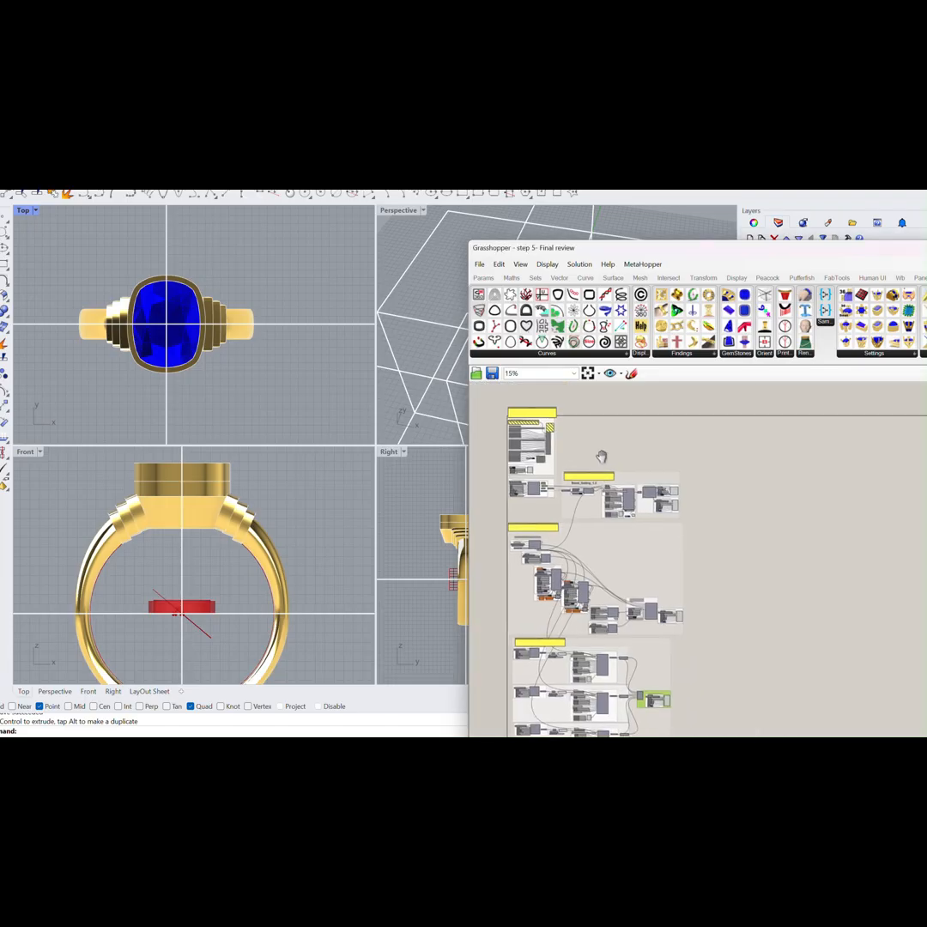
left_click_drag(635, 248, 630, 288)
scroll(604, 534, "up", 5)
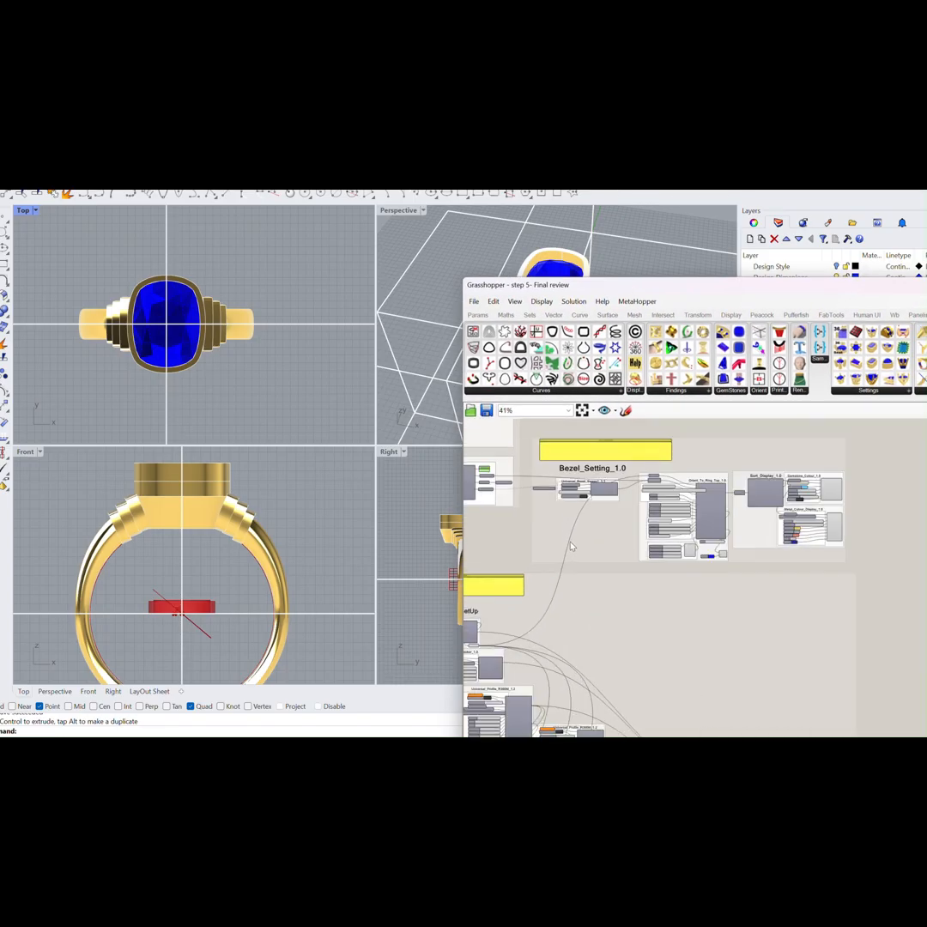
scroll(806, 515, "up", 5)
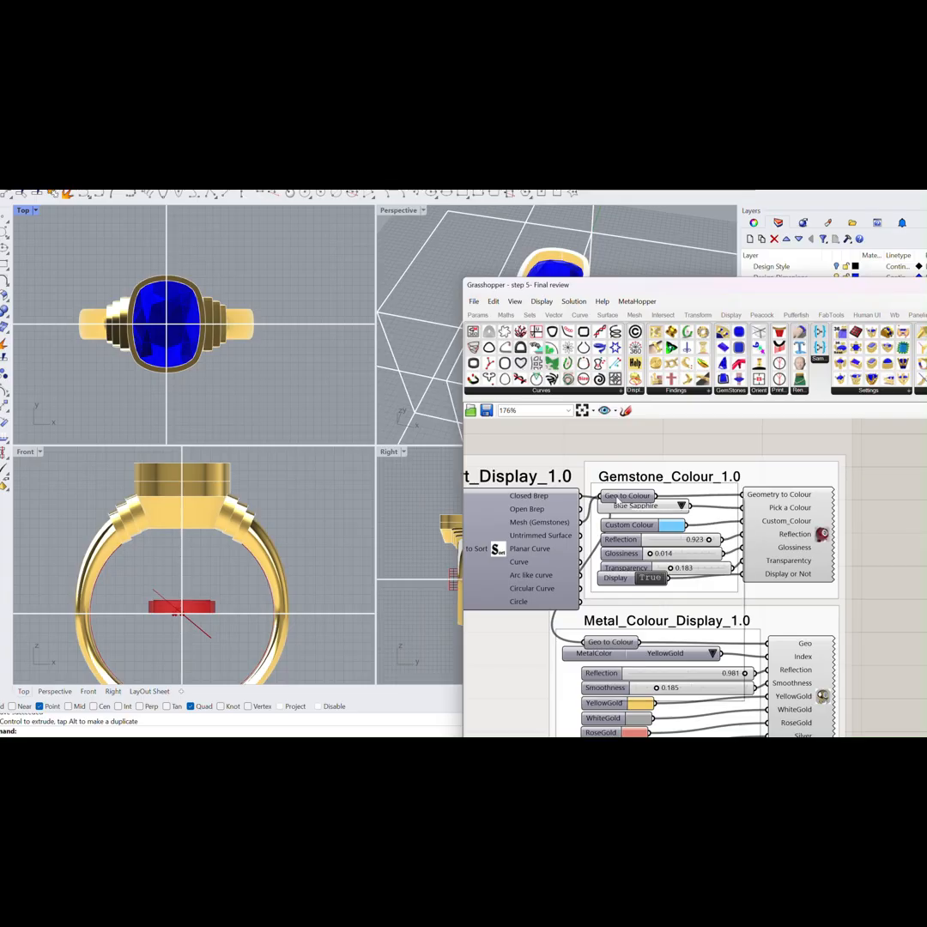
right_click(625, 497)
left_click(643, 539)
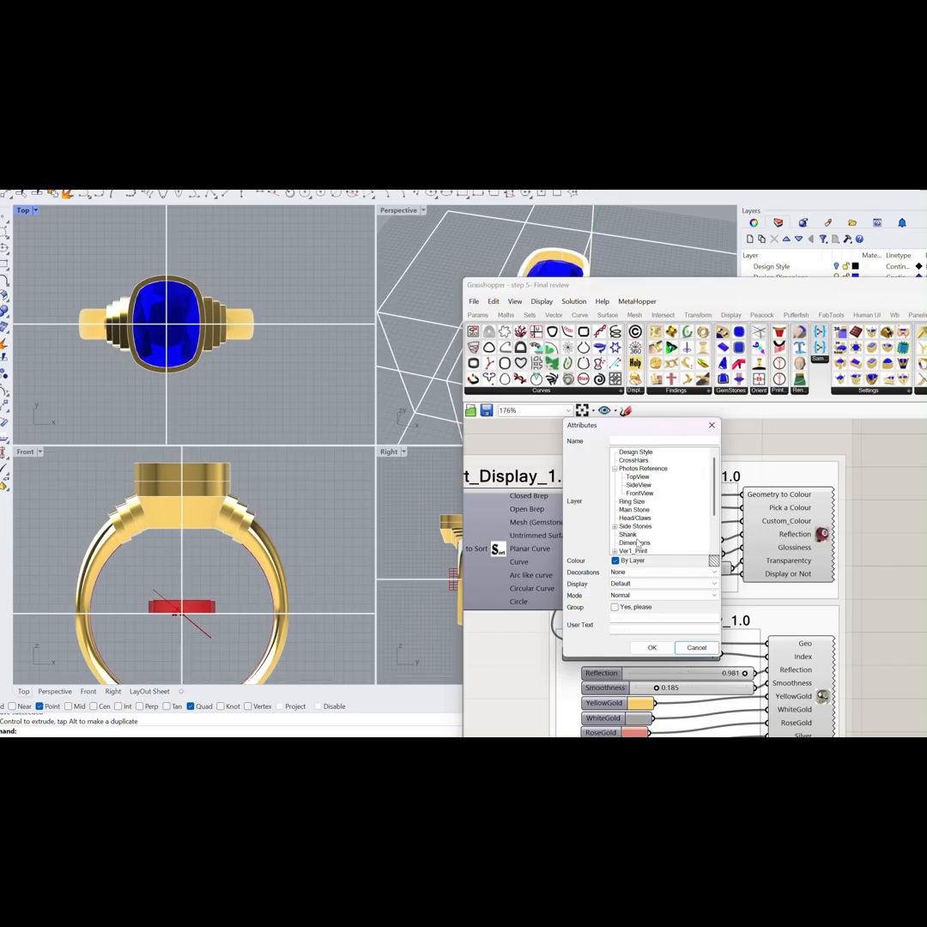
left_click(634, 509)
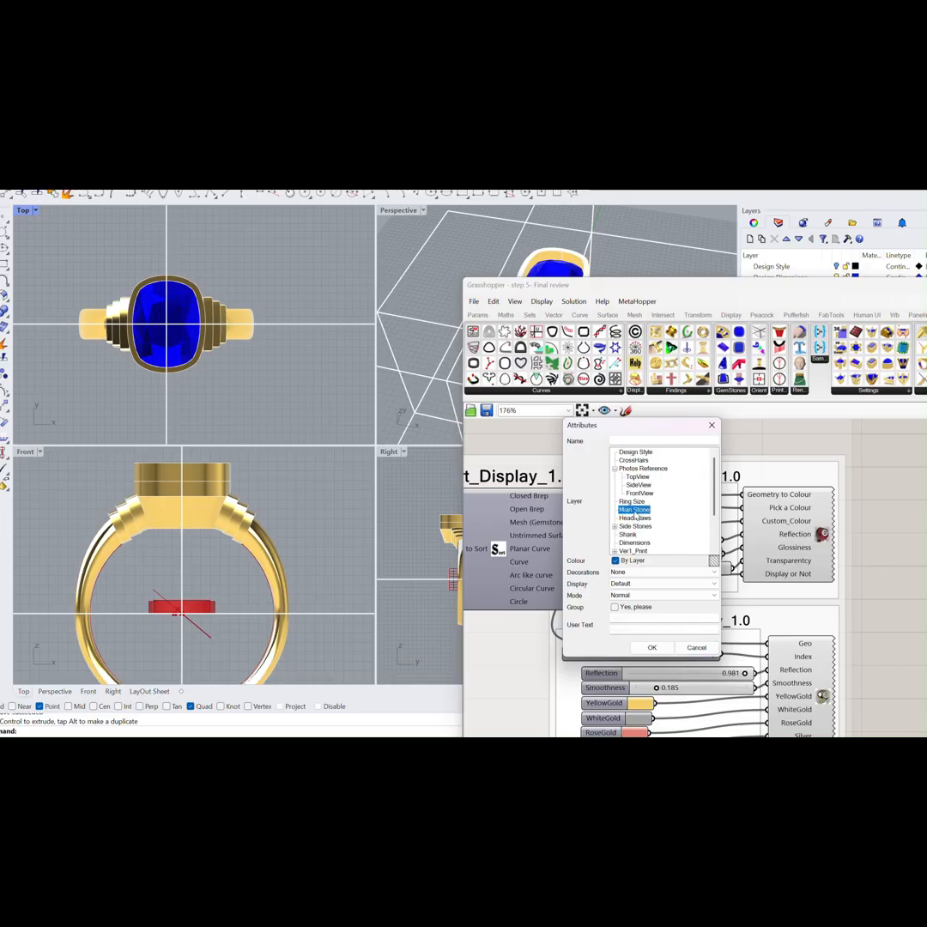
left_click(652, 647)
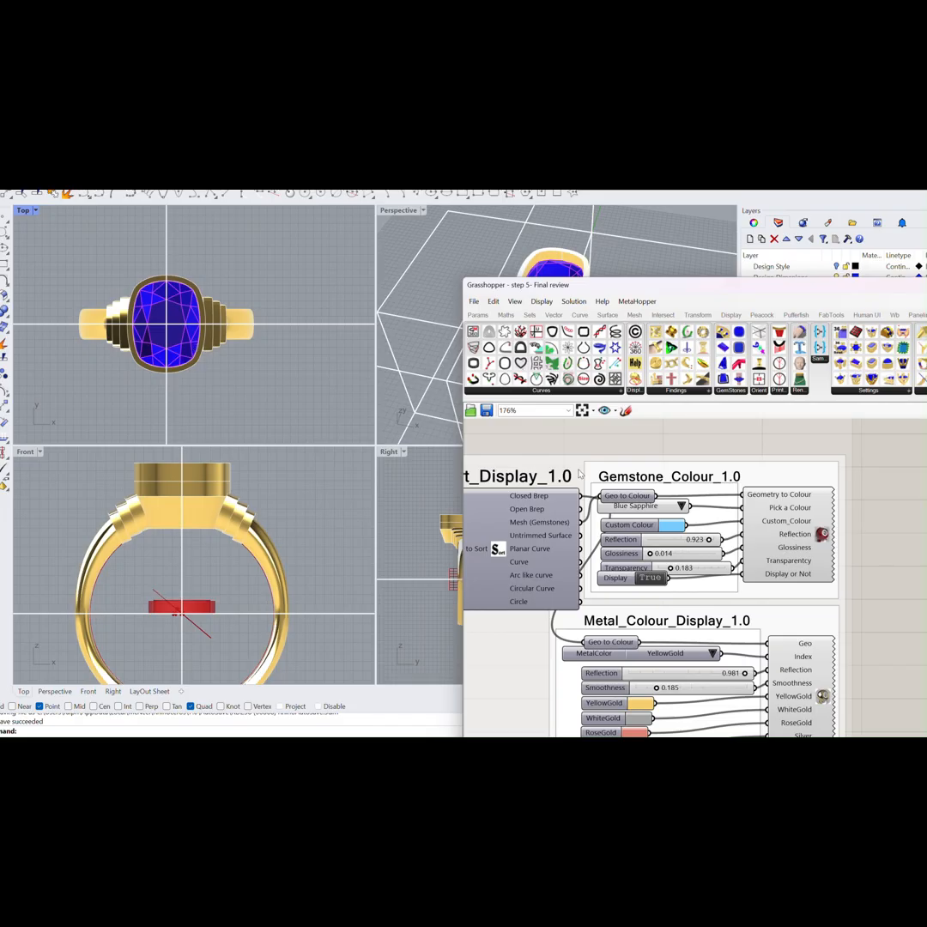
Bake the bezel geometry feeding its Metal_Colour_Display_1.0 onto the Head/Claws layer.
scroll(634, 571, "down", 3)
right_click_drag(634, 623, 623, 556)
scroll(622, 555, "up", 3)
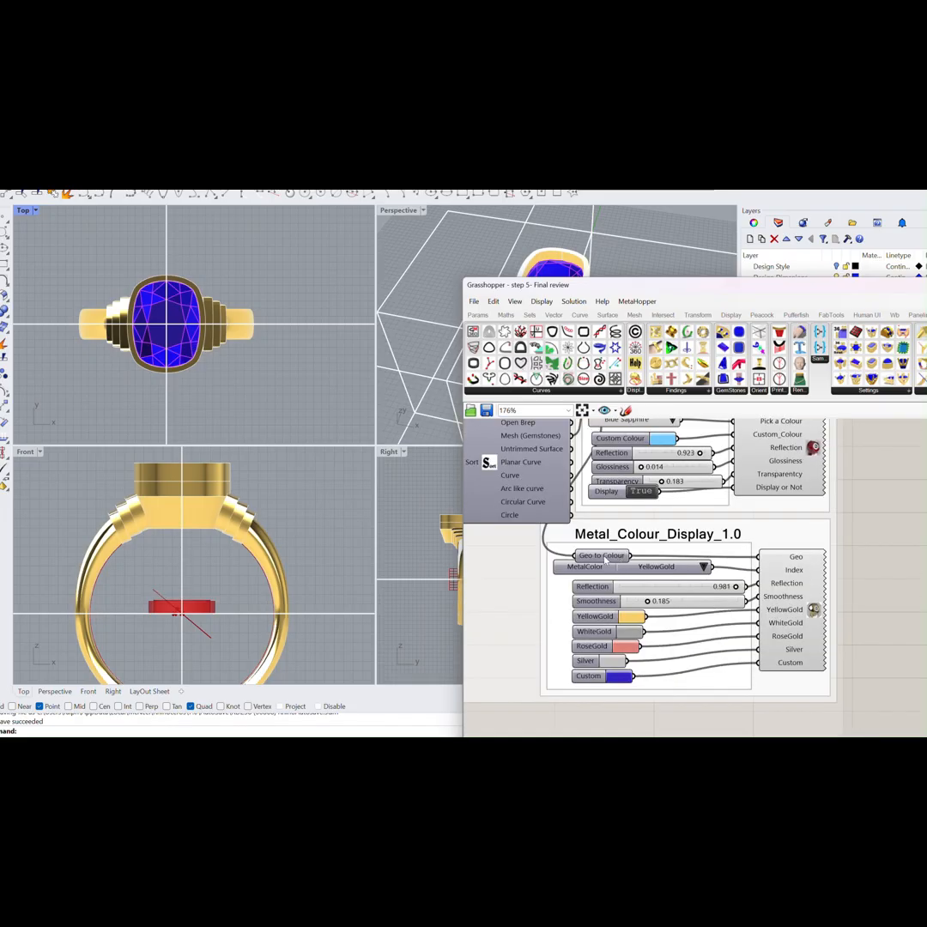
right_click(606, 558)
left_click(627, 584)
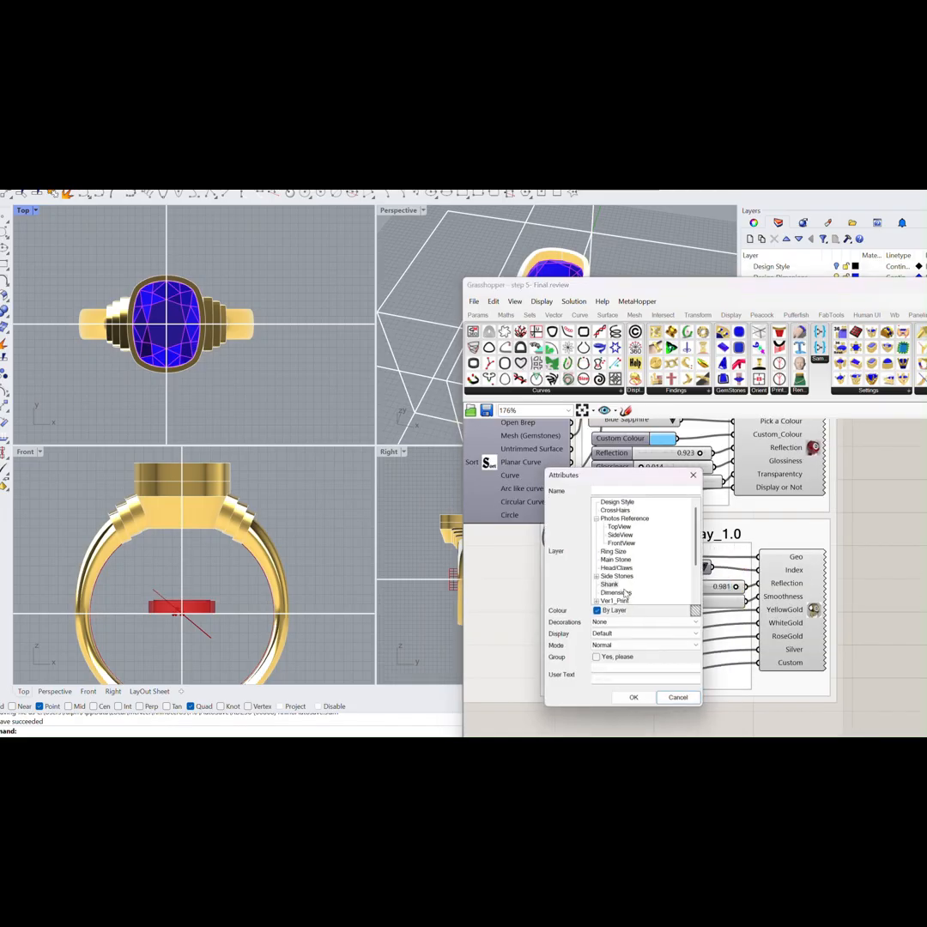
left_click(618, 568)
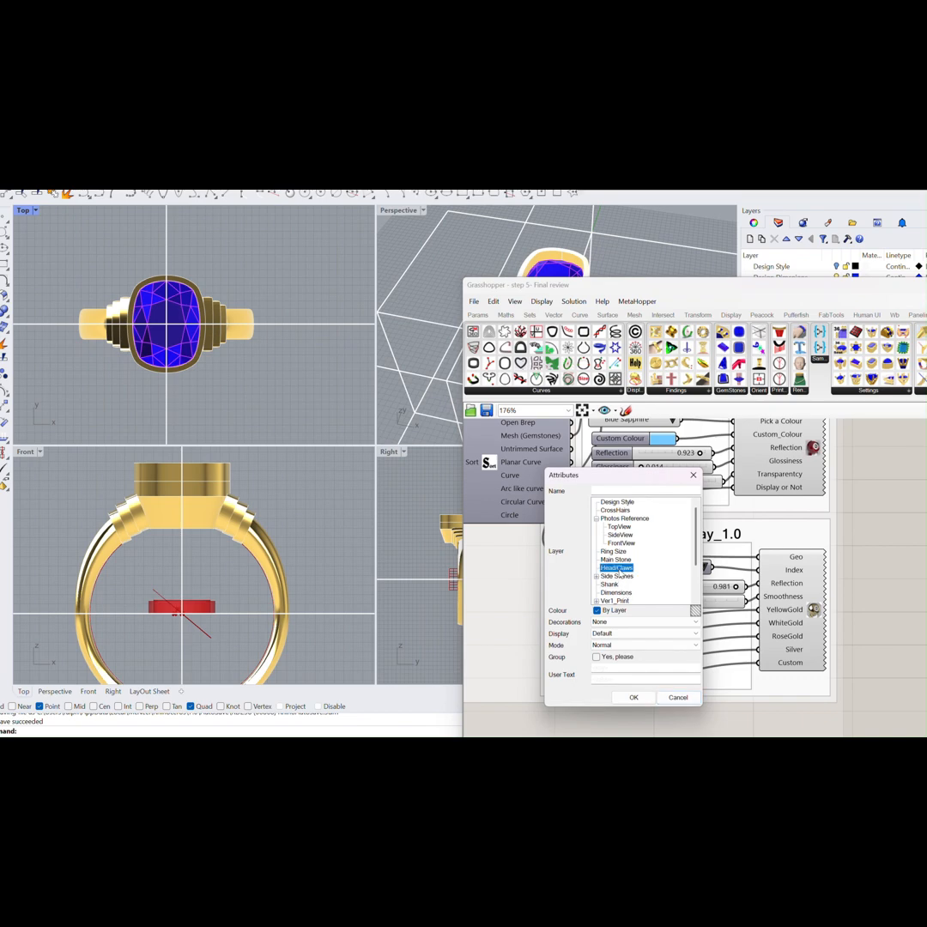
left_click(635, 698)
Bake the ring shank geometry from its Metal_Colour_Display_1.0 input onto the Shank layer.
scroll(641, 631, "down", 10)
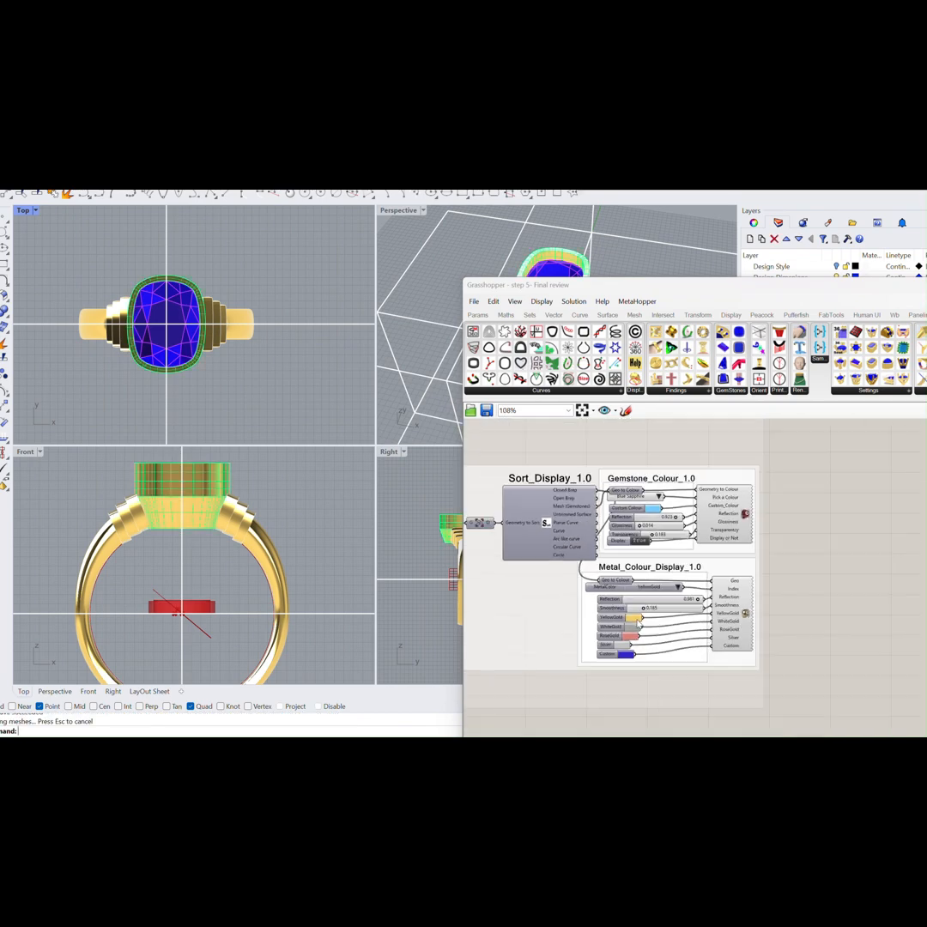
right_click_drag(645, 632, 624, 496)
scroll(671, 577, "up", 5)
scroll(639, 603, "up", 2)
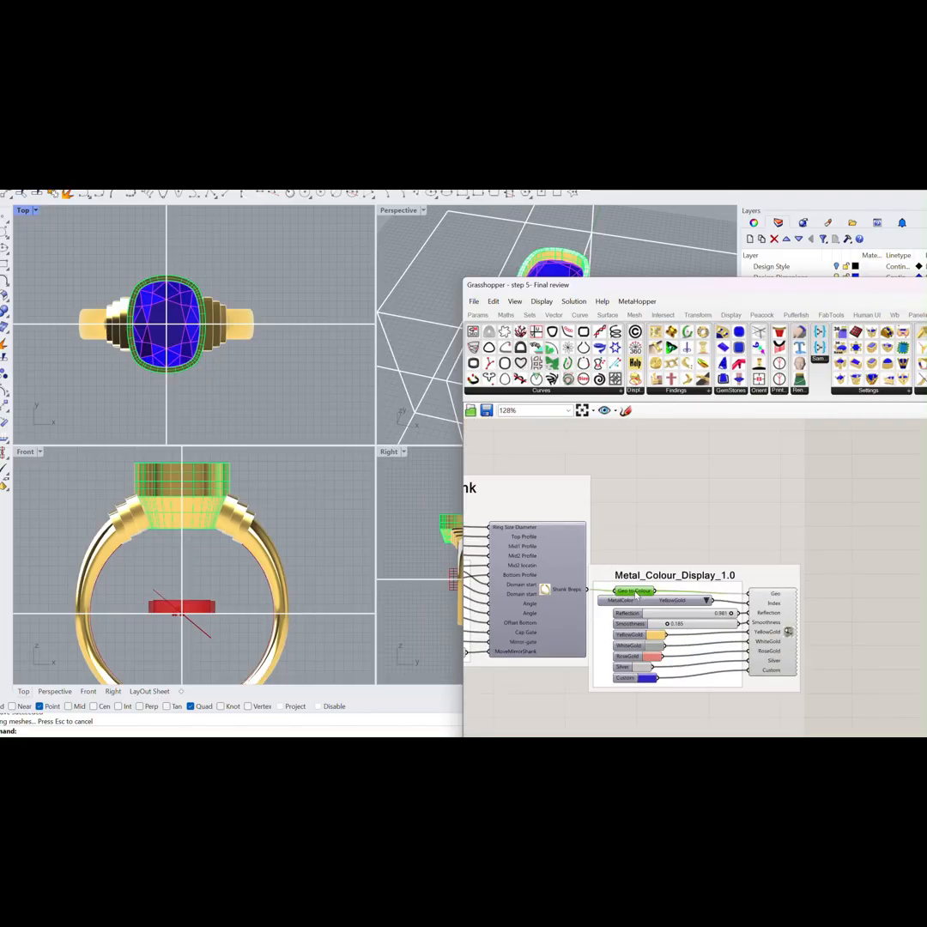
right_click(638, 601)
left_click(650, 584)
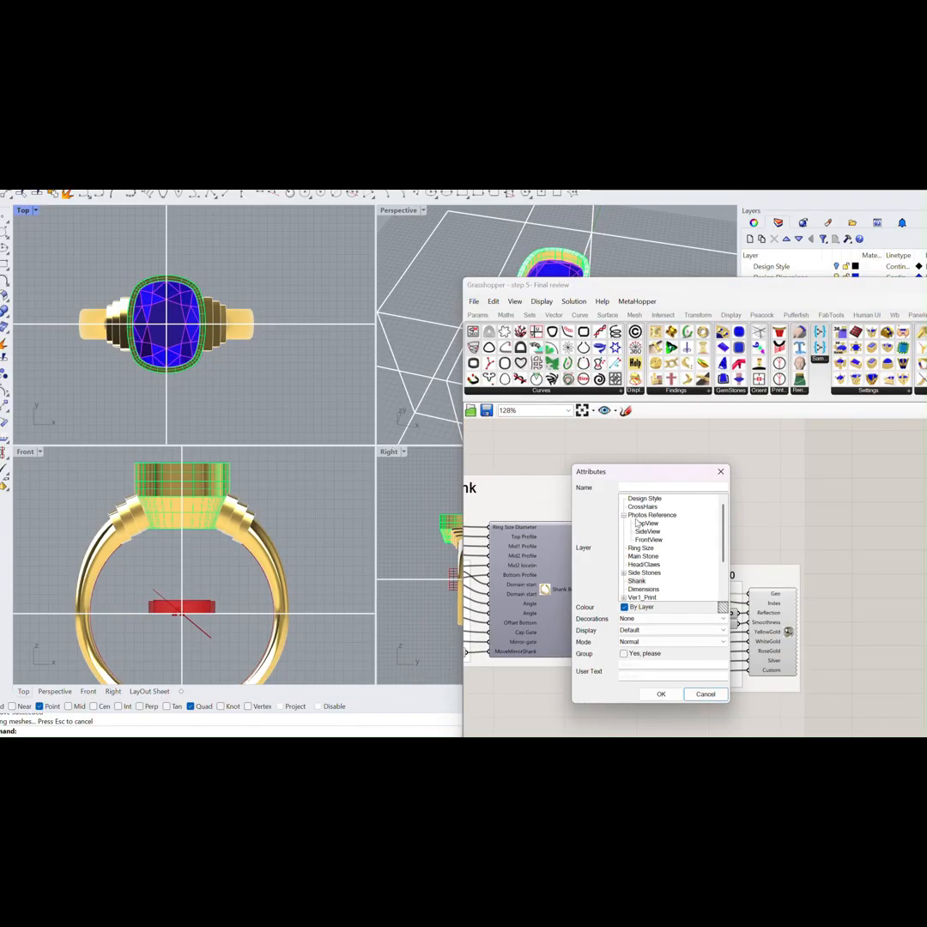
left_click(638, 583)
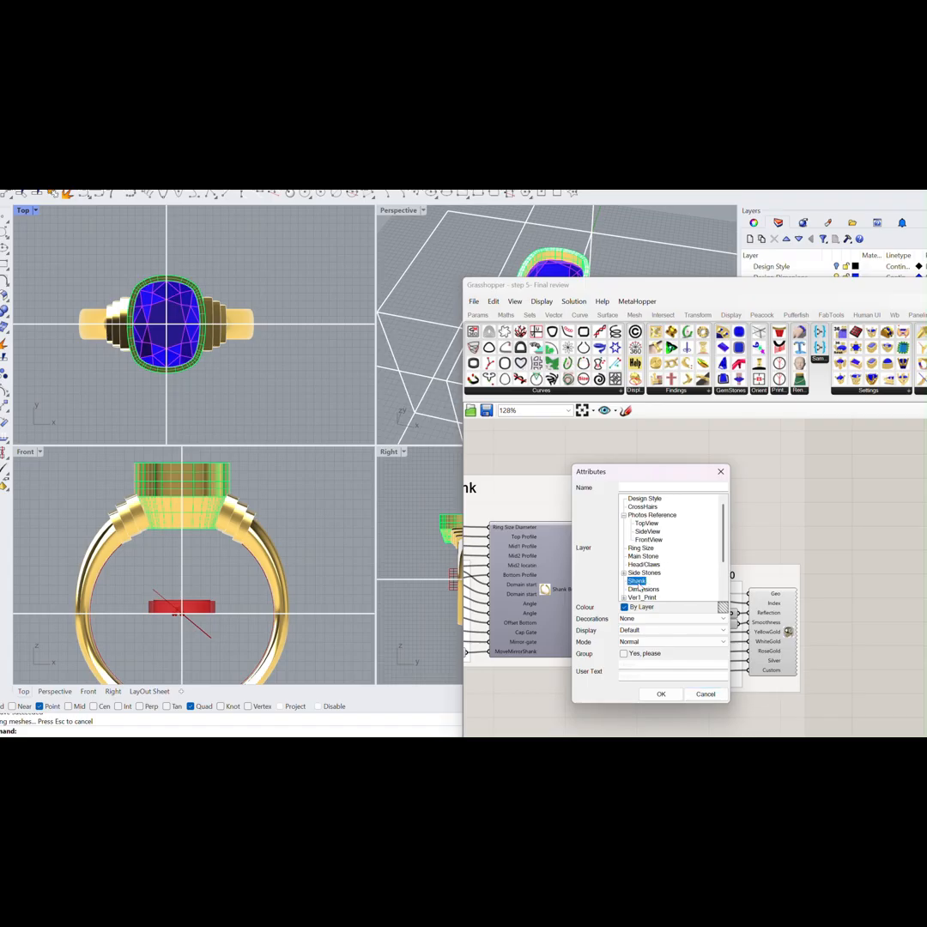
left_click(661, 694)
Bake the merged bumps from their Metal_Colour_Display_1.0 input onto the Shank layer.
scroll(670, 573, "down", 5)
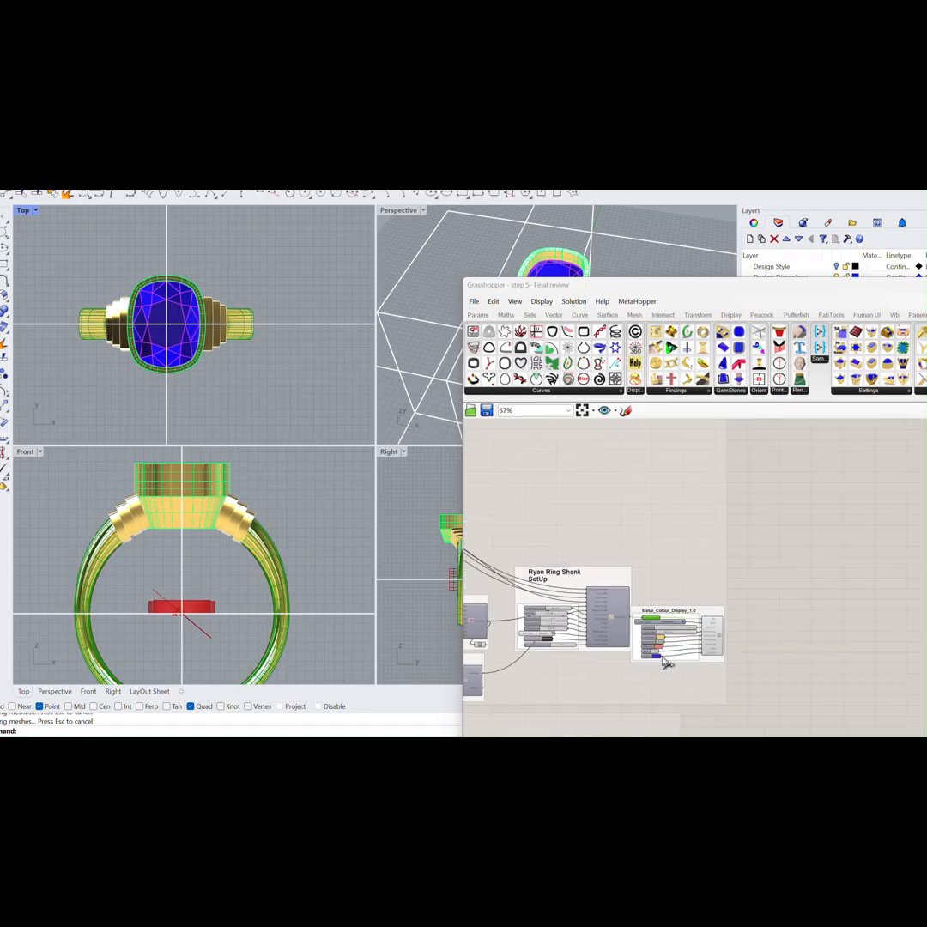
scroll(670, 572, "down", 2)
right_click_drag(625, 618, 625, 507)
scroll(637, 595, "up", 6)
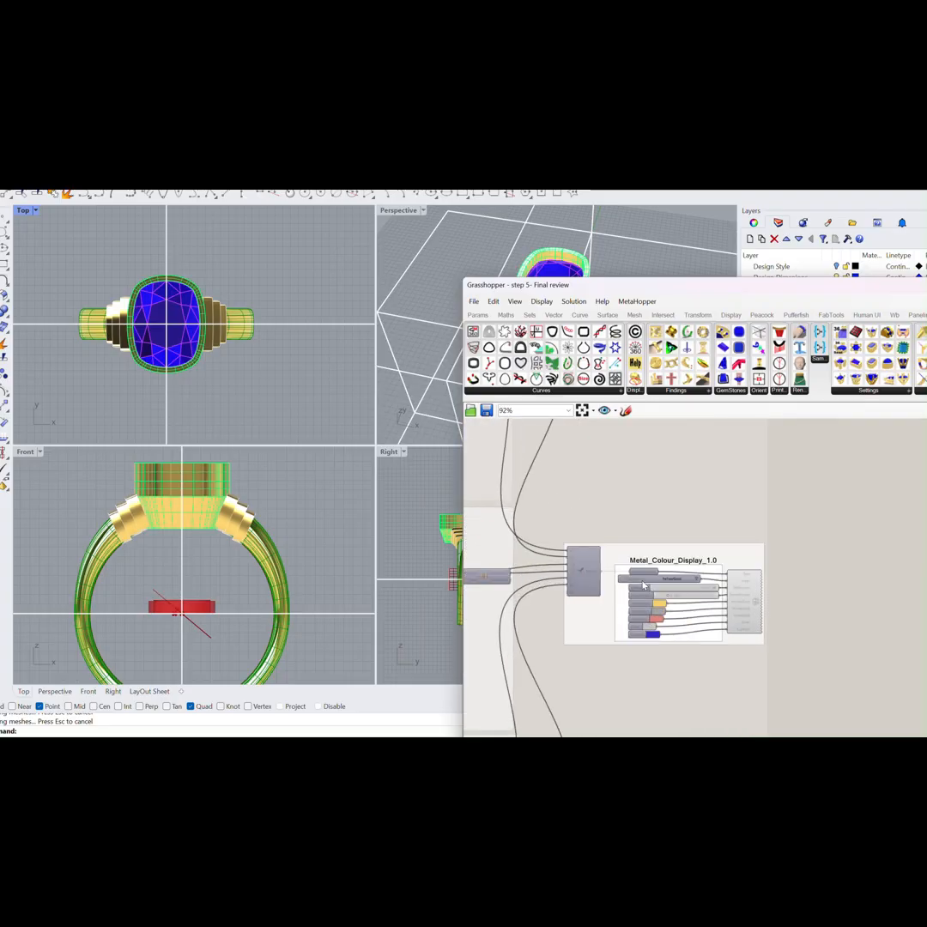
right_click(646, 570)
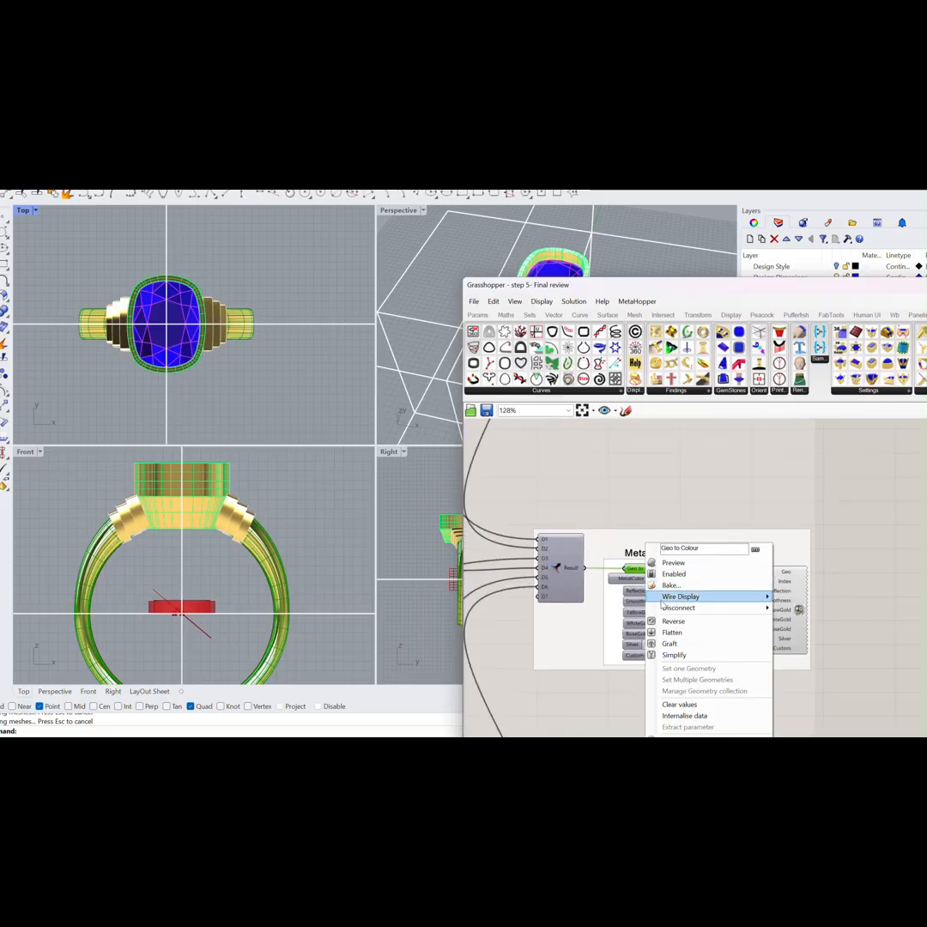
left_click(670, 585)
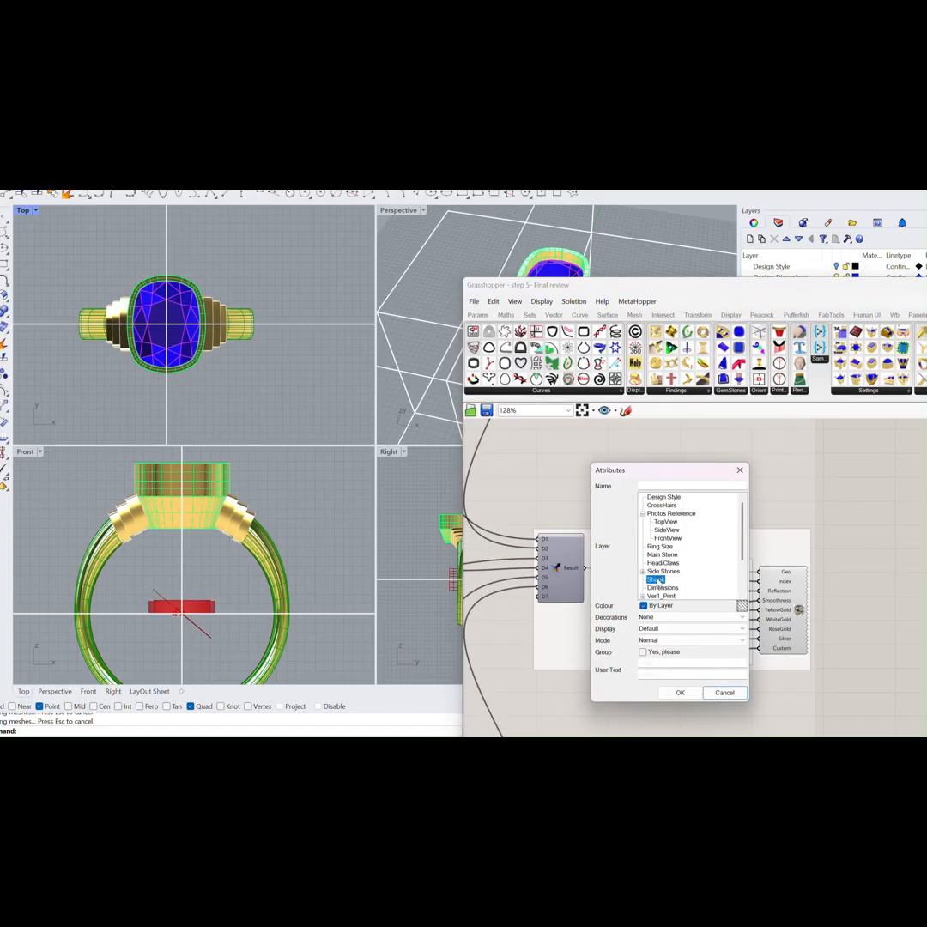
left_click(680, 692)
Bake the ring-size component's RingCylinder output onto the Ring Circle cutter layer.
scroll(598, 481, "down", 8)
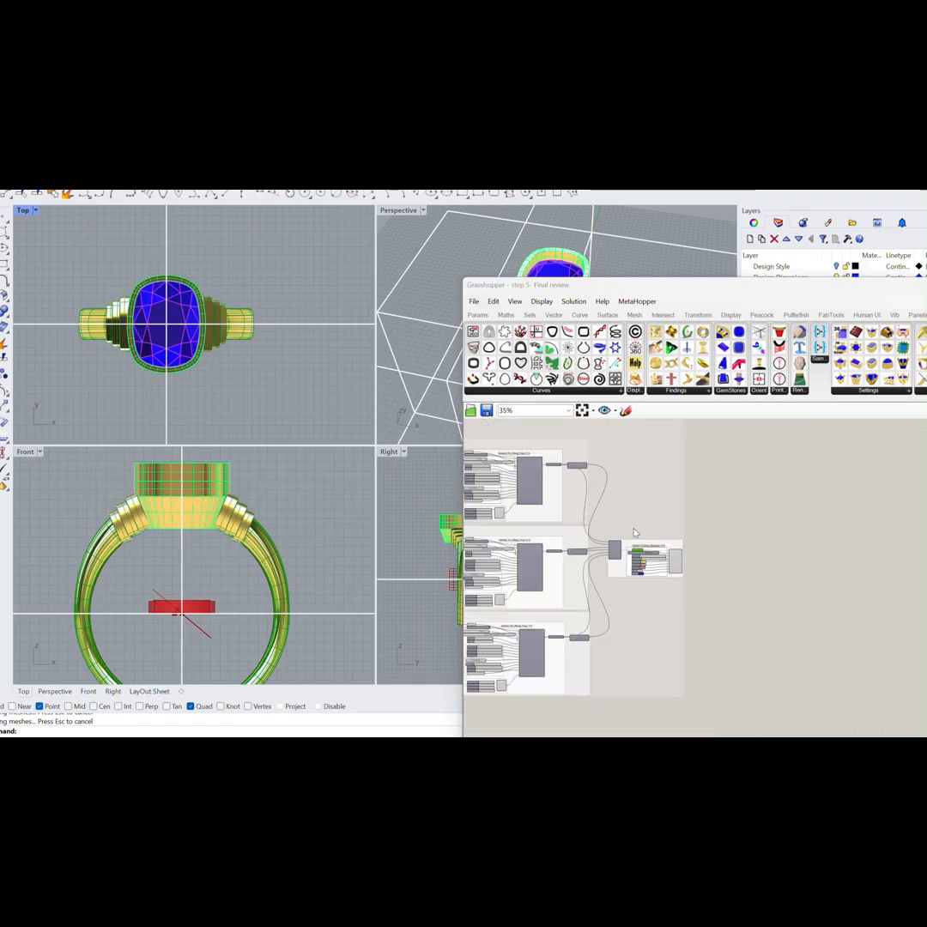
scroll(598, 480, "up", 4)
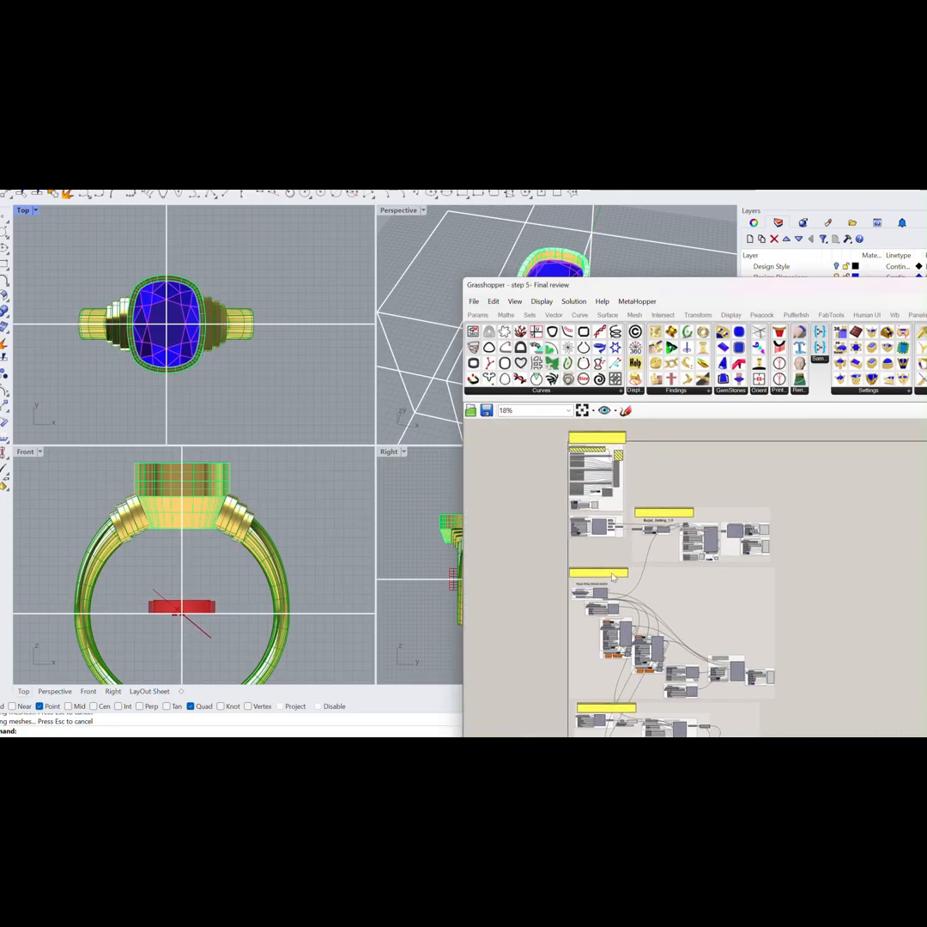
scroll(604, 598, "up", 12)
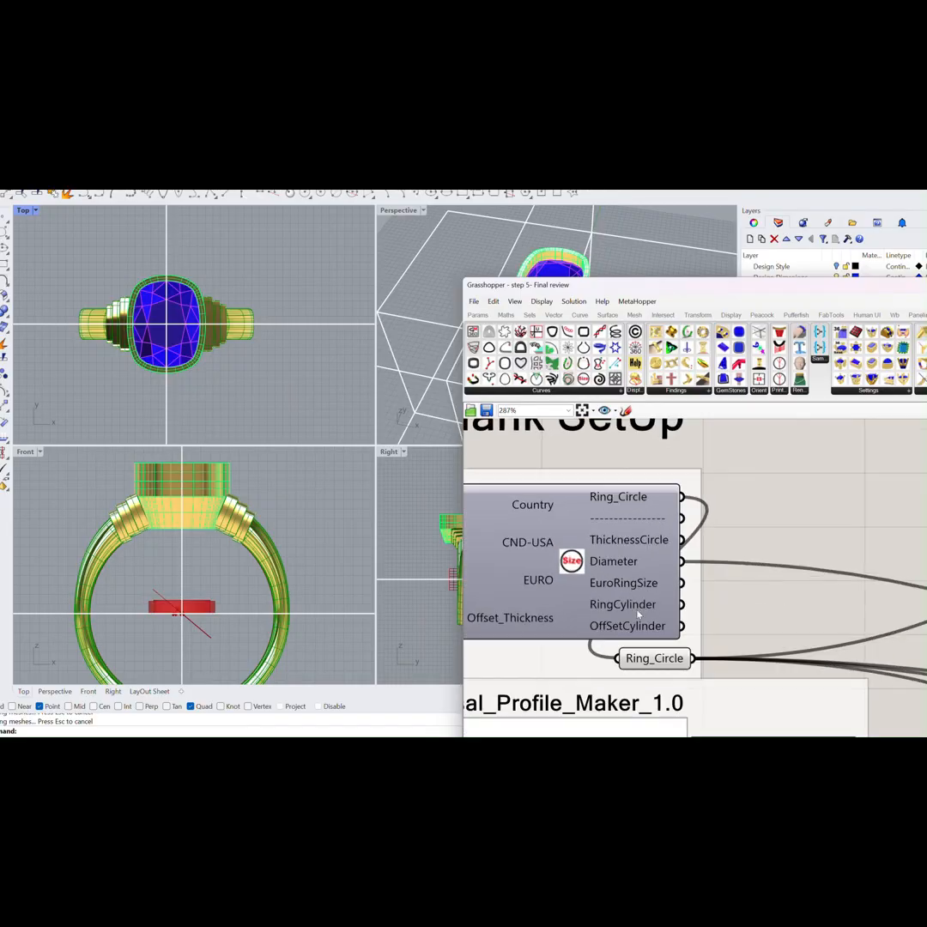
right_click_drag(659, 606, 622, 546)
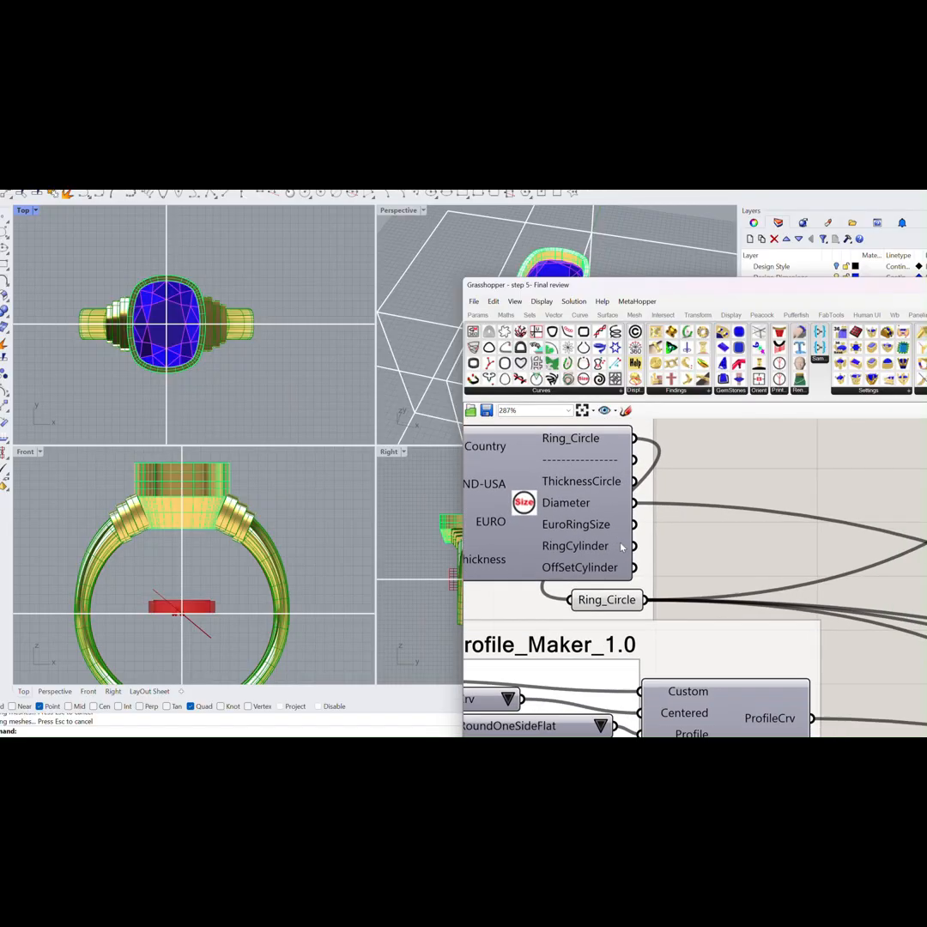
right_click(577, 550)
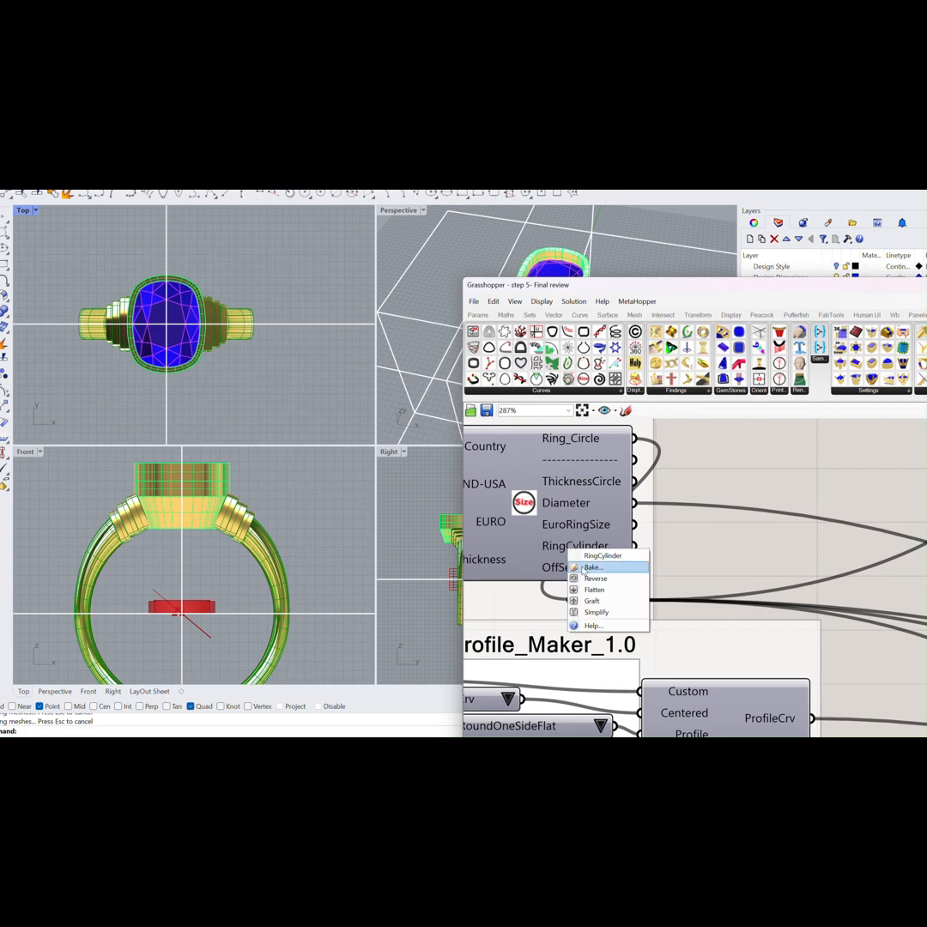
left_click(592, 568)
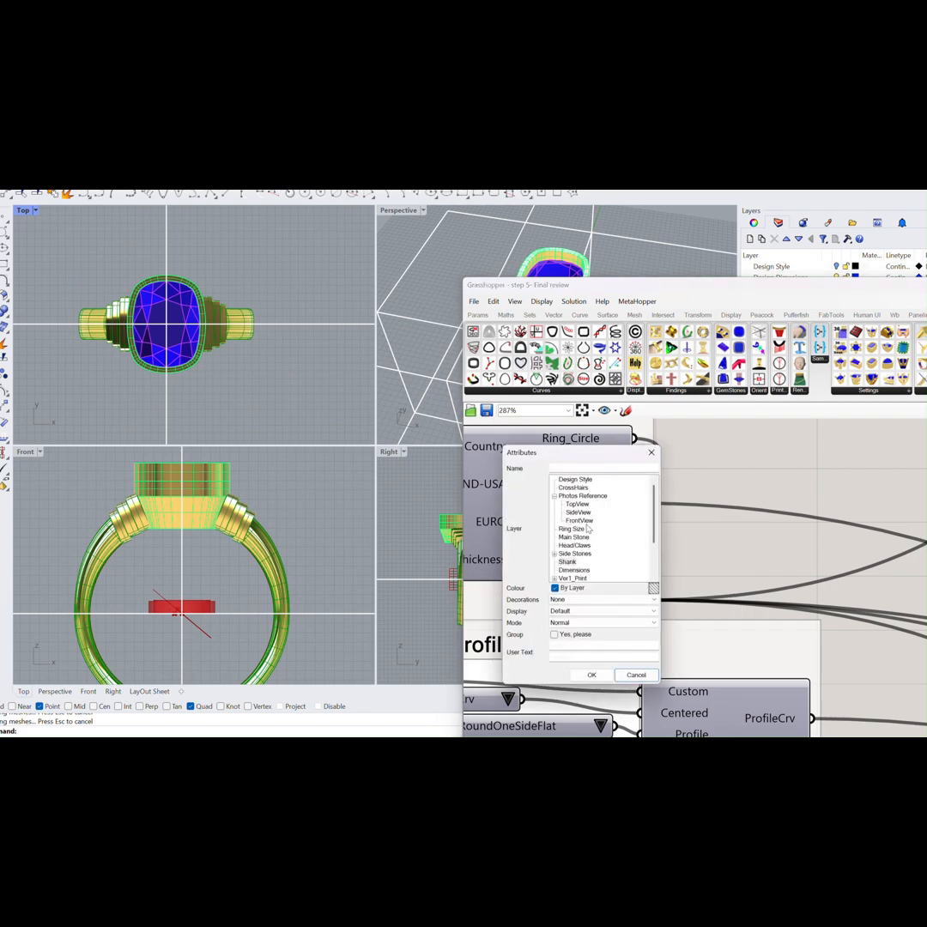
scroll(593, 540, "down", 2)
left_click(581, 571)
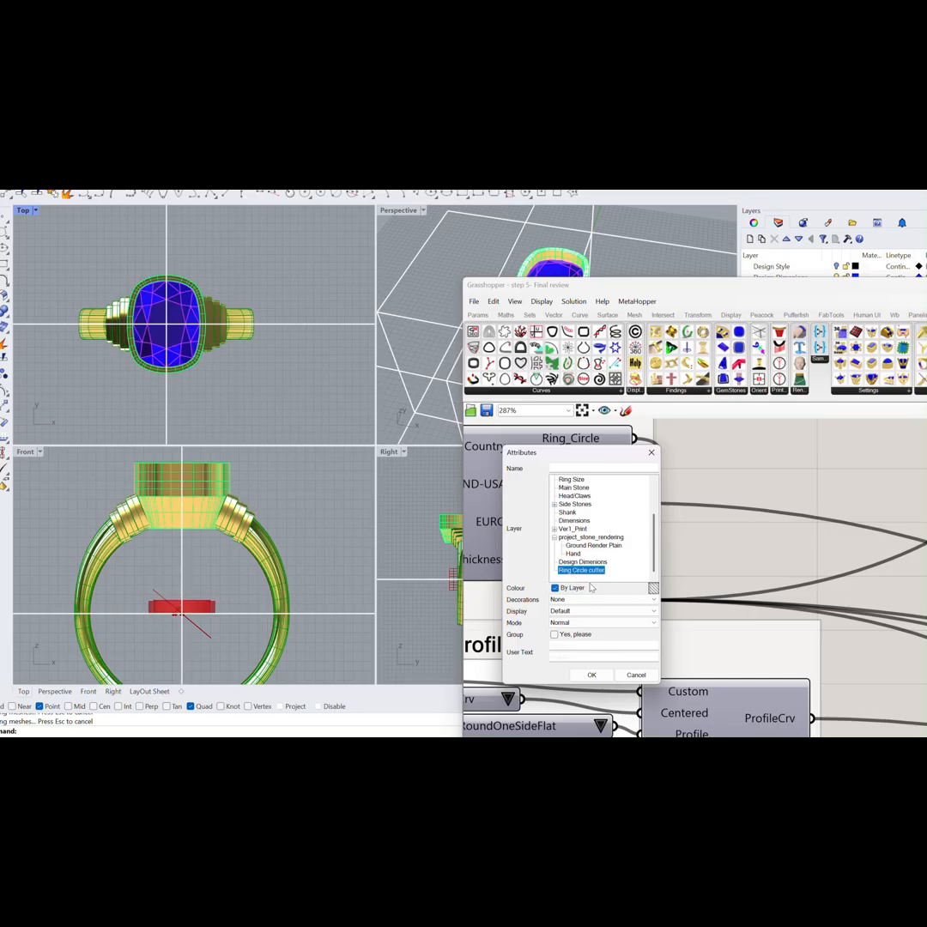
left_click(593, 675)
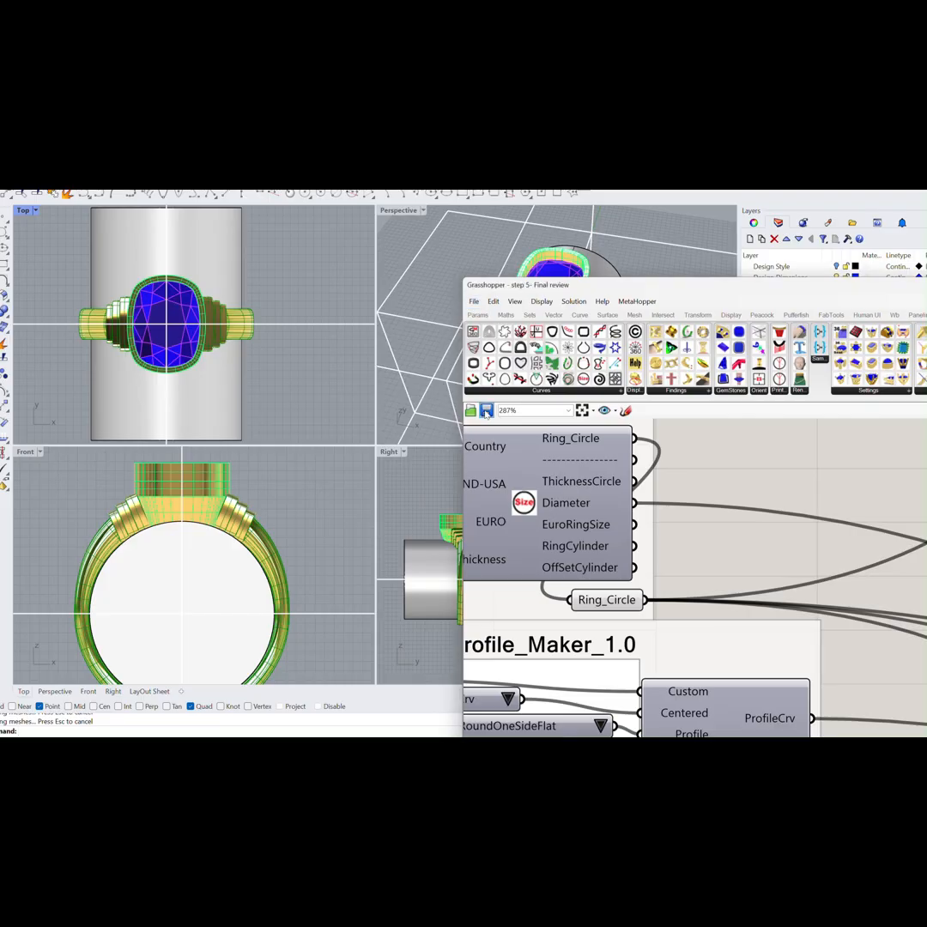
Start a new empty Grasshopper definition and move its window clear of the Rhino views and layer list.
left_click(474, 302)
left_click(499, 313)
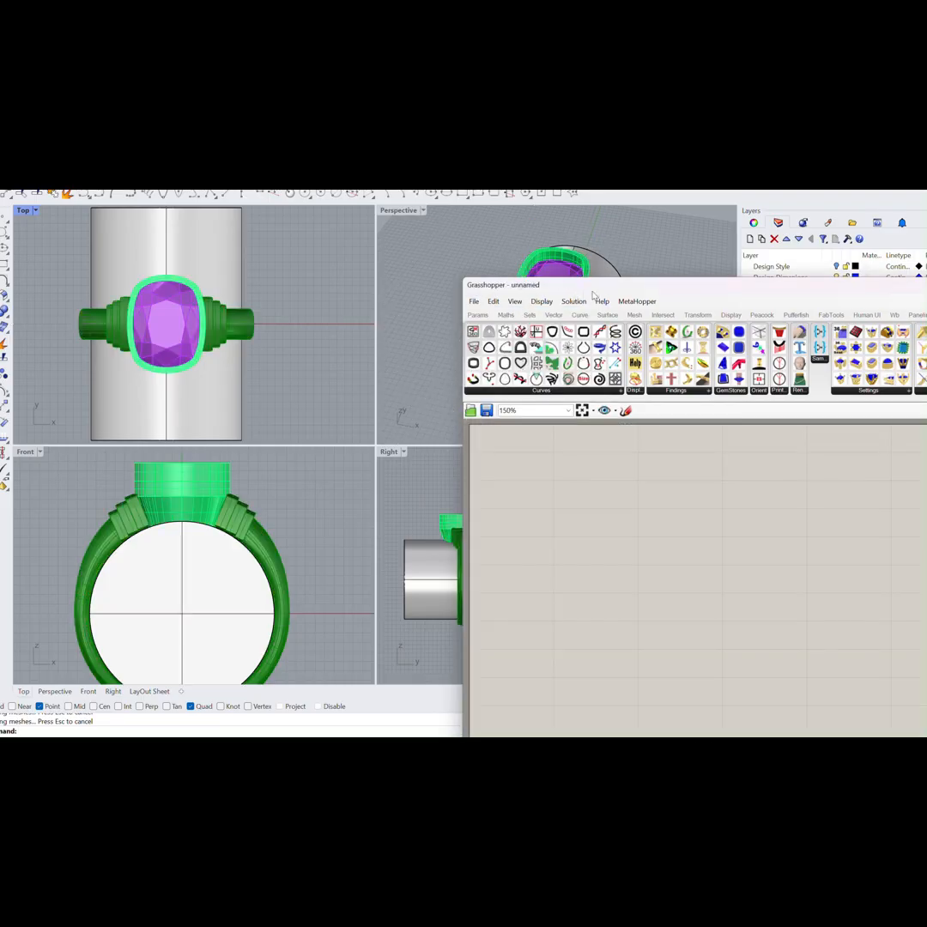
left_click_drag(571, 293, 758, 432)
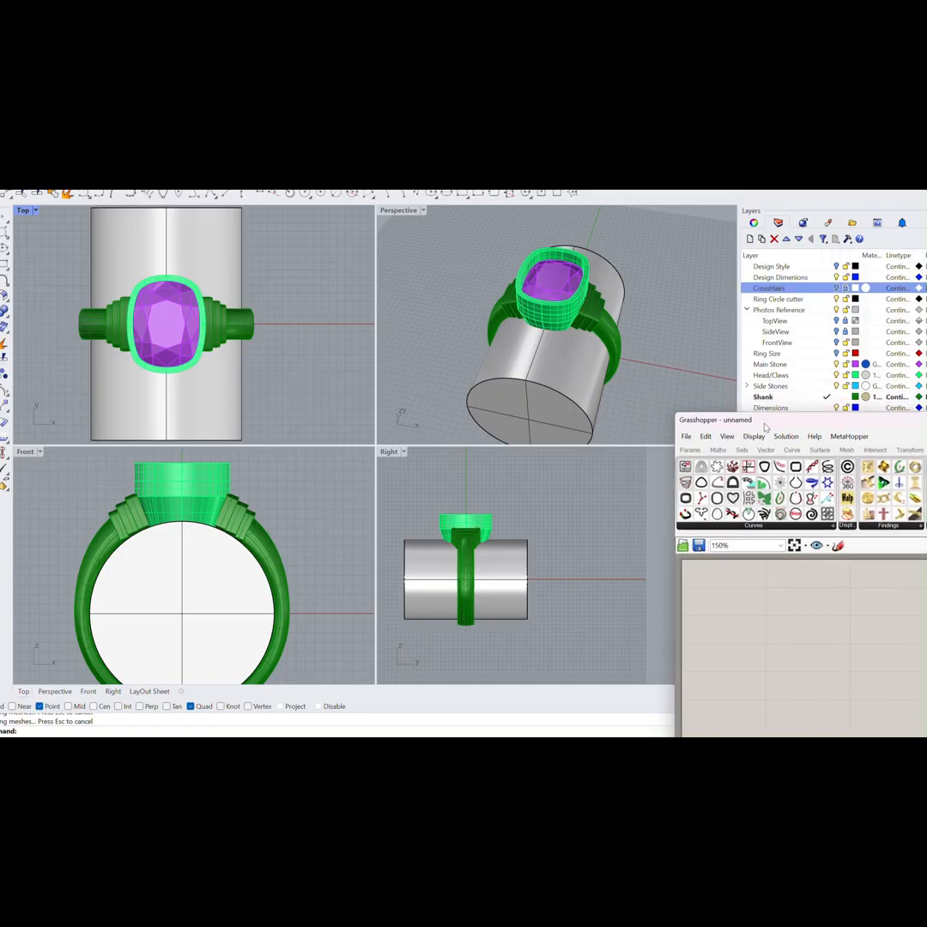
In a maximised Perspective view, select all baked ring parts with the cylinder, make Ver1_Print the current layer and copy them onto it.
right_click_drag(401, 213, 192, 333)
scroll(449, 428, "up", 6)
right_click_drag(481, 446, 215, 440)
scroll(215, 440, "down", 3)
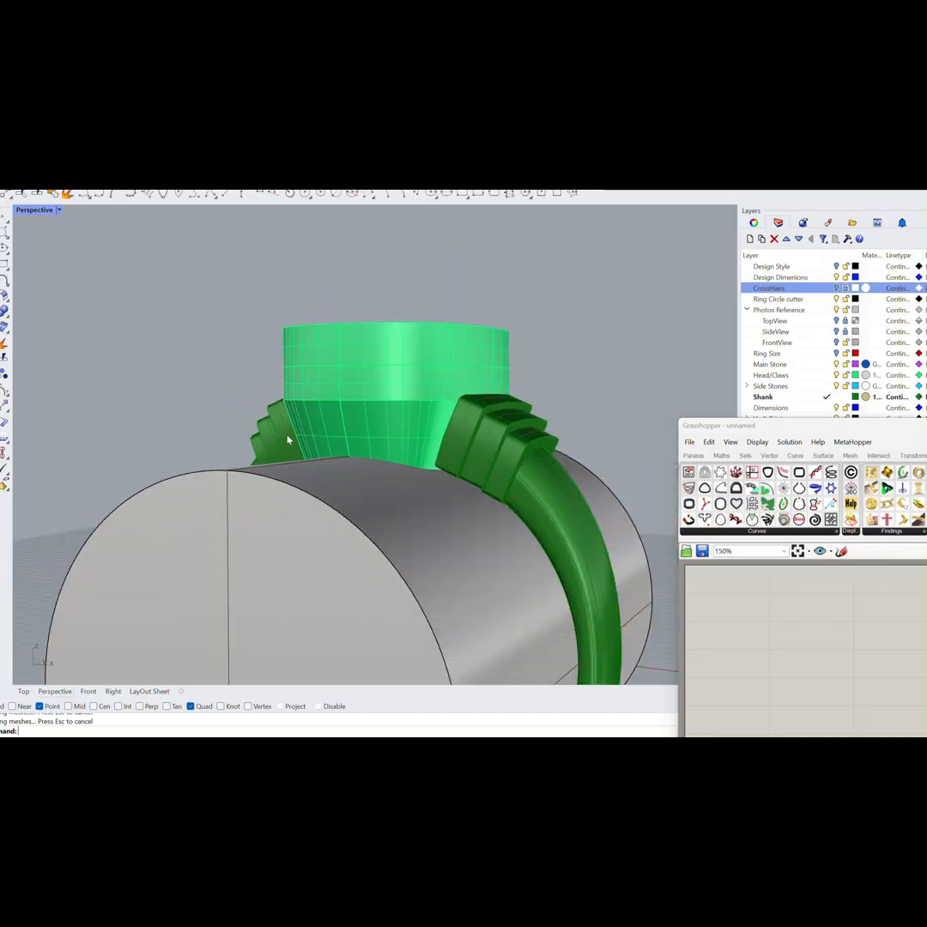
right_click_drag(249, 386, 369, 359)
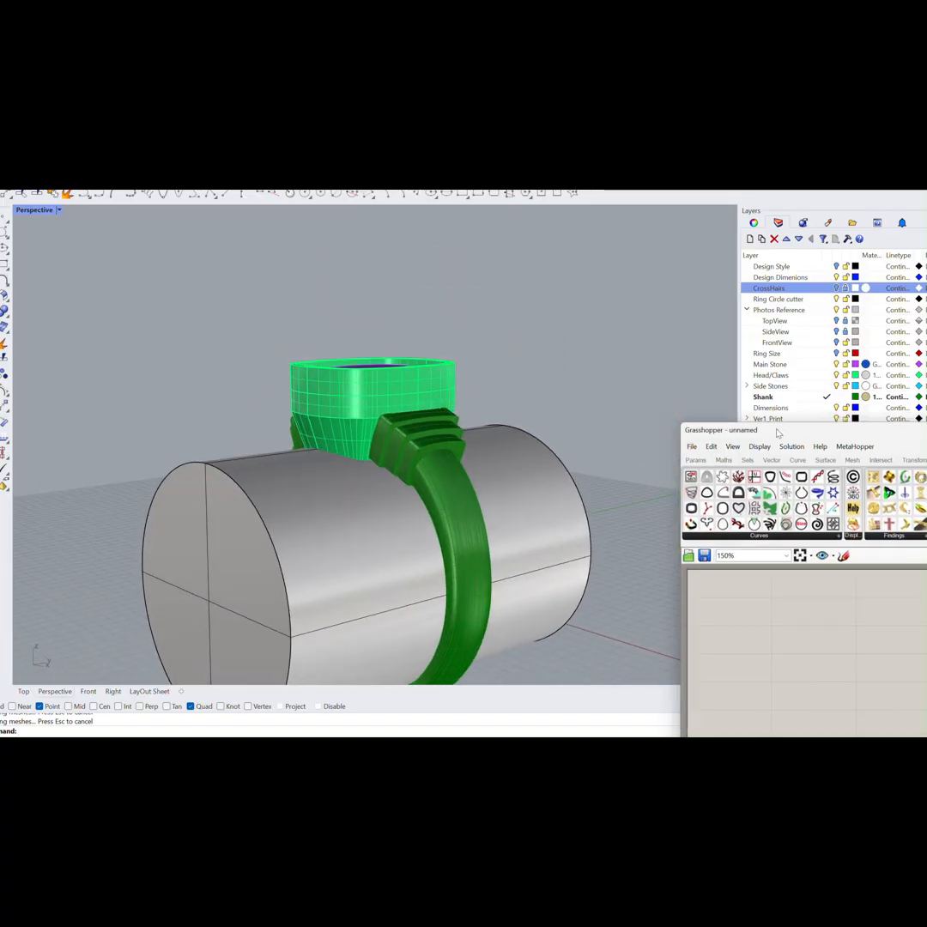
left_click_drag(745, 431, 776, 494)
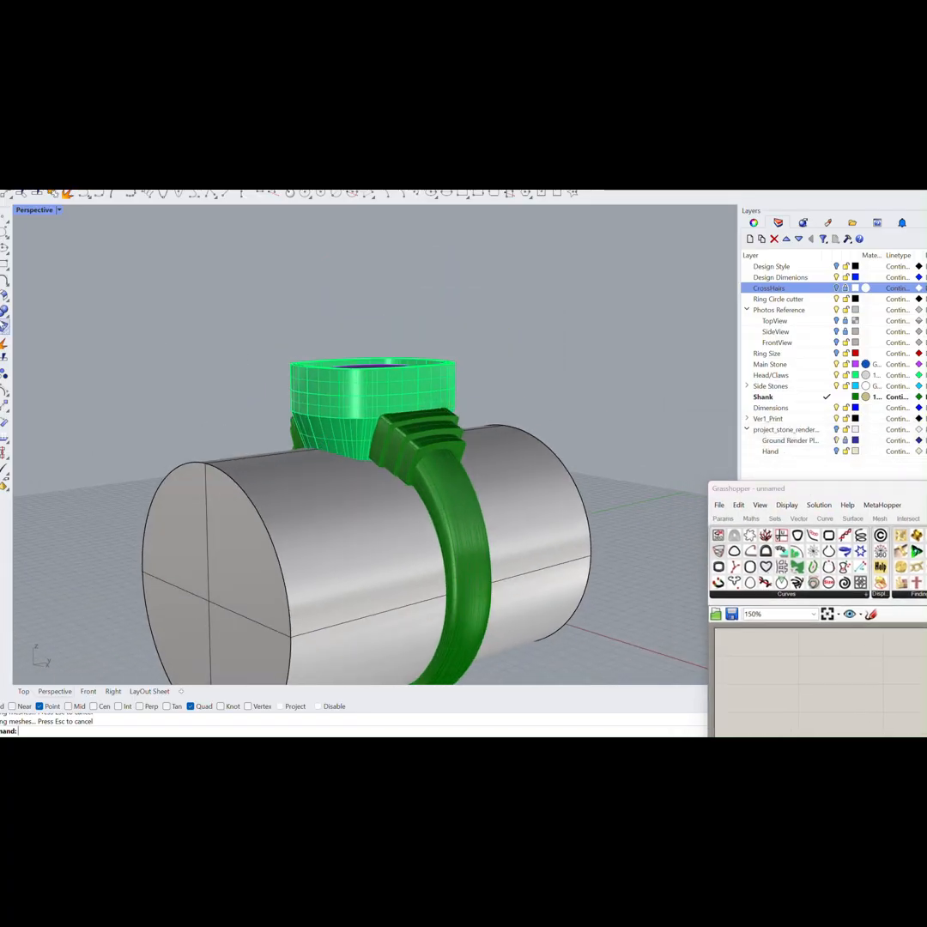
scroll(404, 382, "down", 3)
left_click_drag(252, 336, 587, 591)
left_click_drag(803, 492, 808, 517)
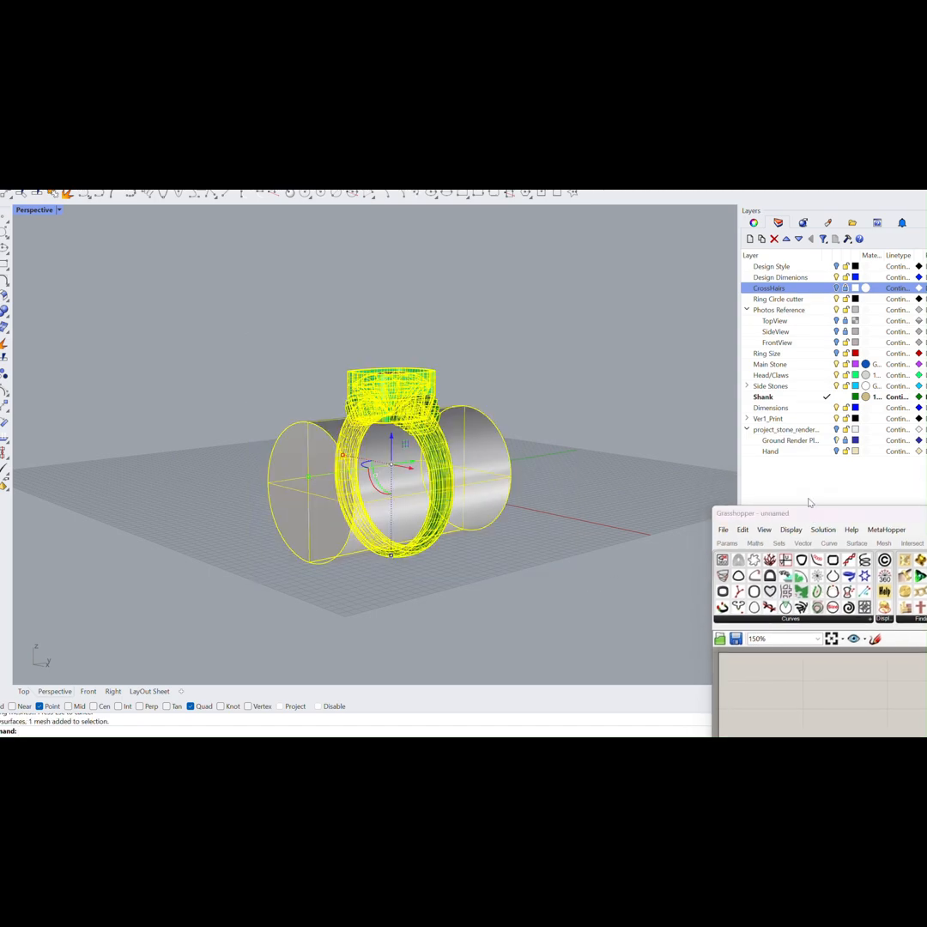
double_click(795, 419)
right_click(795, 421)
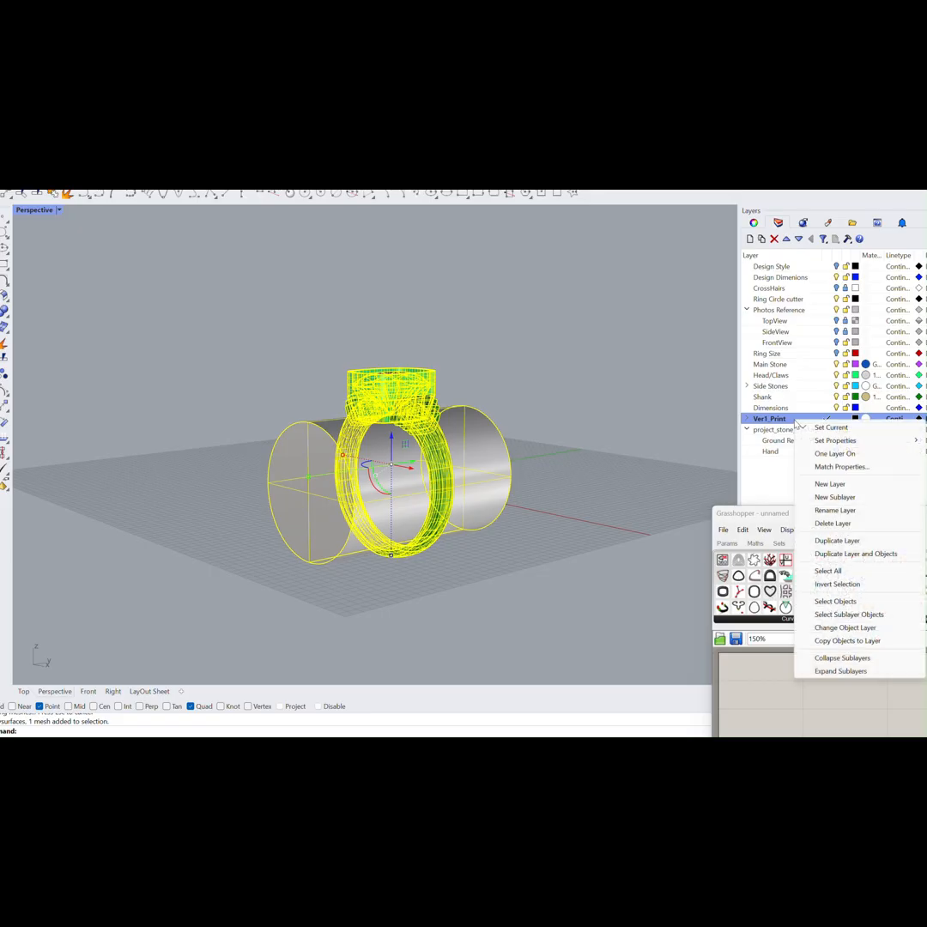
left_click(839, 641)
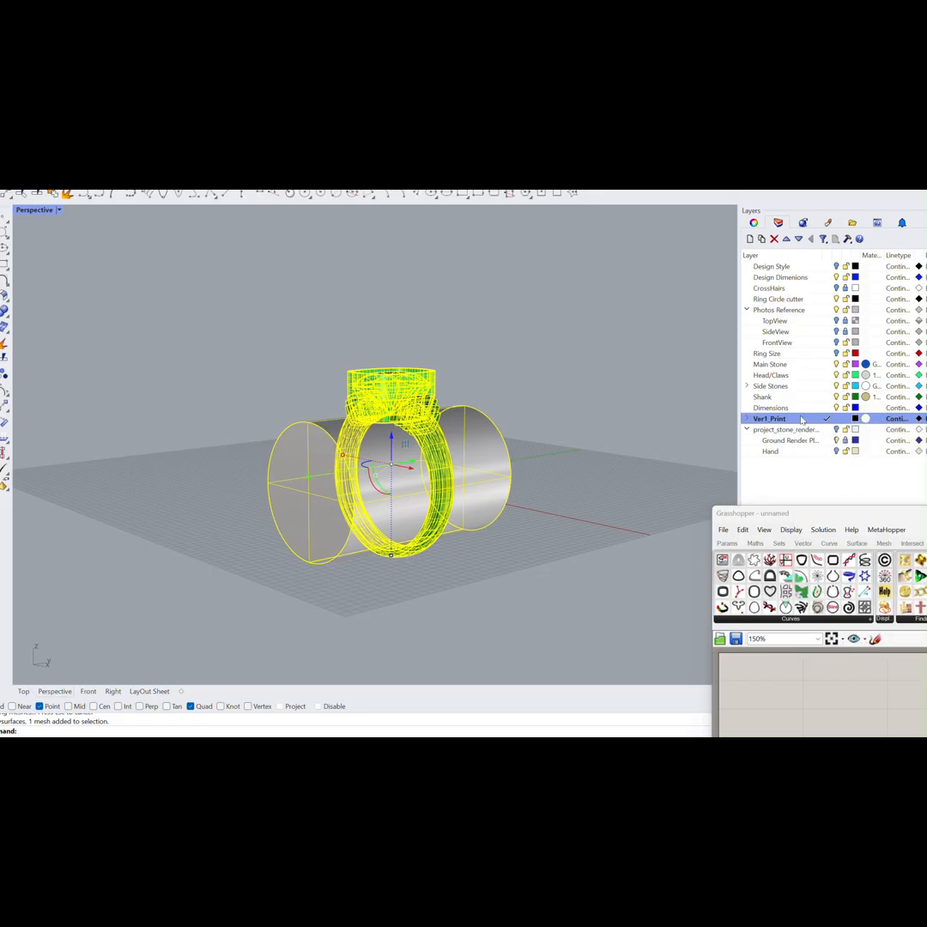
Turn off the Shank, Head/Claws, Main Stone and Ring Circle cutter layers and clear the selection.
left_click(836, 396)
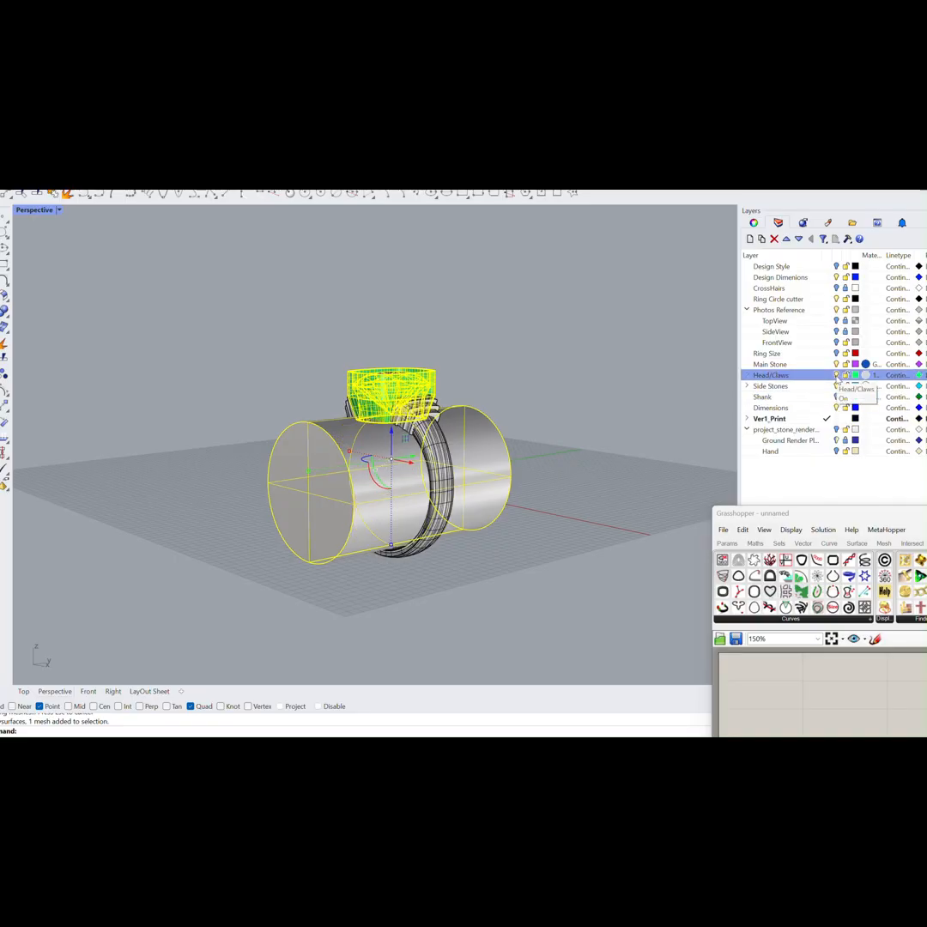
left_click(836, 375)
left_click(836, 365)
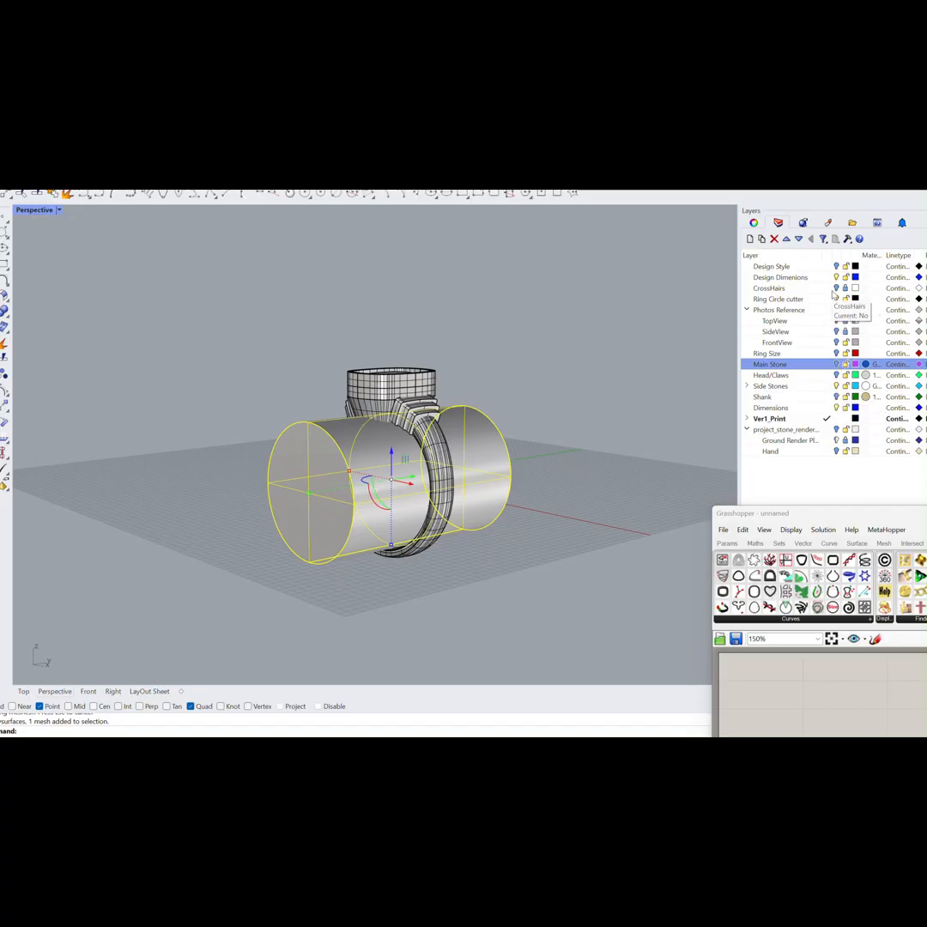
left_click(778, 299)
left_click(601, 434)
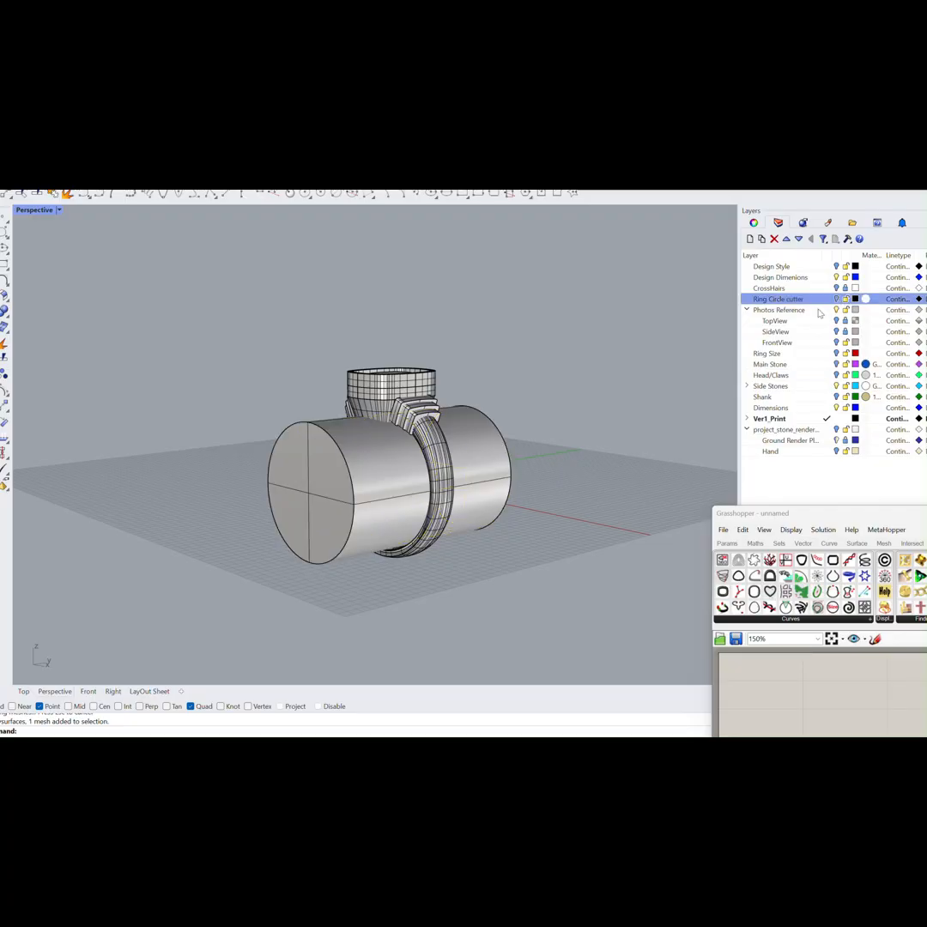
Subtract the finger cylinder from the stepped bumps on both sides with Boolean Difference, using DeleteInput=No.
right_click_drag(600, 434, 412, 410)
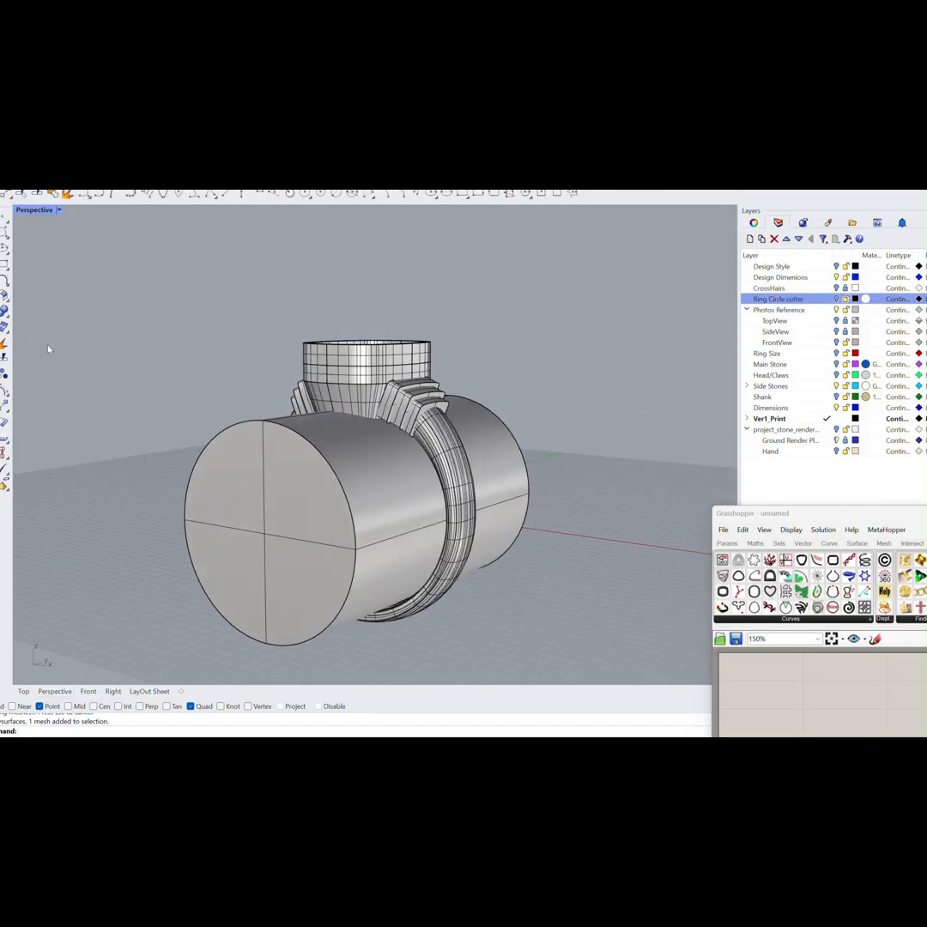
left_click(5, 311)
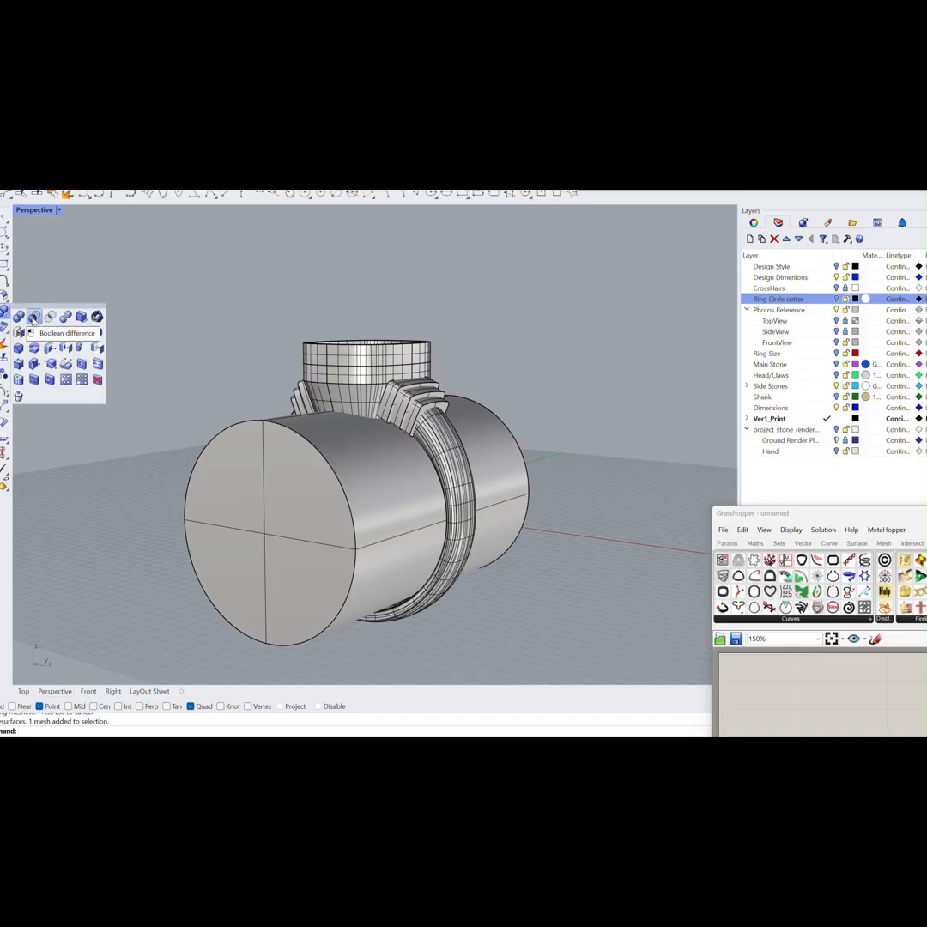
left_click(34, 316)
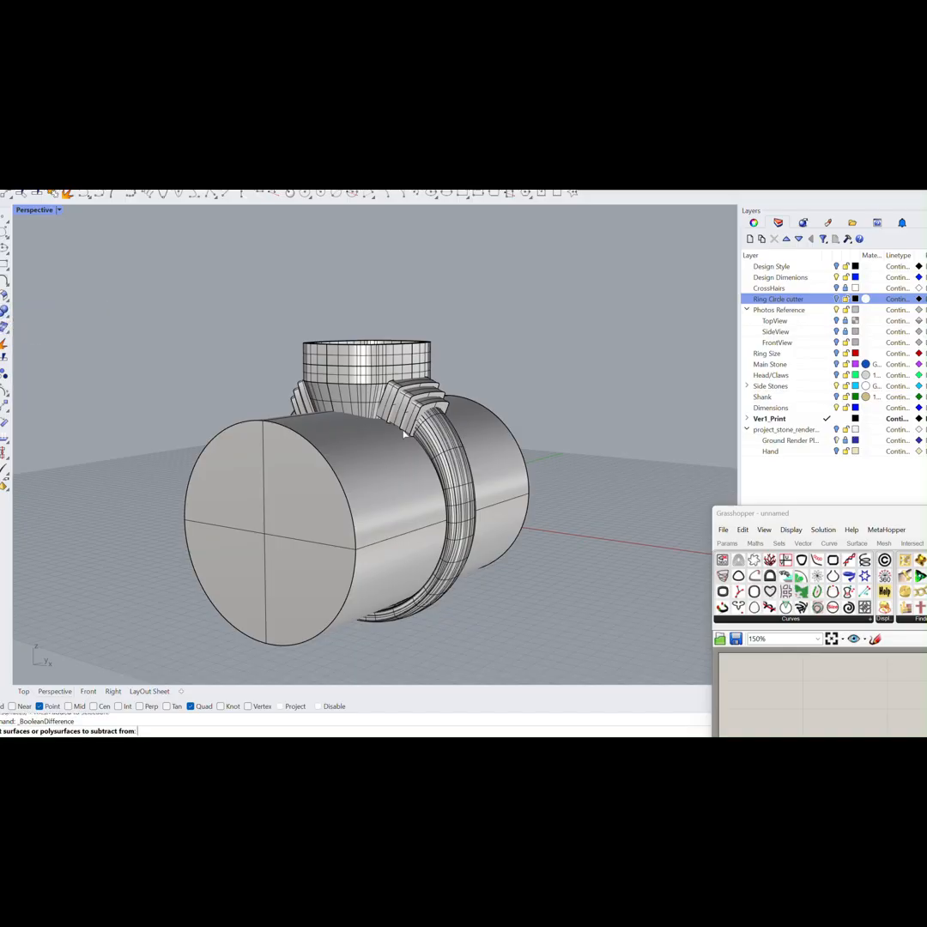
left_click(434, 408)
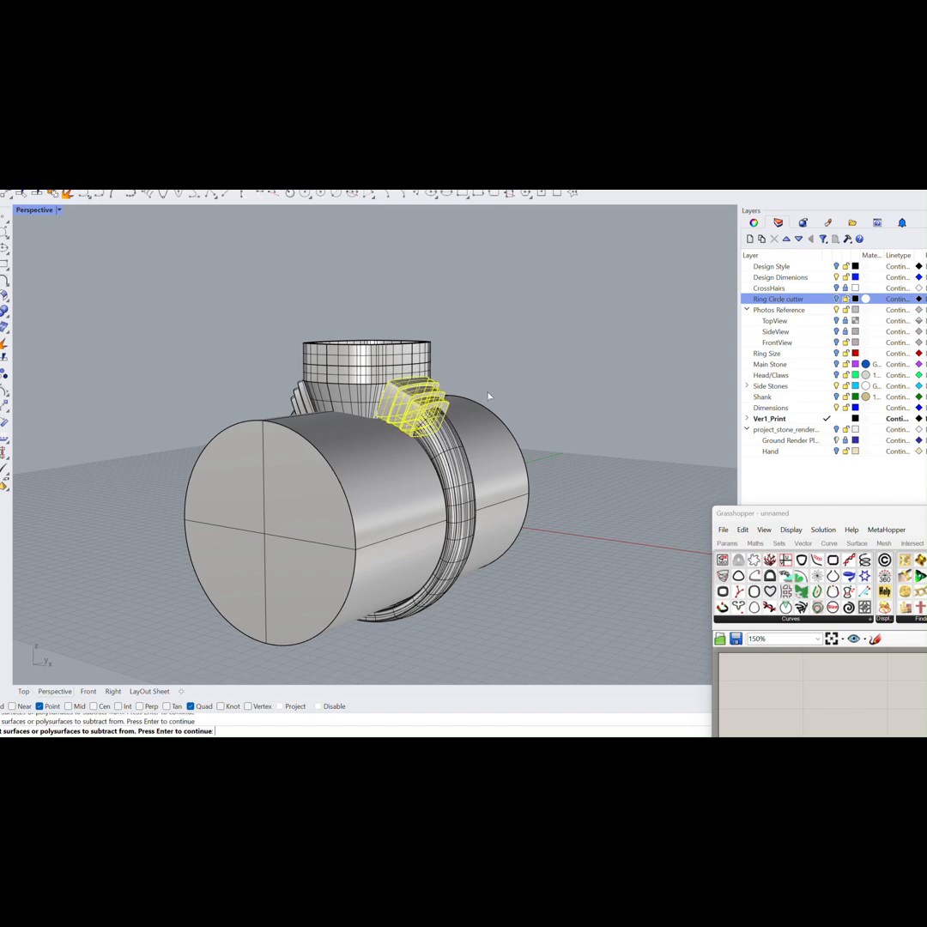
right_click_drag(490, 394, 408, 425)
left_click(309, 411)
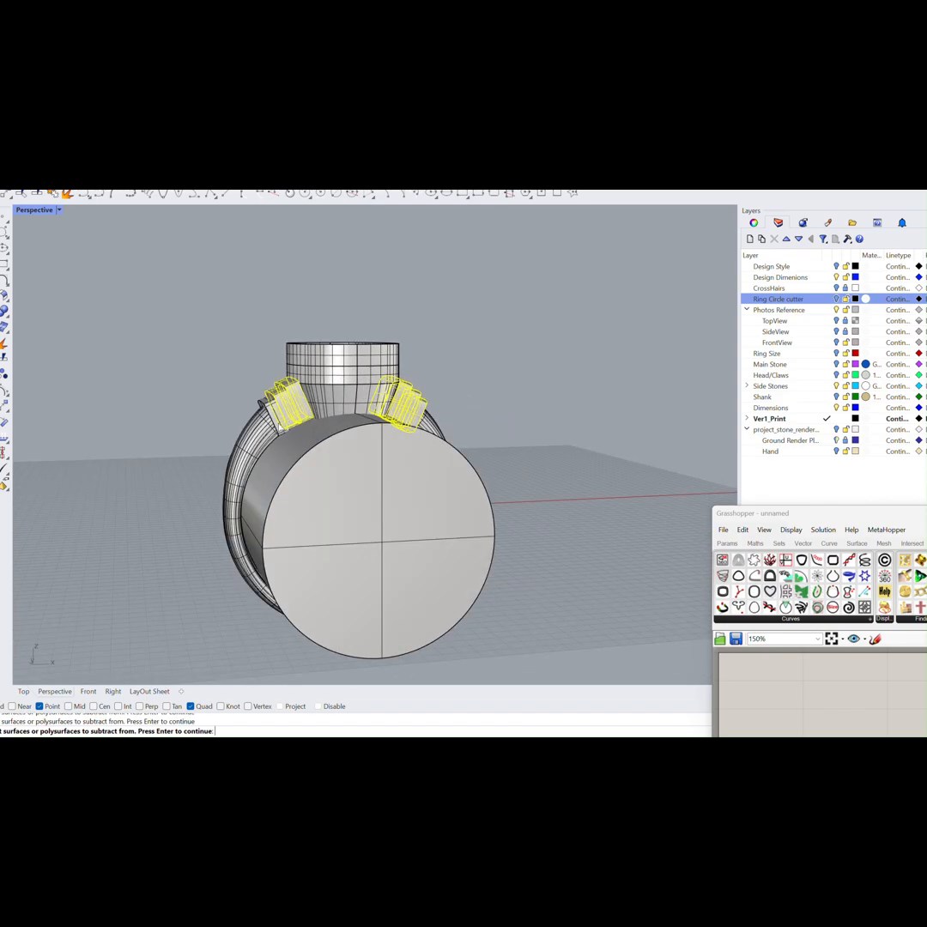
key("Return")
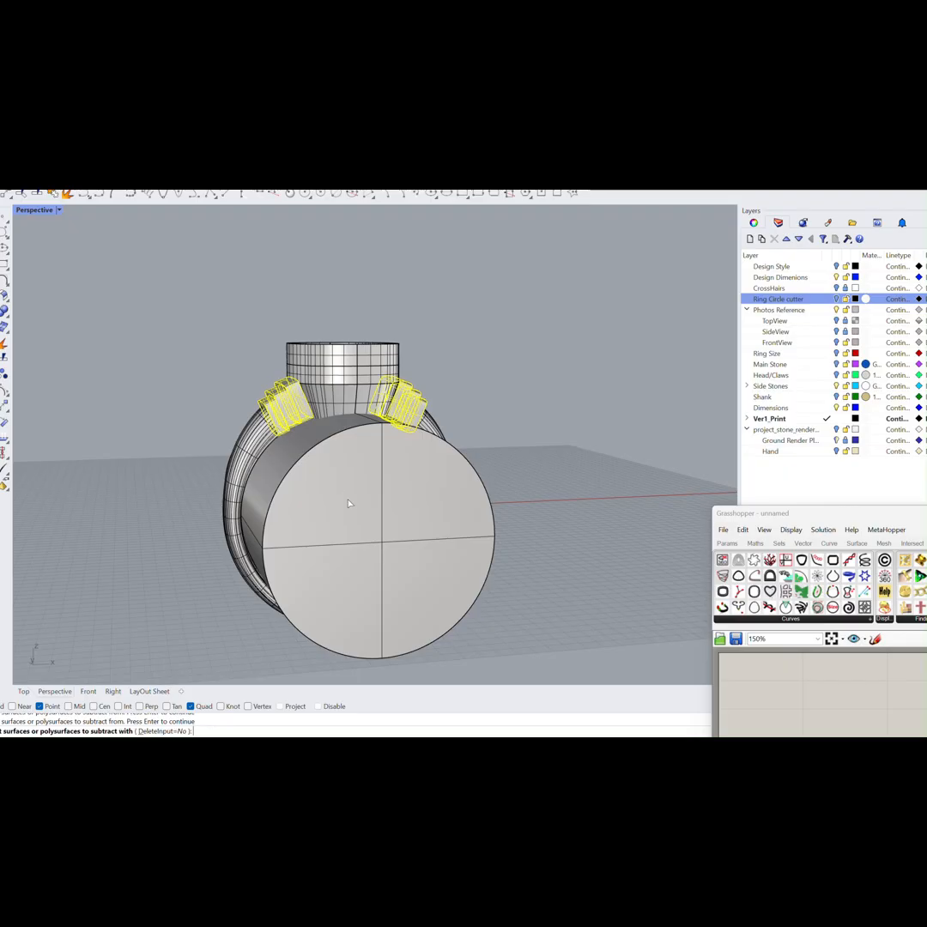
left_click(357, 503)
key("Return")
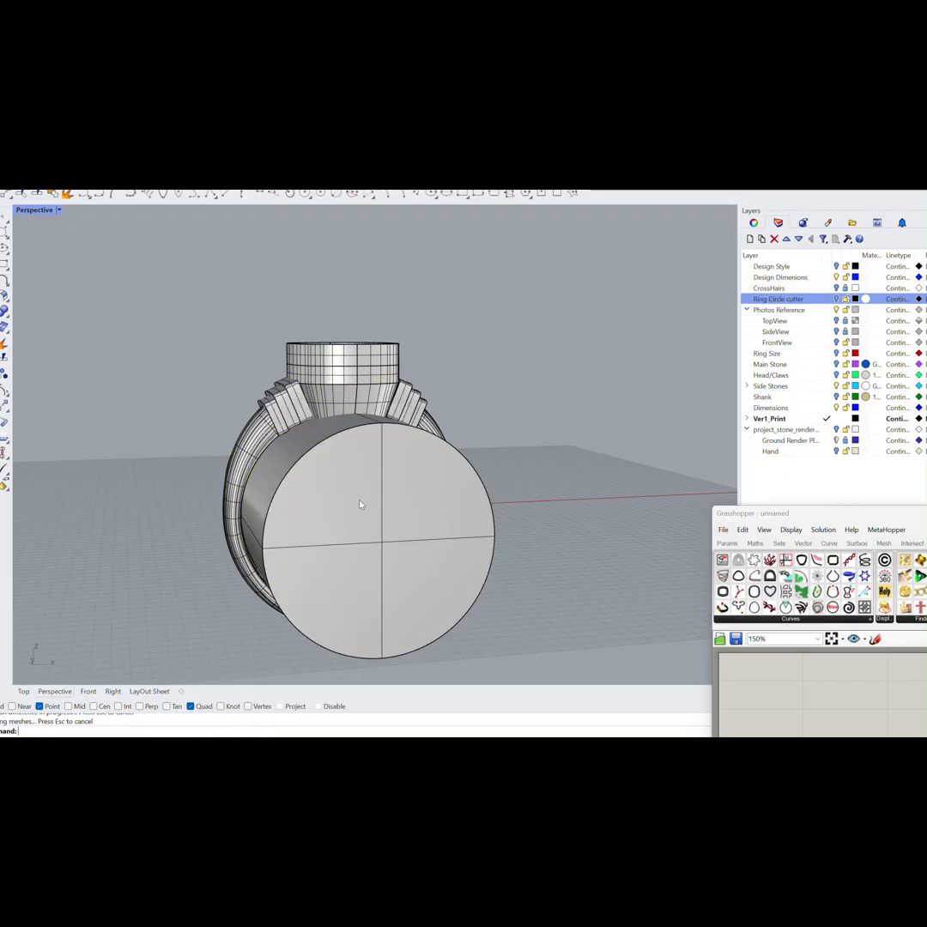
Subtract the finger cylinder from the bezel with Boolean Difference using DeleteInput=No, and delete the cylinder.
left_click(5, 313)
left_click(78, 324)
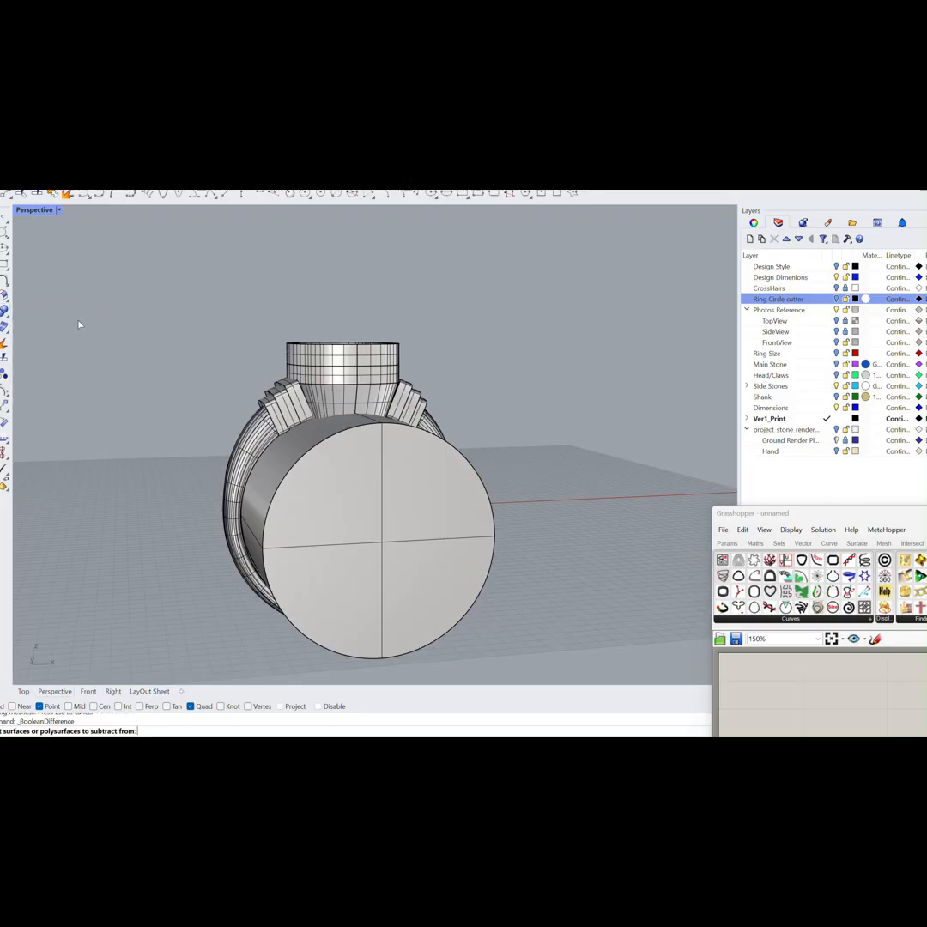
left_click(336, 378)
key("Return")
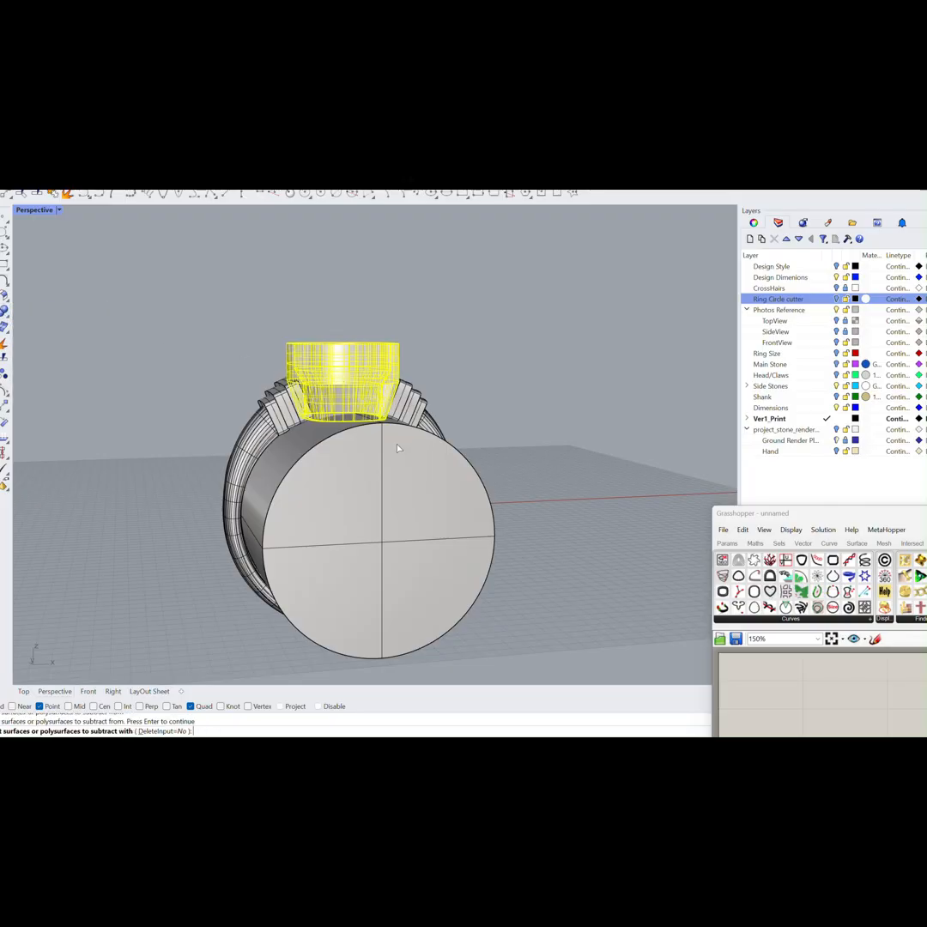
left_click(393, 442)
key("Return")
left_click(397, 446)
key("Delete")
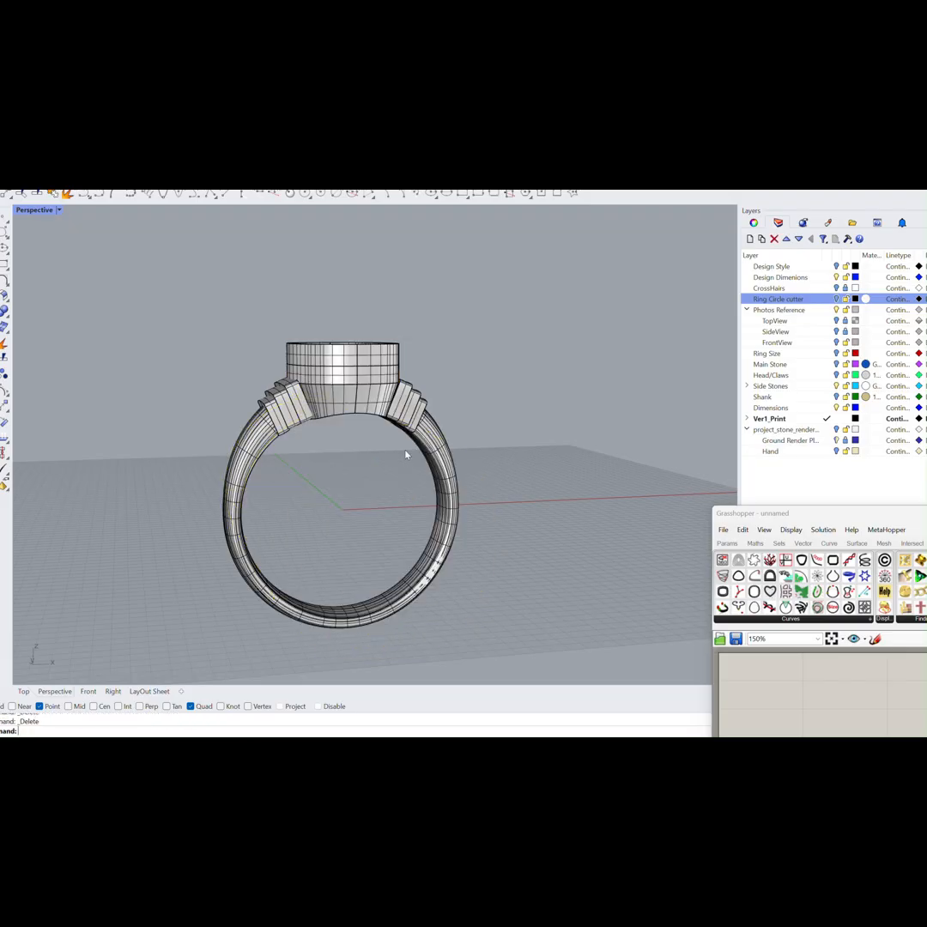
Examine the trimmed ring from below, and in a maximised Wireframe Front view check the stone's lower tip against the finger opening.
right_click_drag(521, 429, 540, 395)
scroll(421, 417, "up", 6)
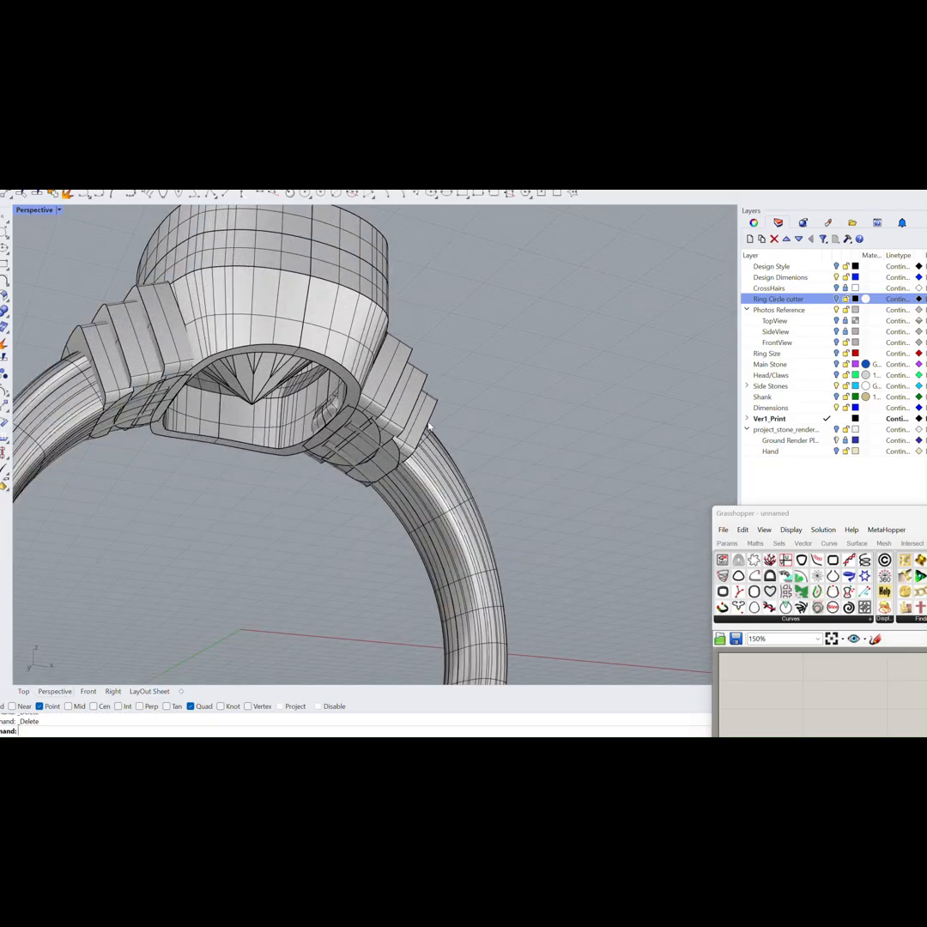
right_click_drag(417, 419, 395, 492)
scroll(385, 456, "down", 7)
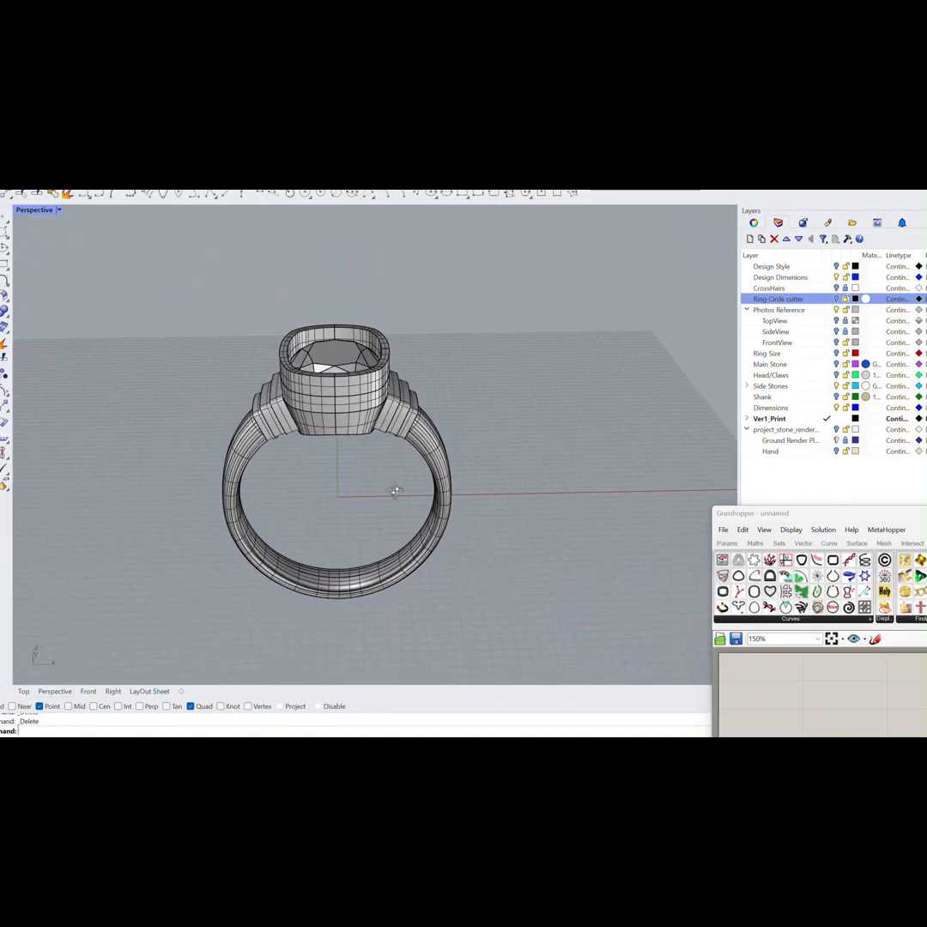
double_click(43, 212)
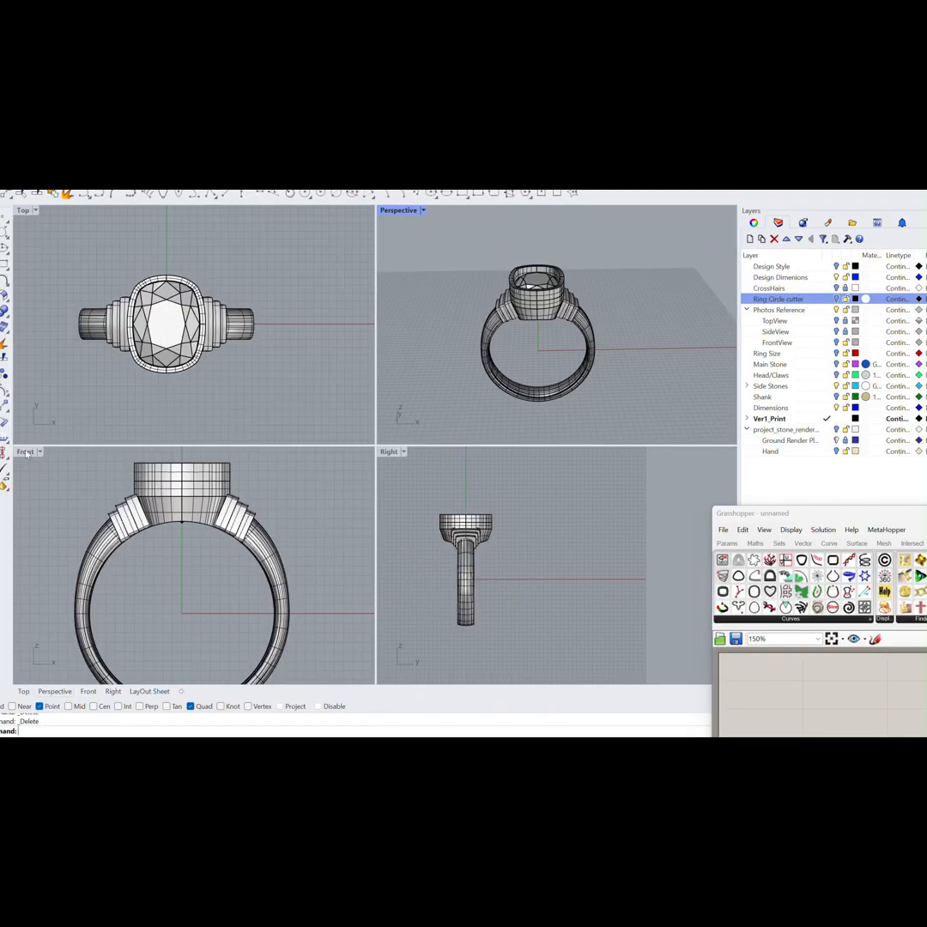
double_click(26, 452)
left_click(25, 209)
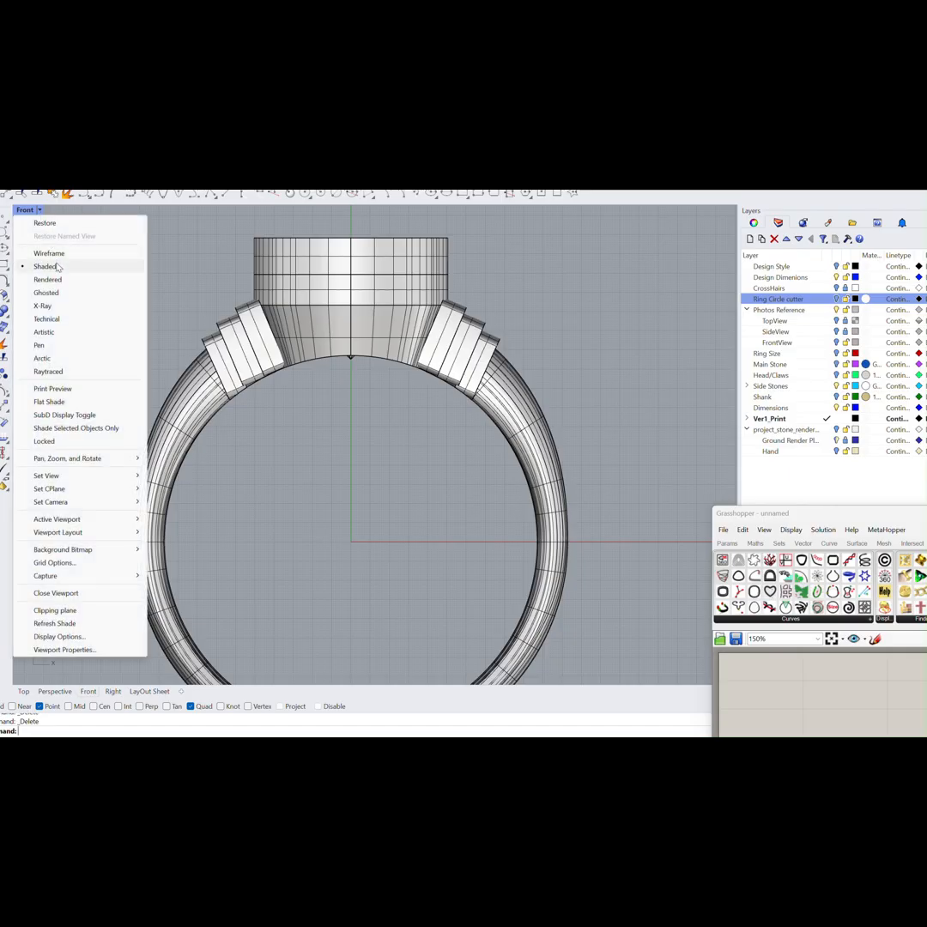
left_click(49, 253)
scroll(372, 404, "up", 5)
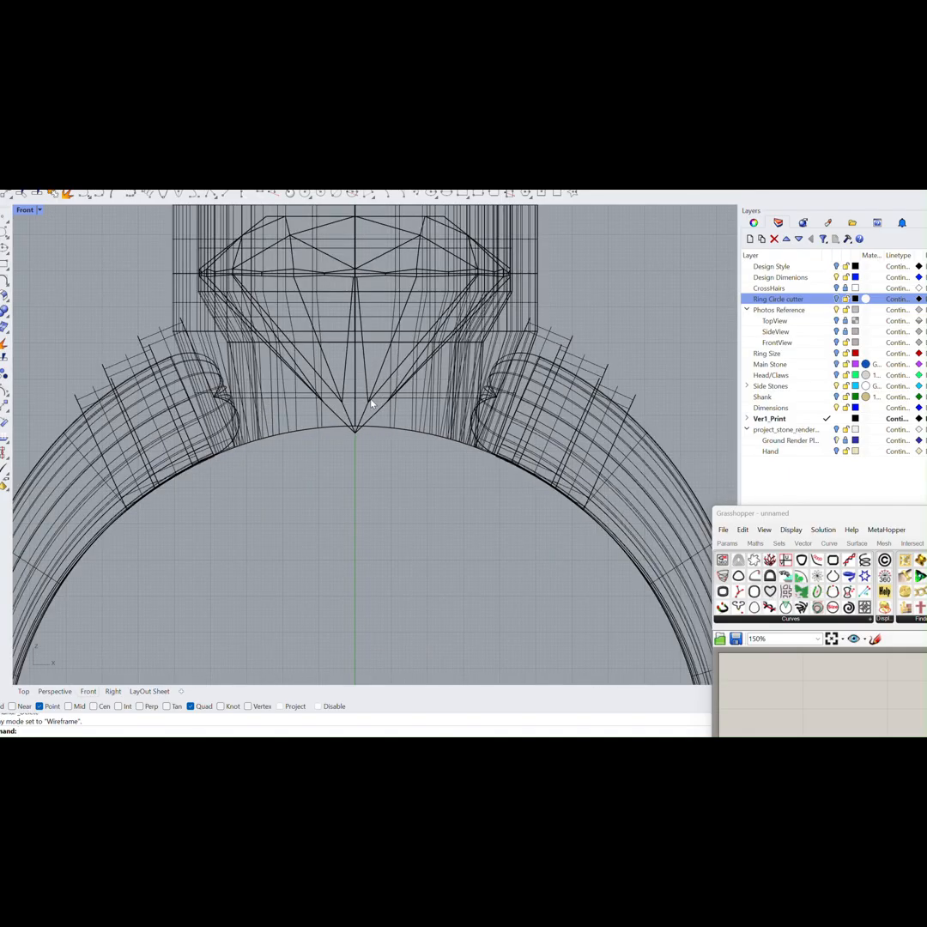
scroll(356, 437, "up", 5)
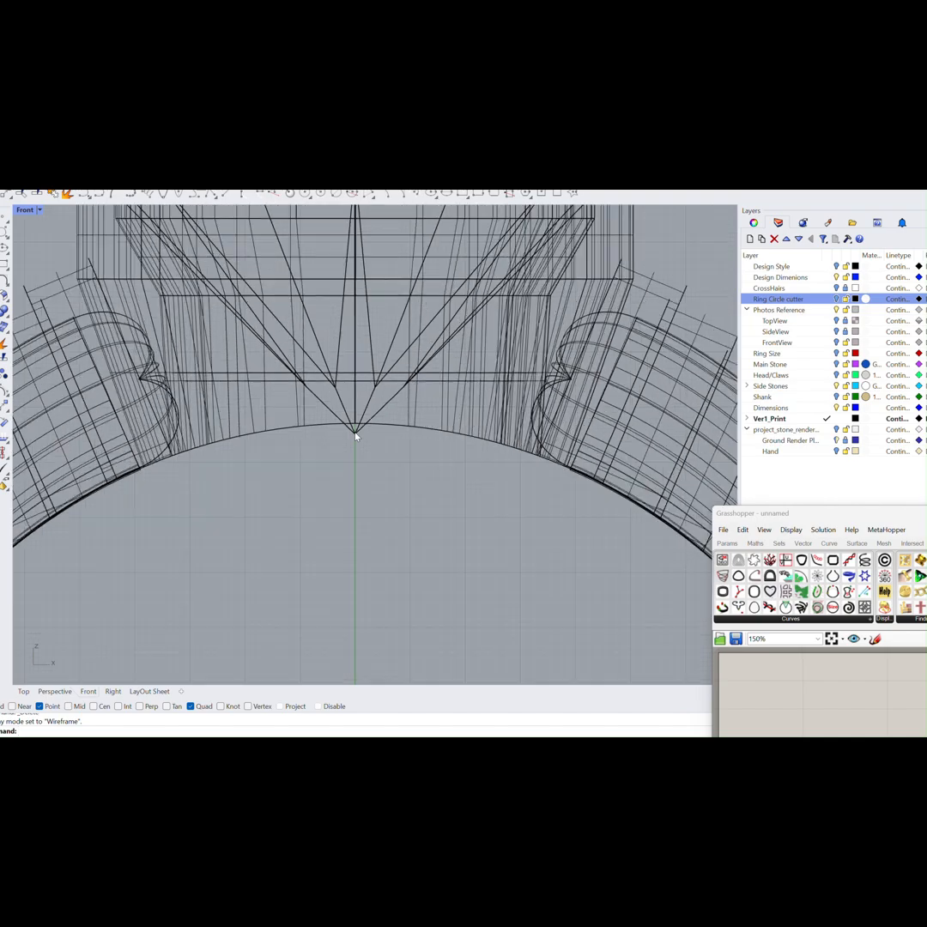
Delete the finger-trimmed bezel around the main stone.
scroll(356, 436, "down", 8)
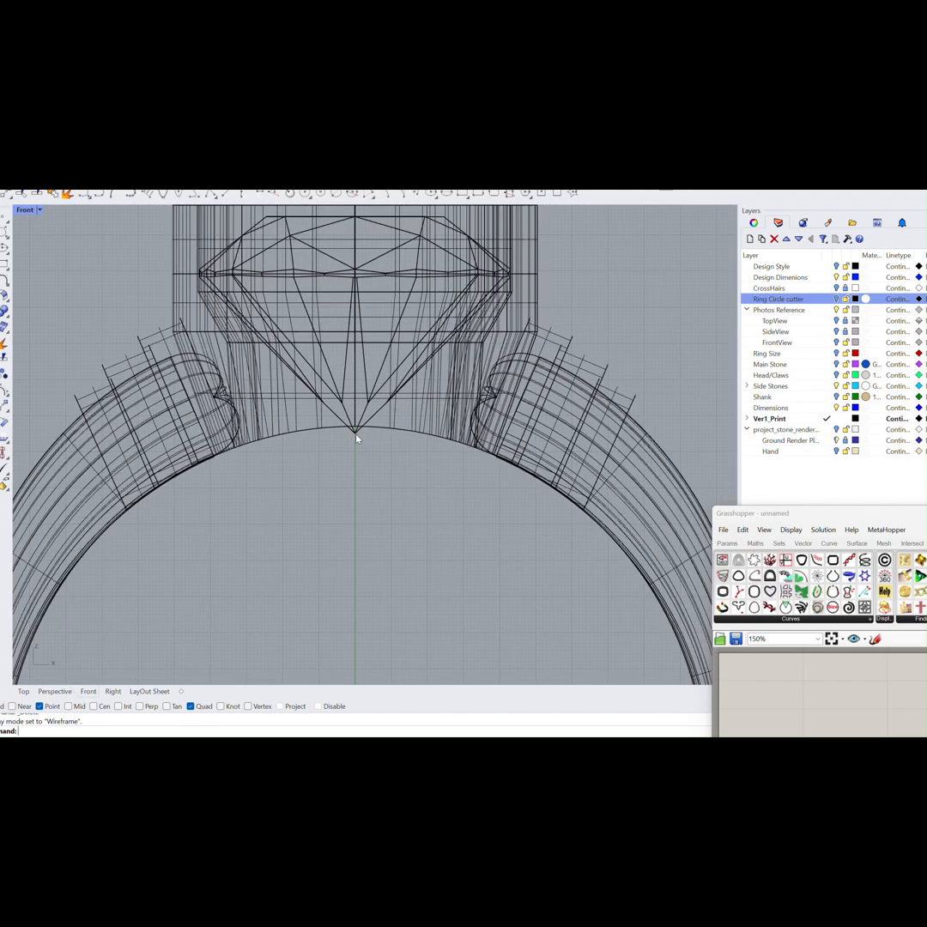
right_click_drag(356, 436, 367, 471)
scroll(221, 342, "up", 2)
scroll(234, 364, "down", 2)
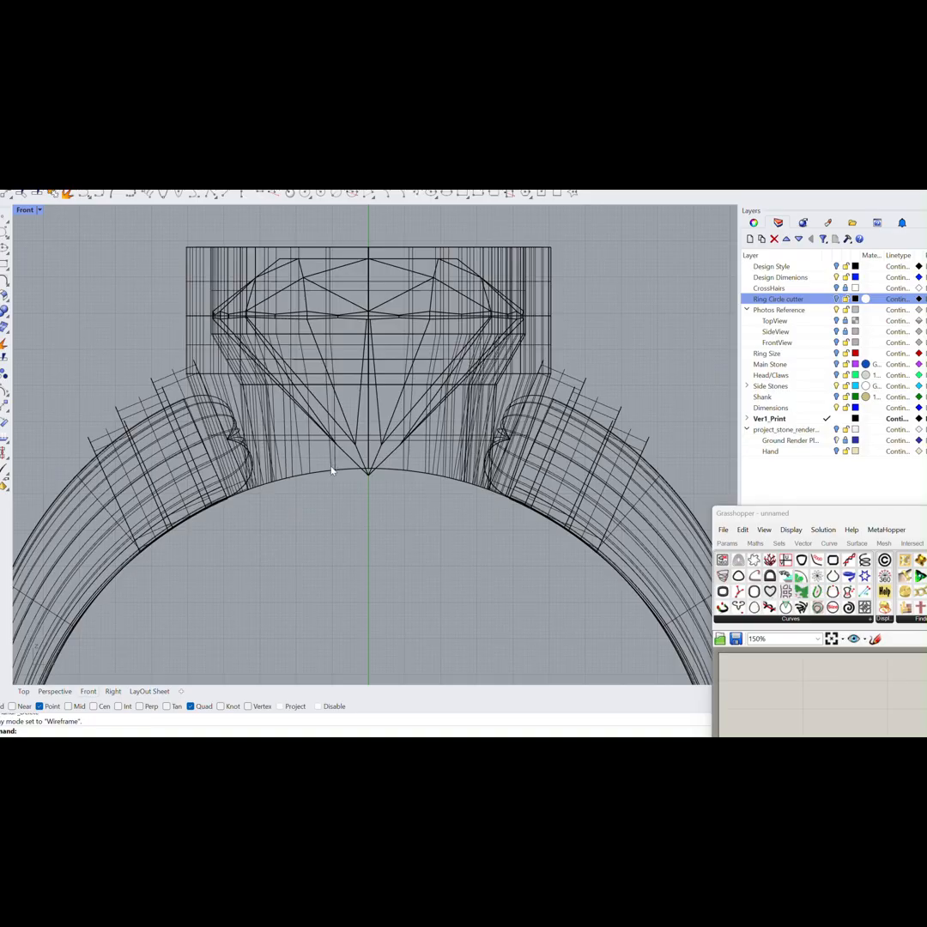
left_click(277, 393)
key("Delete")
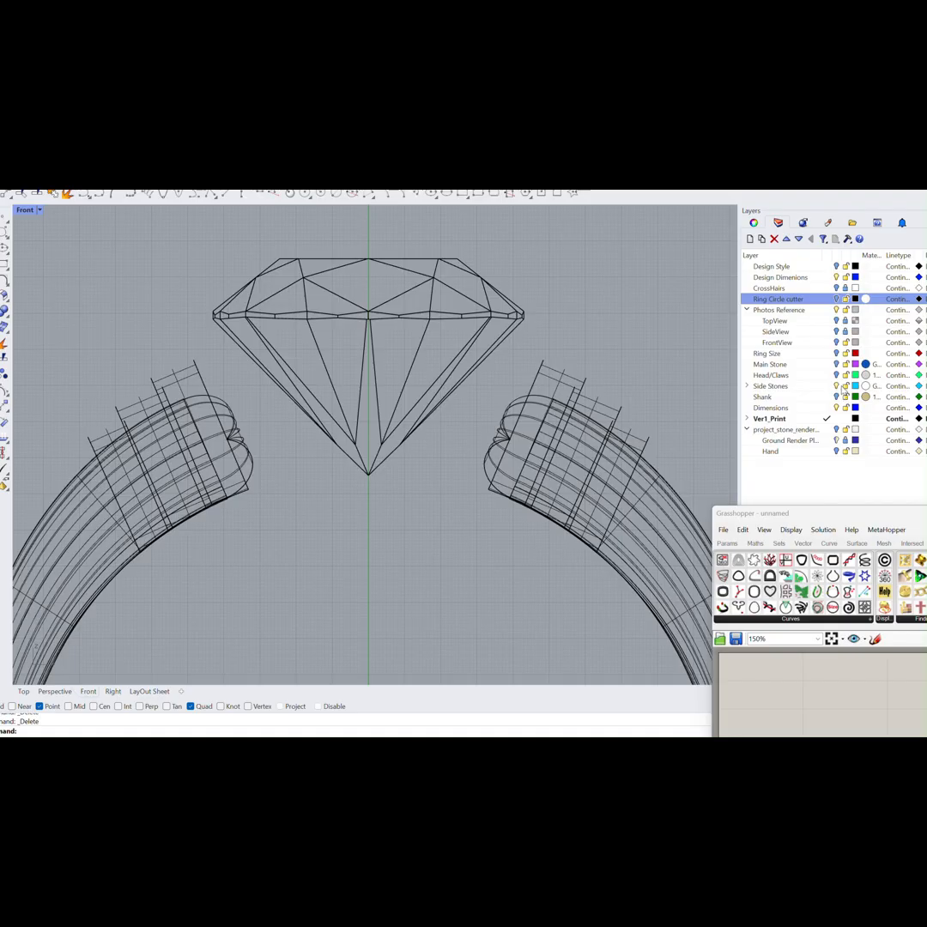
Turn on the Head/Claws layer, copy its untrimmed bezel to the Ver1_Print layer, and turn Head/Claws off again.
left_click(842, 387)
left_click(837, 376)
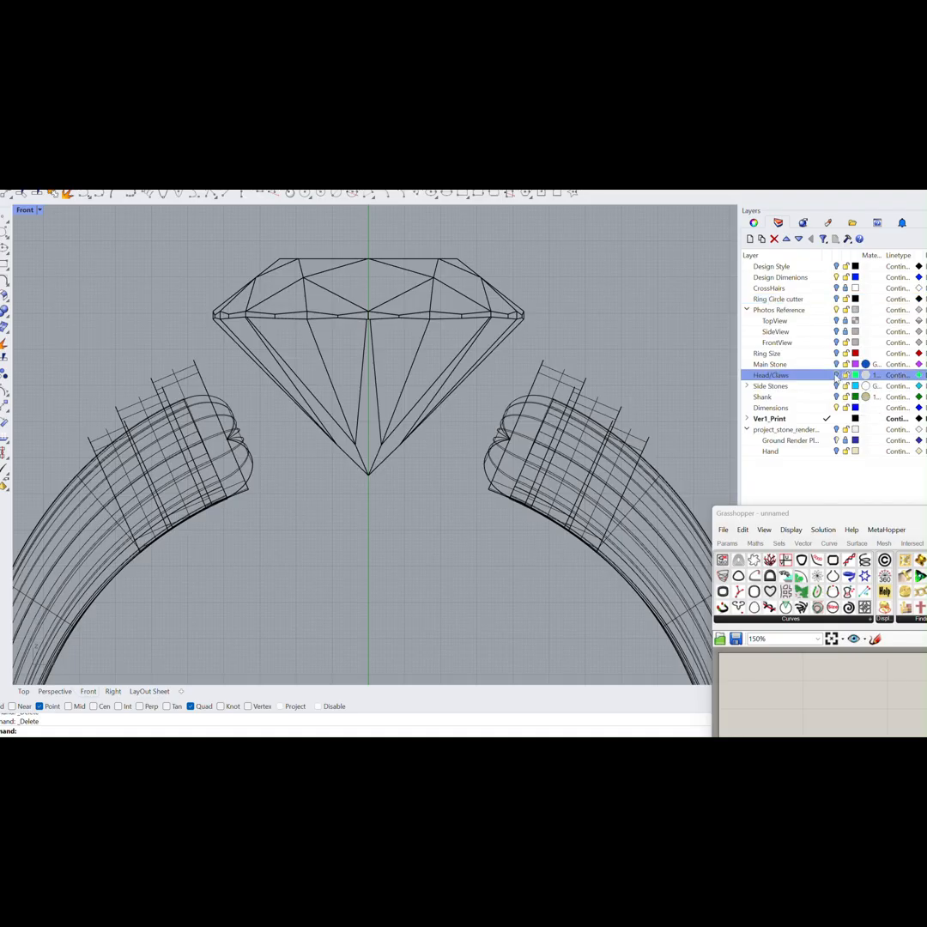
left_click(836, 375)
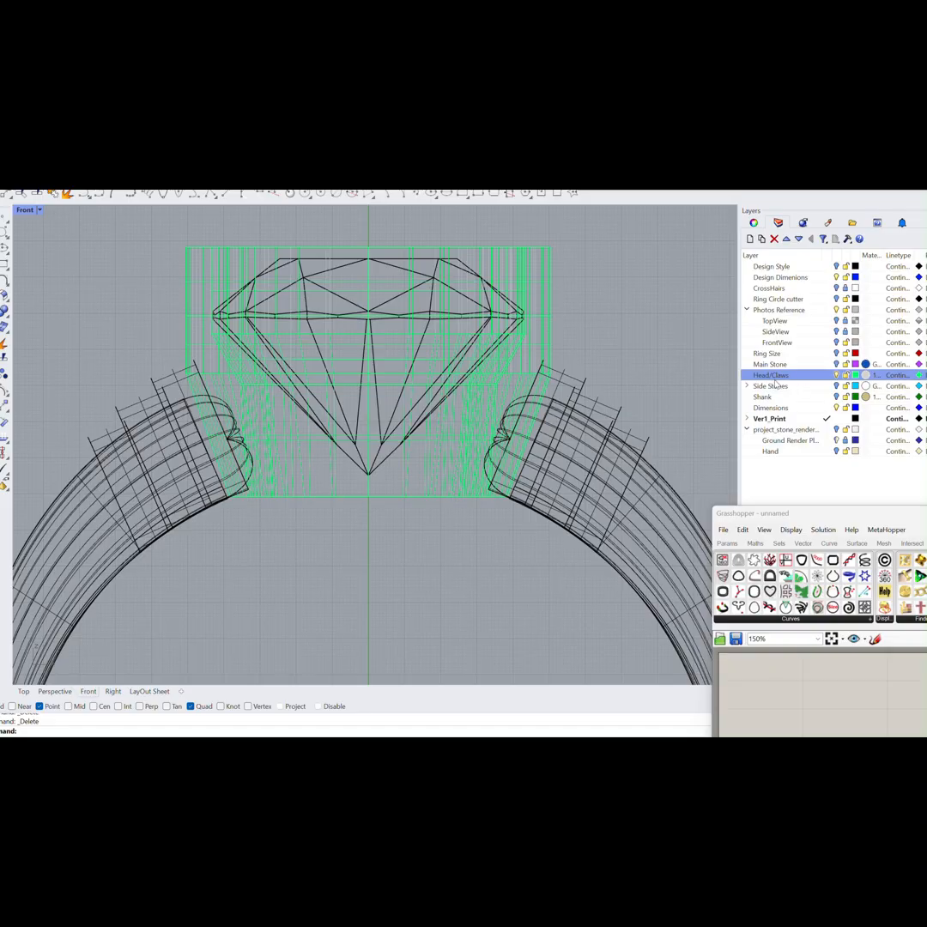
left_click(539, 348)
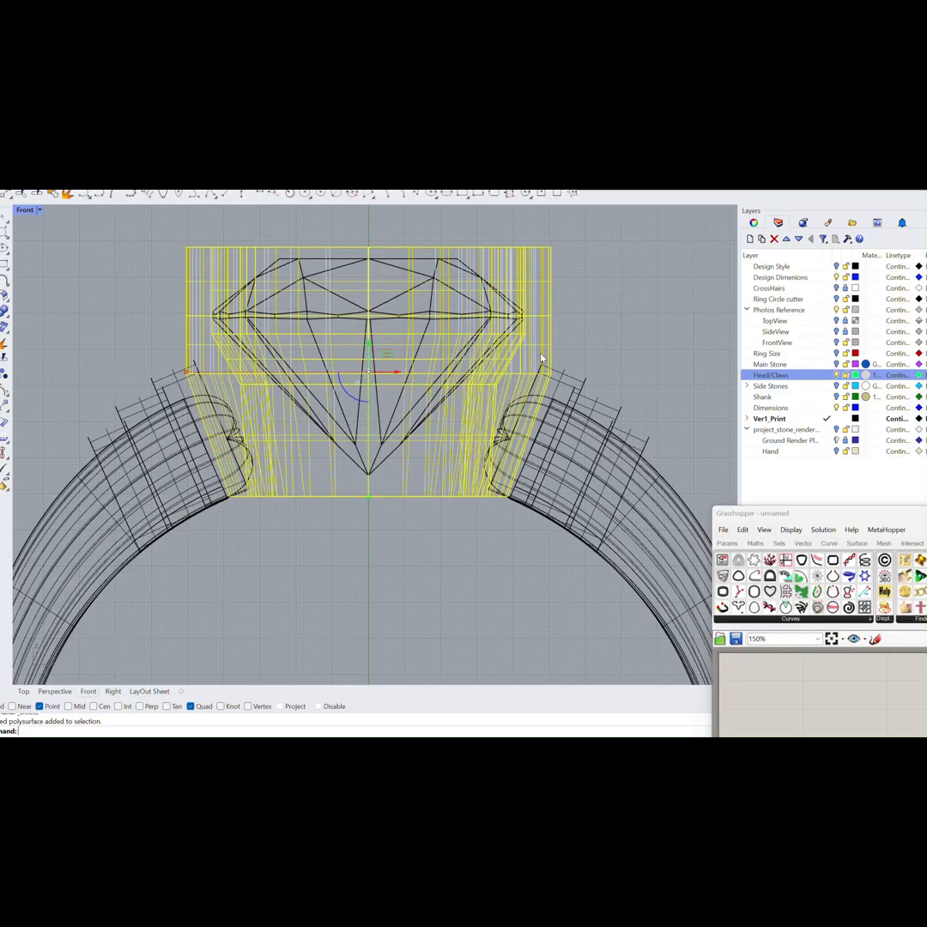
key("ctrl+alt+w")
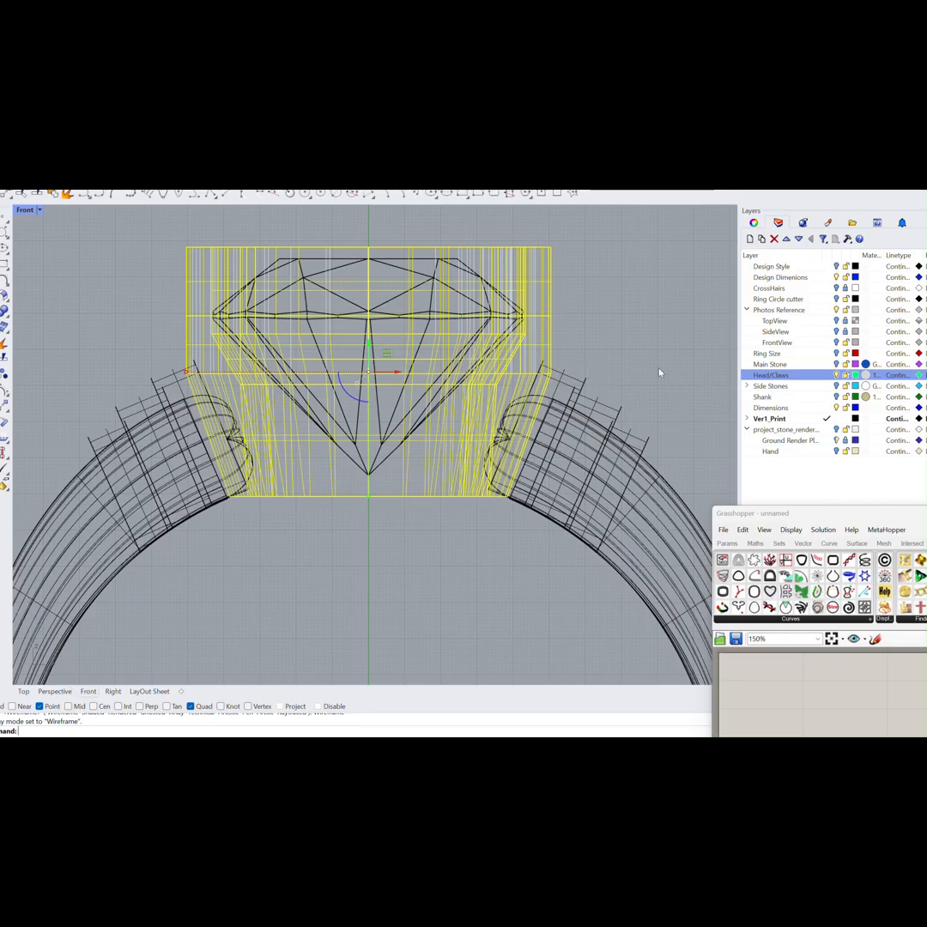
right_click(787, 419)
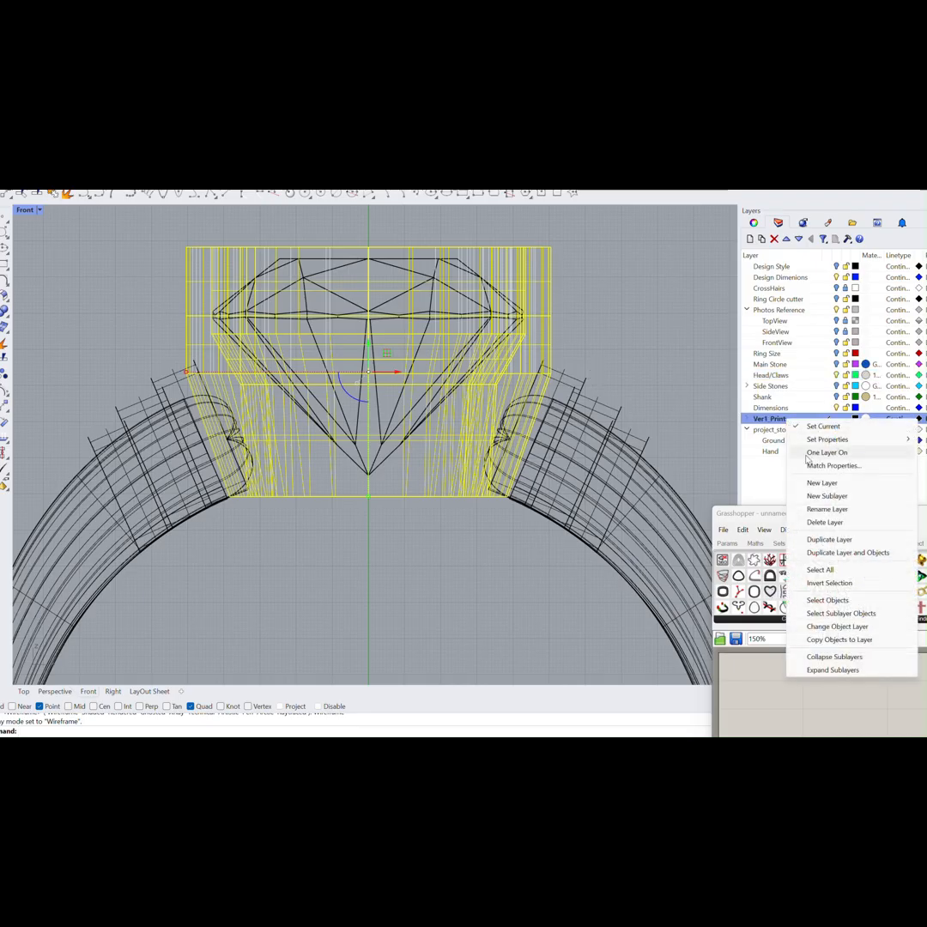
left_click(833, 643)
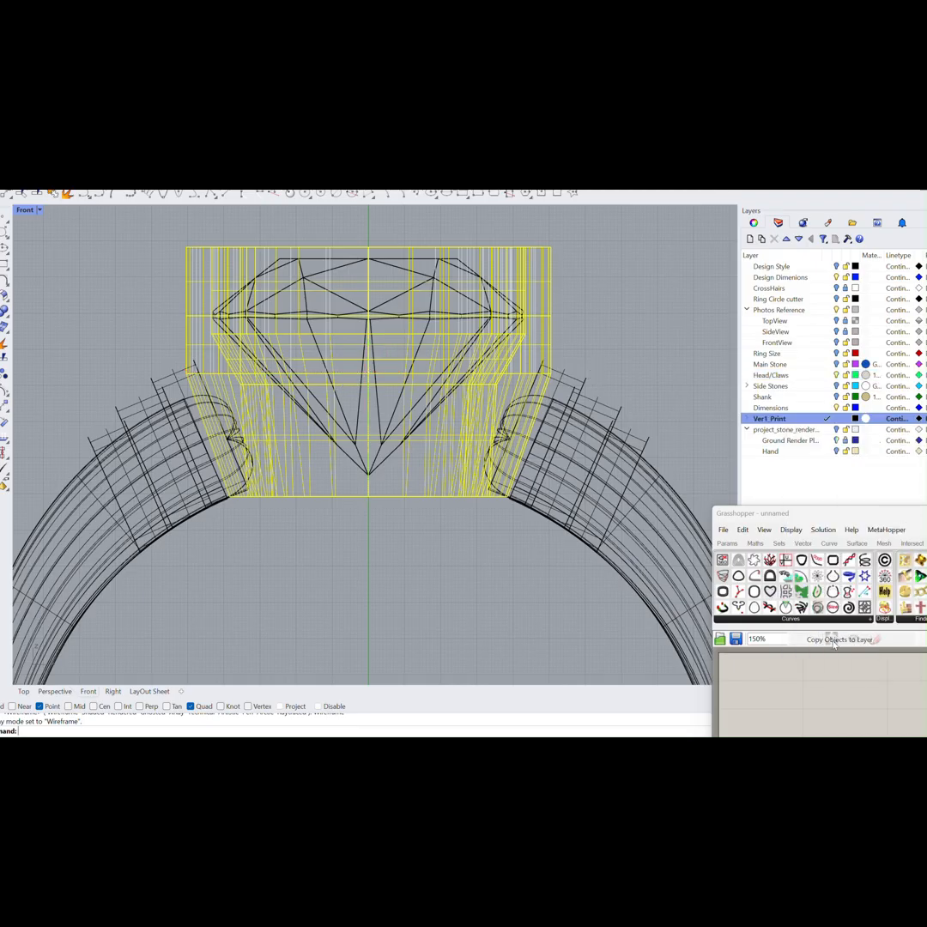
left_click(836, 376)
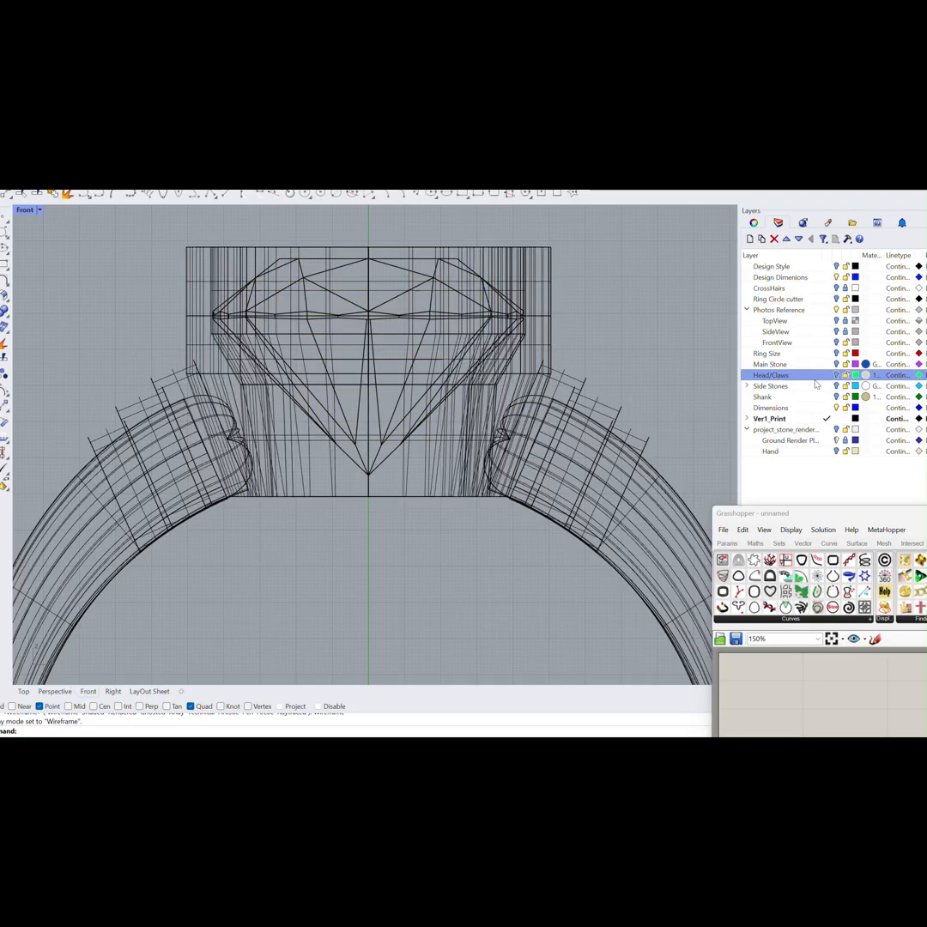
Stretch the copied bezel vertically about its centre and raise the stone slightly so its tip clears the finger opening.
left_click(385, 495)
left_click_drag(369, 503, 367, 514)
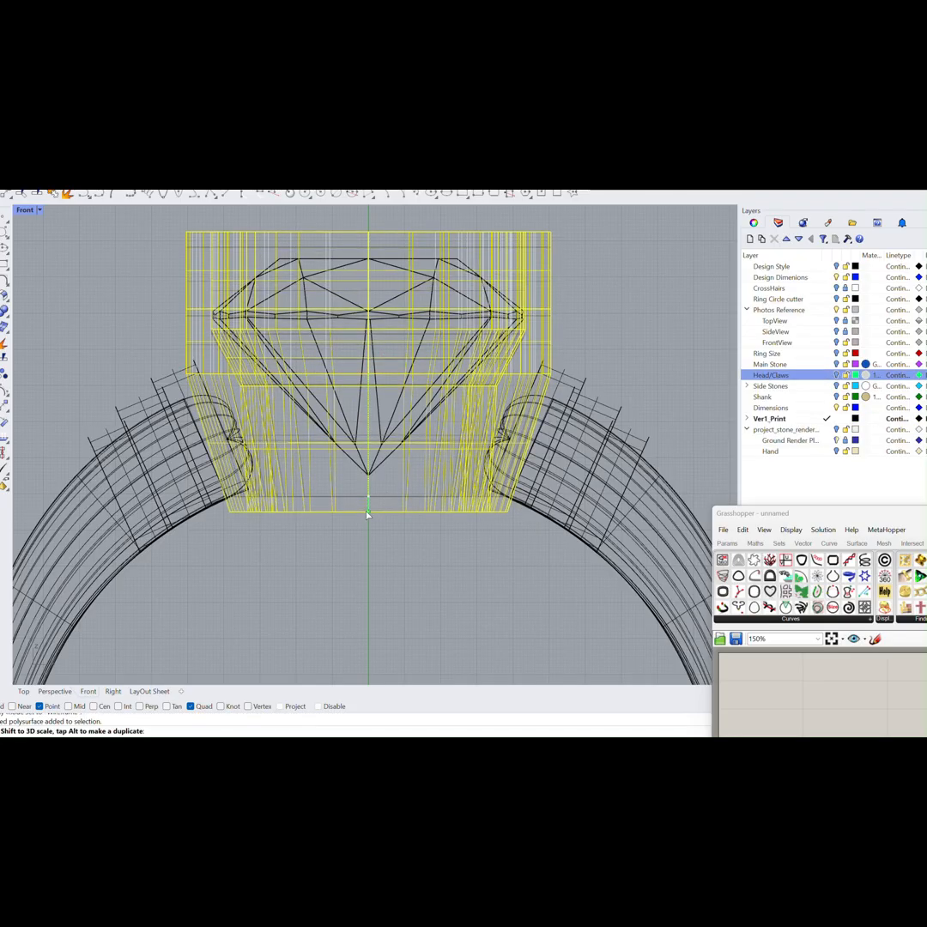
left_click(401, 266)
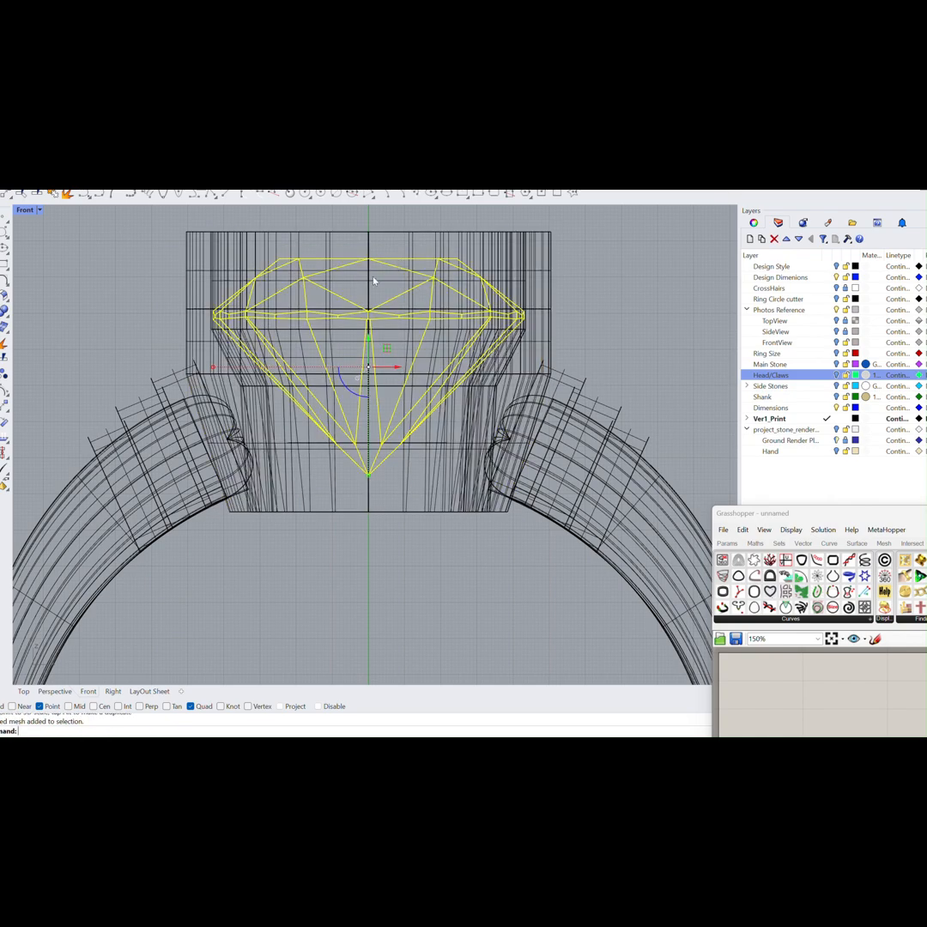
left_click_drag(369, 329, 369, 333)
key("Escape")
Raise the stretched bezel slightly to match the stone's new height.
left_click(290, 426)
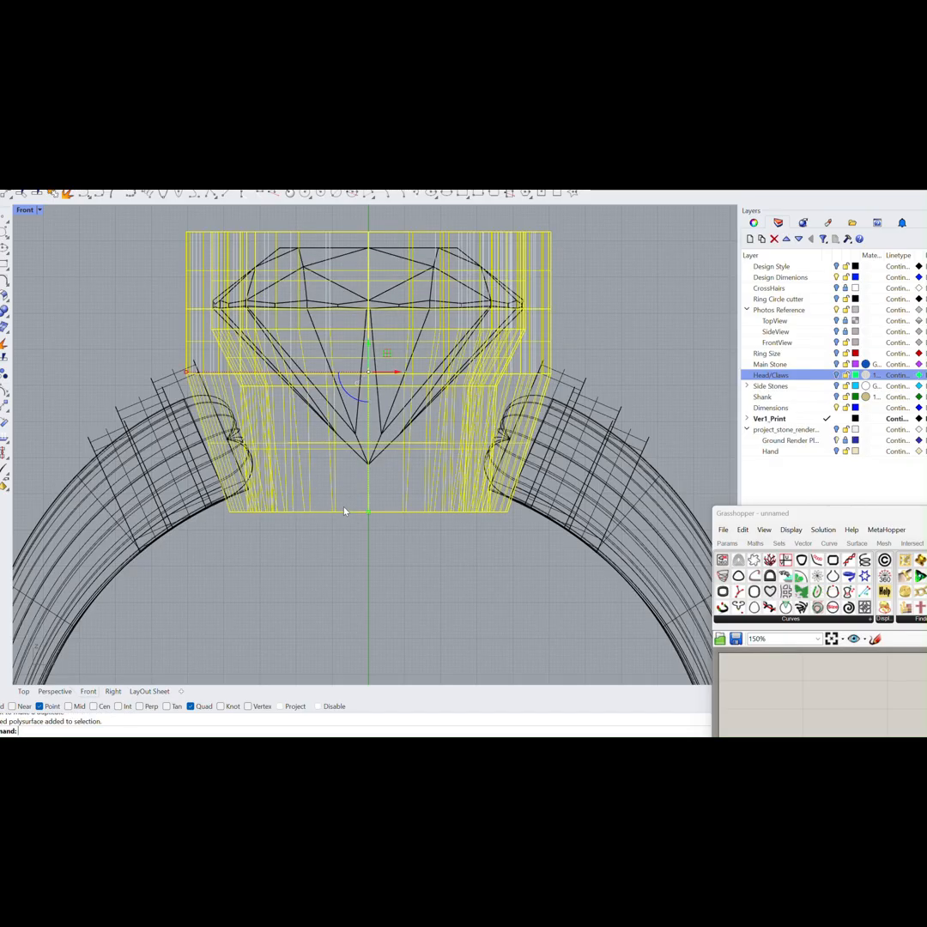
left_click_drag(369, 345, 369, 335)
key("Escape")
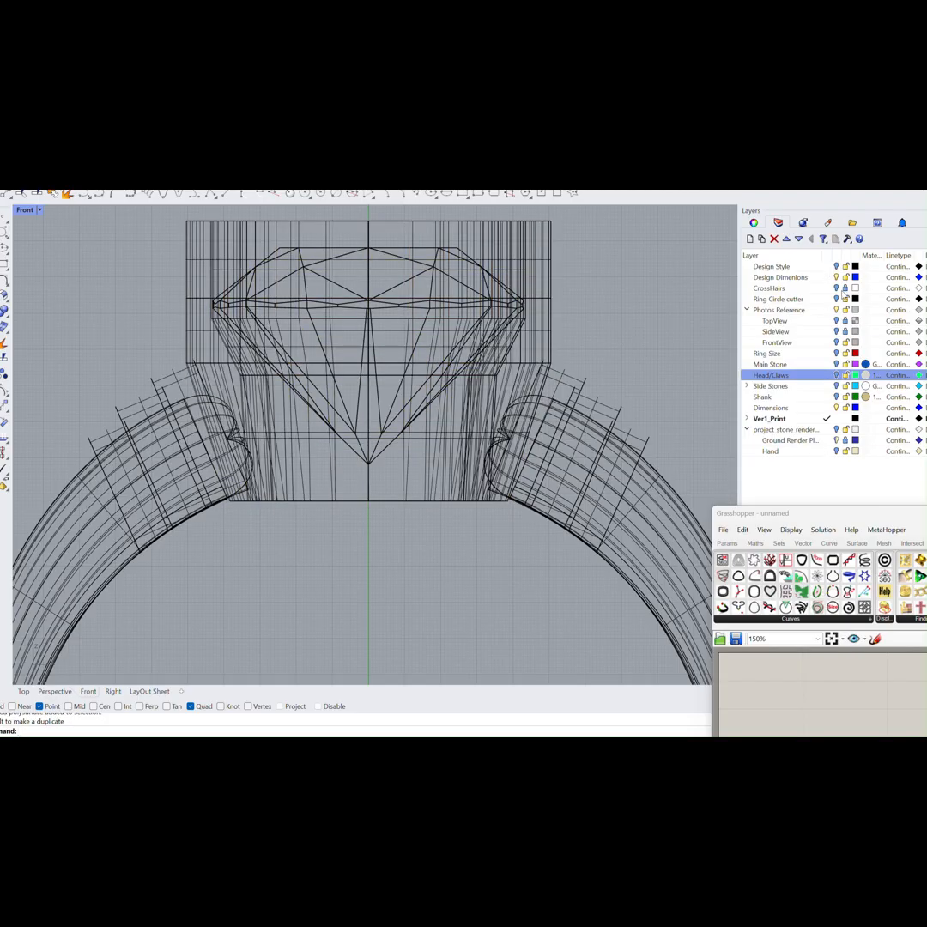
Turn on the Ring Circle cutter layer and subtract its finger cylinder from the bezel with Boolean Difference, using DeleteInput=No.
left_click(834, 299)
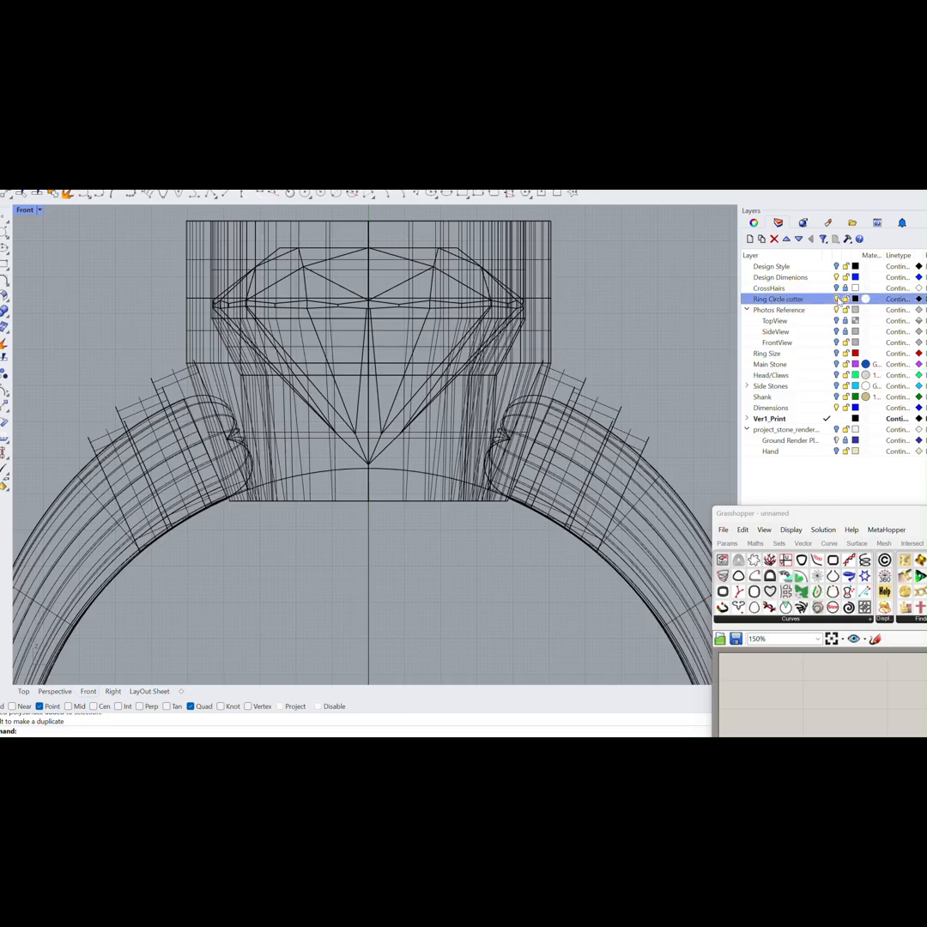
double_click(25, 211)
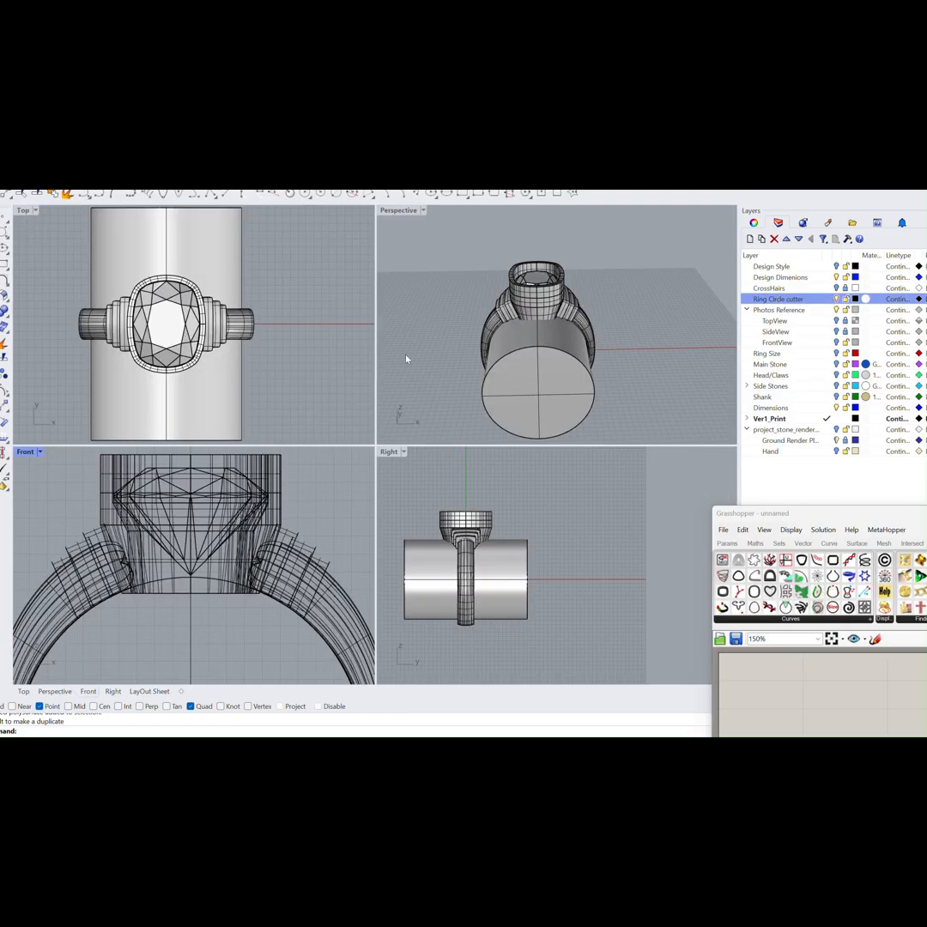
right_click_drag(406, 358, 462, 338)
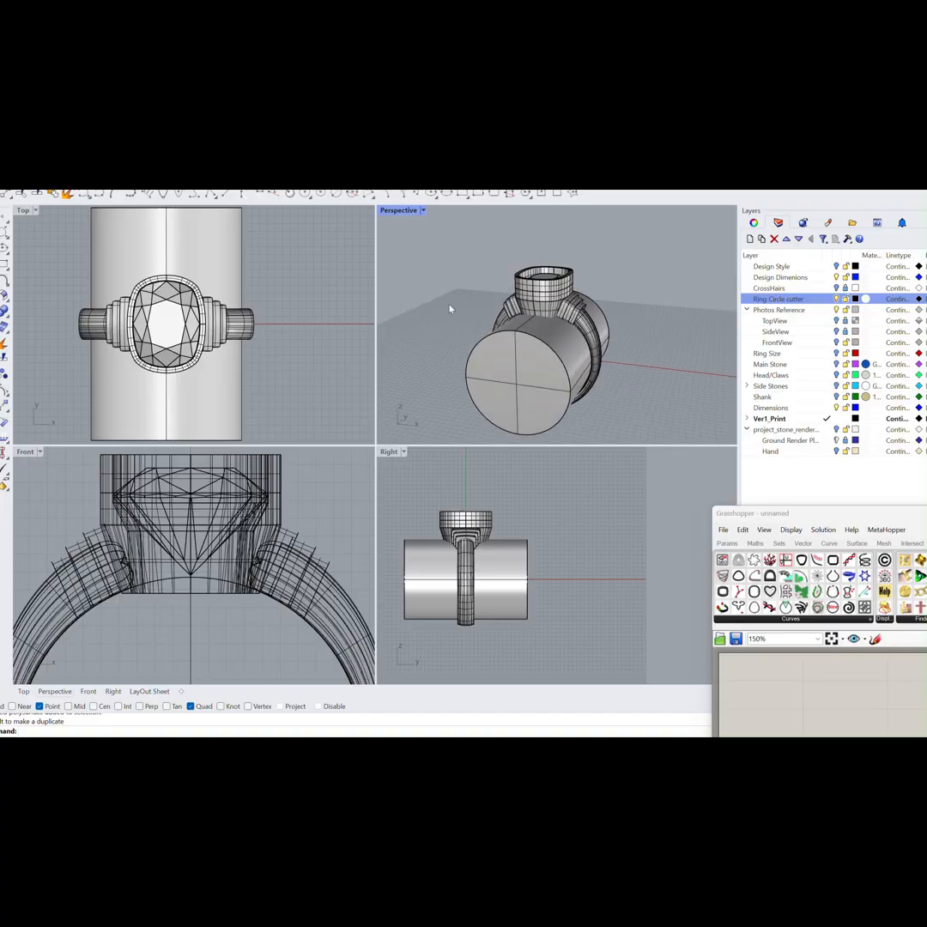
left_click(14, 314)
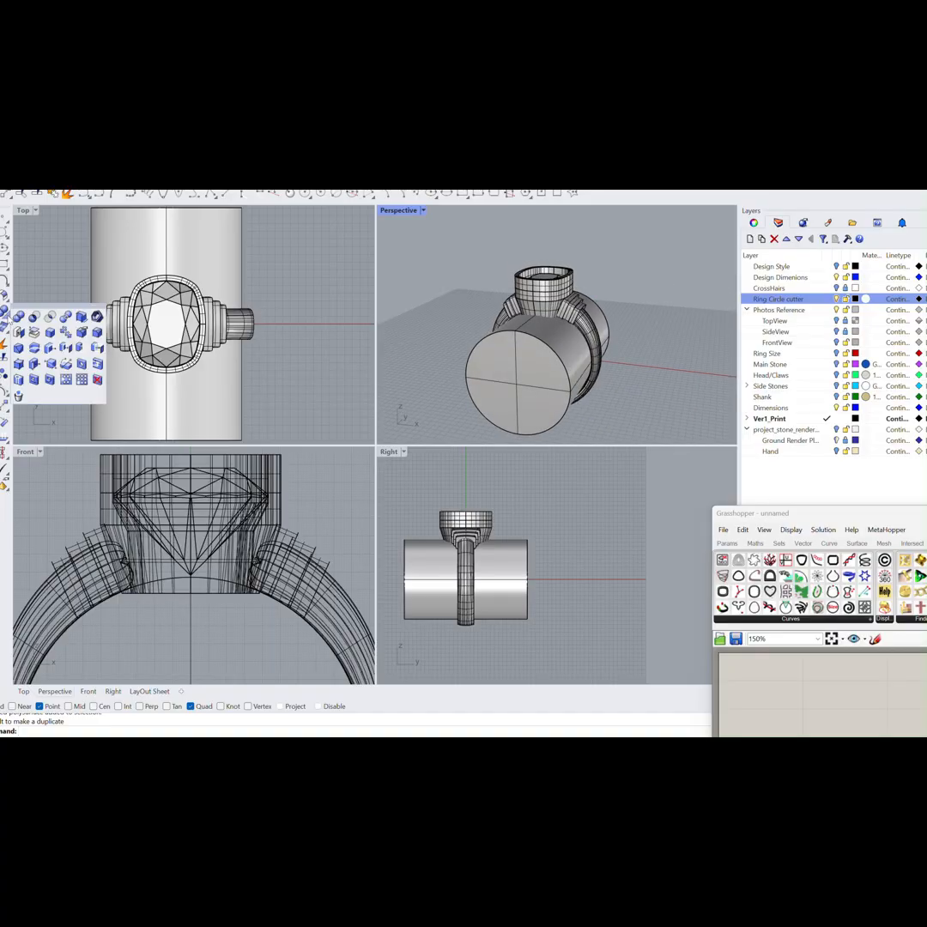
left_click(43, 323)
left_click(543, 315)
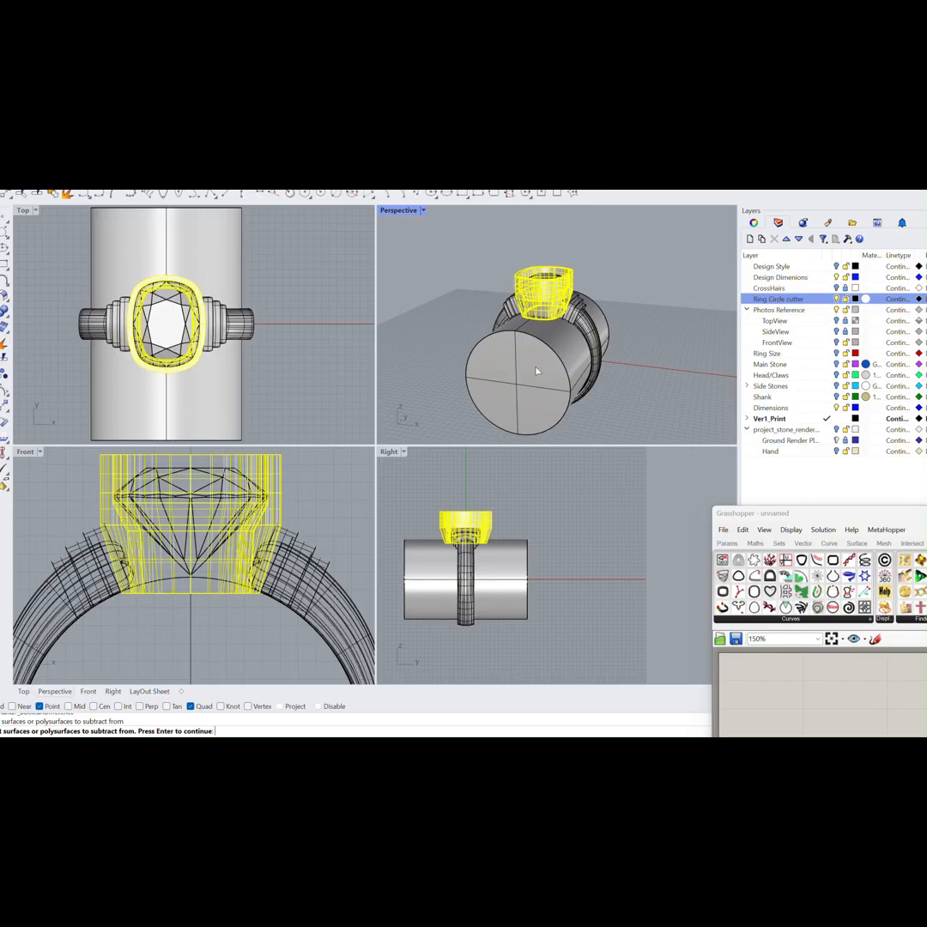
key("Return")
left_click(540, 370)
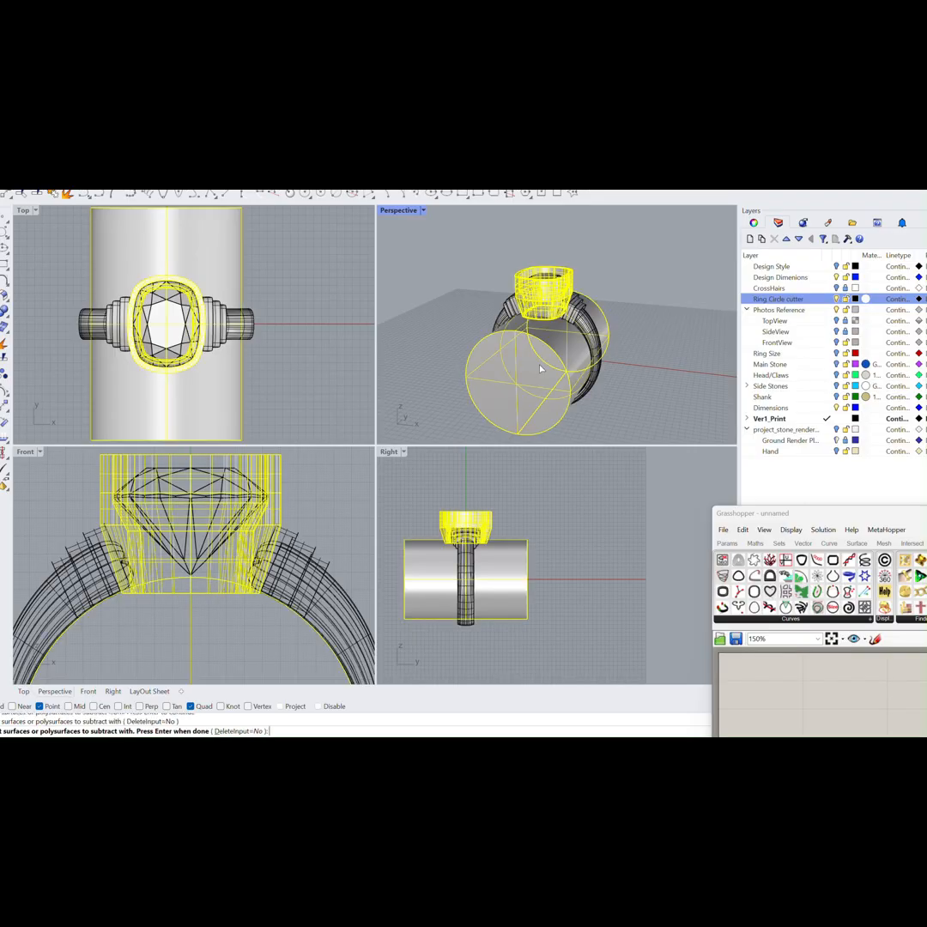
key("Return")
Turn off the Ring Circle cutter layer and check the stone tip against the finger opening in the Front view.
left_click(569, 365)
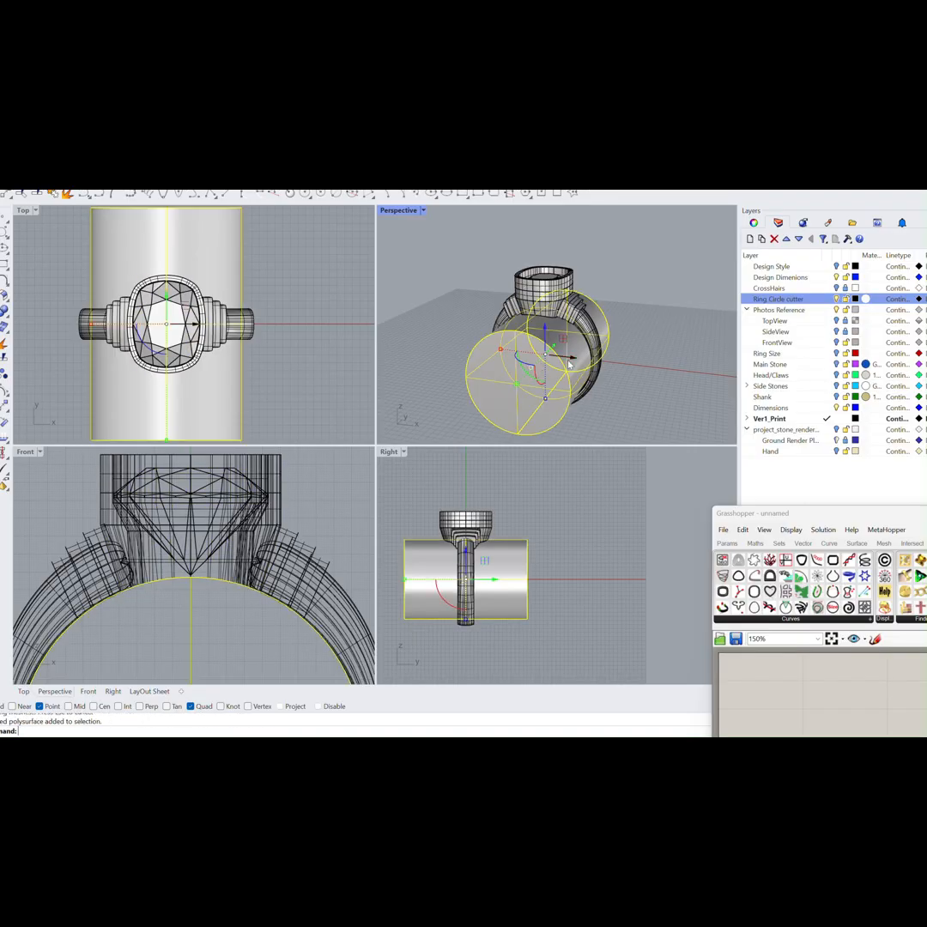
left_click(837, 299)
right_click_drag(620, 311, 684, 279)
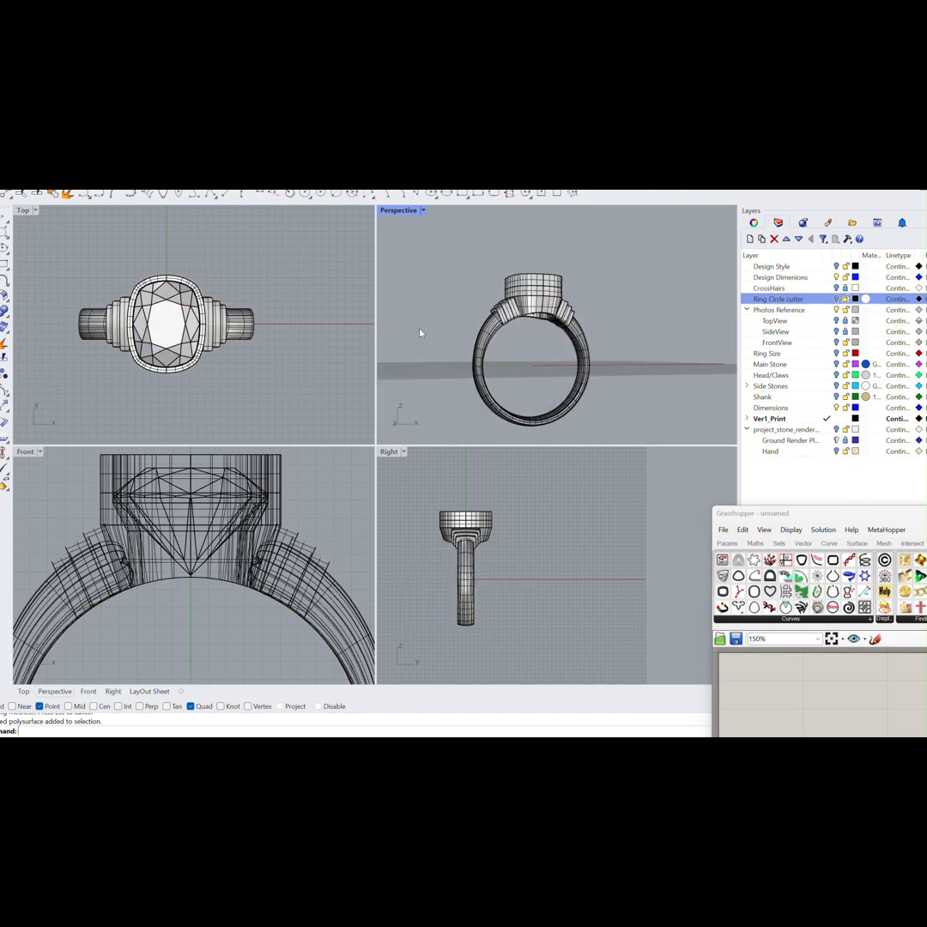
scroll(174, 578, "up", 3)
right_click_drag(219, 527, 220, 564)
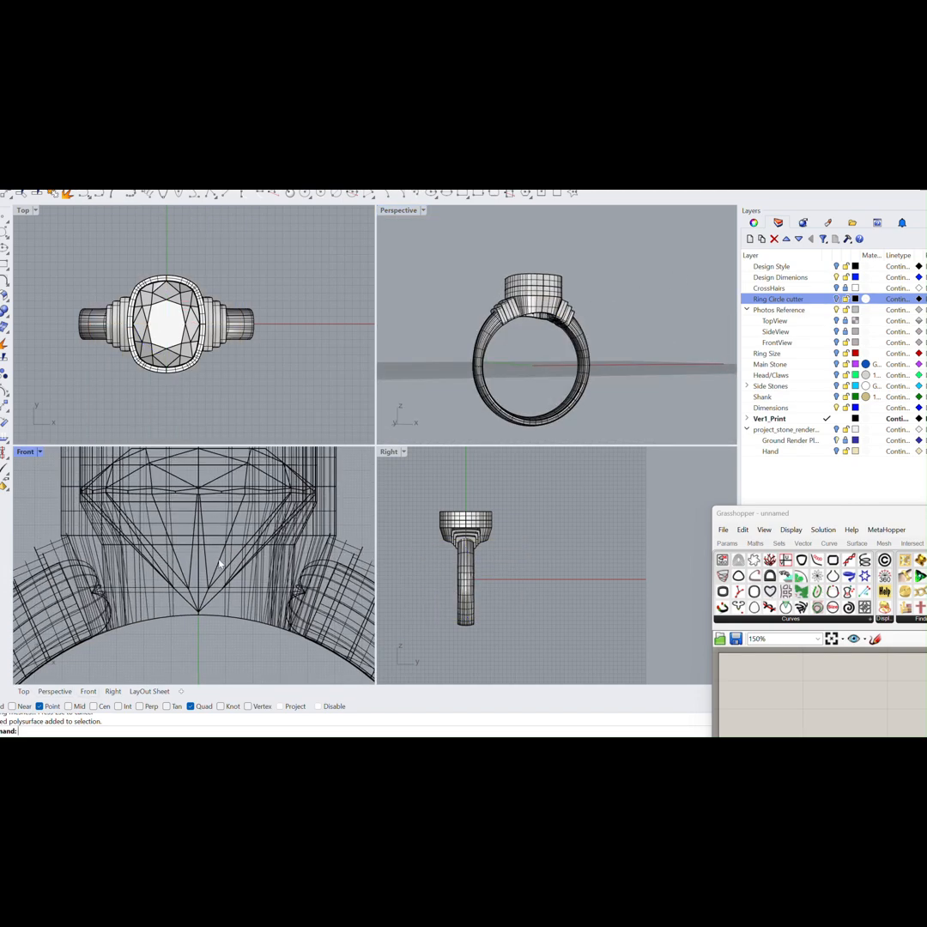
scroll(252, 553, "down", 4)
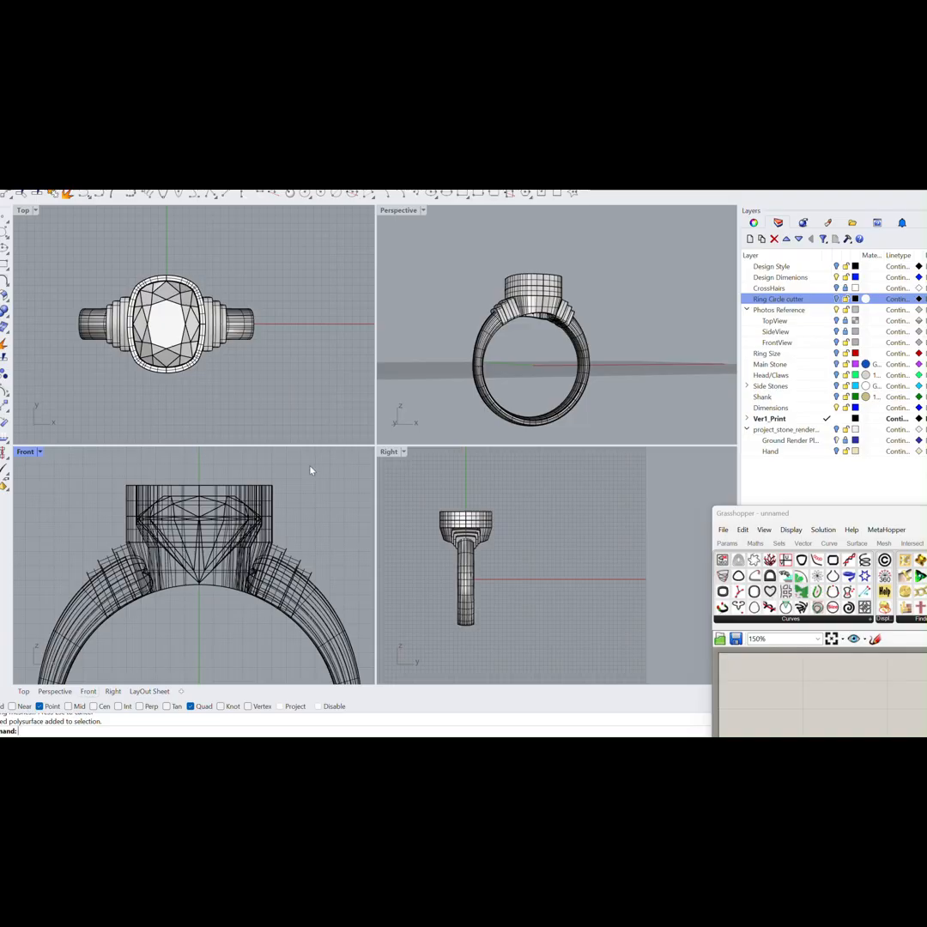
Delete the main stone from the print version of the ring.
right_click_drag(571, 299, 447, 239)
left_click(541, 290)
key("Delete")
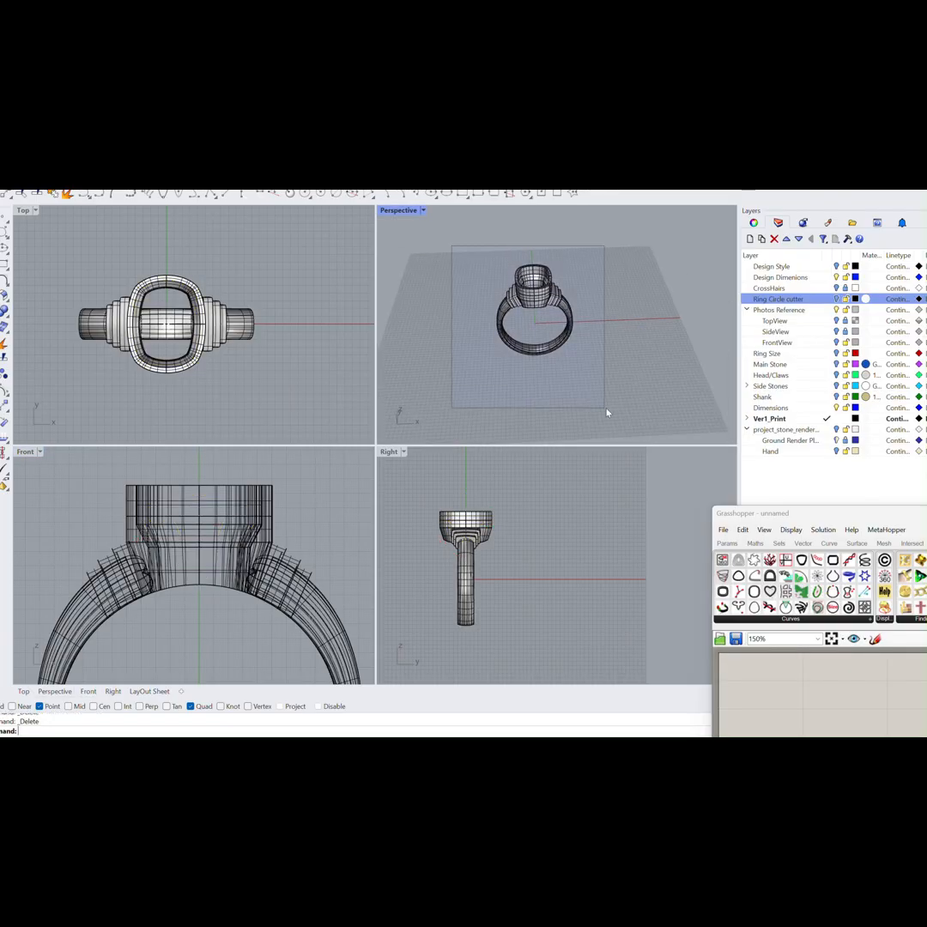
Merge the bezel, stepped bumps and shank into one solid with Boolean Union.
key("ctrl+a")
left_click(4, 311)
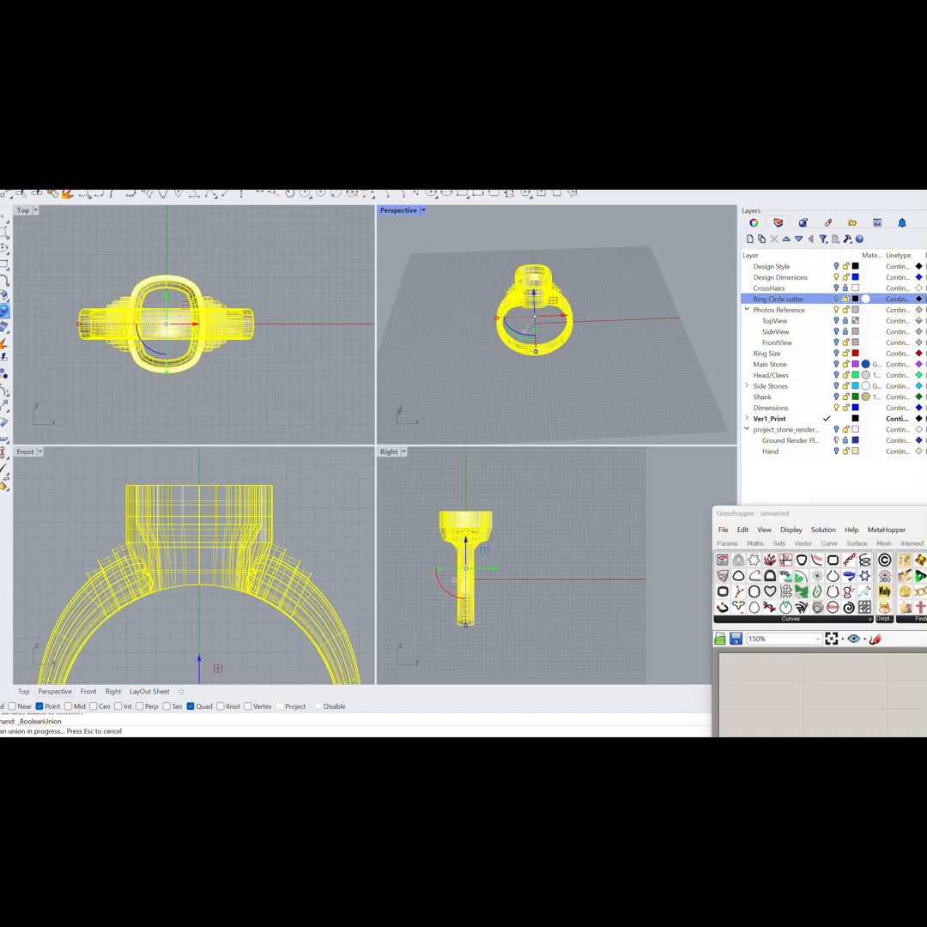
left_click(604, 312)
right_click_drag(604, 311, 625, 281)
Select the united ring, switch to Grasshopper, add a Geometry parameter and set the ring as its one geometry.
key("ctrl+a")
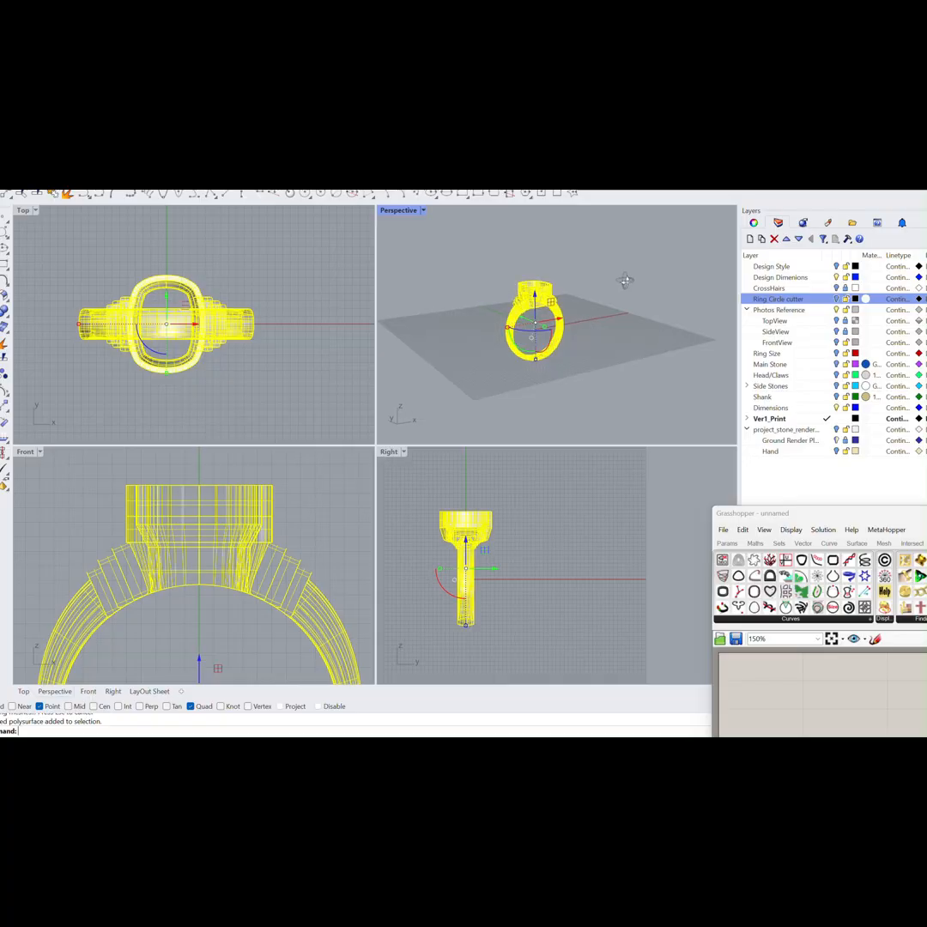
scroll(576, 309, "up", 7)
right_click_drag(576, 308, 519, 320)
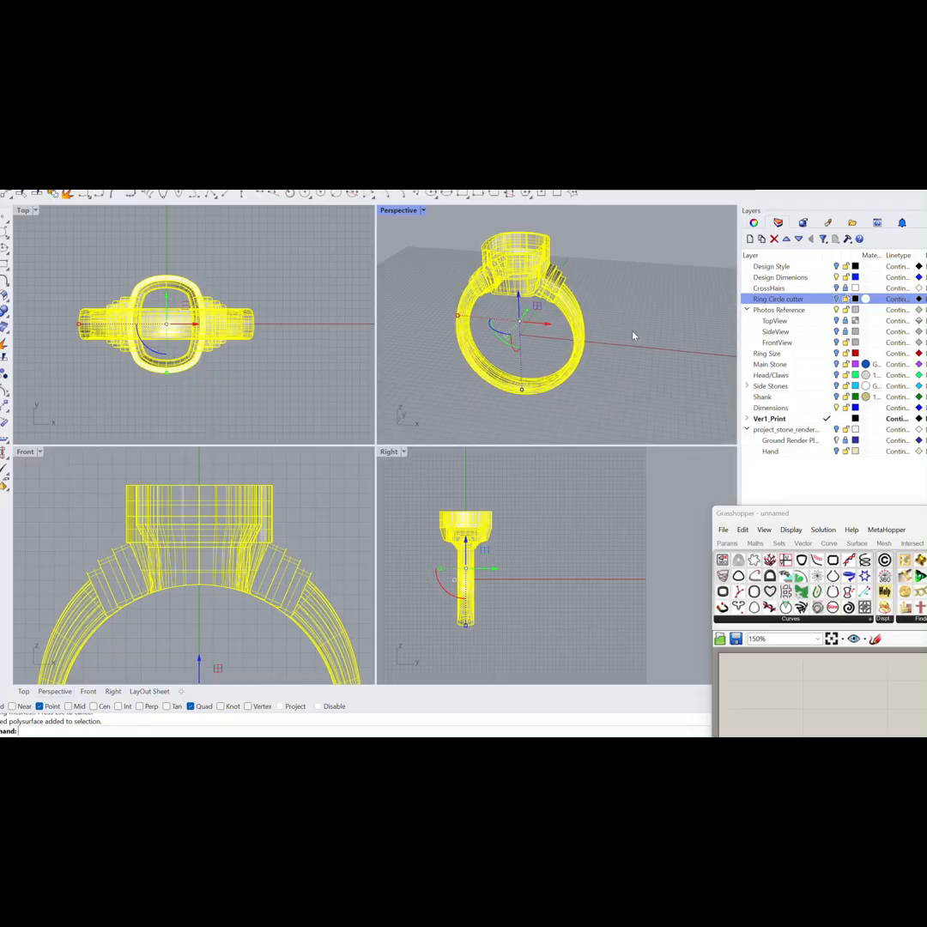
left_click_drag(784, 541, 701, 325)
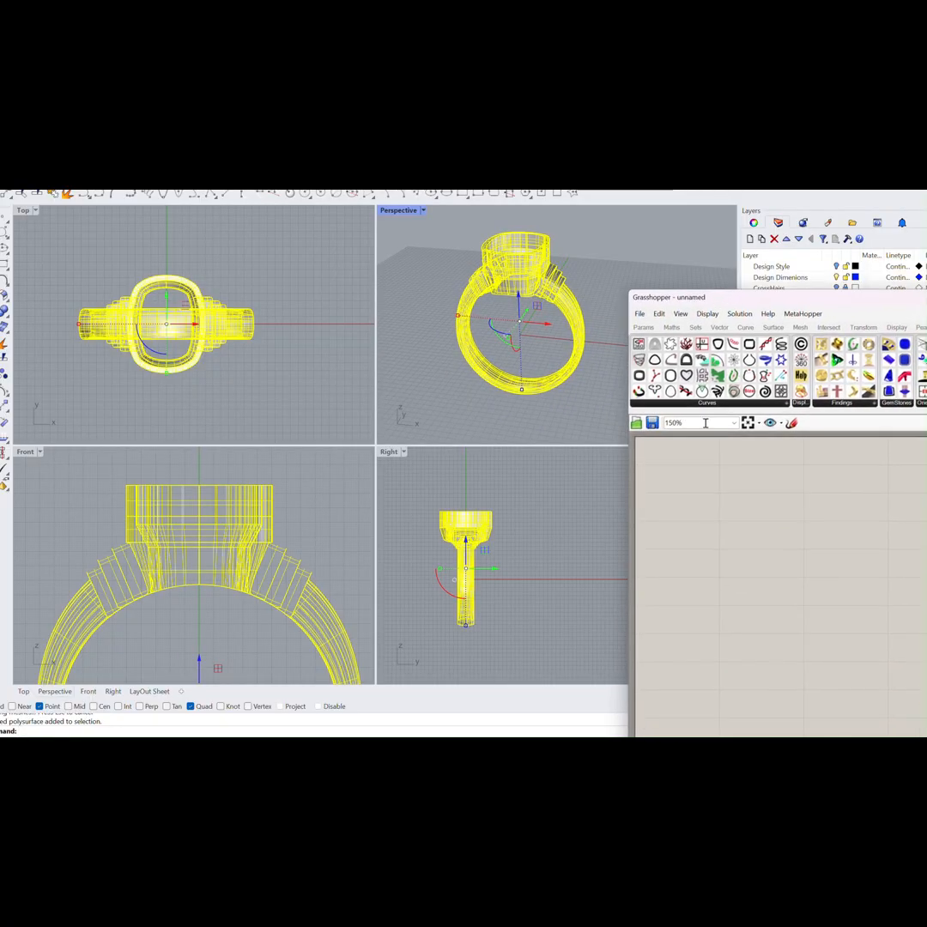
left_click(645, 328)
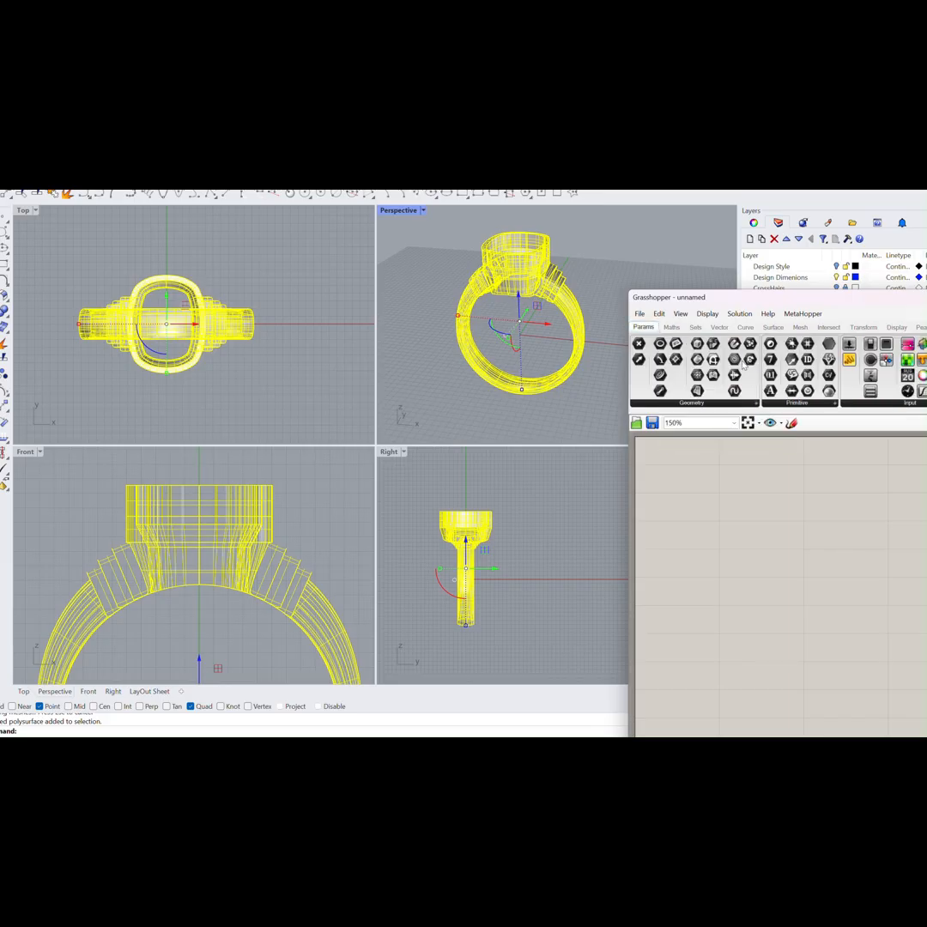
left_click_drag(744, 365, 735, 499)
right_click(738, 500)
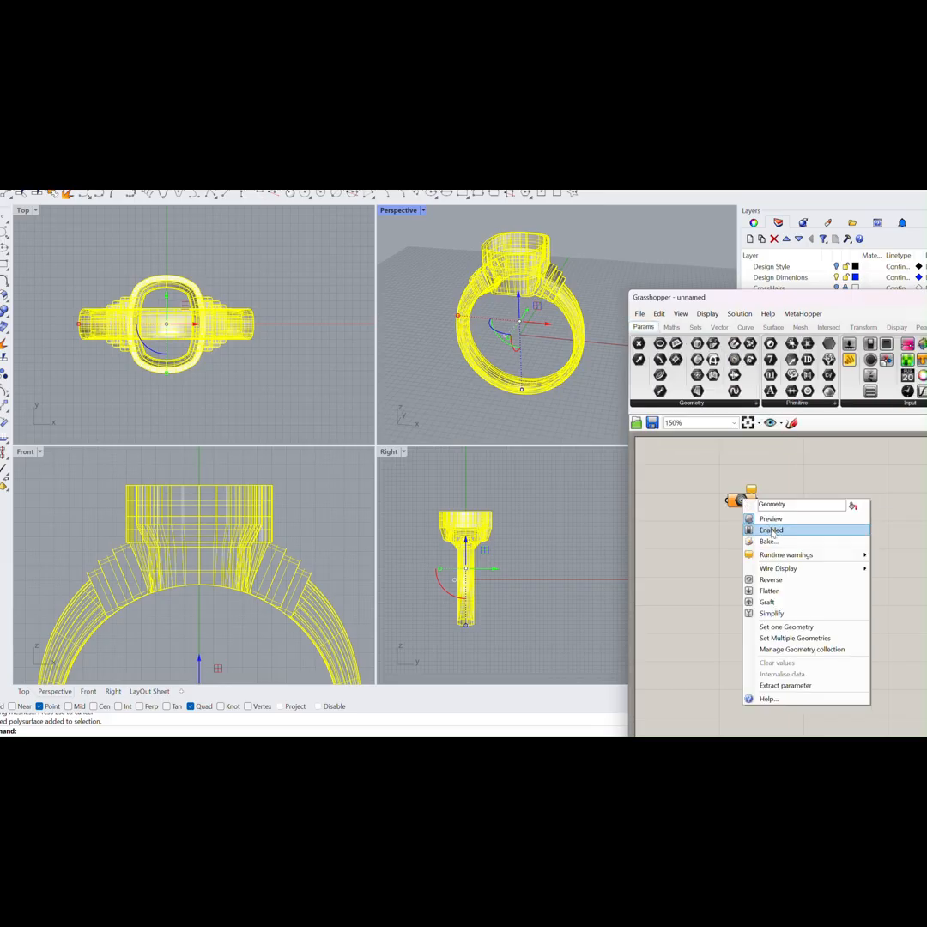
left_click(783, 626)
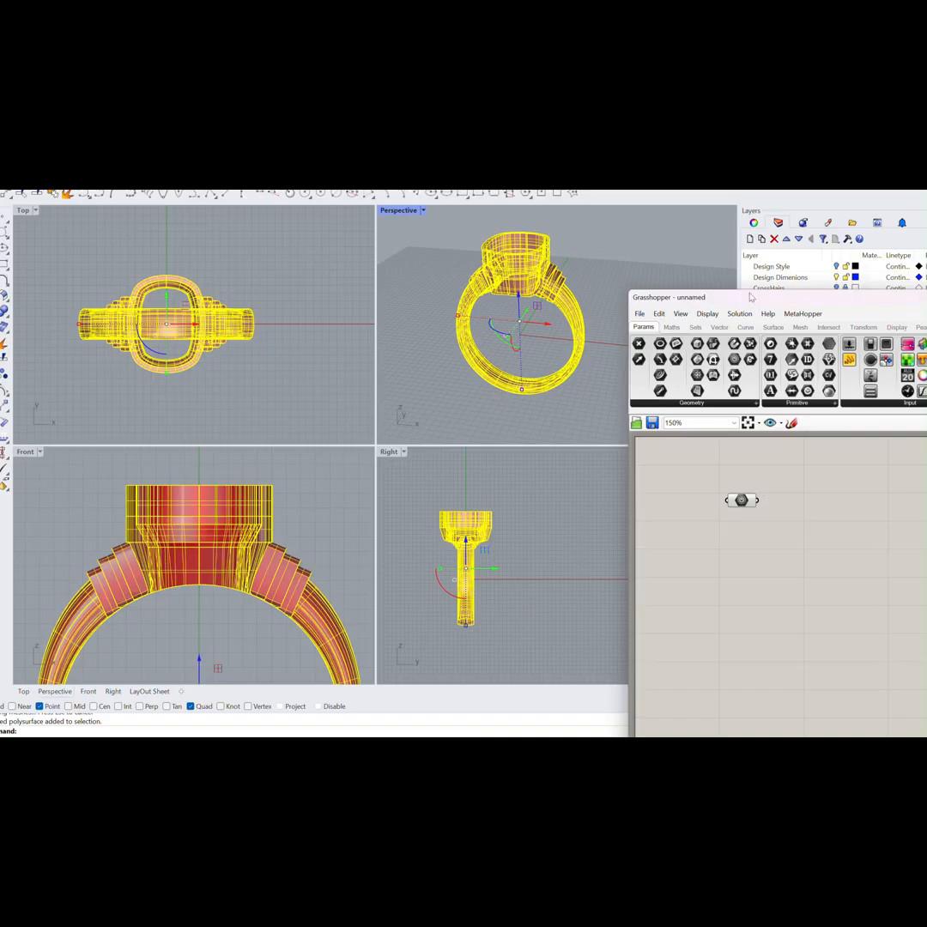
Add the AlgoJewels Gold_Weight_Estimator_1.2_Codeable definition, with its Kitco gold price and date groups, beside the Geometry parameter.
left_click_drag(750, 297, 399, 228)
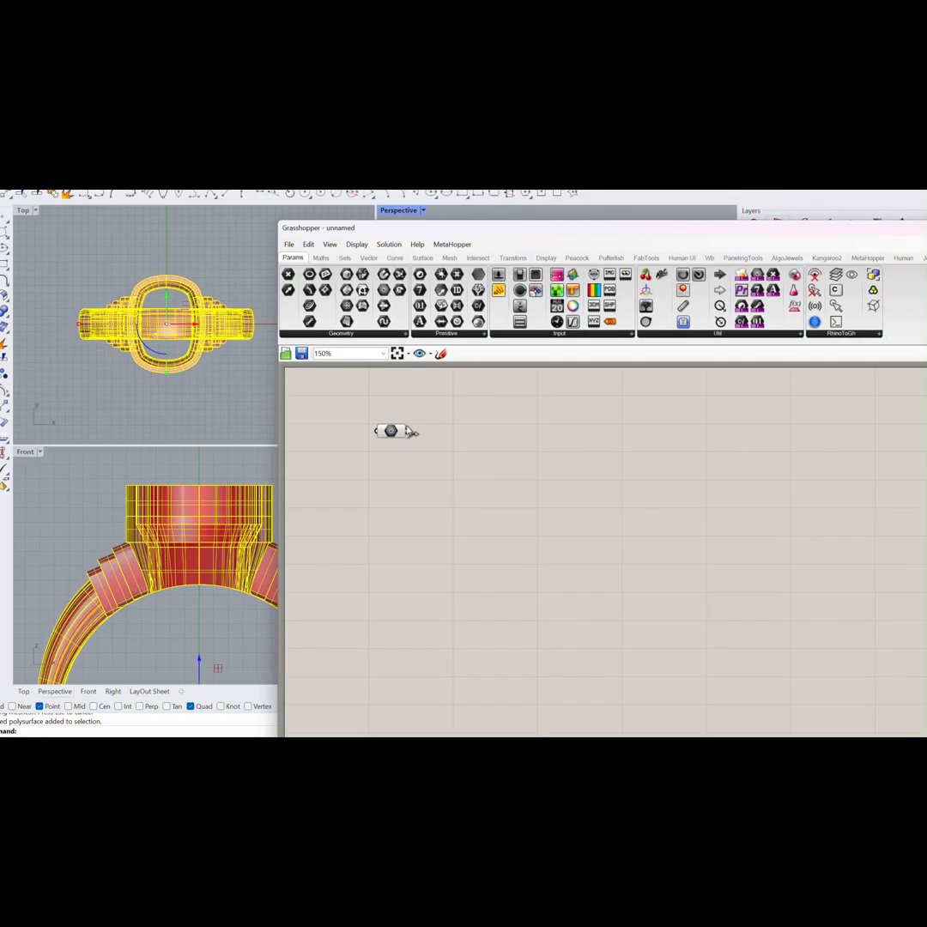
left_click_drag(391, 431, 425, 452)
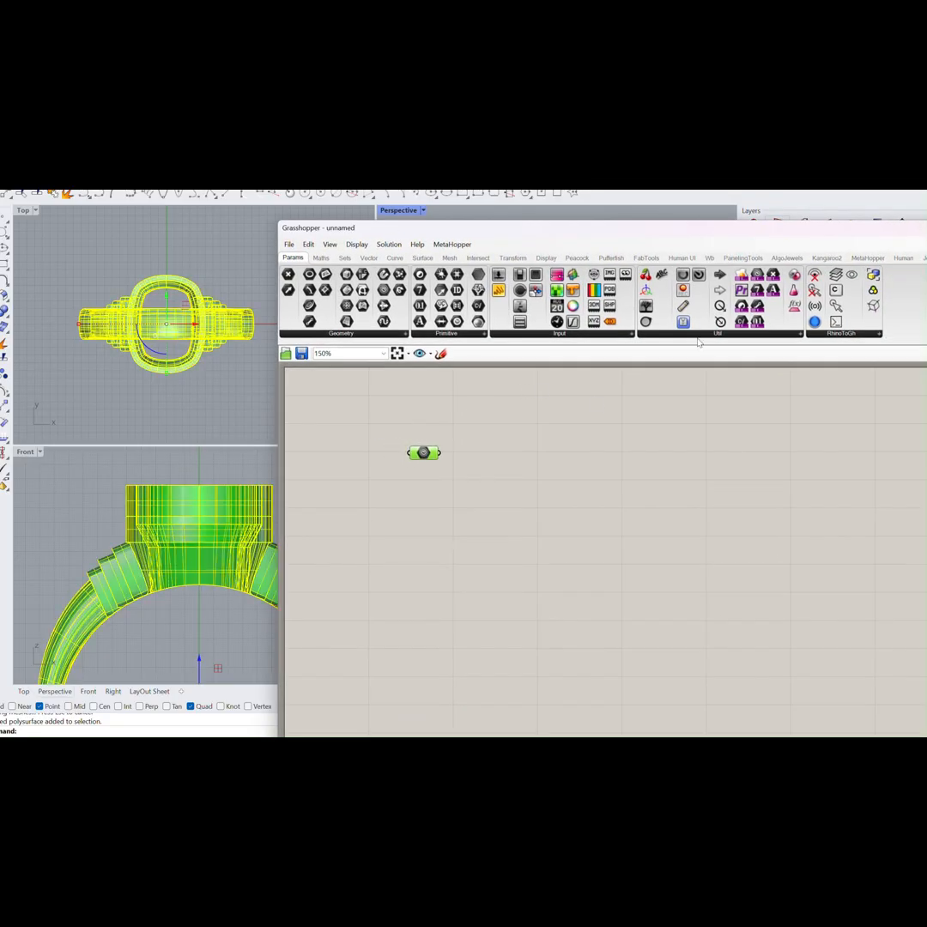
left_click(786, 257)
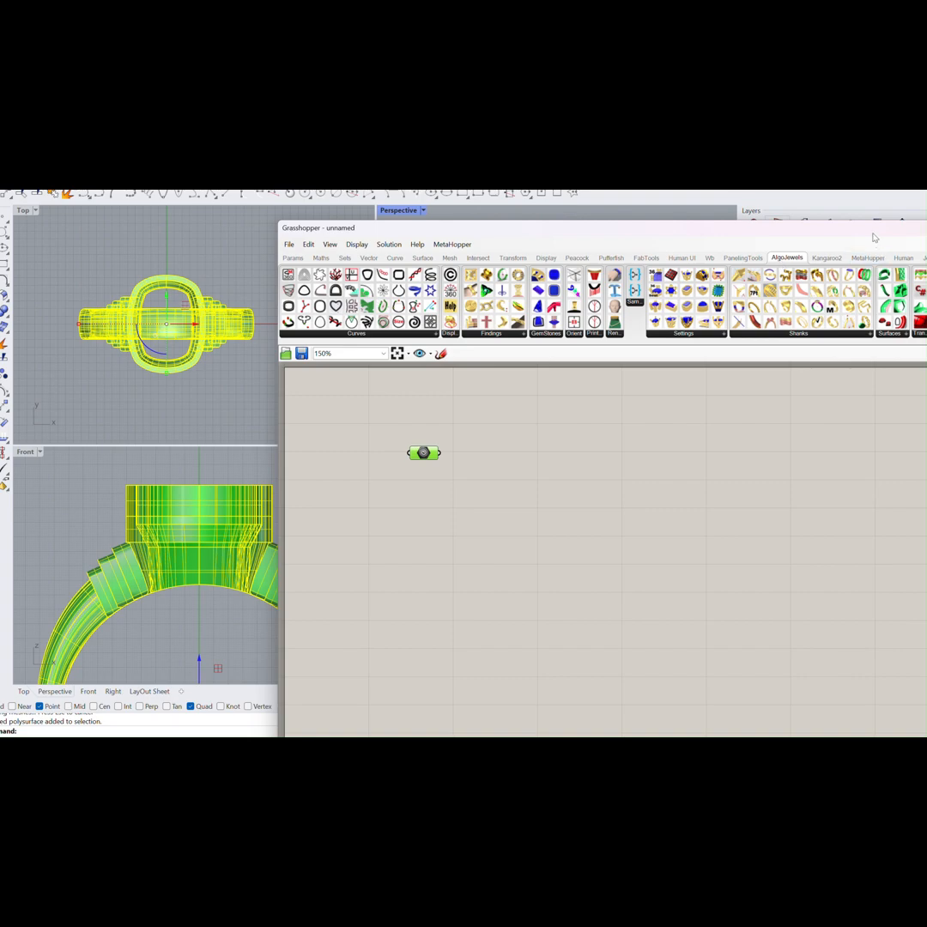
left_click_drag(875, 238, 652, 243)
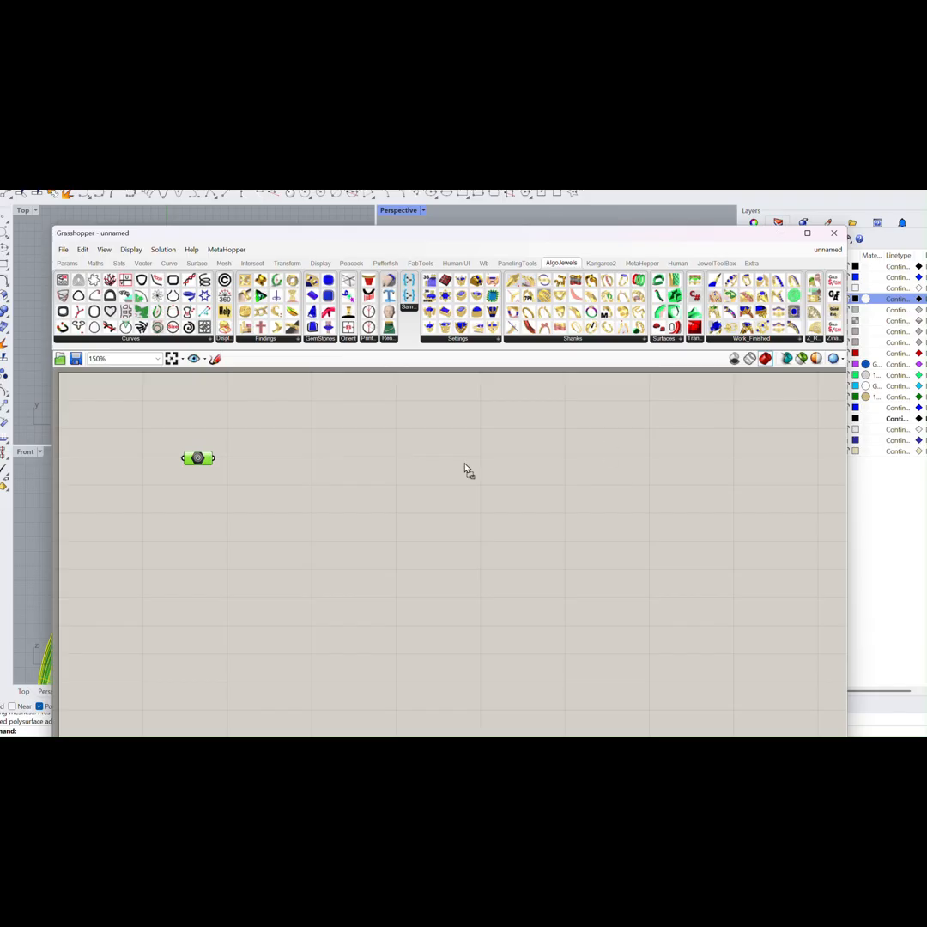
left_click(271, 466)
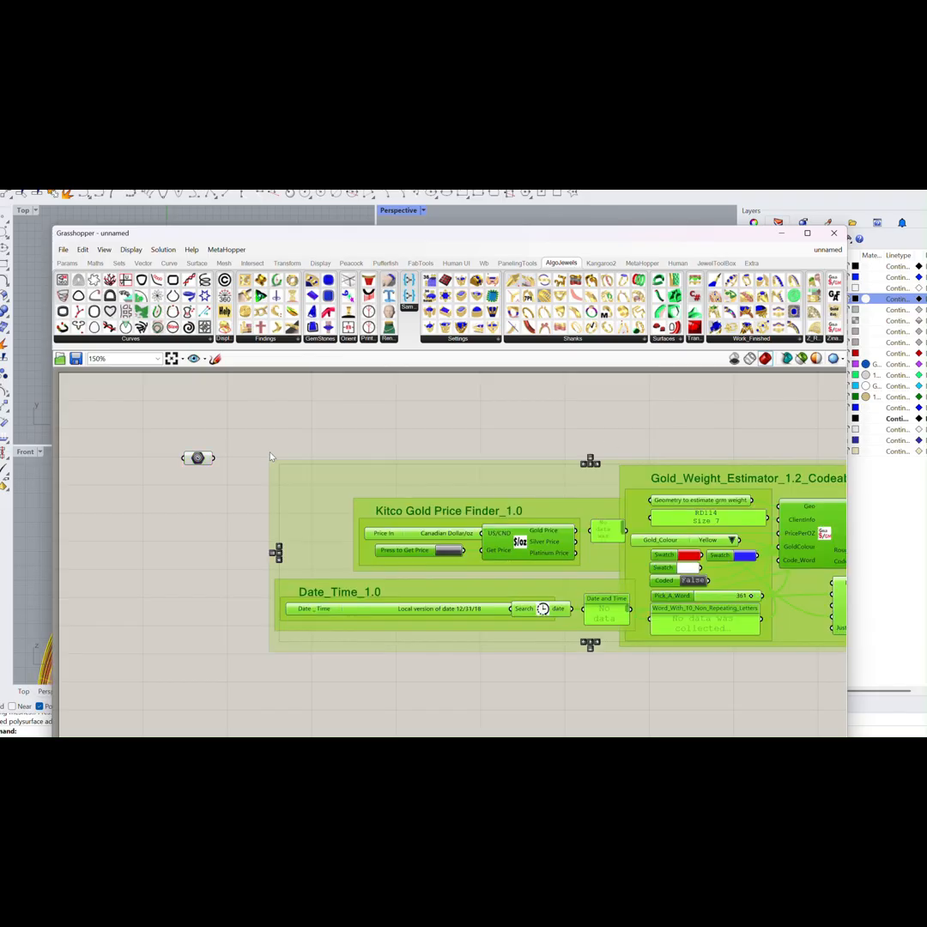
Maximize the Top viewport and place the Grasshopper window clear of the ring and its gold weight table.
left_click_drag(331, 239, 592, 254)
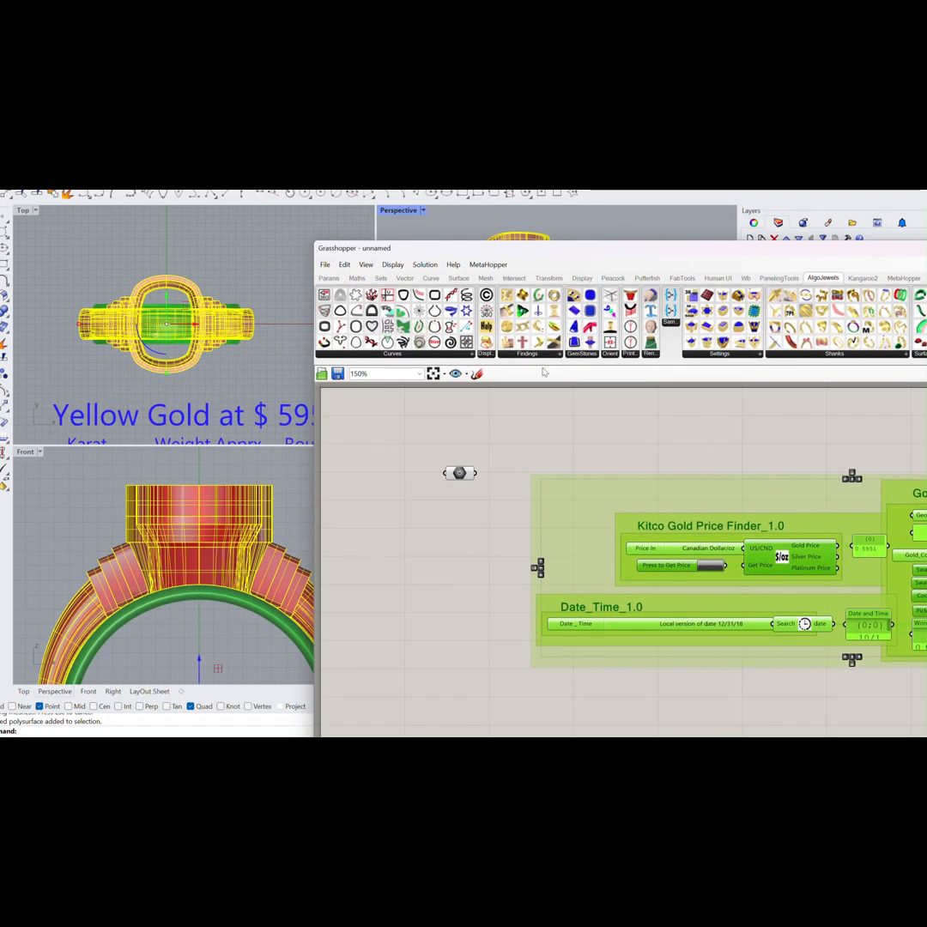
right_click_drag(237, 352, 223, 333)
right_click_drag(568, 443, 511, 419)
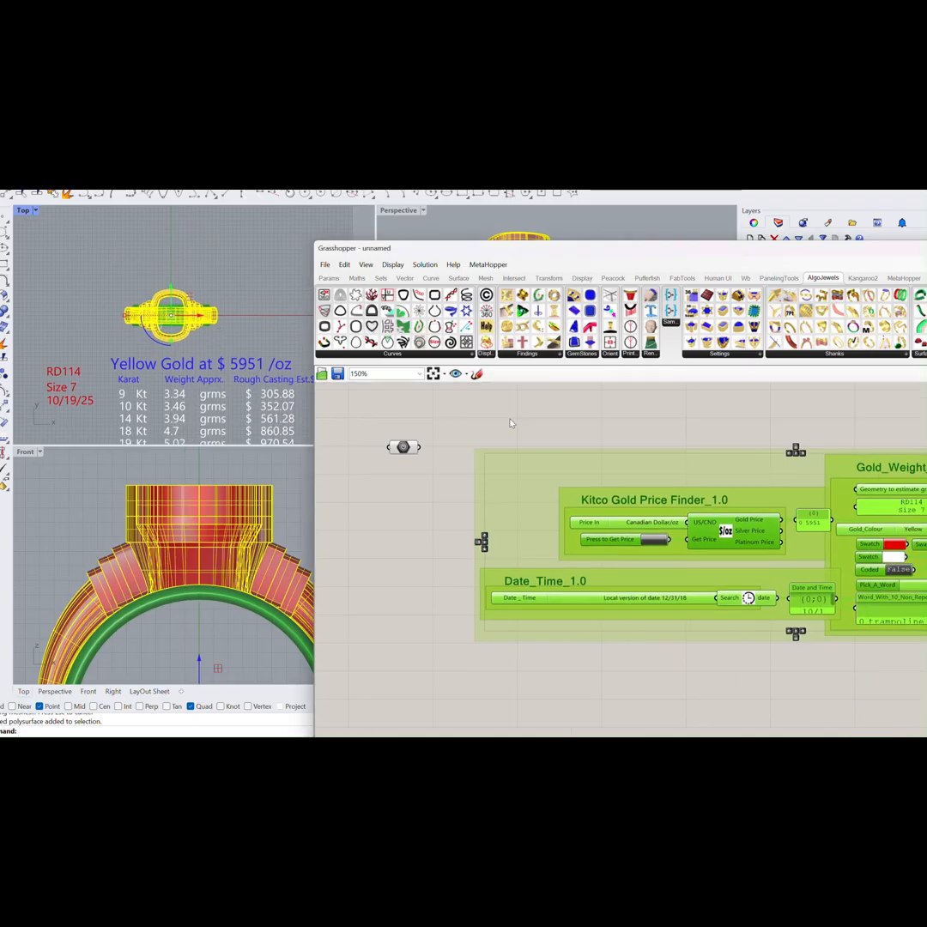
right_click_drag(566, 500, 524, 470)
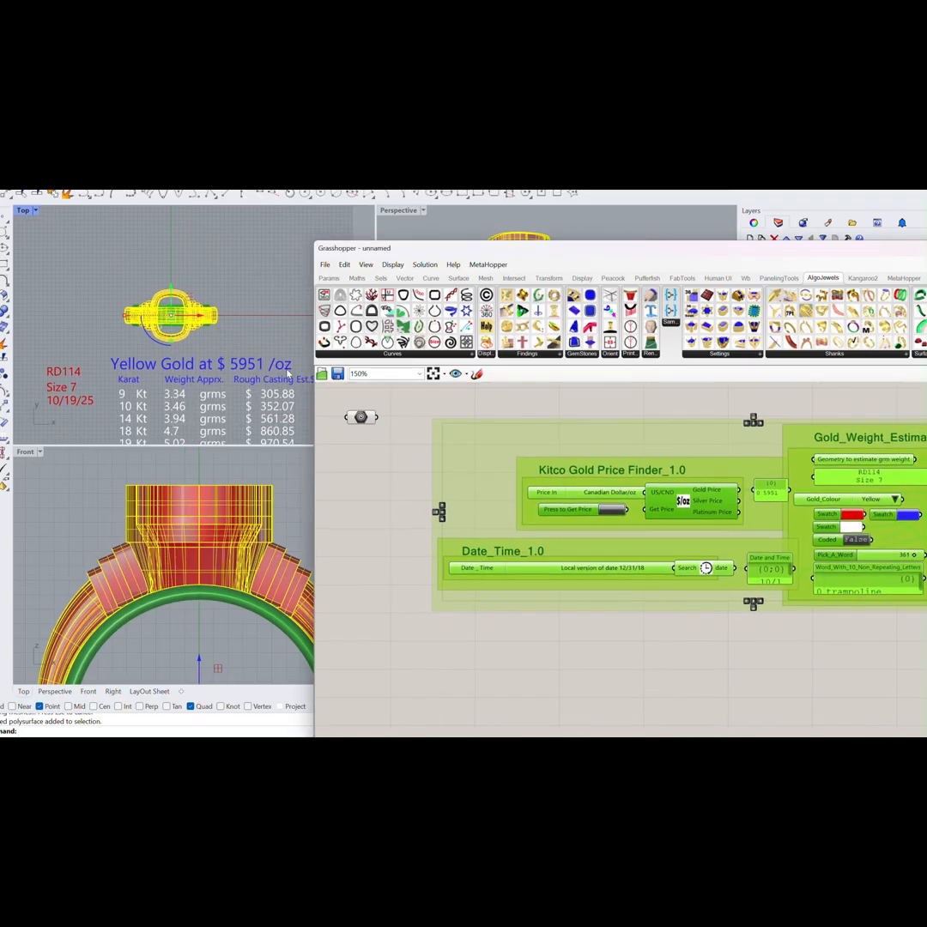
double_click(23, 209)
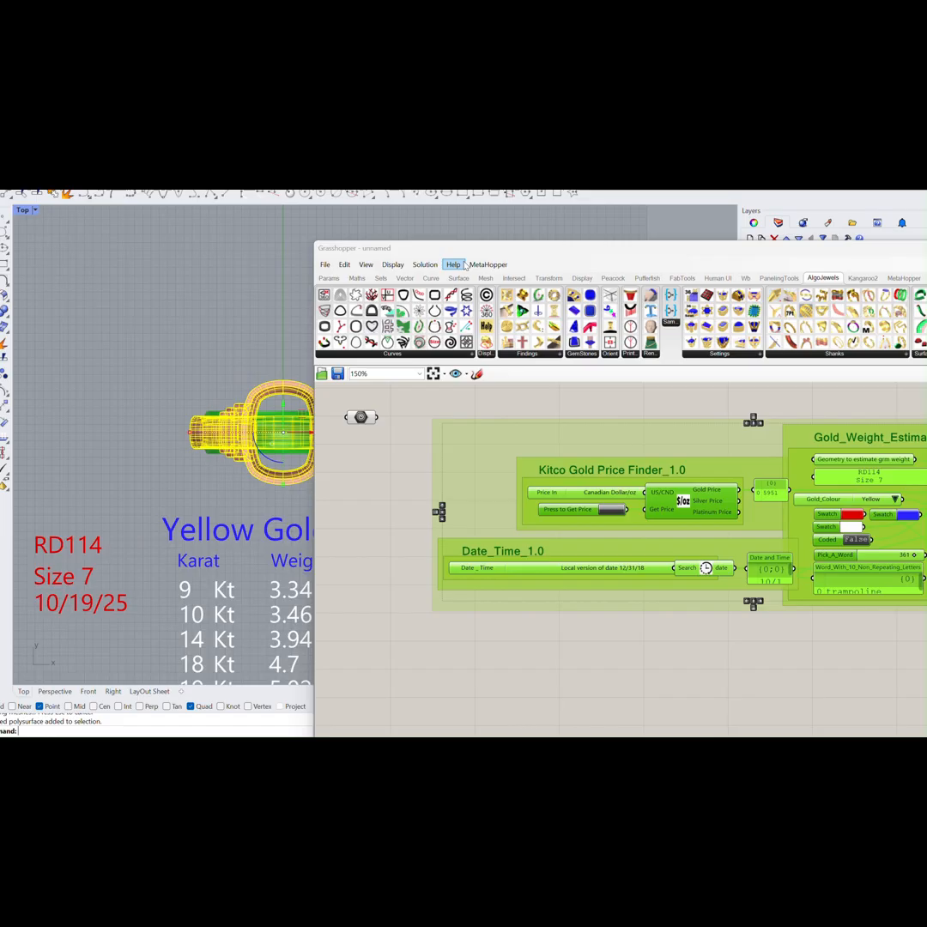
left_click_drag(474, 254, 603, 256)
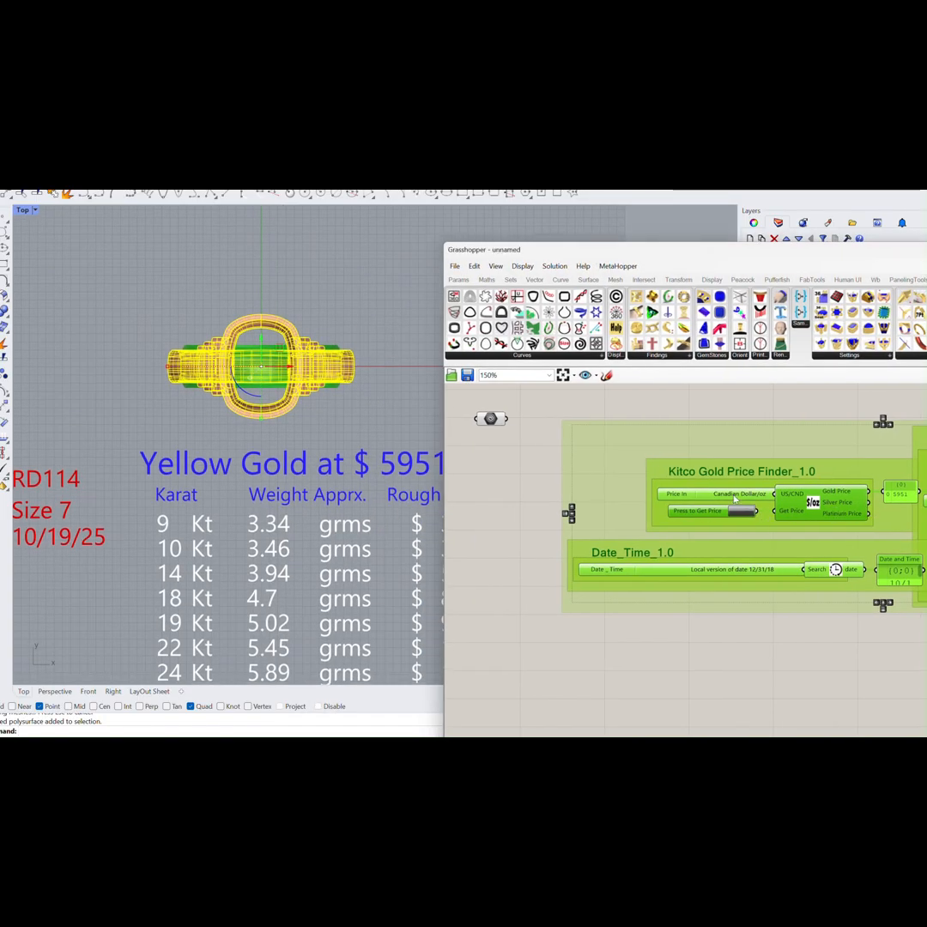
Connect the ring's Geometry parameter to the estimator's "Geometry to estimate grm weight" input and frame the complete weight and price table.
right_click_drag(737, 498, 717, 496)
scroll(717, 496, "down", 3)
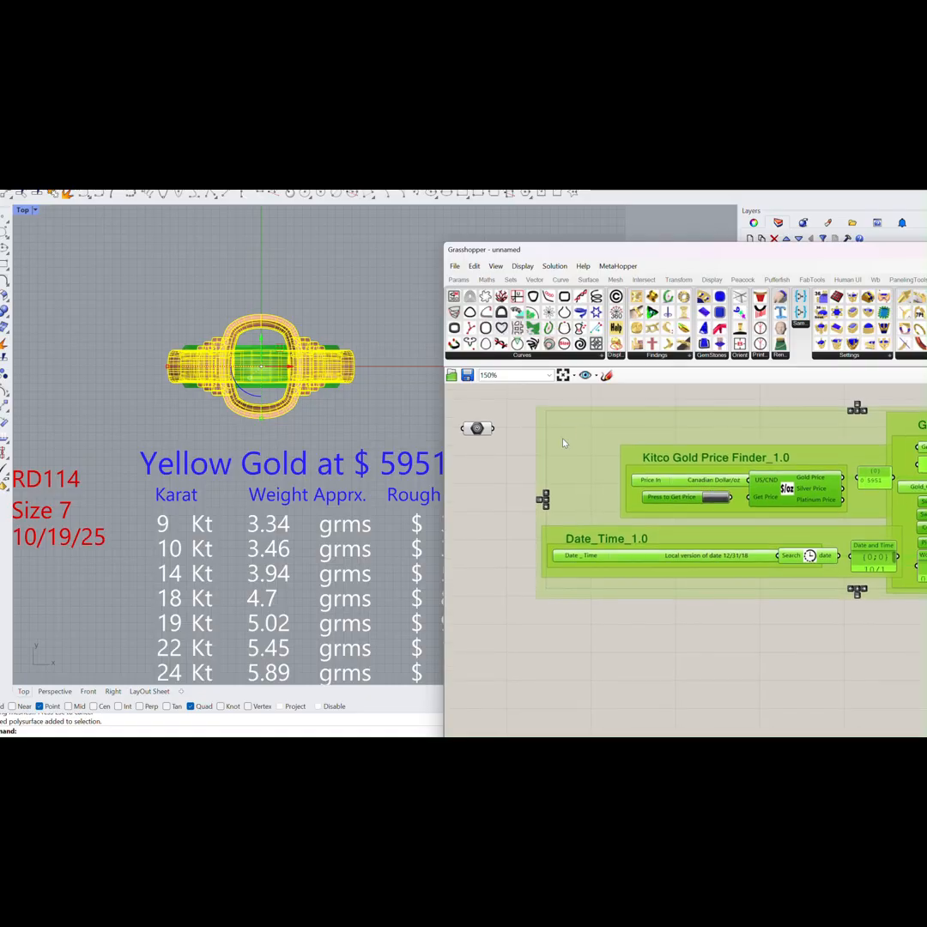
right_click_drag(664, 398, 591, 434)
left_click_drag(483, 456, 790, 469)
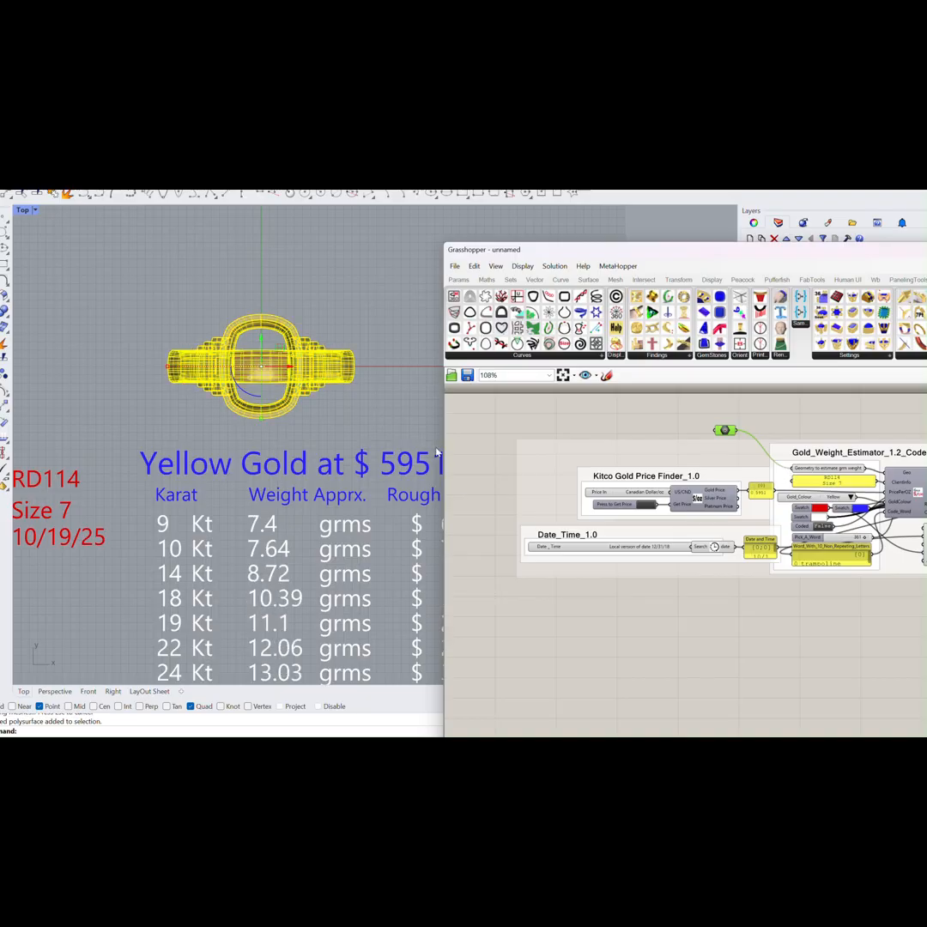
scroll(403, 428, "down", 4)
right_click_drag(399, 429, 313, 401)
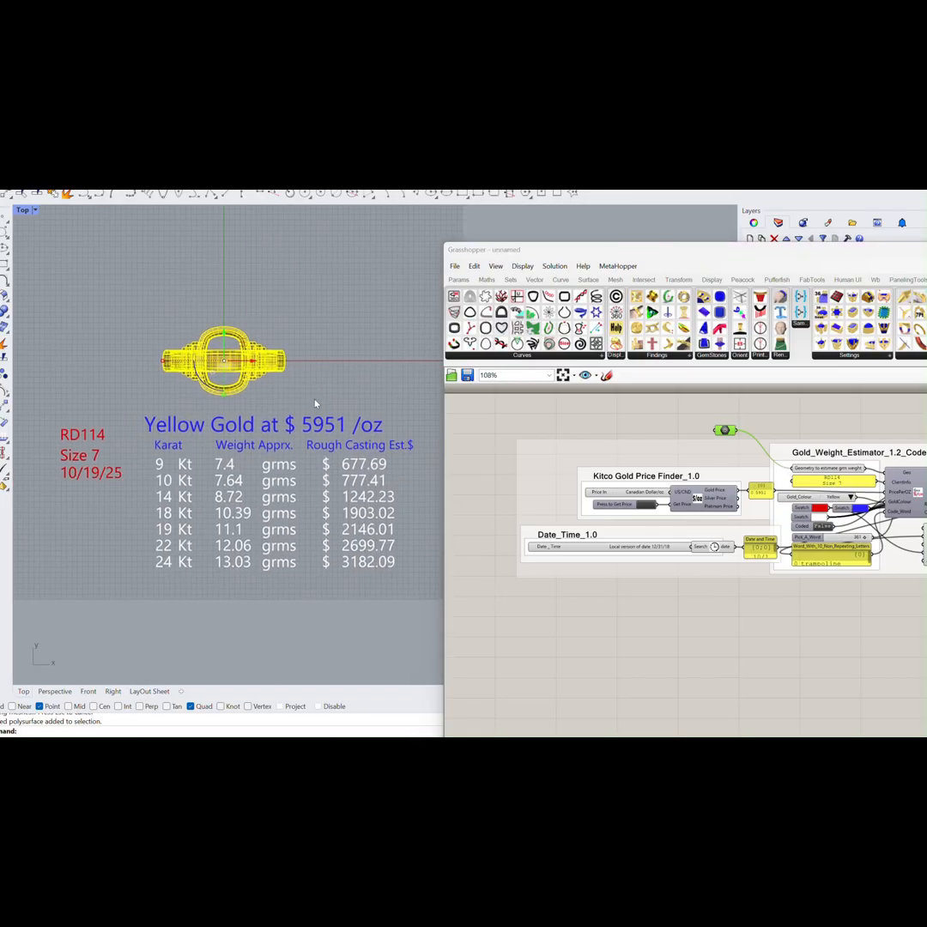
scroll(320, 403, "up", 2)
scroll(321, 404, "down", 2)
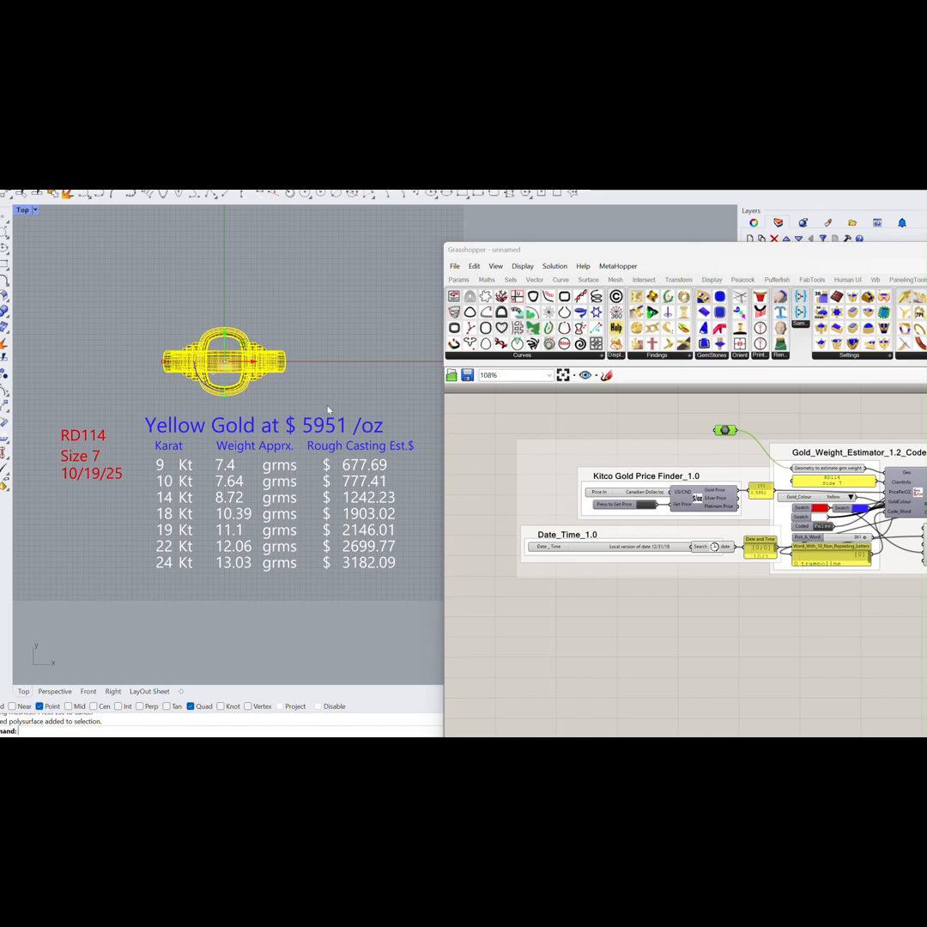
Replace the text of the ClientInfo panel with "Ring Example" and "1 /2025" on two lines.
right_click_drag(777, 498, 719, 492)
scroll(800, 519, "up", 1)
right_click_drag(800, 519, 746, 513)
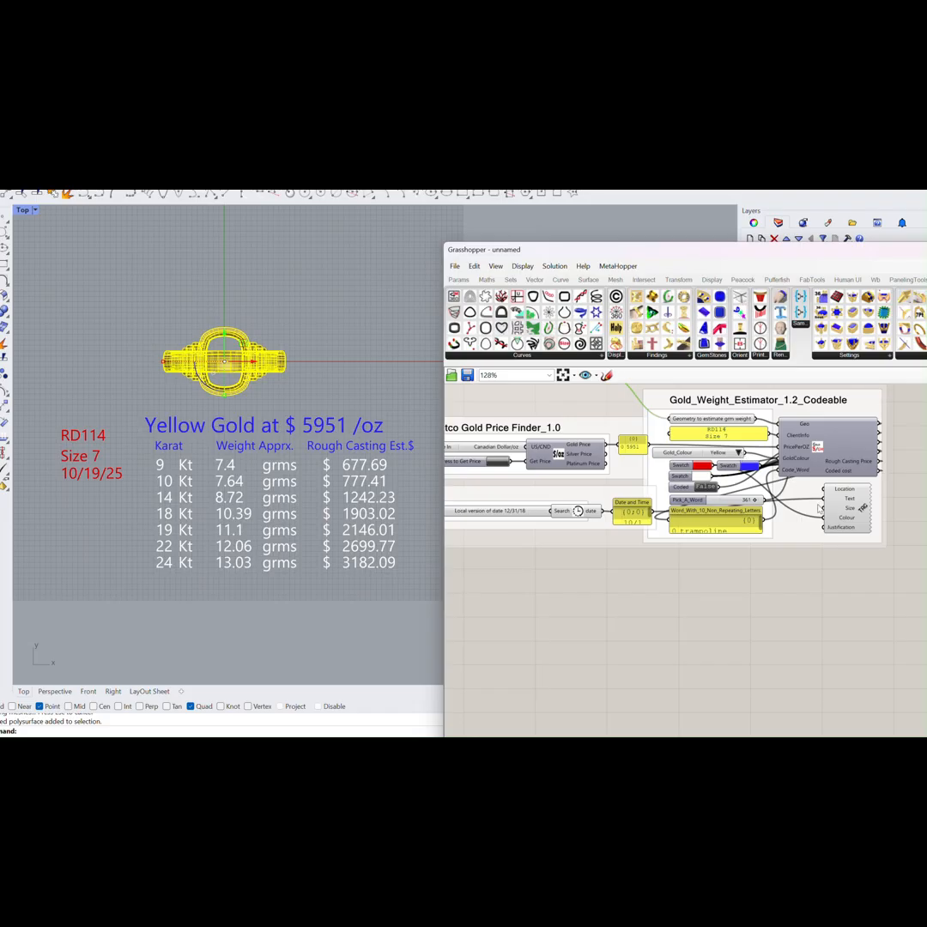
left_click(736, 437)
double_click(736, 436)
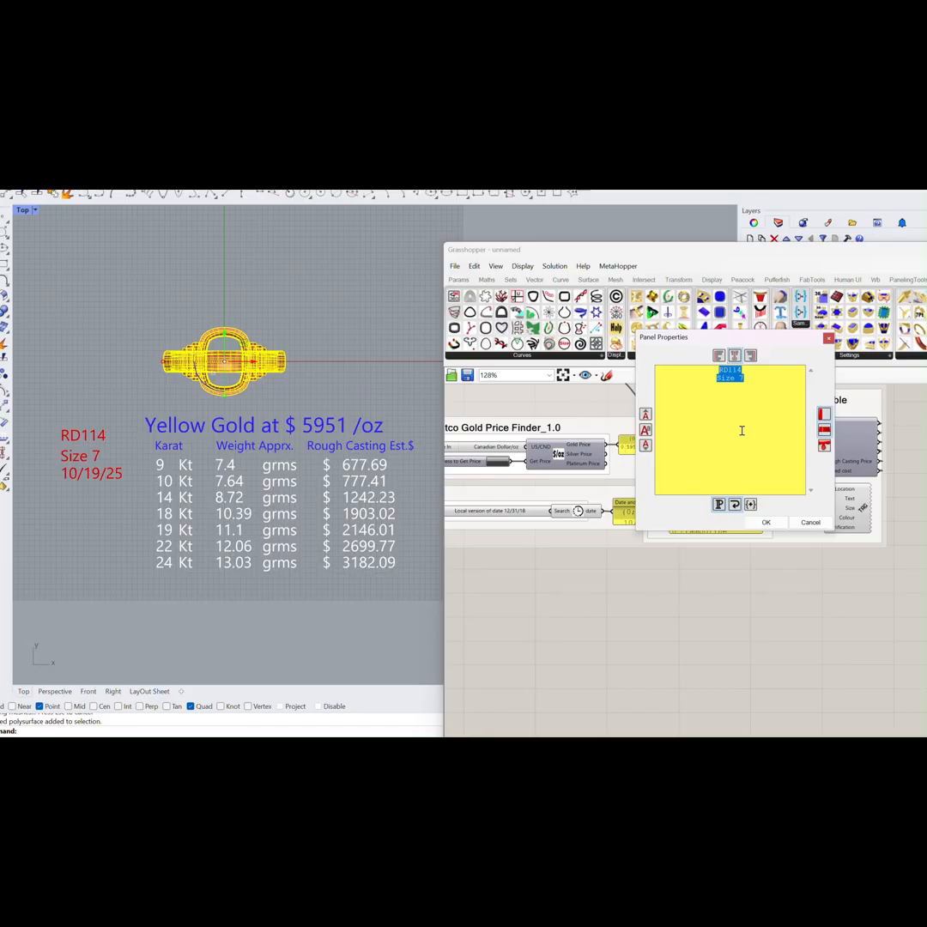
type("Ring")
type(" Ex")
type("ample ")
type("1 /2")
type("02")
type("5")
left_click(762, 525)
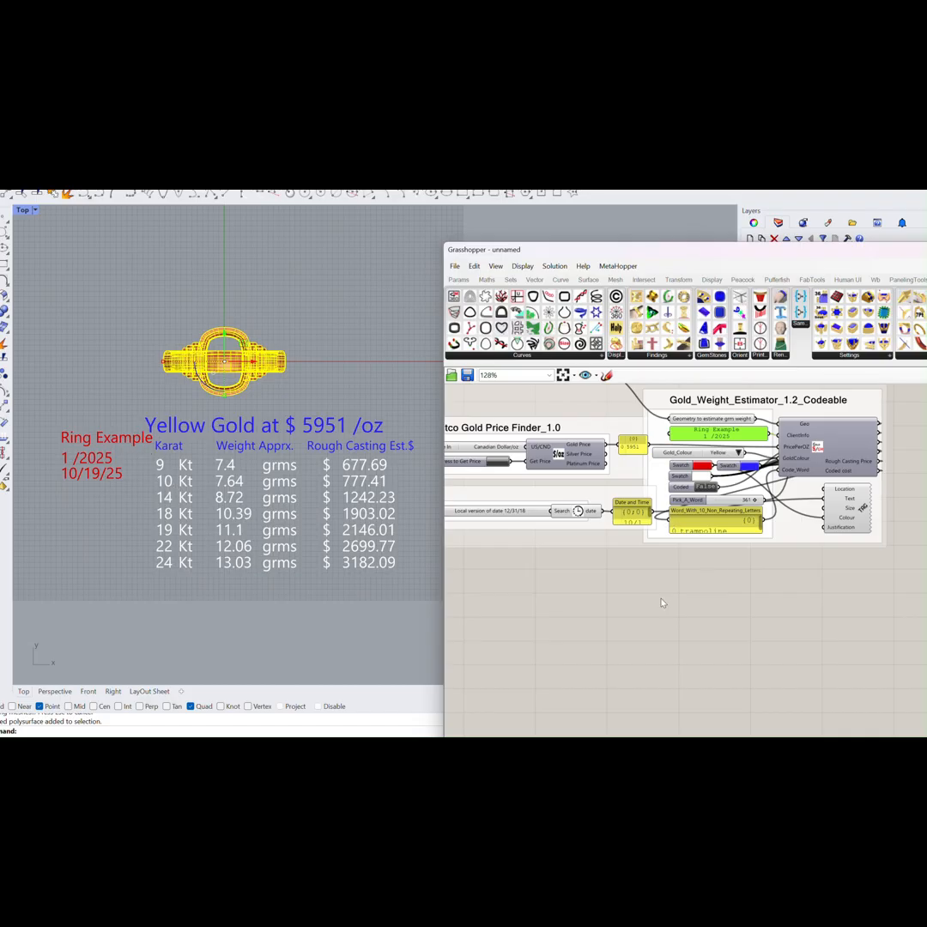
Set the estimator's Coded toggle to True to show the rough casting prices as letter codes.
right_click_drag(661, 603, 724, 550)
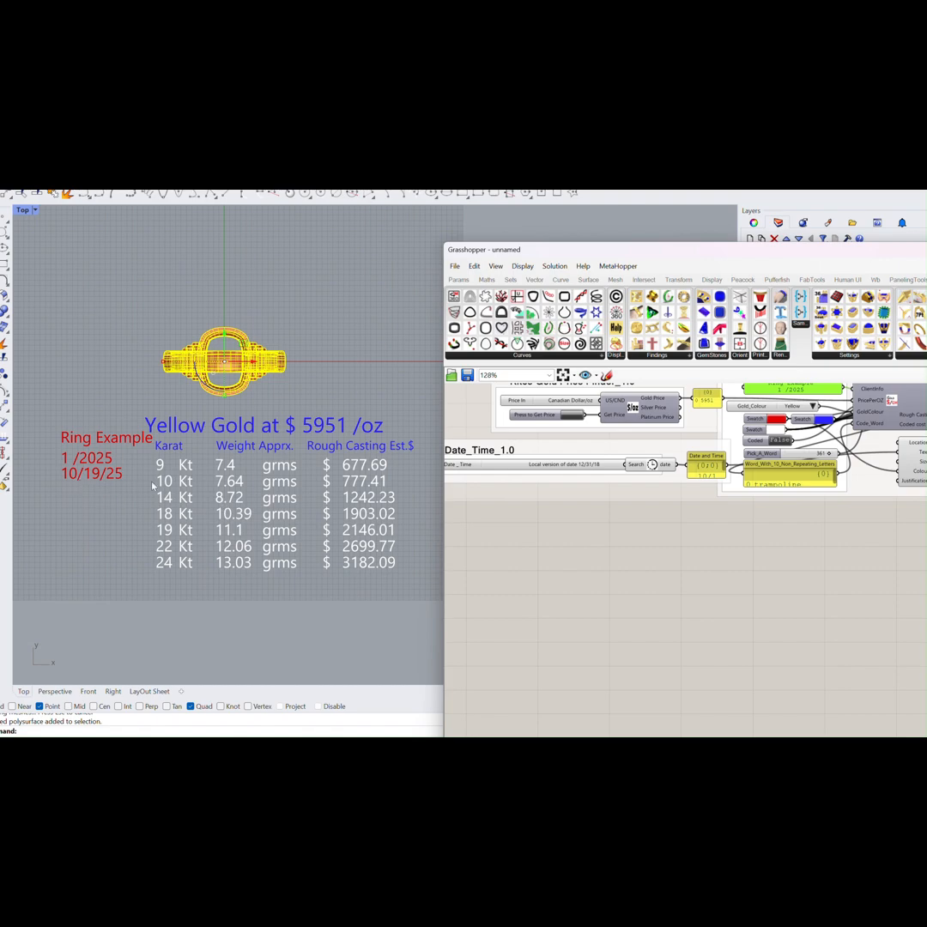
scroll(695, 520, "down", 3)
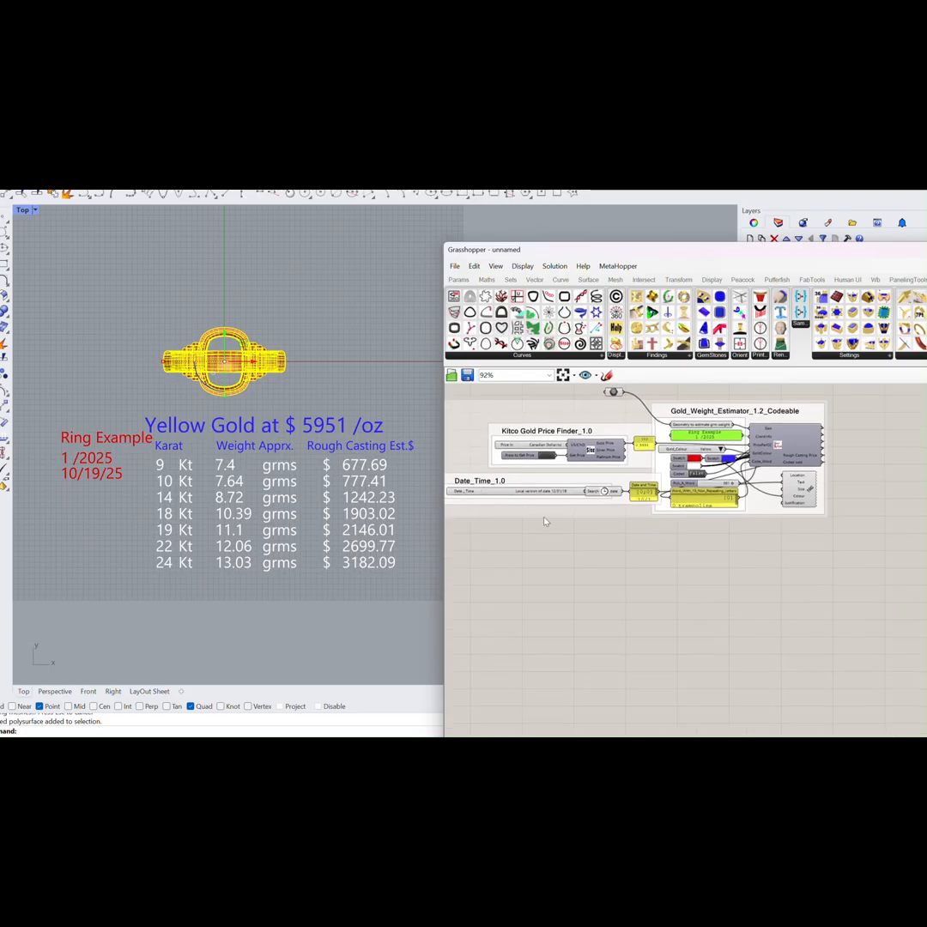
scroll(691, 474, "up", 4)
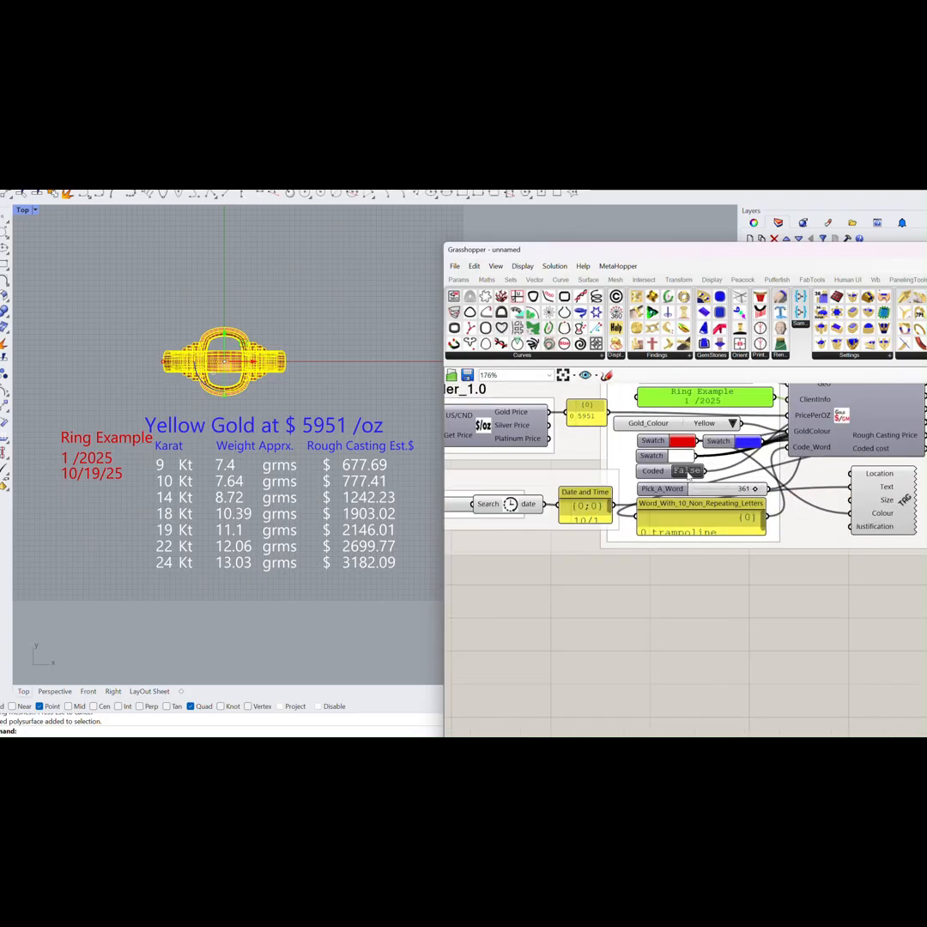
left_click_drag(680, 256, 816, 255)
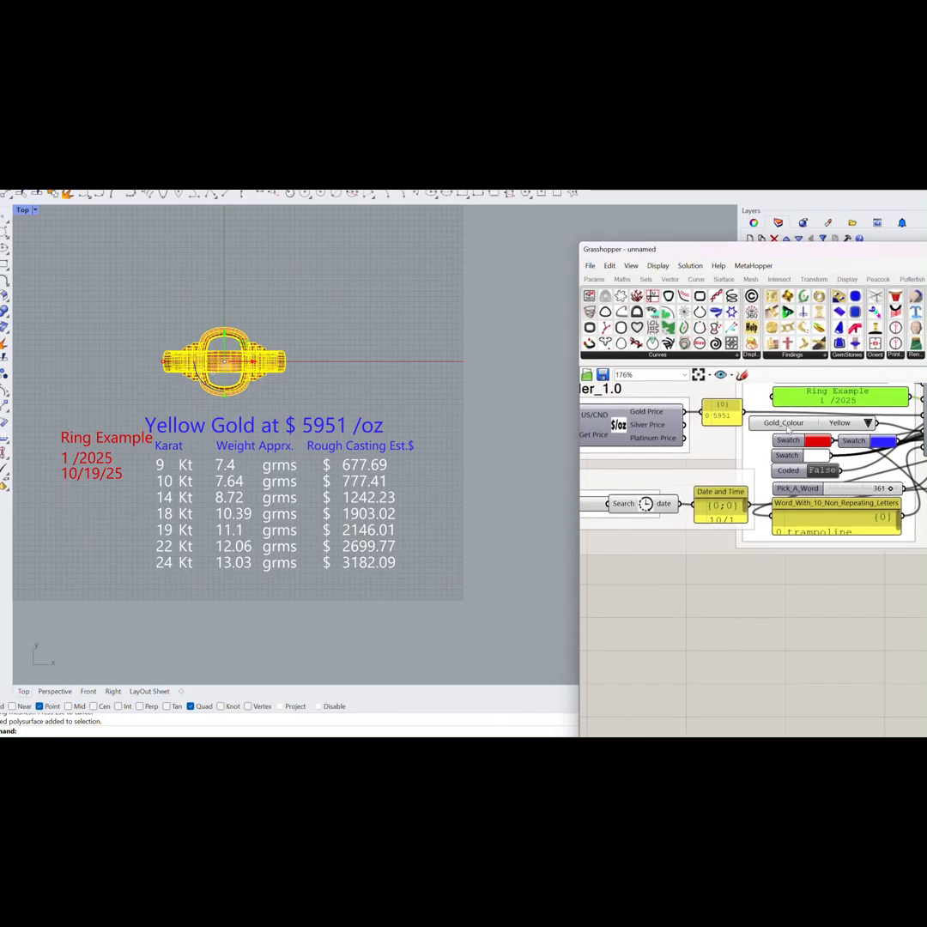
double_click(820, 471)
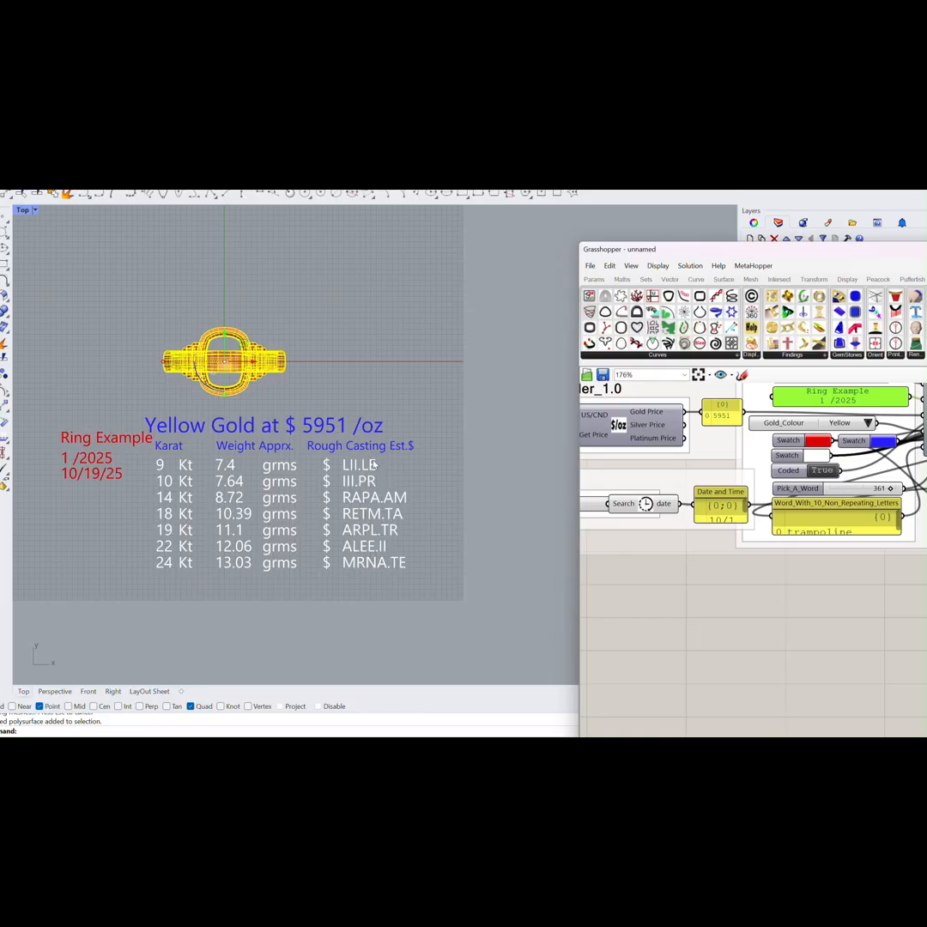
Enlarge the Word_With_10_Non_Repeating_Letters panel to fit the code word and examine the Pick_A_Word slider's range.
right_click_drag(809, 582, 629, 571)
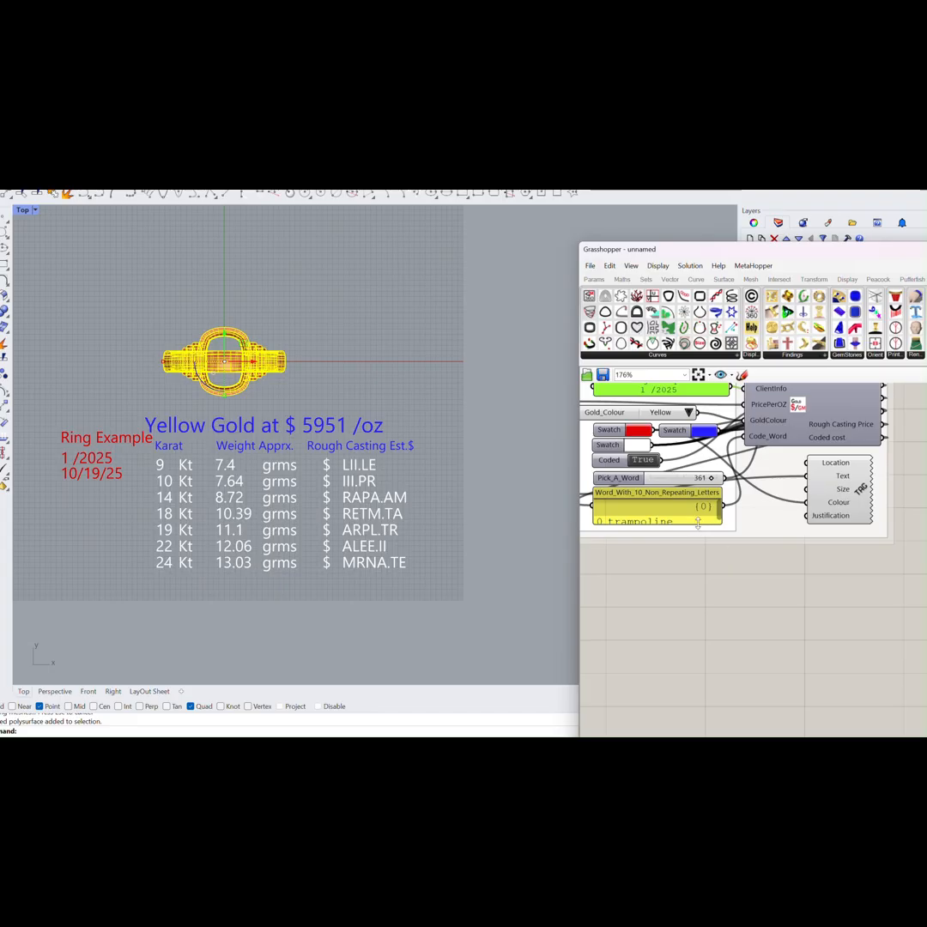
left_click_drag(698, 523, 697, 544)
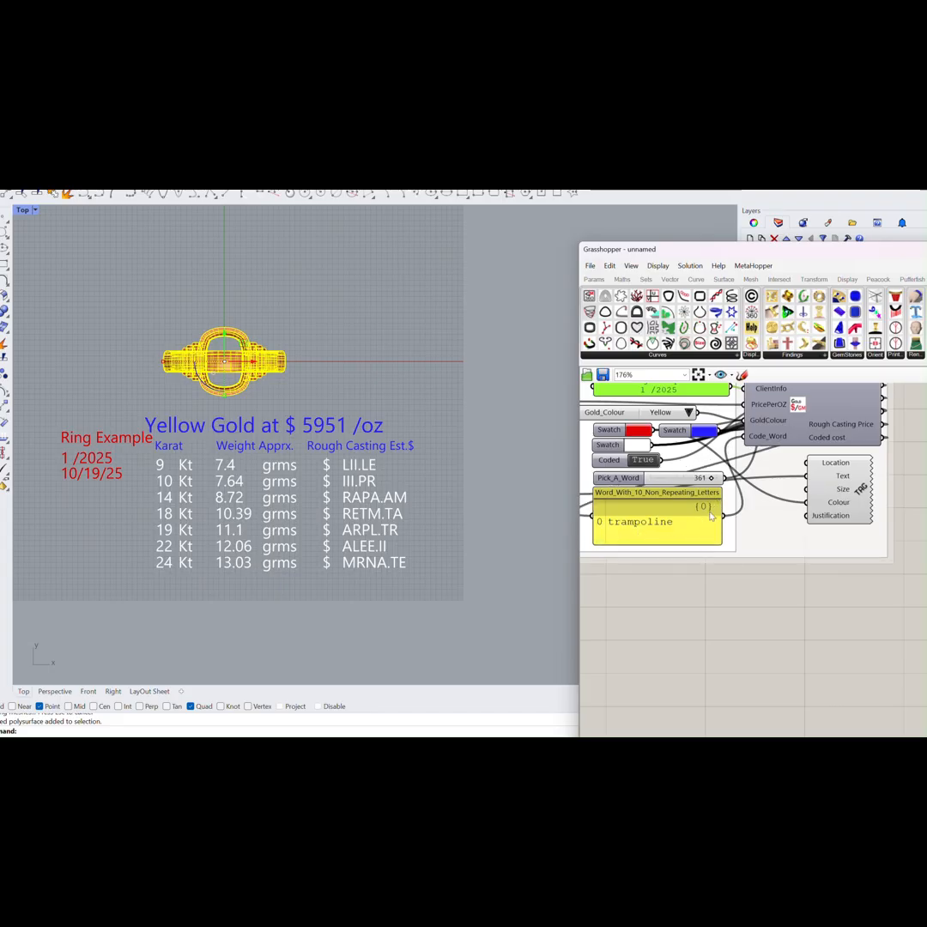
right_click_drag(723, 540, 763, 549)
scroll(749, 539, "down", 1)
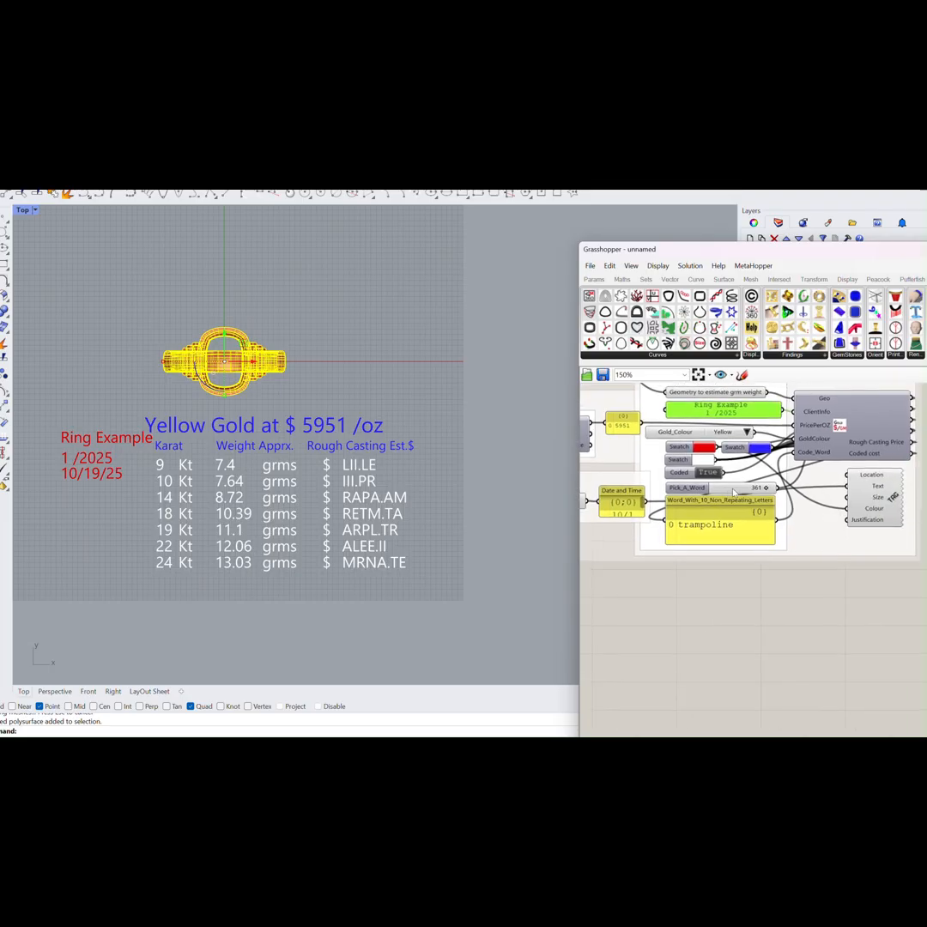
scroll(757, 499, "up", 2)
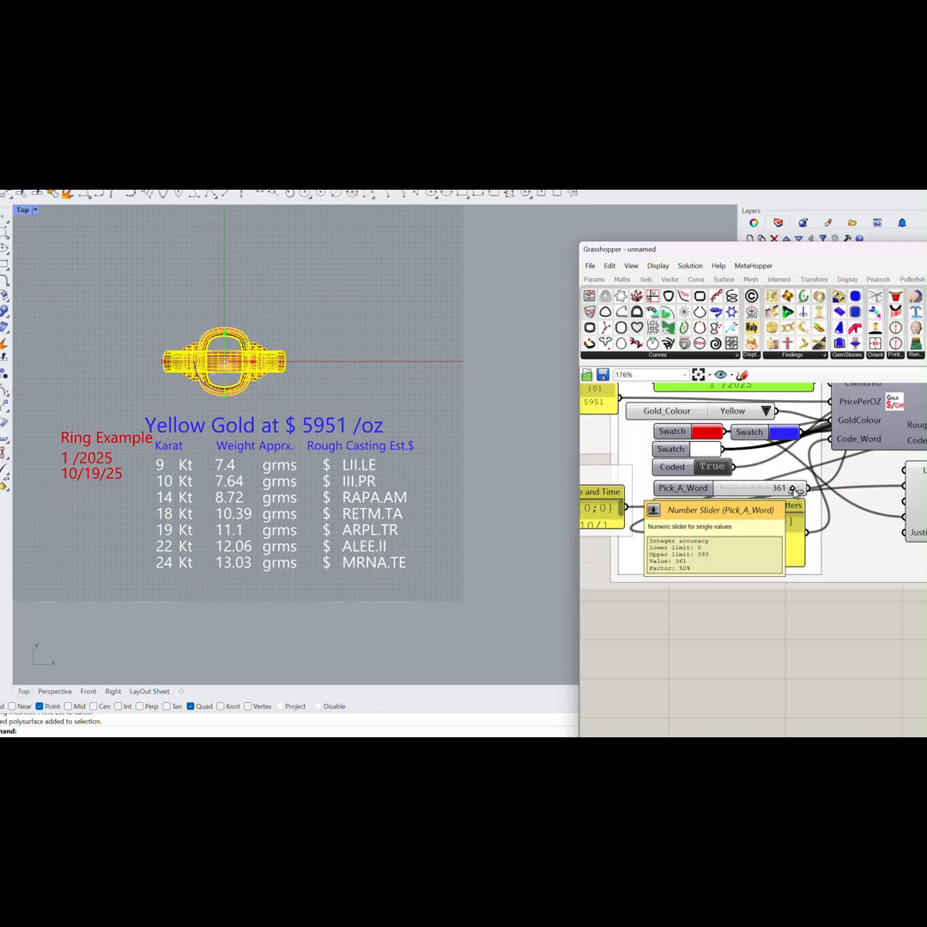
scroll(768, 511, "down", 3)
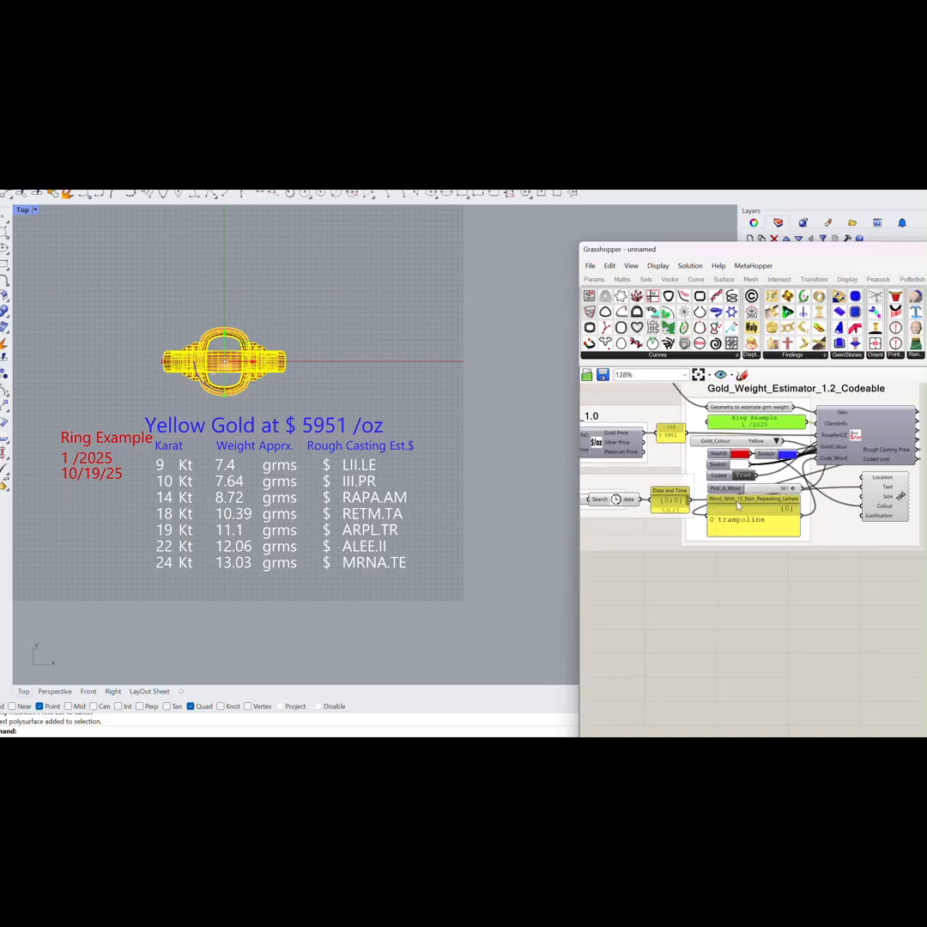
scroll(740, 569, "down", 2)
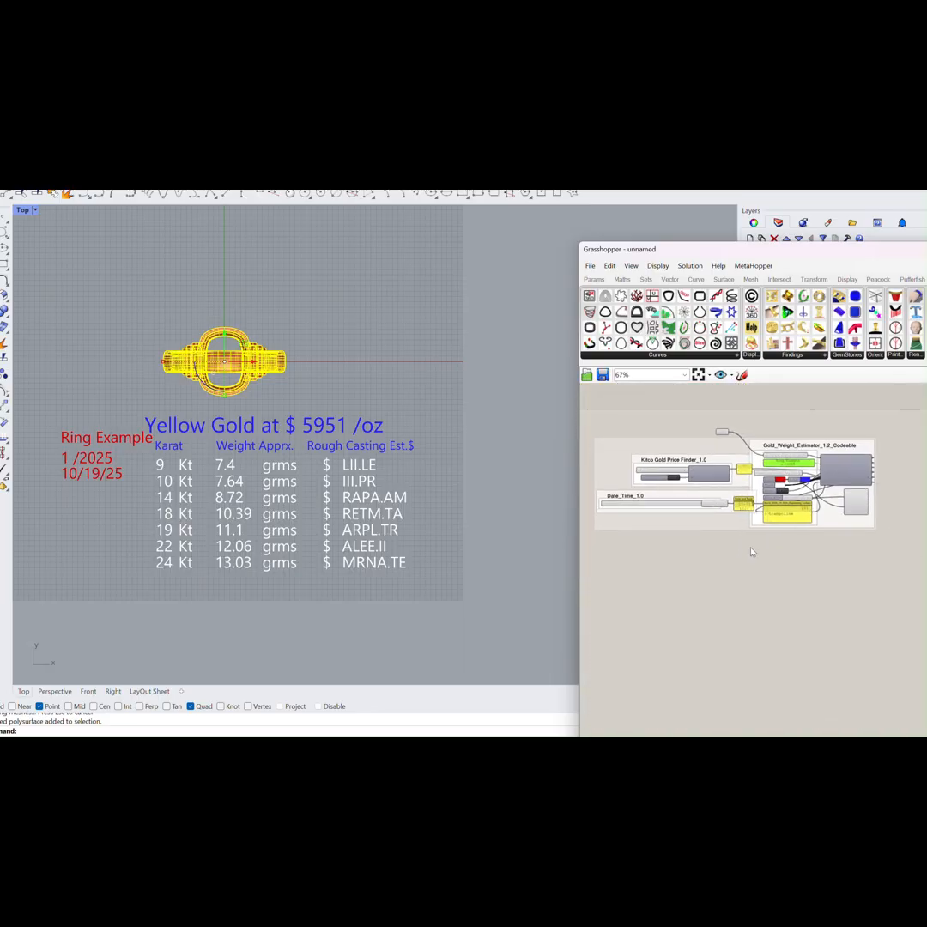